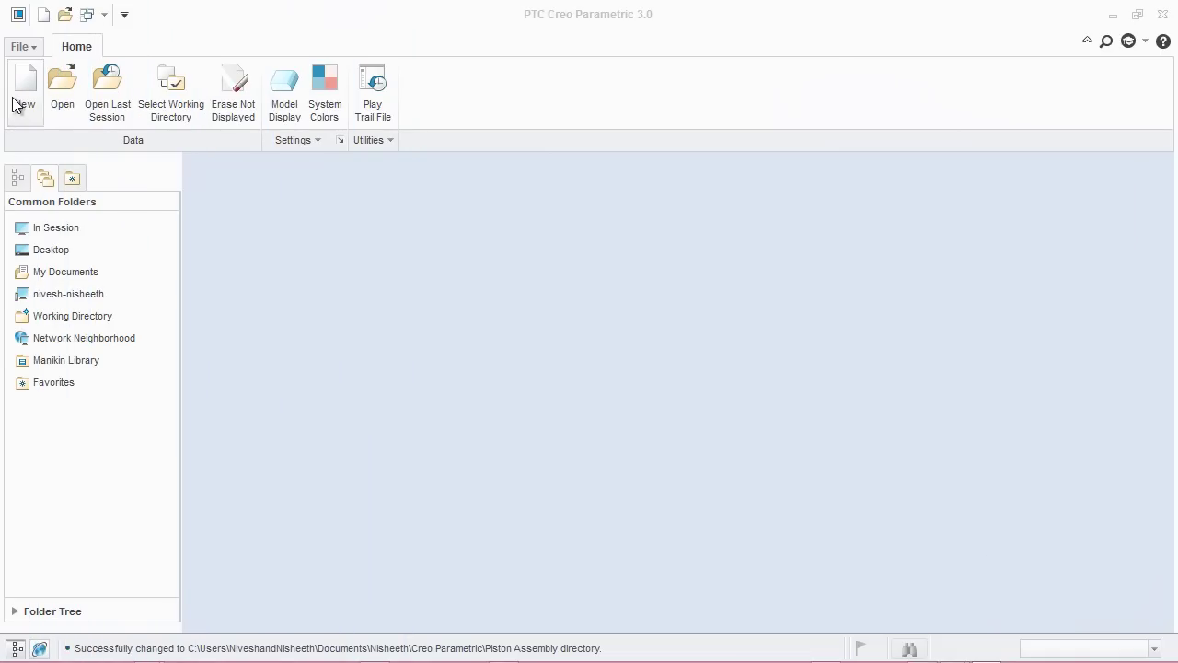
Create a solid part named Piston_Head using the mmns_part_solid template.
click(15, 100)
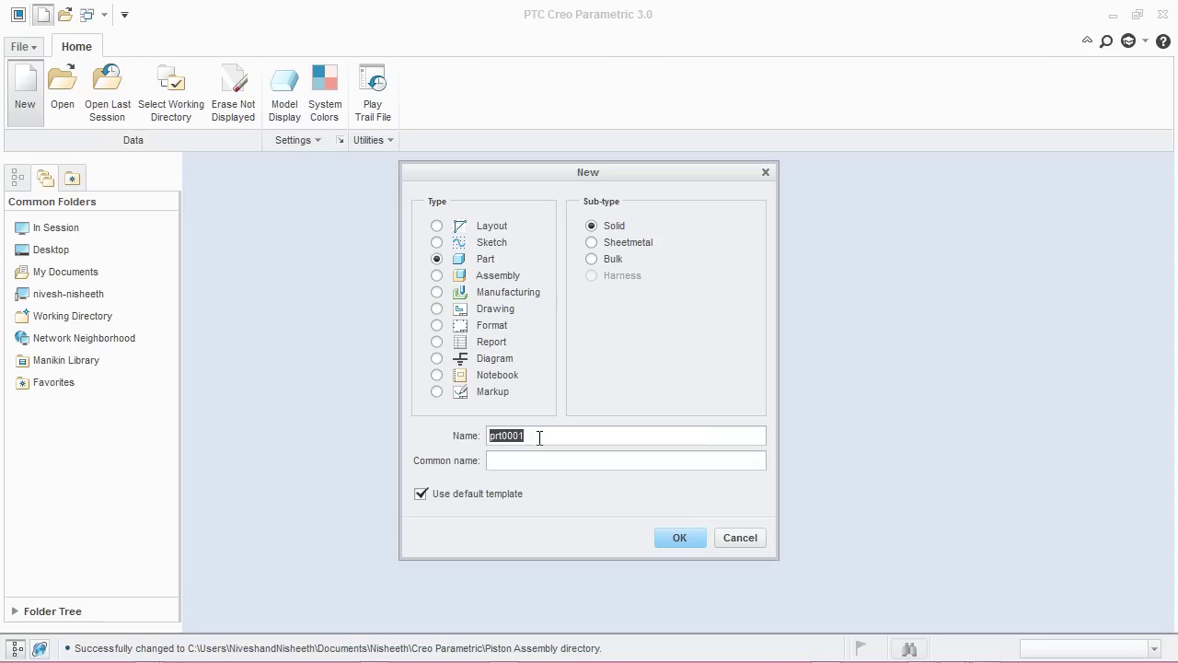
text(Piston_Head)
click(667, 540)
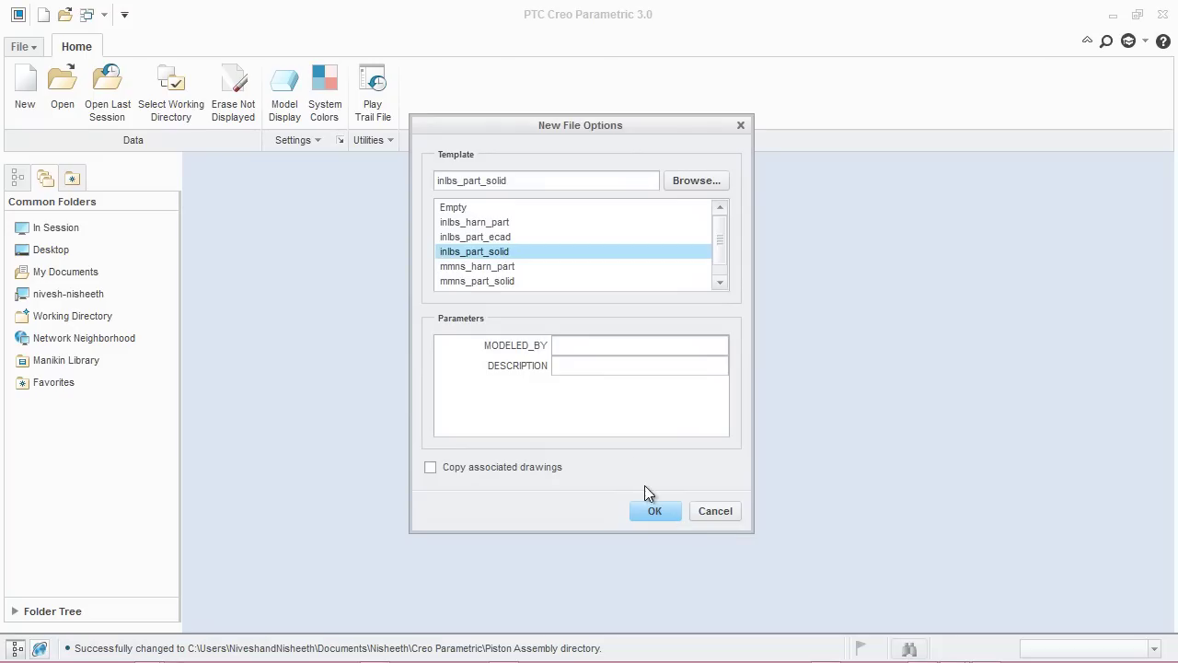
click(454, 282)
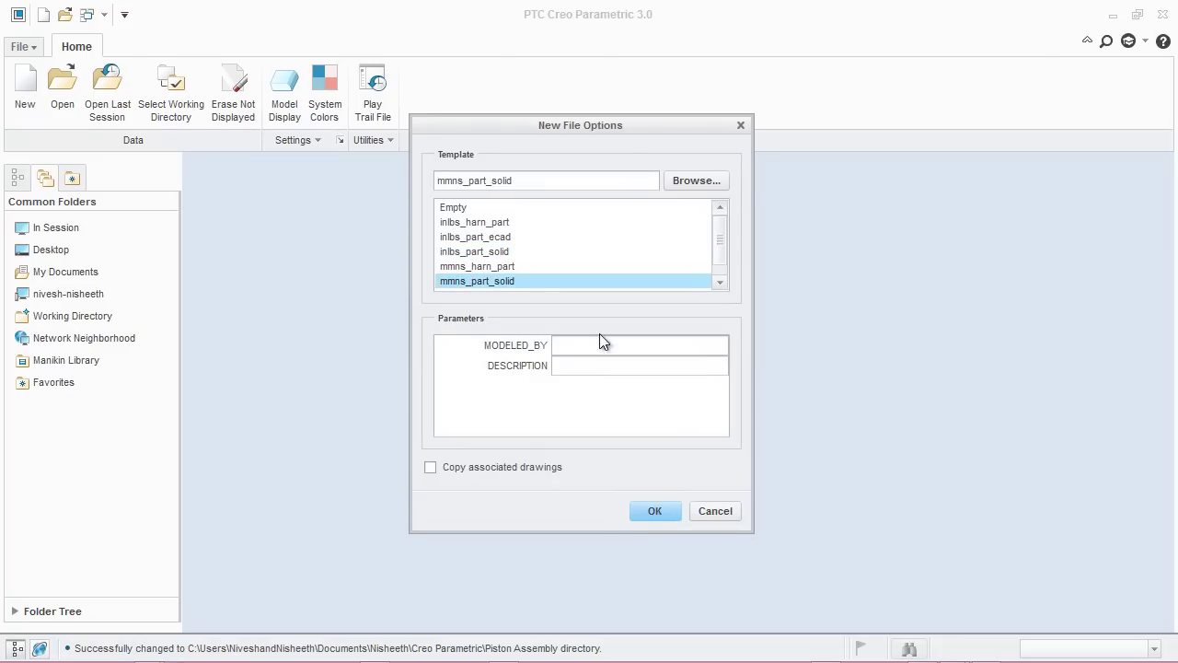
click(663, 507)
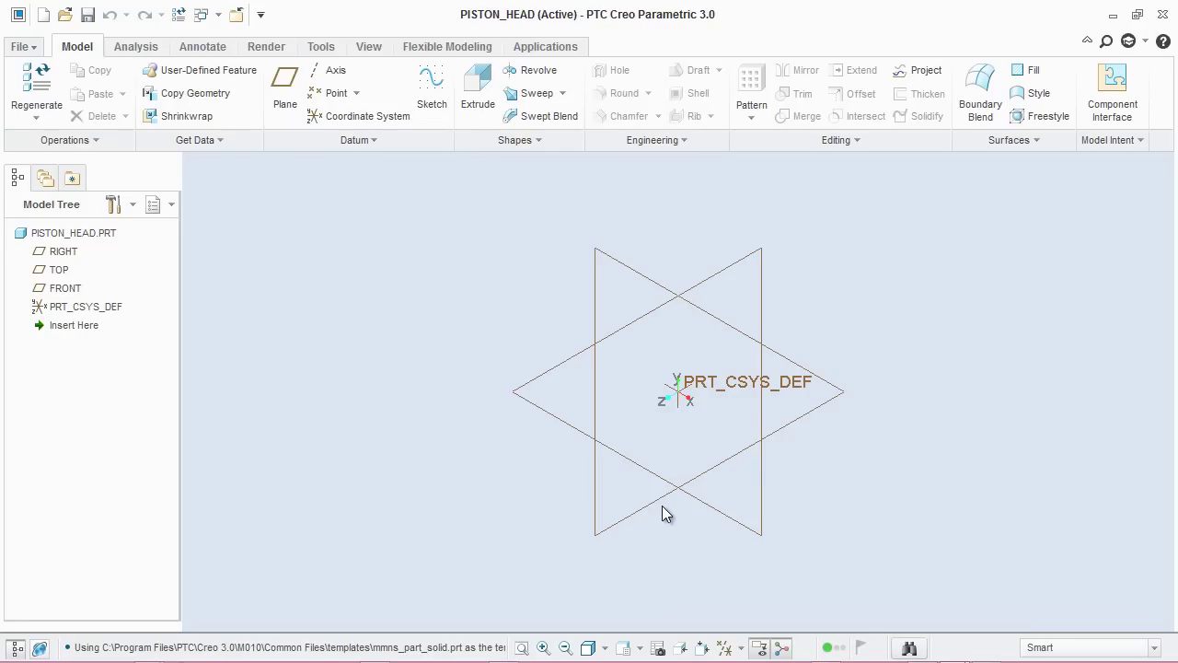
Start a sketch on the FRONT datum plane with the RIGHT plane as the right-facing orientation reference.
click(424, 101)
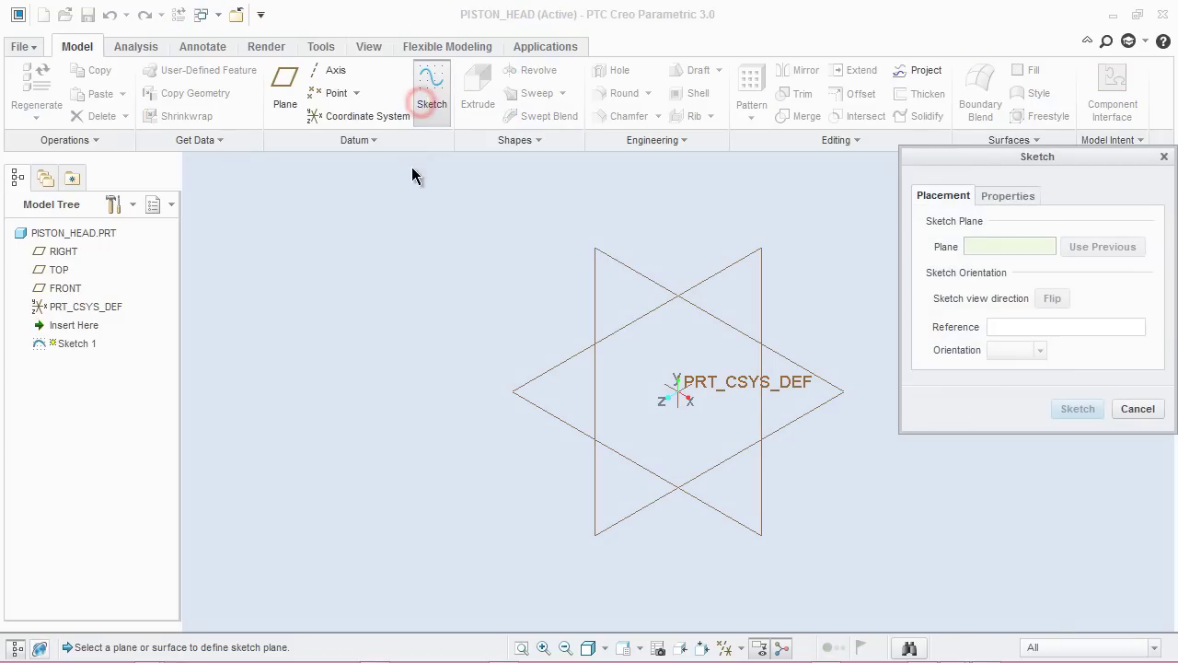
click(615, 260)
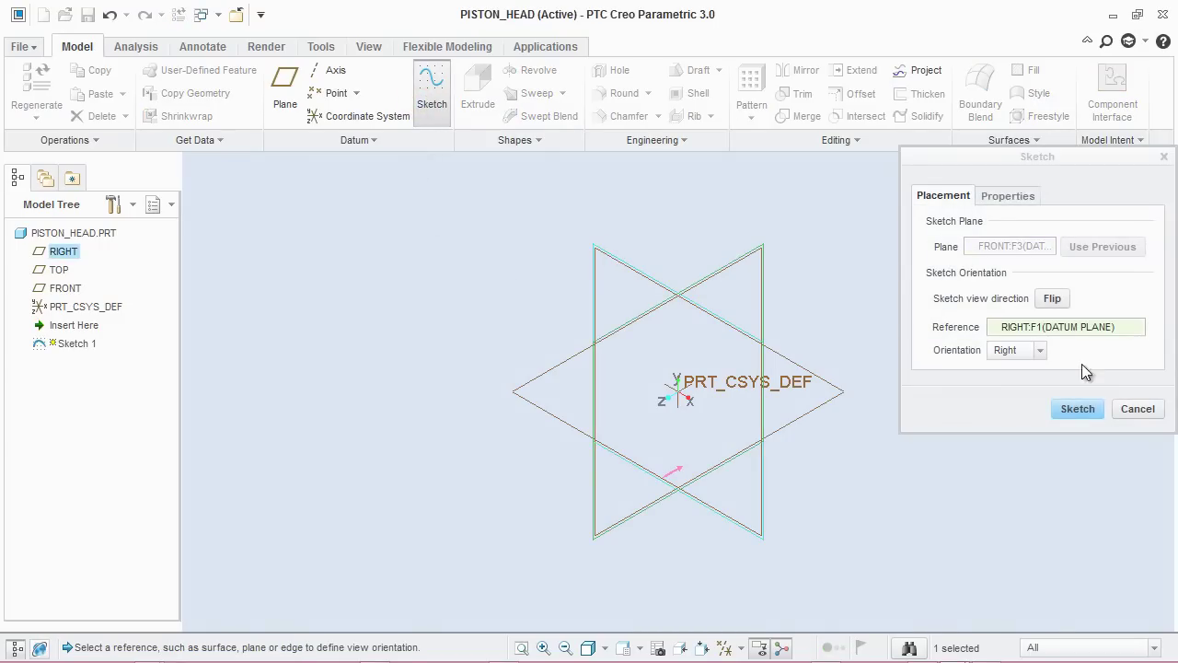
click(1077, 409)
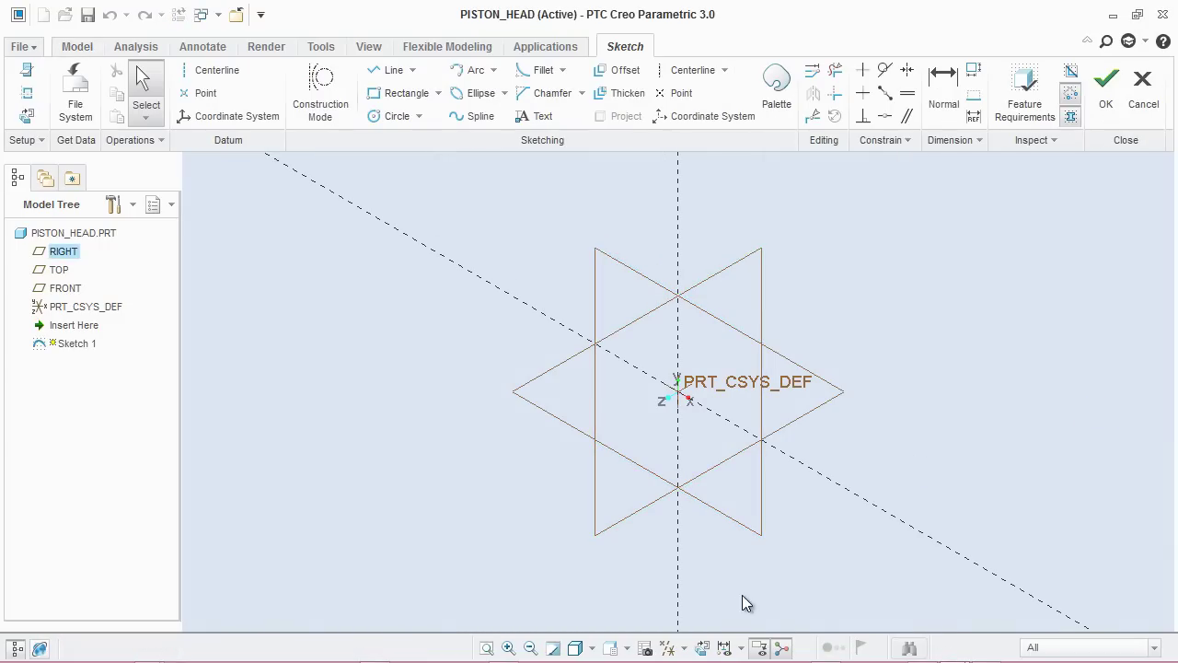
Hide all datum axes, points, coordinate systems and planes, and orient the sketch plane parallel to the screen.
click(670, 648)
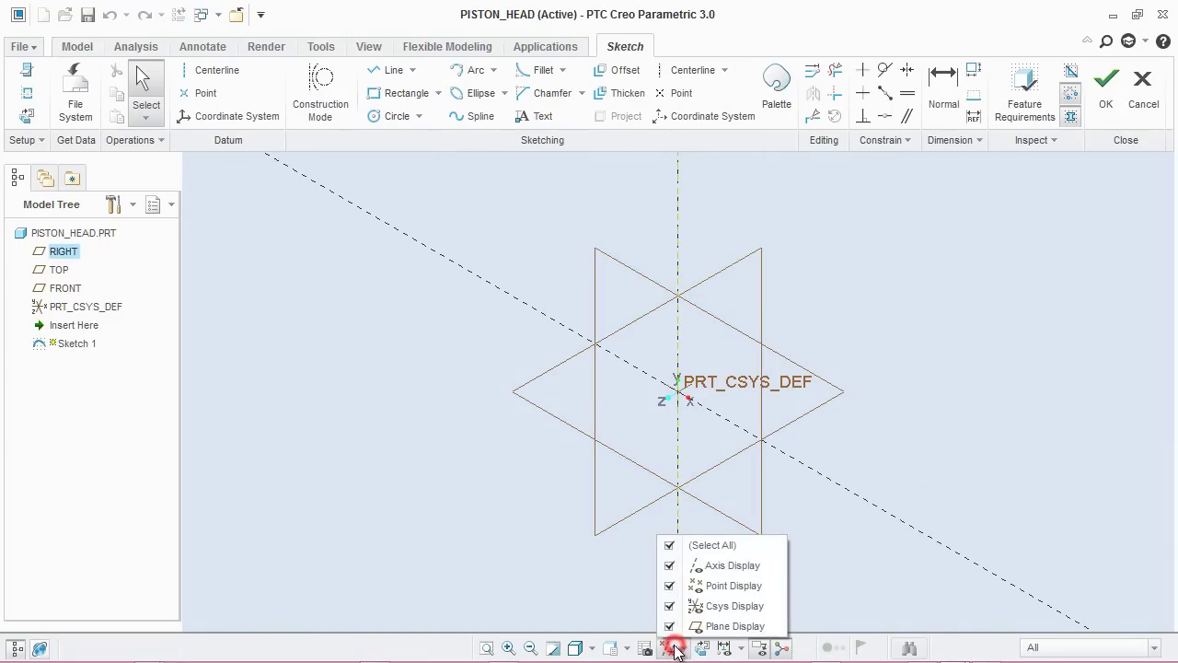
click(670, 546)
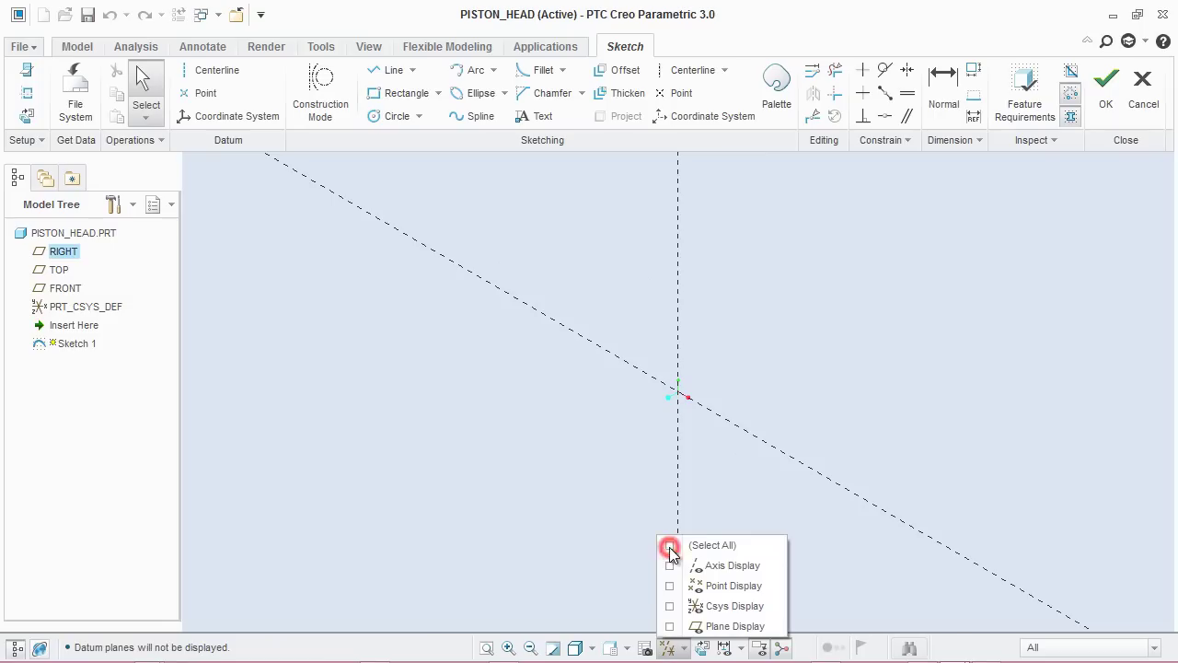
click(521, 486)
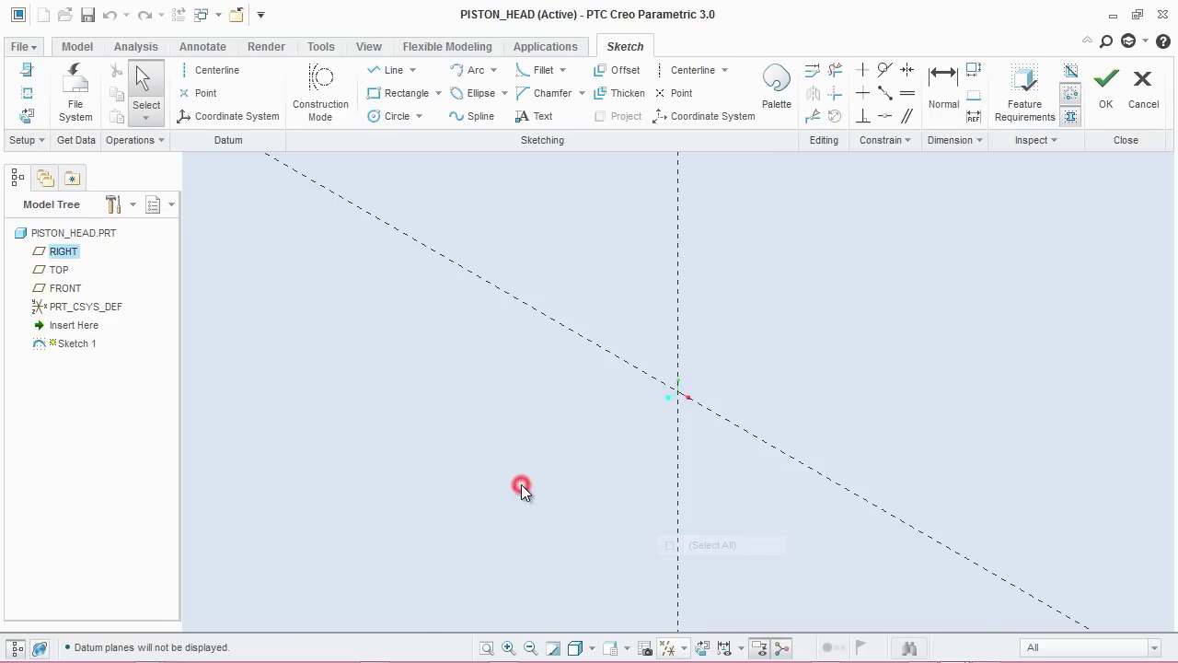
click(700, 652)
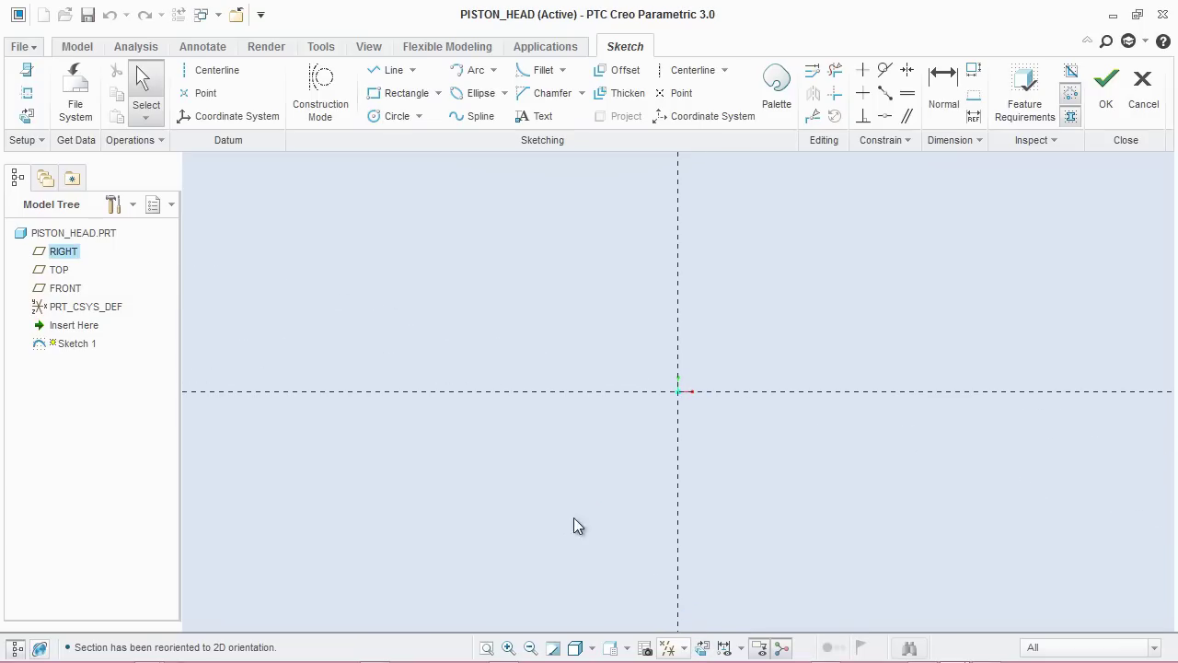
Draw a closed inverted-L line profile from the origin, about 118 mm wide and 130 mm high, with its downward leg about 22 mm thick.
click(382, 71)
click(679, 392)
click(768, 393)
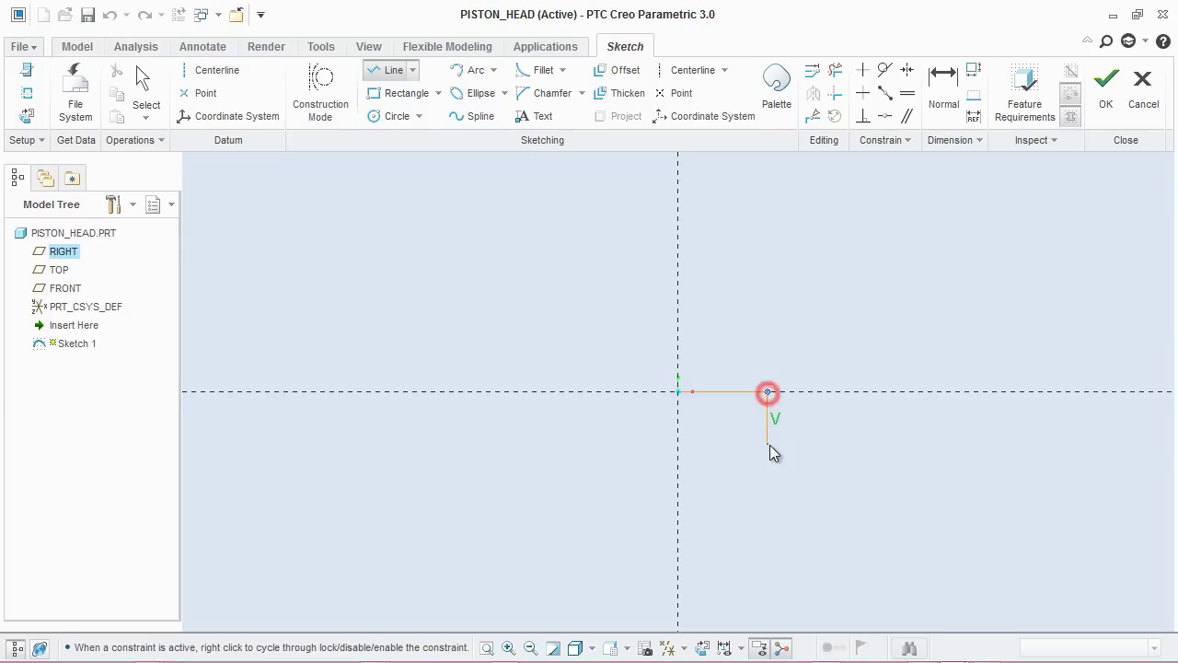
click(774, 489)
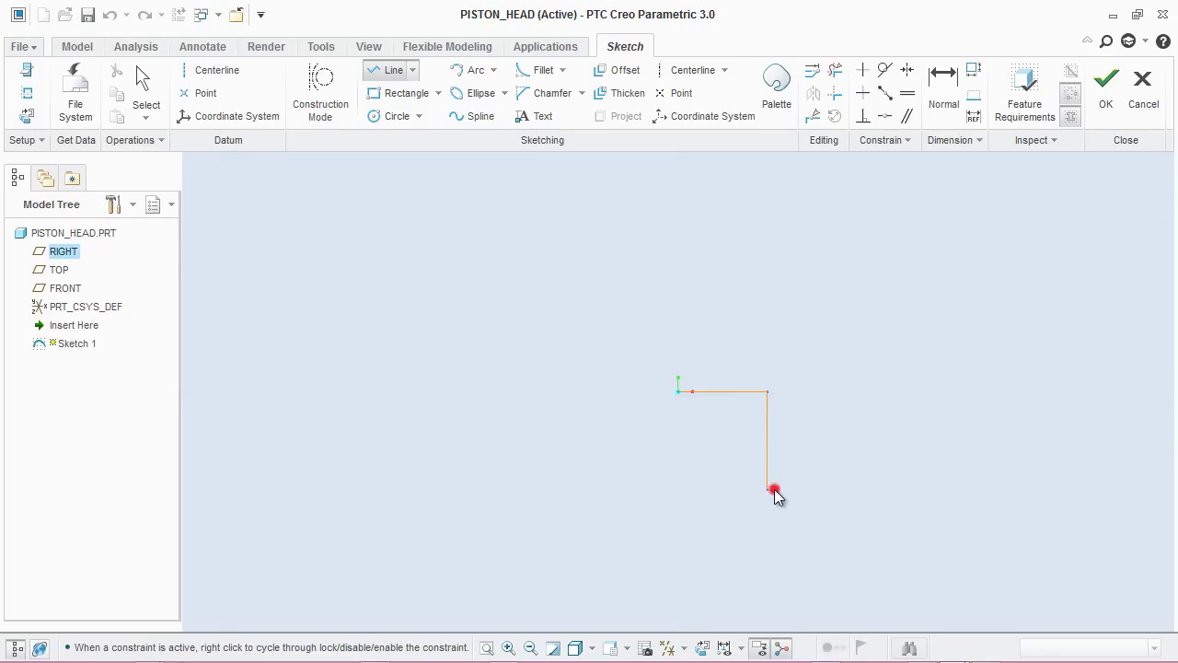
click(751, 489)
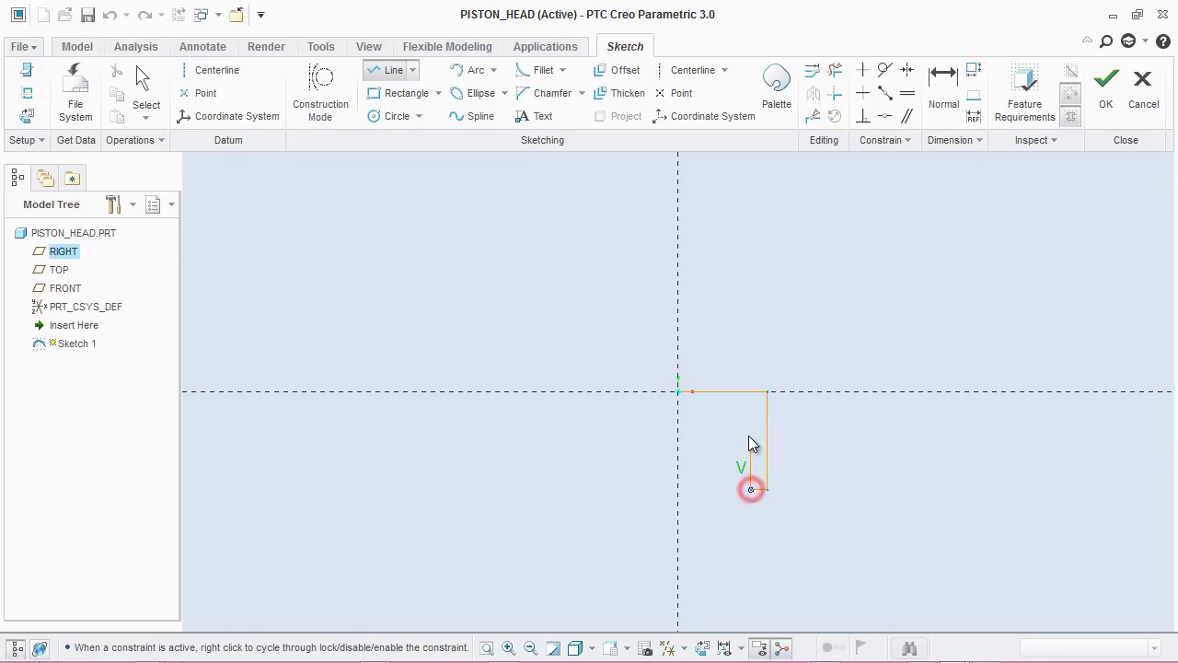
click(752, 408)
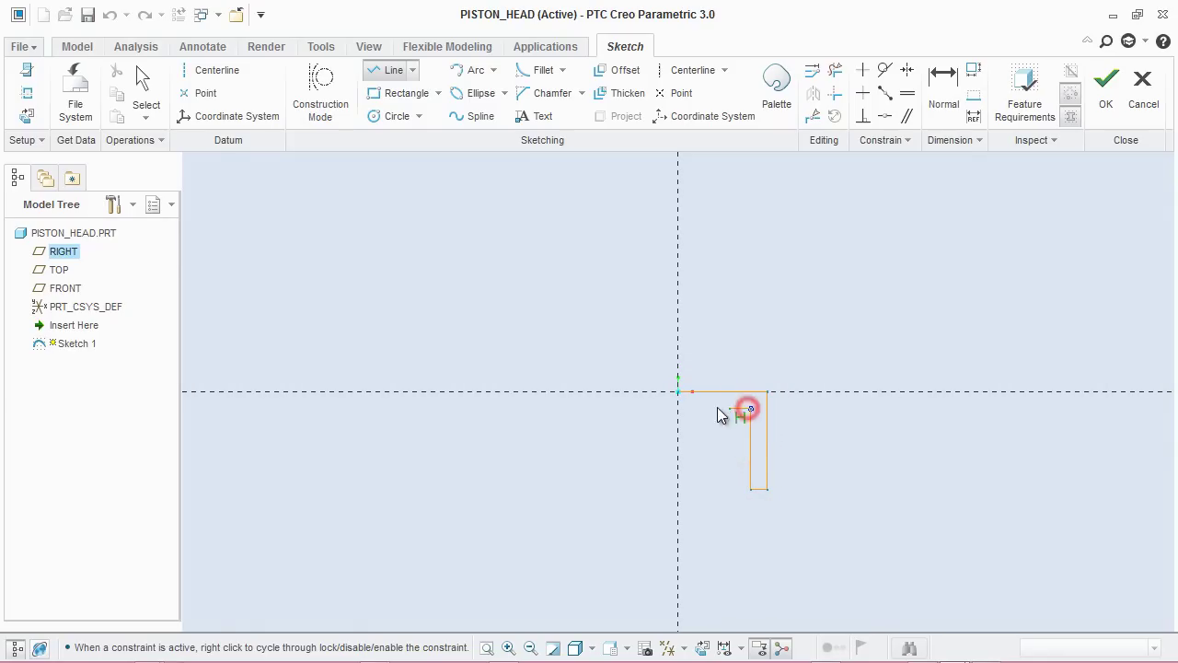
click(679, 408)
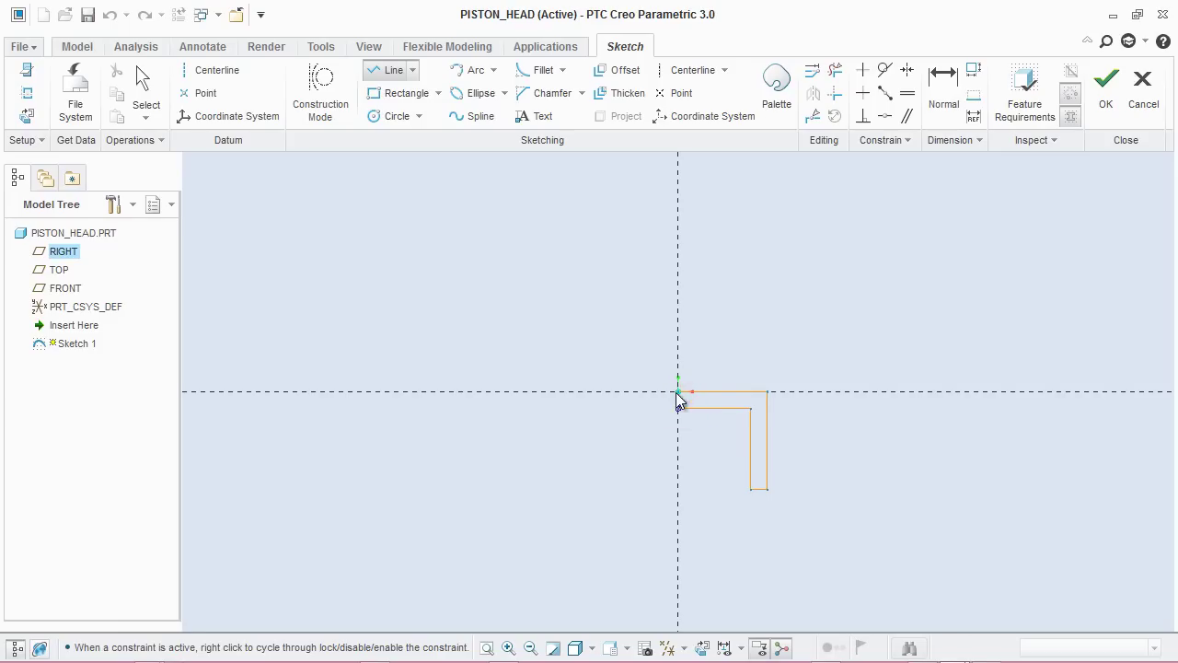
click(678, 391)
middle_click(721, 346)
middle_click(789, 350)
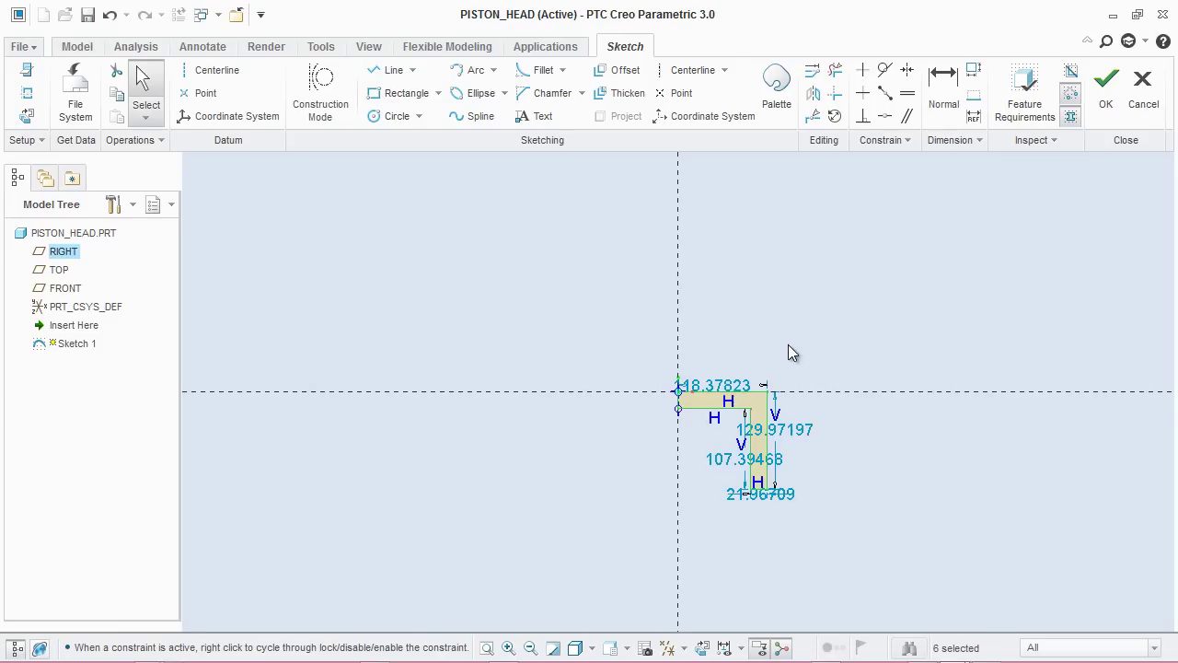
Set the thickness of the profile's vertical leg to 6.35 mm at its lower end.
scroll(803, 427, down, 1)
scroll(798, 423, up, 2)
scroll(797, 423, up, 2)
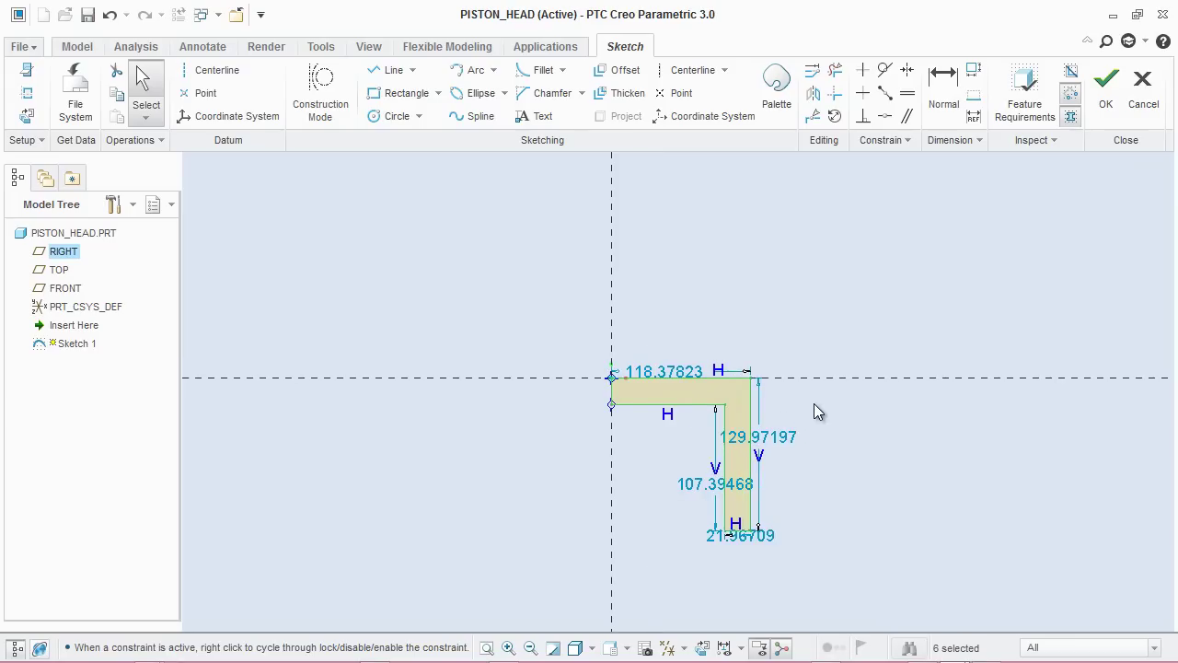
drag(726, 564, 735, 591)
double_click(735, 591)
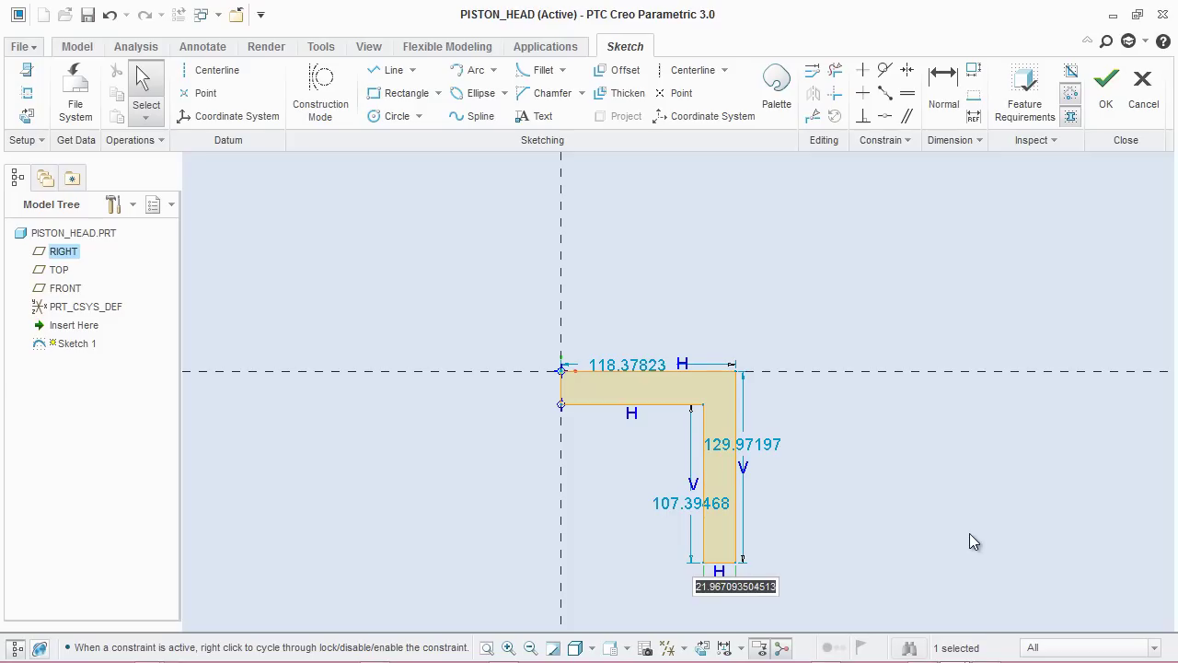
text(6.35)
key(Return)
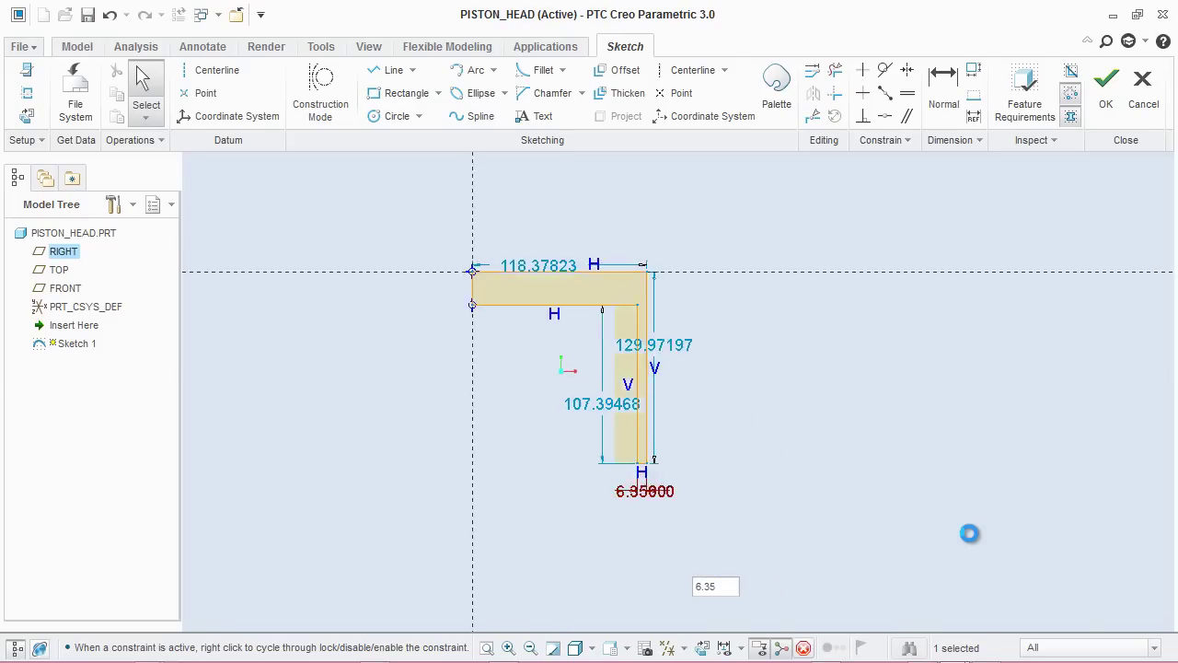
click(968, 533)
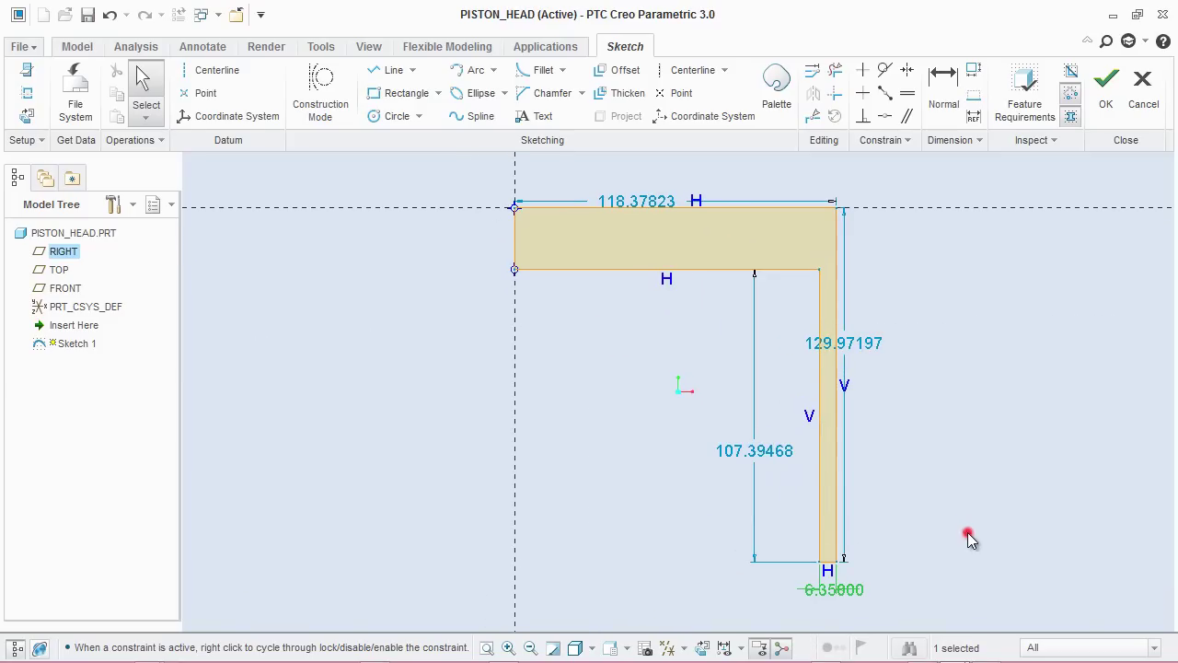
click(847, 589)
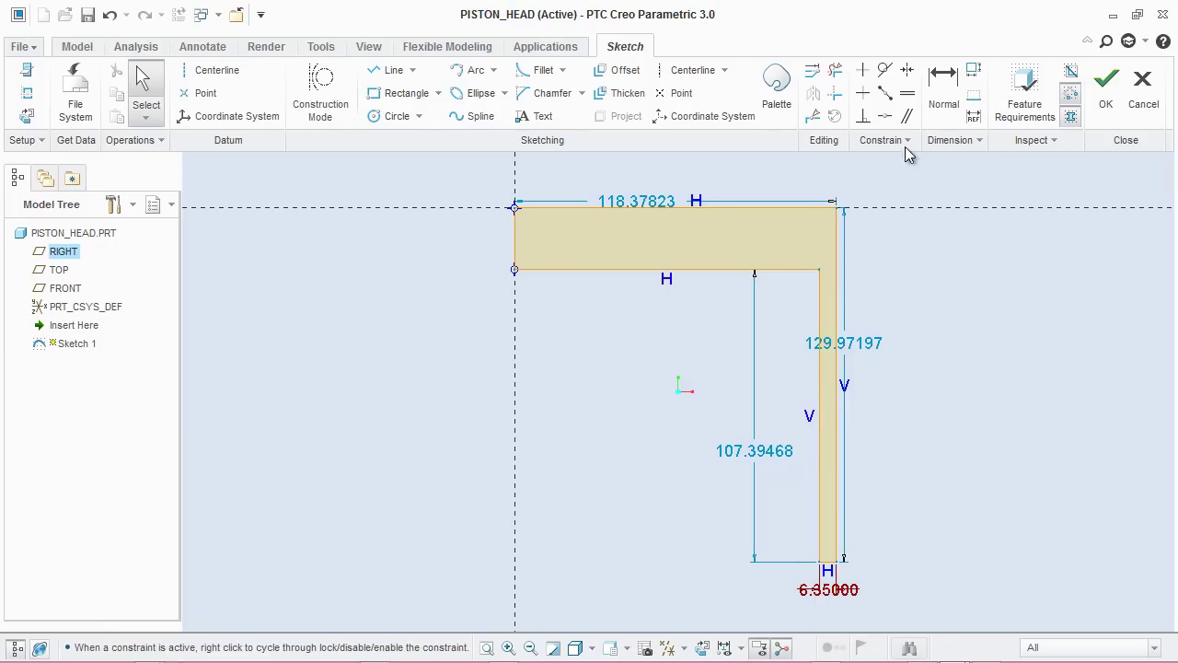
Dimension the distance between the two horizontal edges of the profile's upper arm and set it to 19 mm.
click(941, 84)
click(553, 205)
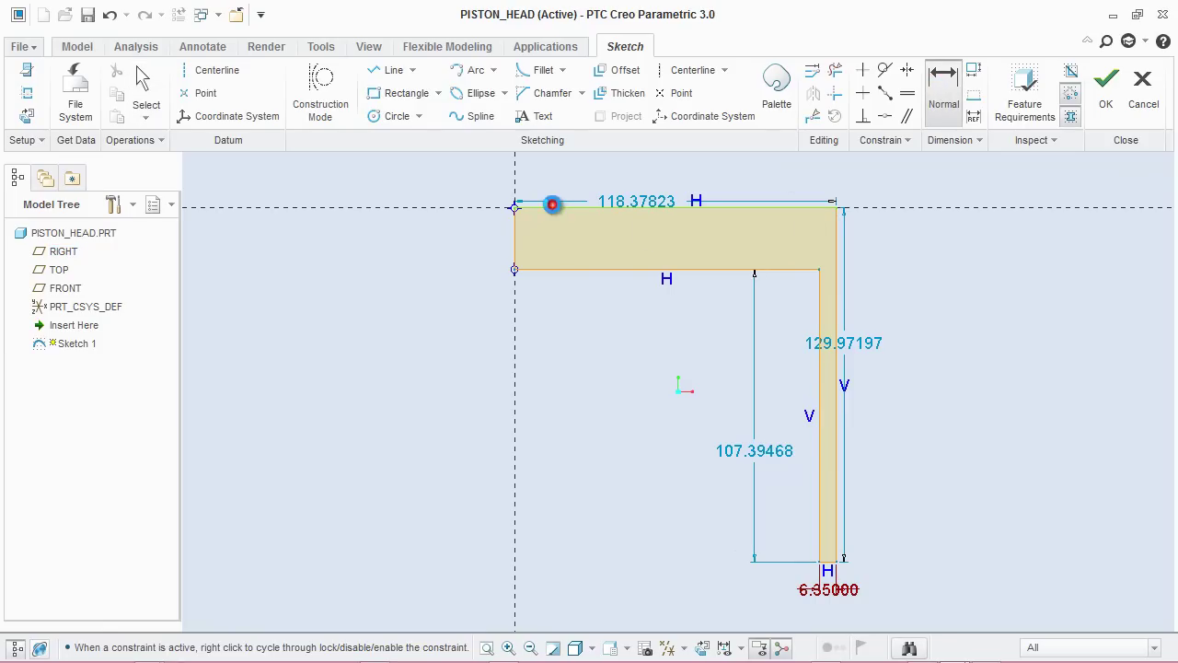
click(561, 269)
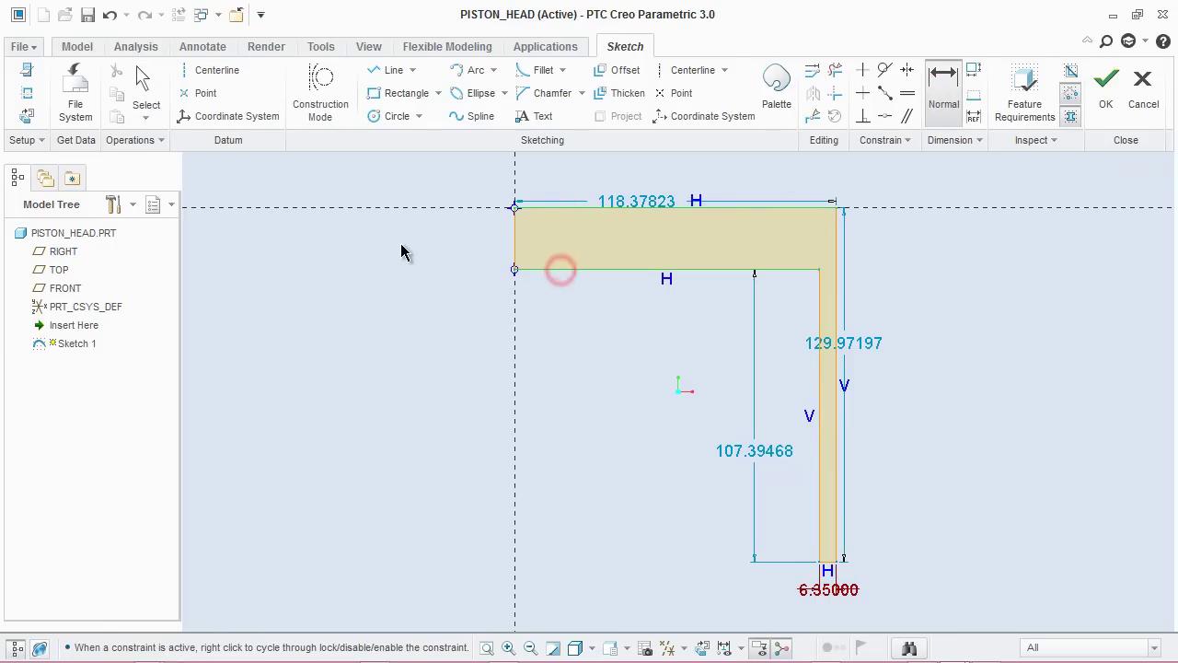
middle_click(426, 249)
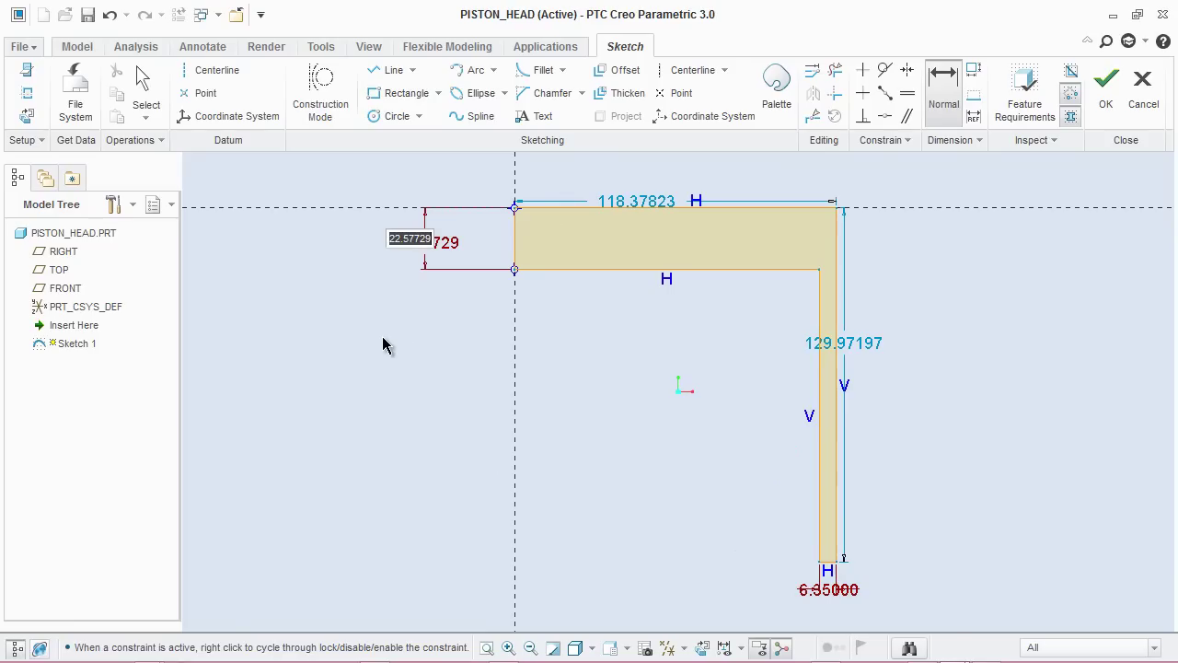
text(19)
key(Return)
click(378, 338)
Set the profile's overall width to 63.5 mm and its outer vertical edge to 81.28 mm.
double_click(672, 201)
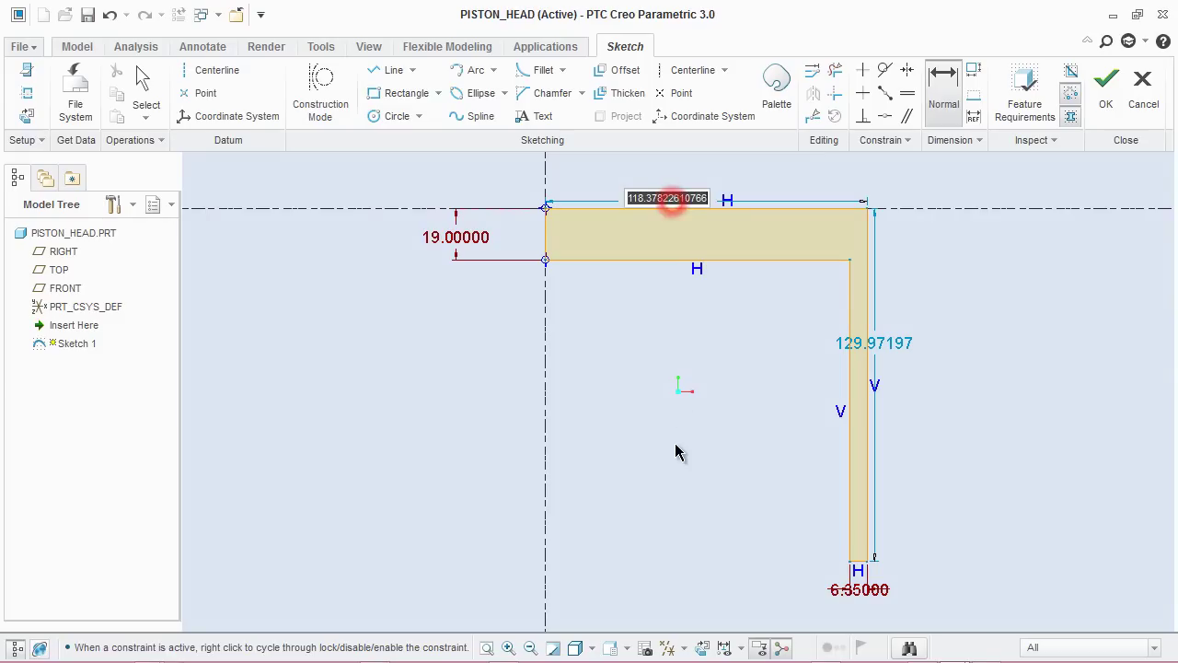
text(63.5)
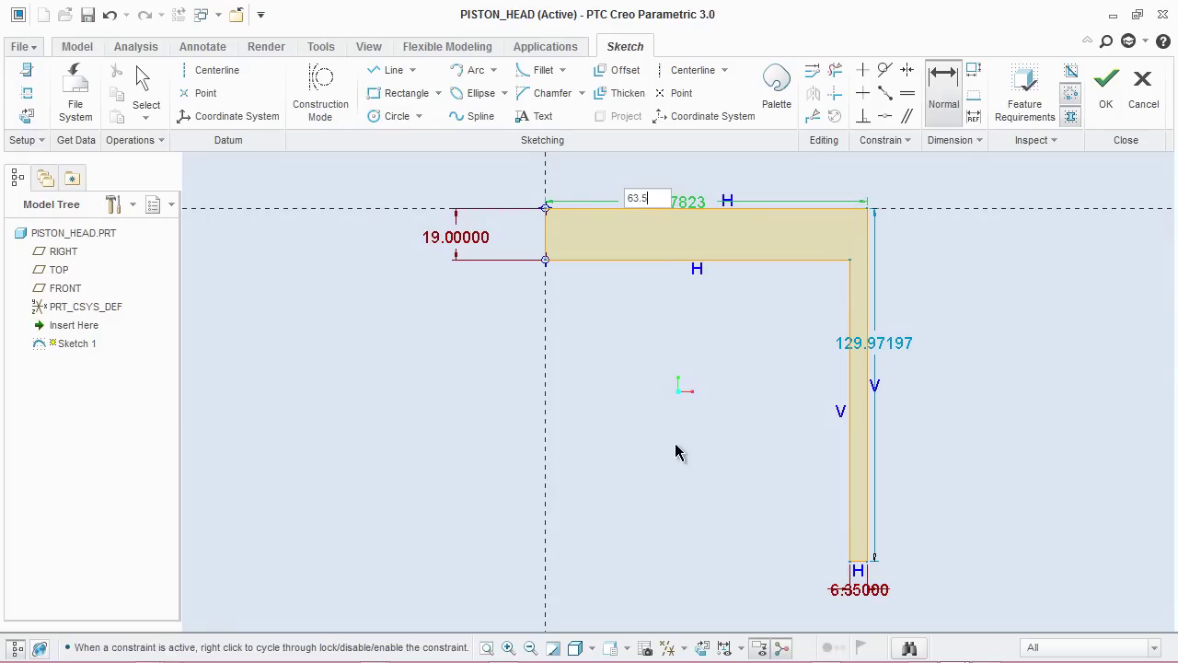
click(676, 452)
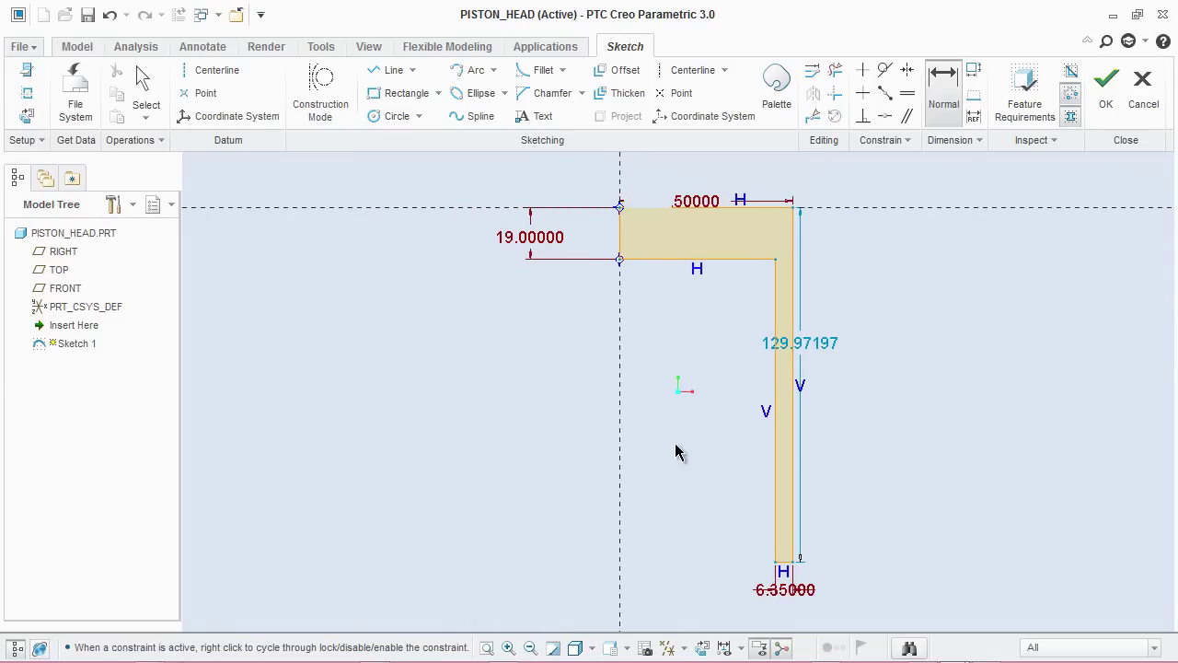
double_click(824, 341)
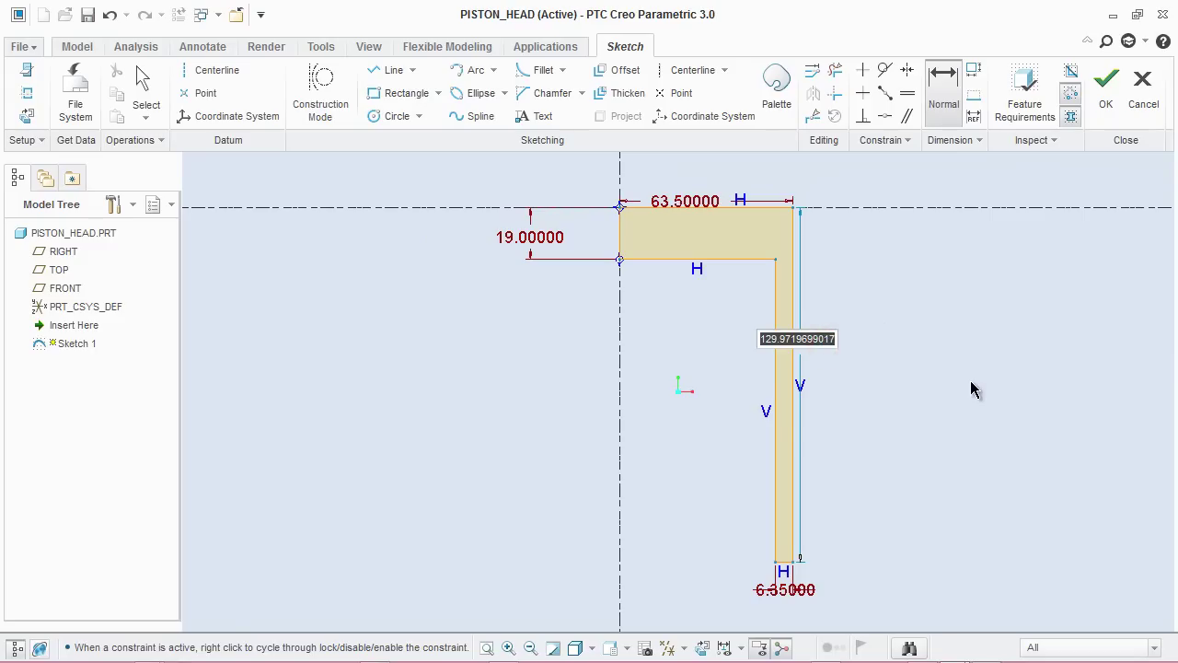
key(BackSpace)
text(81)
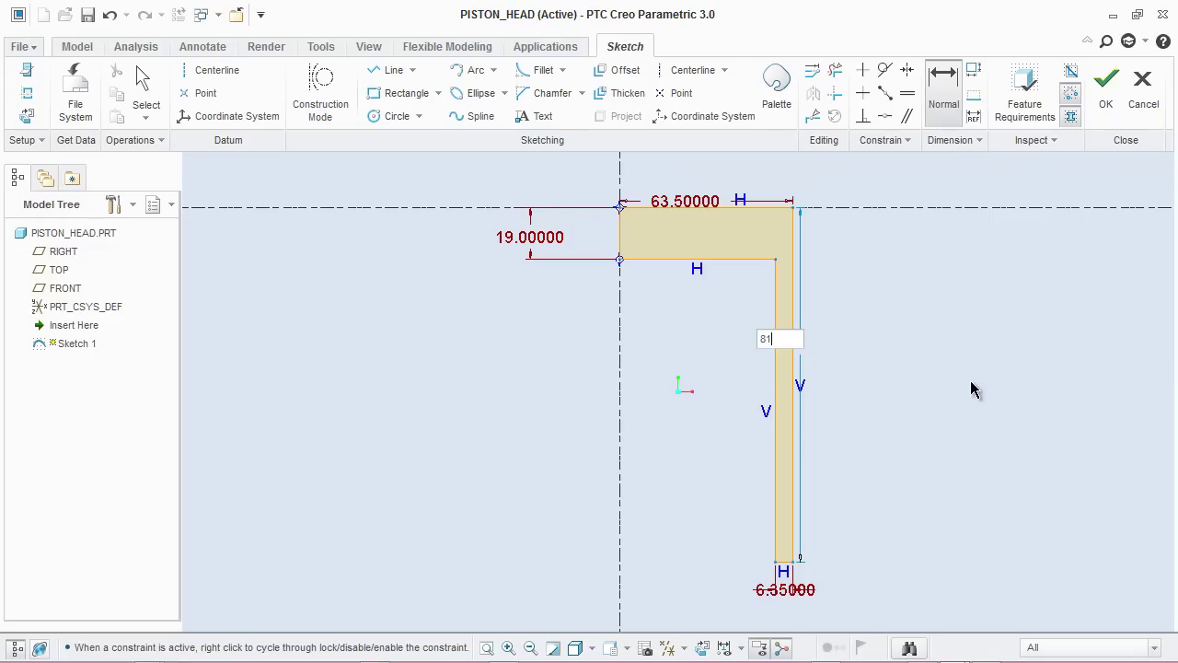
text(.28)
key(Return)
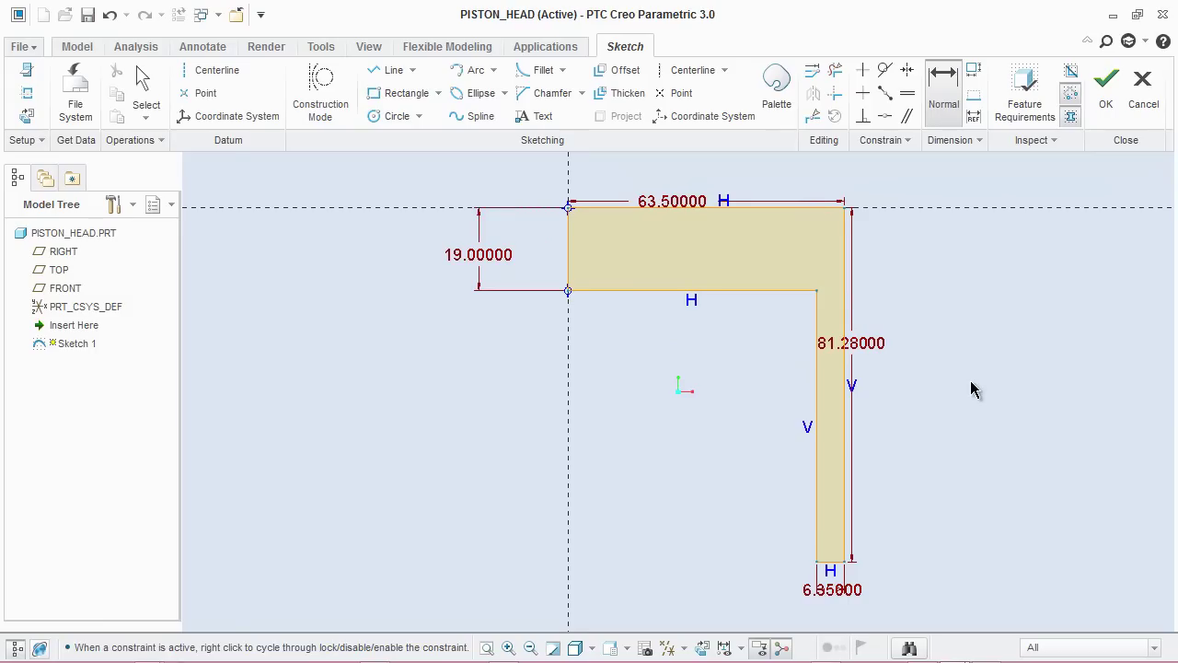
middle_click(927, 367)
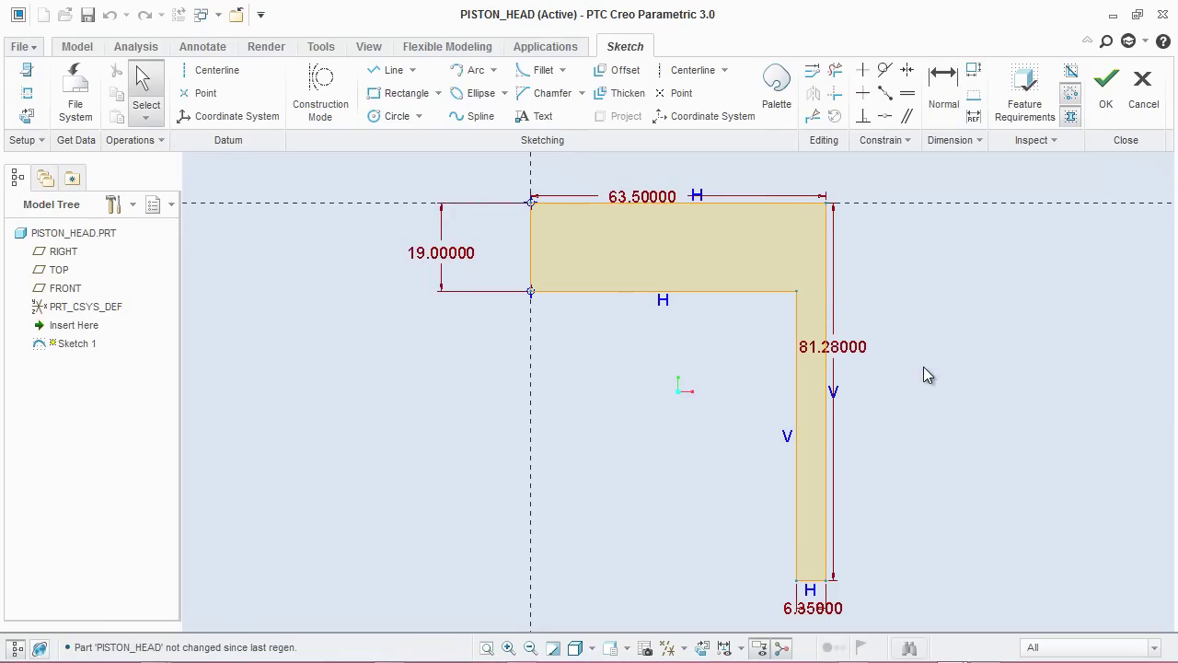
Add a vertical datum centerline through the origin along the profile's inner short edge and finish the sketch.
click(235, 81)
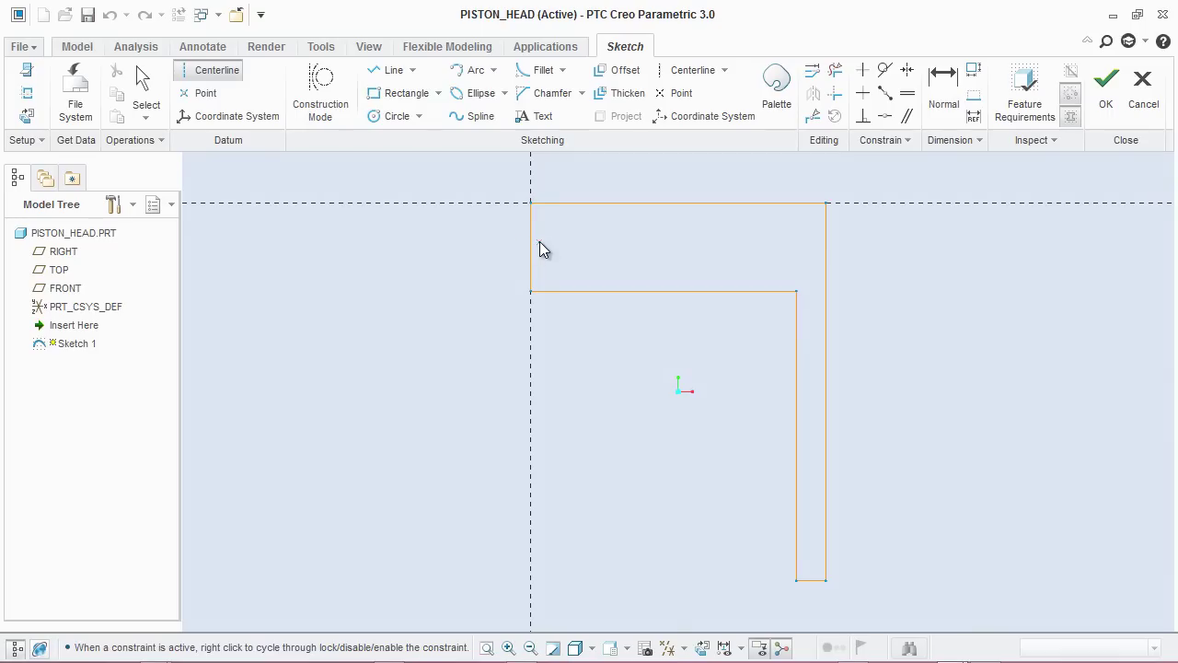
click(527, 250)
click(531, 416)
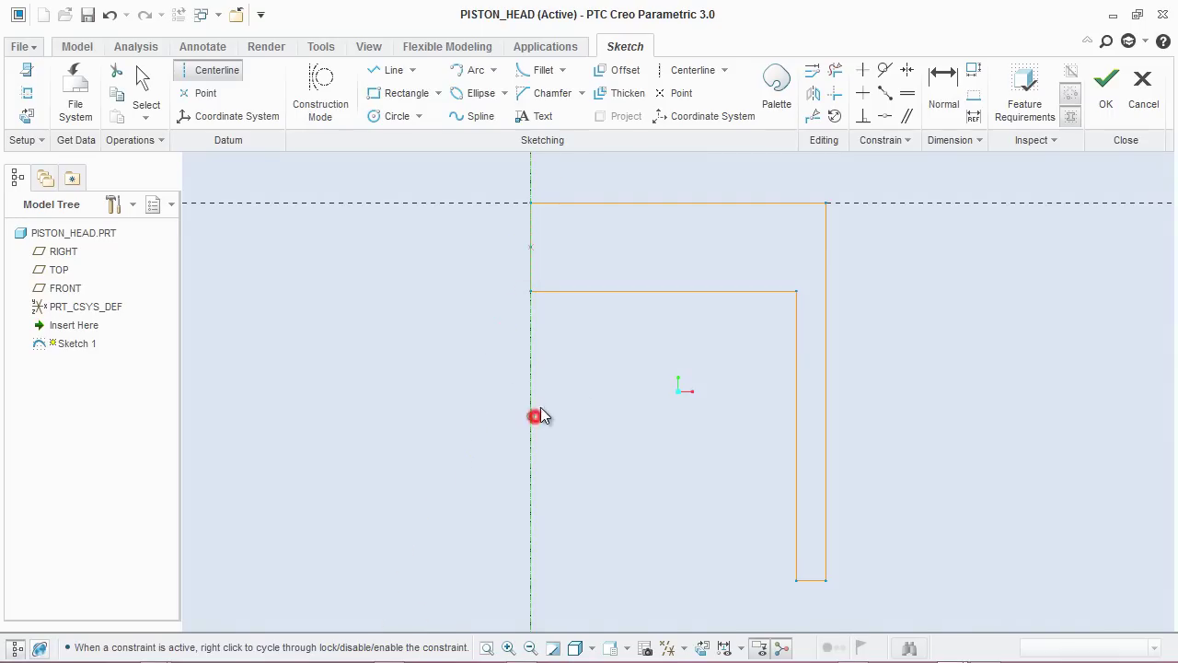
middle_click(608, 403)
right_click(604, 379)
click(646, 486)
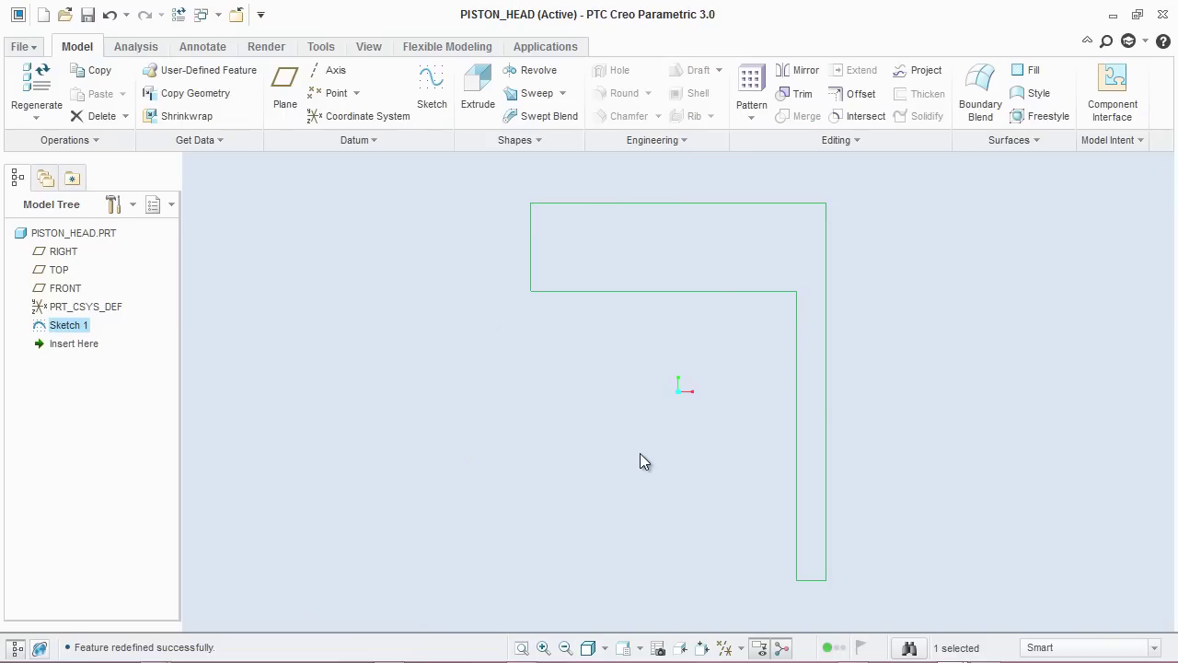
Revolve the half-section profile 360 degrees about its centerline into a solid and save the part in the Piston Assembly folder.
middle_drag(640, 453, 618, 426)
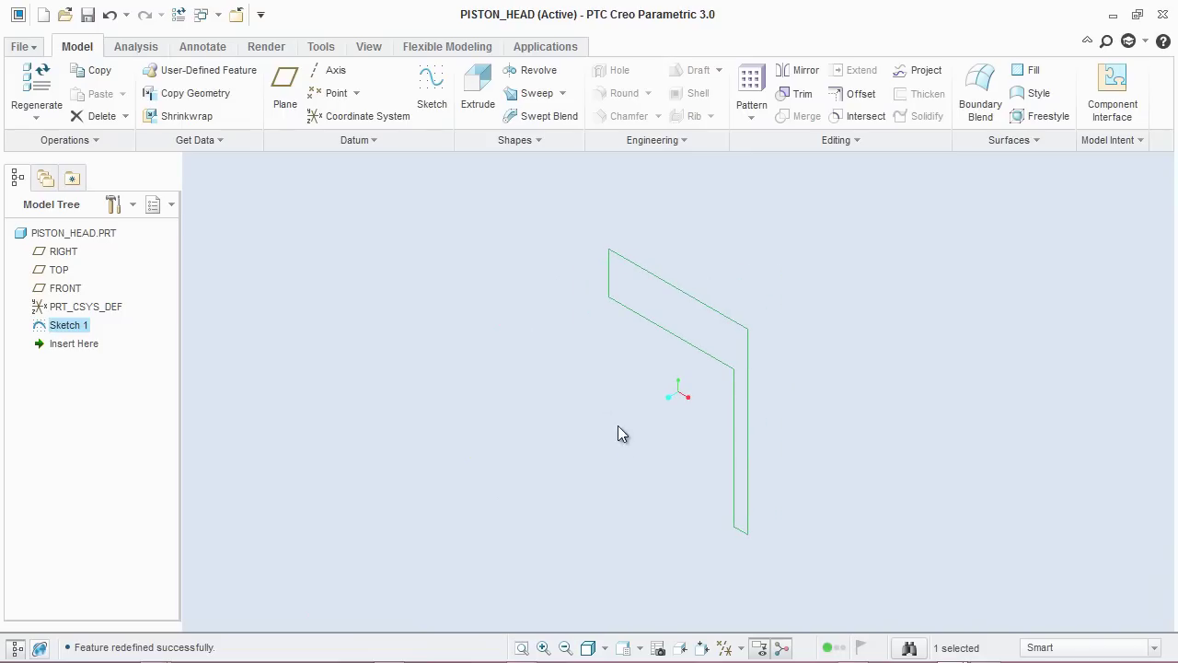
click(524, 301)
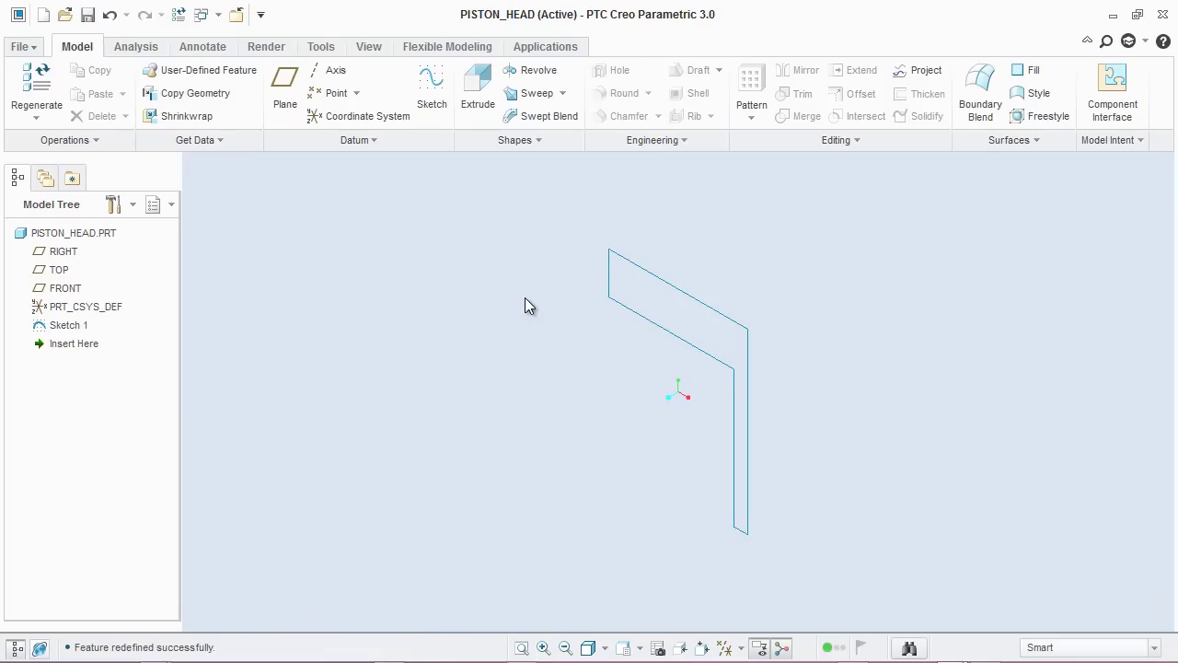
click(528, 73)
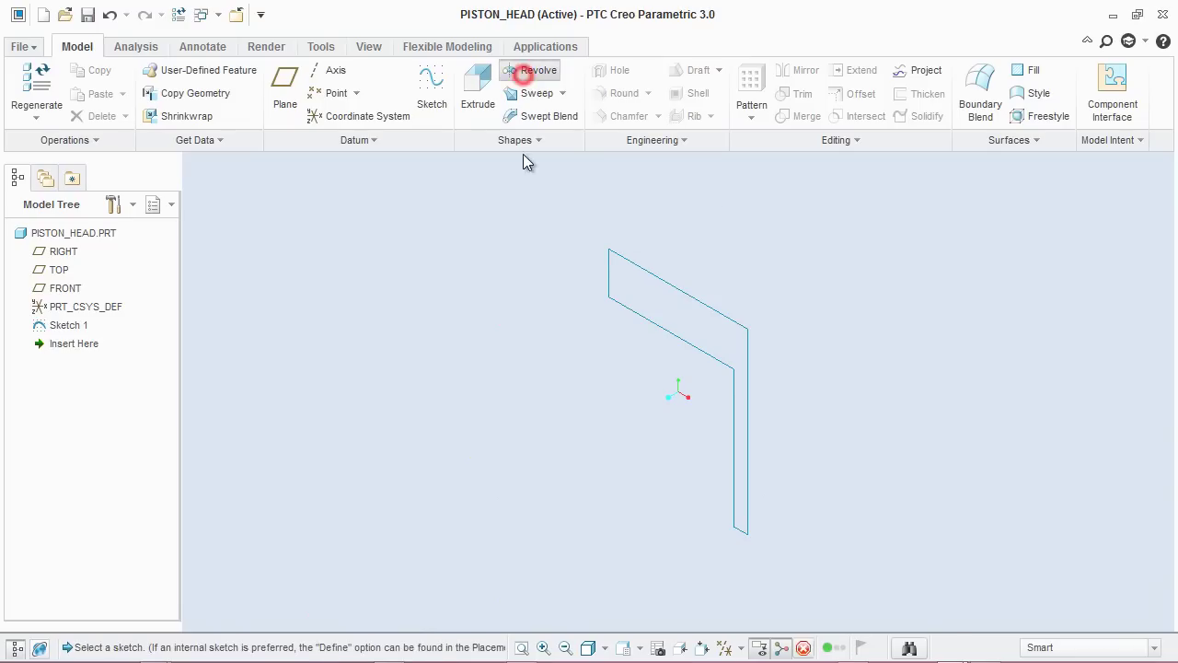
click(660, 328)
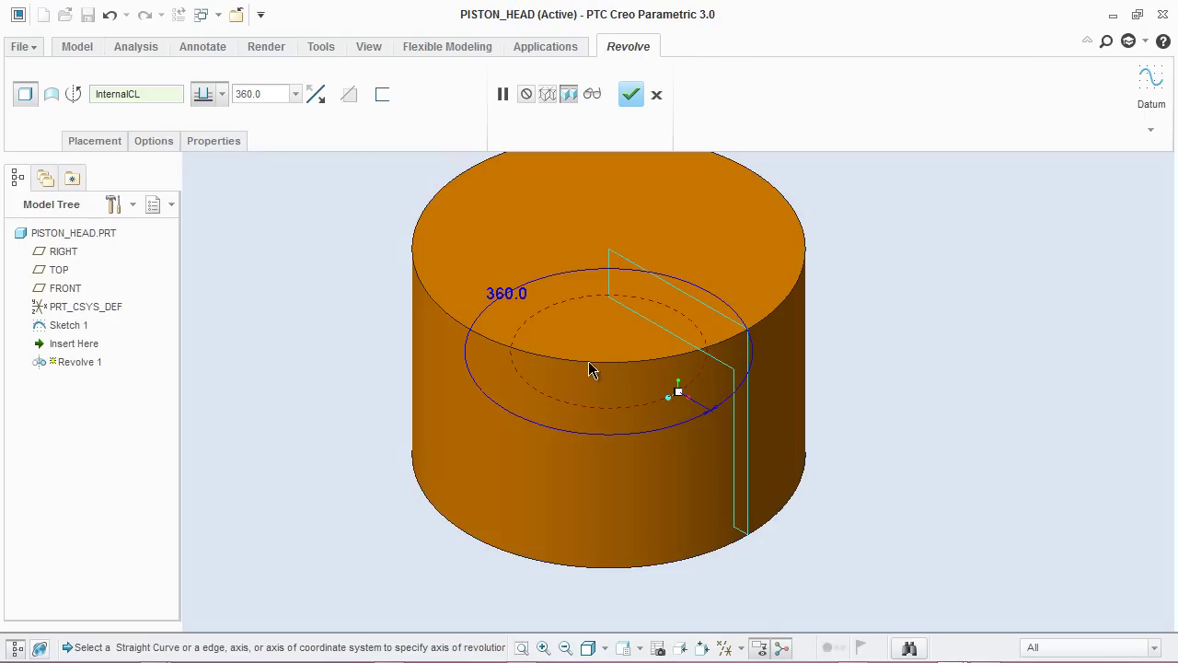
click(629, 94)
click(480, 220)
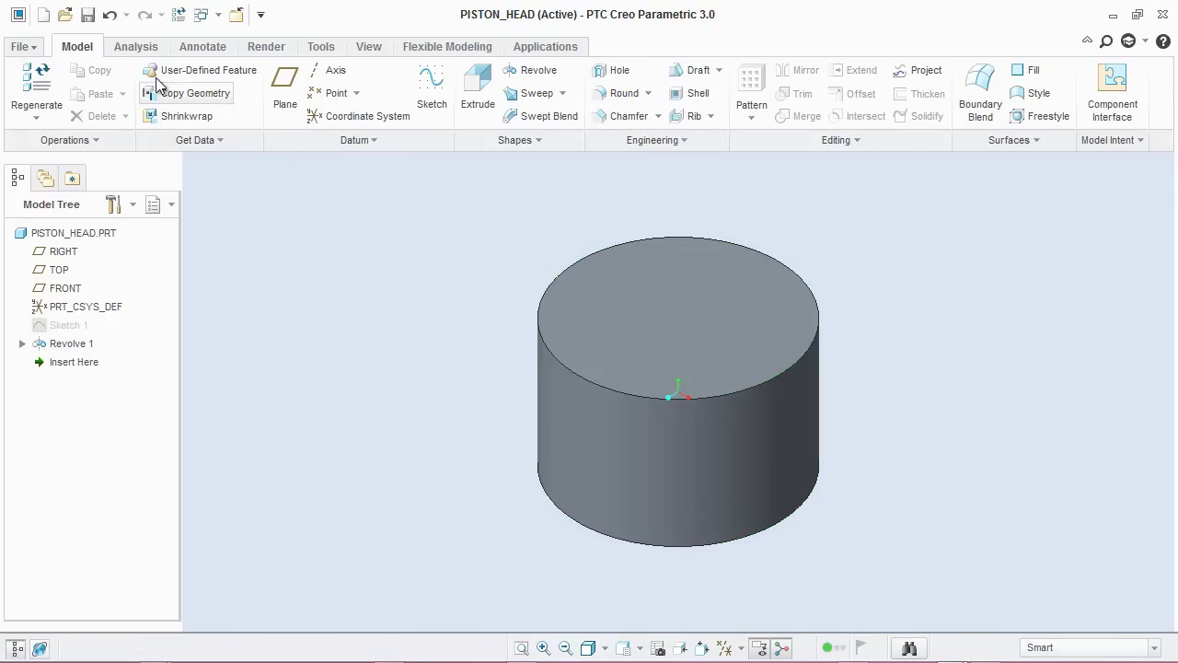
click(87, 15)
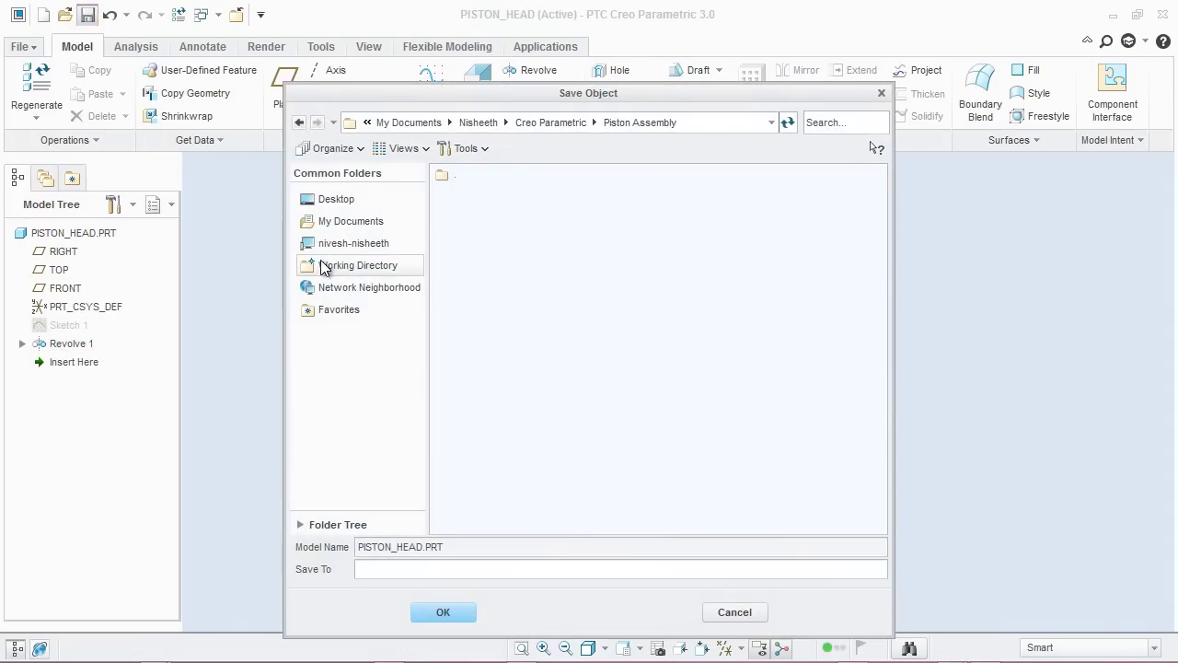
click(443, 613)
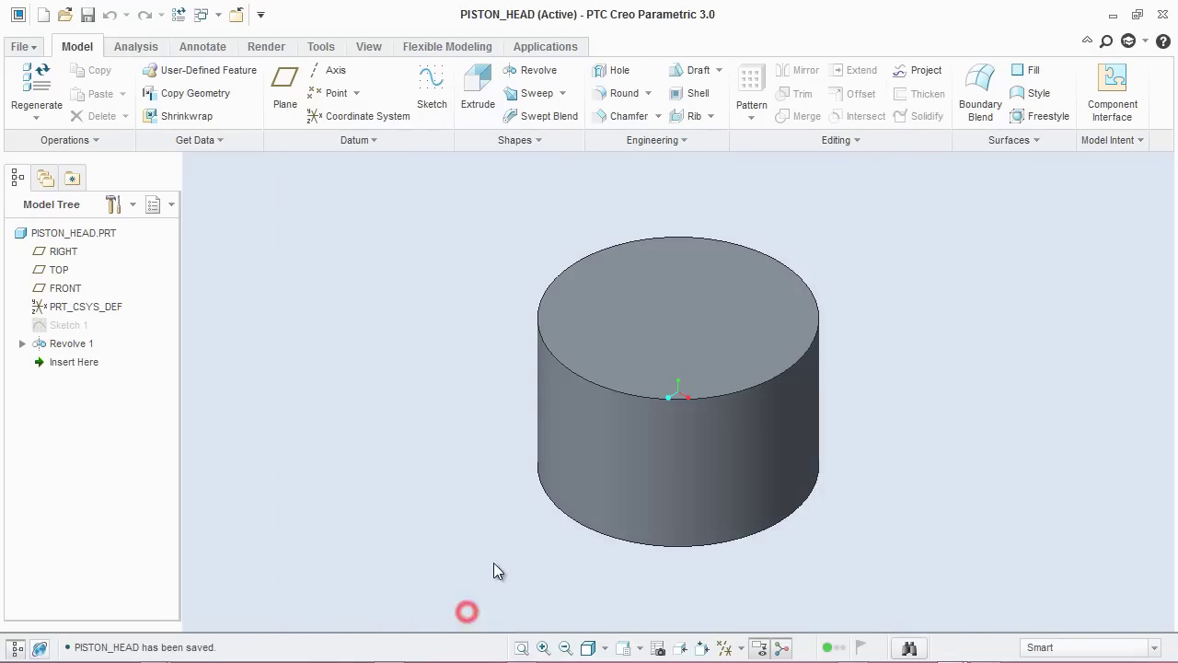
Select the whole piston head part and load the appearance file MOUNT_BRACKET.dmt through the Appearances Manager.
click(95, 232)
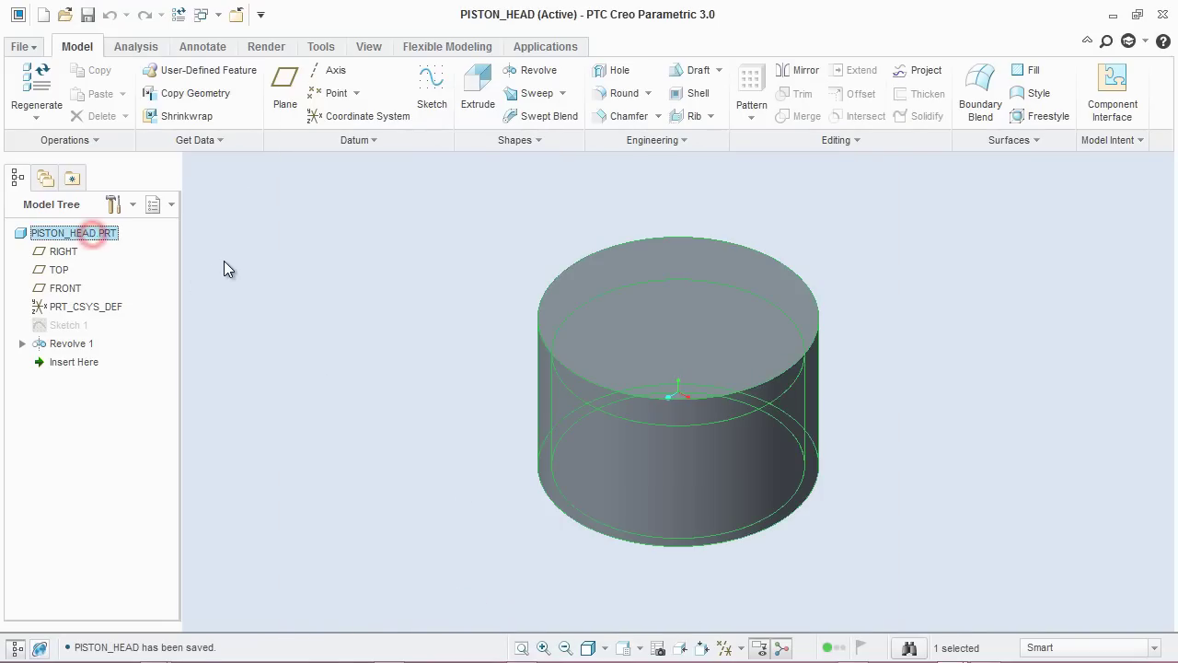
click(368, 46)
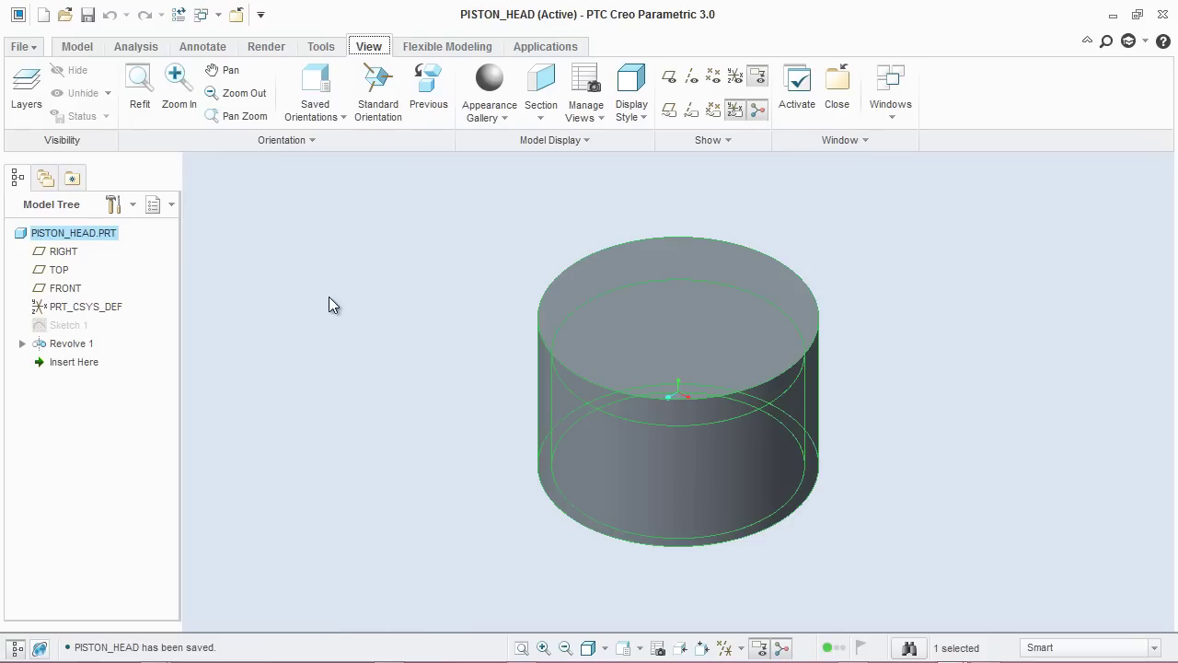
click(471, 118)
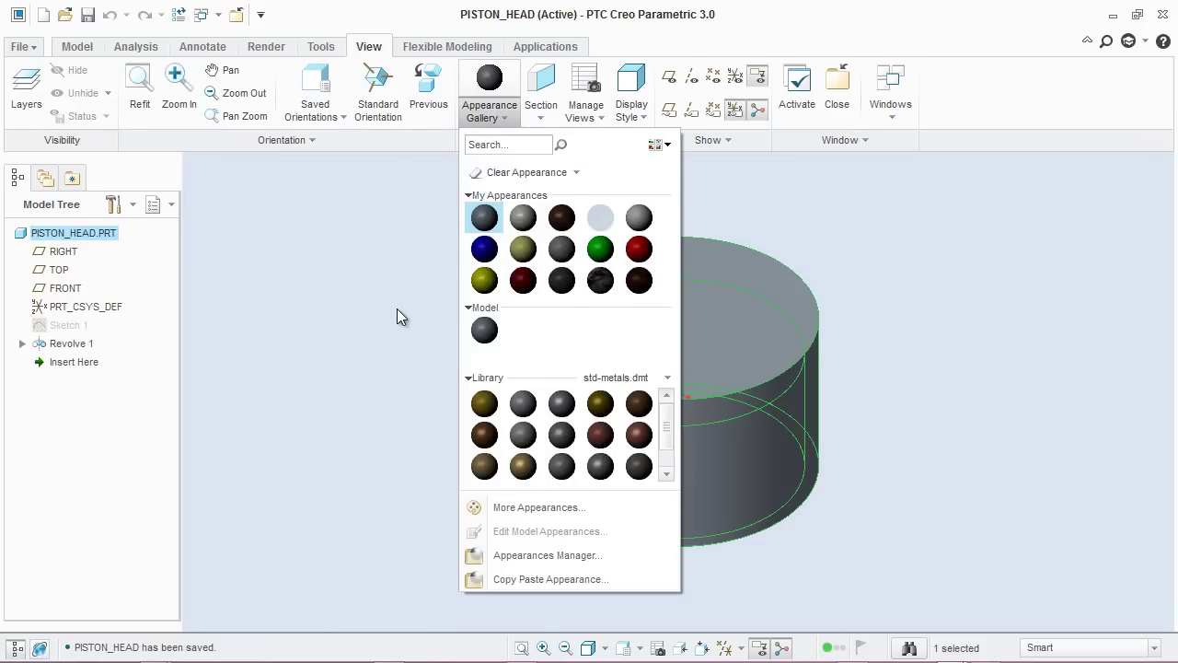
click(507, 557)
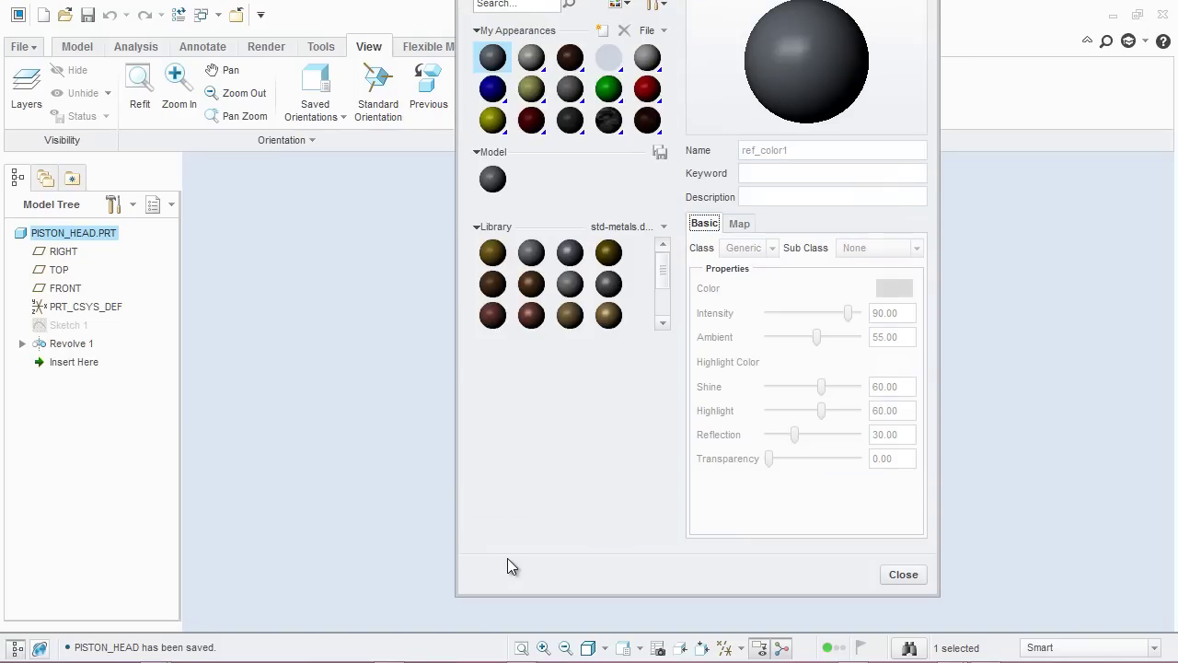
click(664, 30)
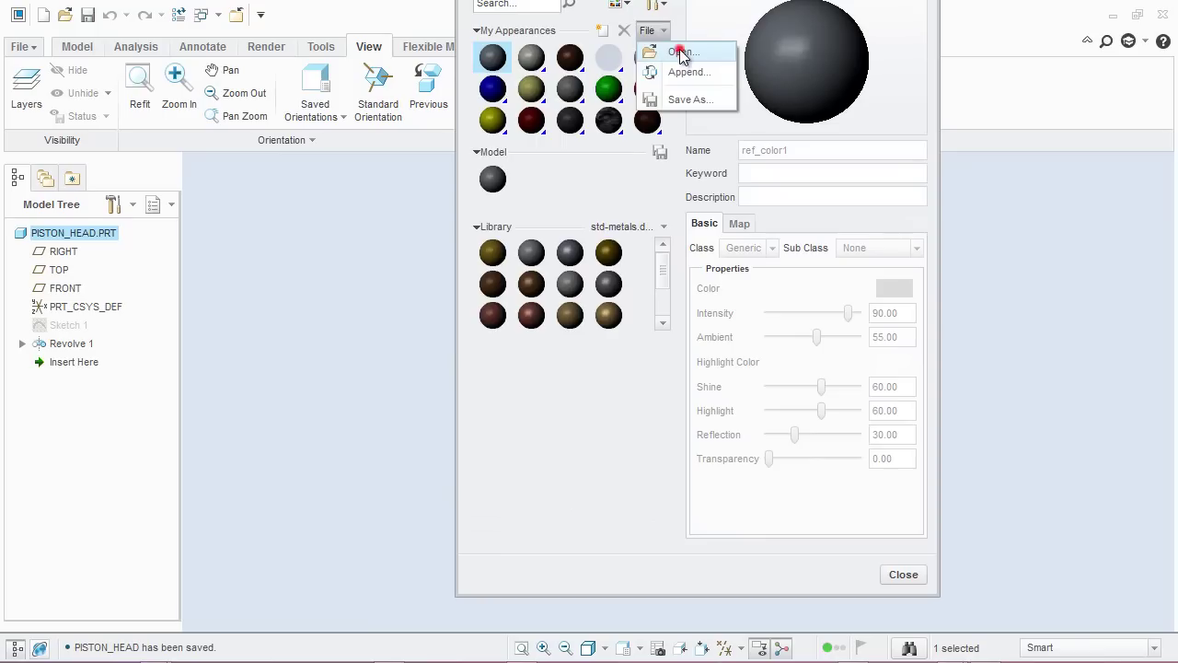
click(680, 51)
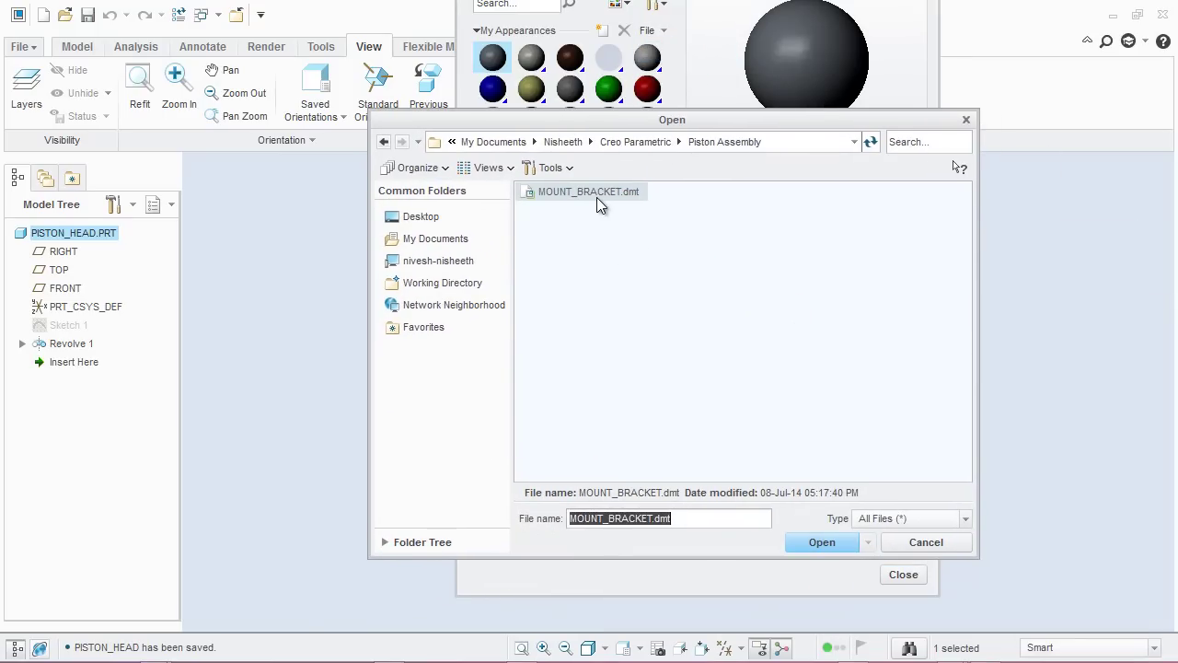
click(597, 197)
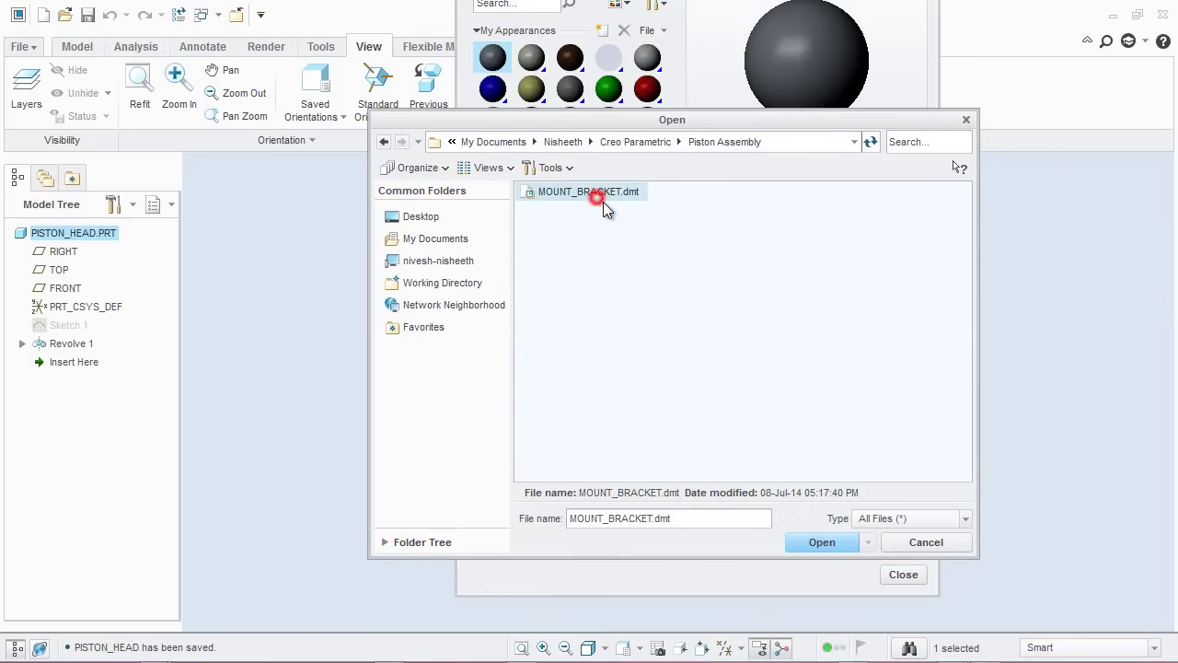
click(822, 542)
click(895, 576)
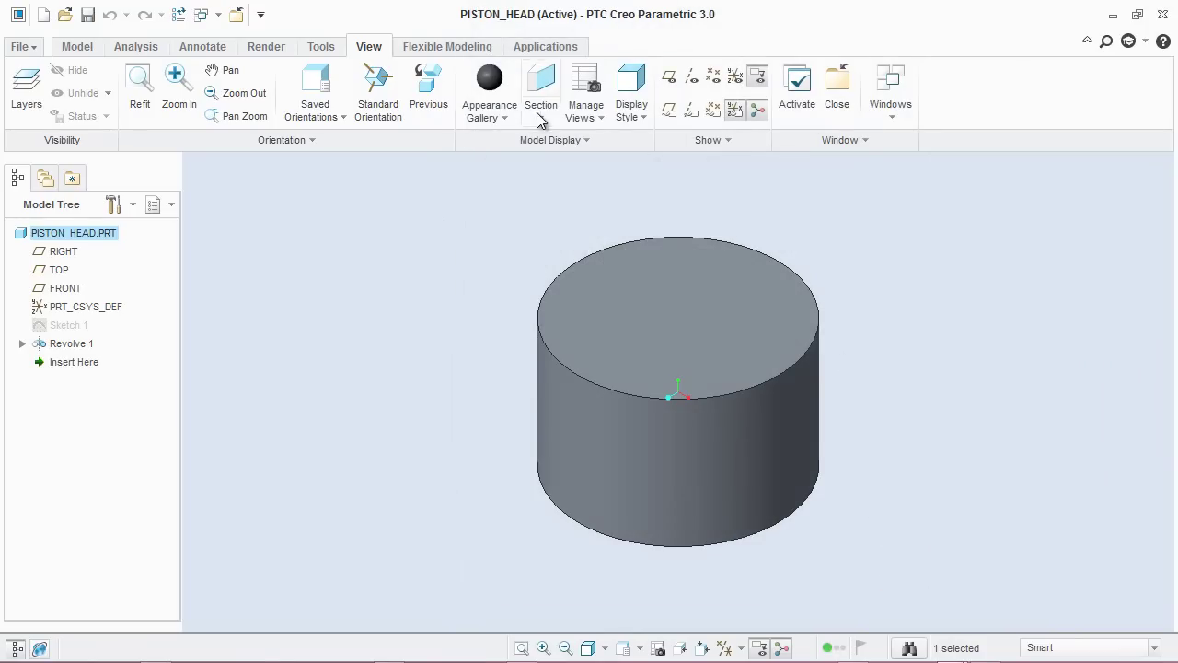
Apply the loaded gold-coloured appearance to the whole piston head part and save the part.
click(504, 117)
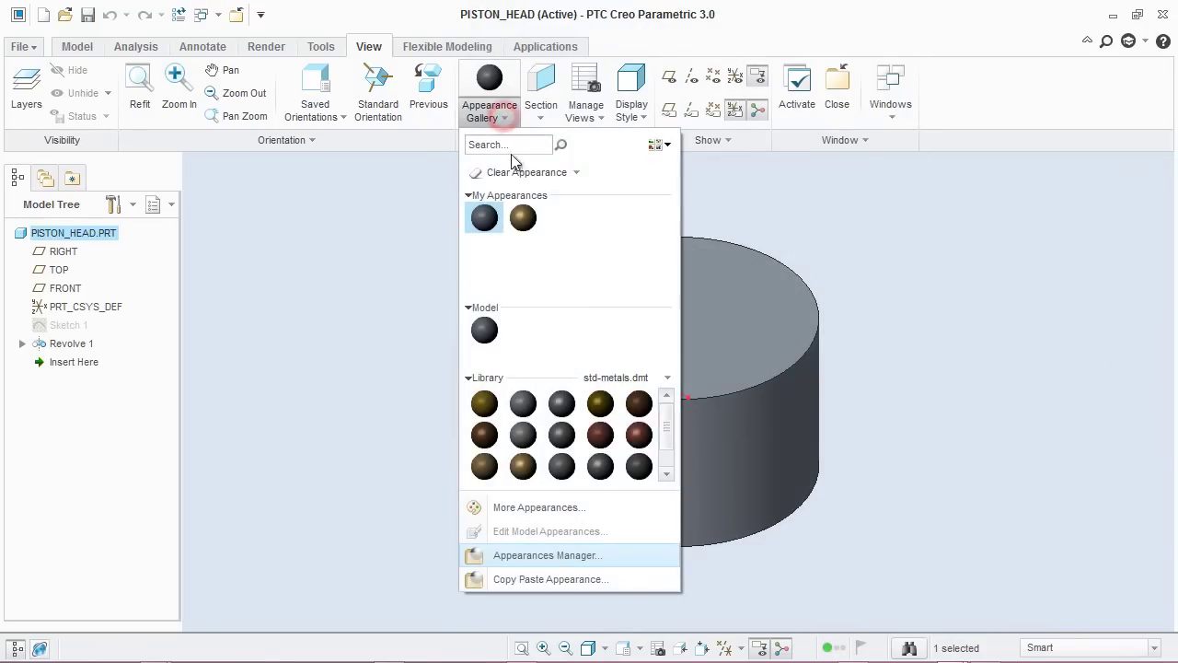
click(523, 218)
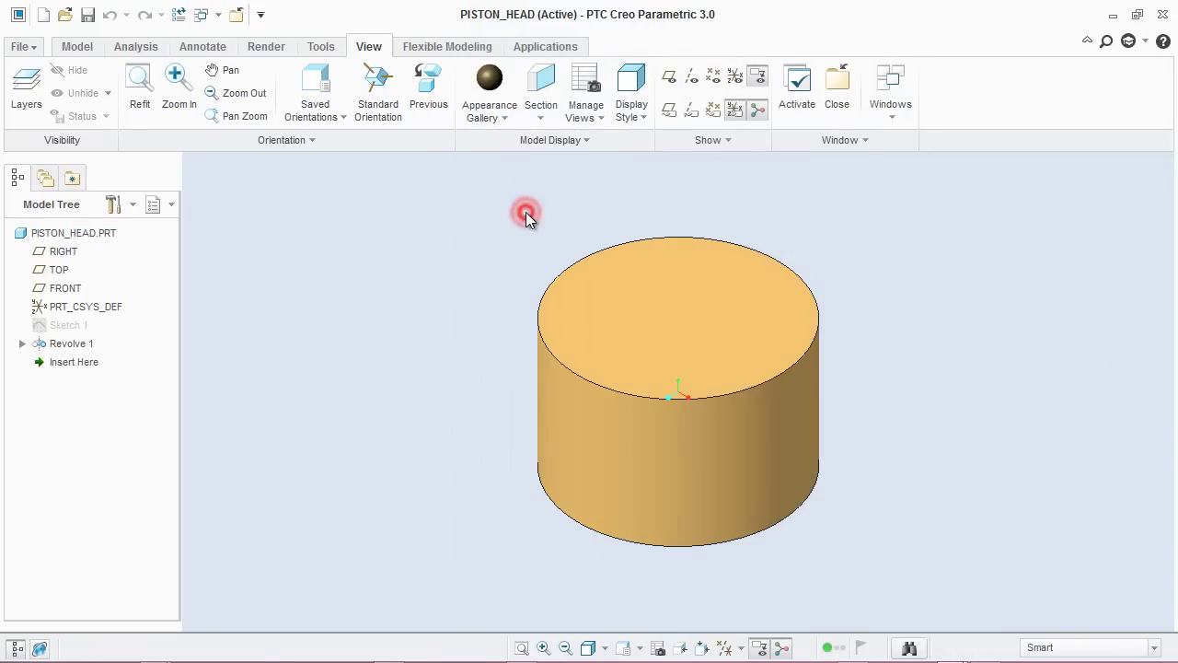
click(77, 46)
click(319, 219)
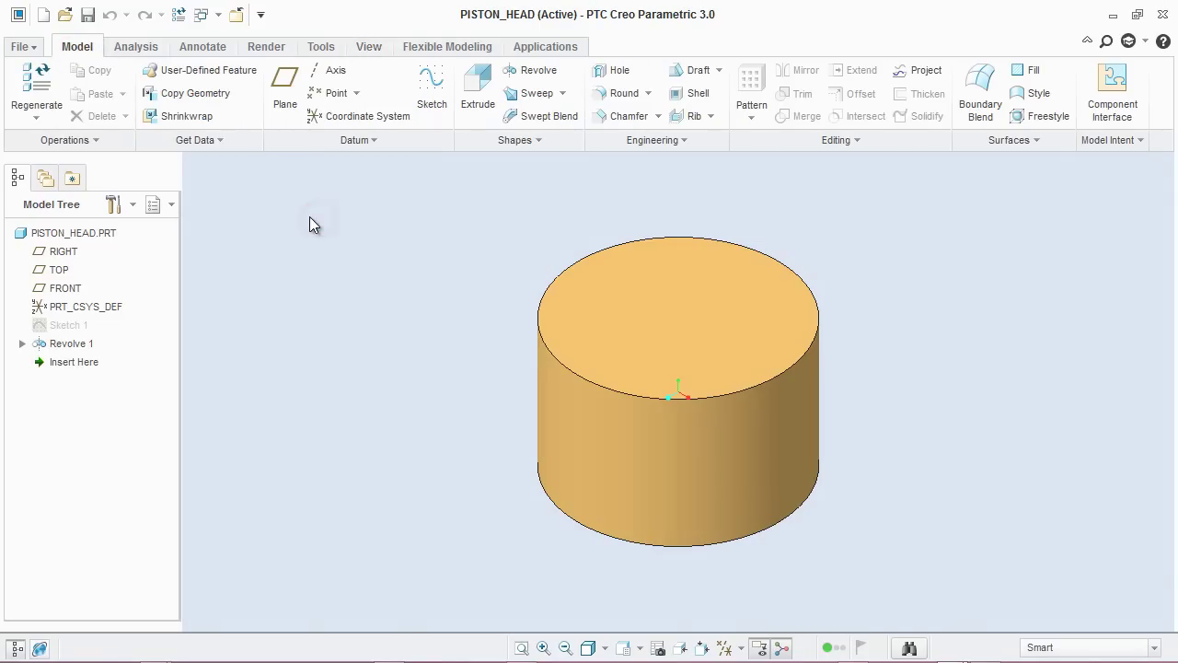
click(88, 15)
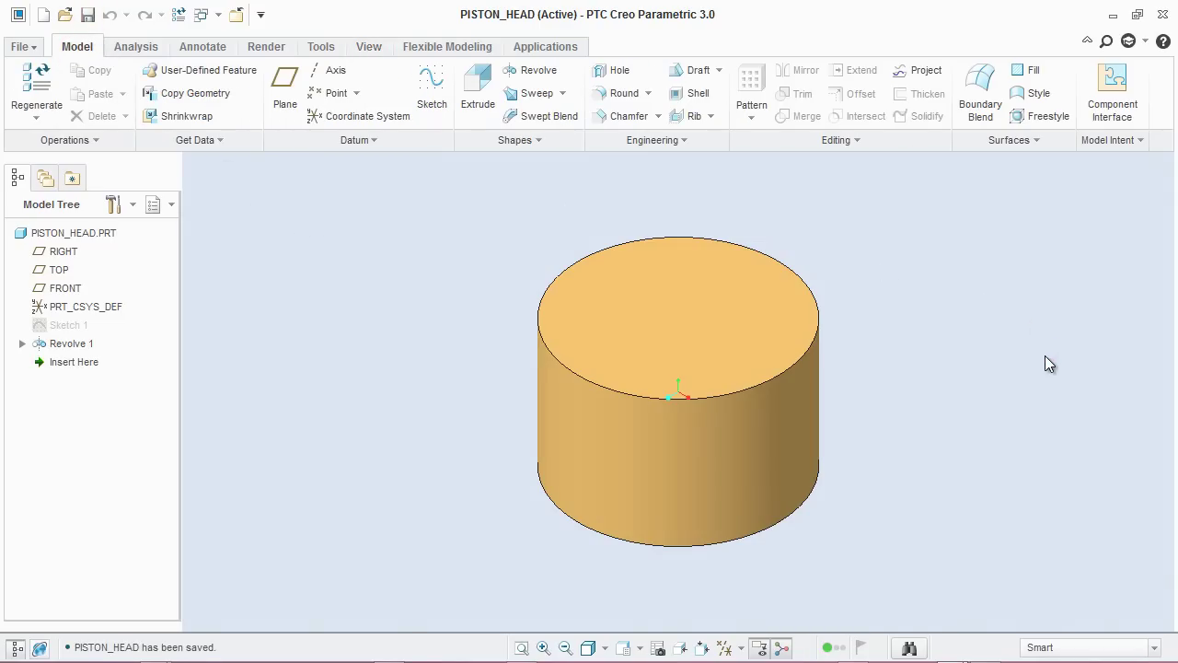
Show the datum planes and start a sketch on the FRONT plane with RIGHT as the orientation reference, viewed square to the sketch.
click(727, 648)
click(727, 626)
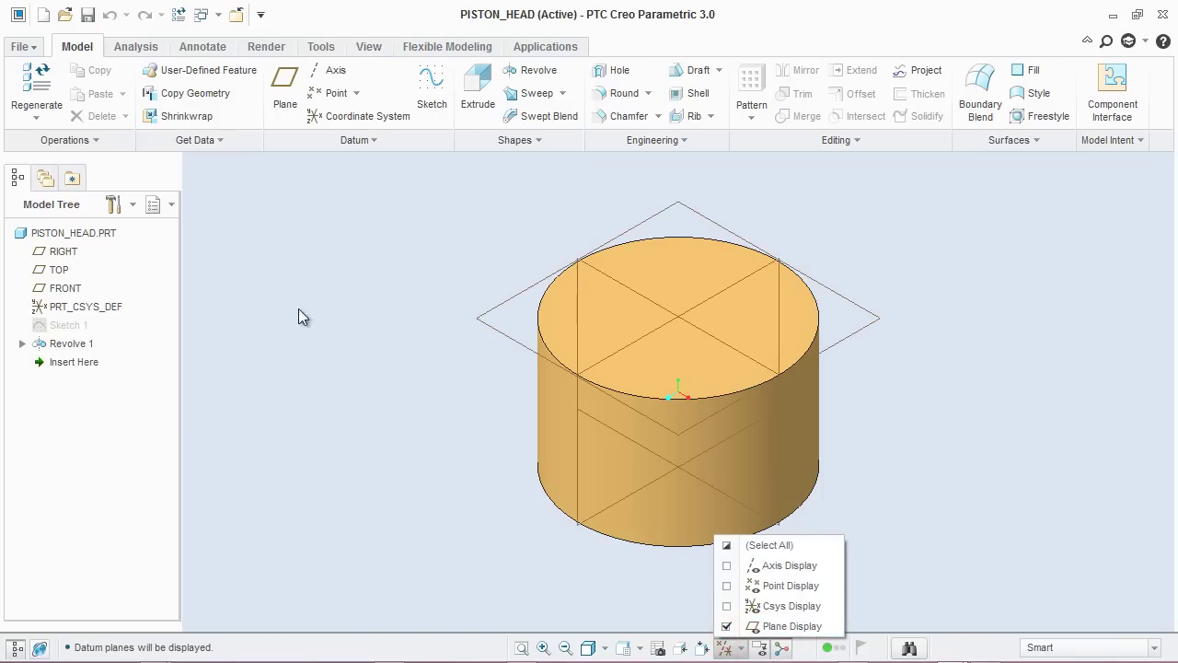
click(435, 86)
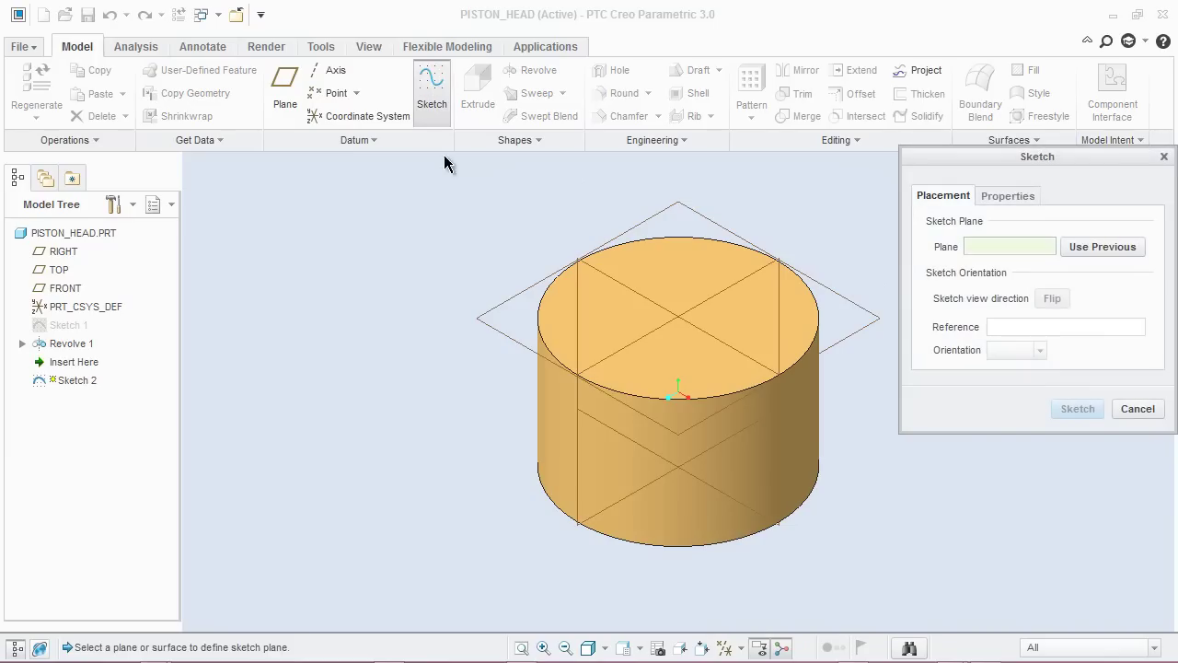
click(623, 287)
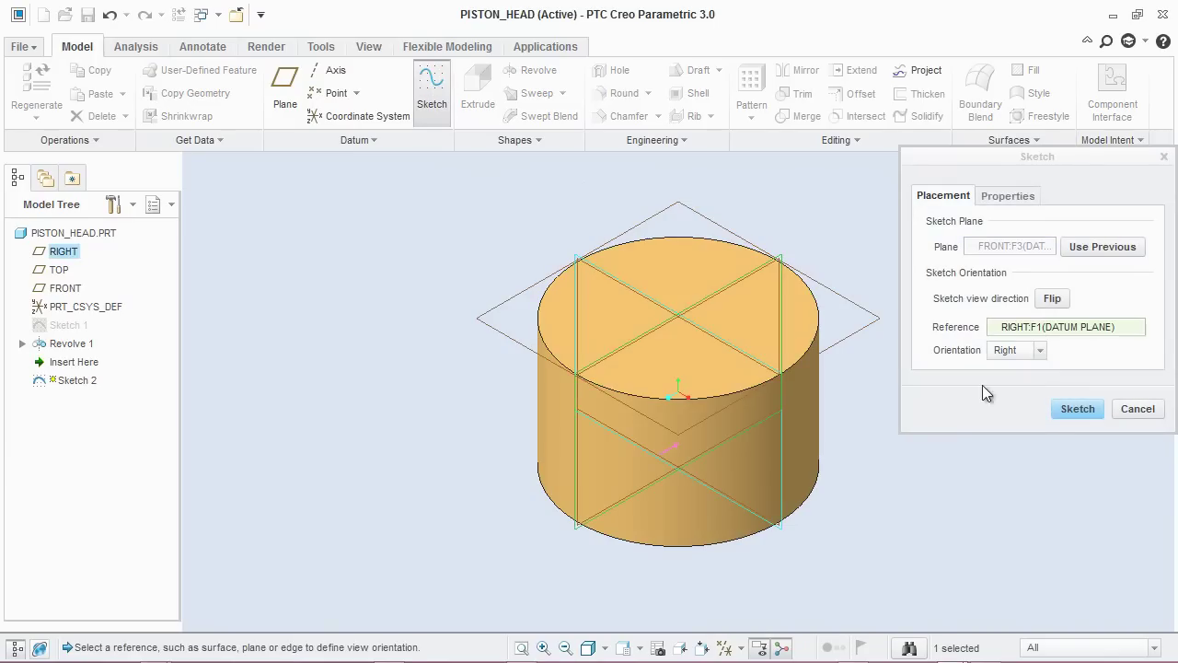
click(1075, 411)
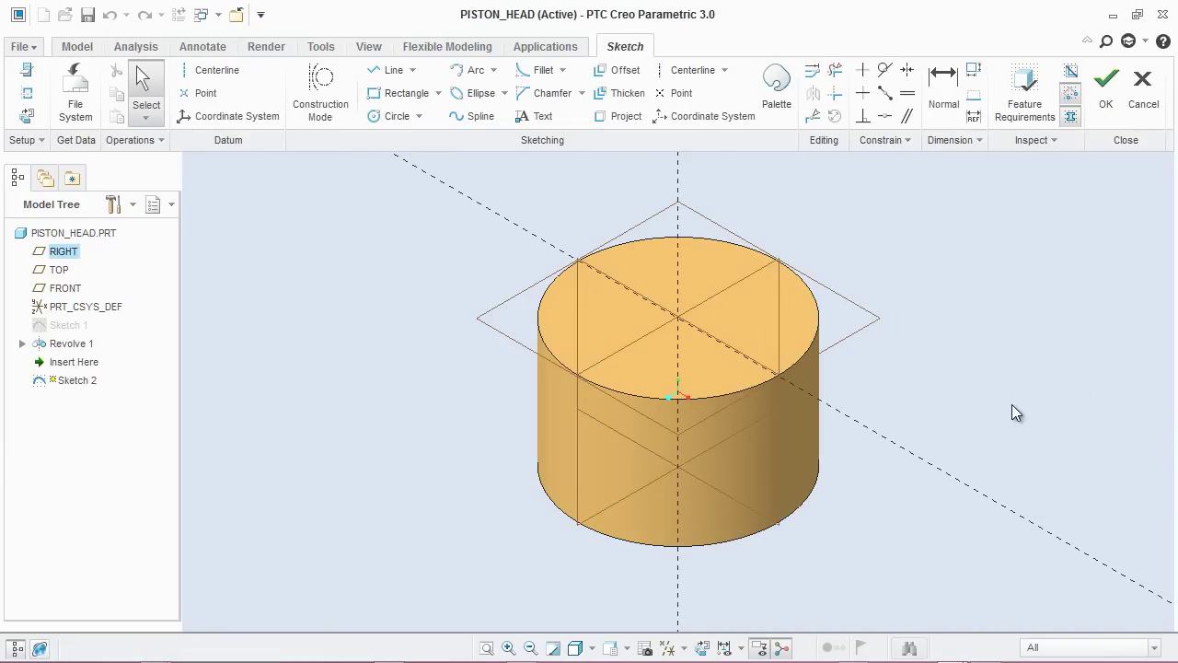
click(704, 646)
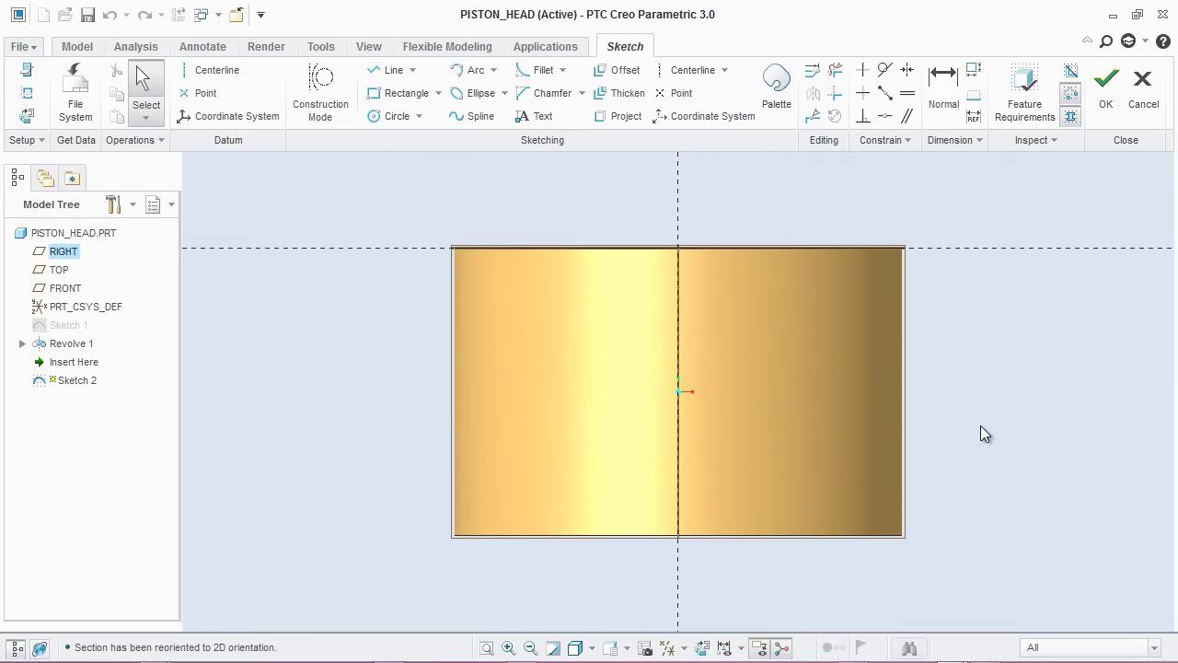
Add the revolved body's bottom face and its right outer side as sketch references.
click(27, 96)
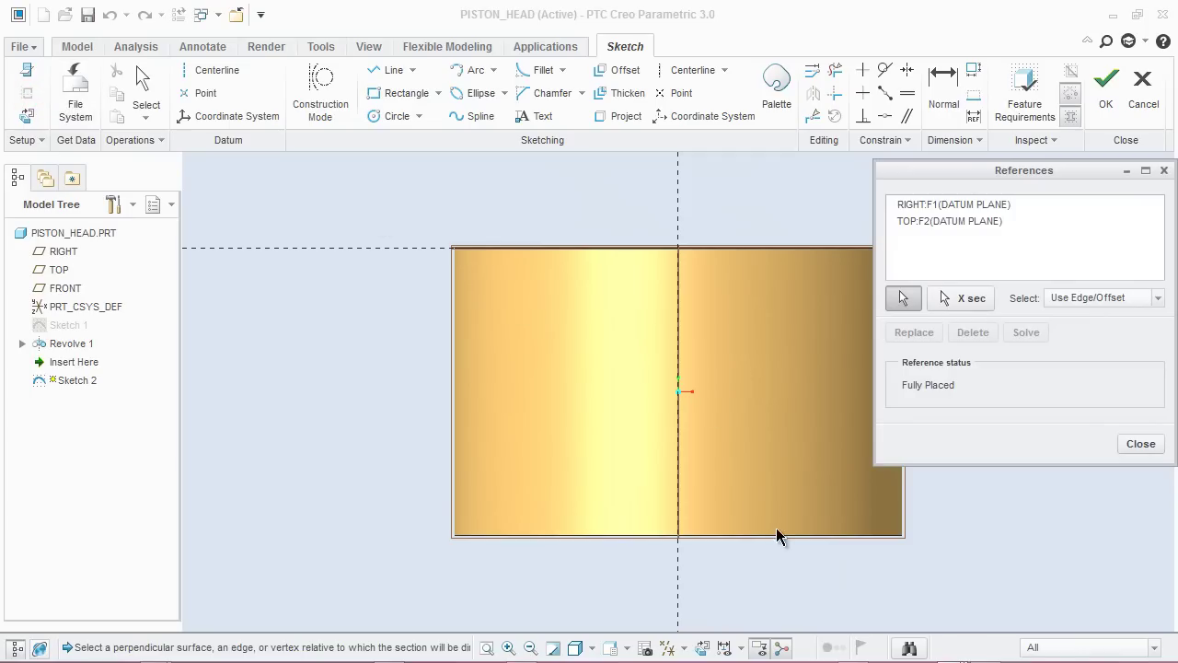
click(778, 536)
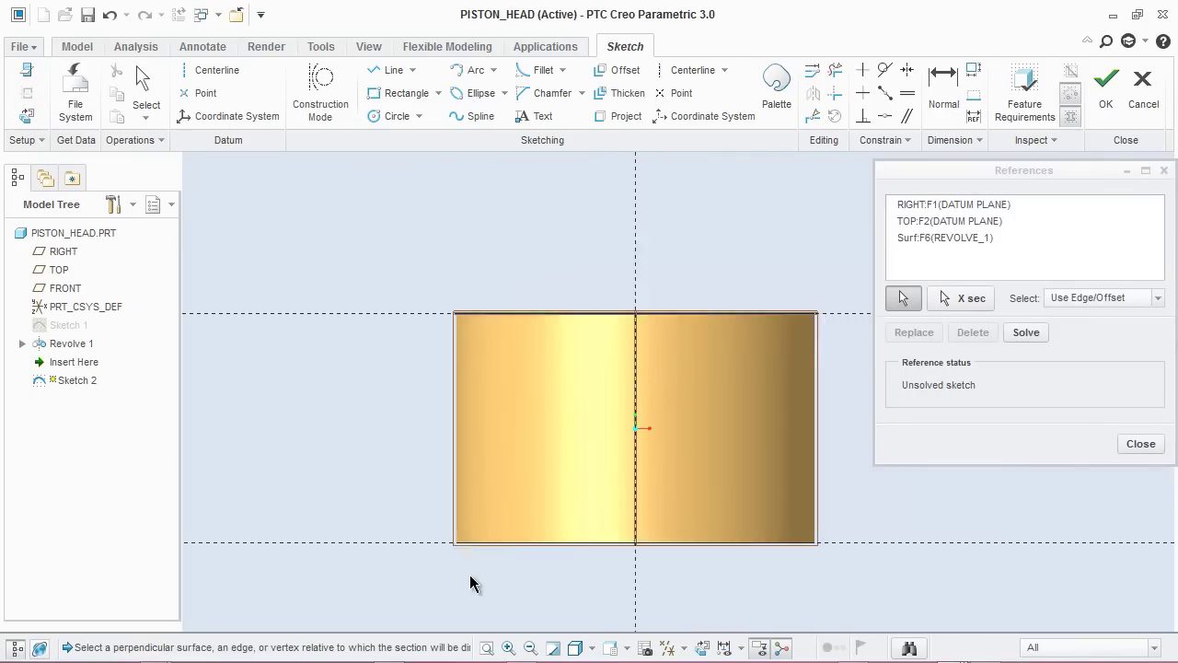
scroll(470, 575, up, 1)
click(744, 482)
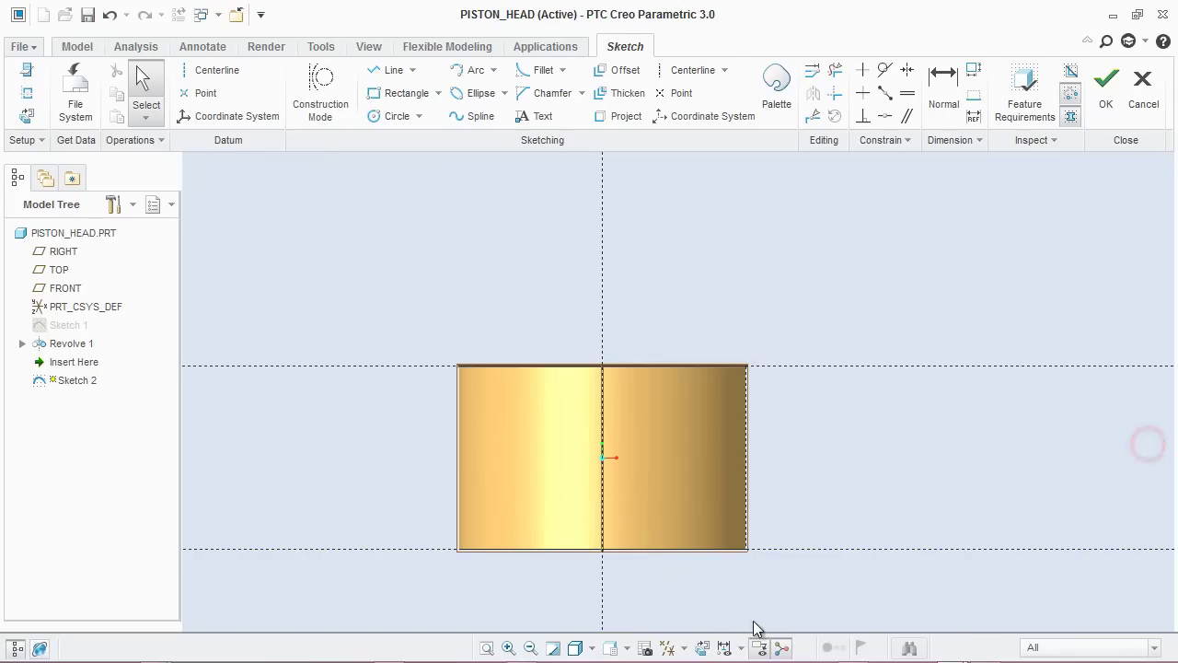
Hide the datum planes while keeping the sketch open.
click(682, 652)
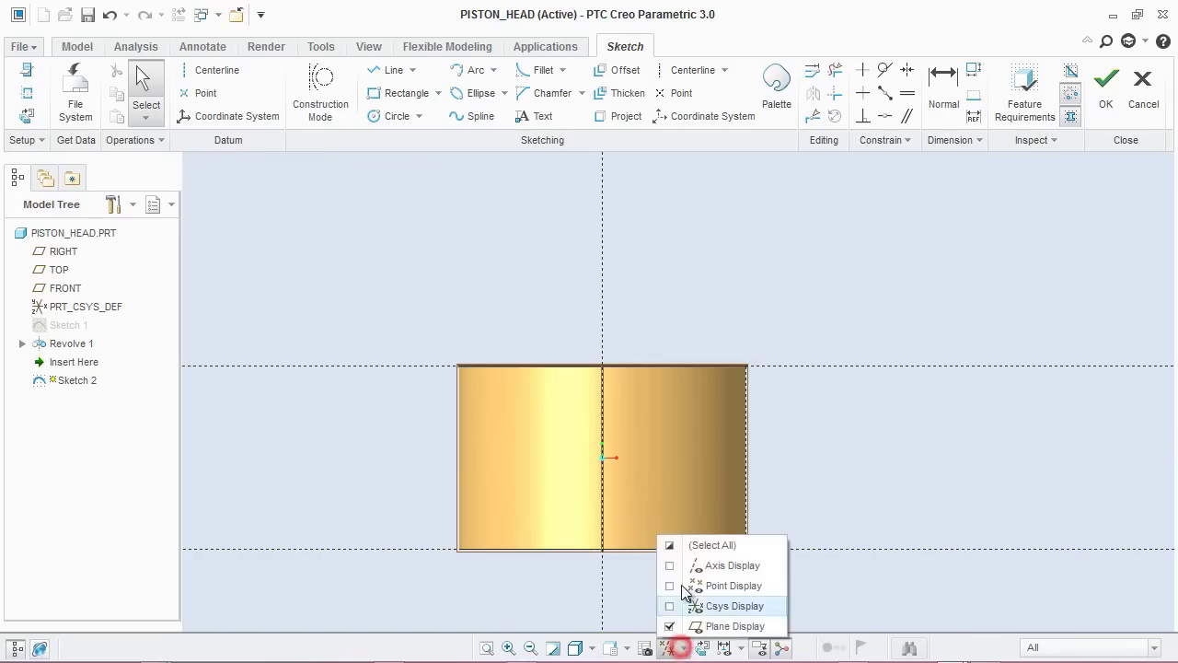
click(674, 626)
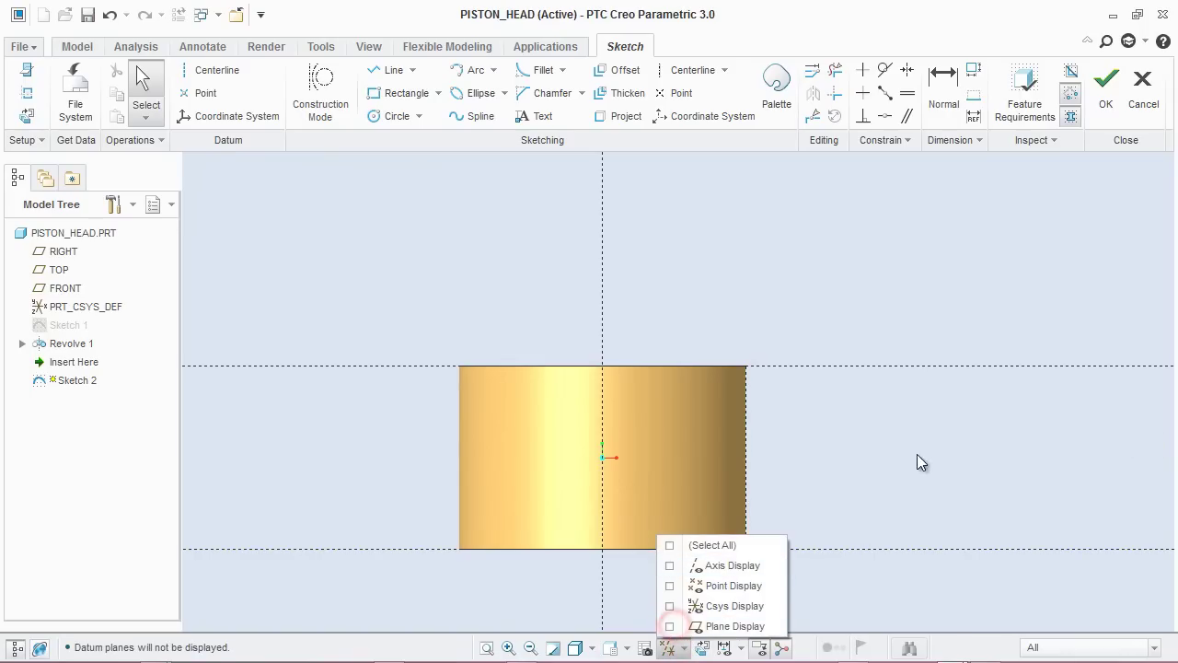
click(914, 430)
Sketch a rectangle about 12 by 8.9 mm inside the right outer side, about 9.5 mm below the top, and move its top-offset dimension outside the part.
scroll(700, 426, down, 1)
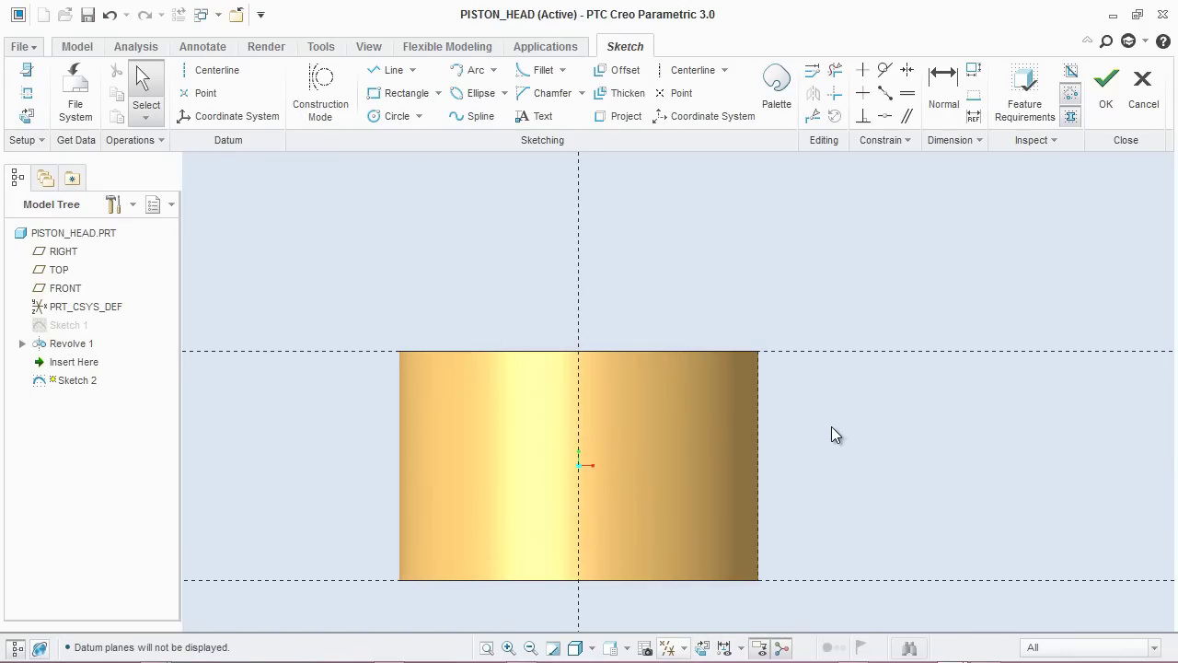
scroll(826, 430, down, 1)
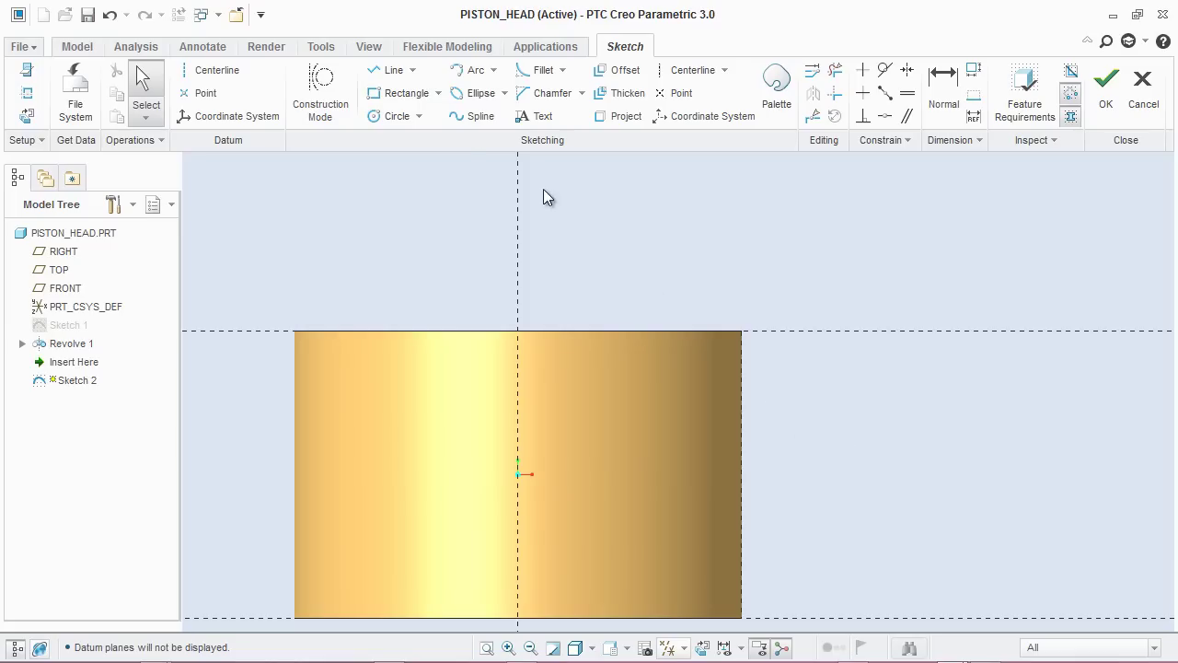
click(398, 93)
click(740, 395)
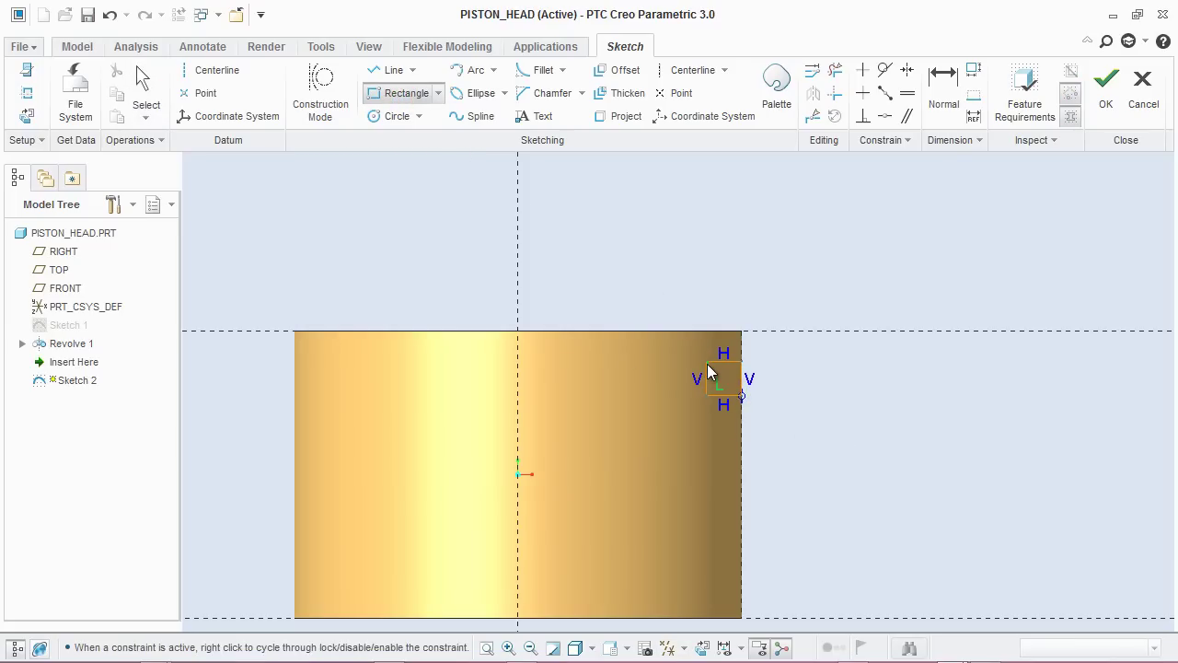
click(700, 365)
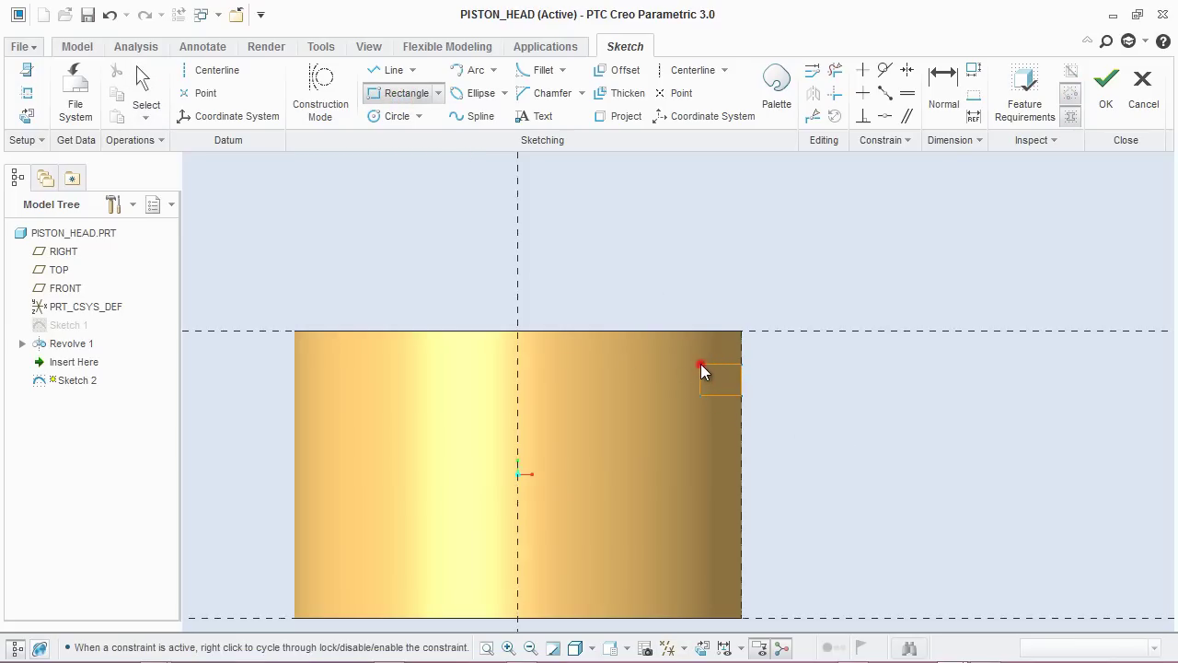
middle_click(824, 376)
scroll(754, 370, up, 2)
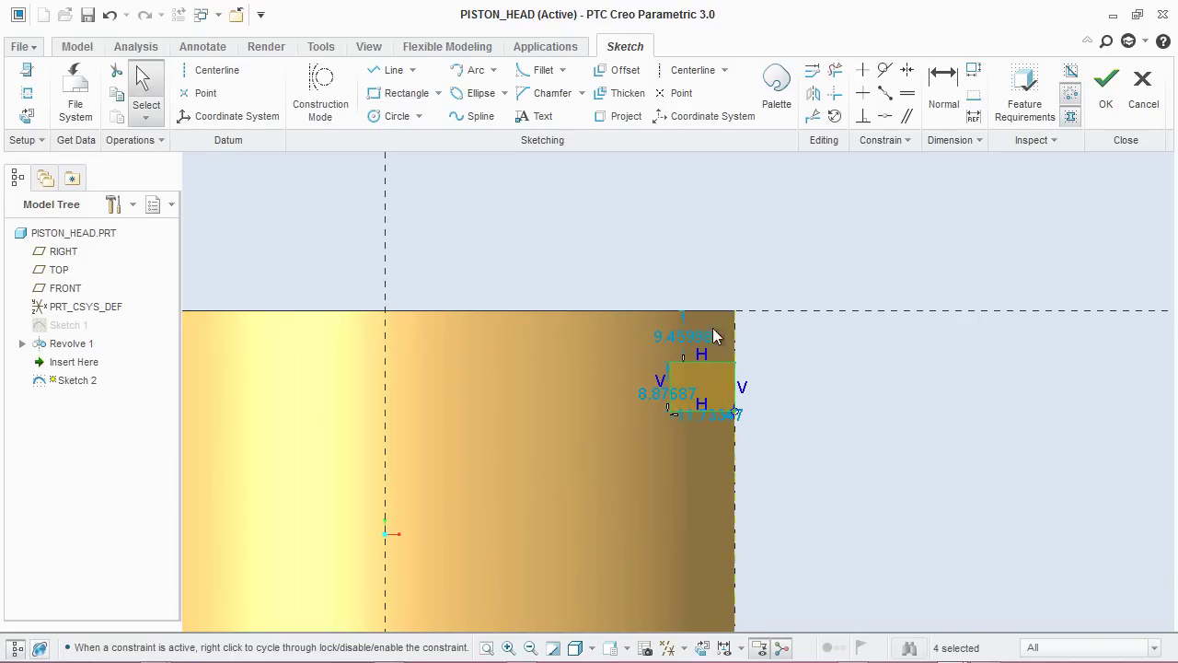
drag(679, 337, 789, 335)
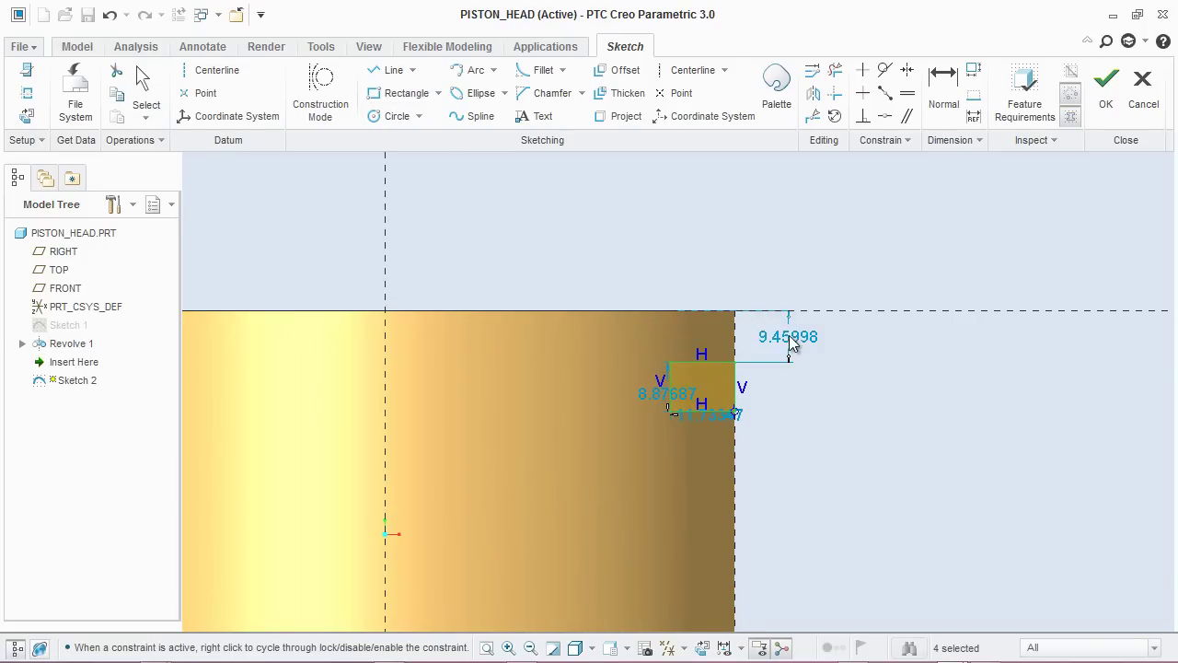
Set the groove rectangle's offset from the top edge to 7.62 mm and its width to 2.54 mm.
double_click(796, 337)
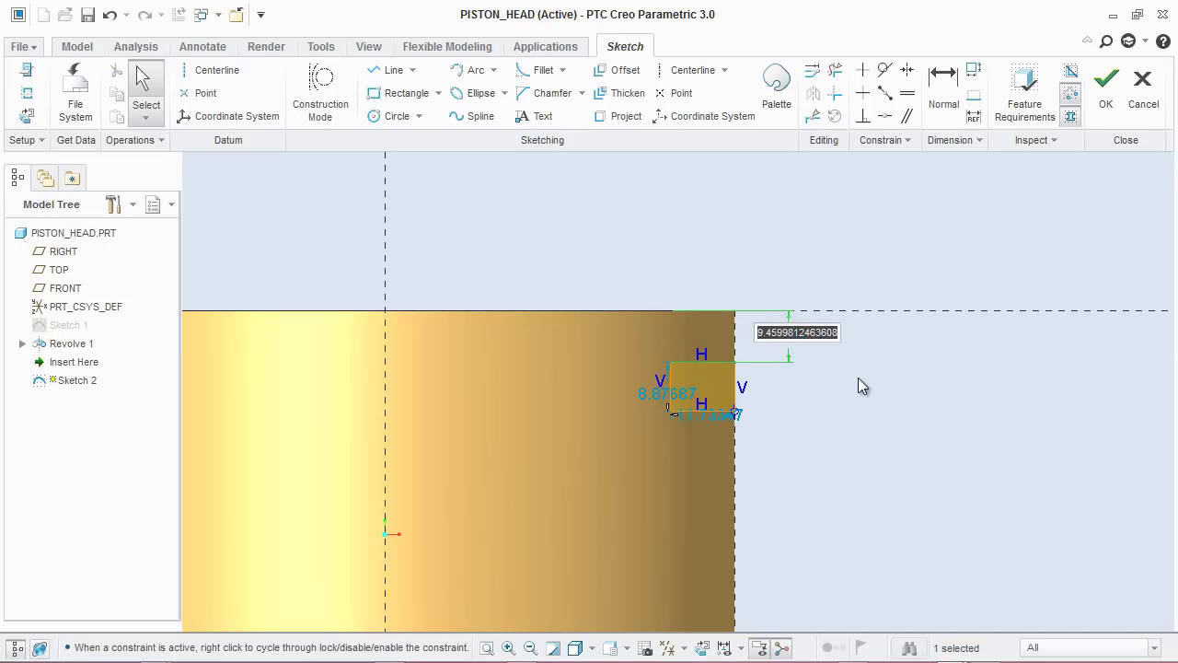
text(7.62)
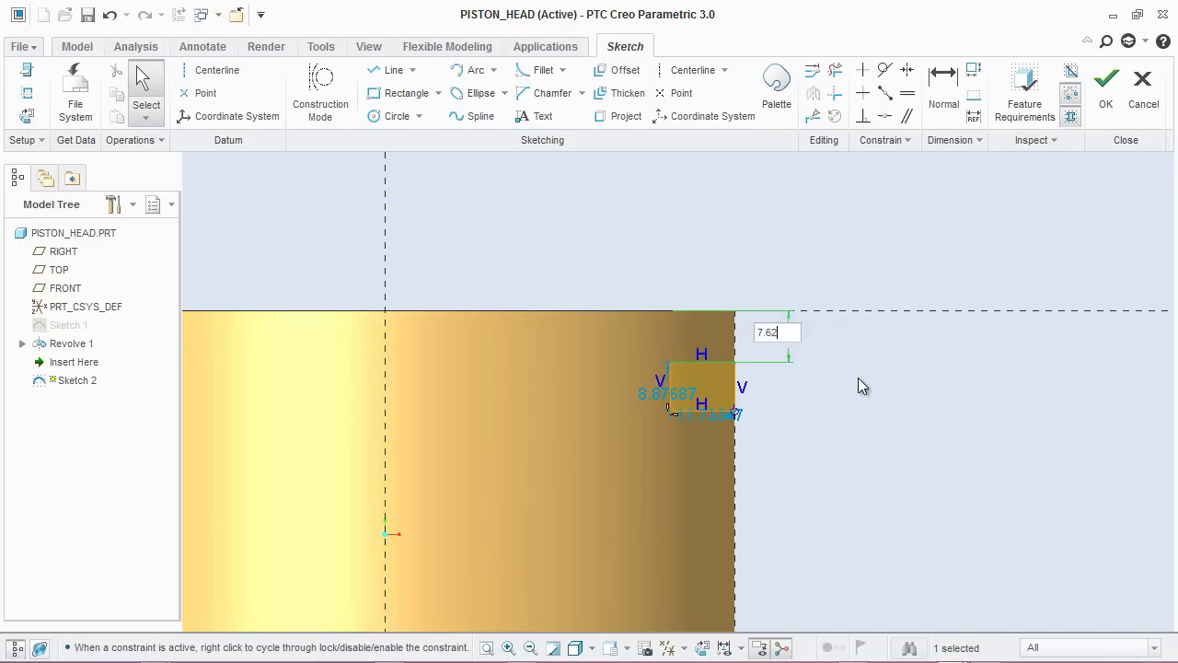
key(Return)
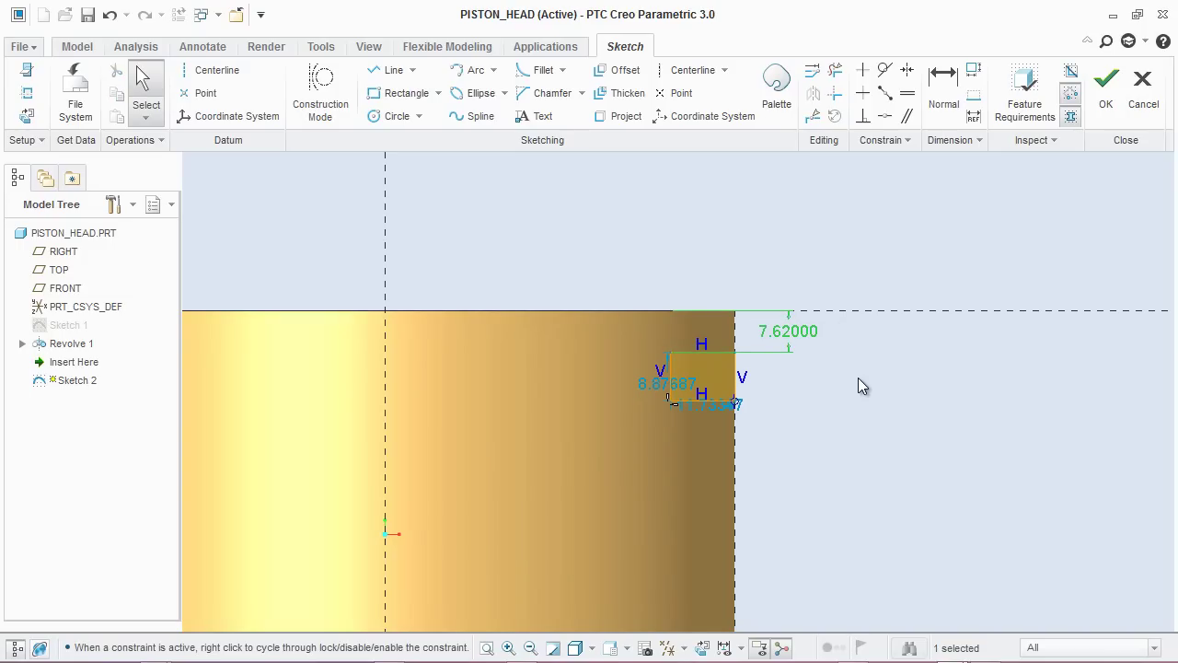
drag(689, 405, 690, 438)
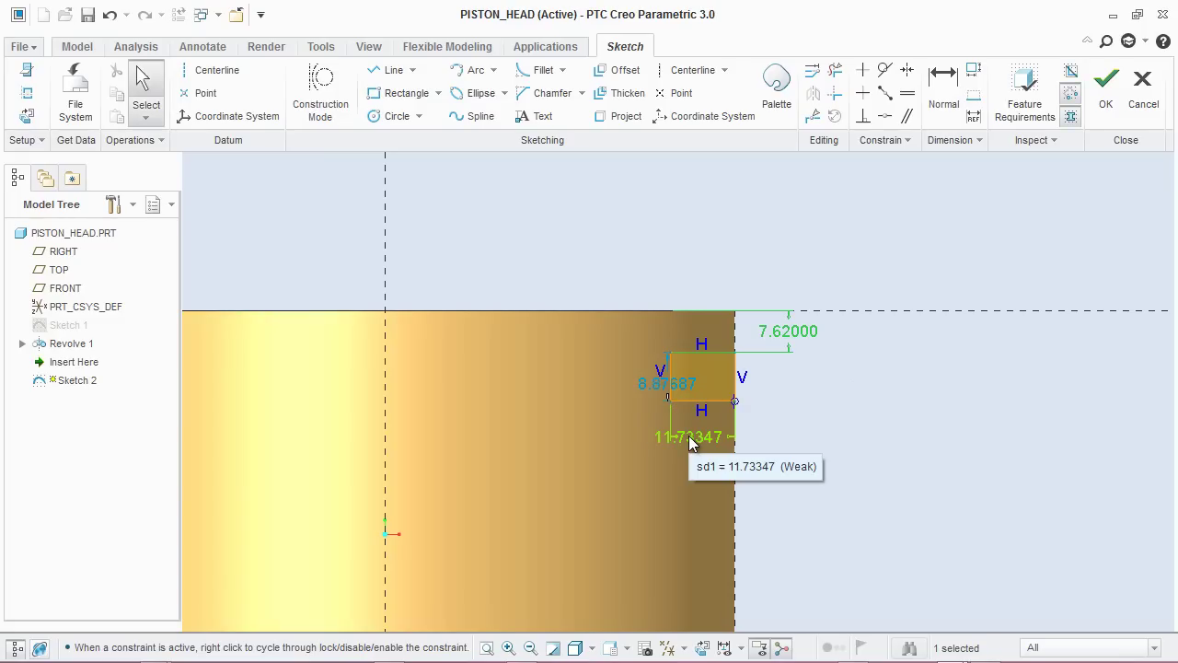
double_click(689, 435)
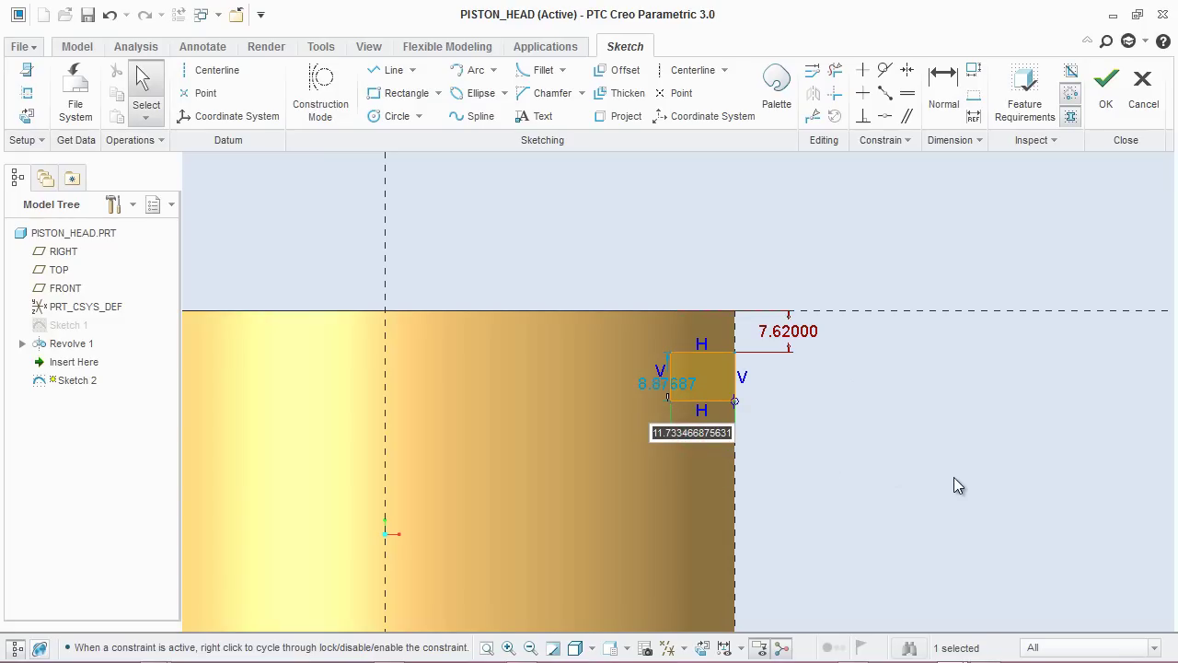
text(2.54)
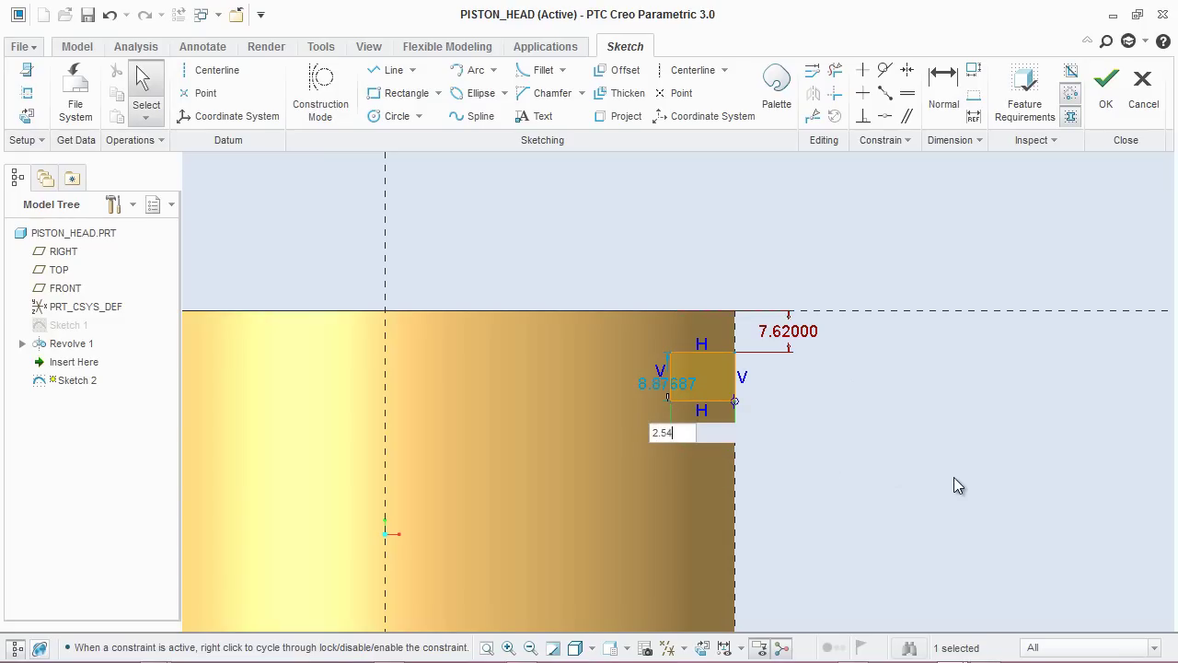
key(Return)
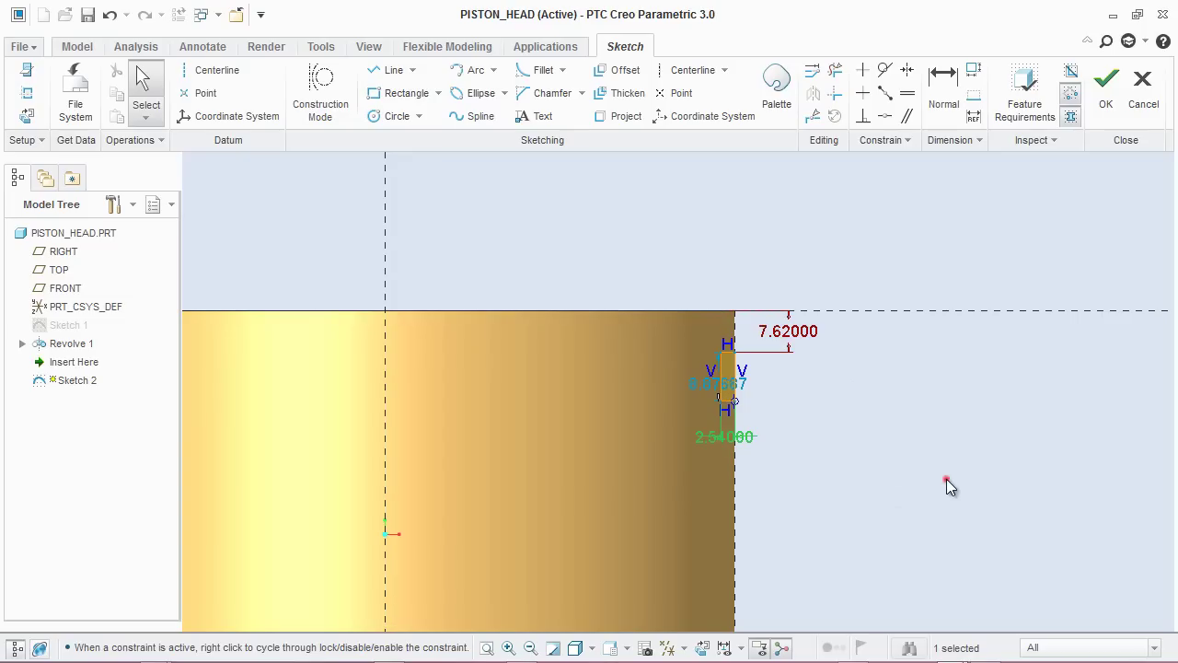
click(947, 478)
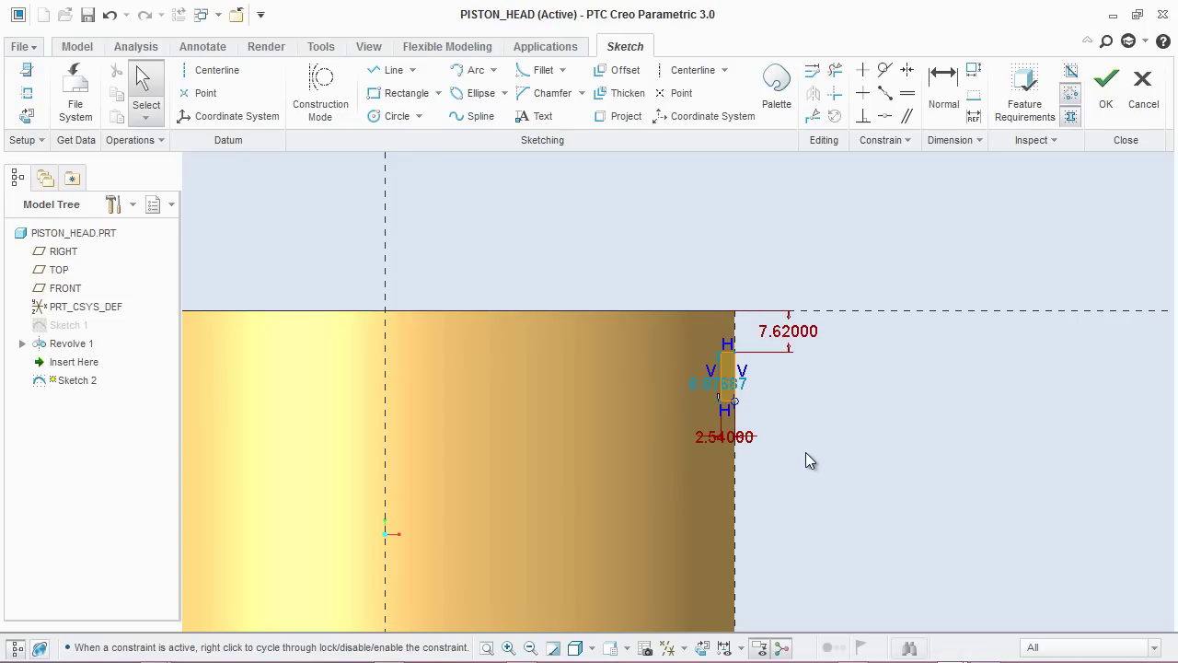
Set the groove rectangle's height to 3.81 mm and place its height and width dimensions outside the part.
scroll(768, 415, down, 1)
drag(688, 371, 768, 376)
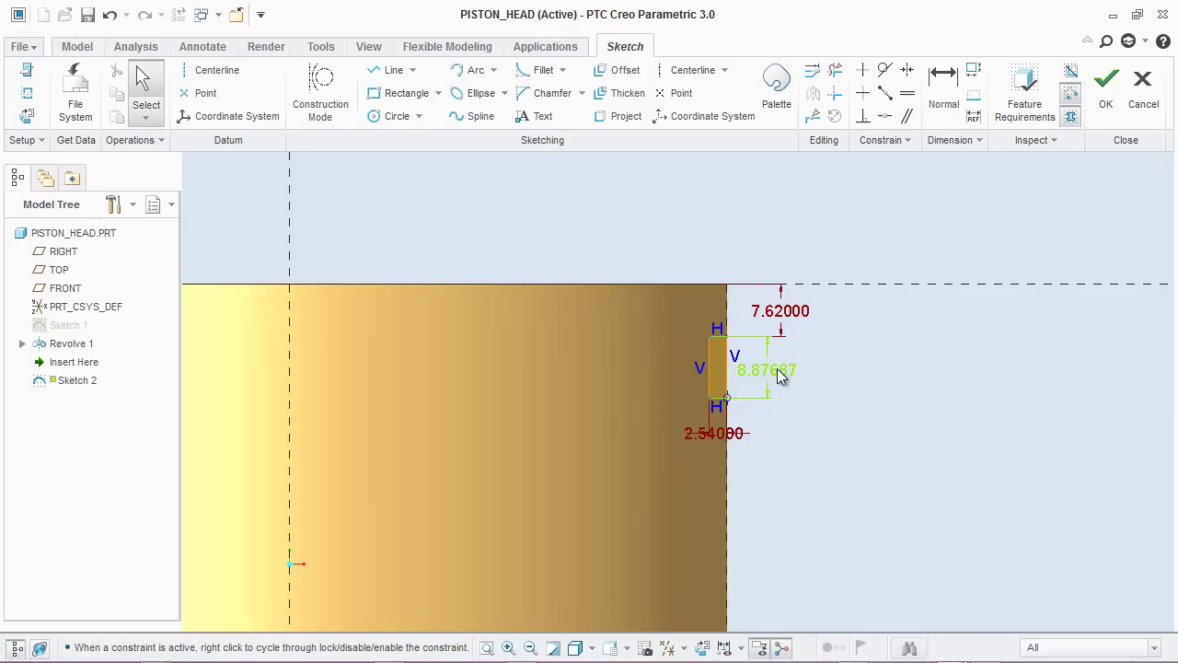
double_click(776, 366)
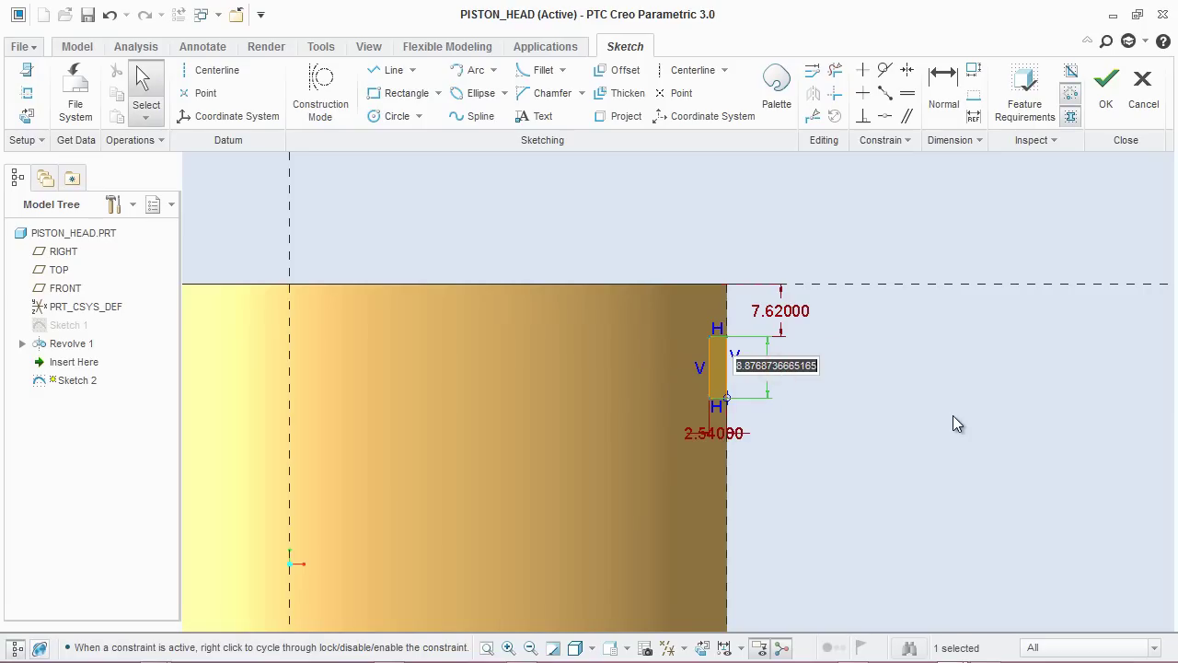
text(3.8)
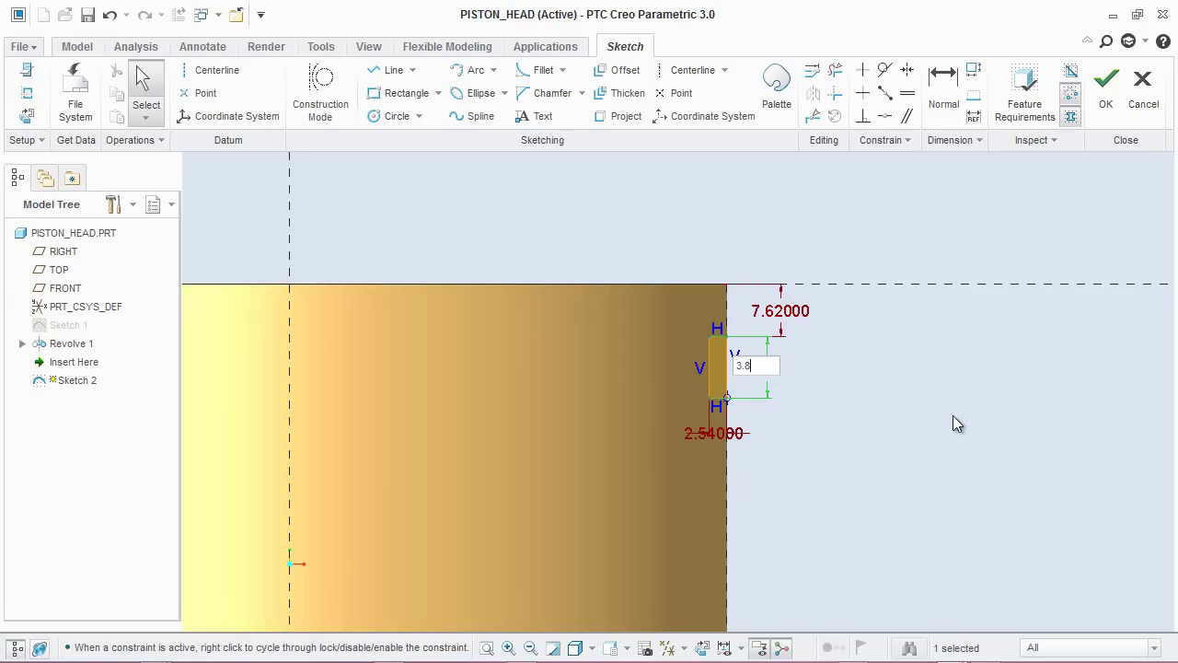
text(1)
key(Return)
click(953, 415)
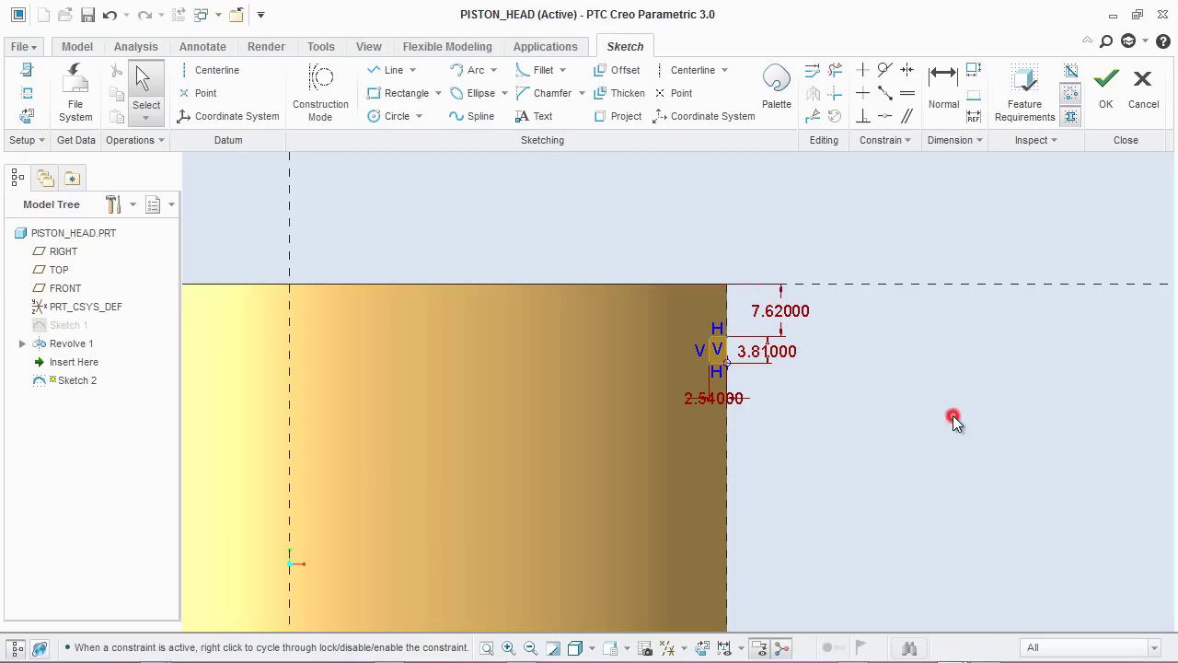
drag(714, 399, 778, 393)
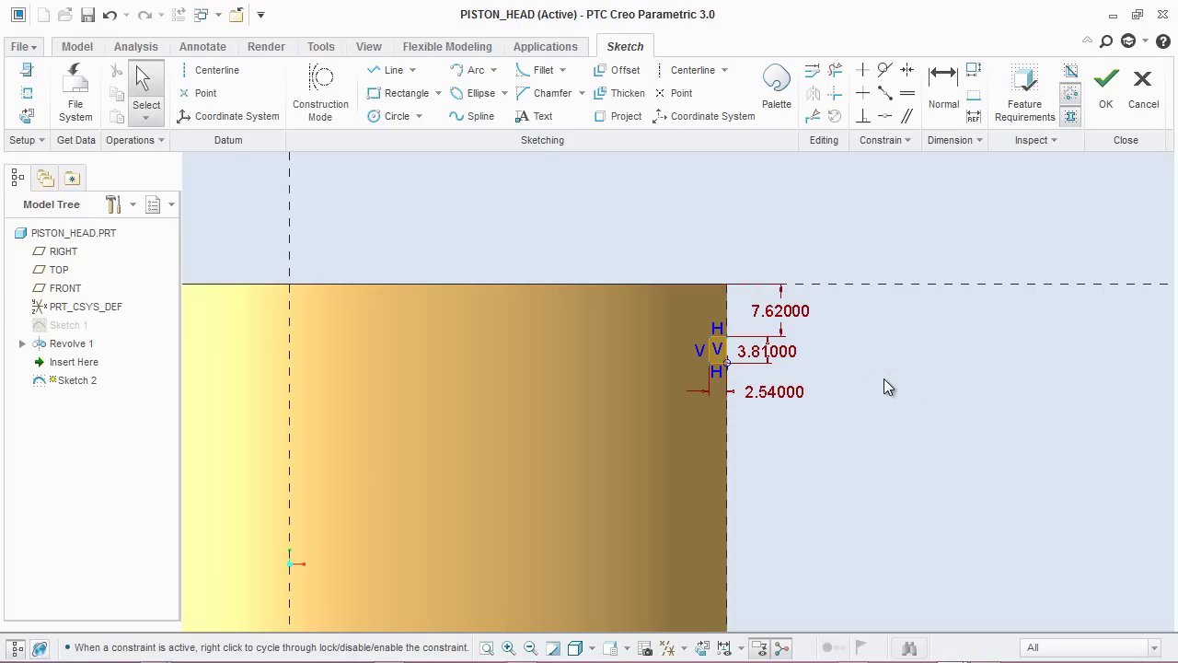
Add a vertical datum centerline along the piston's central axis and finish the groove sketch.
scroll(879, 359, up, 2)
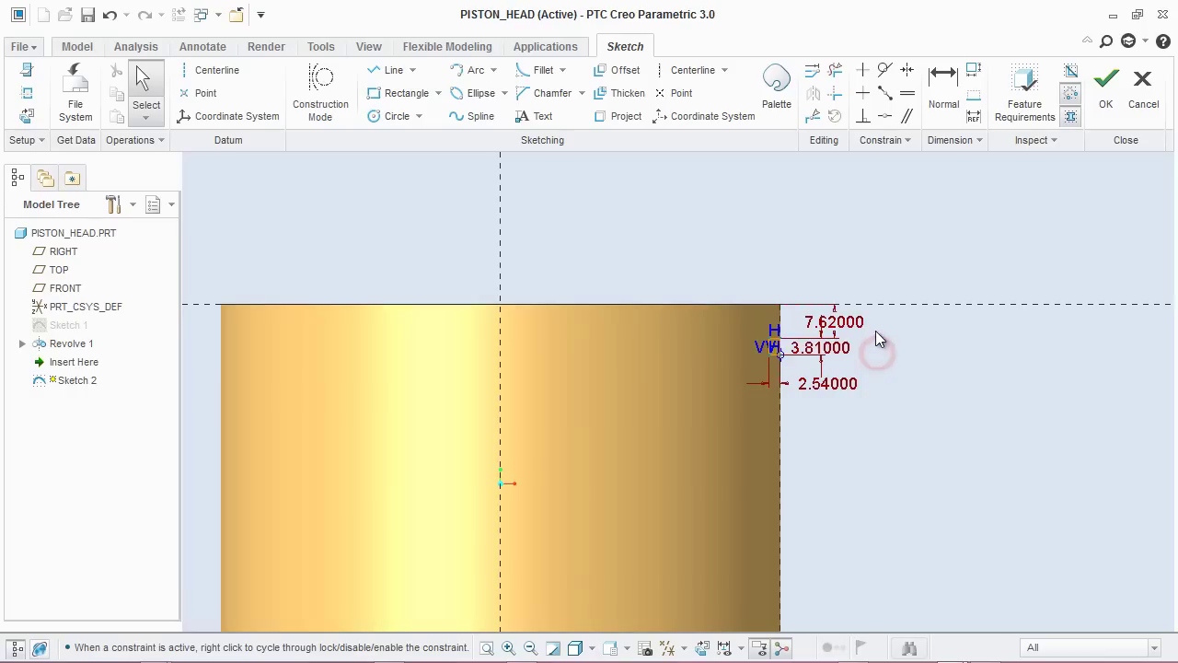
click(225, 71)
click(578, 254)
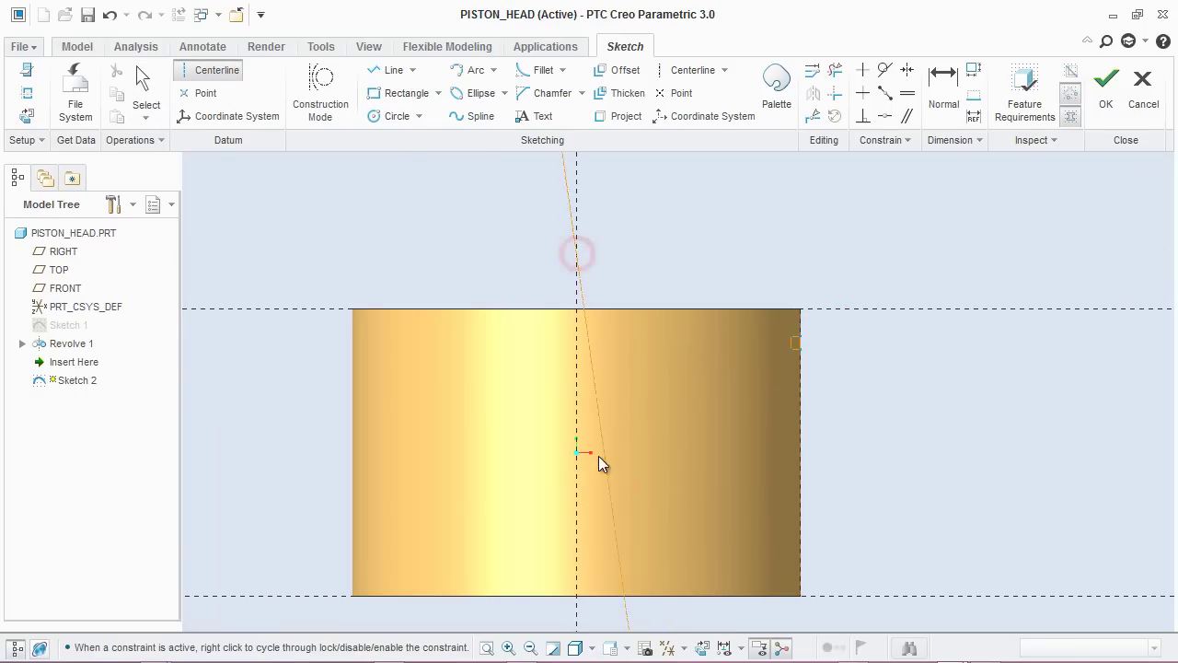
click(573, 484)
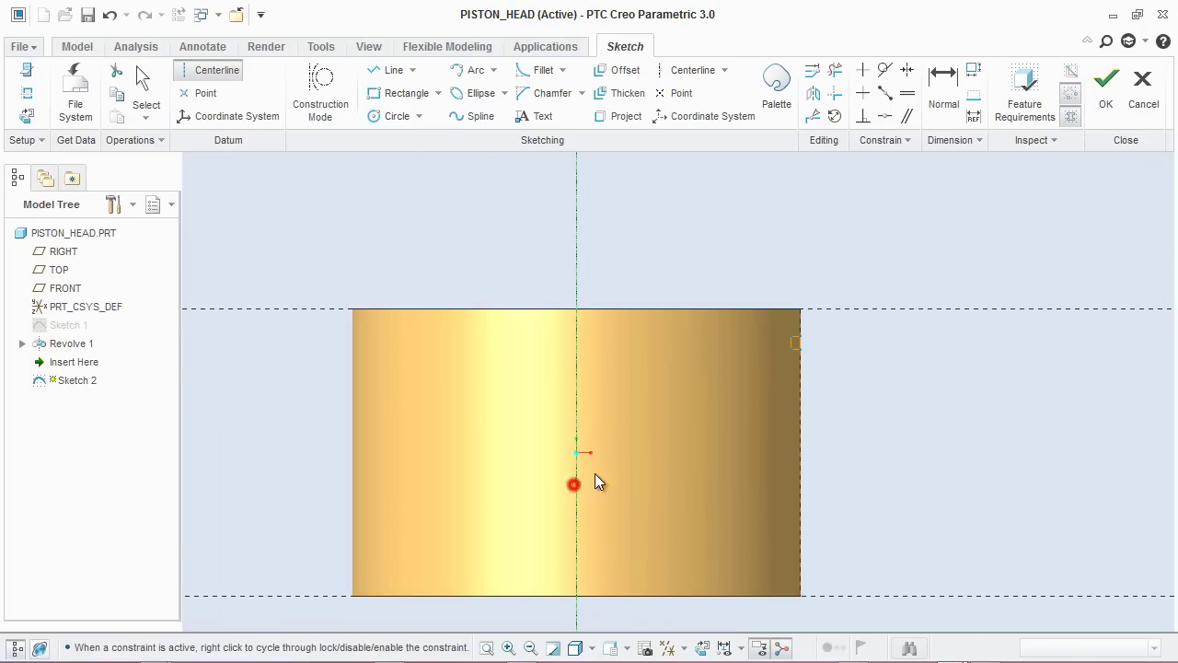
middle_click(902, 399)
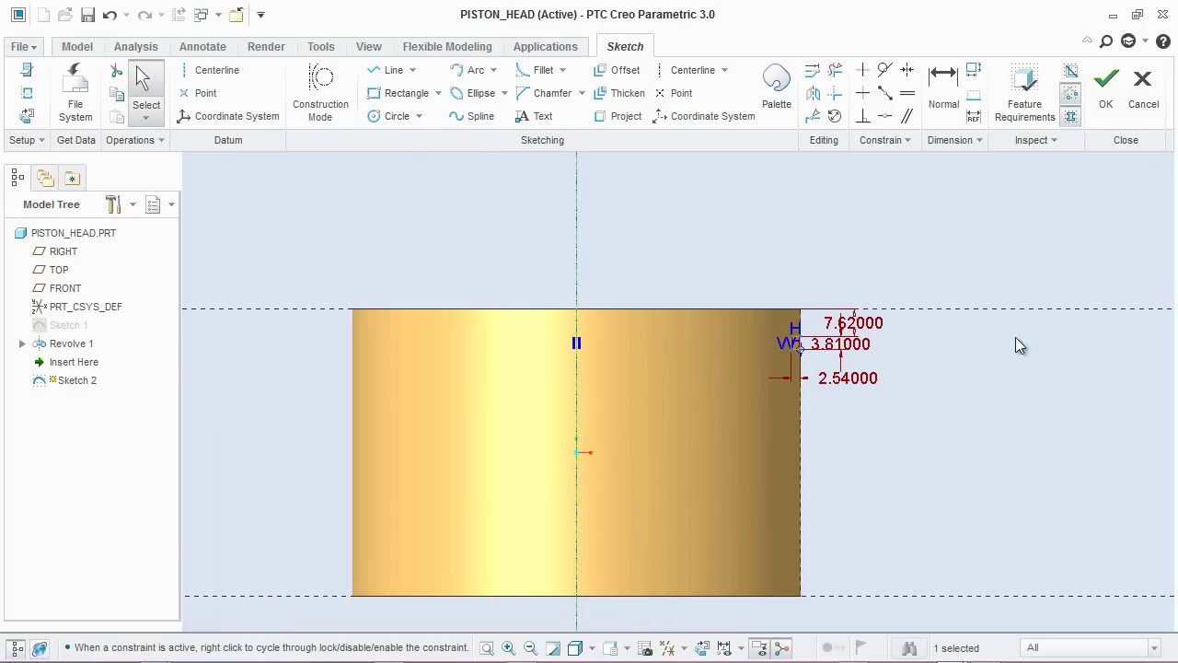
click(1106, 90)
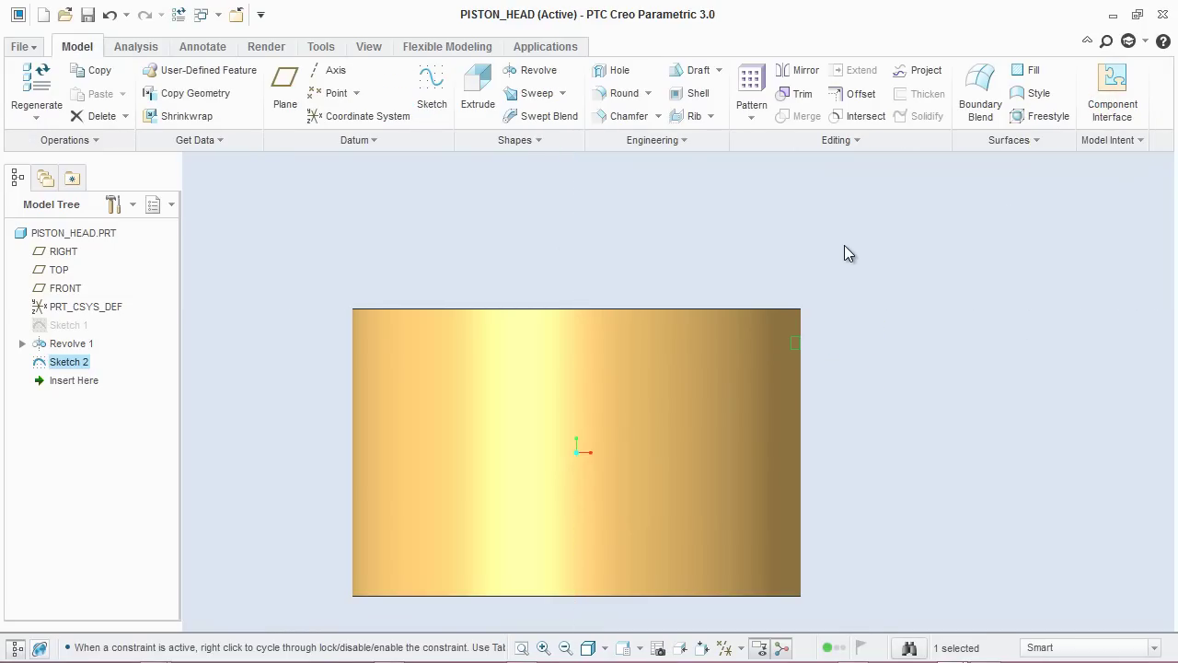
Revolve the groove sketch 360° about its centerline with material removal to cut a ring groove around the piston.
key(ctrl+d)
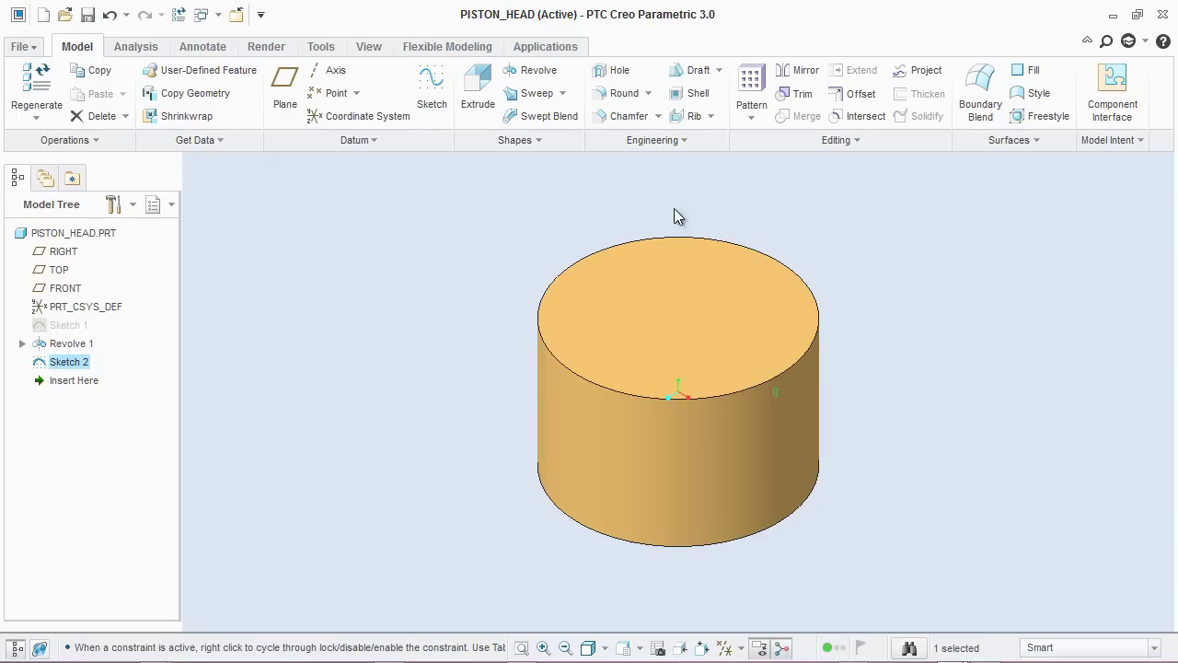
click(531, 71)
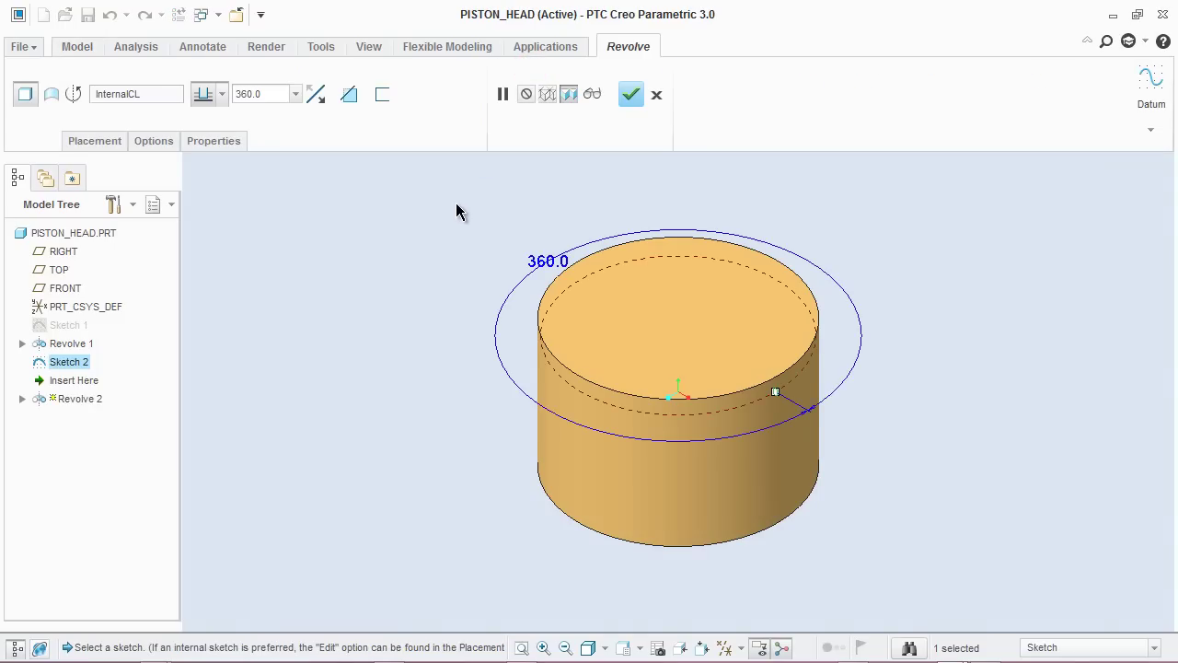
click(350, 101)
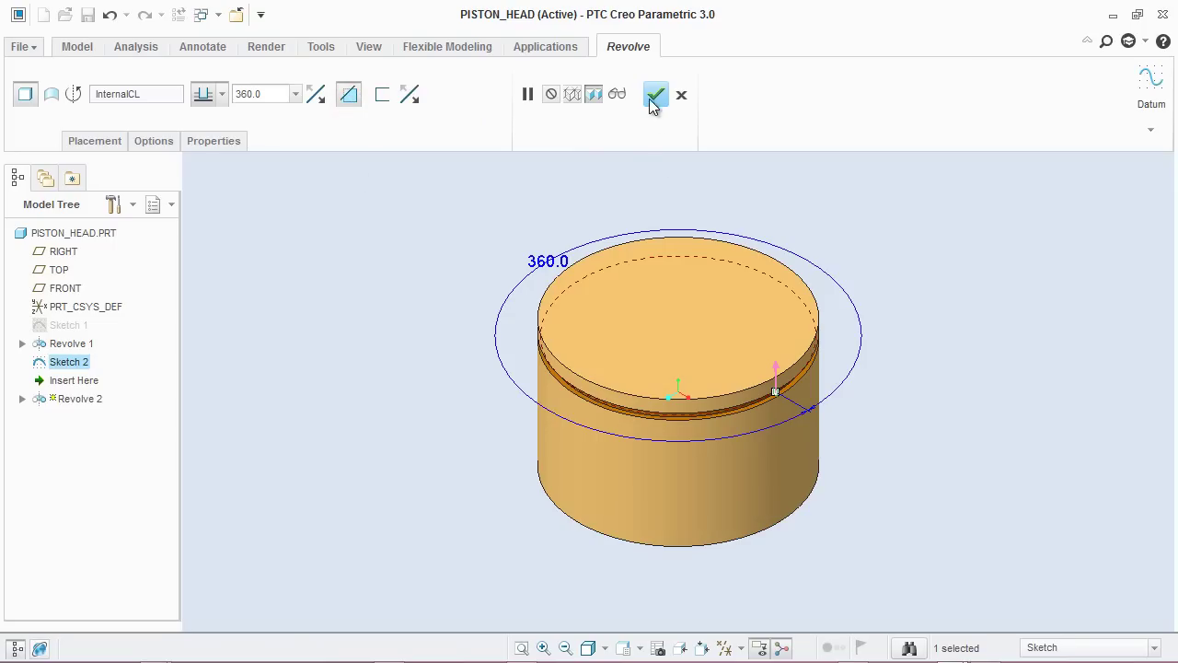
click(653, 97)
click(911, 269)
middle_drag(924, 440, 951, 388)
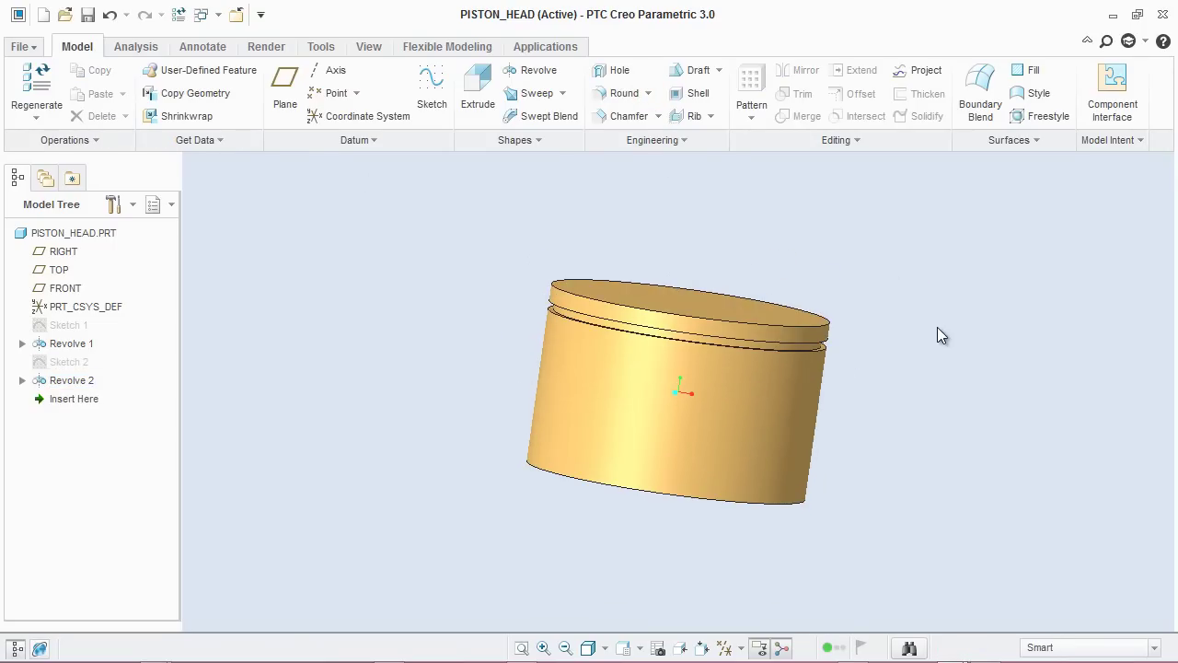
Save the piston head part and return it to the default orientation.
click(87, 15)
click(384, 293)
middle_drag(384, 291, 1030, 378)
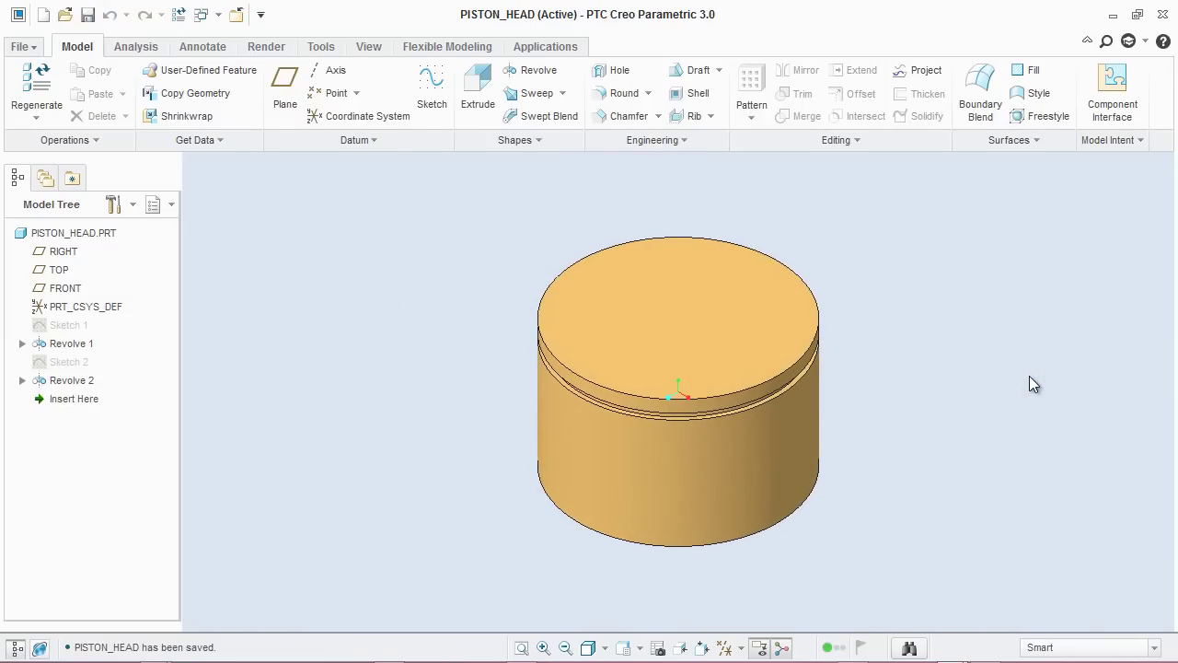
Show the datum planes in the model, leaving nothing selected.
click(723, 649)
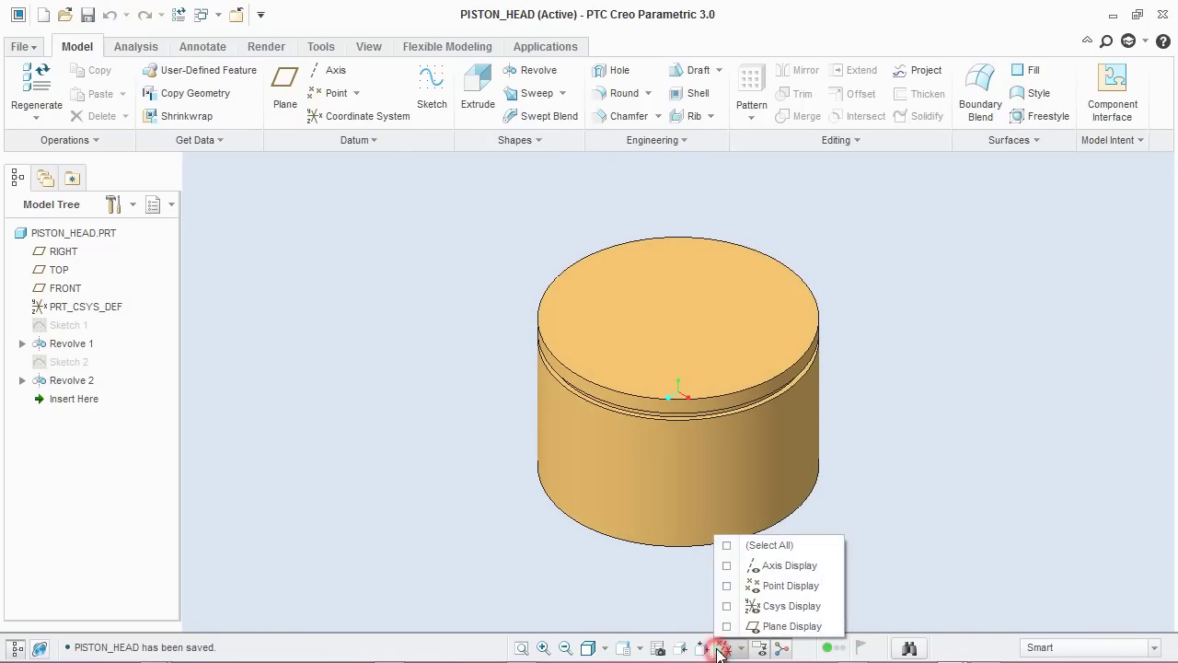
click(728, 626)
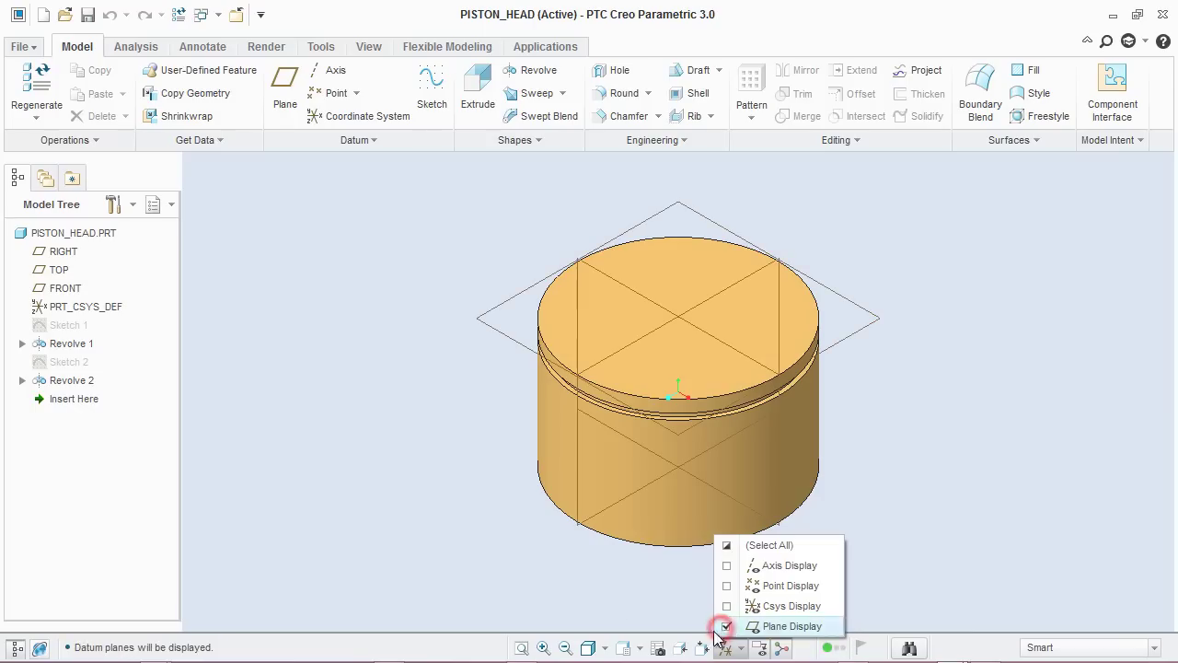
click(420, 512)
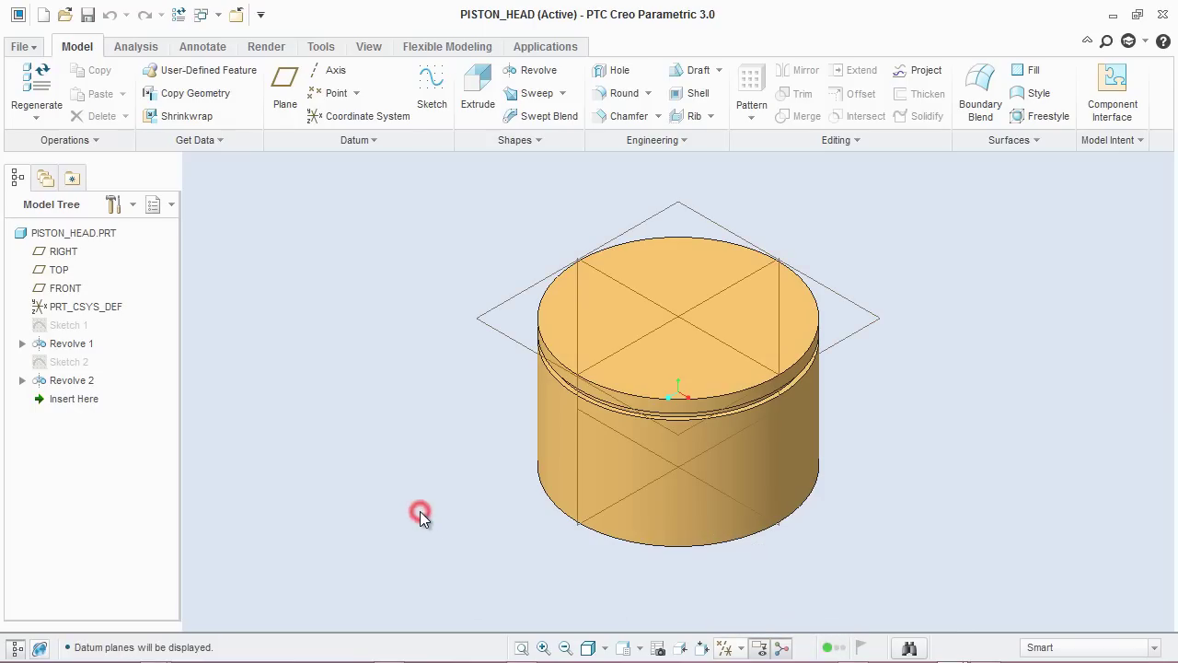
click(489, 324)
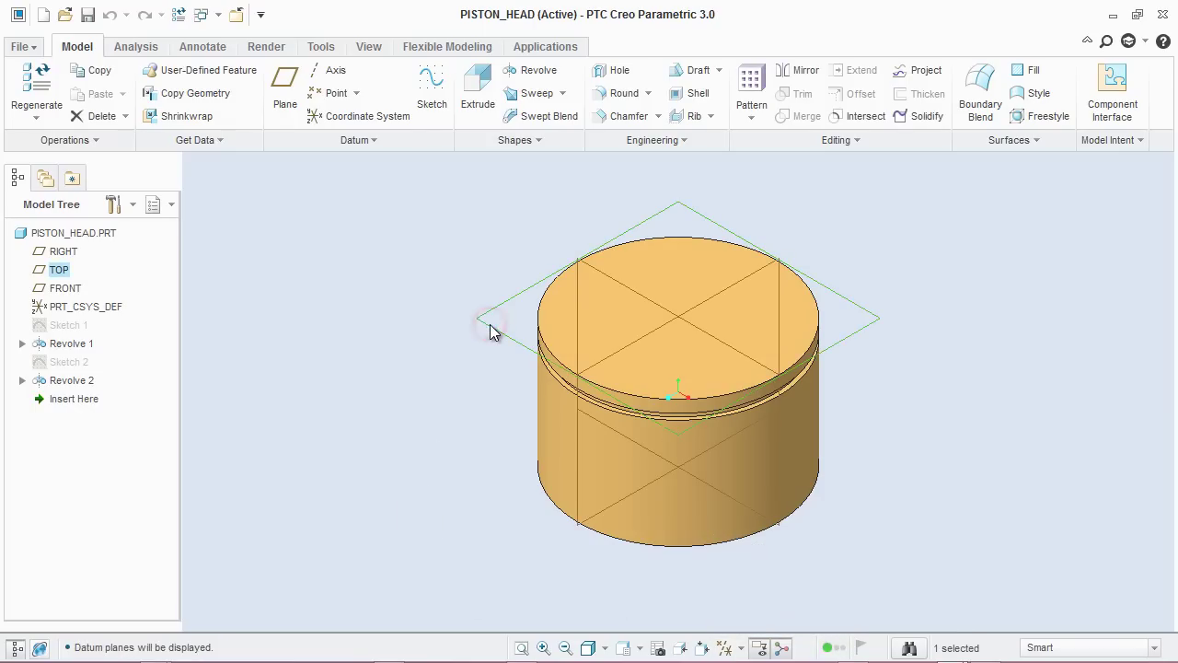
click(438, 356)
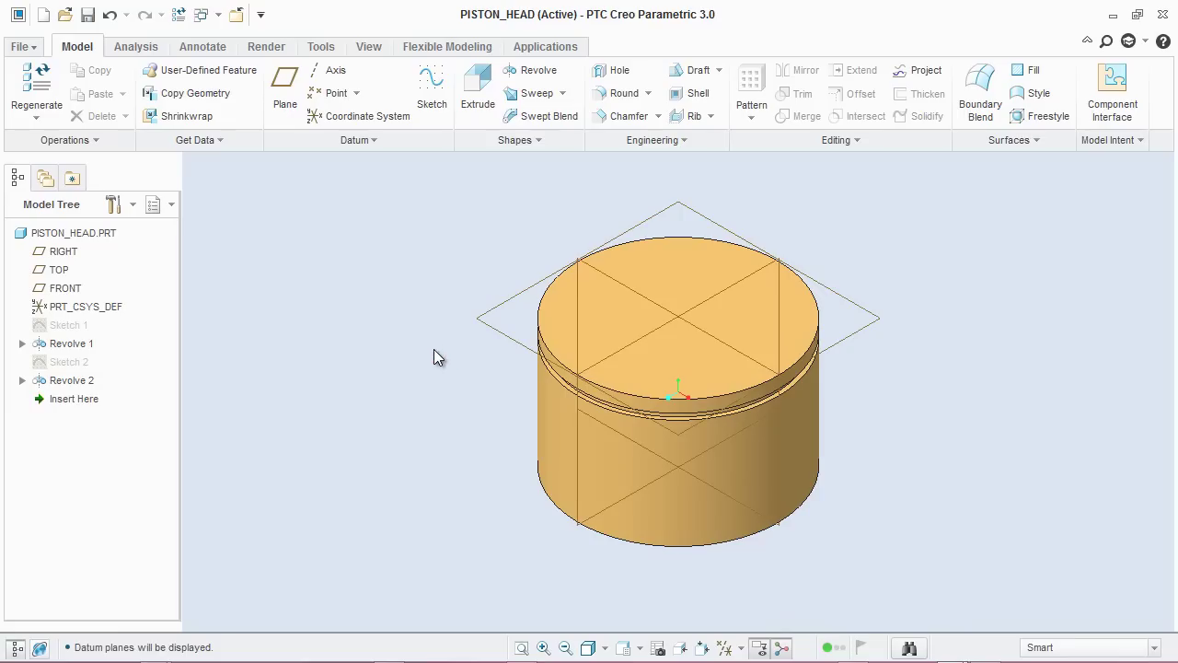
Start a Direction pattern of the revolved ring groove, using the TOP datum plane as the first direction reference.
click(71, 380)
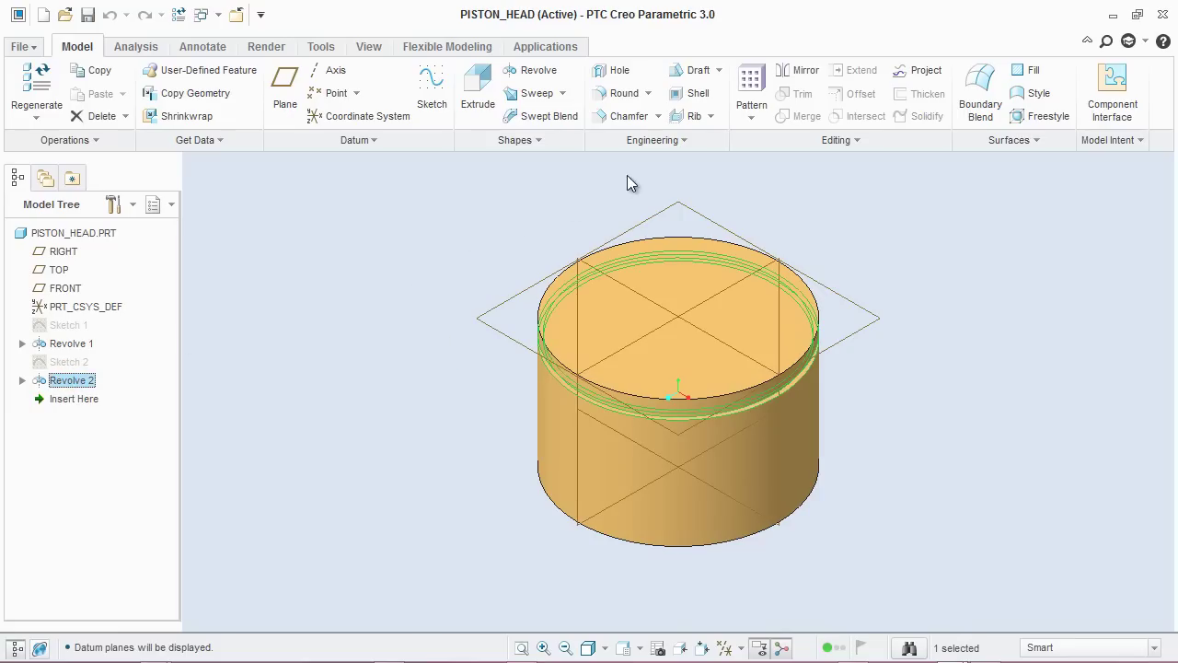
click(750, 83)
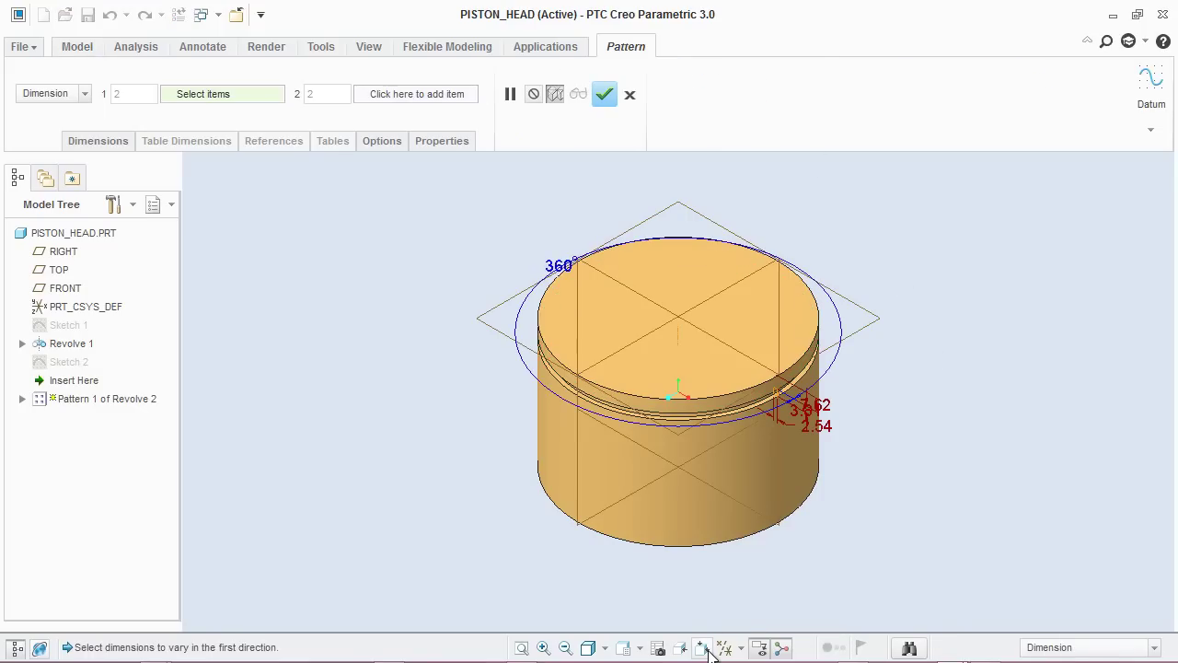
click(642, 653)
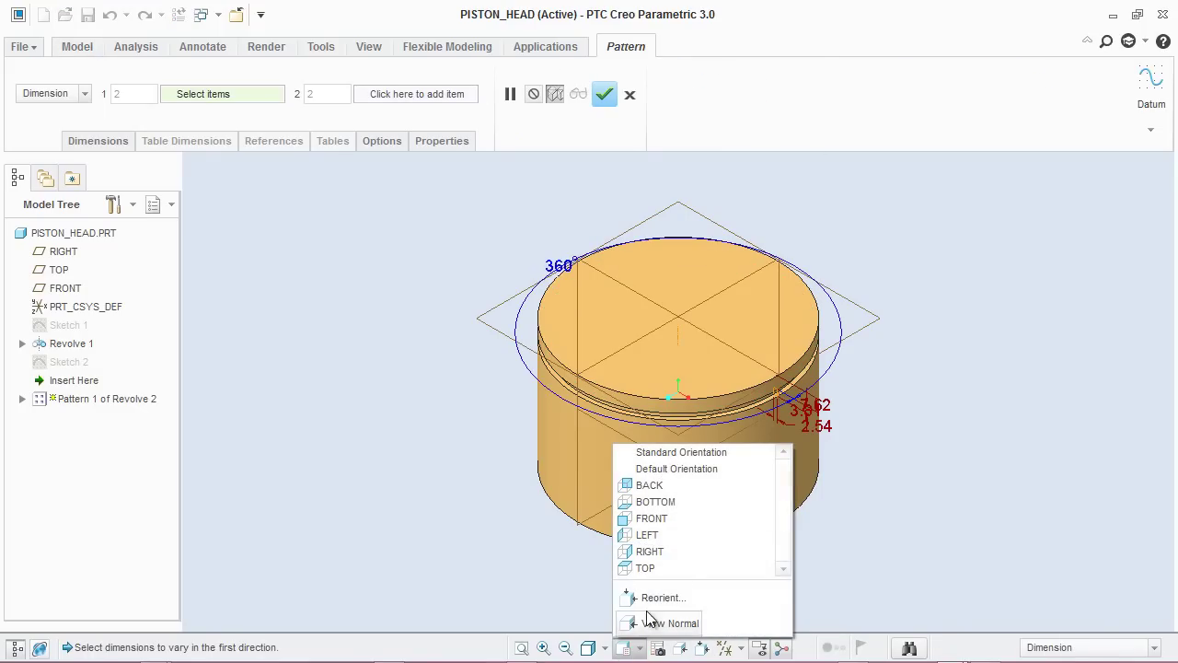
click(654, 522)
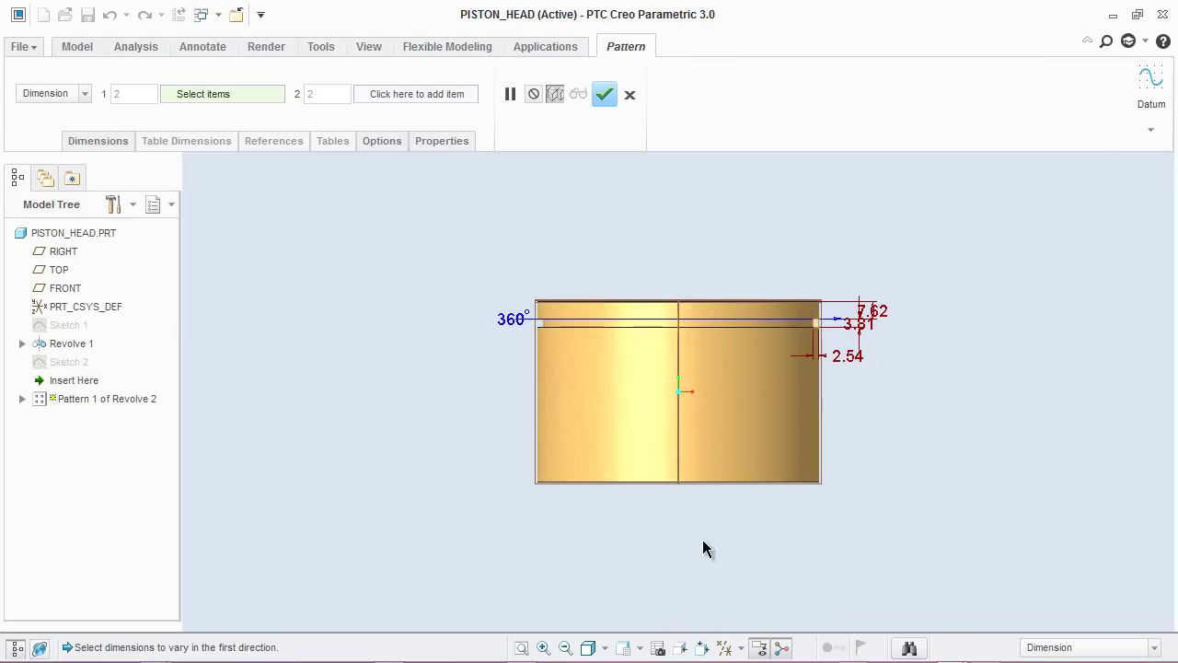
scroll(732, 521, up, 1)
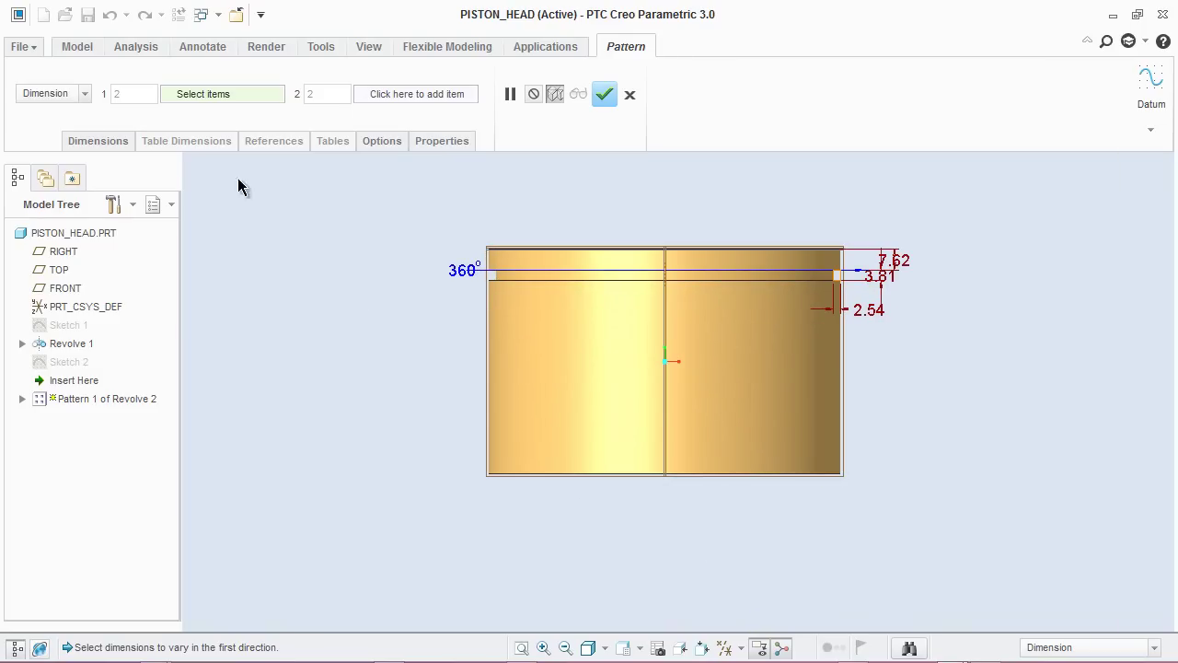
click(84, 93)
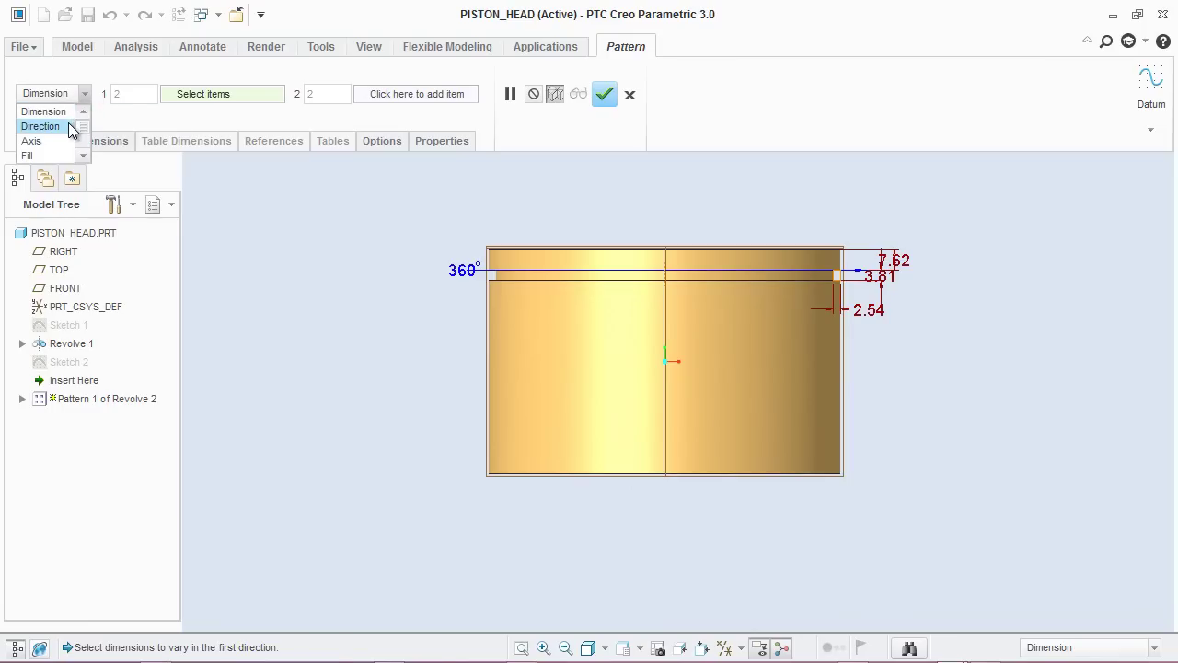
click(67, 126)
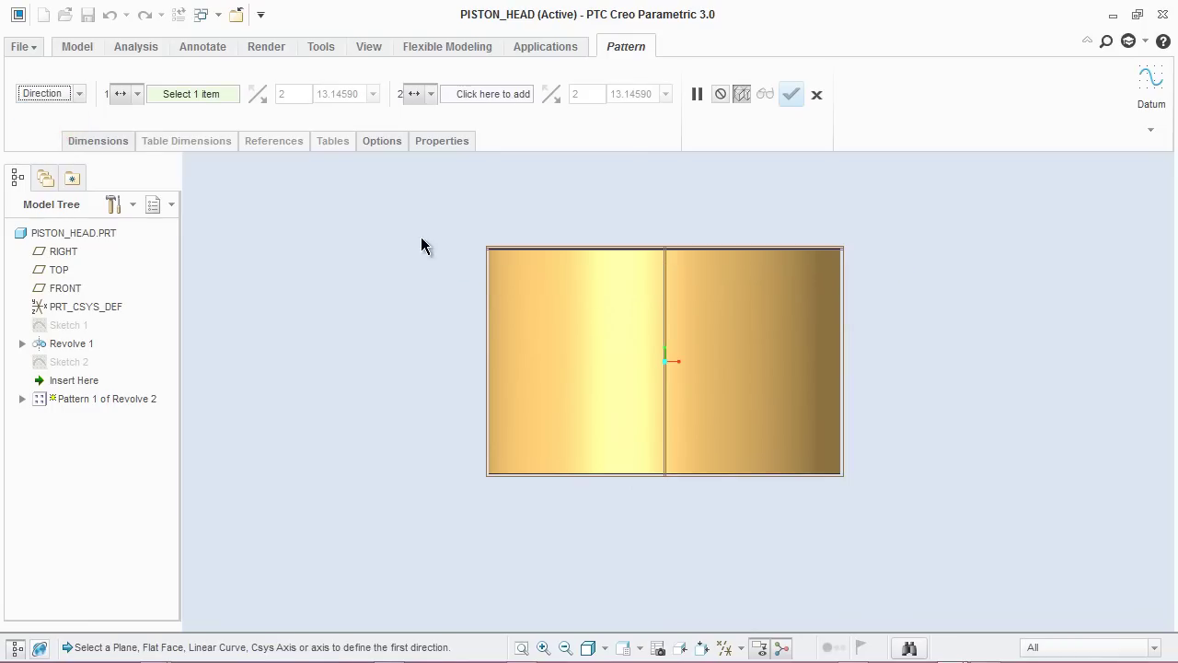
key(ctrl+d)
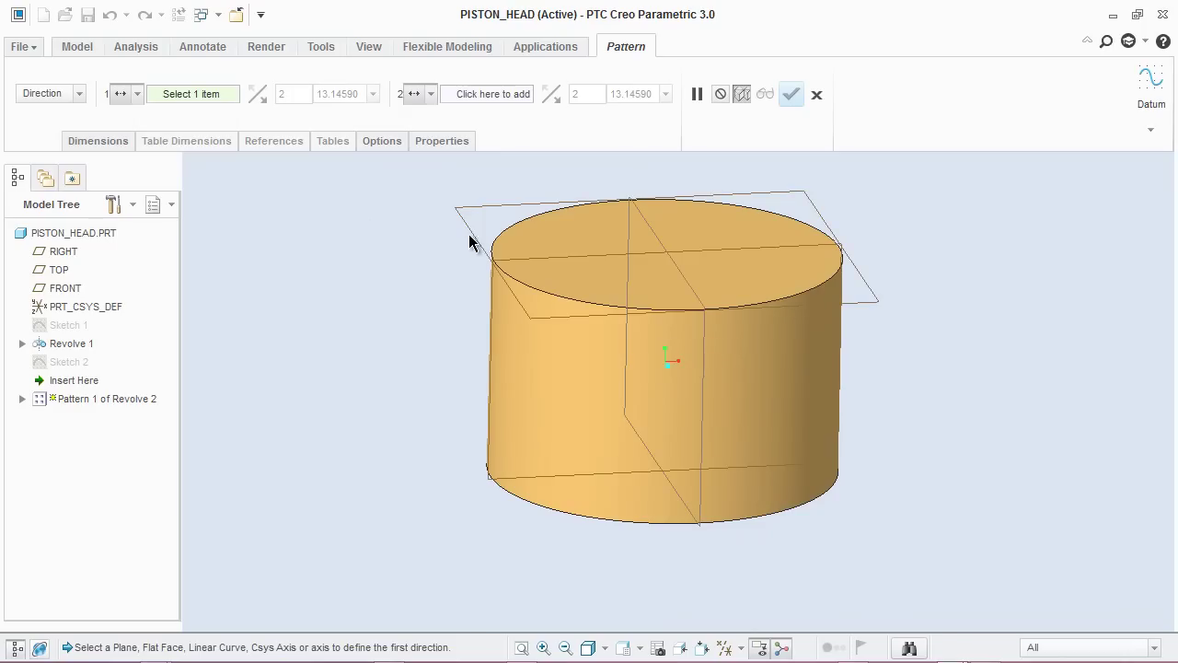
click(475, 238)
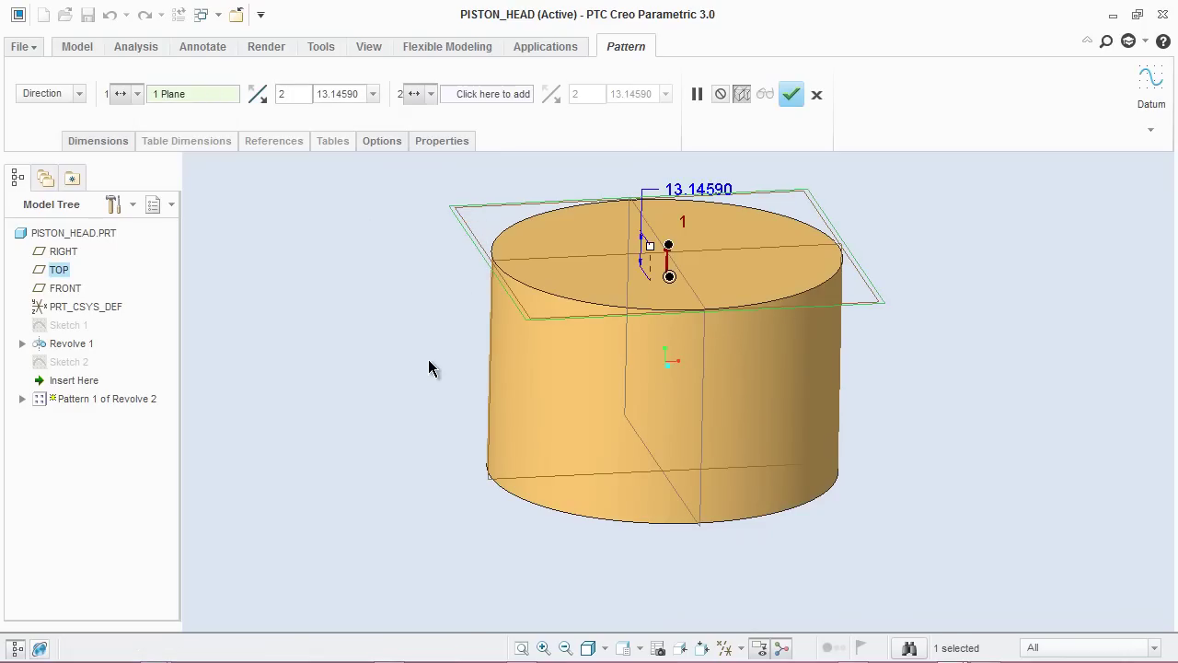
Pattern the groove as 3 members spaced 7.62 mm, with the direction flipped so the copies run down the piston.
mouse_move(426, 366)
middle_down()
mouse_move(419, 339)
mouse_move(429, 352)
middle_up()
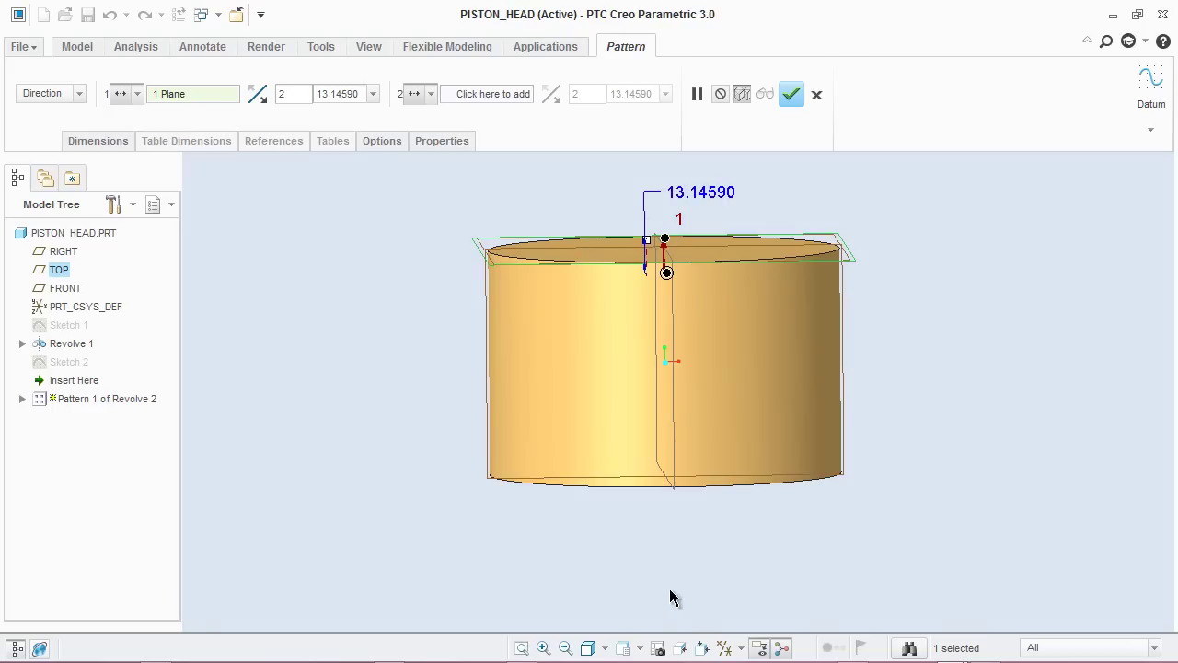
click(681, 648)
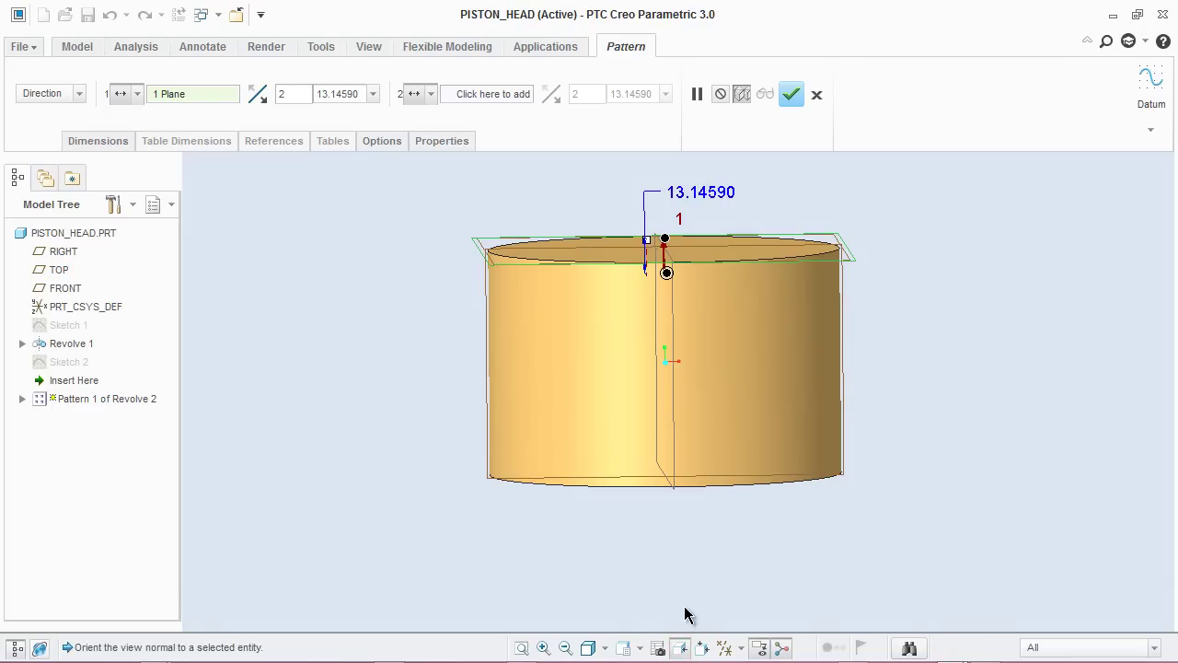
click(482, 317)
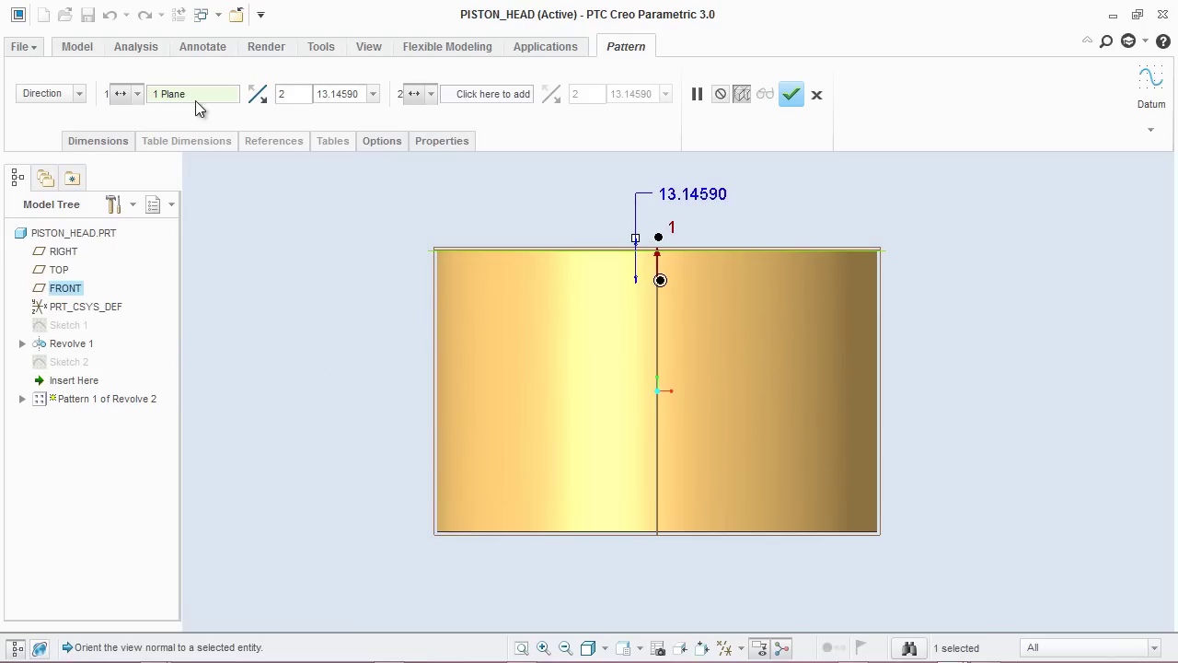
double_click(285, 93)
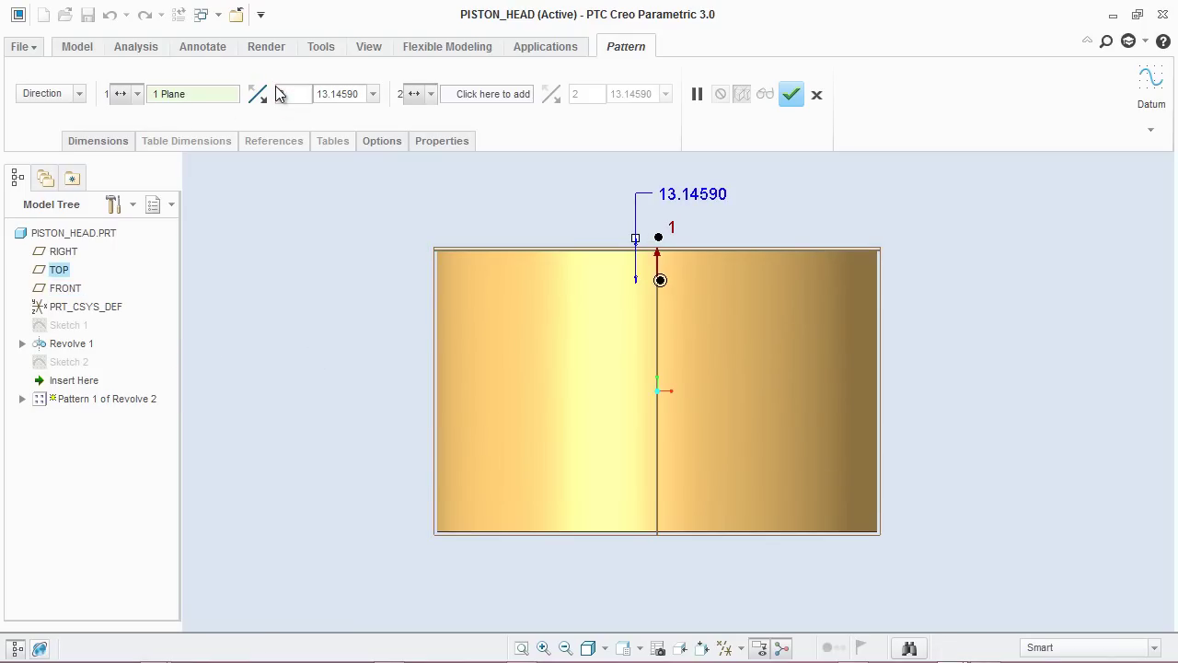
text(3)
double_click(353, 90)
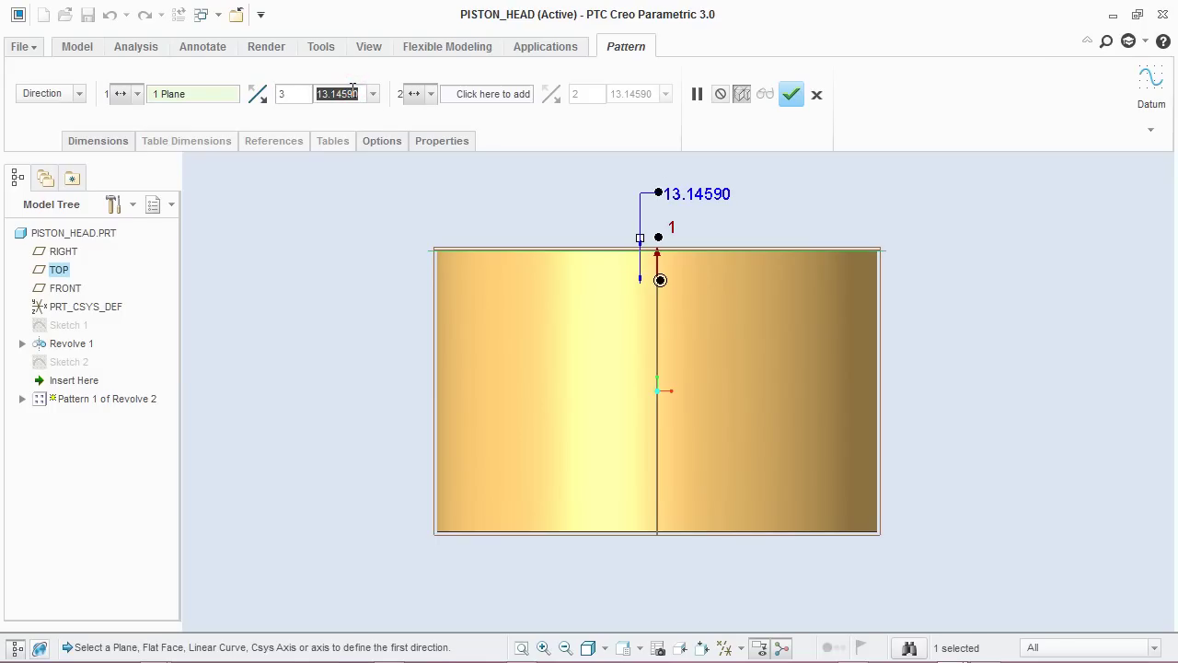
text(7.62)
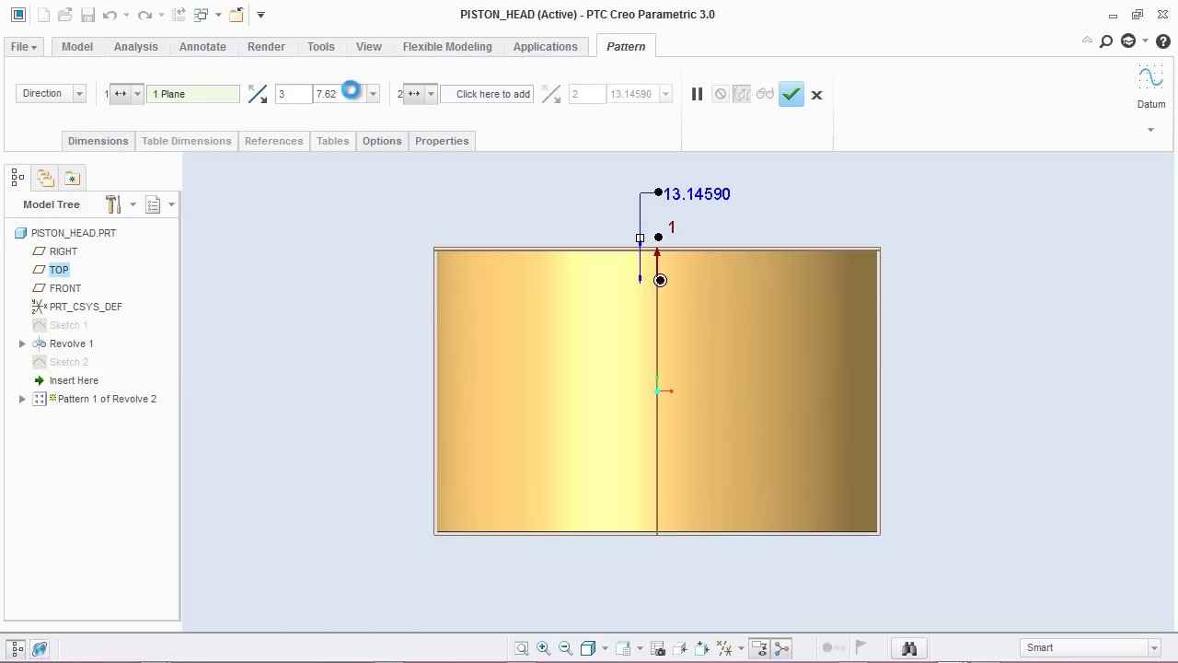
key(Return)
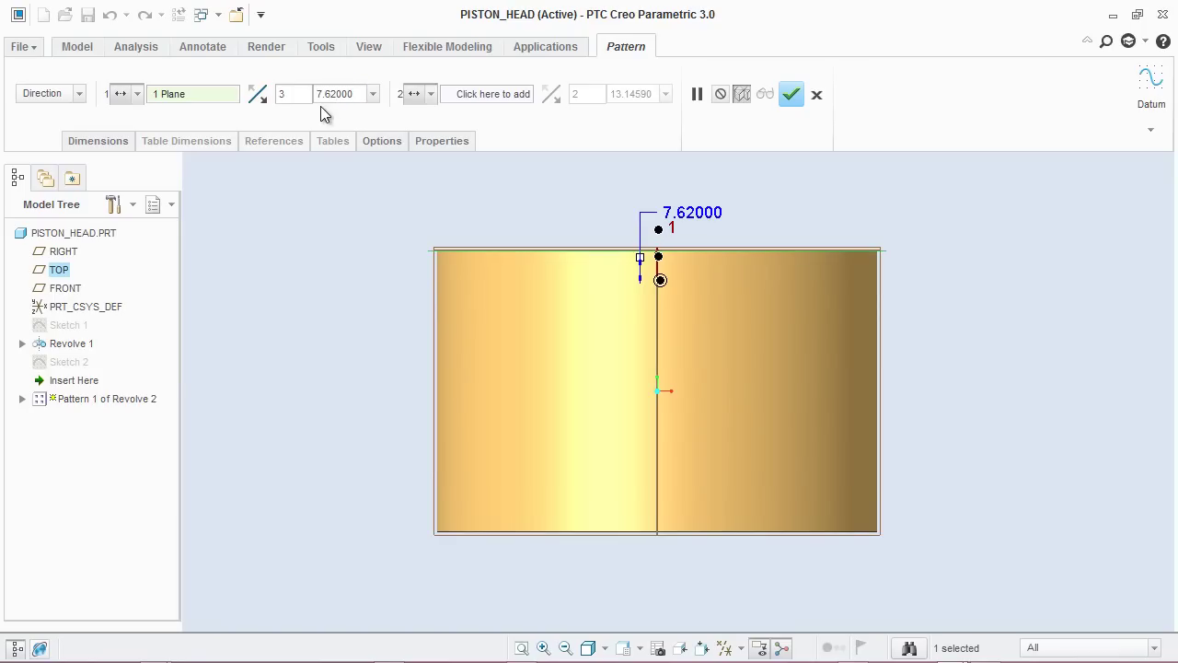
click(261, 102)
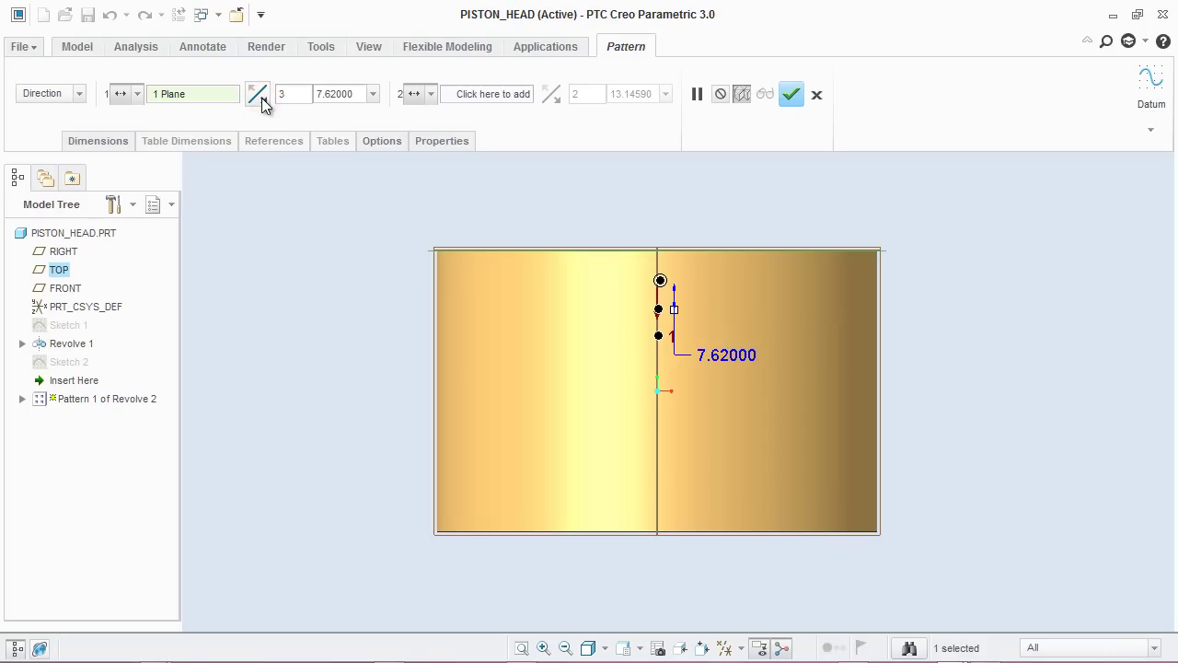
click(790, 96)
click(1032, 230)
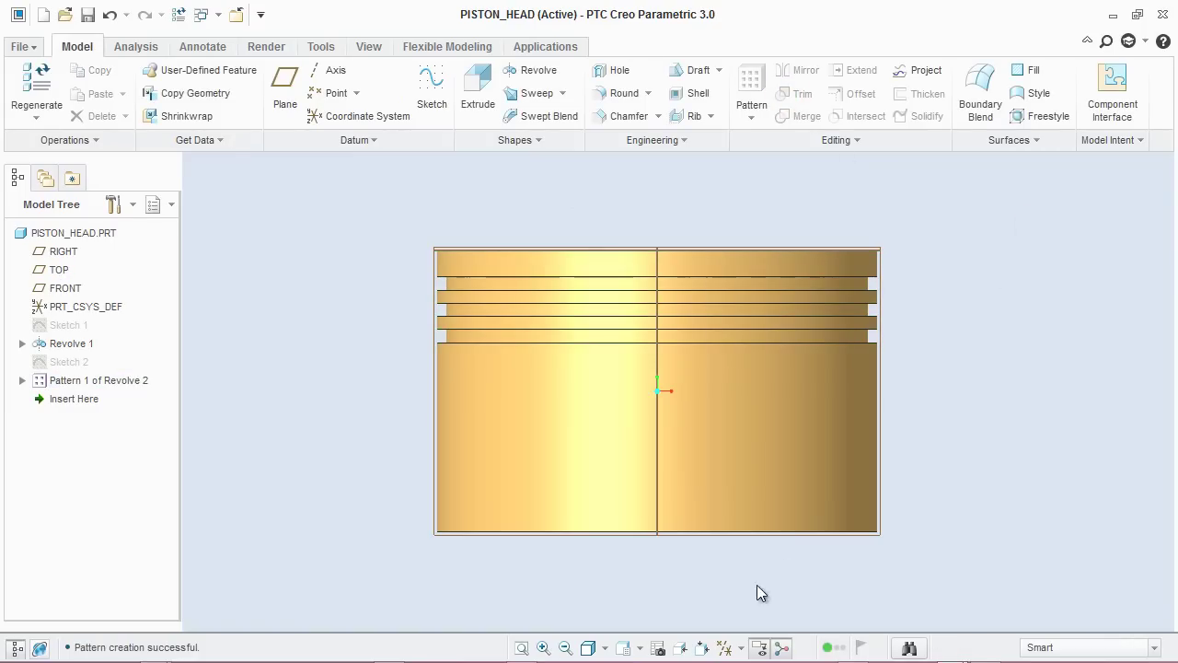
Hide the datum planes and save the piston head part in its default orientation.
click(729, 649)
click(726, 626)
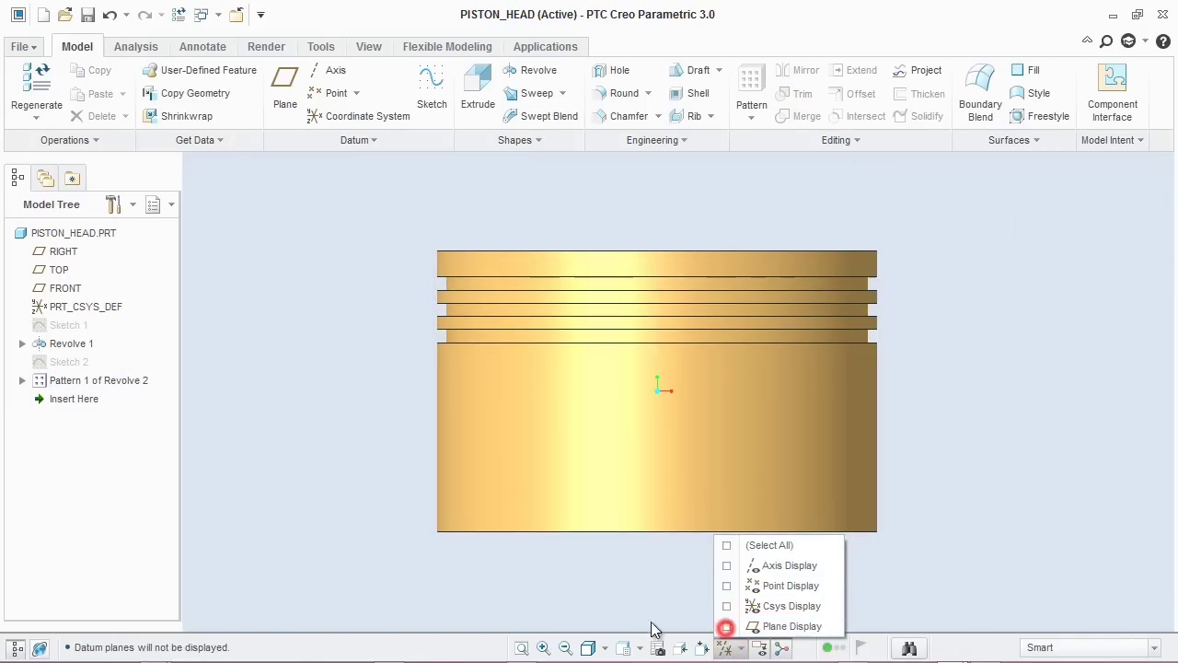
click(585, 600)
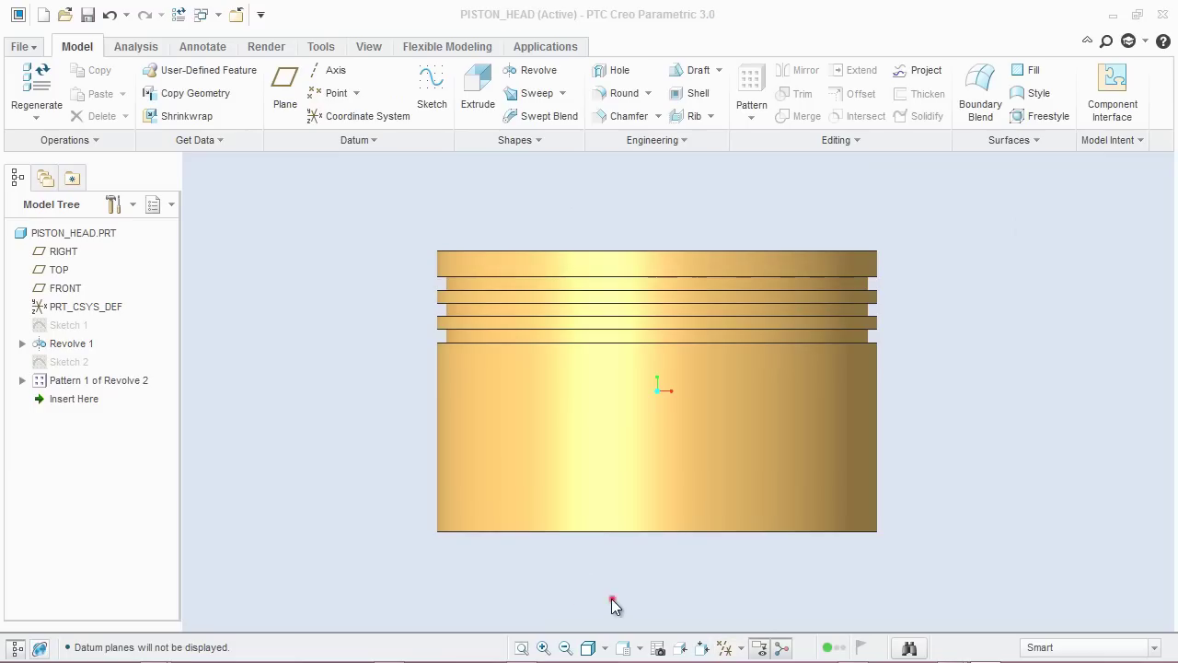
click(613, 603)
key(ctrl+d)
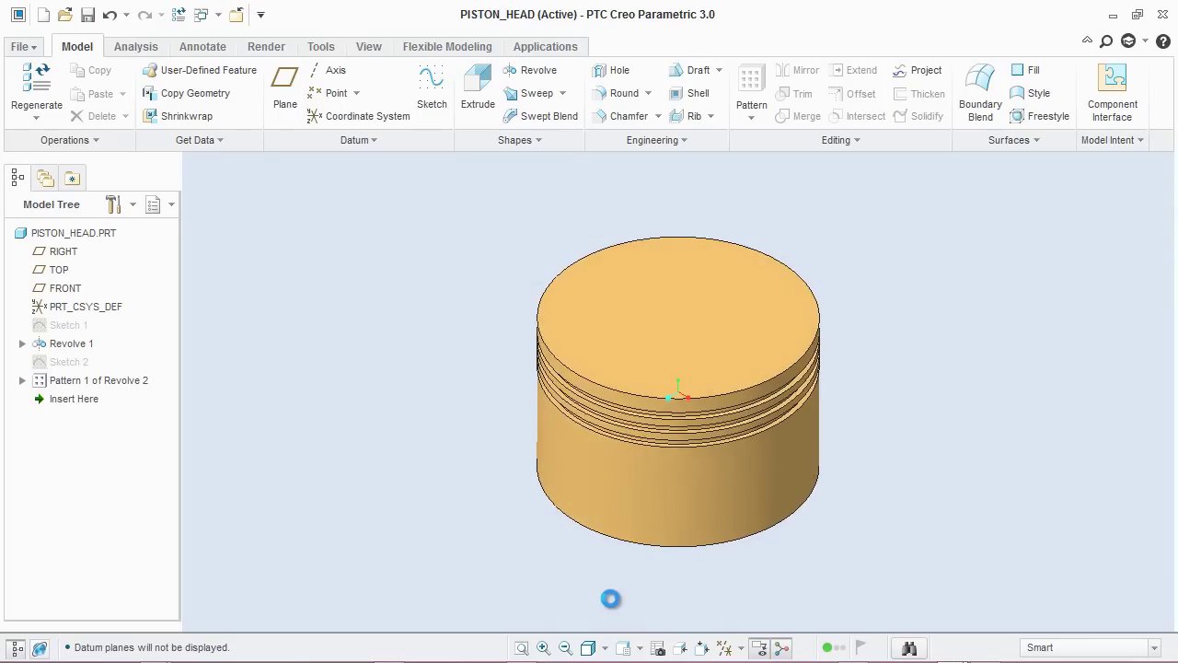
click(87, 15)
click(1102, 549)
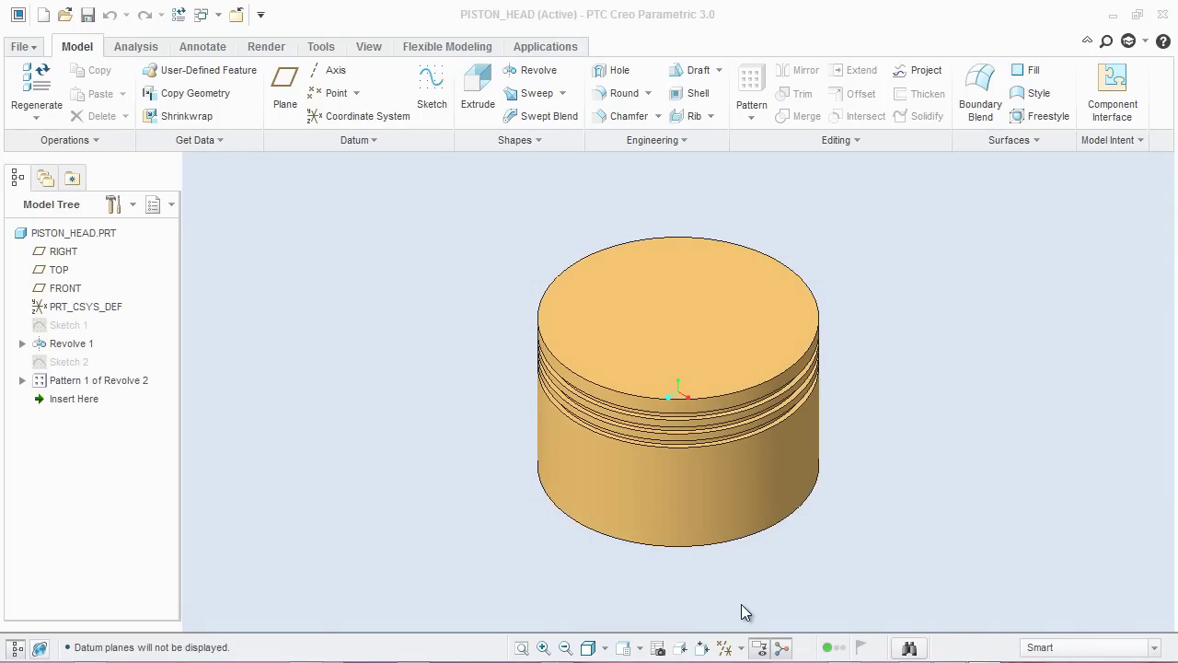
Show the datum planes and start a sketch on the FRONT plane, with the RIGHT plane as right-facing orientation reference, viewed in 2D.
click(726, 648)
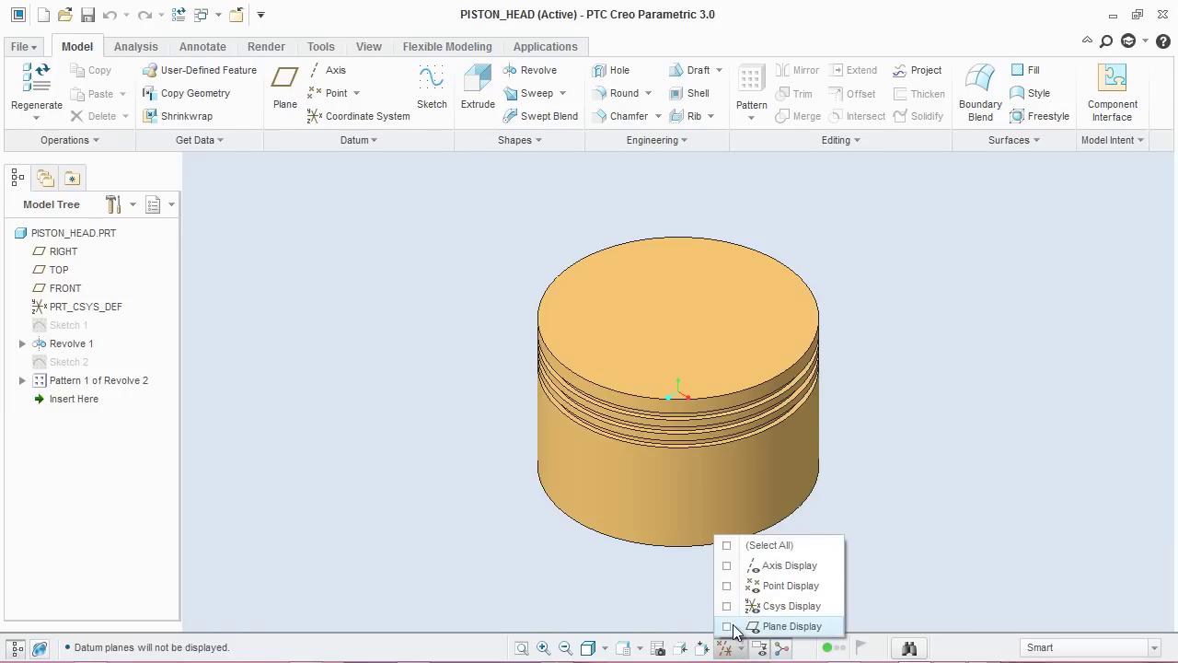
click(728, 627)
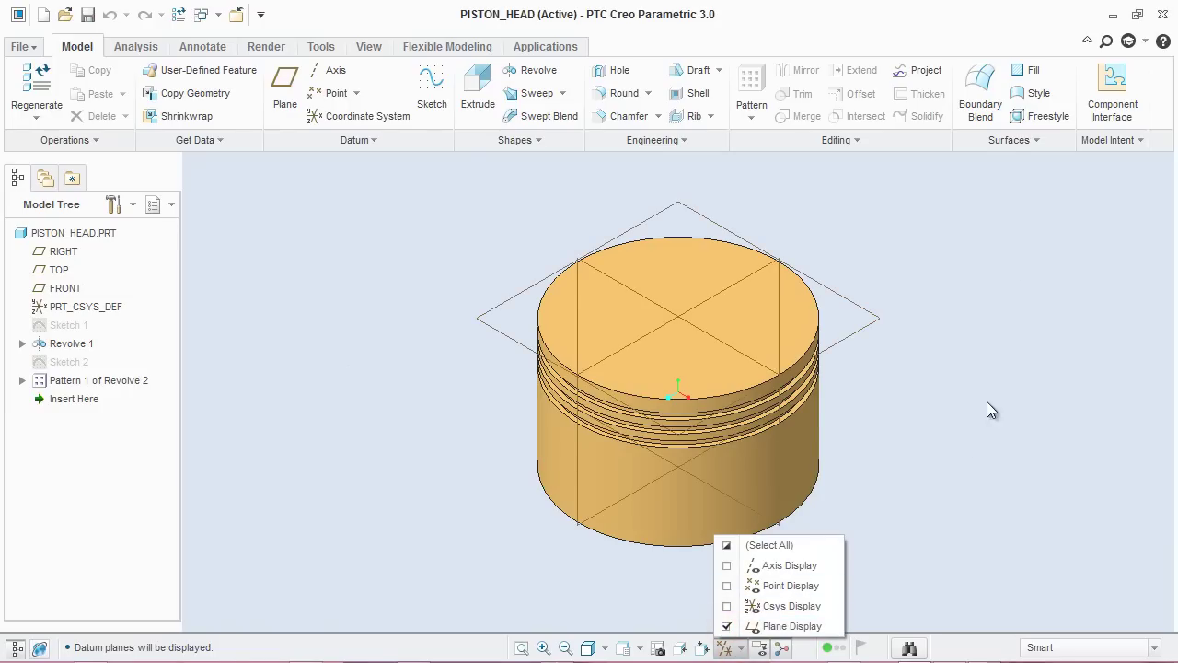
click(428, 90)
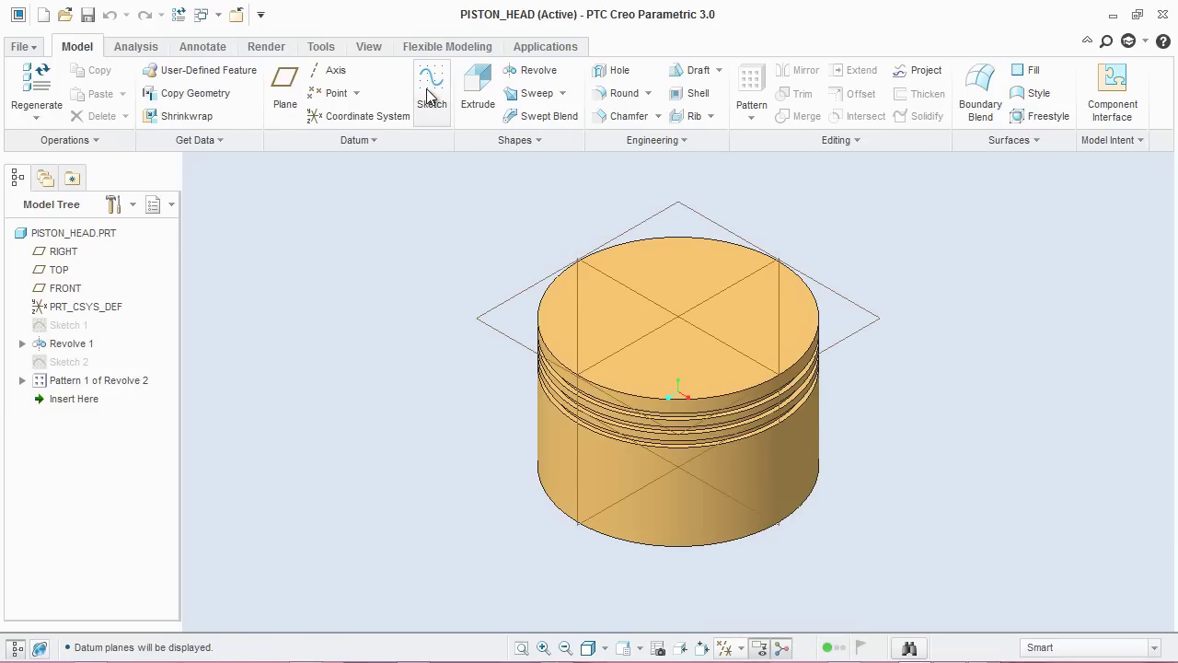
click(428, 89)
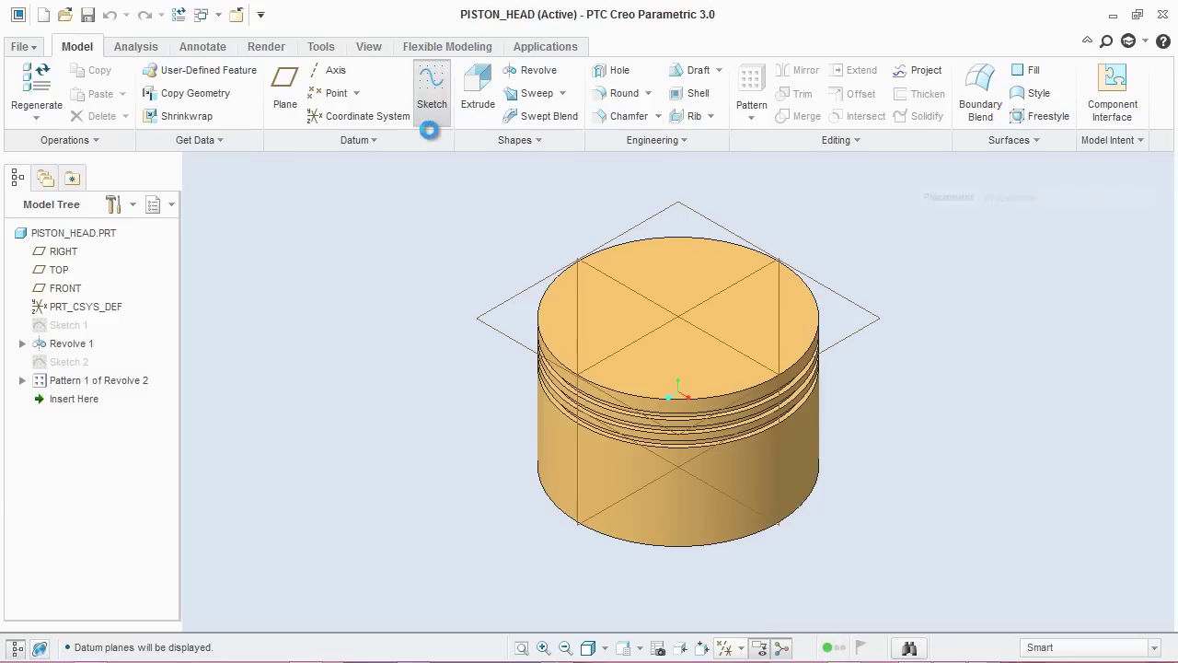
click(586, 263)
click(1079, 409)
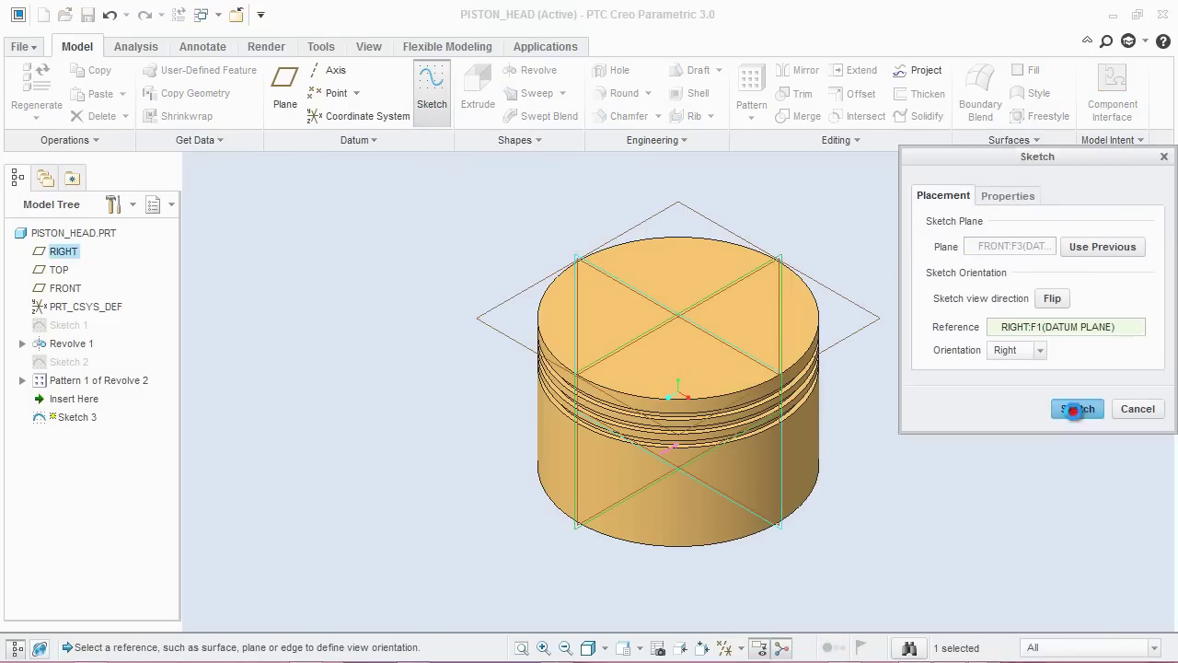
click(702, 647)
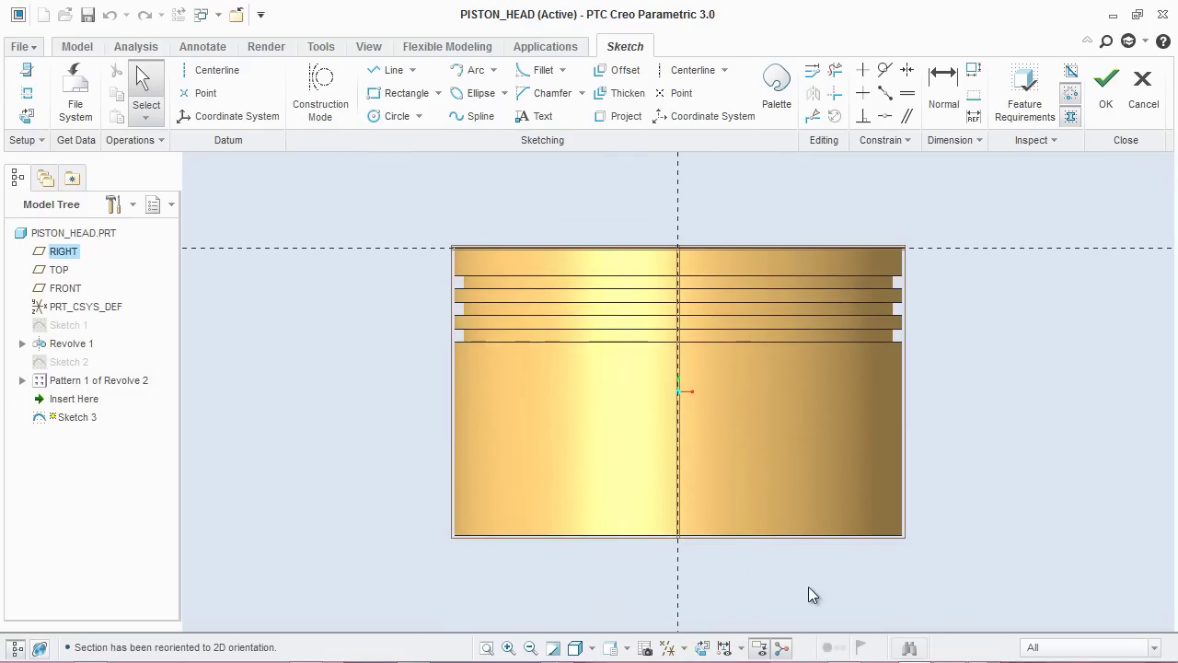
Hide the datum planes while keeping the sketch open.
click(685, 649)
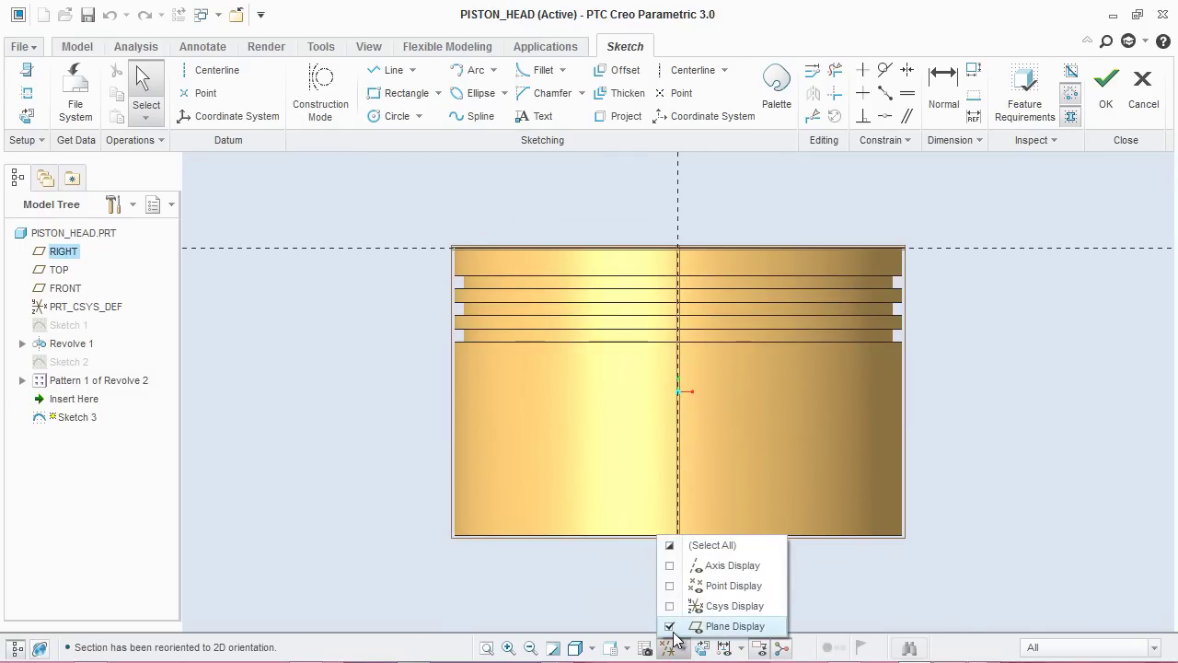
click(670, 626)
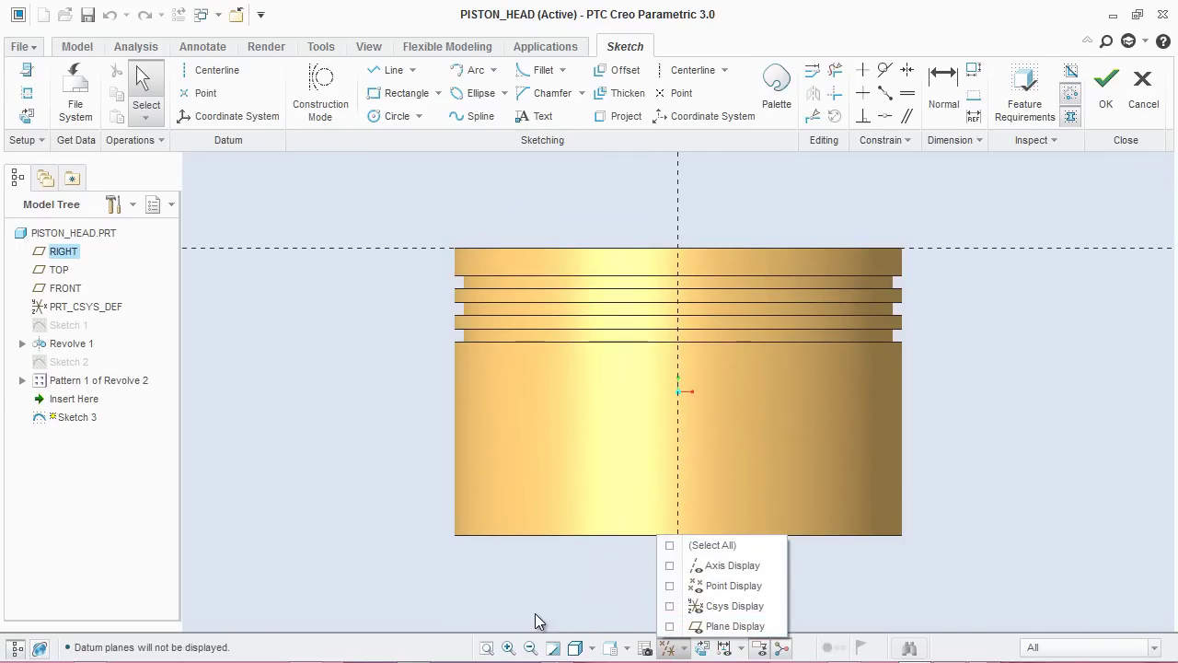
click(537, 619)
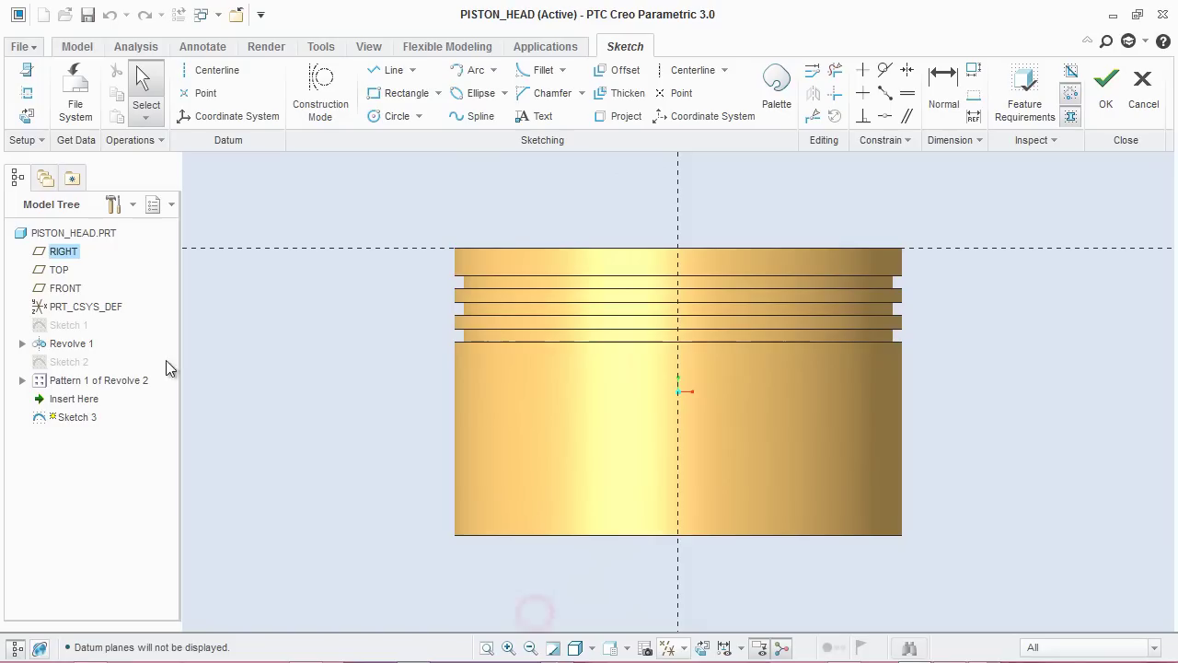
Sketch a center rectangle centred on the vertical reference, spanning from the ring grooves to just above the piston's bottom edge.
click(438, 94)
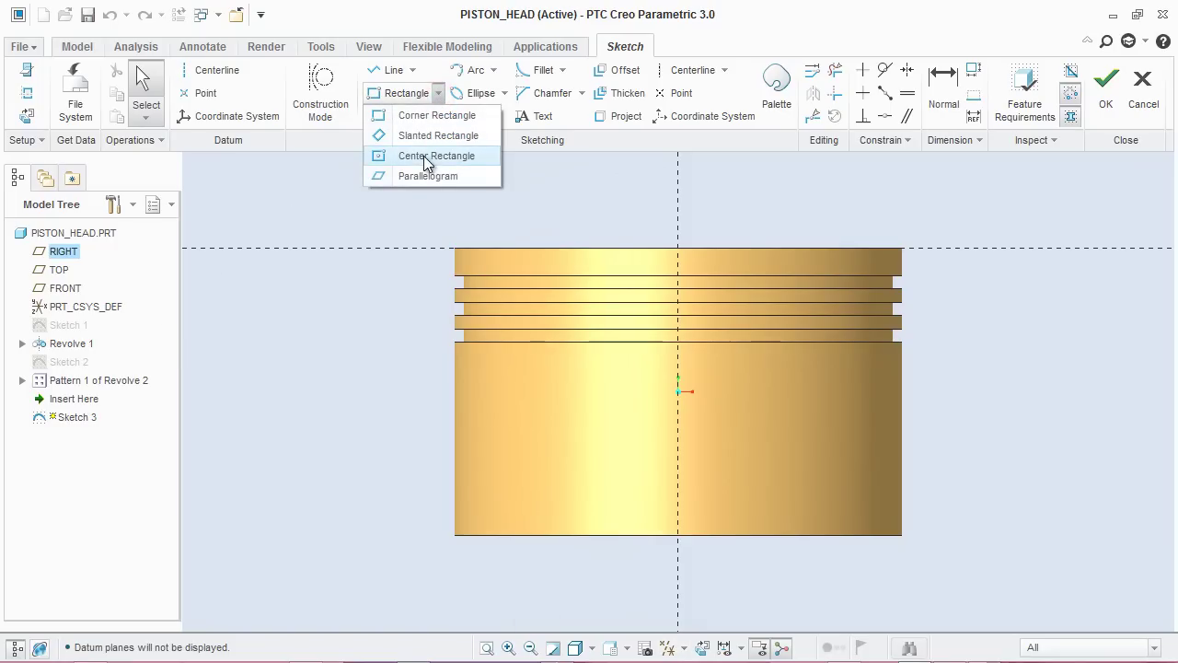
click(426, 158)
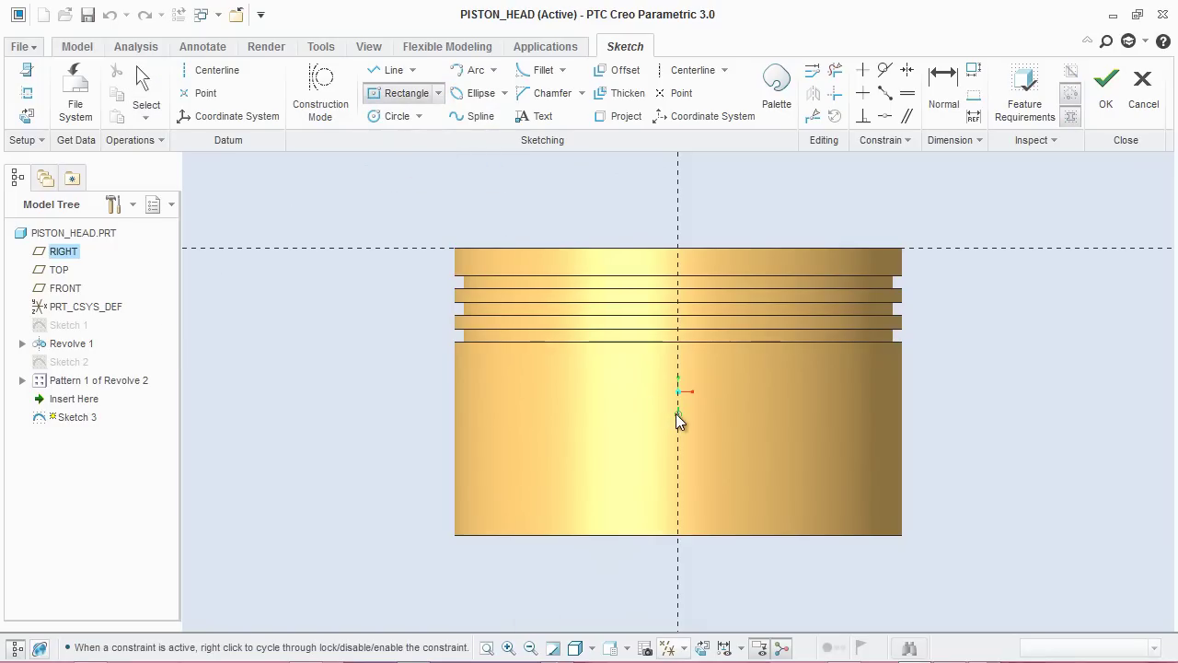
click(678, 414)
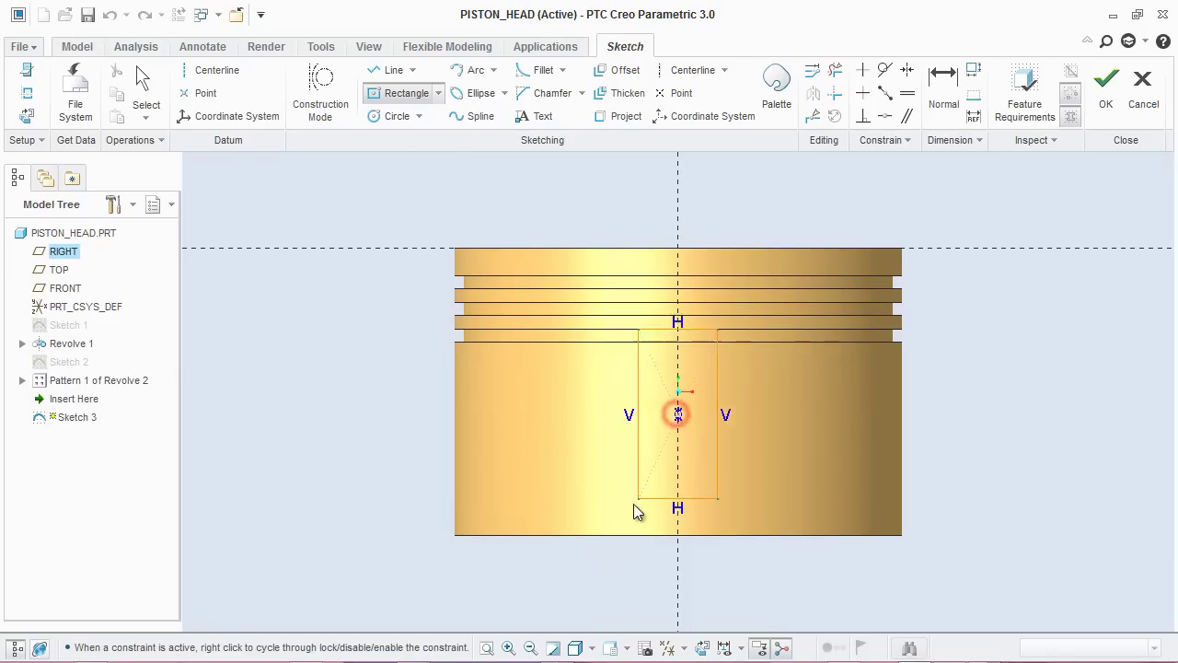
click(574, 525)
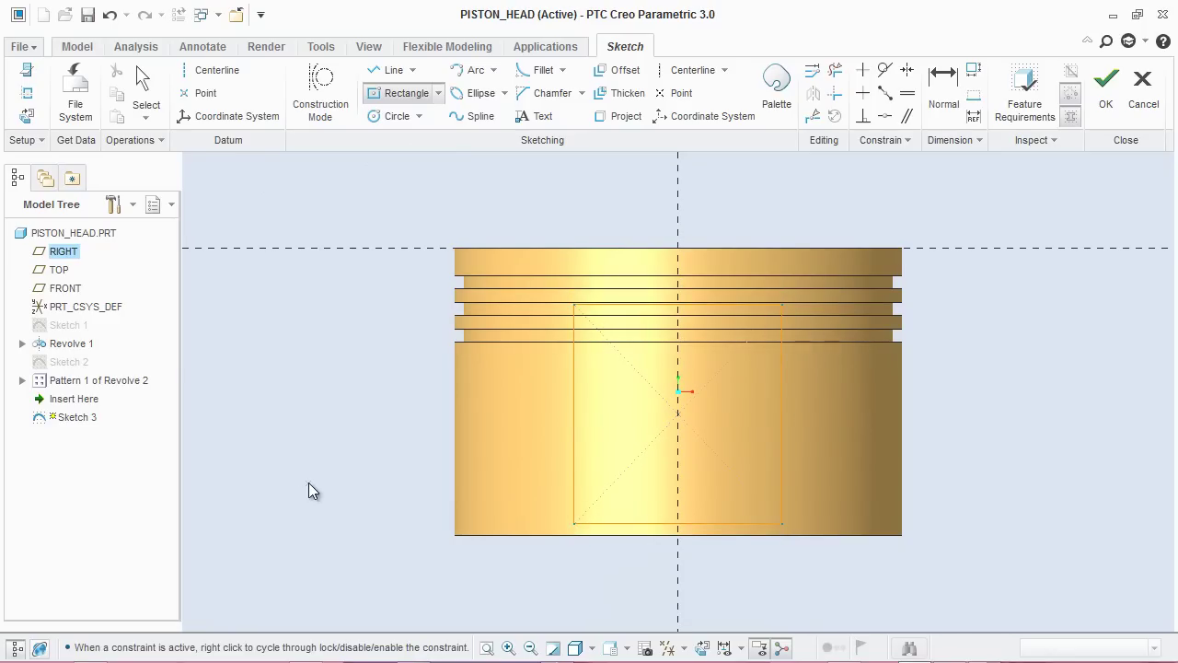
Finish the rectangle and add the piston's bottom edge as a sketch reference.
middle_click(322, 451)
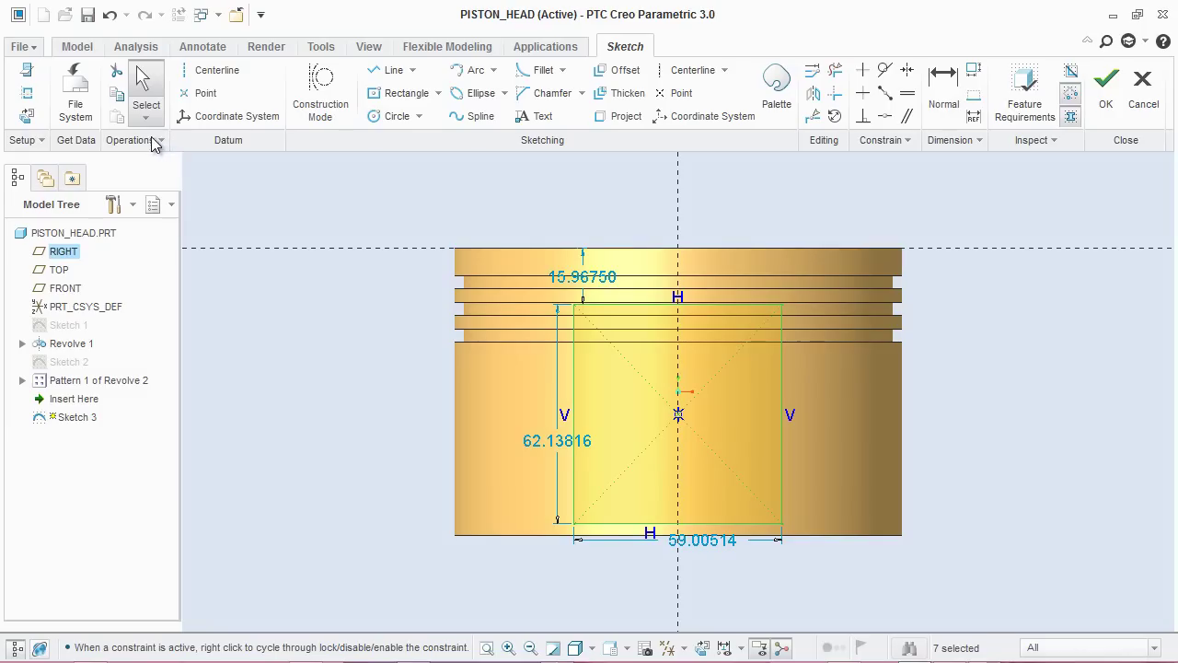
click(27, 93)
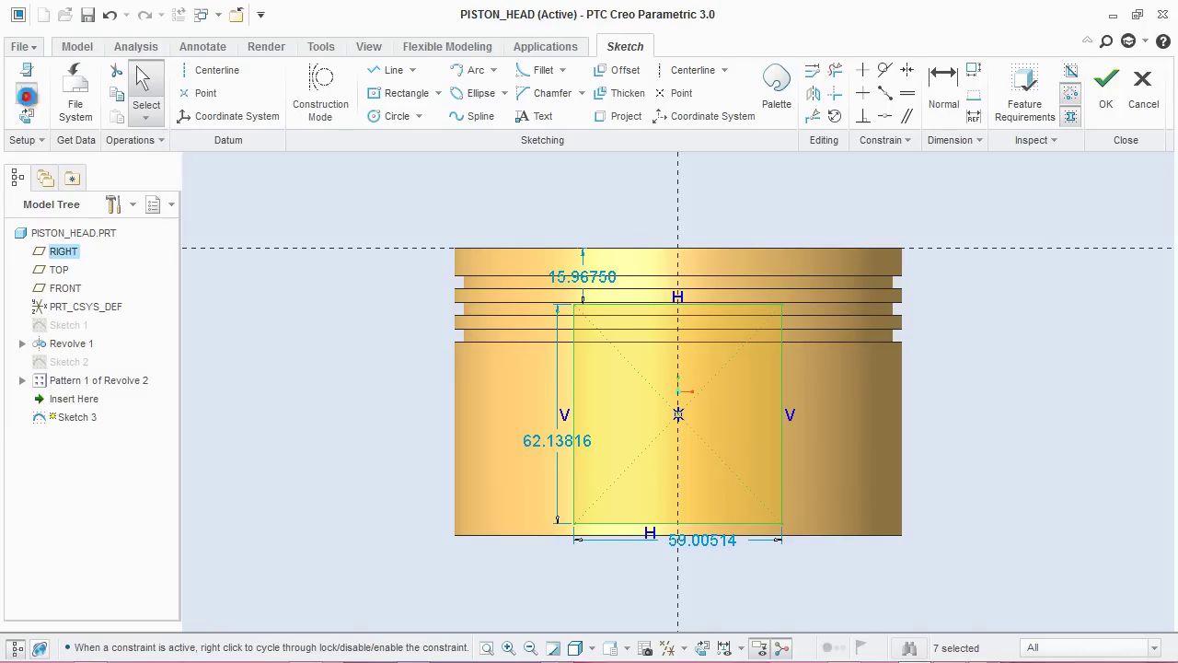
click(875, 538)
click(1141, 444)
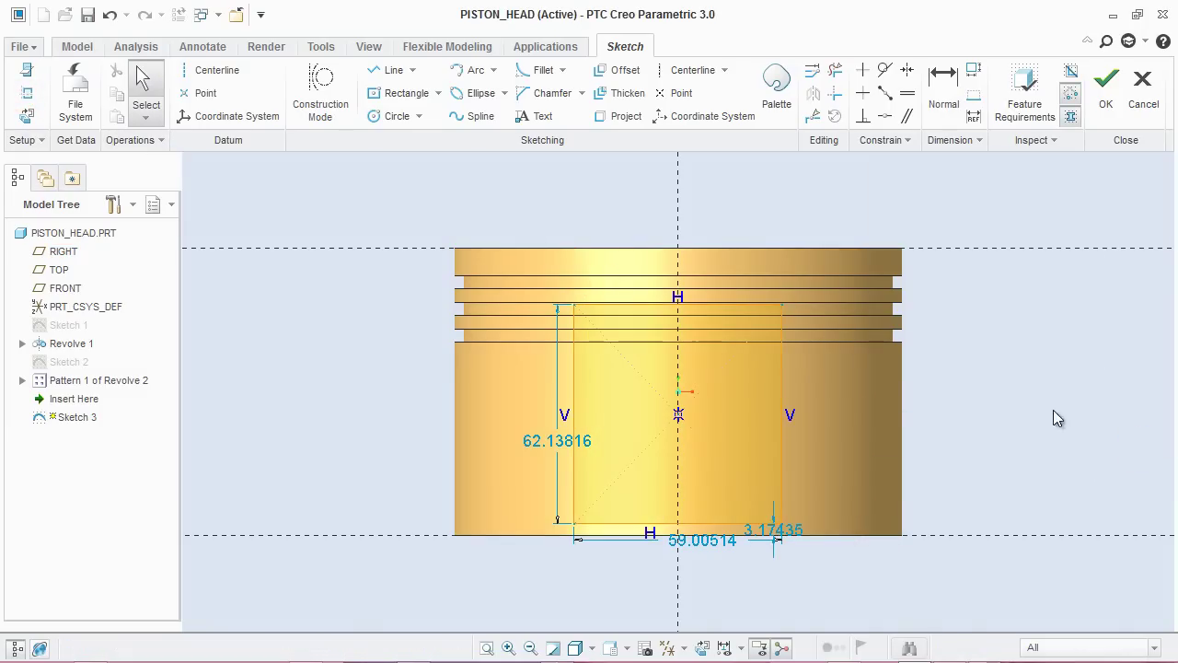
Constrain the rectangle's lower-left corner to be coincident with the bottom edge reference.
click(885, 118)
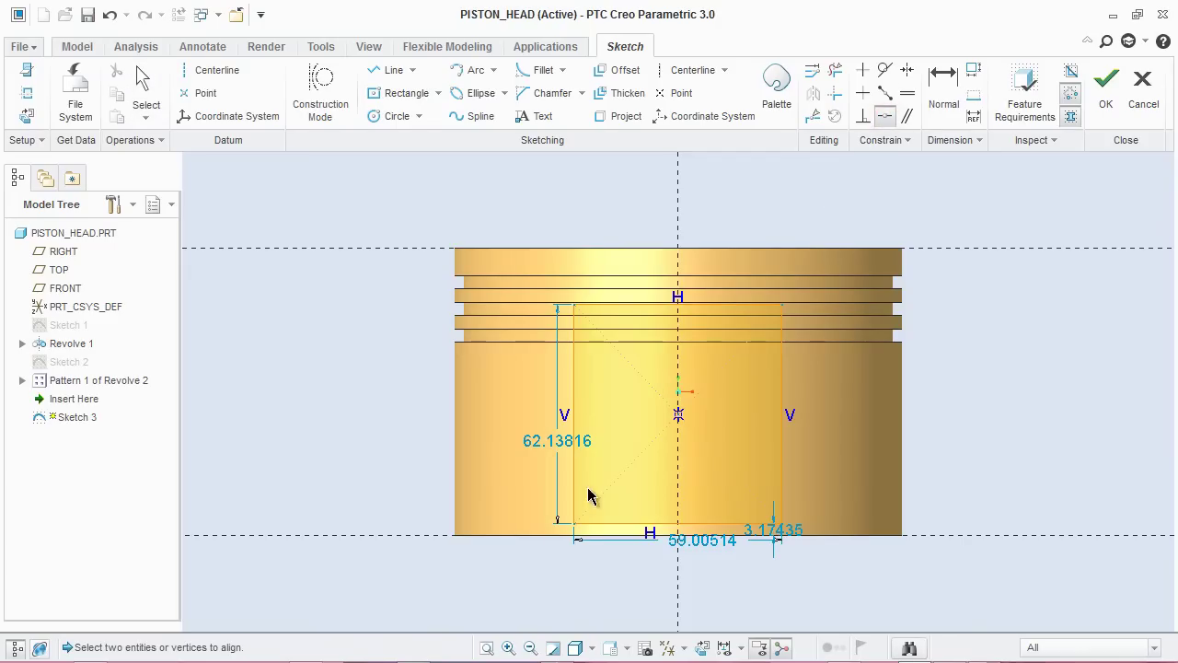
click(575, 526)
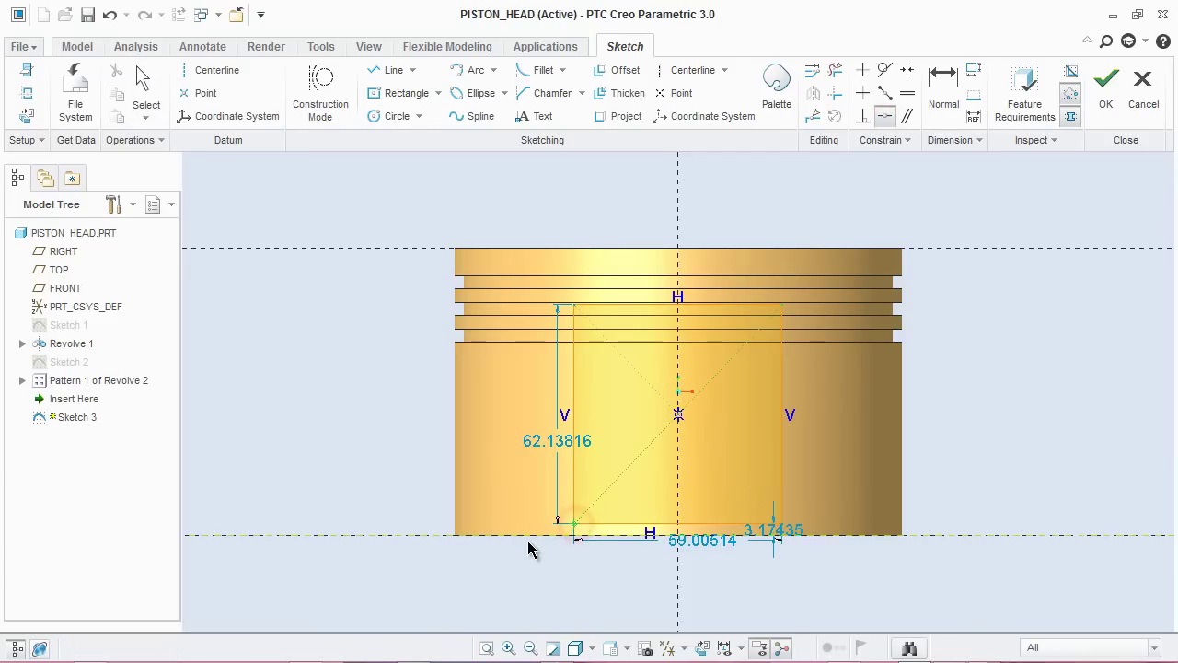
click(530, 536)
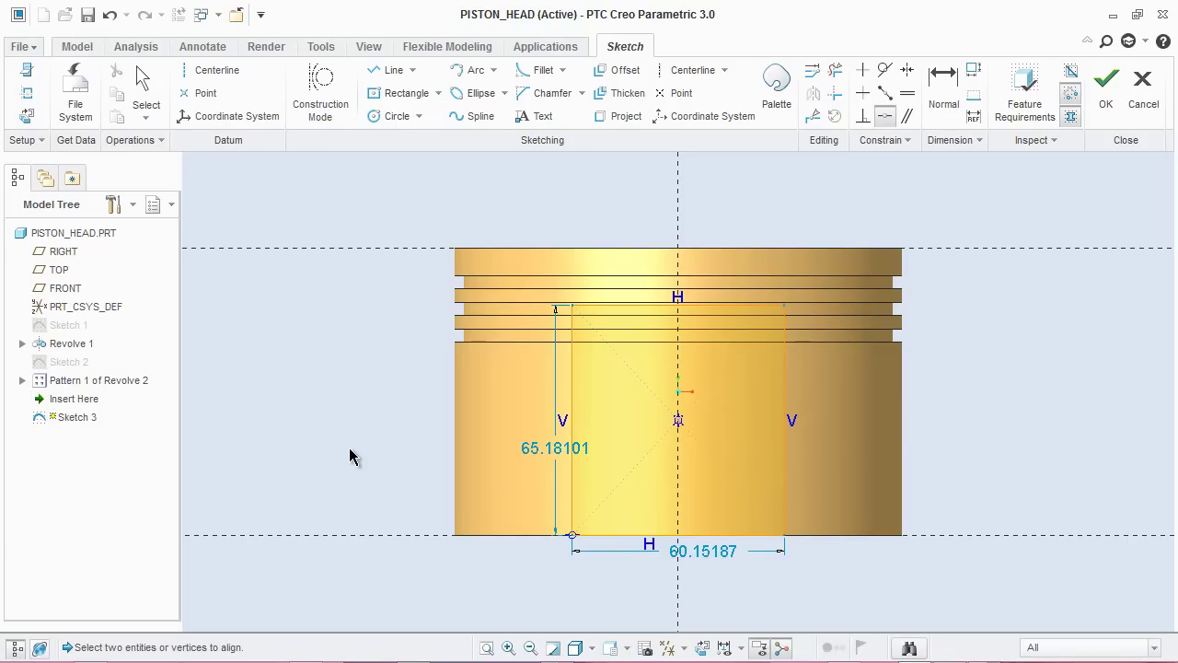
middle_click(716, 564)
Set the rectangle's width to 76.2 mm.
double_click(714, 553)
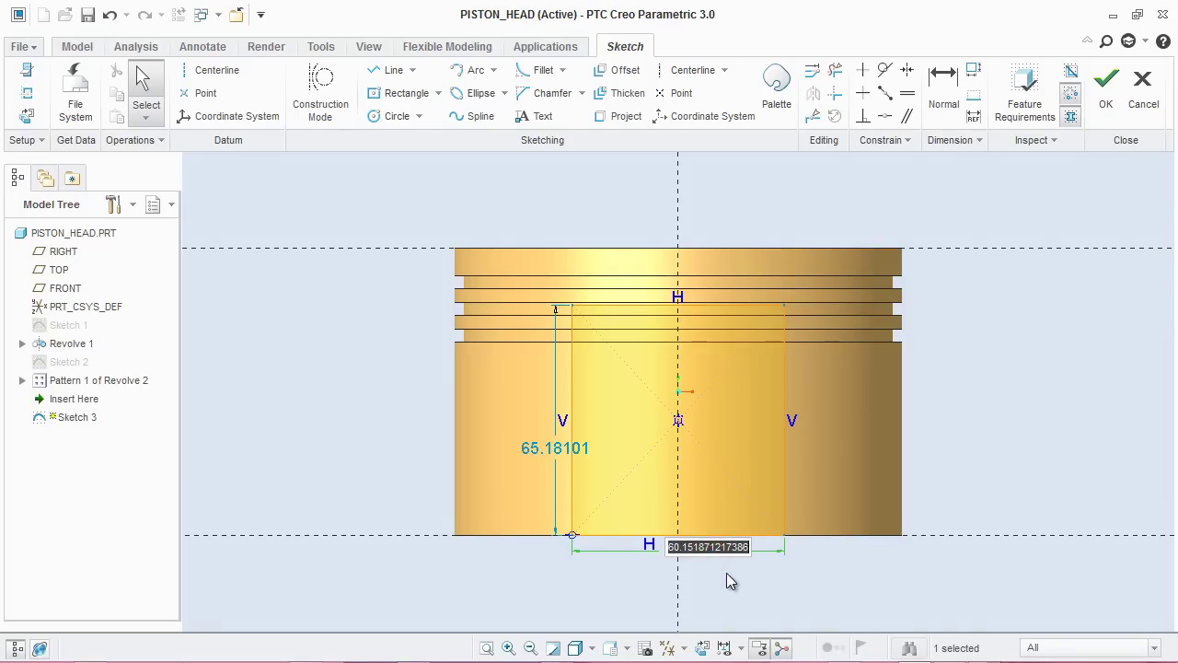
text(76.)
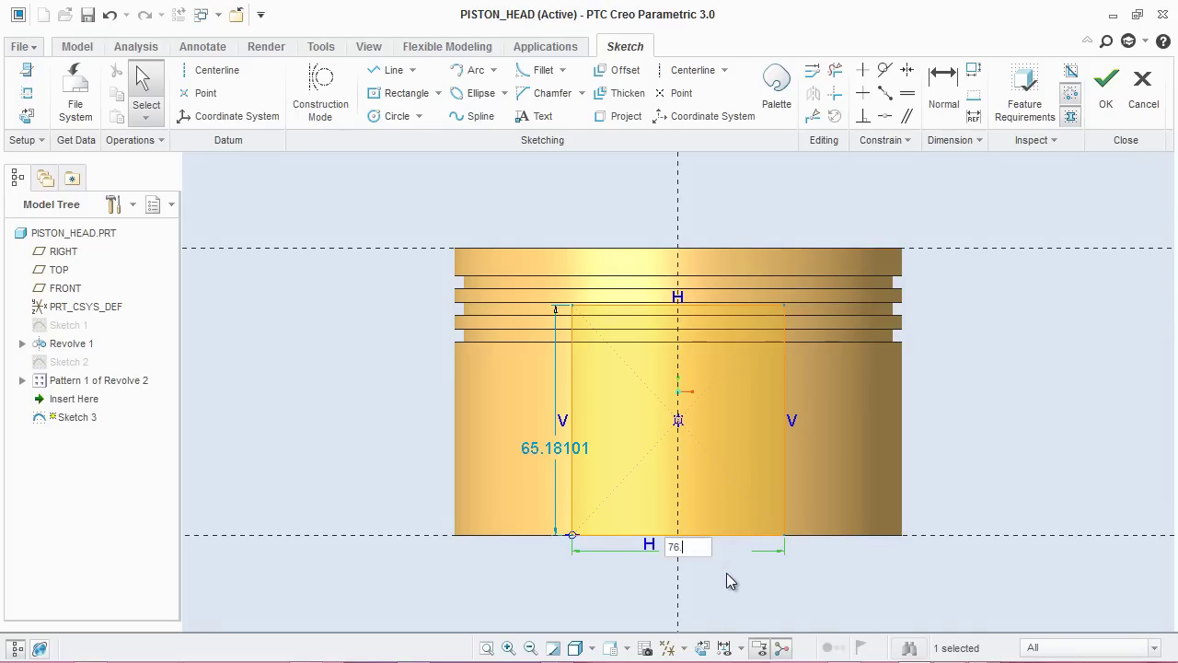
text(2)
key(Return)
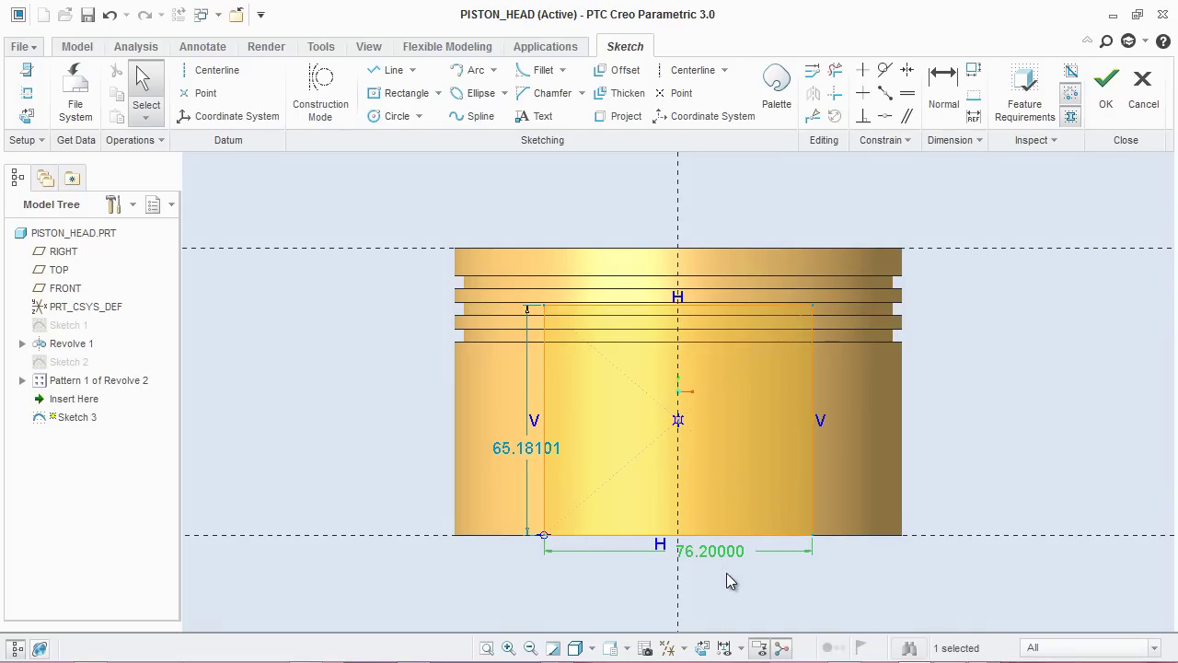
click(1031, 337)
Dimension the rectangle's upper edge 38.1 mm below the piston's top reference and finish the sketch.
click(945, 100)
click(788, 249)
click(571, 307)
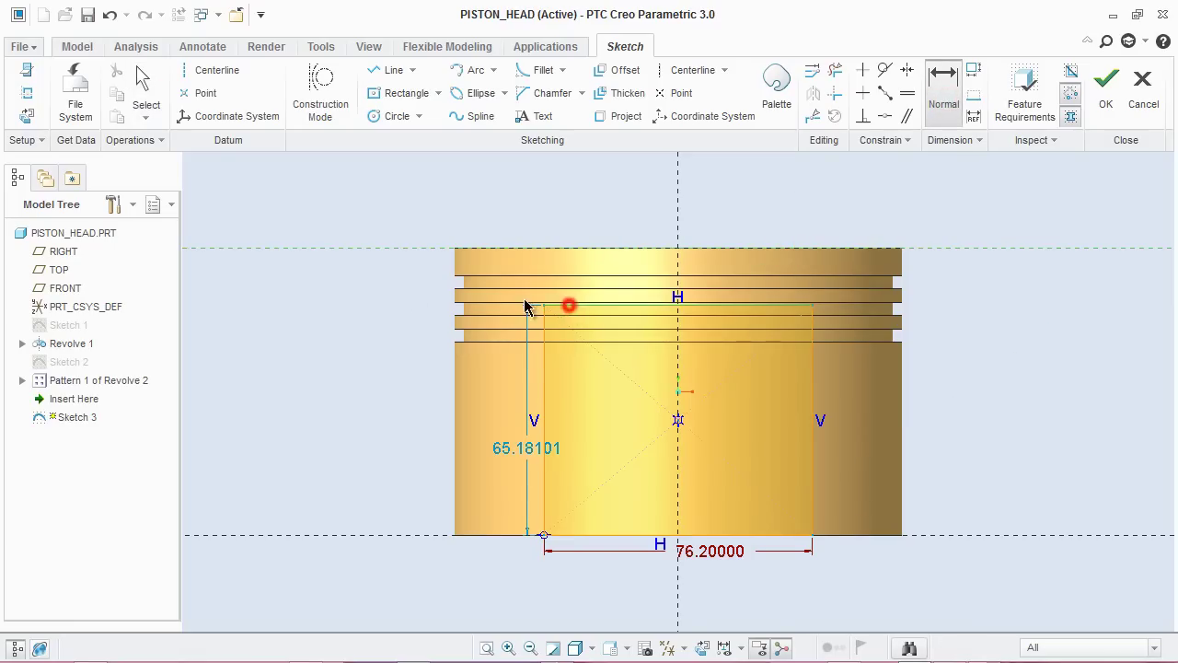
middle_click(350, 300)
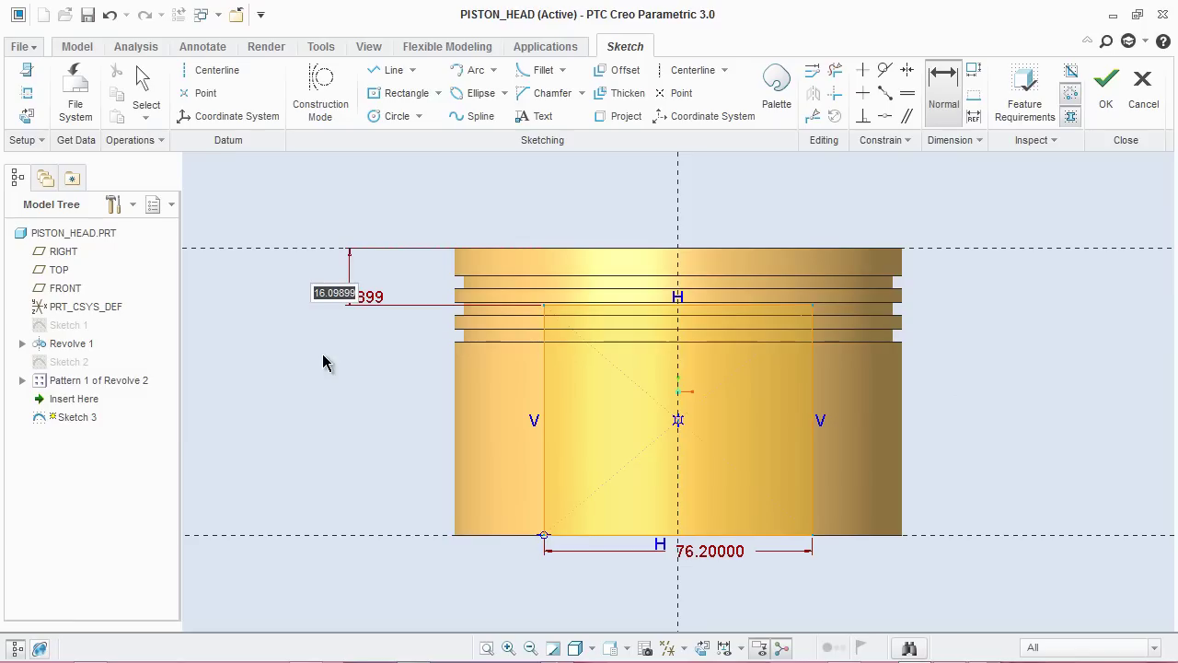
text(38.1)
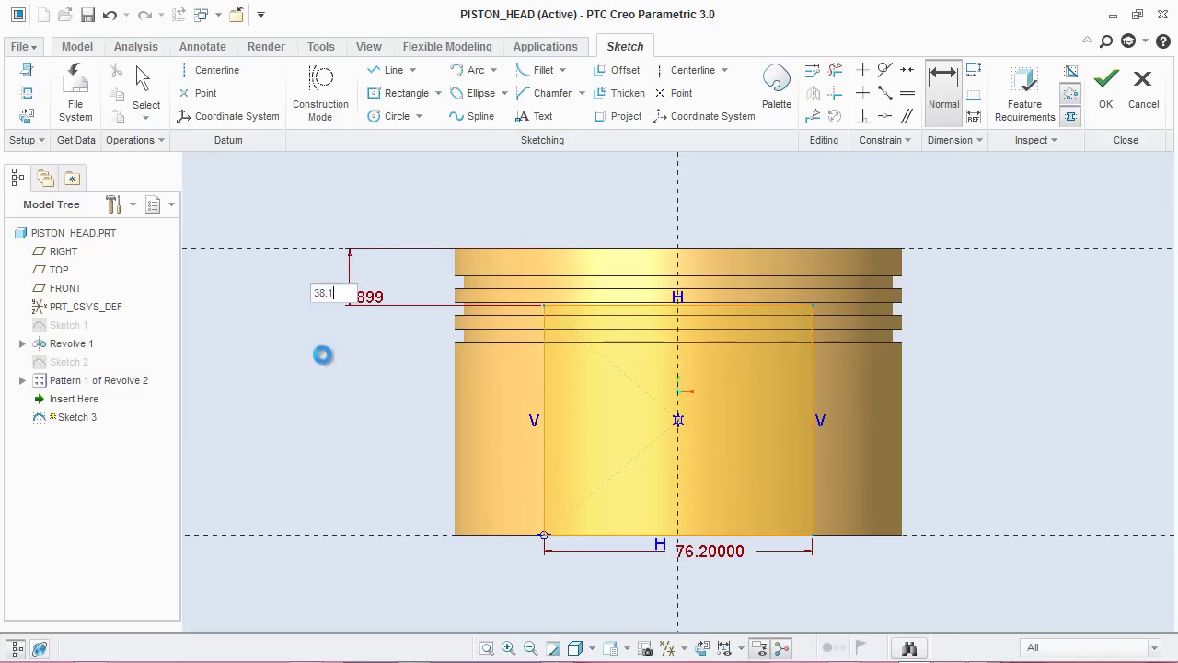
key(Return)
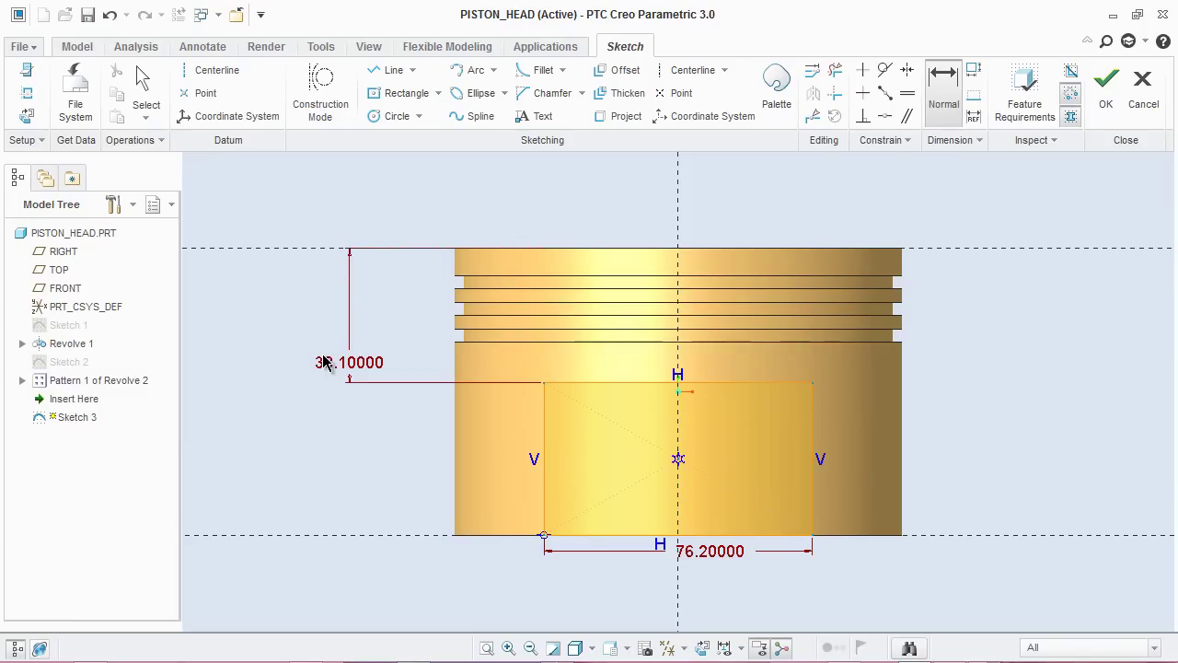
middle_click(353, 427)
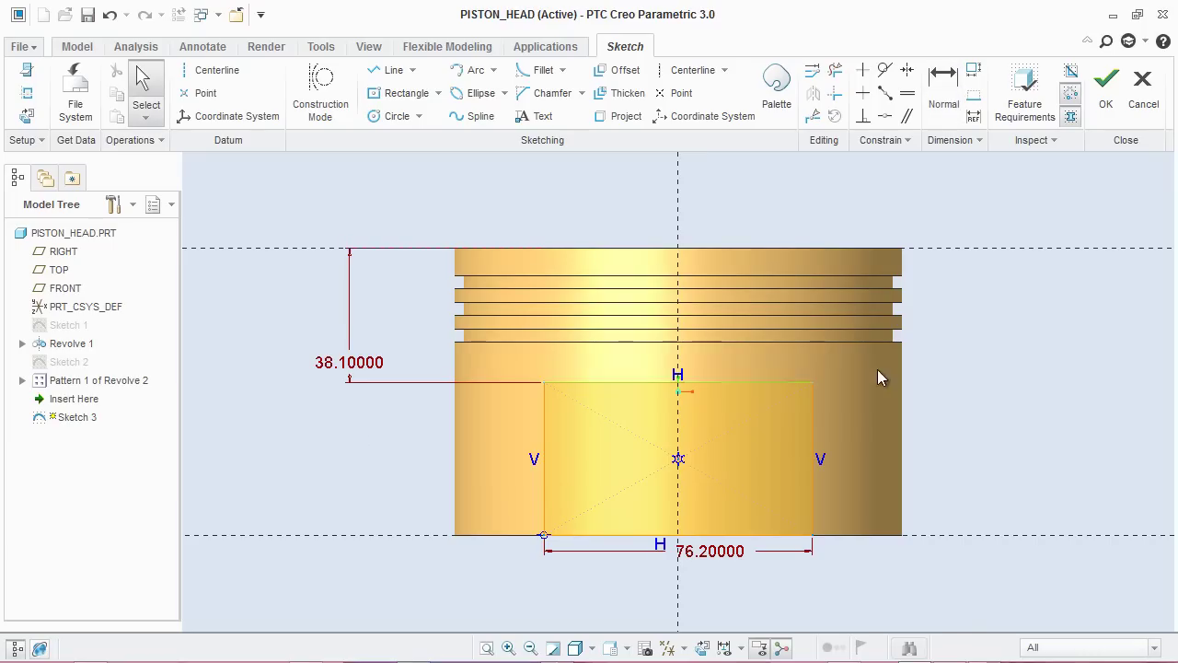
click(1105, 92)
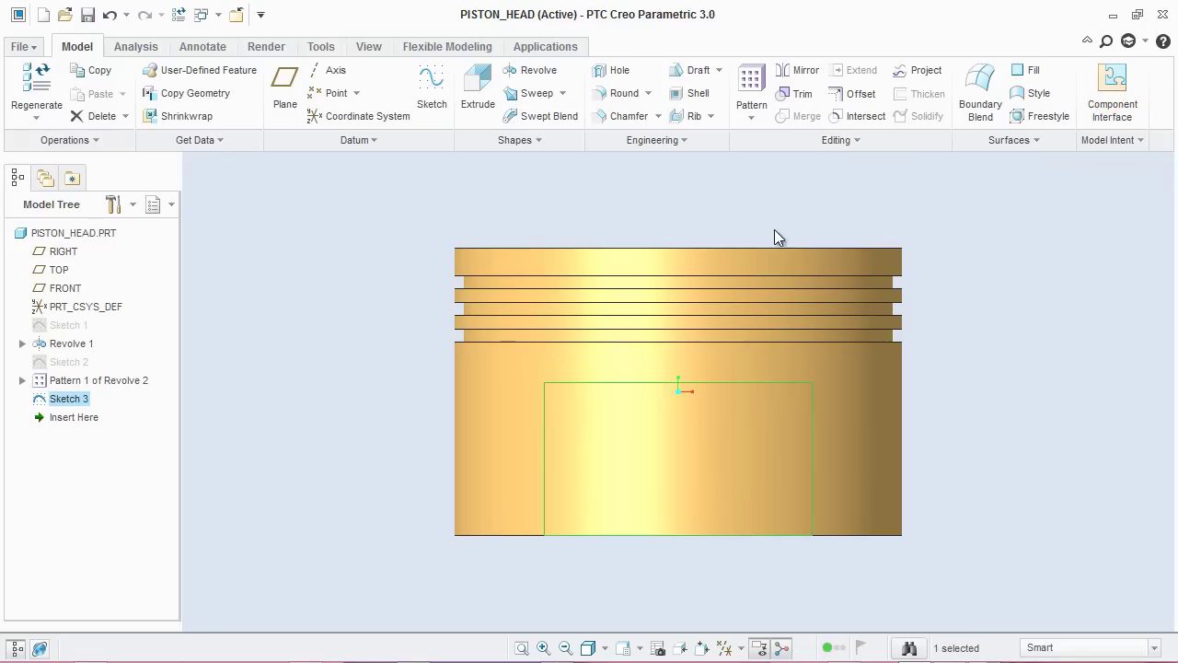
Extrude the rectangle sketch as a material-removing cut with depth Through All on both Side 1 and Side 2.
click(480, 100)
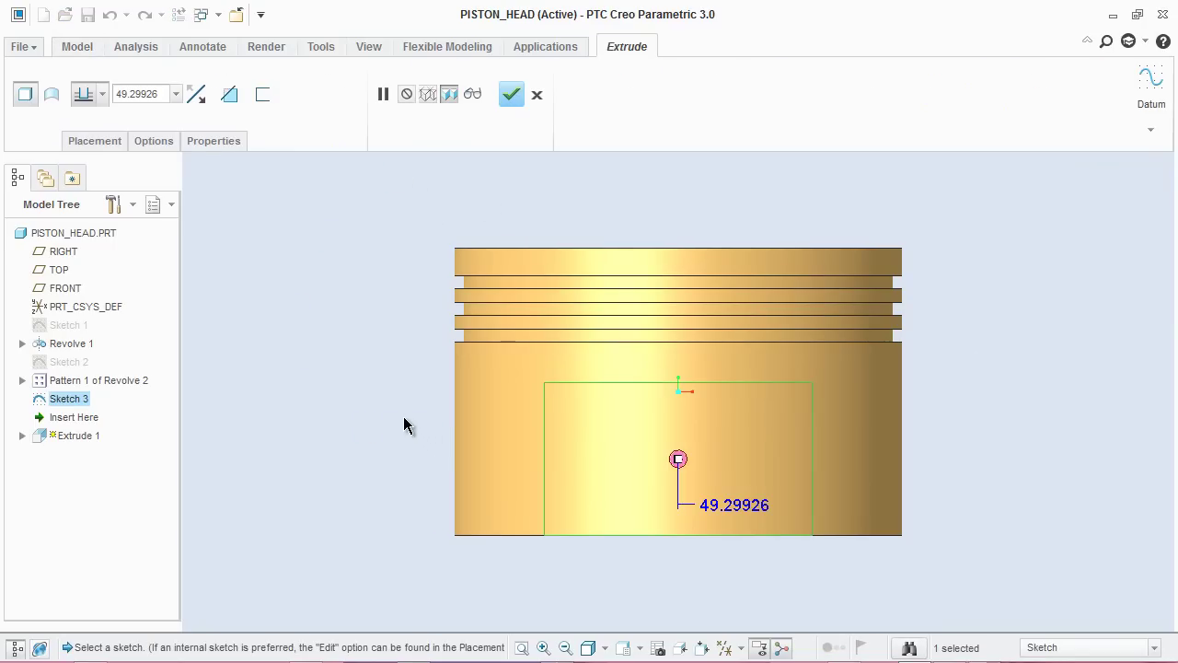
key(ctrl+d)
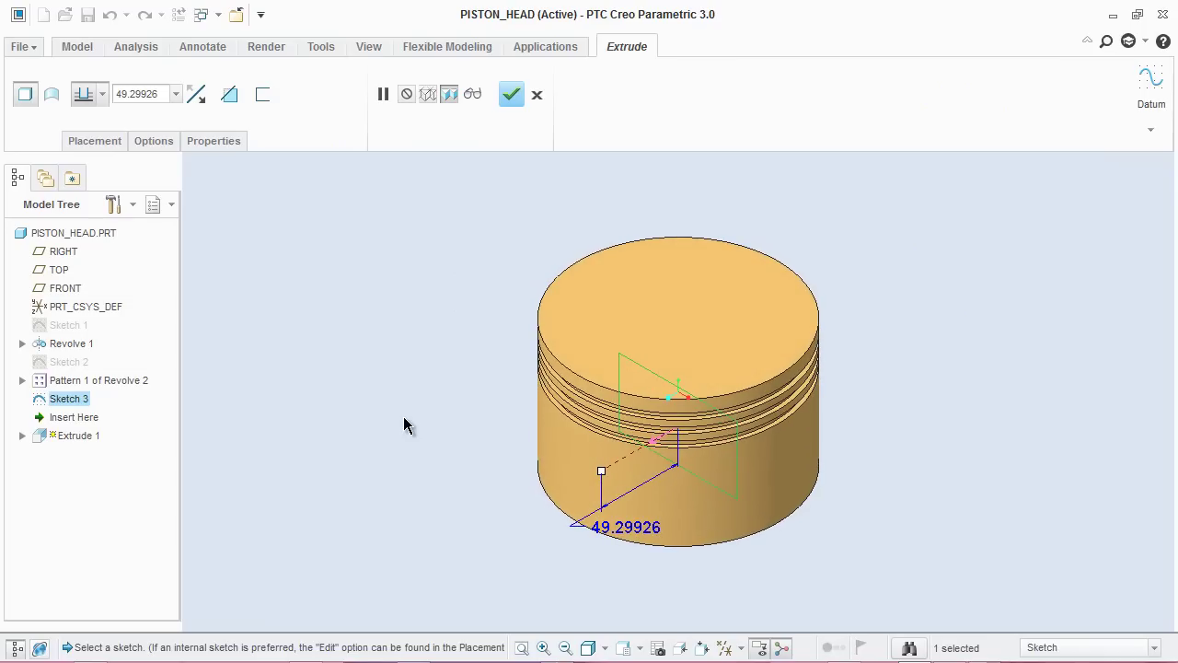
click(232, 101)
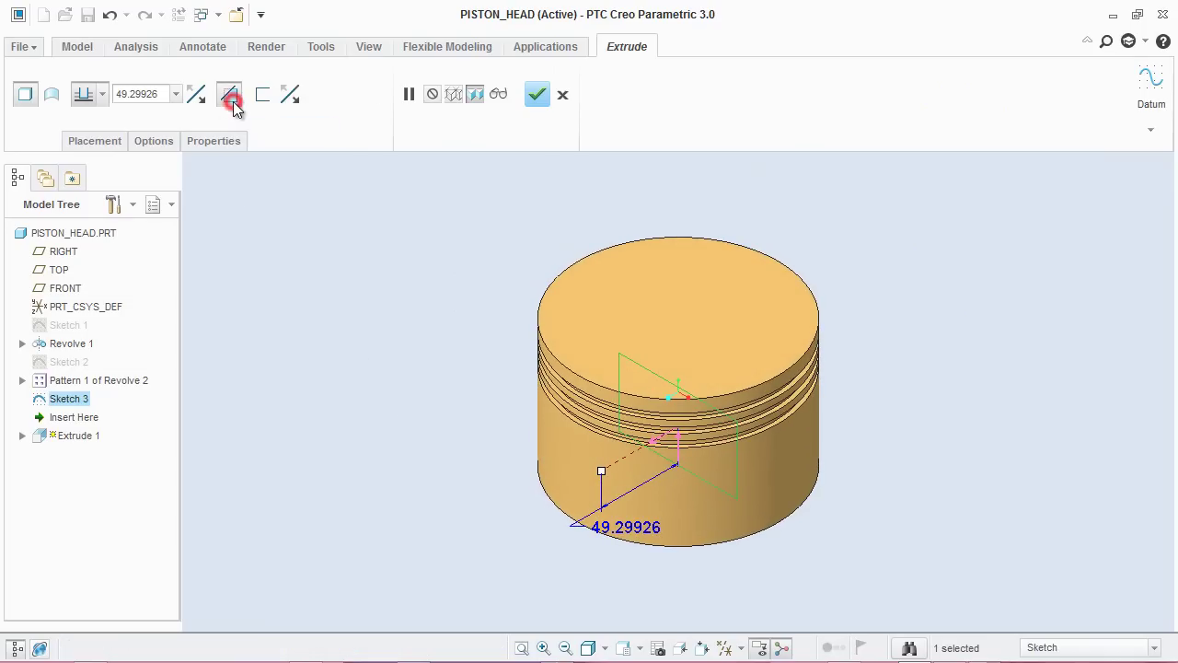
click(102, 99)
click(85, 189)
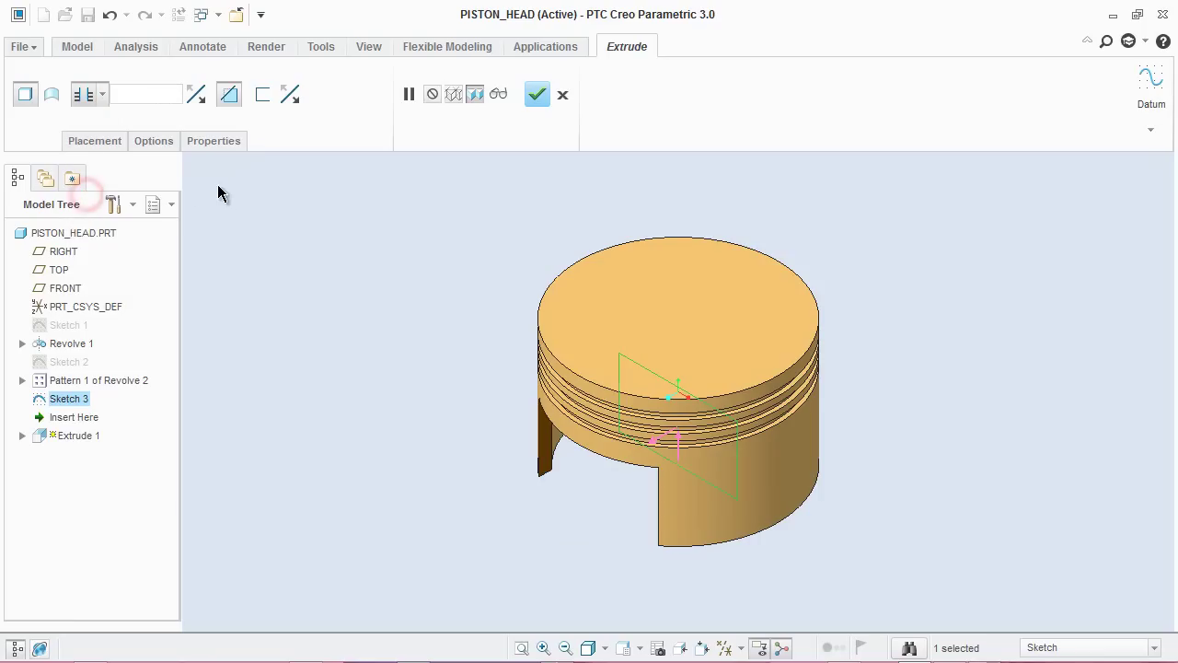
click(147, 144)
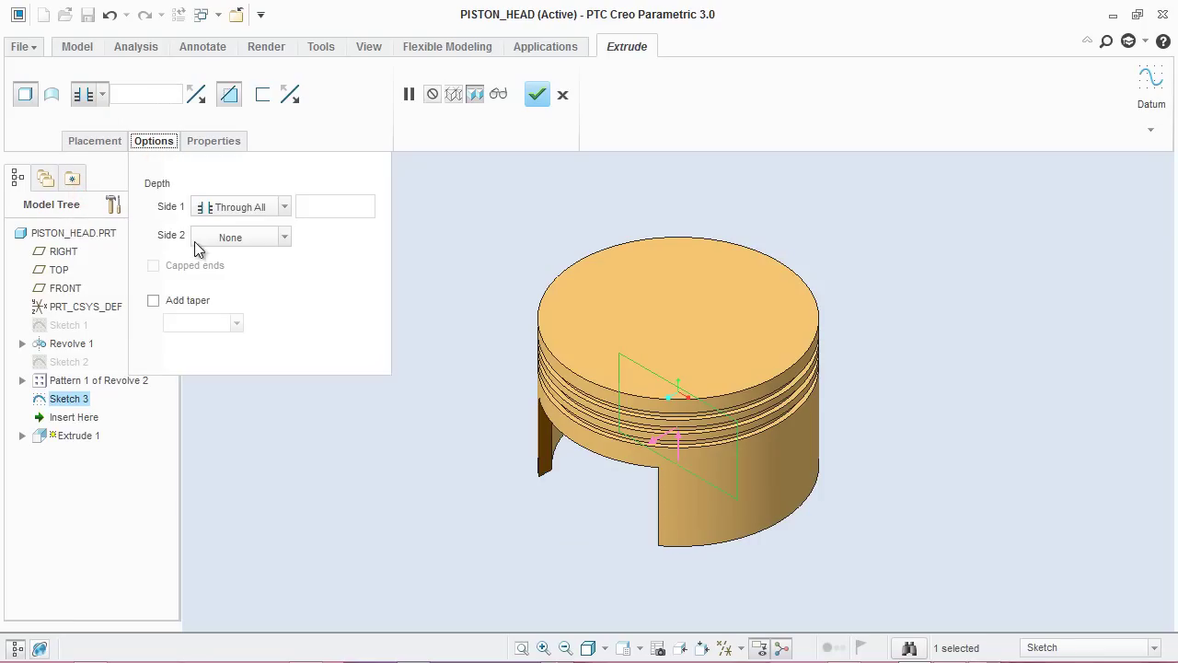
click(283, 238)
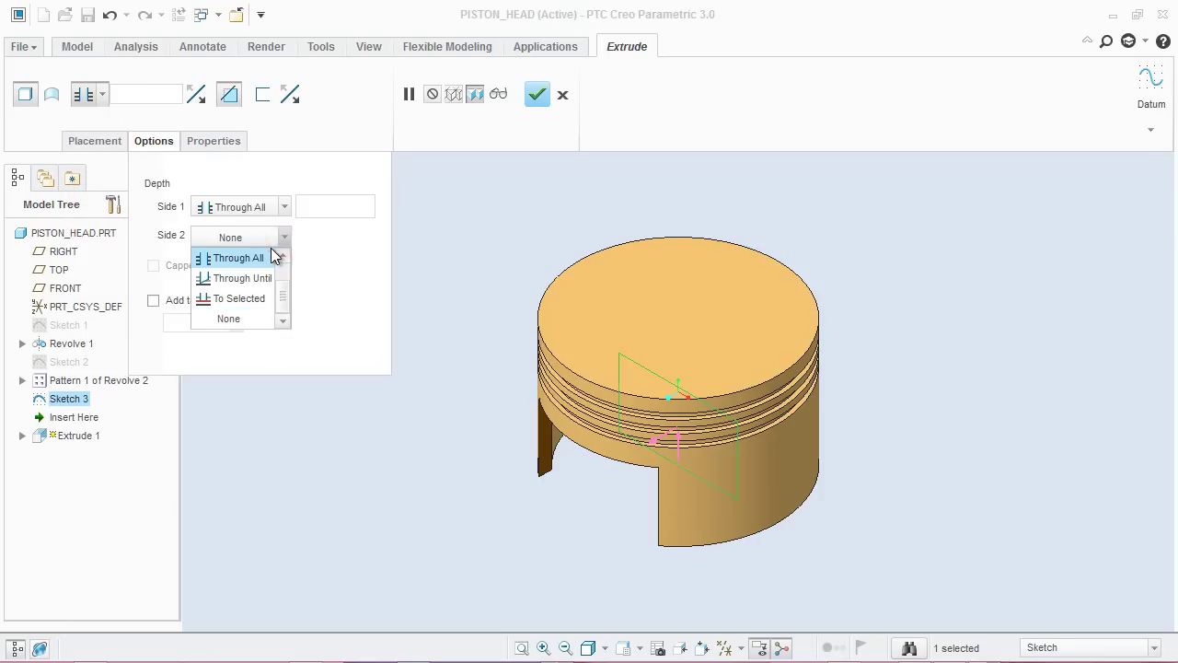
click(256, 260)
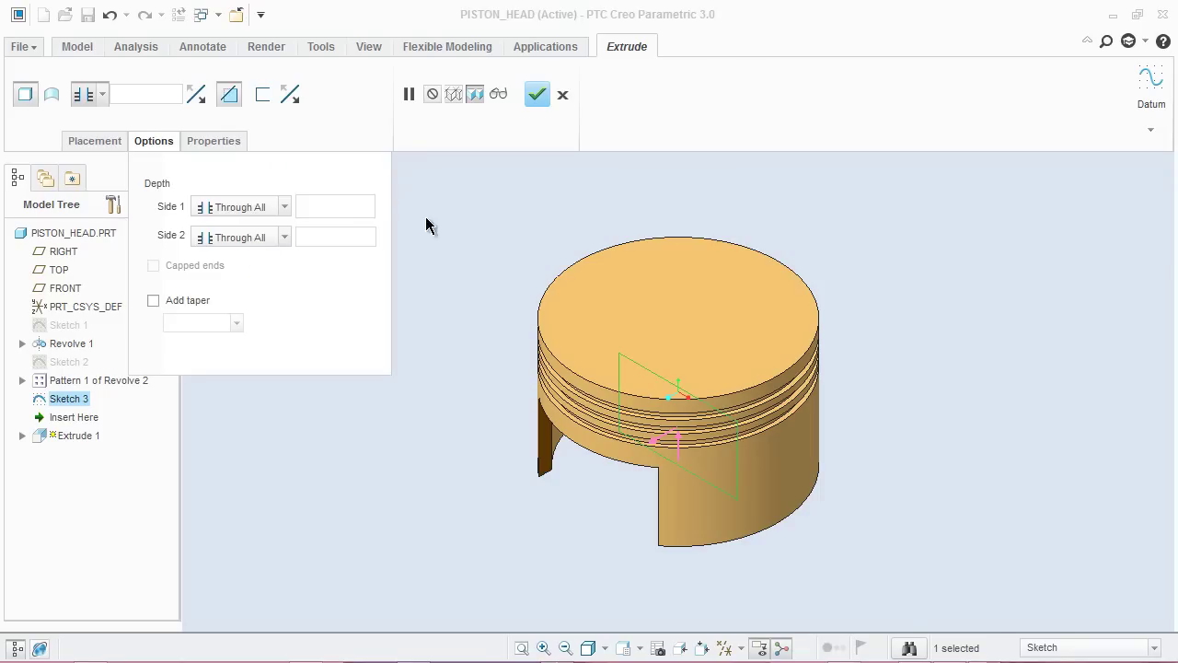
click(530, 100)
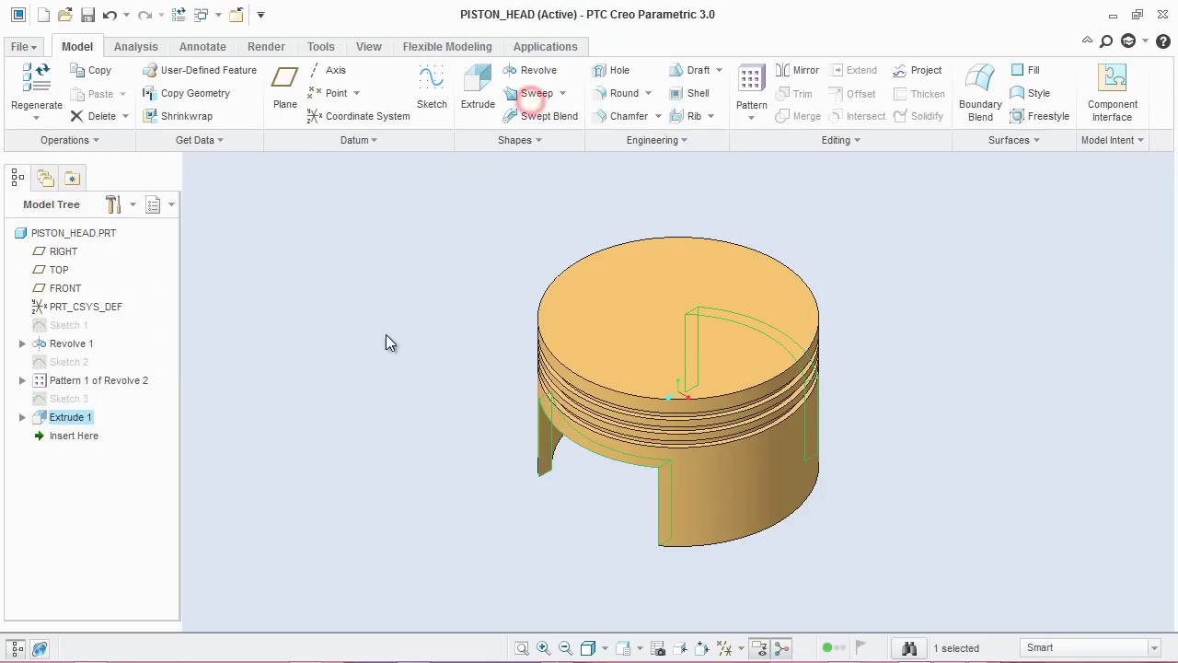
Return the piston head to its default orientation and save the part.
click(372, 379)
middle_drag(363, 393, 385, 368)
key(ctrl+d)
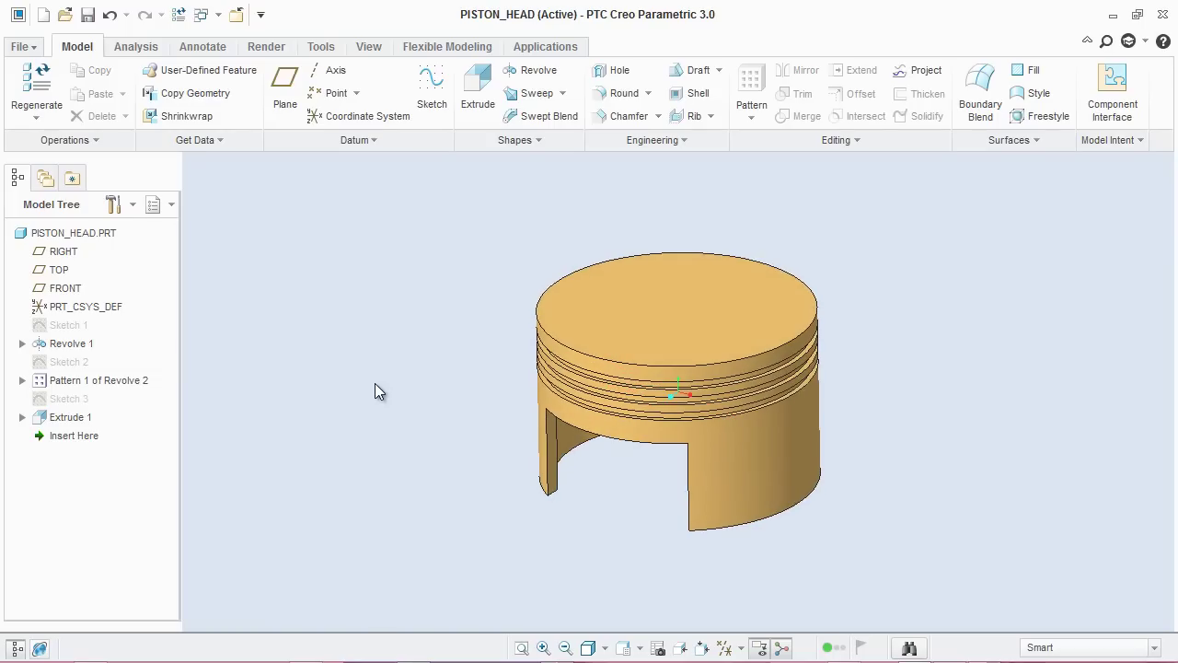
click(87, 15)
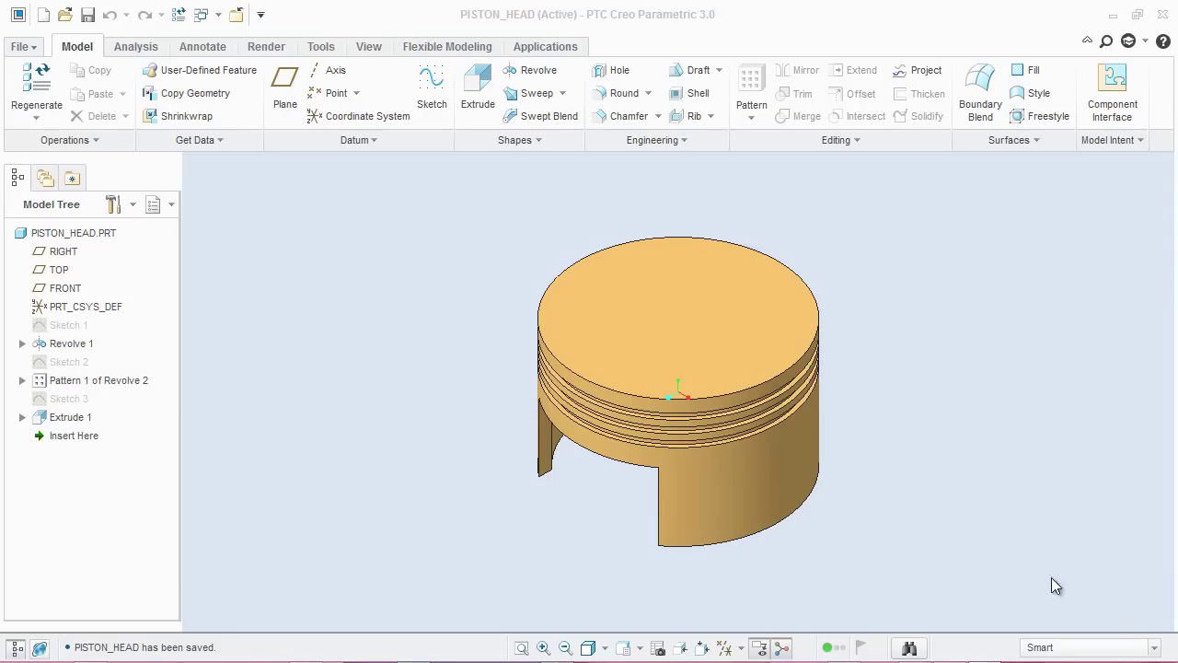
Orient the view normal to the inner circular face on the piston's underside and start a sketch on that face.
mouse_move(844, 532)
middle_down()
mouse_move(779, 387)
mouse_move(812, 399)
middle_up()
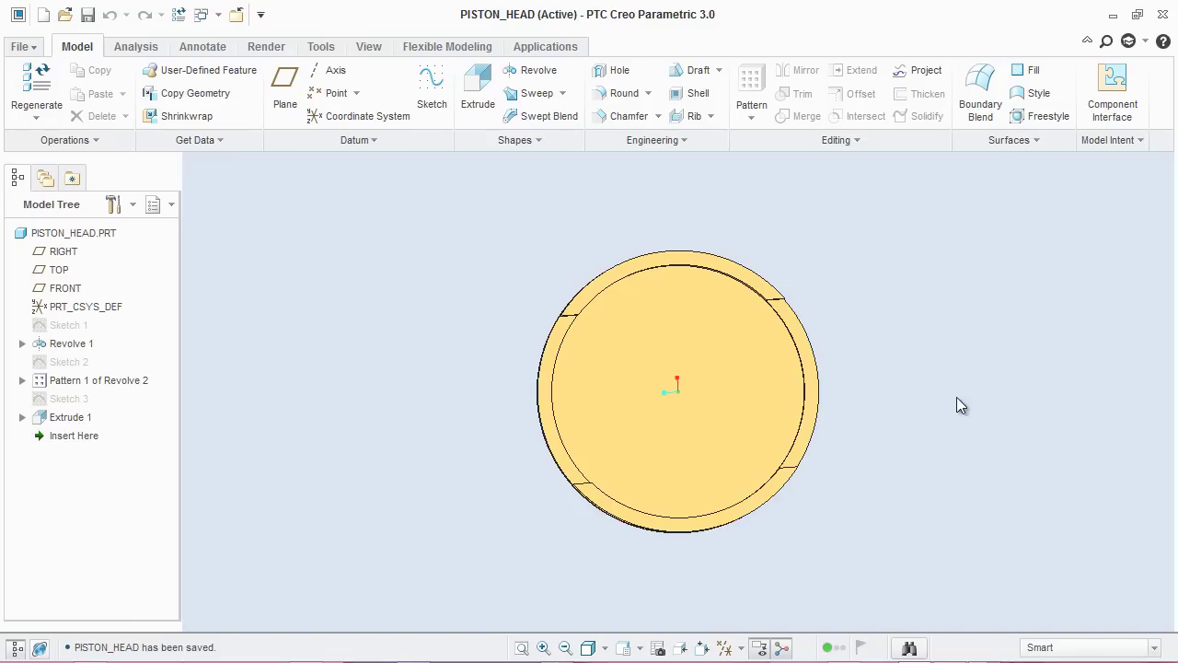
click(680, 648)
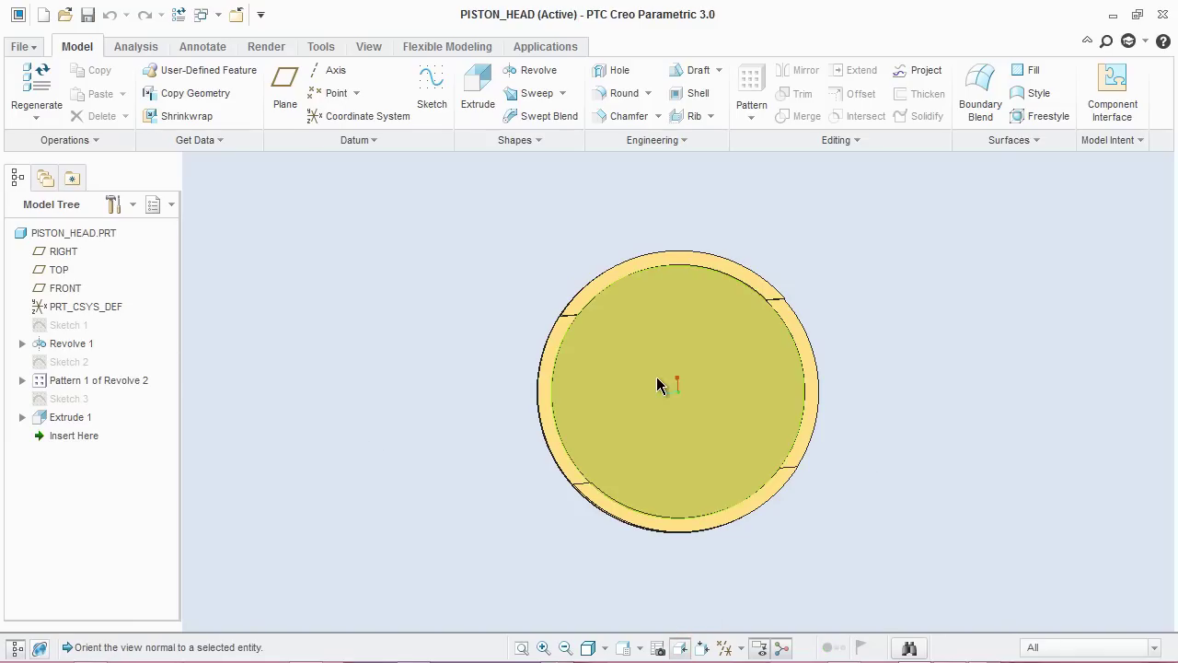
click(657, 384)
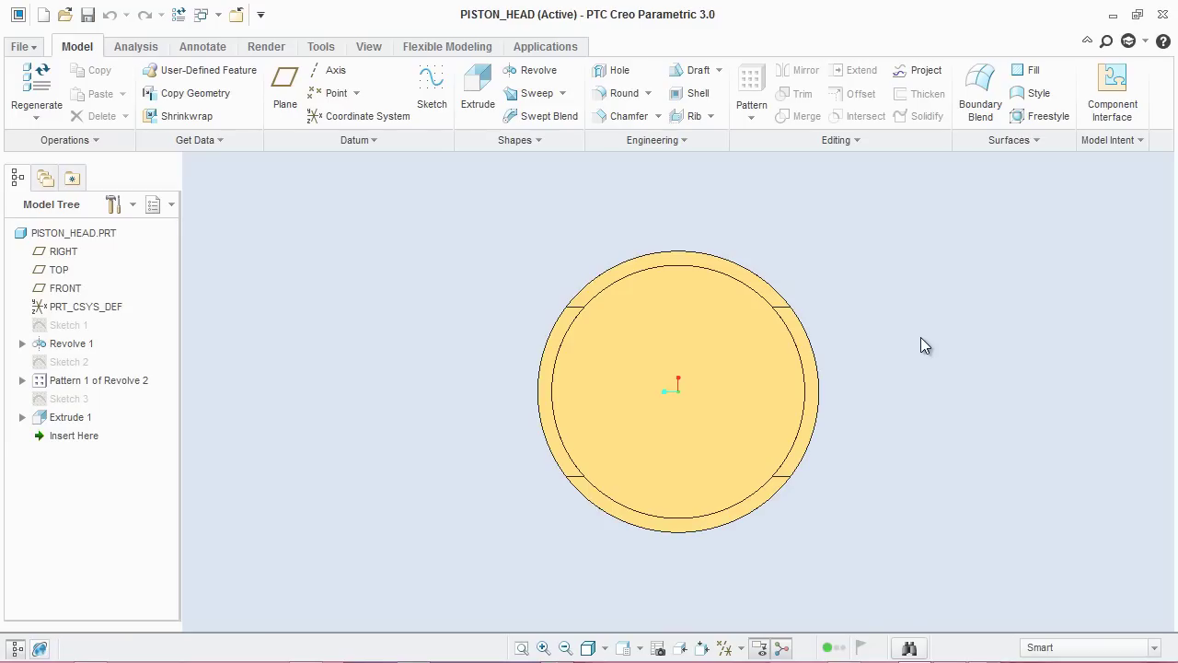
click(432, 84)
click(727, 374)
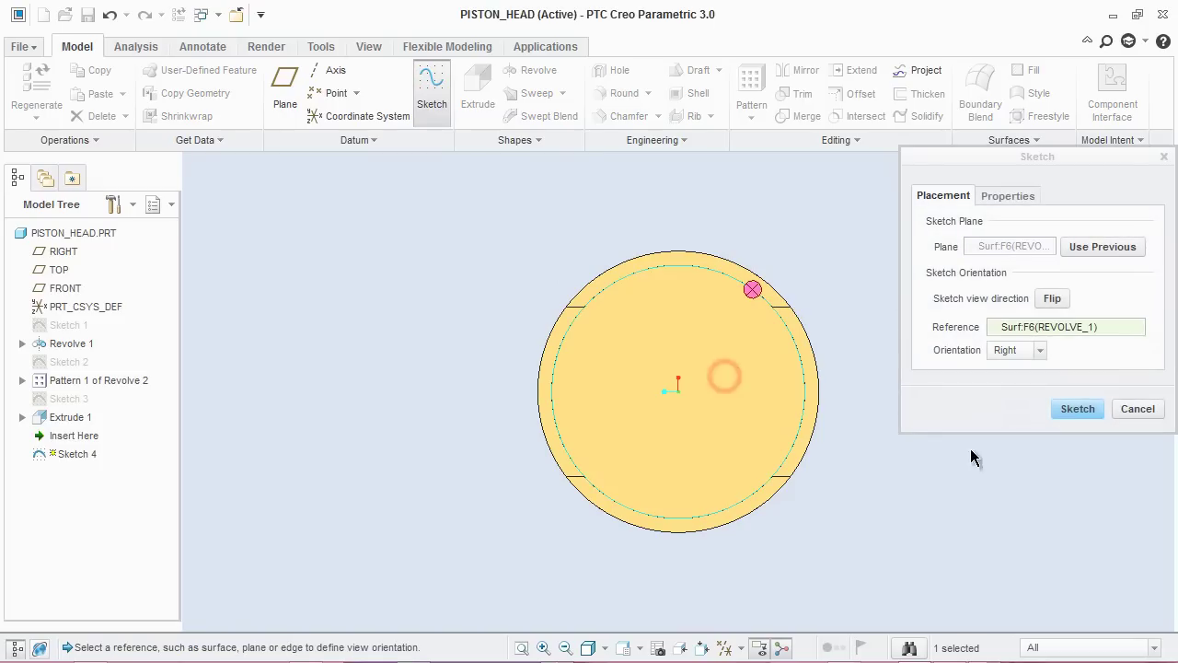
click(1074, 411)
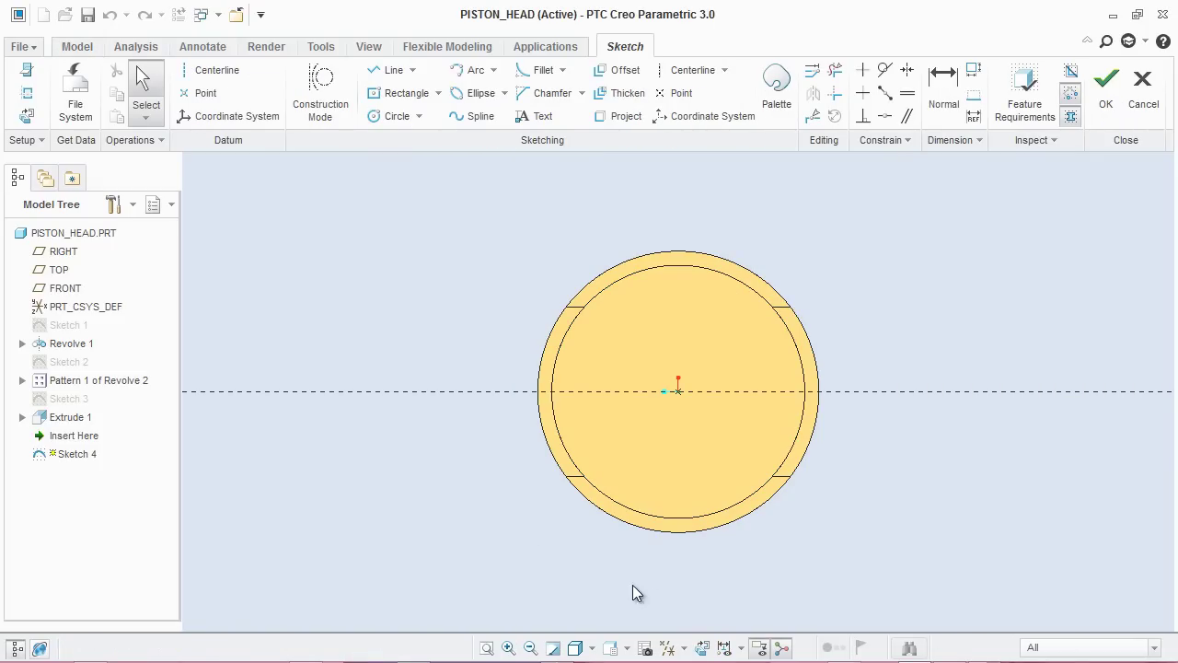
Show the datum planes and add the vertical datum plane through the piston's centre as a sketch reference.
click(682, 647)
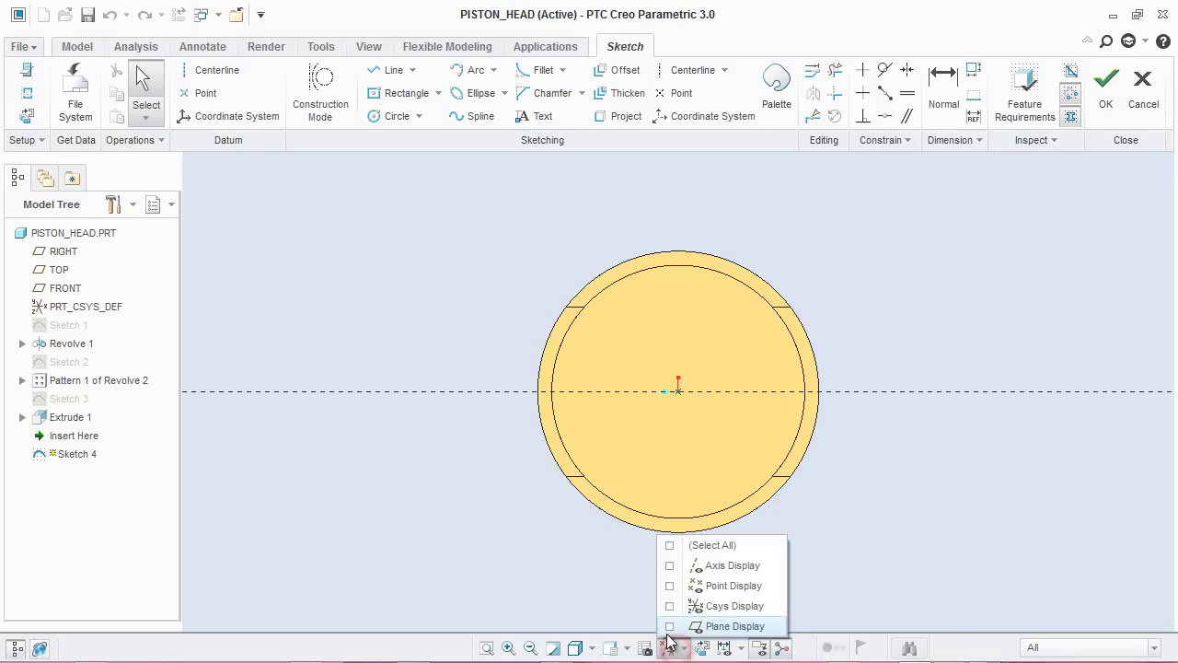
click(669, 627)
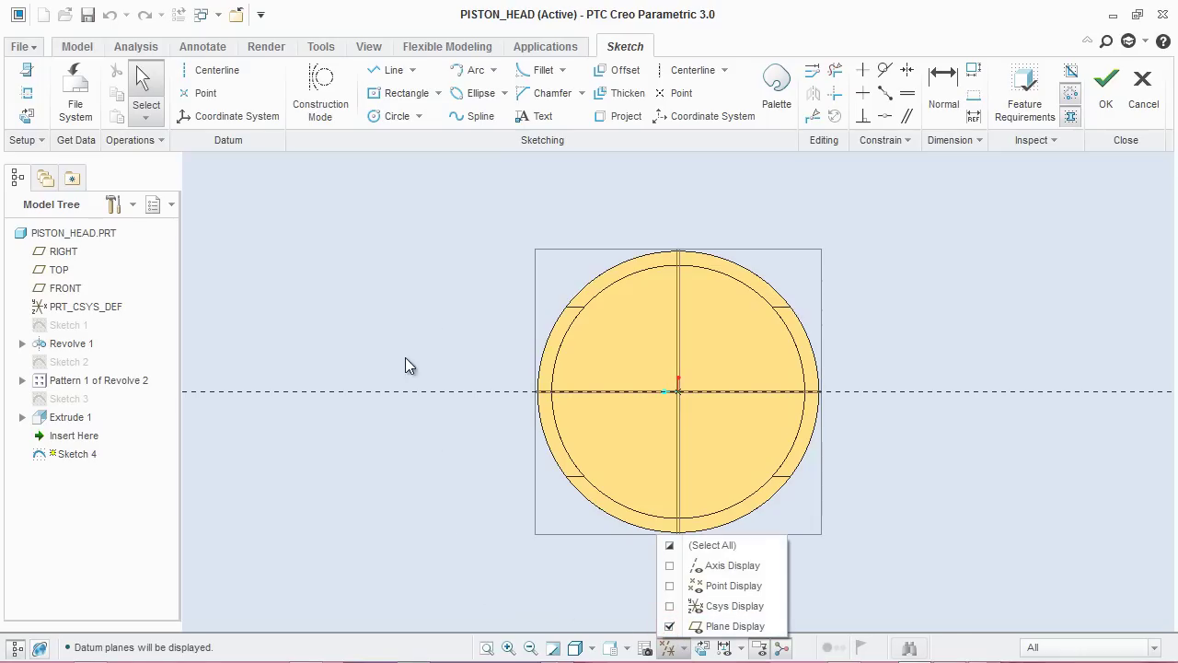
click(265, 232)
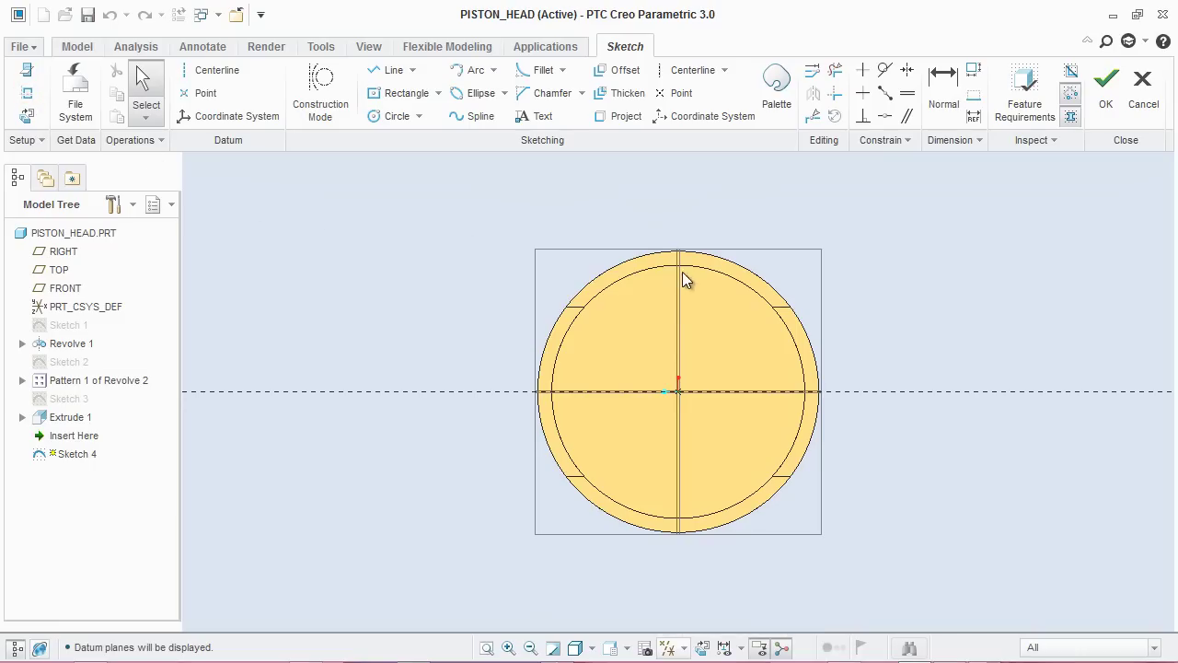
click(27, 93)
click(679, 291)
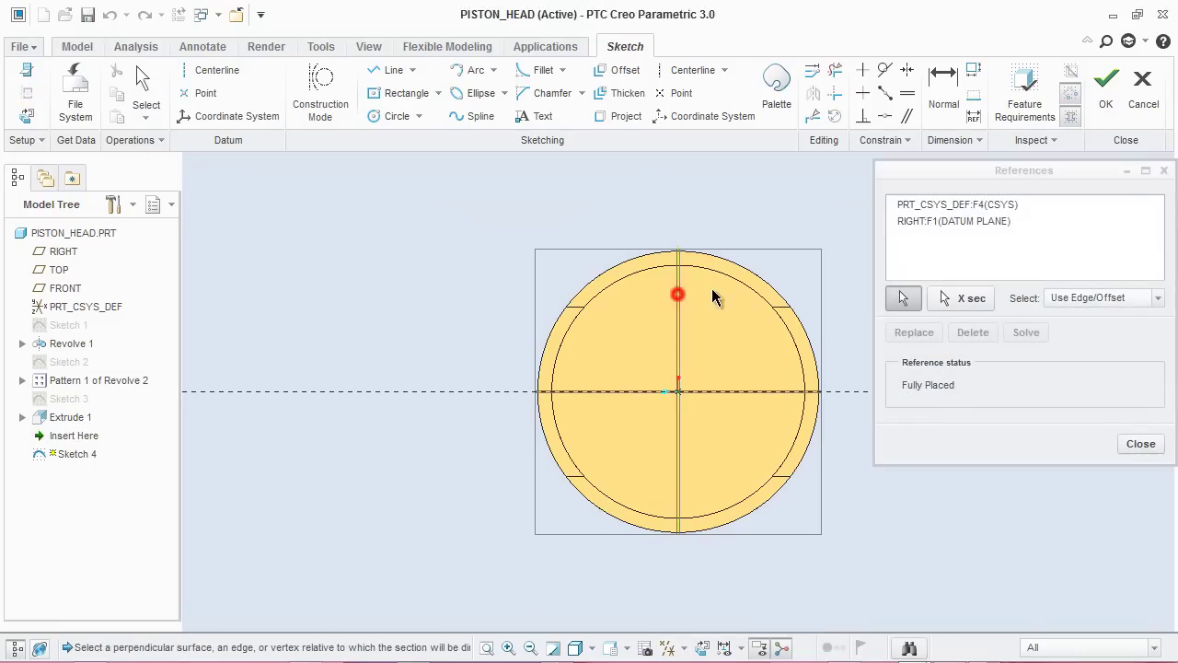
click(1139, 444)
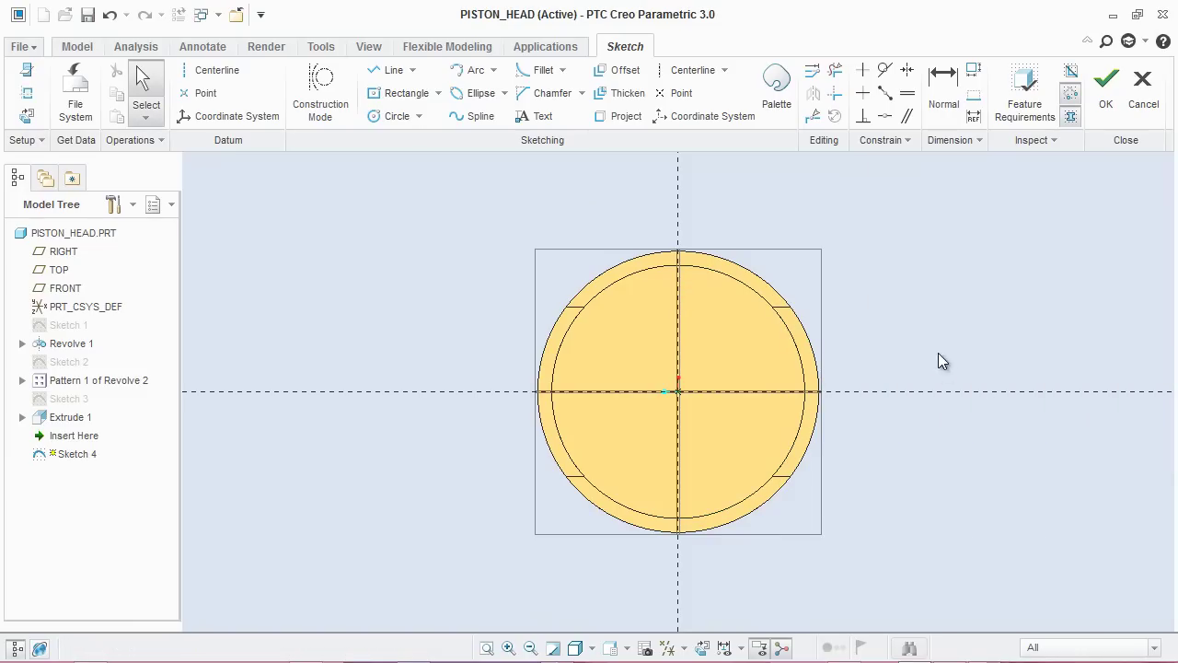
Hide the datum planes and sketch a center rectangle about 26.6 mm wide and 60.3 mm high on the horizontal reference, left of the vertical one.
click(681, 647)
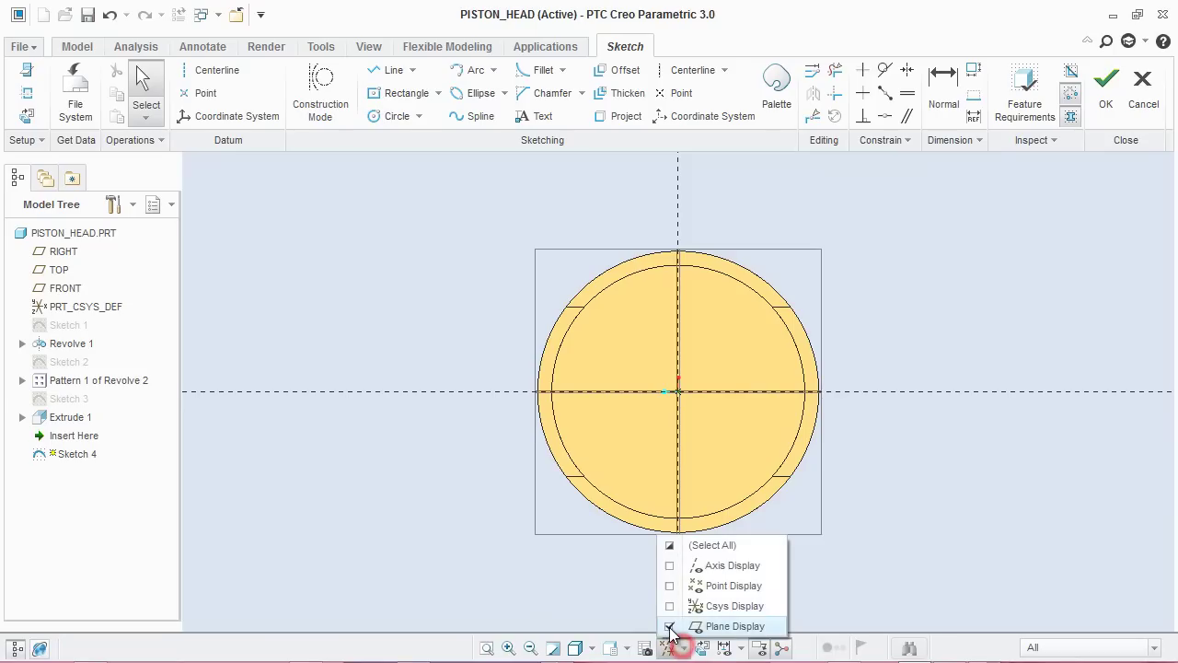
click(669, 628)
click(876, 575)
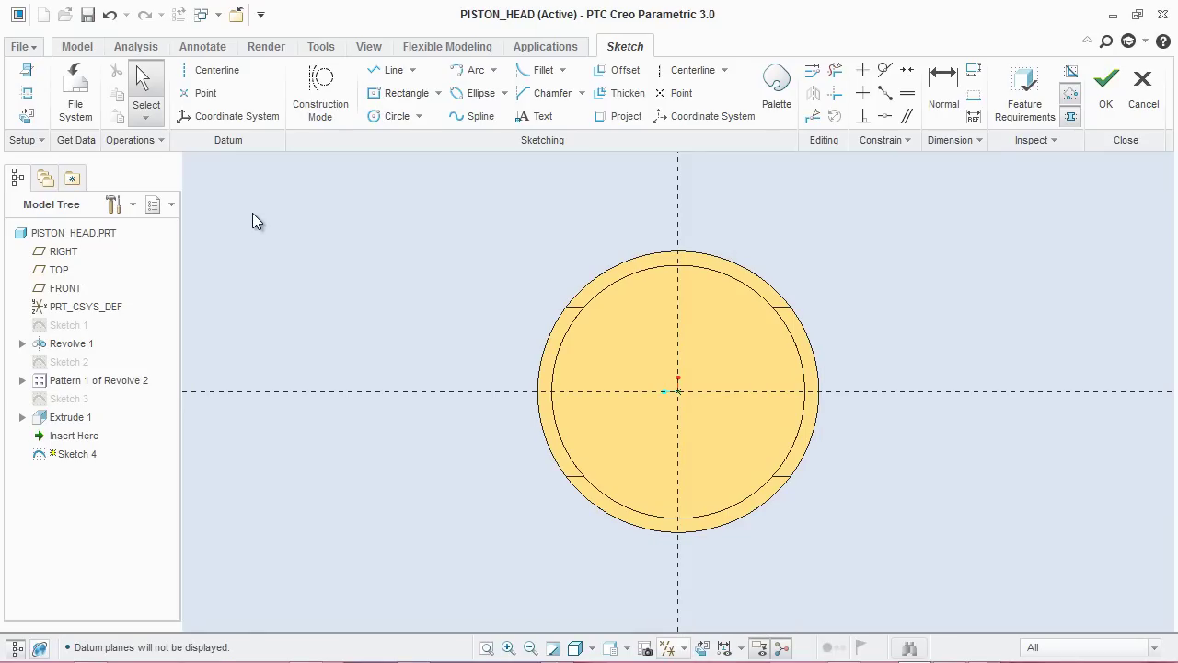
click(391, 93)
click(608, 392)
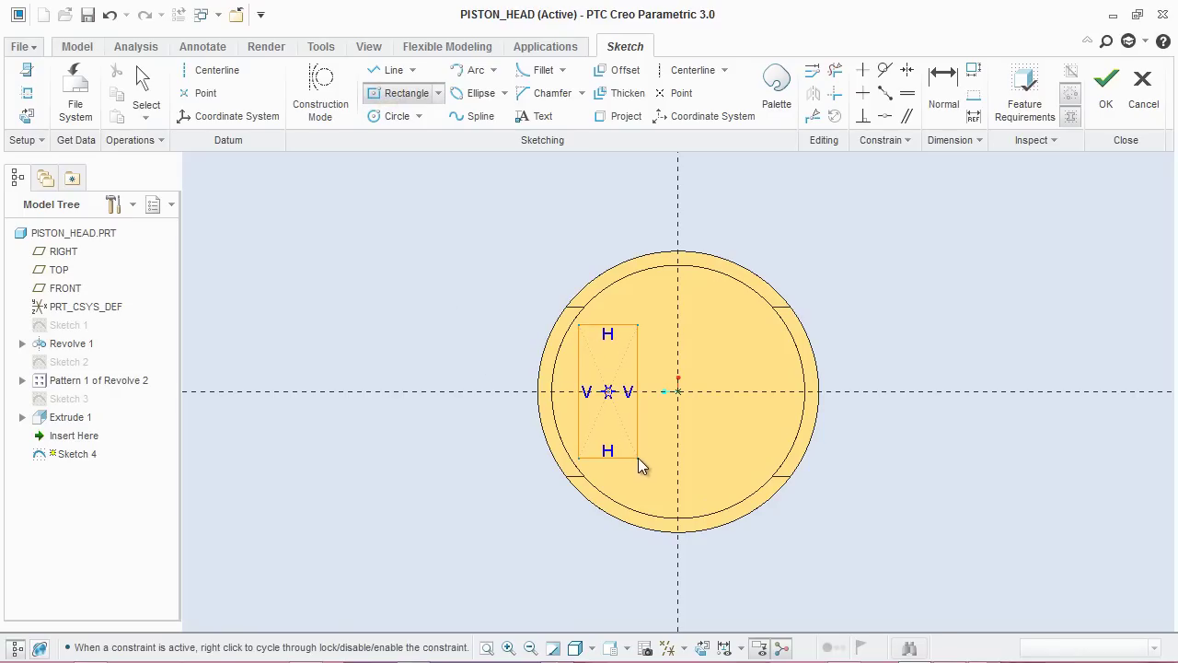
click(638, 457)
middle_click(879, 363)
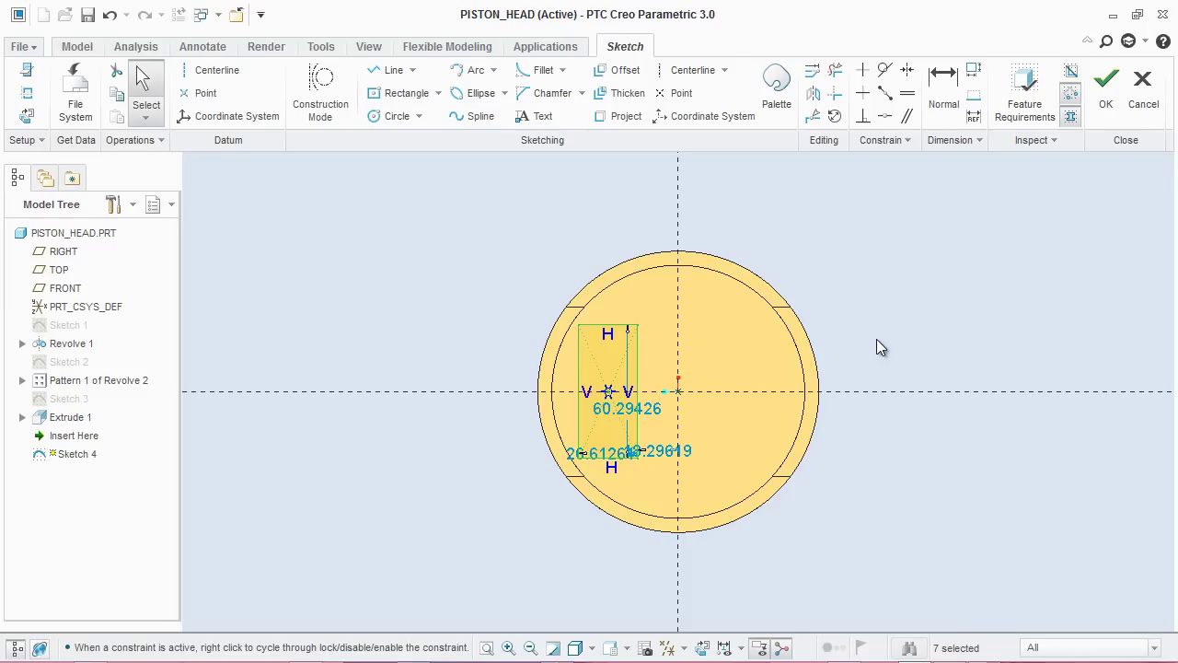
Set the rectangle's height to 50.8 mm, placing its dimension clear of the rectangle.
drag(638, 413, 741, 373)
double_click(742, 373)
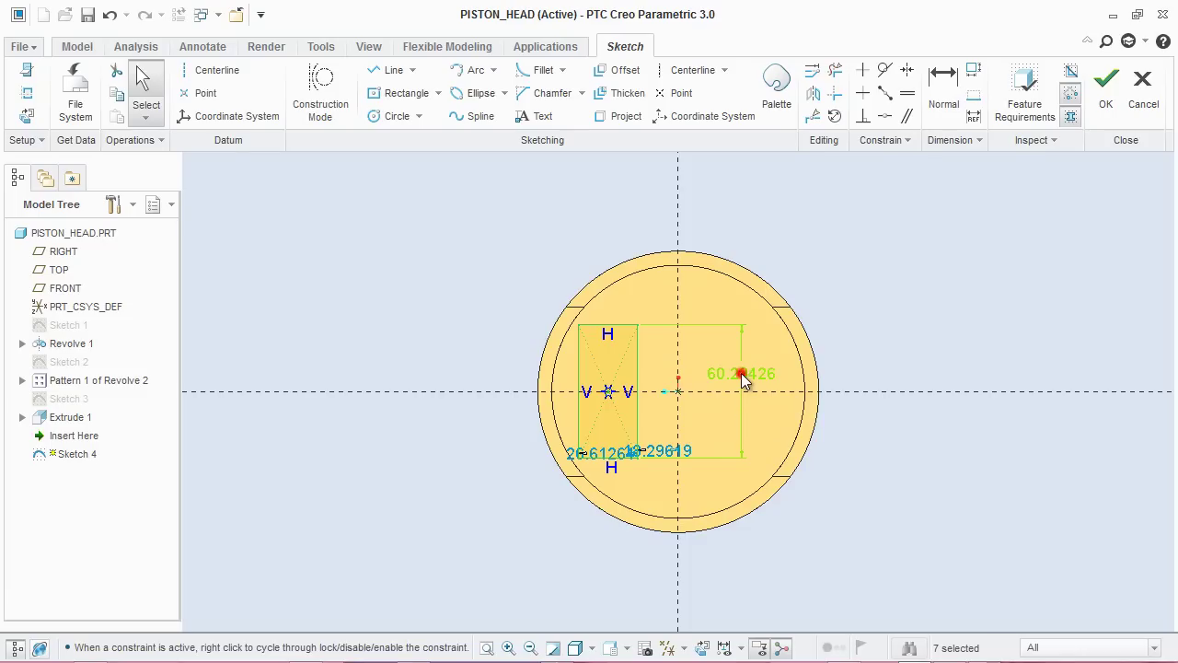
text(50)
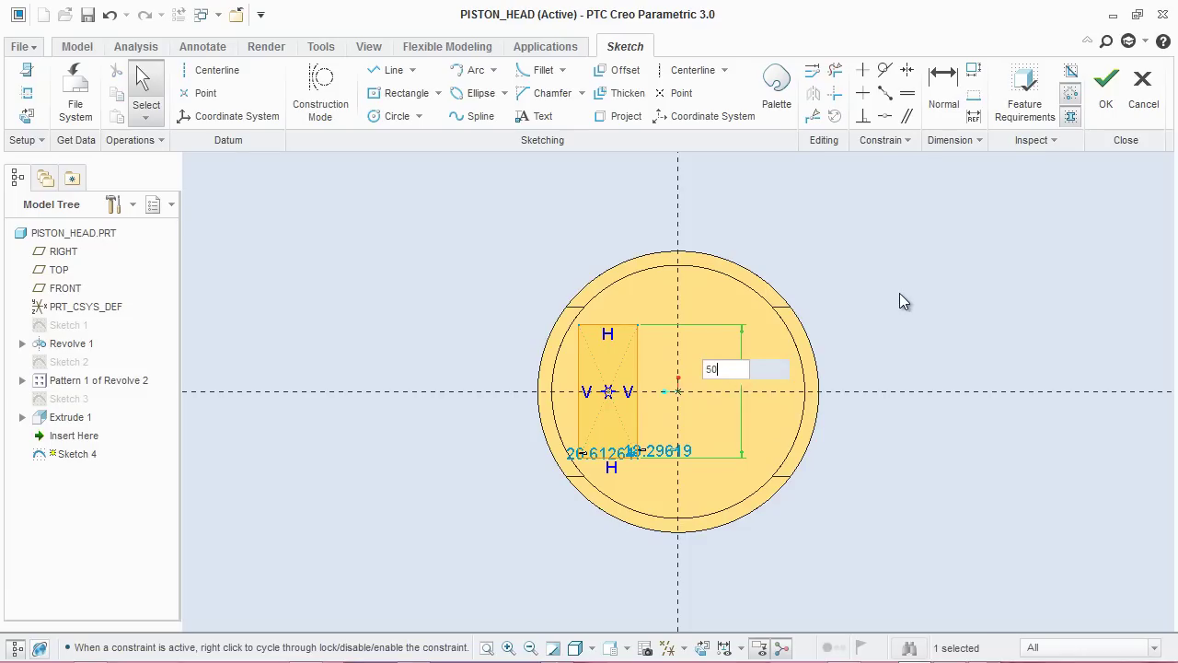
text(.8)
key(Return)
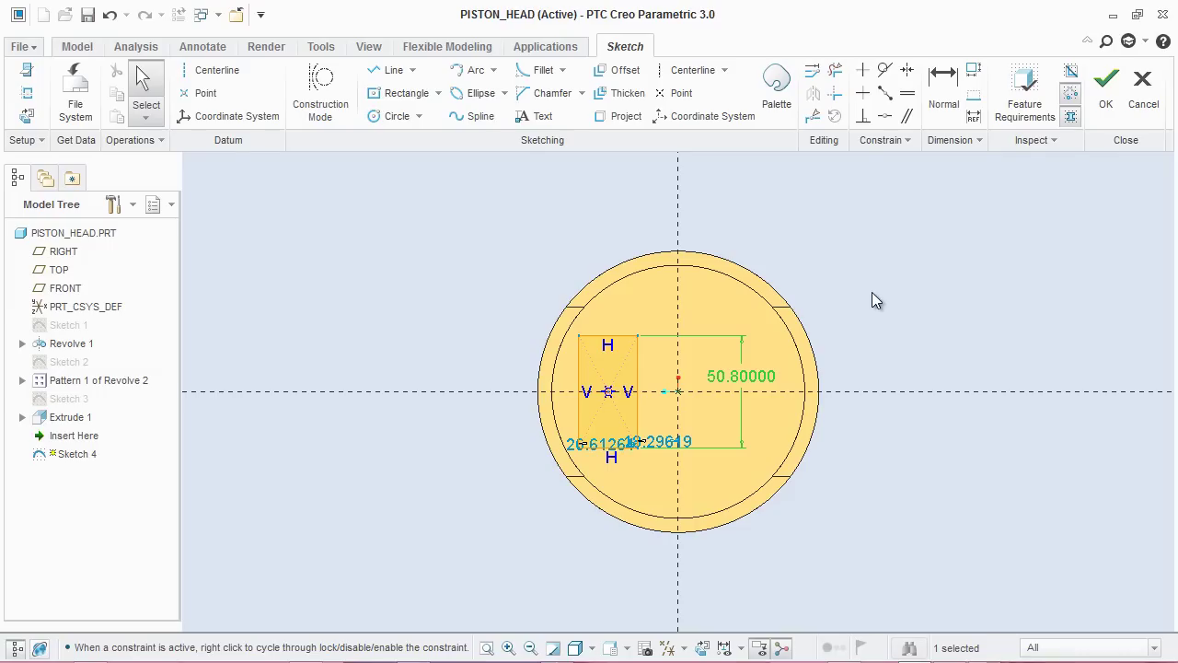
Set the distance from the vertical reference to the rectangle's nearer vertical side to 15.88 mm.
drag(654, 441, 666, 421)
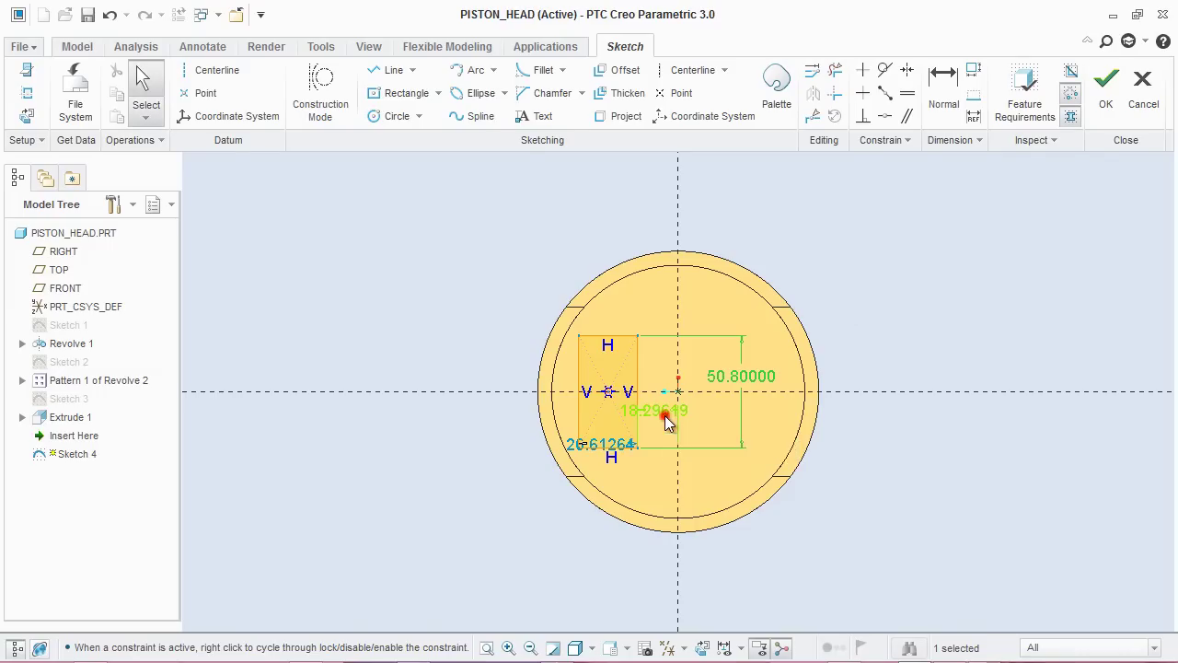
double_click(665, 416)
text(15)
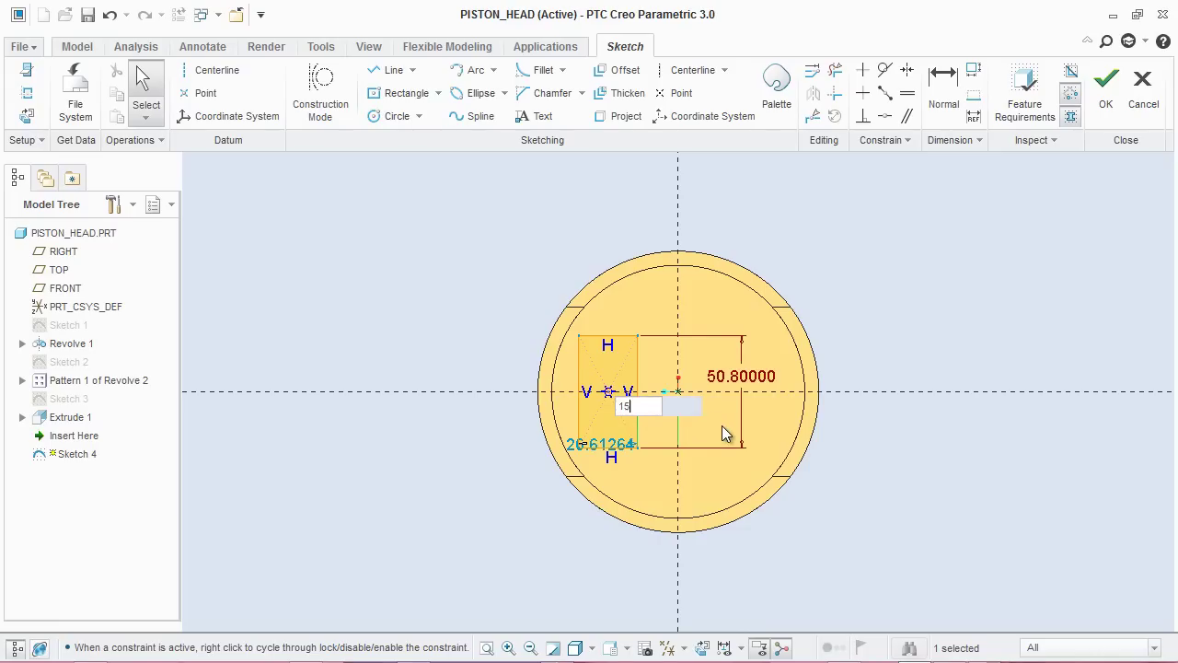
text(.68)
key(Return)
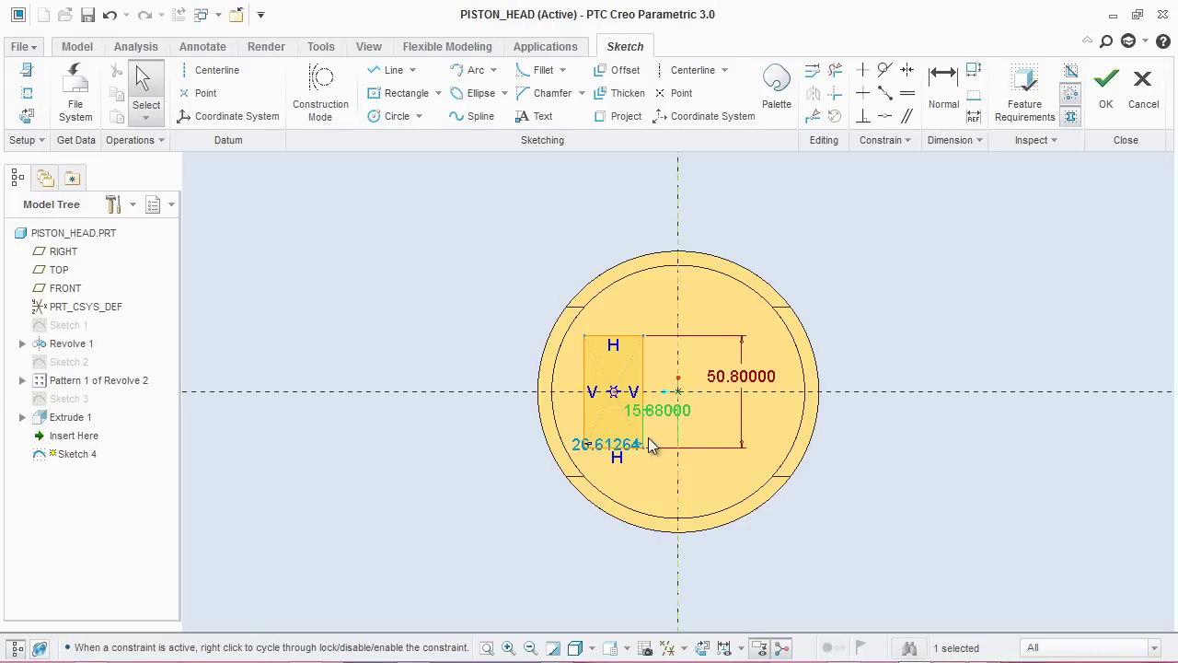
Set the rectangle's width to 19 mm and finish the sketch.
drag(605, 442, 621, 477)
double_click(621, 477)
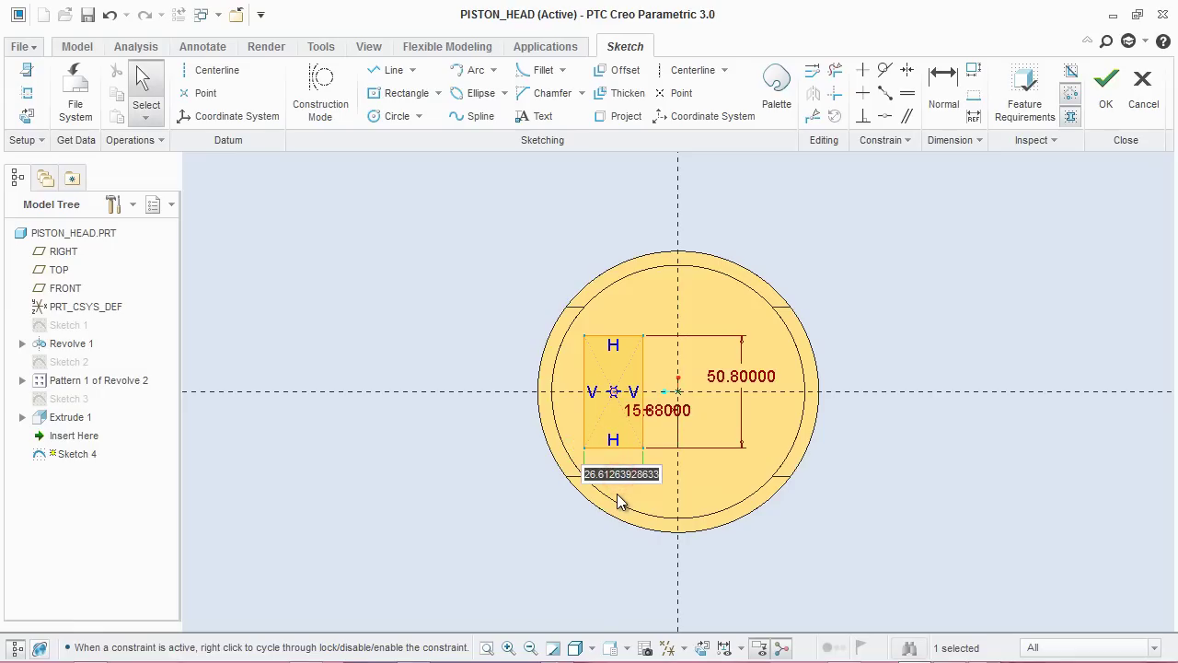
text(19)
key(Return)
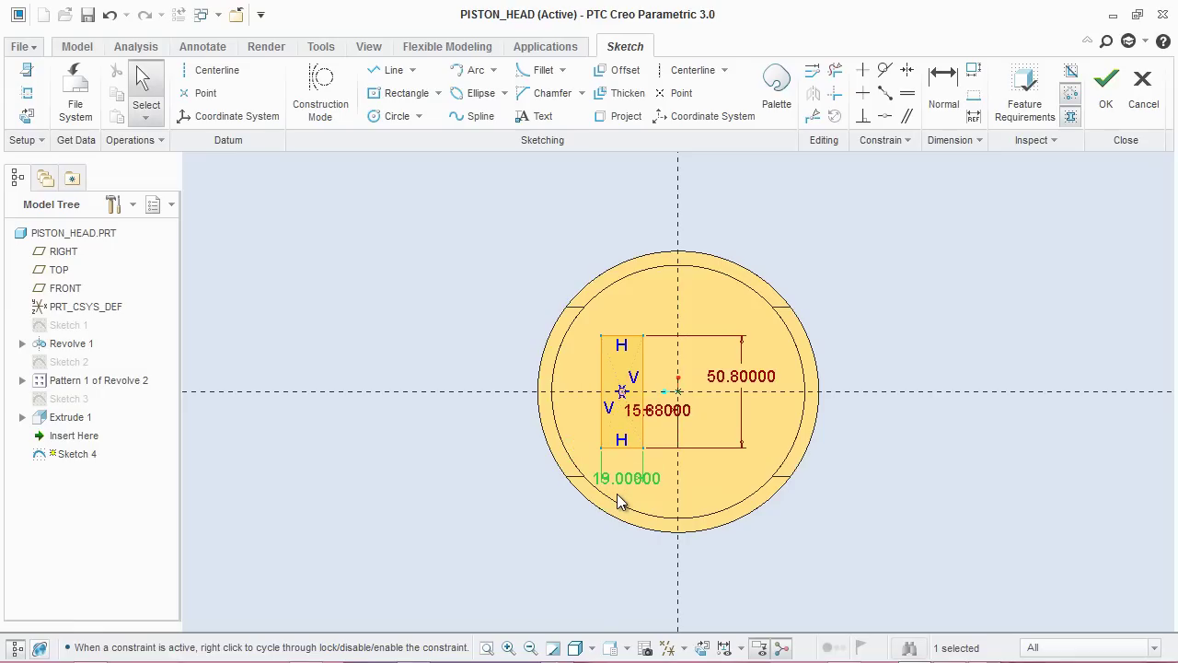
click(853, 486)
click(1106, 90)
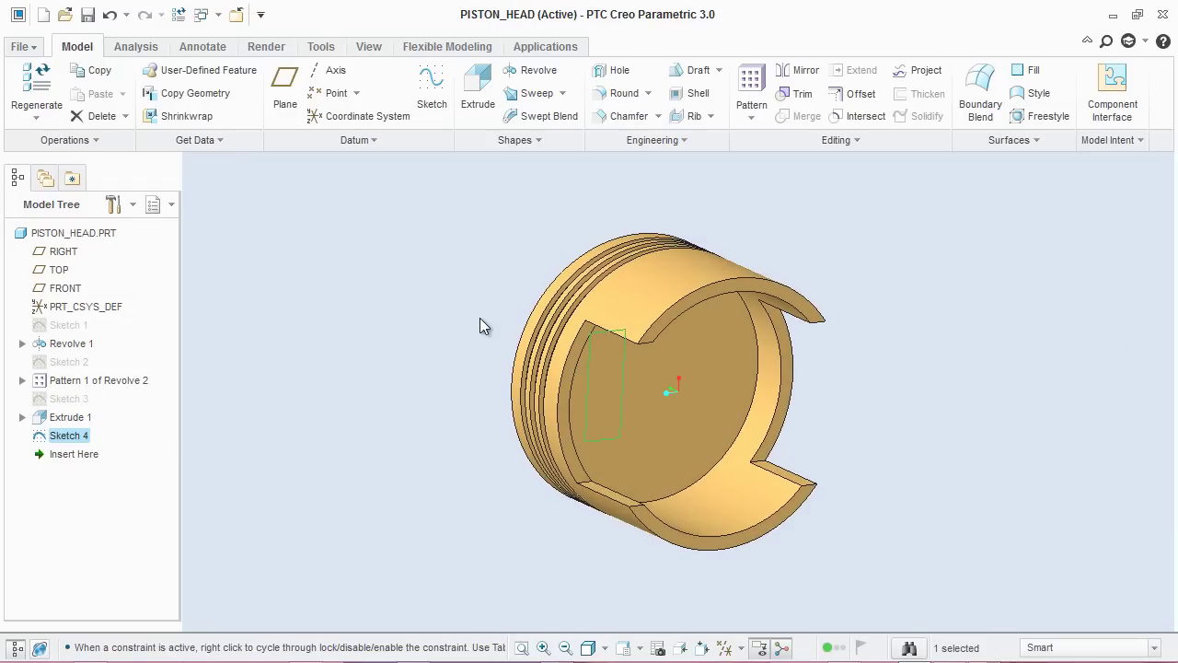
Extrude the rectangle sketch 63.5 mm as a solid boss on the piston's inner underside face.
click(478, 92)
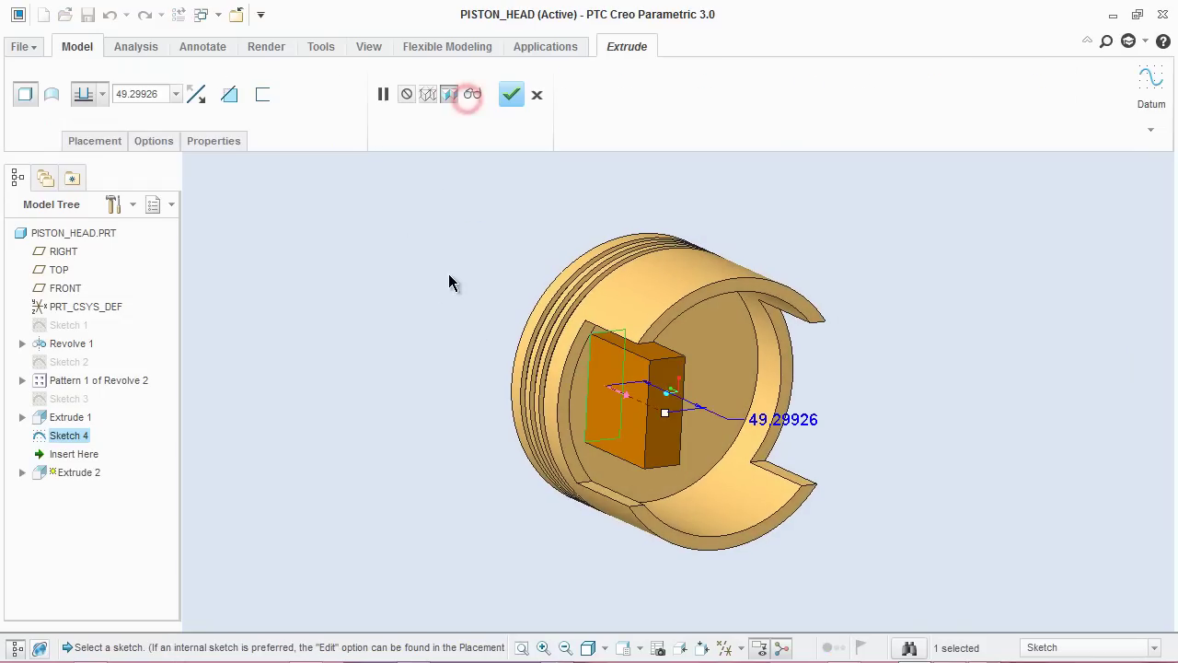
double_click(806, 419)
text(63.)
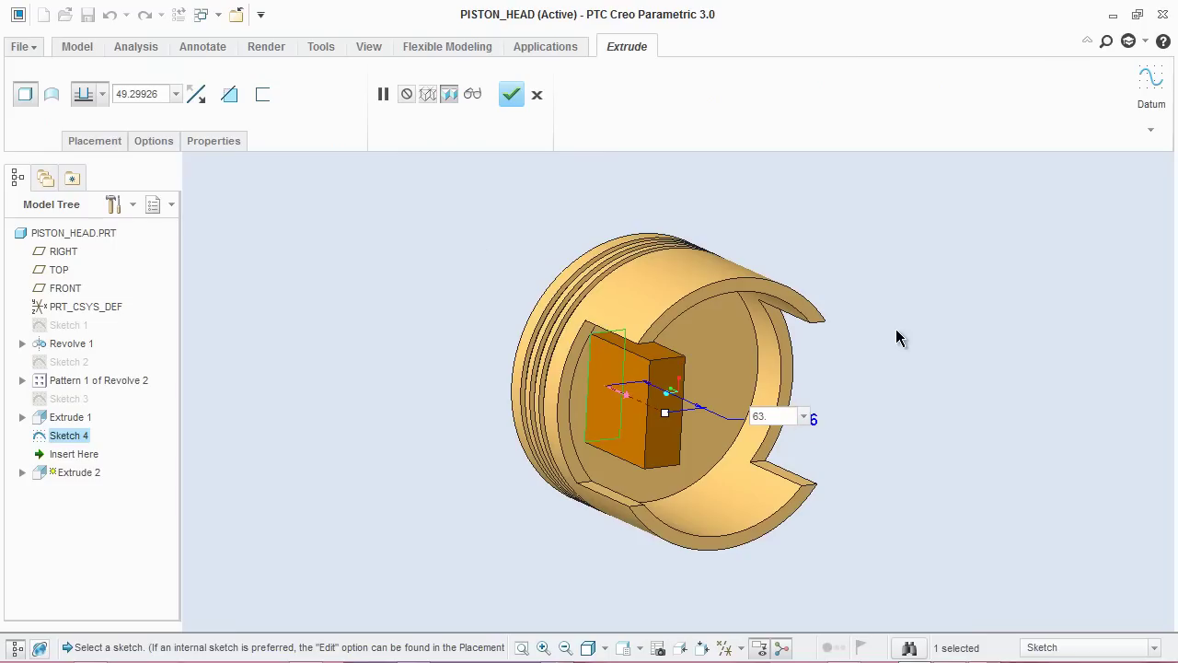
text(5)
key(Return)
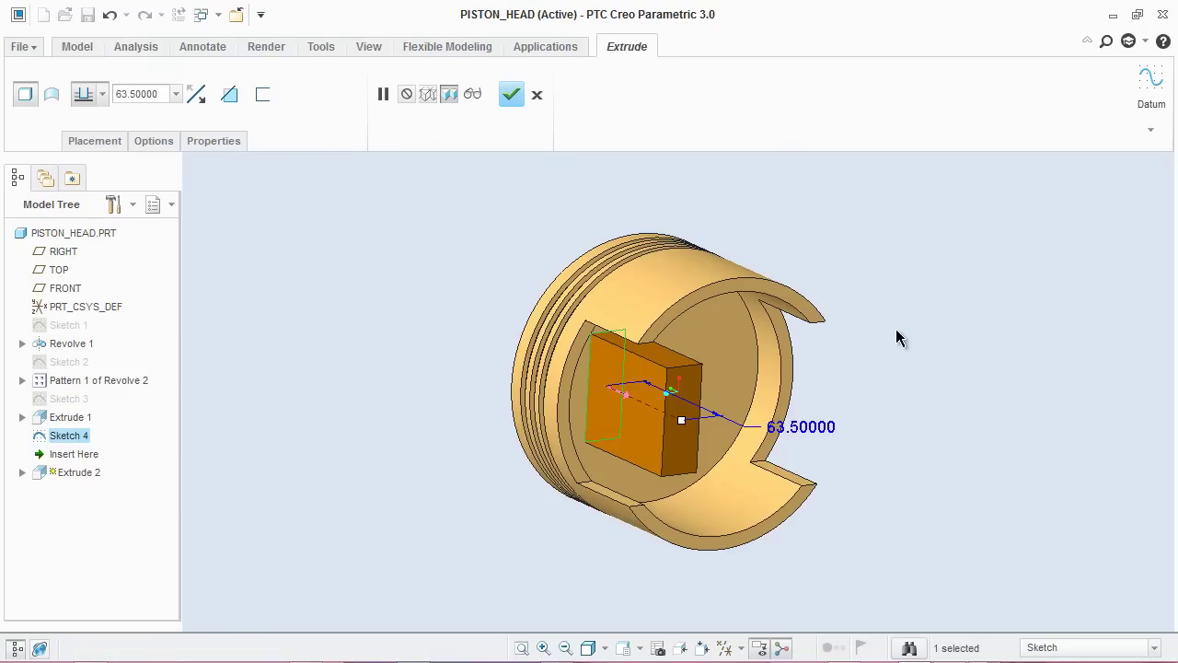
click(511, 93)
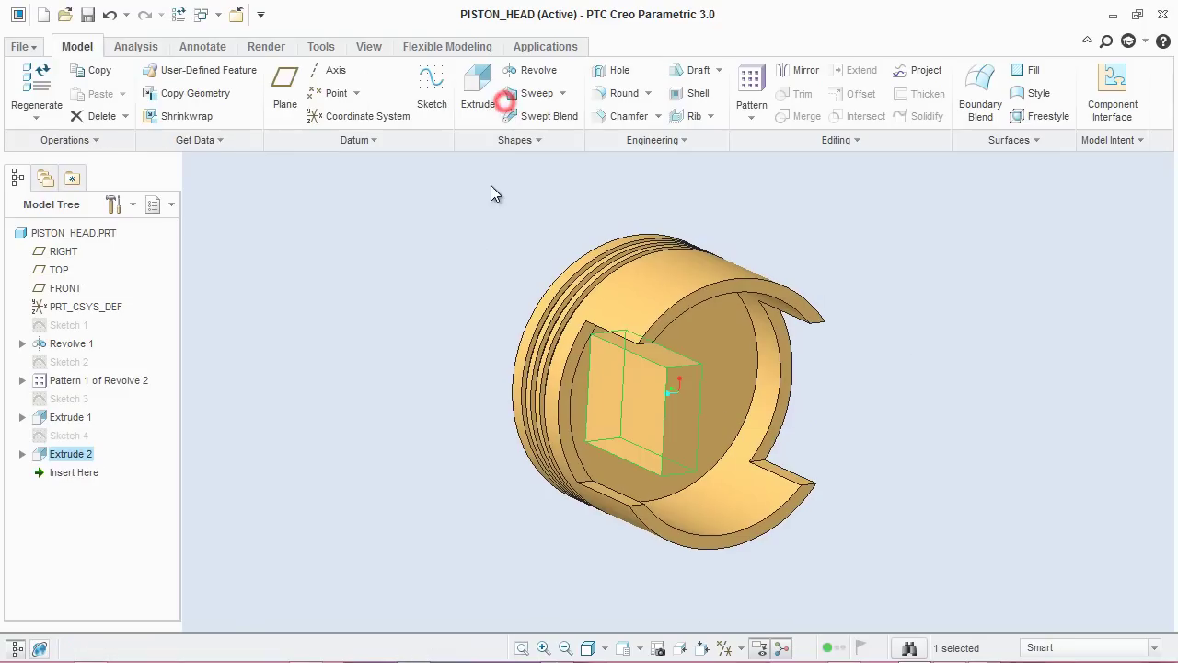
click(419, 264)
Show the datum planes and mirror the rectangular boss, Extrude 2, about the FRONT plane.
mouse_move(418, 258)
middle_down()
mouse_move(401, 276)
mouse_move(404, 265)
middle_up()
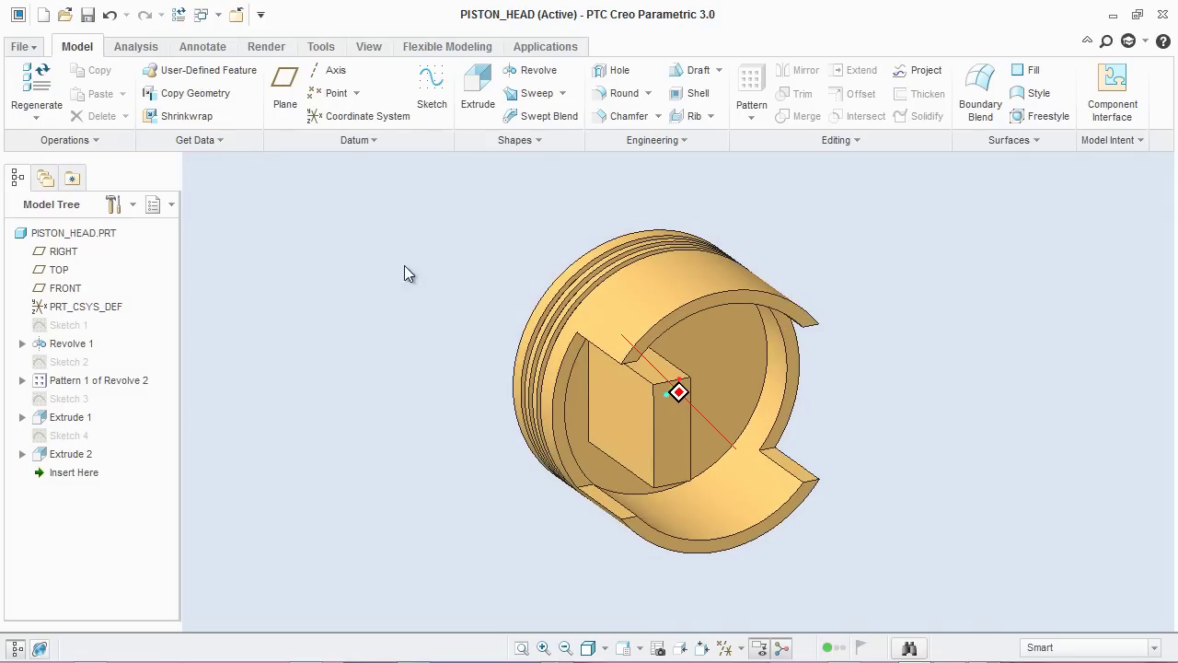
click(83, 454)
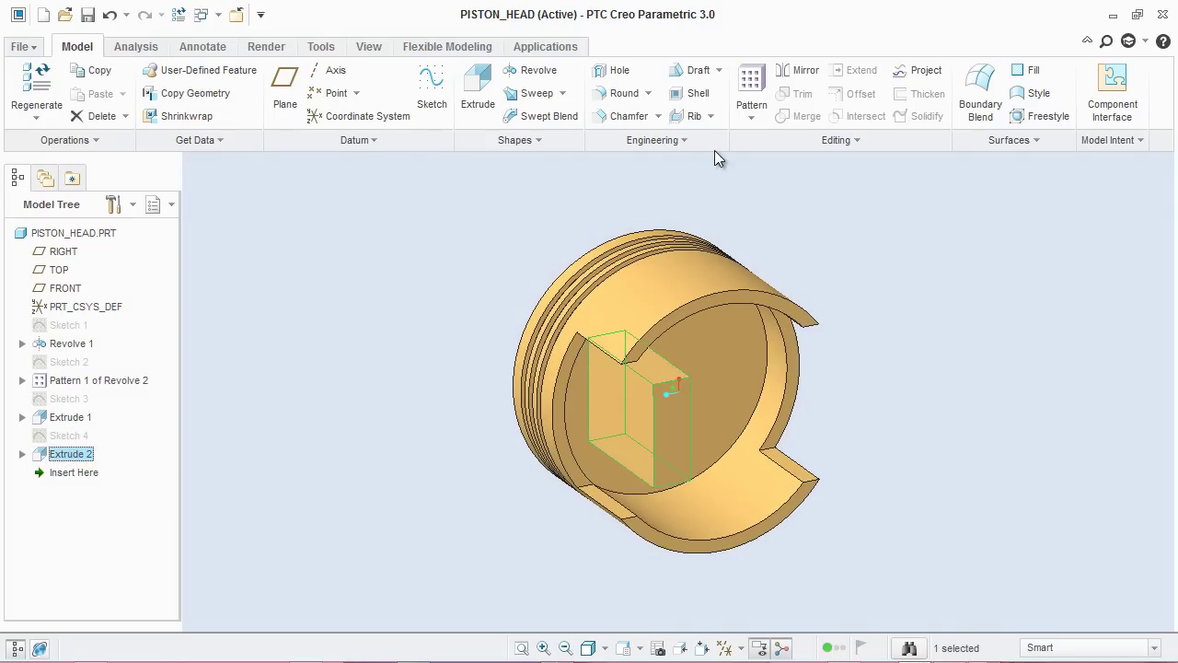
click(789, 71)
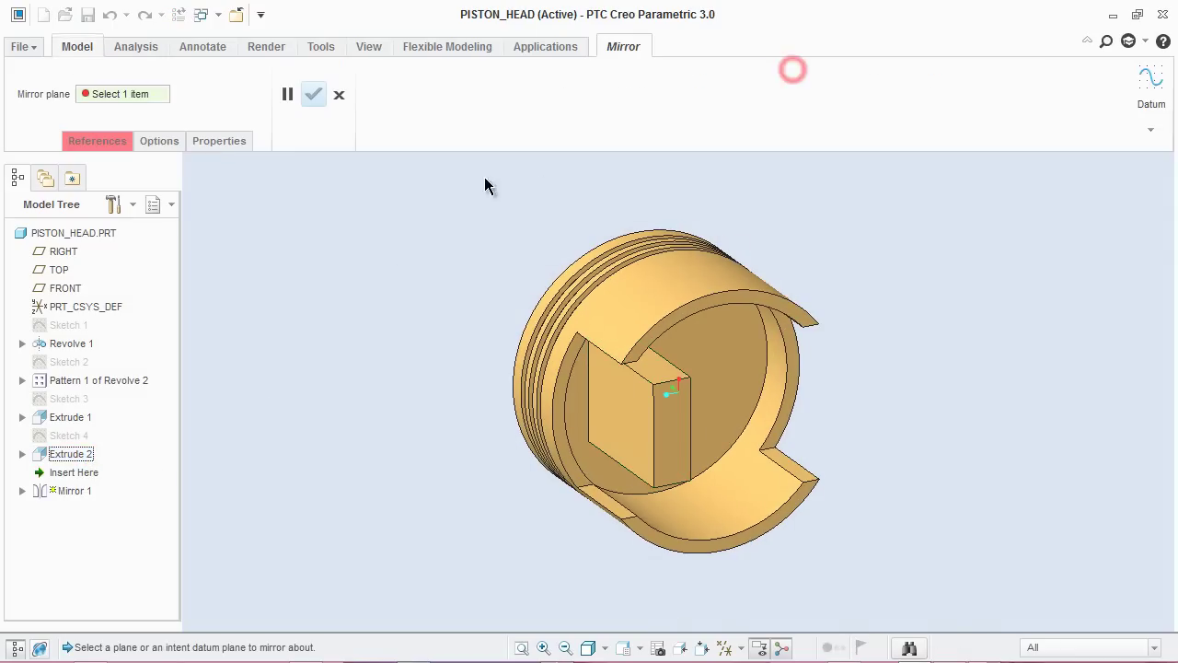
click(727, 649)
click(727, 626)
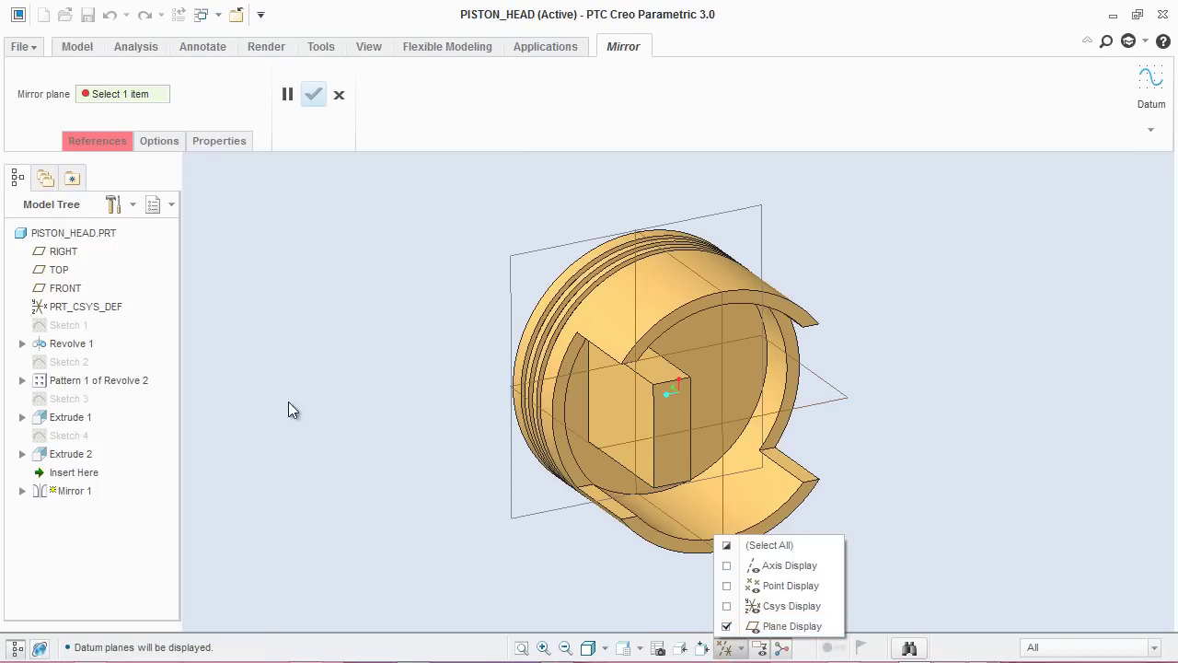
click(119, 96)
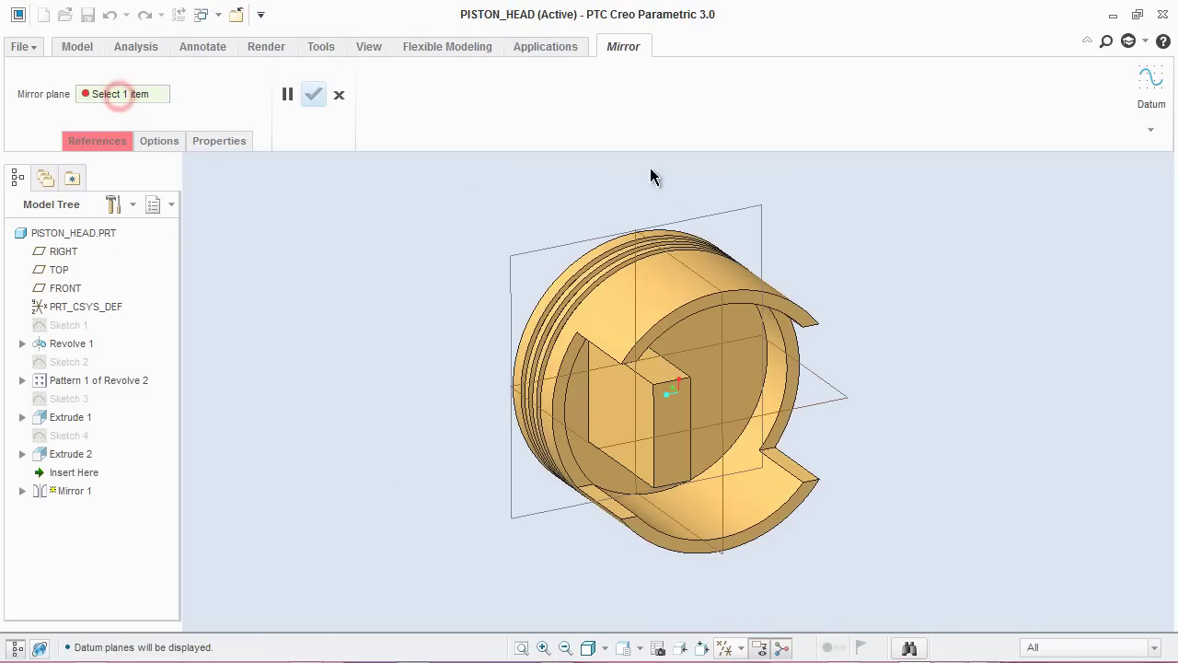
click(695, 279)
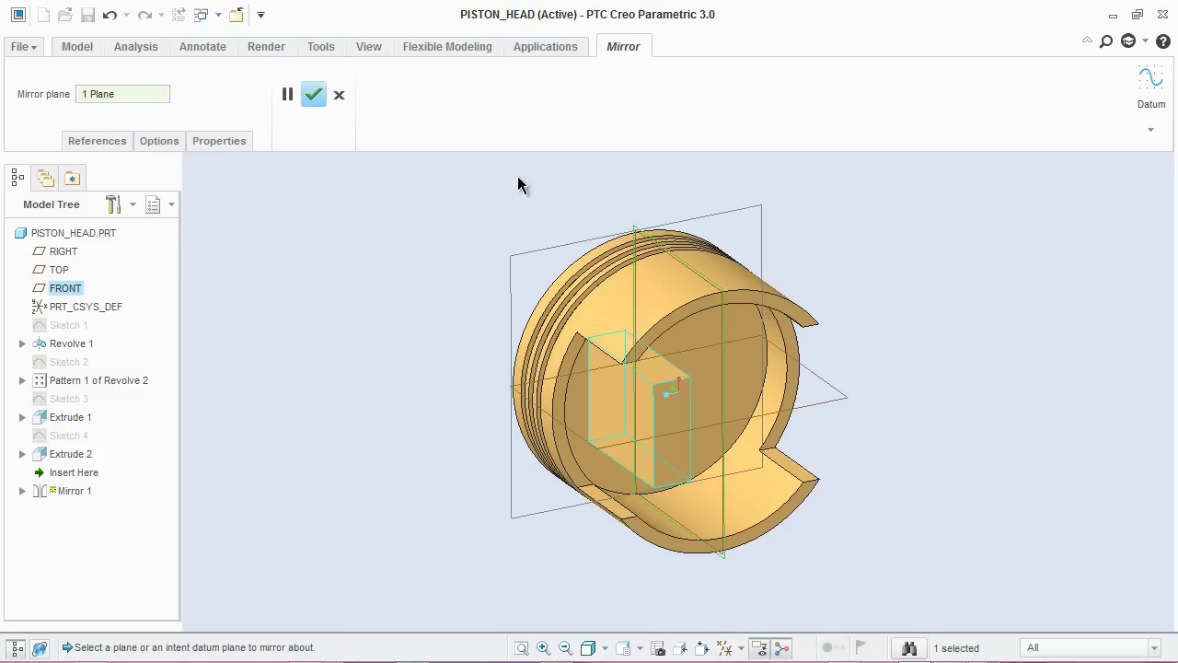
click(314, 94)
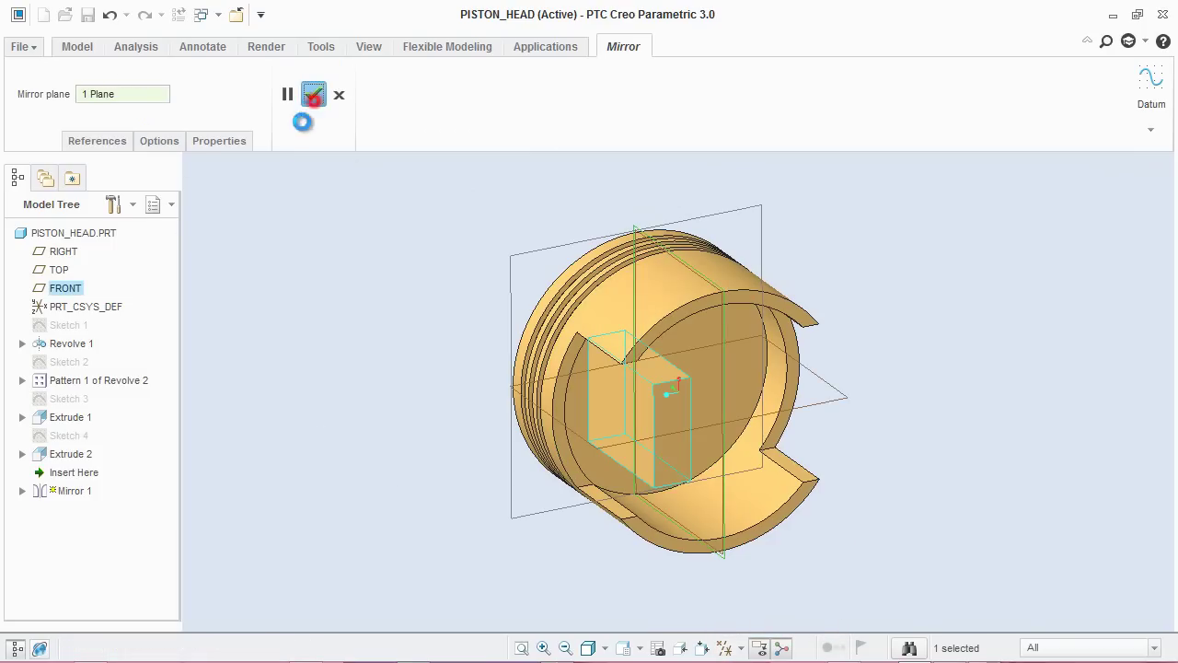
click(316, 297)
Hide the datum planes, return the piston head to its default orientation and save the part.
click(729, 646)
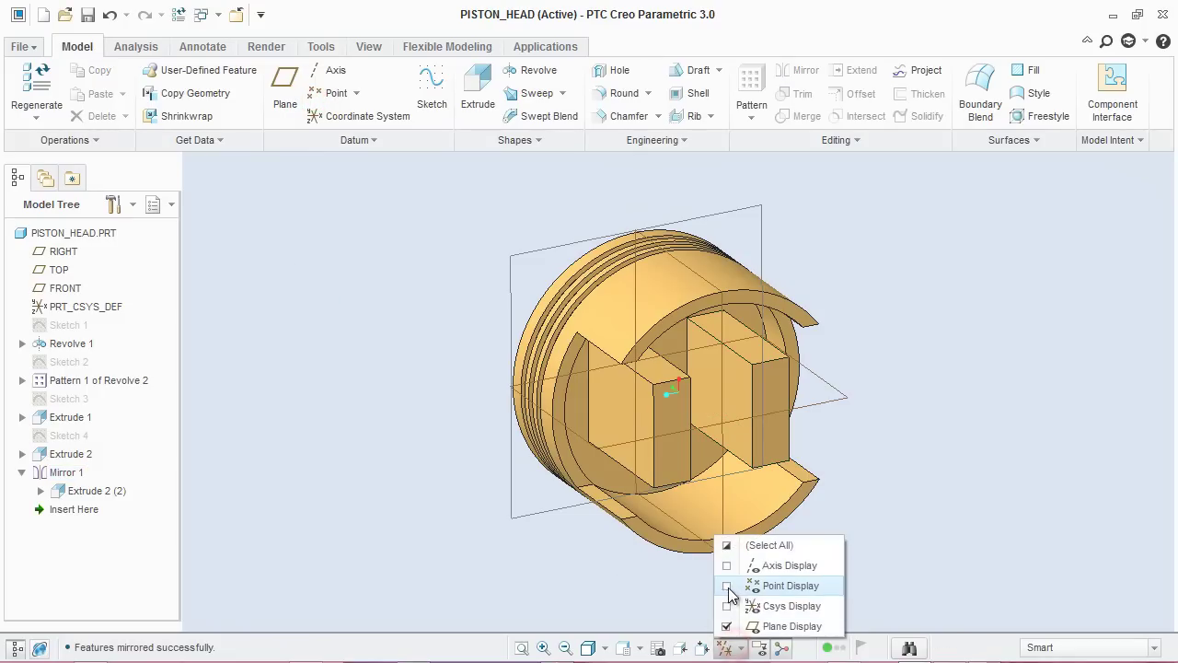
click(727, 626)
middle_drag(541, 592, 469, 527)
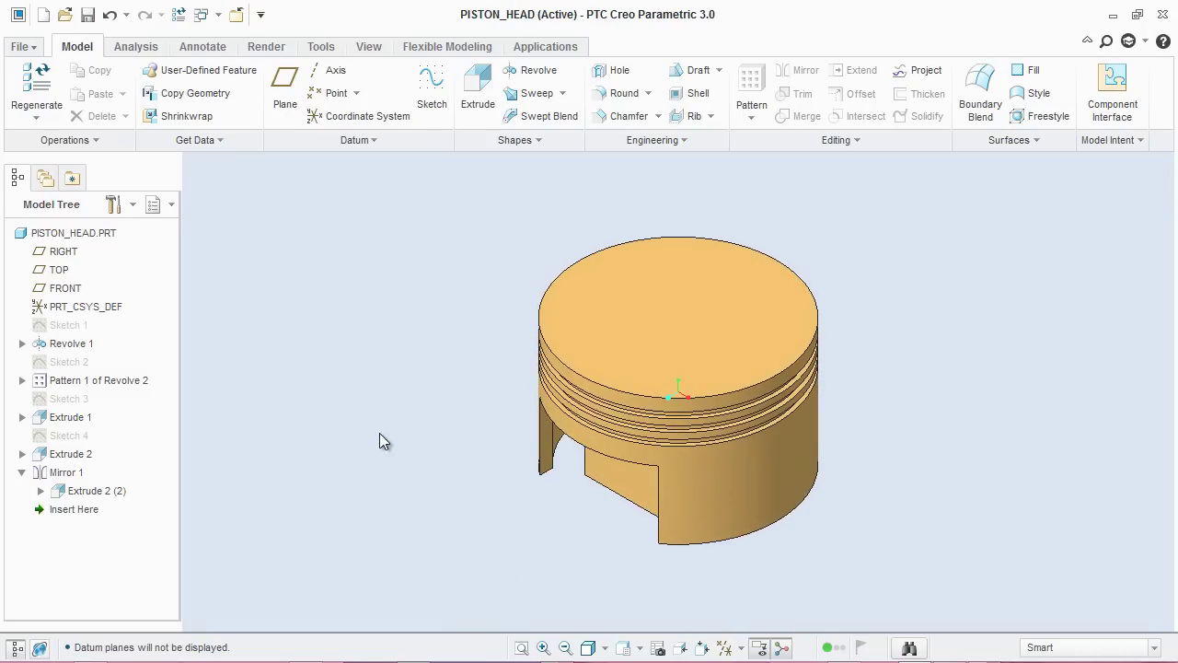
click(88, 15)
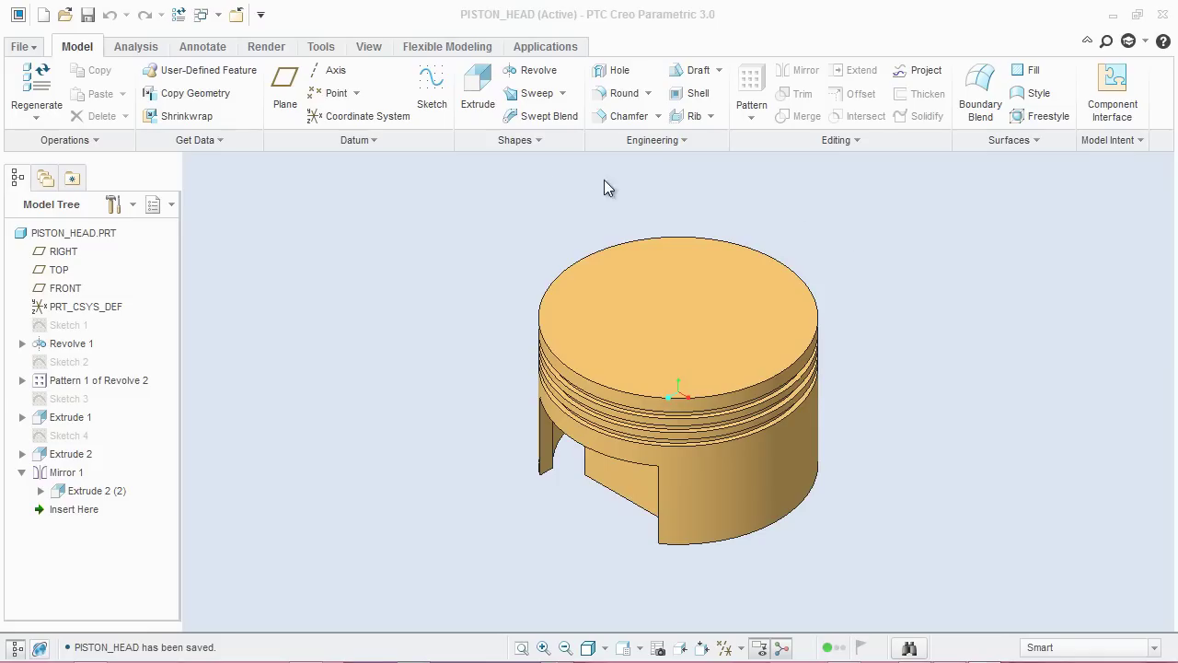
Start a Round feature and round one upper corner edge of the skirt cut with a 28 mm radius.
click(613, 94)
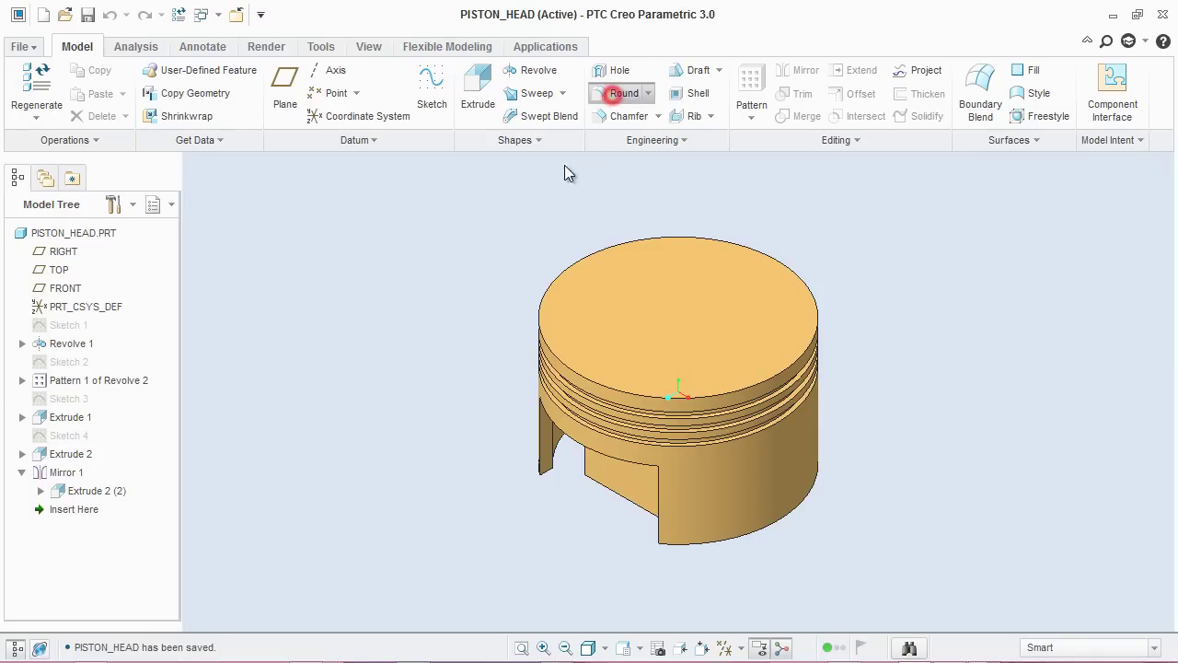
middle_drag(438, 423, 438, 356)
scroll(486, 403, down, 1)
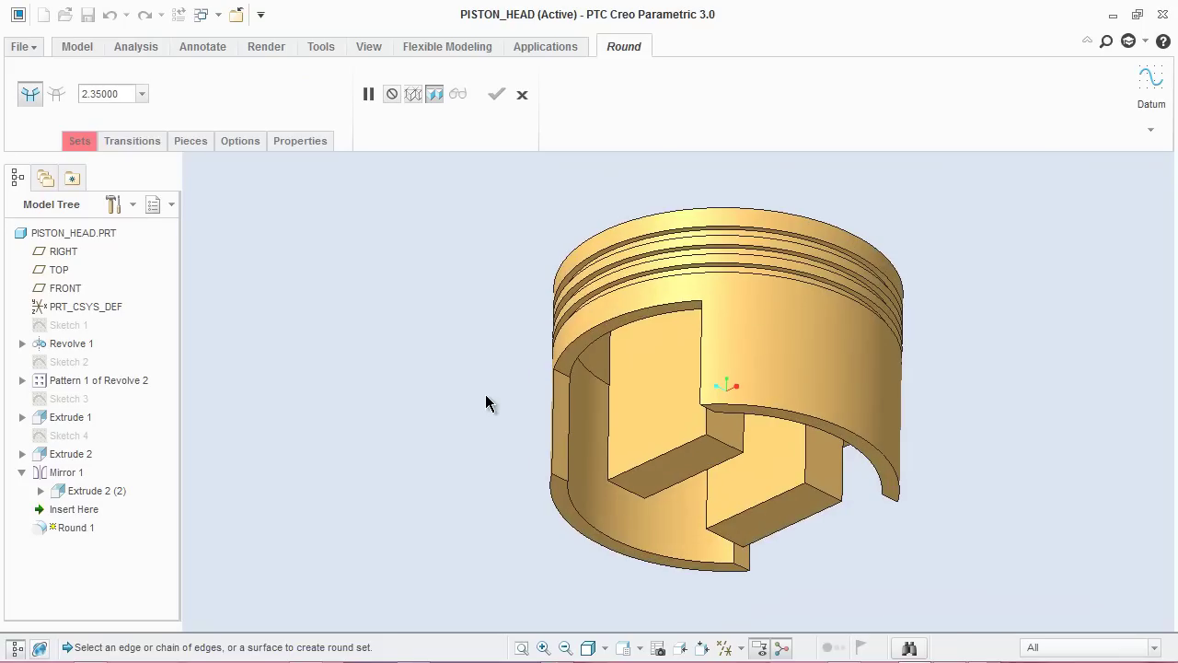
double_click(123, 101)
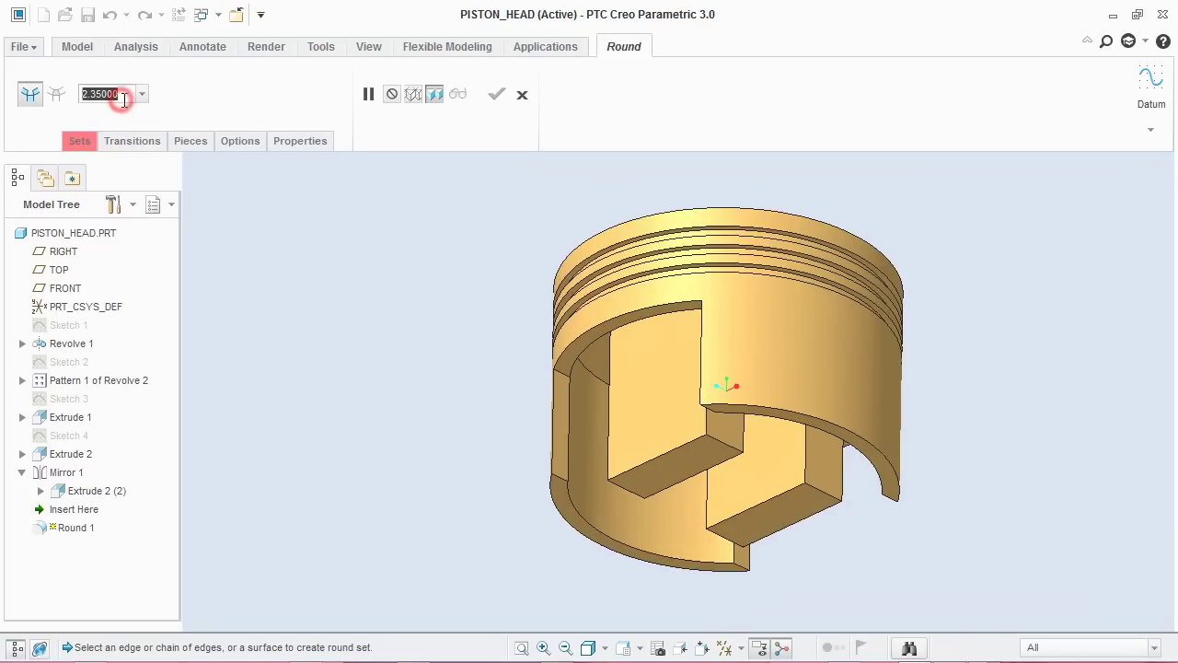
text(28)
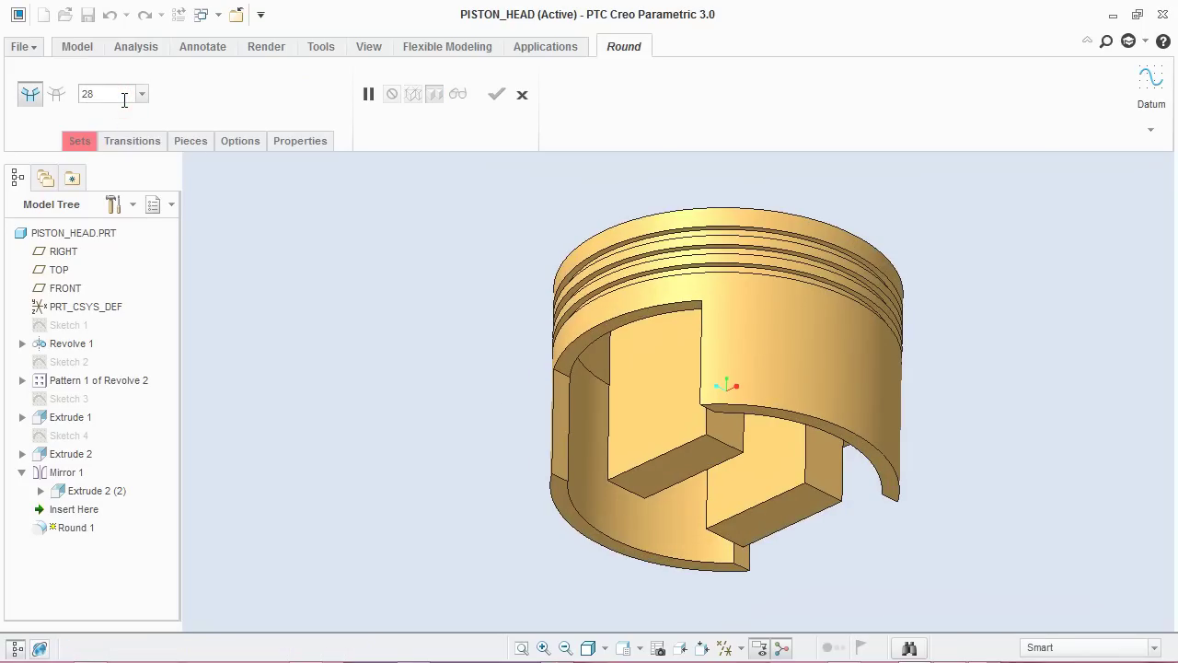
key(Return)
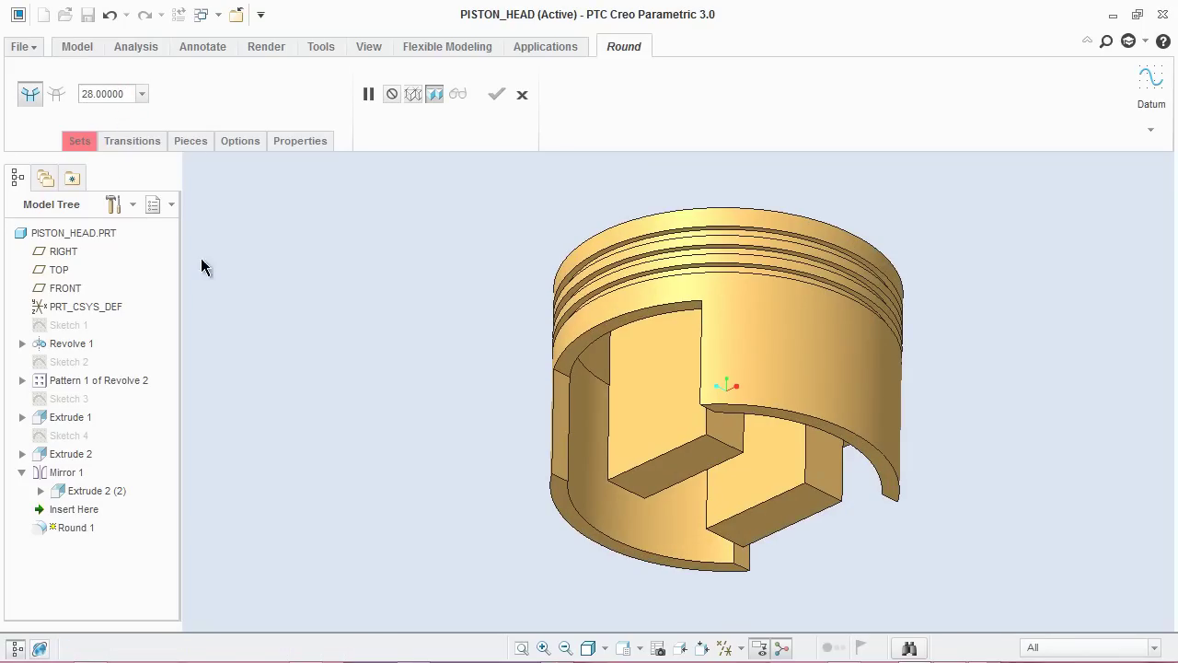
click(566, 379)
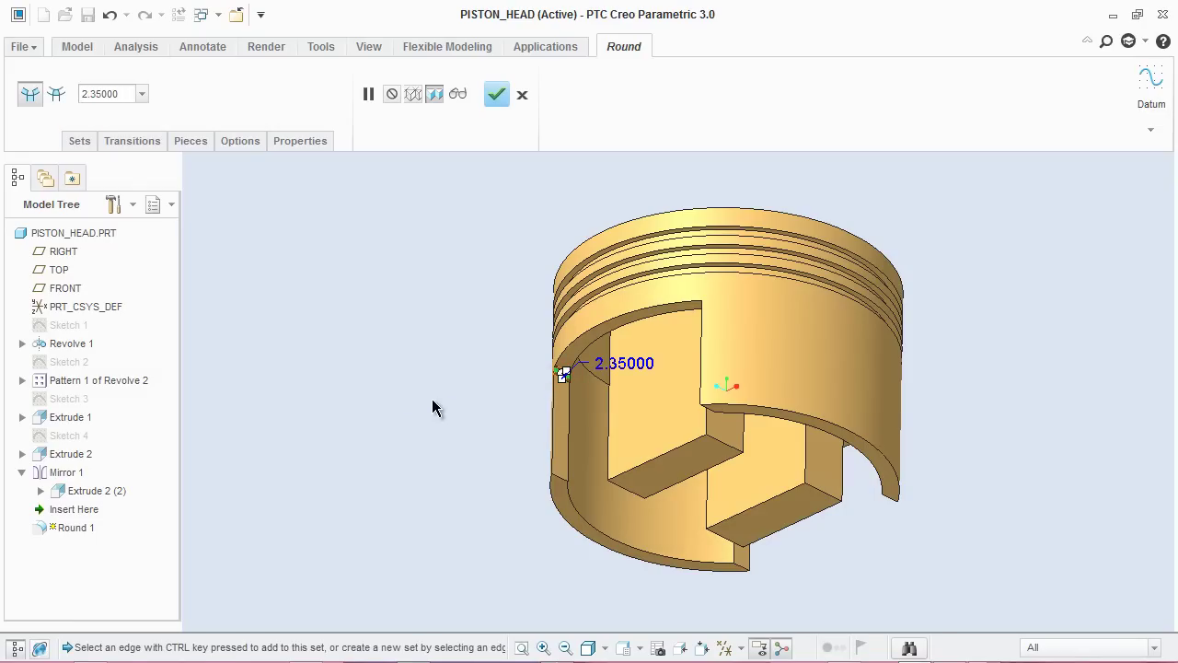
double_click(604, 365)
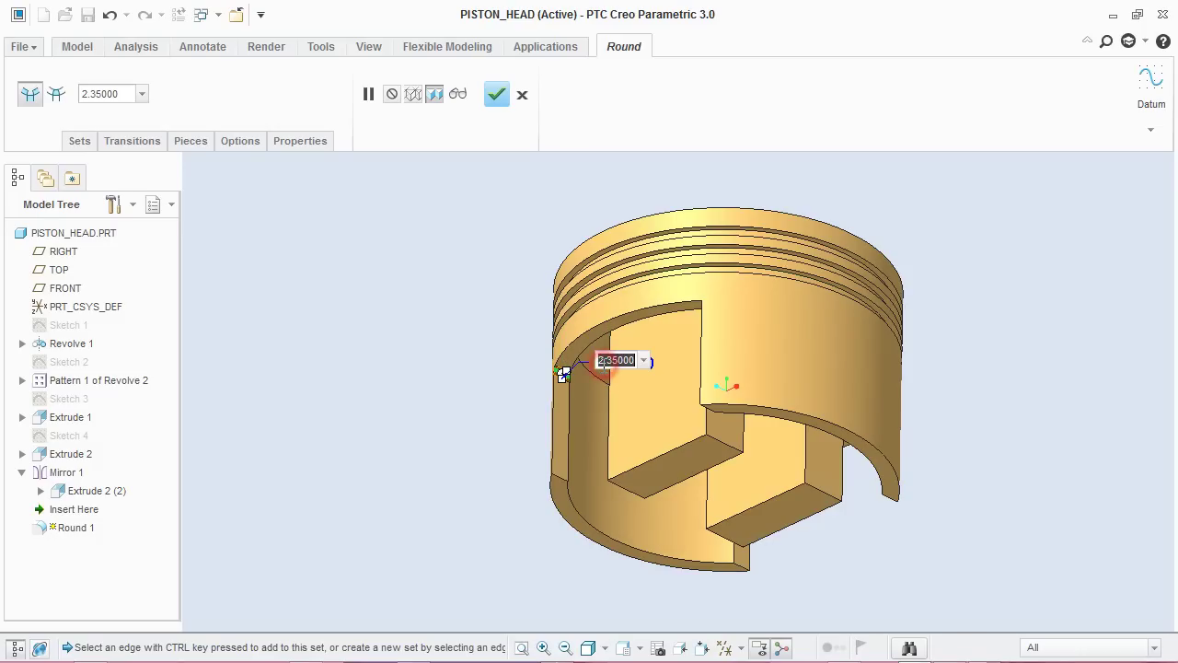
text(28)
key(Return)
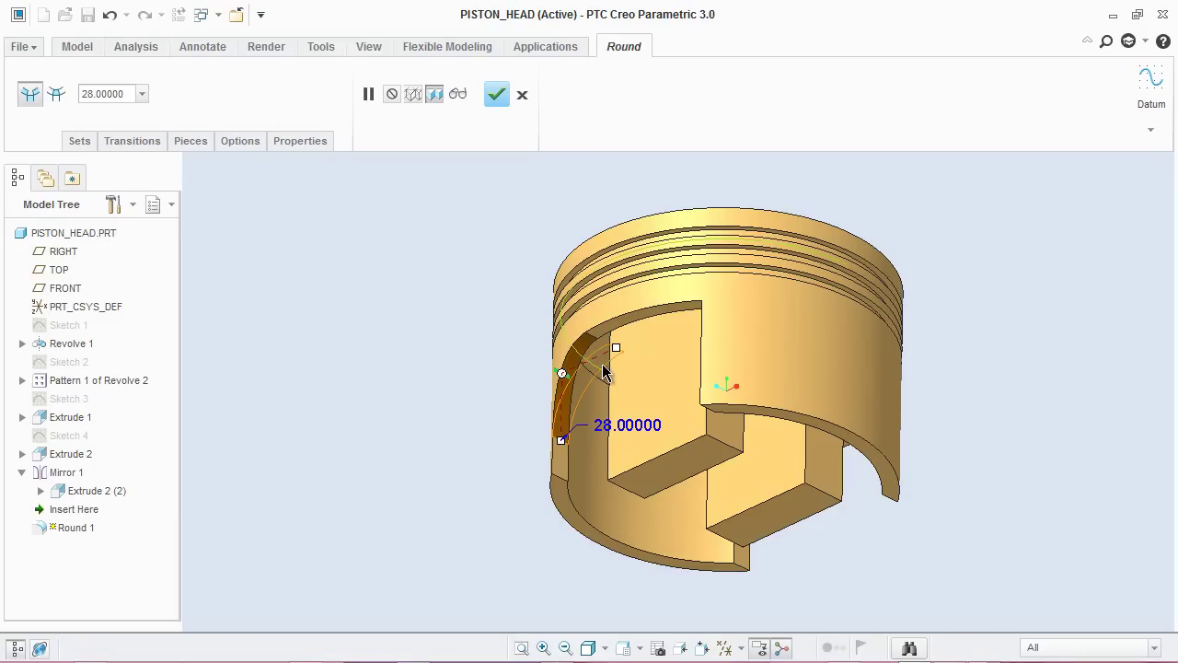
Add the upper corner edge at the opposite end of the skirt cut as a second round set of 28 mm radius.
middle_drag(389, 439, 523, 419)
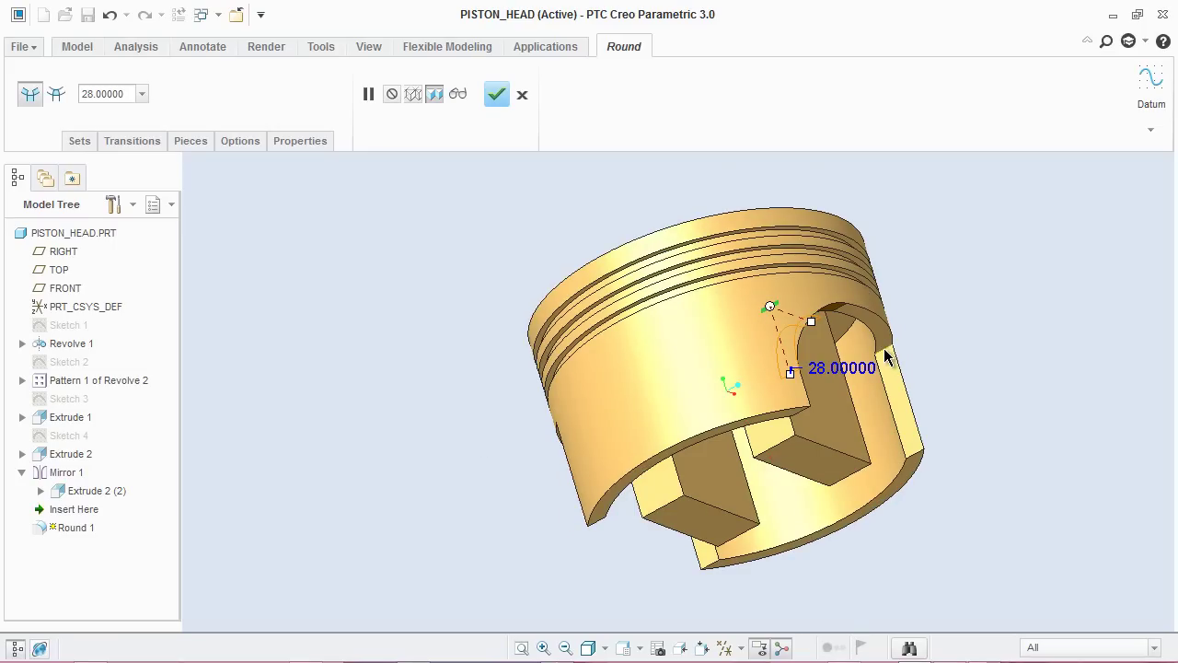
key(ctrl+z)
double_click(941, 331)
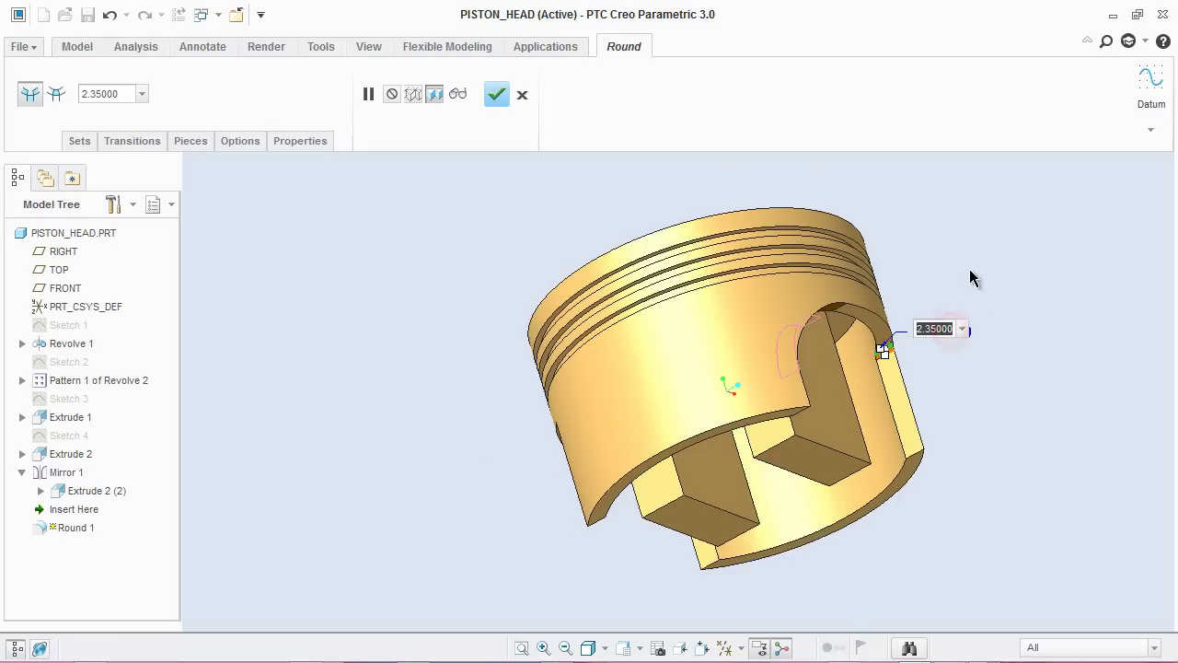
text(28)
key(Return)
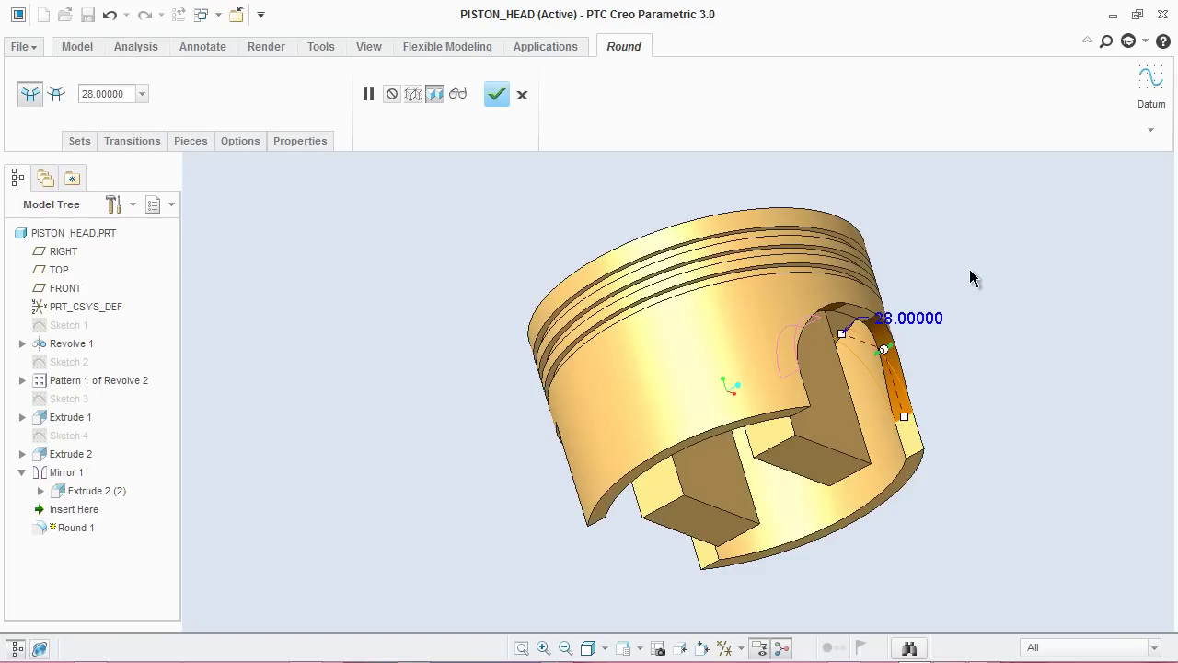
Add a third skirt-cut corner edge as a separate round set with a 28 mm radius.
middle_drag(1026, 447, 1078, 485)
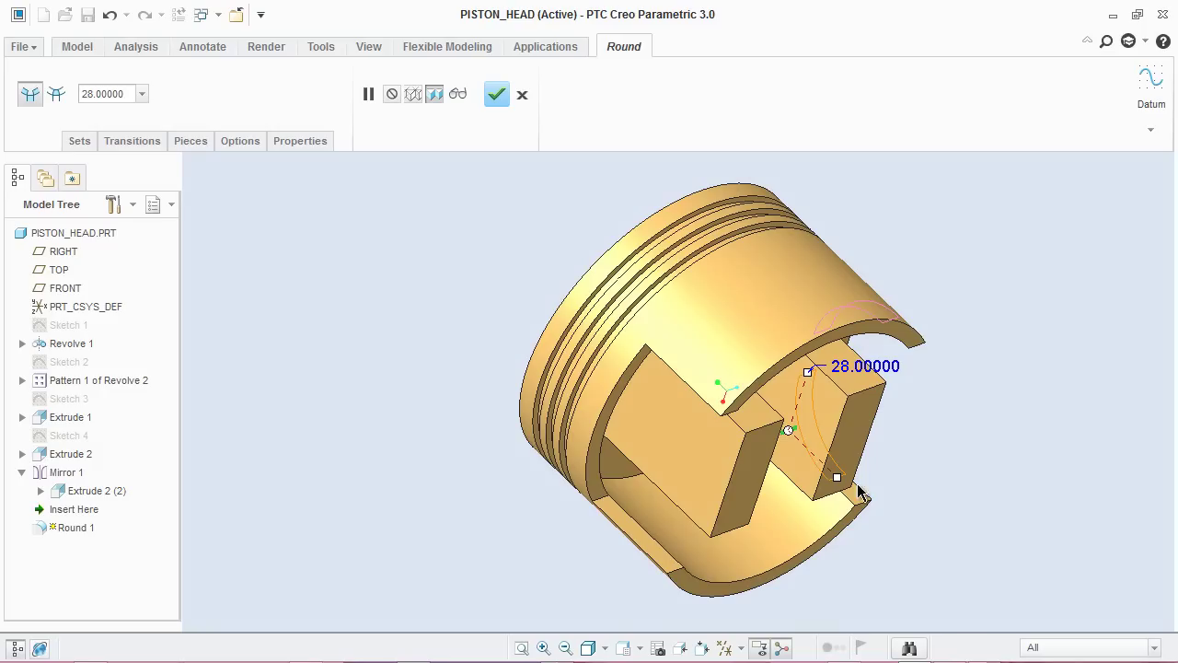
click(601, 507)
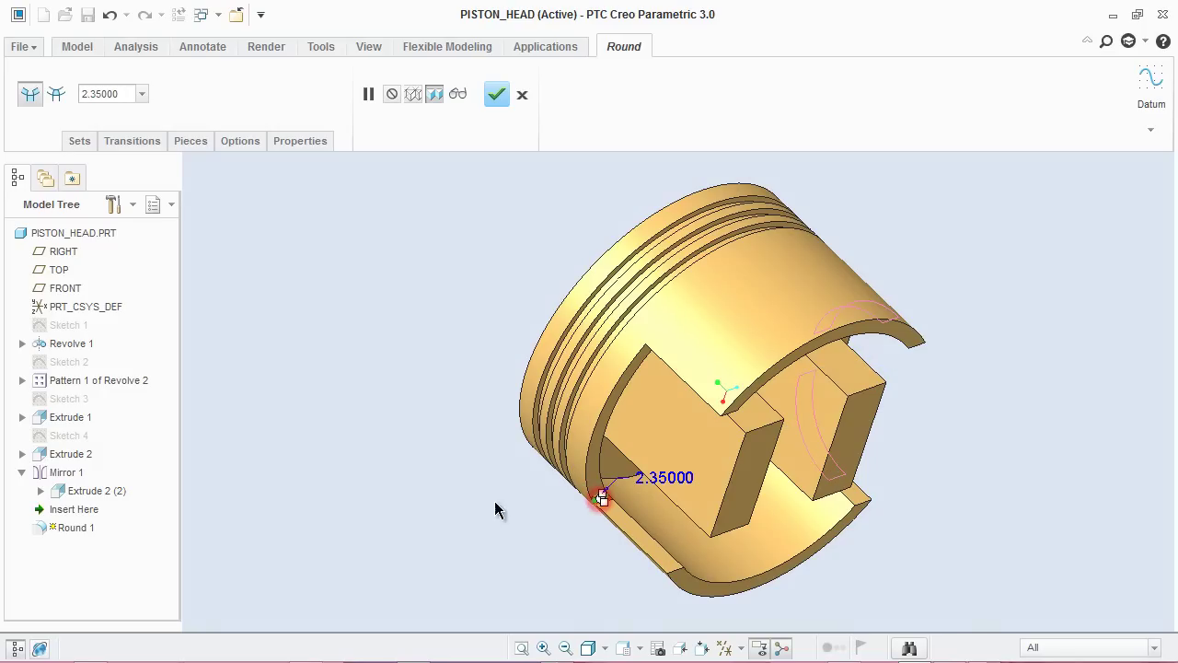
double_click(654, 477)
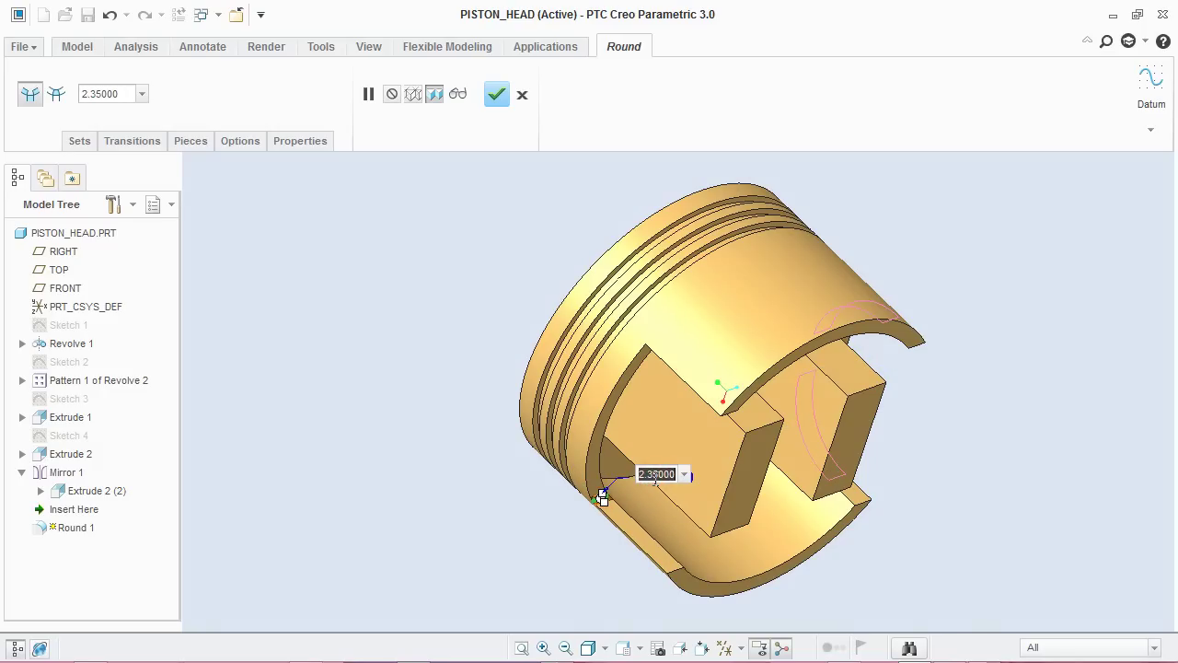
text(28)
key(Return)
middle_drag(408, 516, 423, 442)
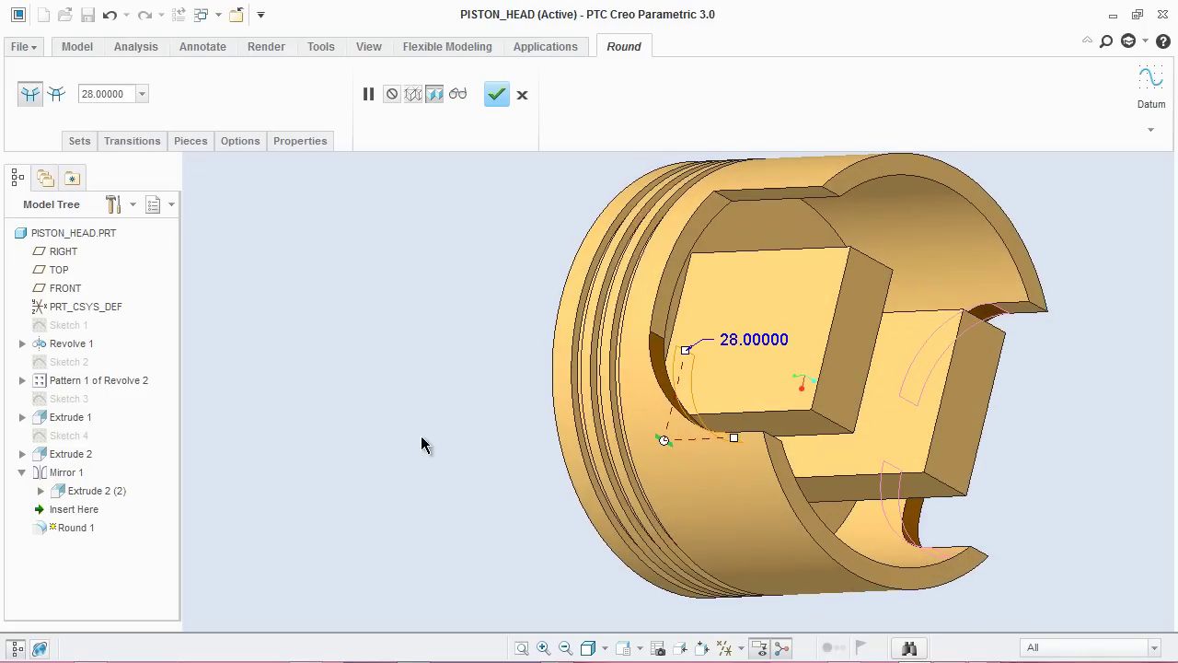
click(723, 193)
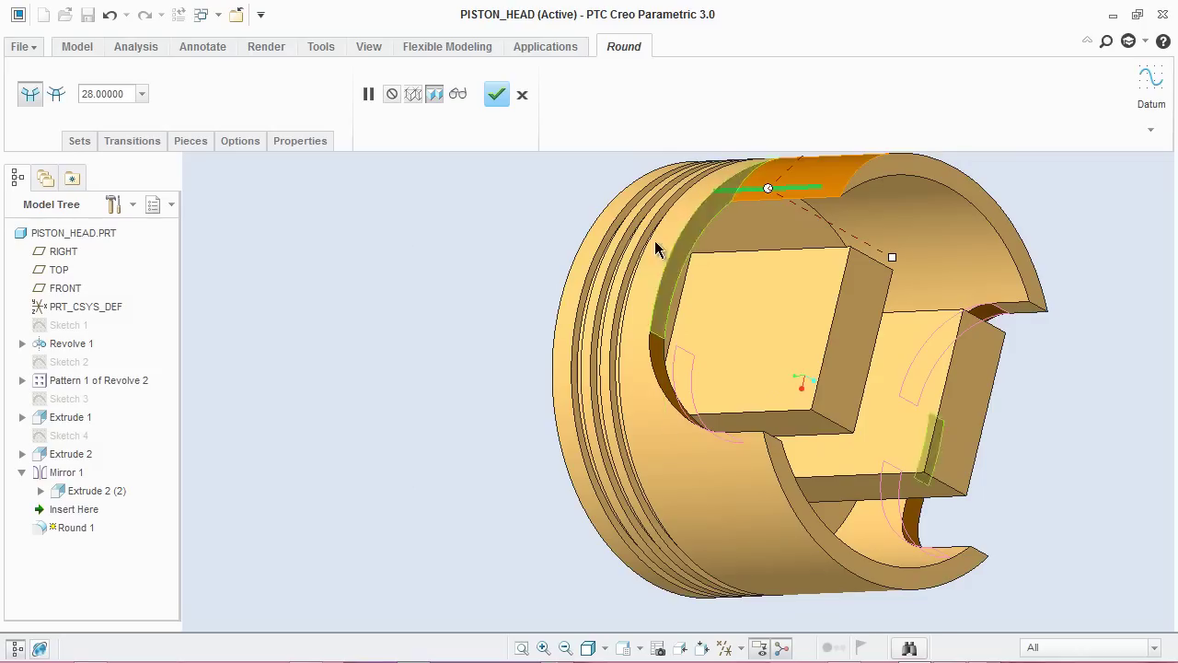
click(75, 142)
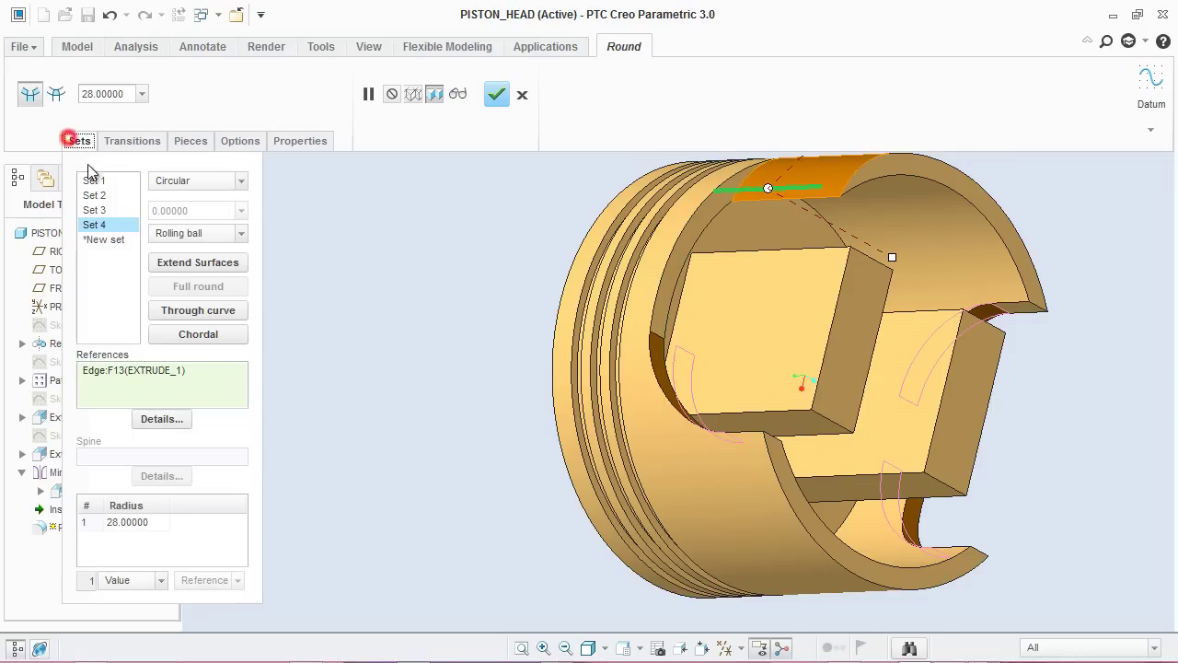
right_click(93, 228)
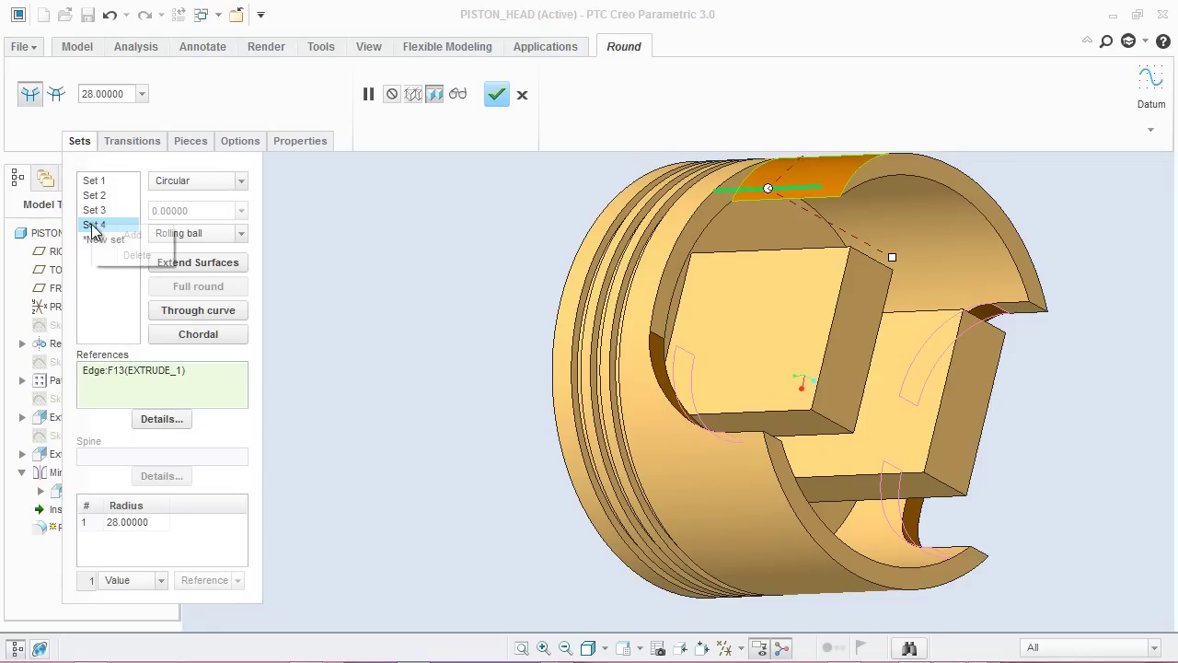
click(135, 258)
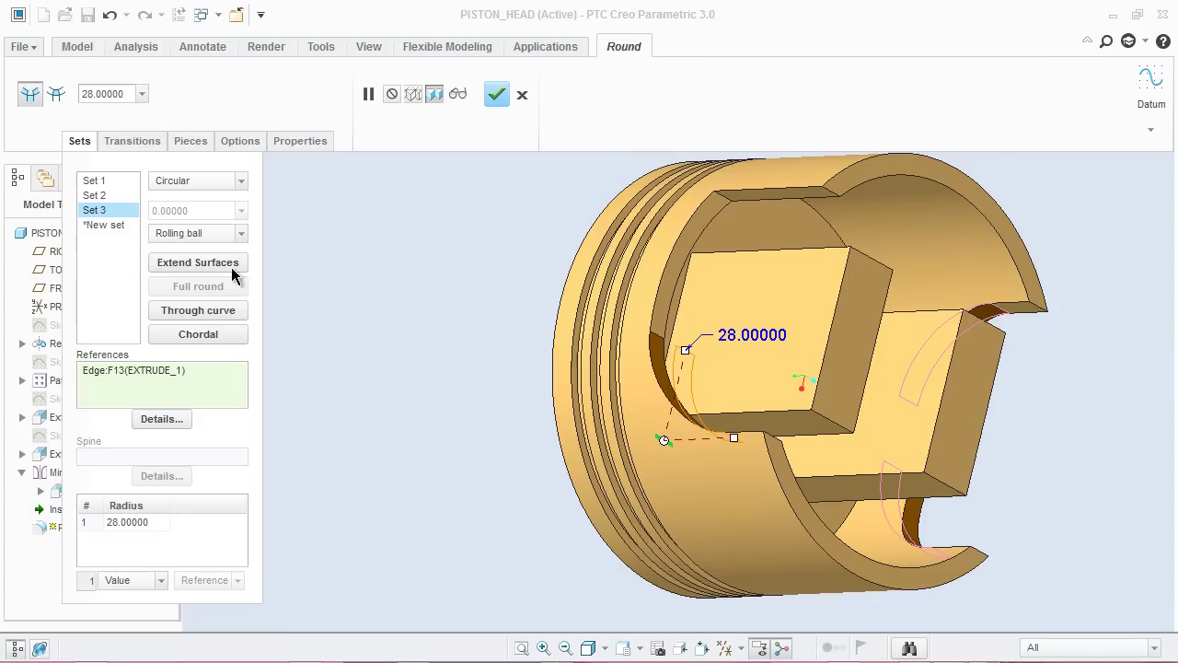
Round the last skirt-cut corner edge with a 28 mm radius as the fourth set and complete the Round feature.
click(724, 197)
double_click(794, 180)
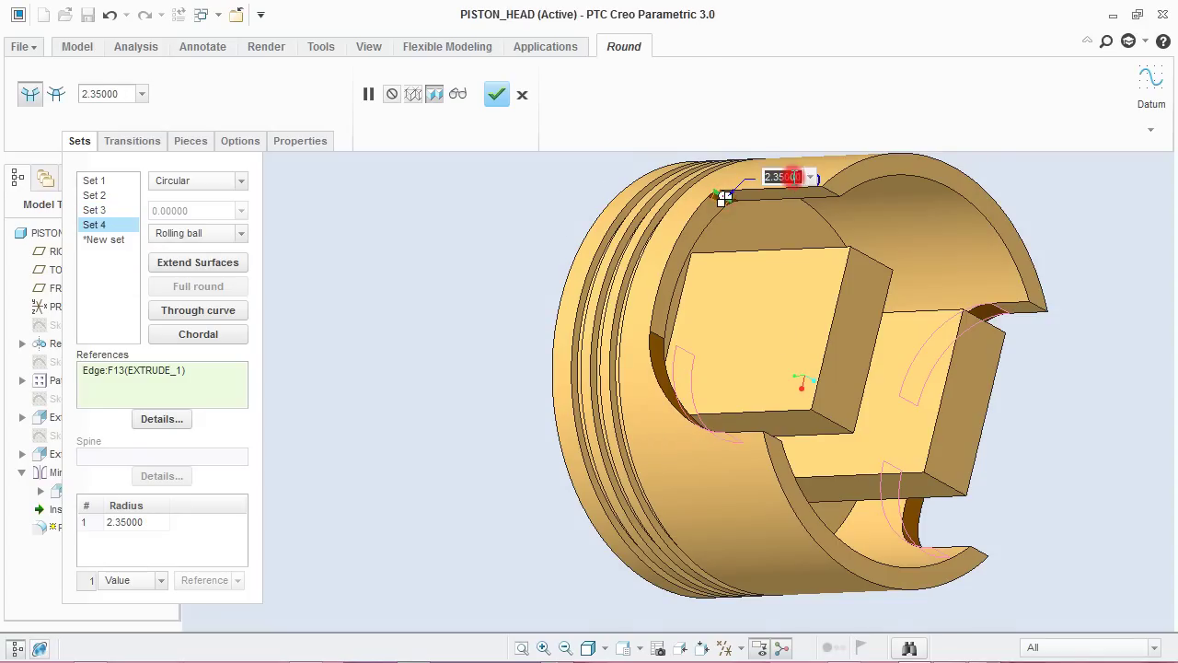
text(2)
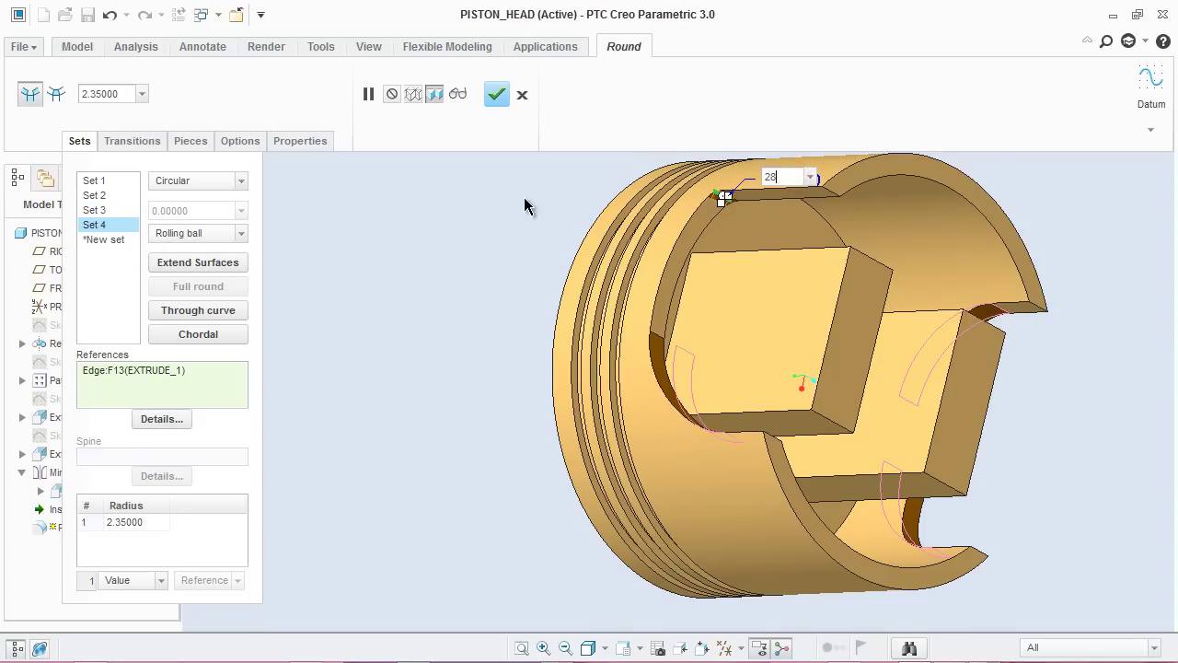
text(8)
key(Return)
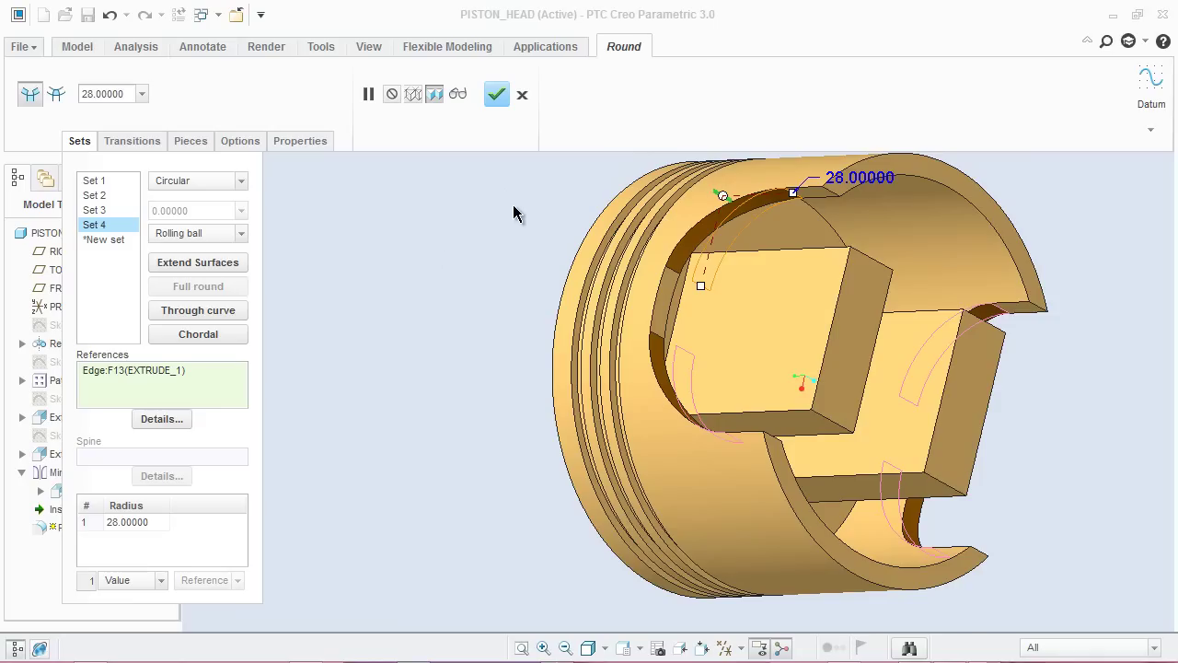
click(495, 94)
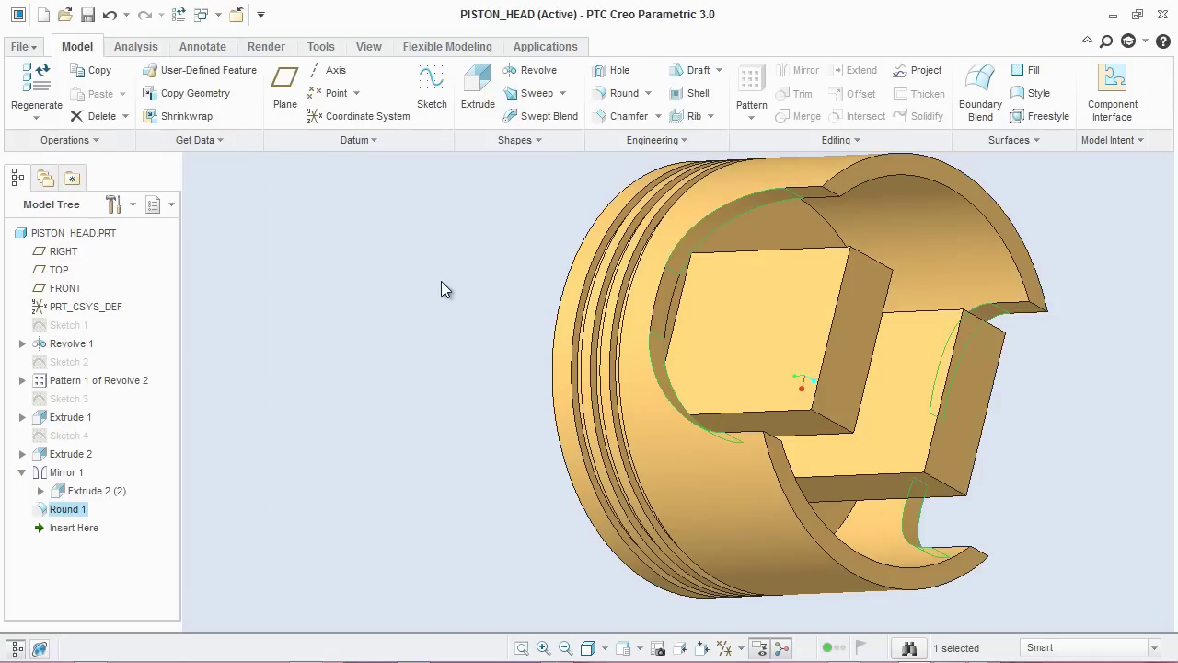
Inspect the rounded skirt cut, return the piston head to its default orientation and save the part.
middle_drag(445, 281, 316, 289)
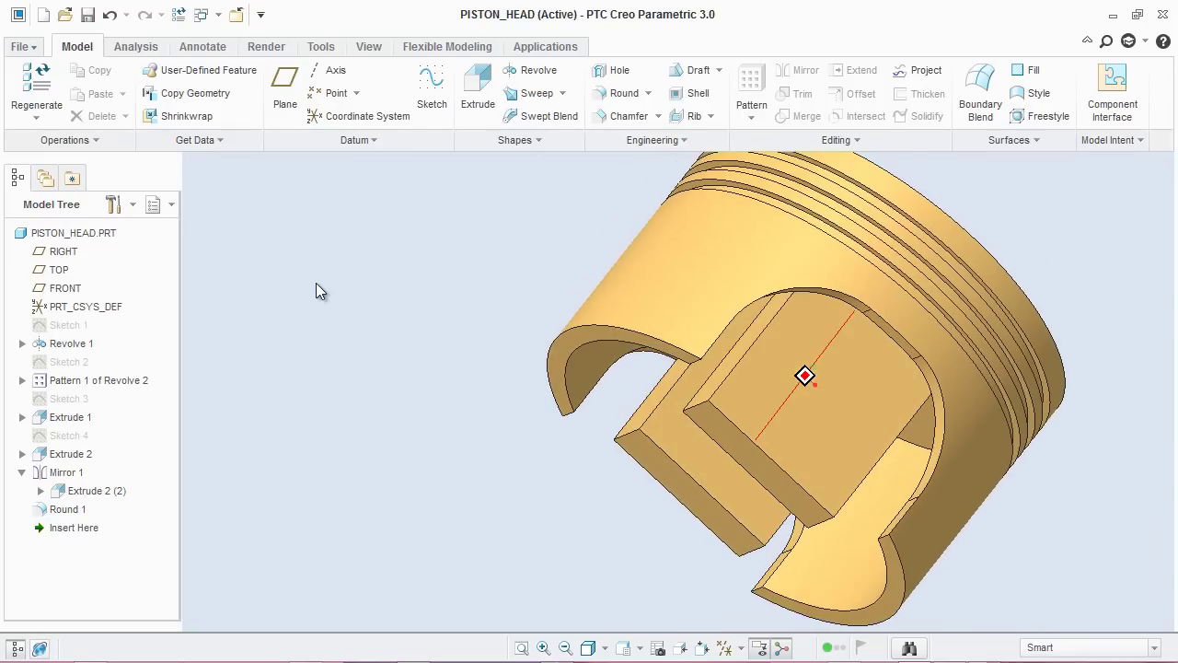
key(ctrl+d)
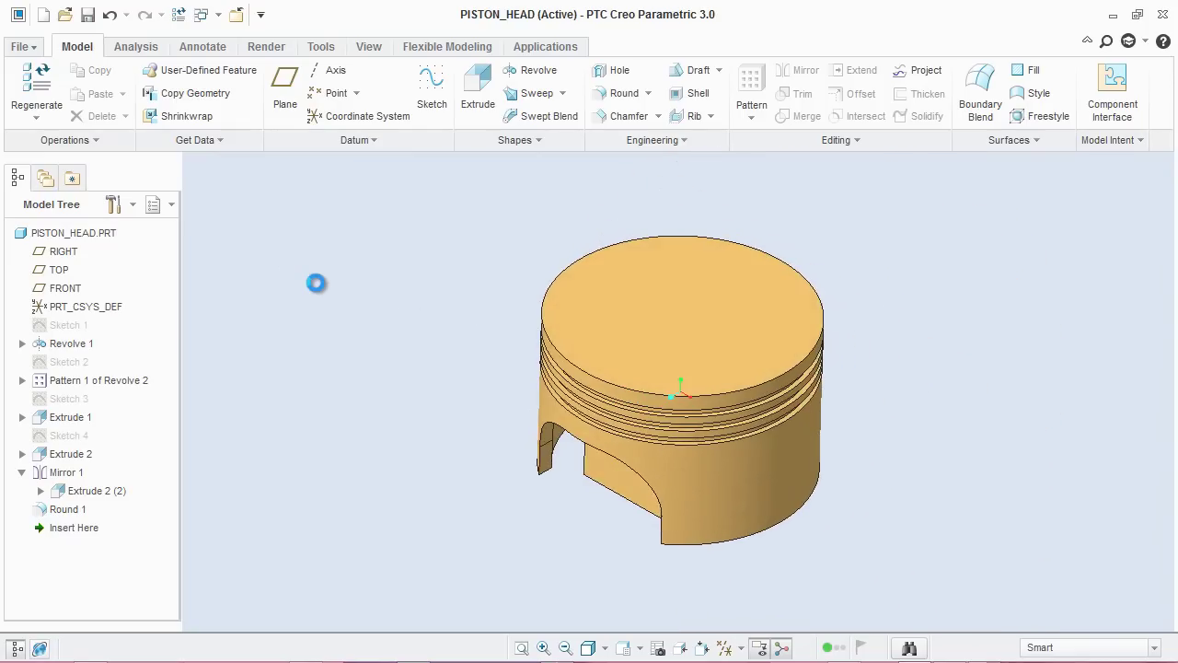
click(86, 15)
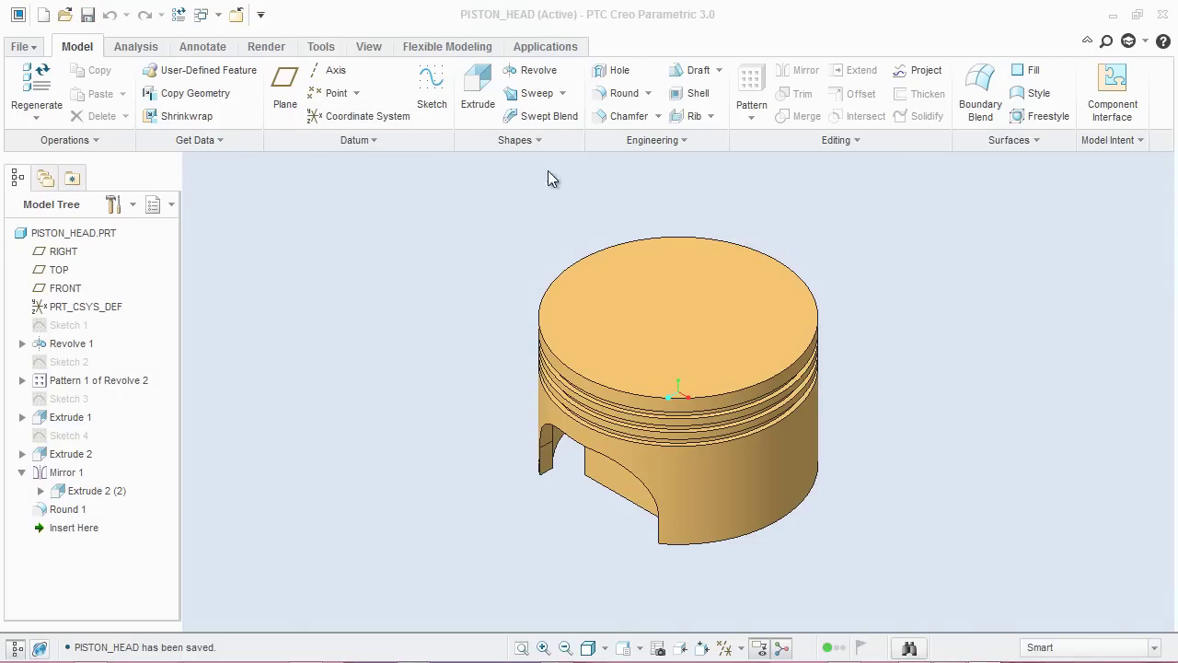
Start a new sketch on the outer flat face of the Extrude 2 boss and orient the view to the sketch plane.
click(432, 92)
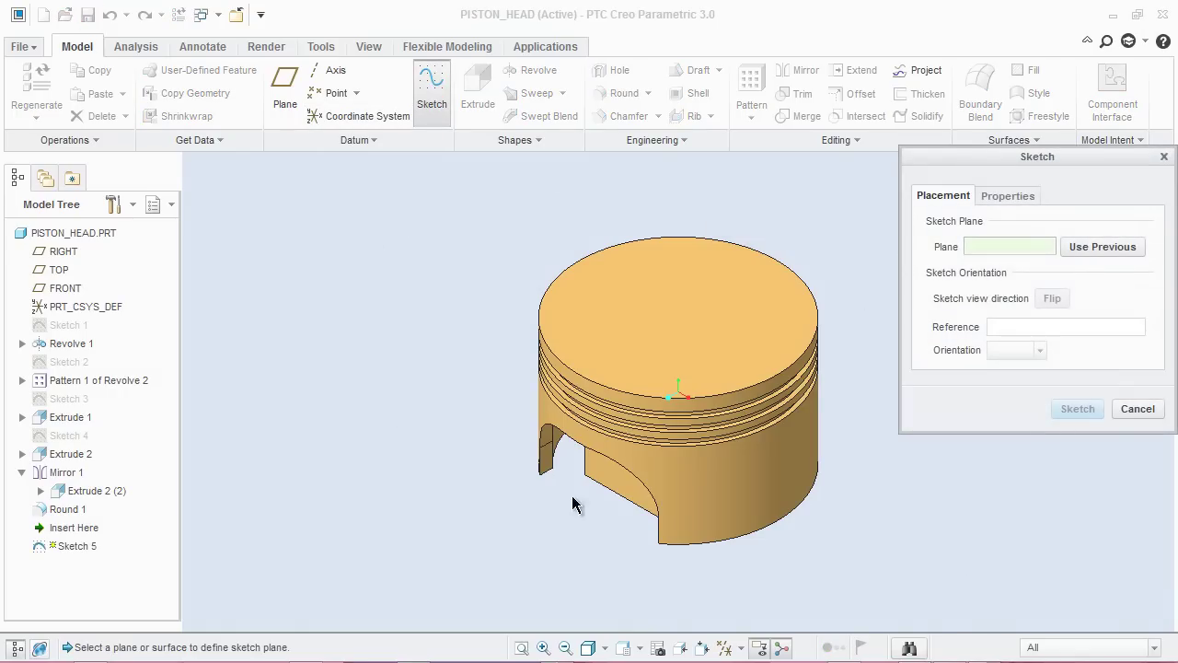
click(614, 474)
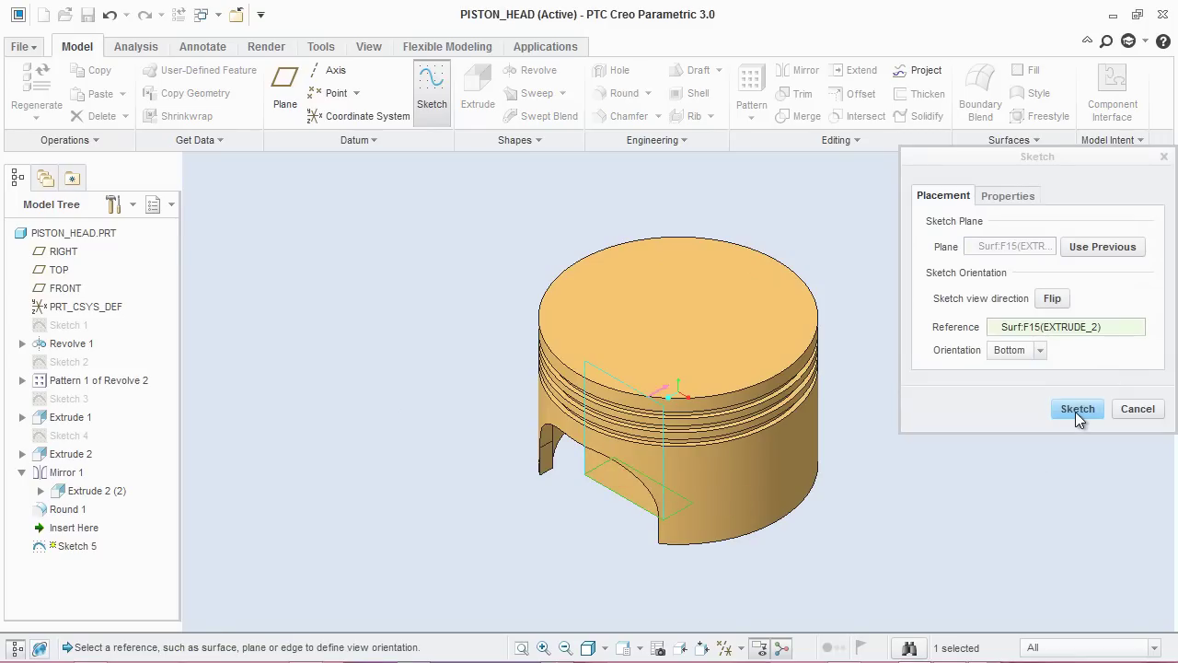
click(1079, 411)
mouse_move(913, 478)
middle_down()
mouse_move(945, 463)
mouse_move(960, 470)
mouse_move(940, 470)
mouse_move(936, 450)
middle_up()
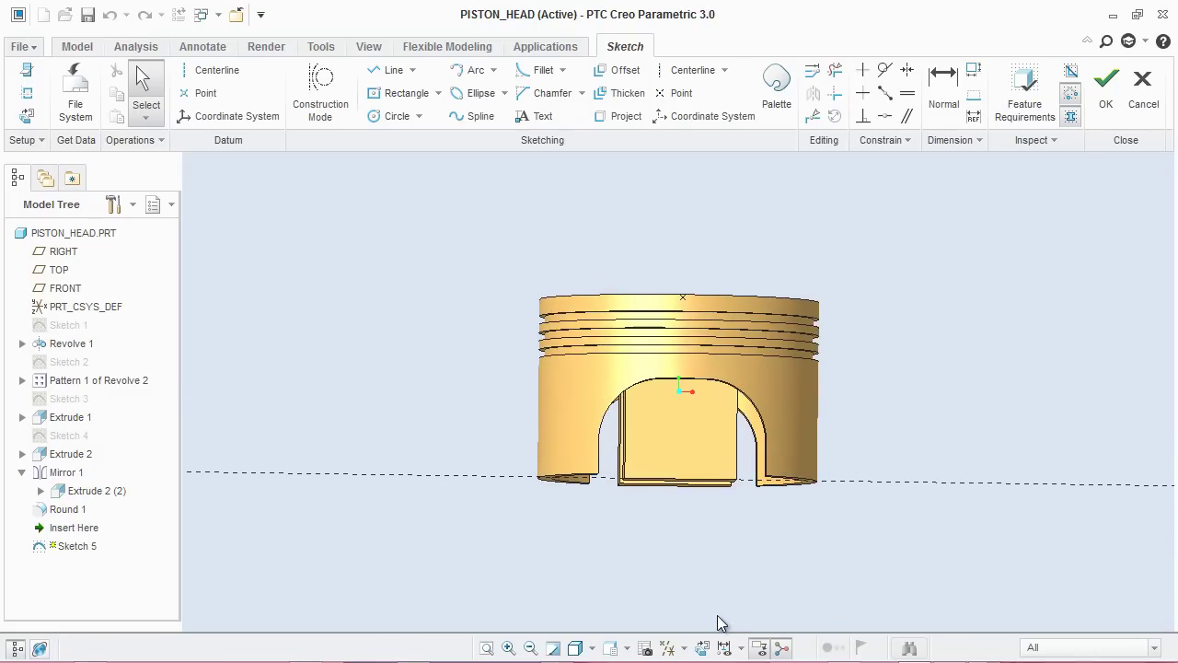
click(703, 646)
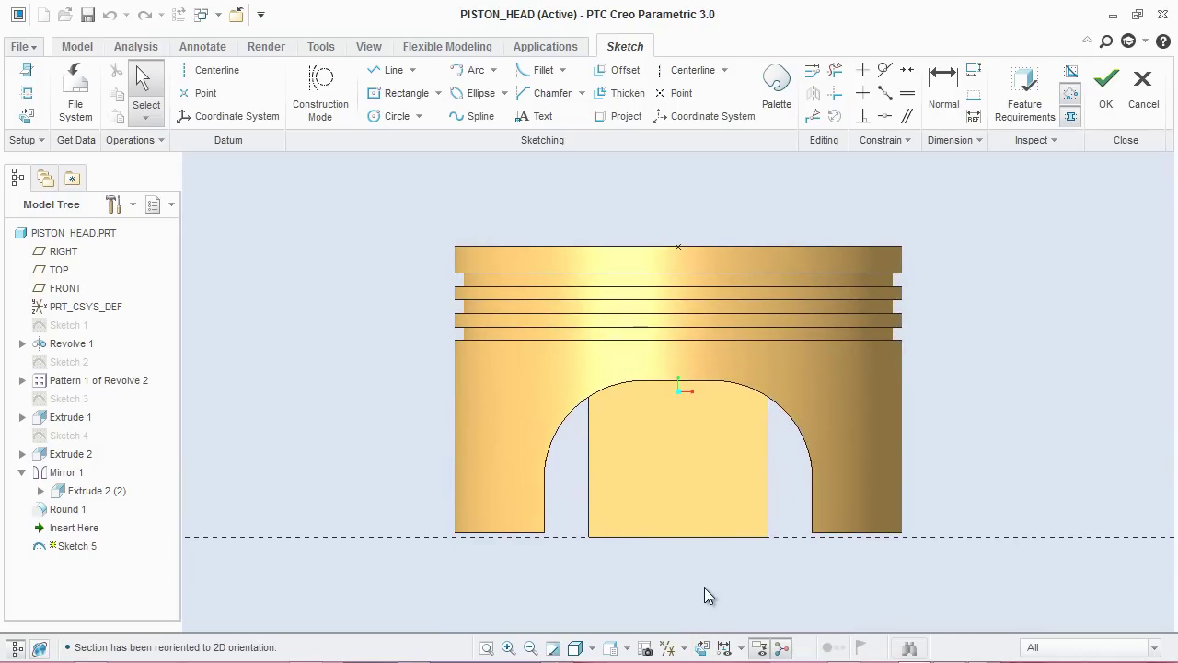
Add the RIGHT datum plane as a sketch reference, displaying the datum planes only while picking it.
click(672, 647)
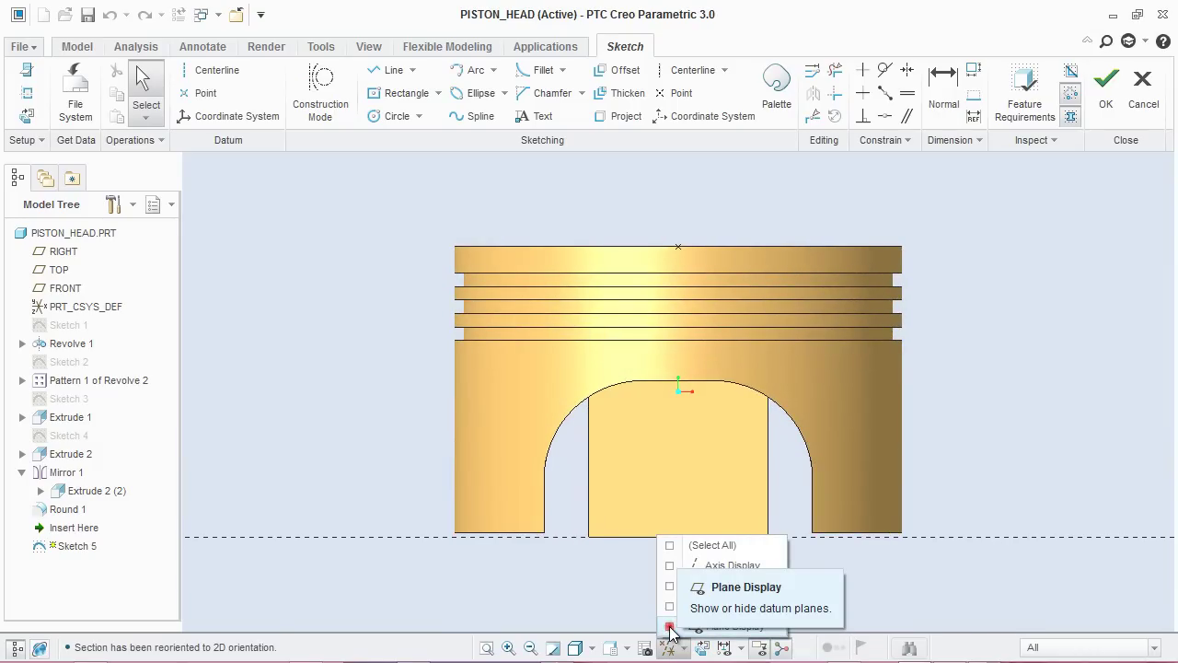
click(673, 627)
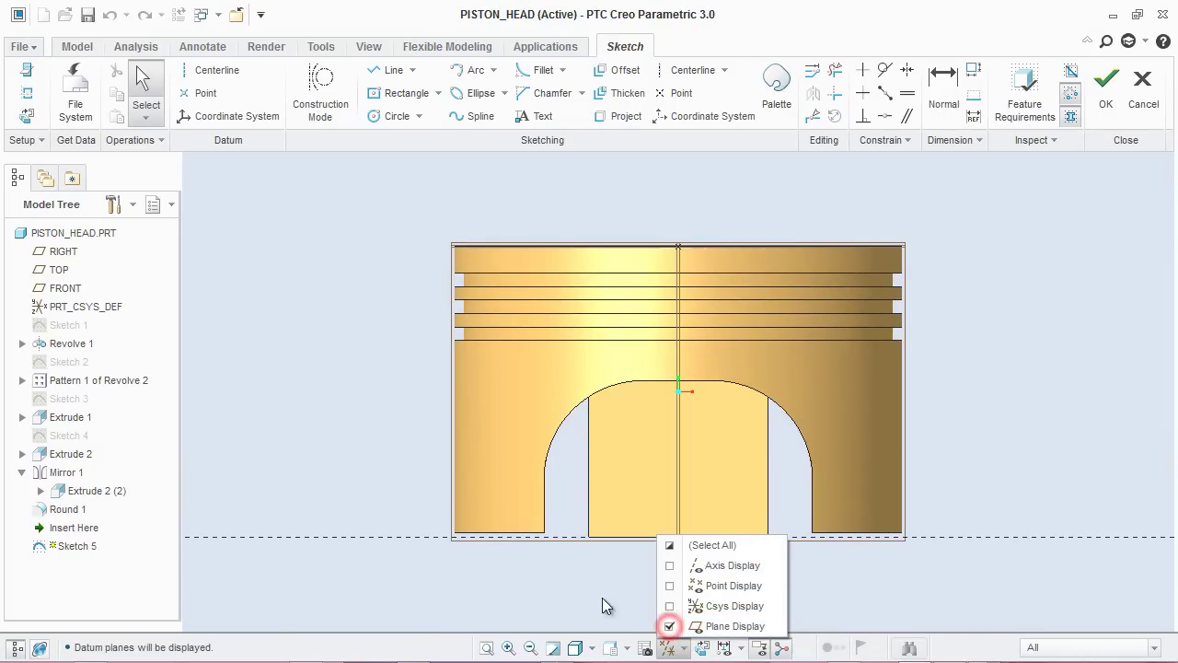
click(29, 97)
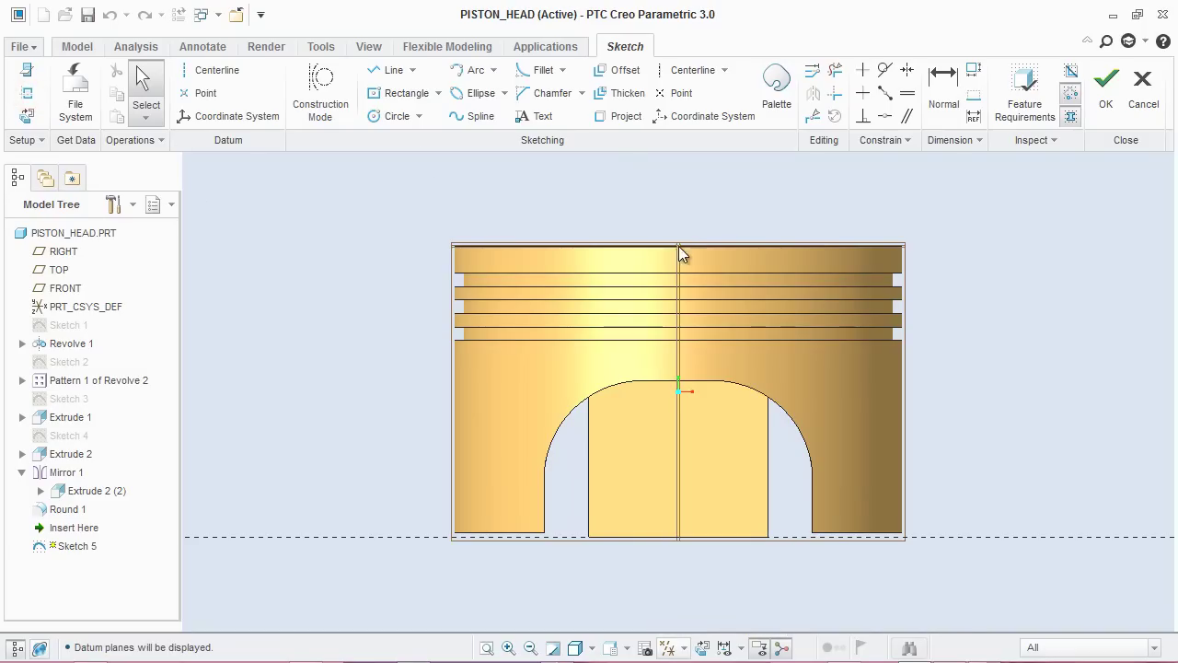
click(27, 93)
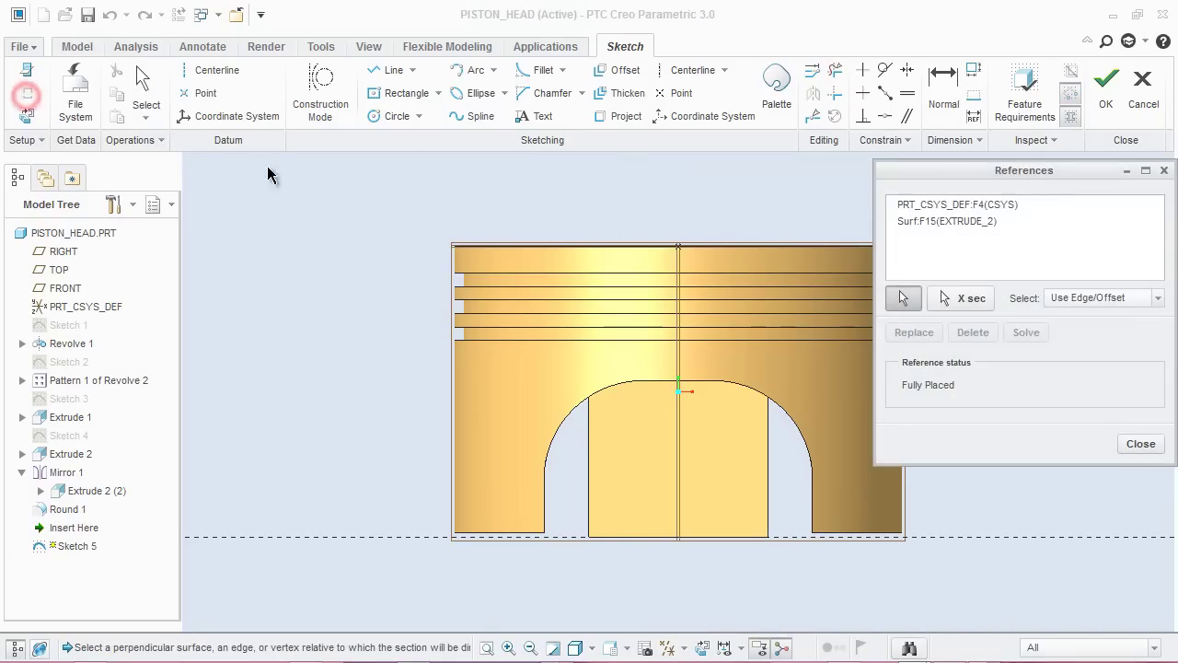
click(676, 274)
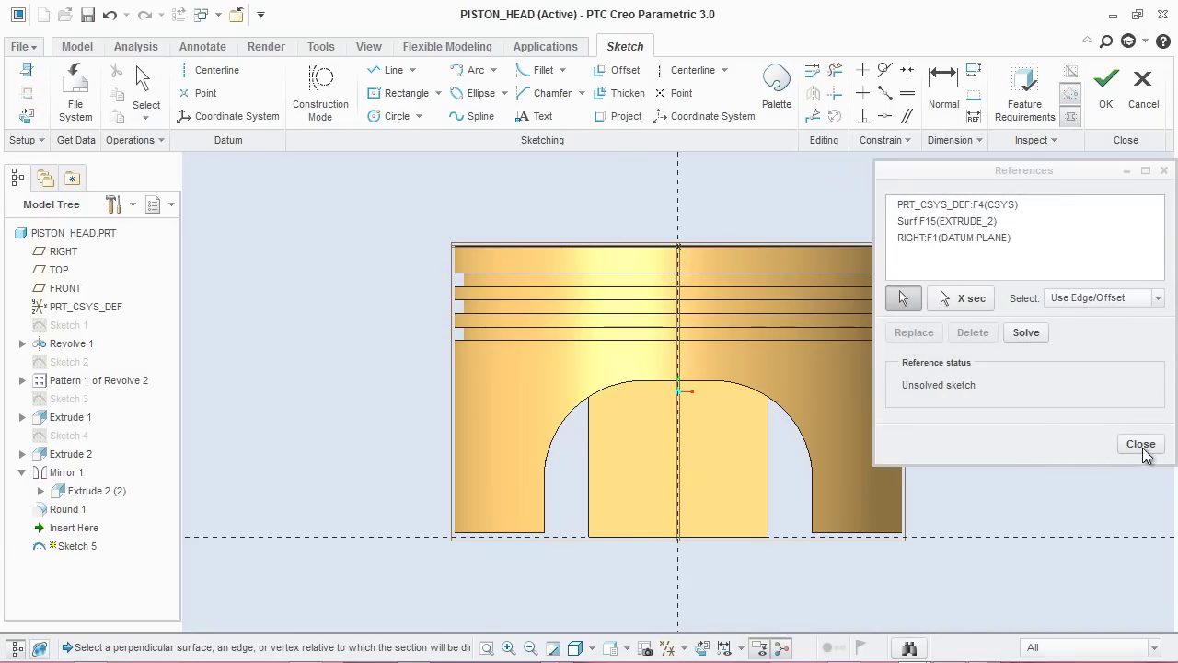
click(1142, 445)
click(681, 646)
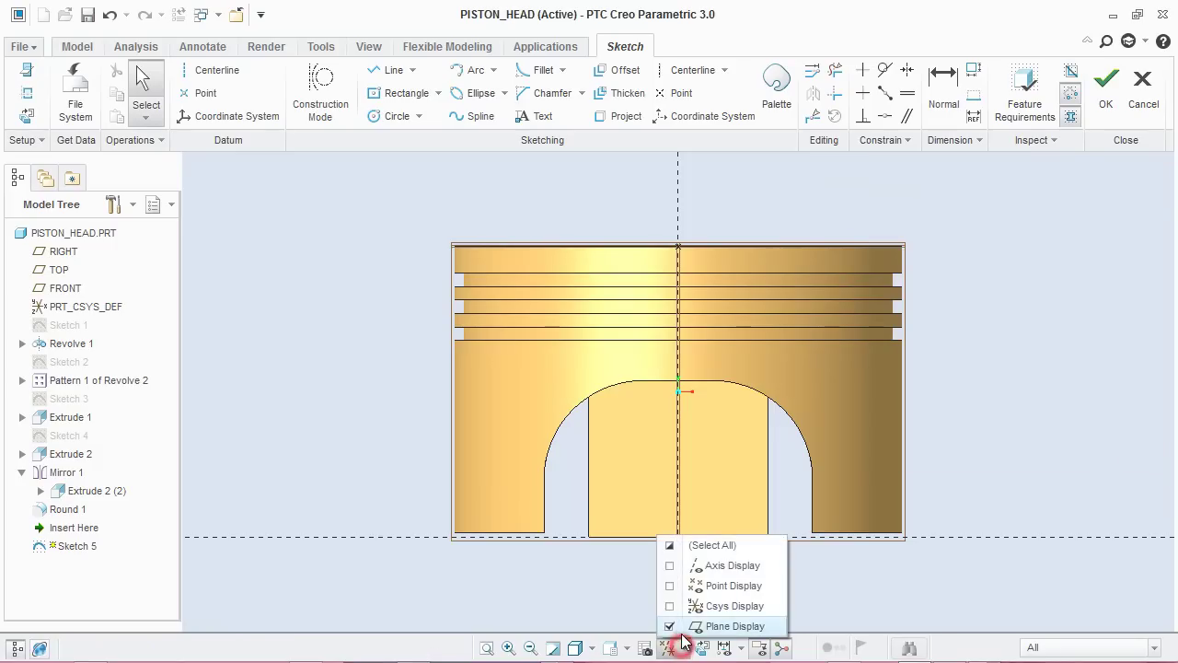
click(677, 627)
click(595, 612)
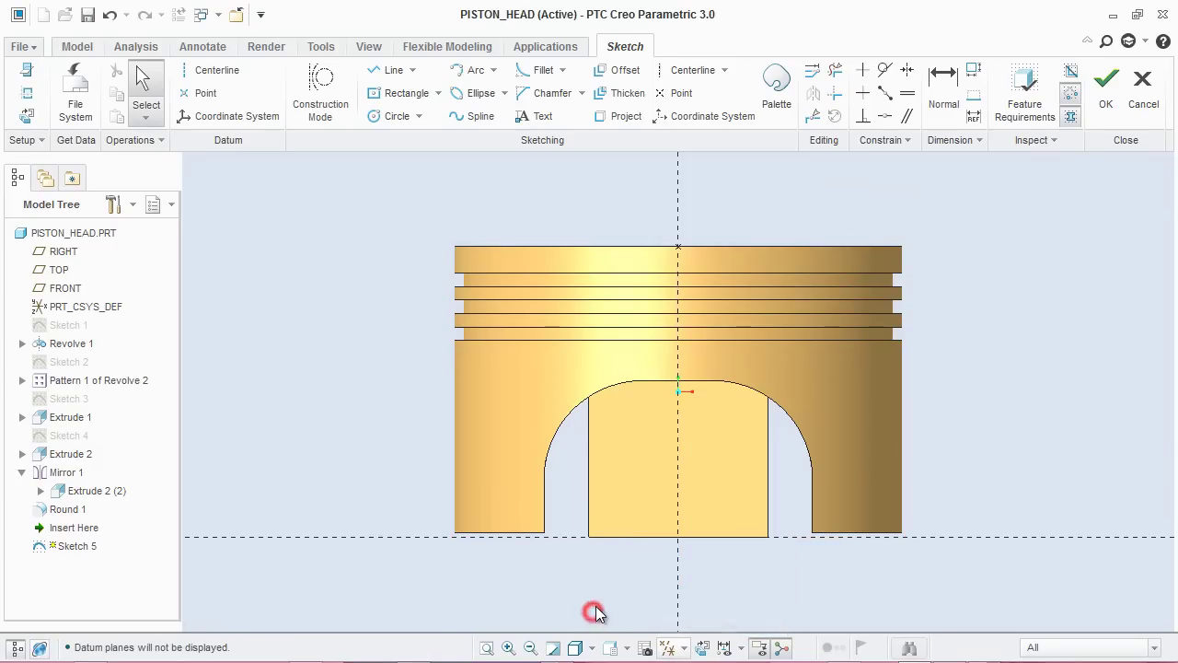
Sketch a circle about 17.4 mm in diameter on the vertical reference, centred about 25.7 mm above the boss's bottom edge.
click(383, 120)
click(678, 446)
click(701, 467)
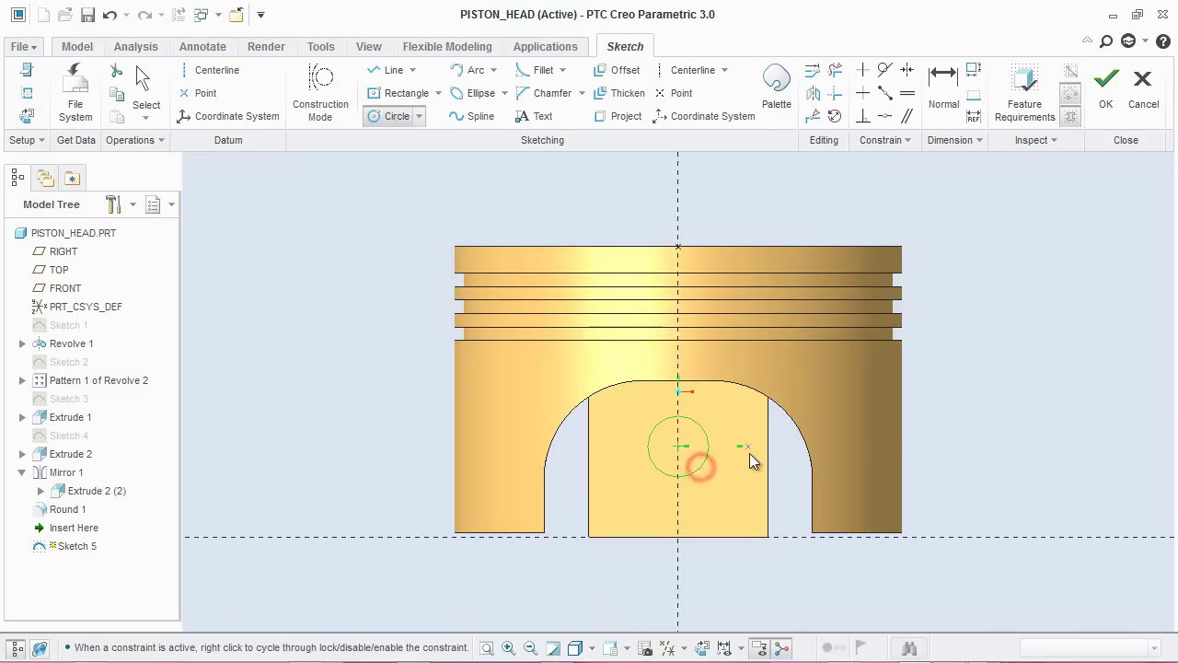
middle_click(789, 457)
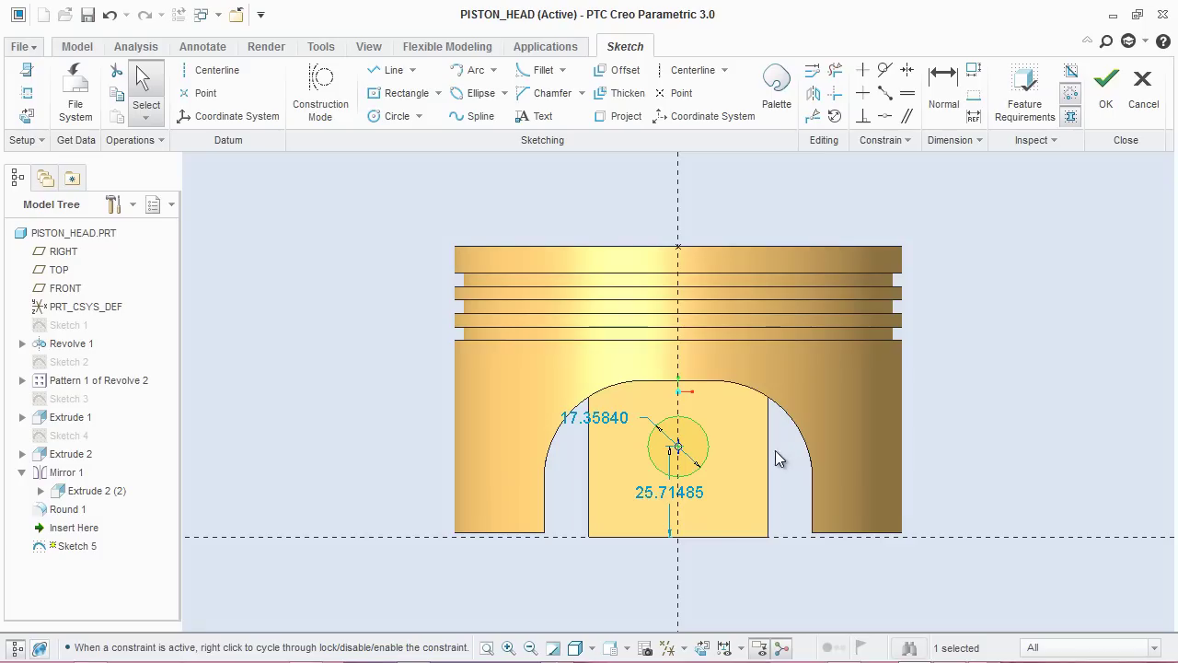
Set the circle's diameter and its centre height above the bottom reference both to 25.4 mm, and complete the sketch.
double_click(605, 421)
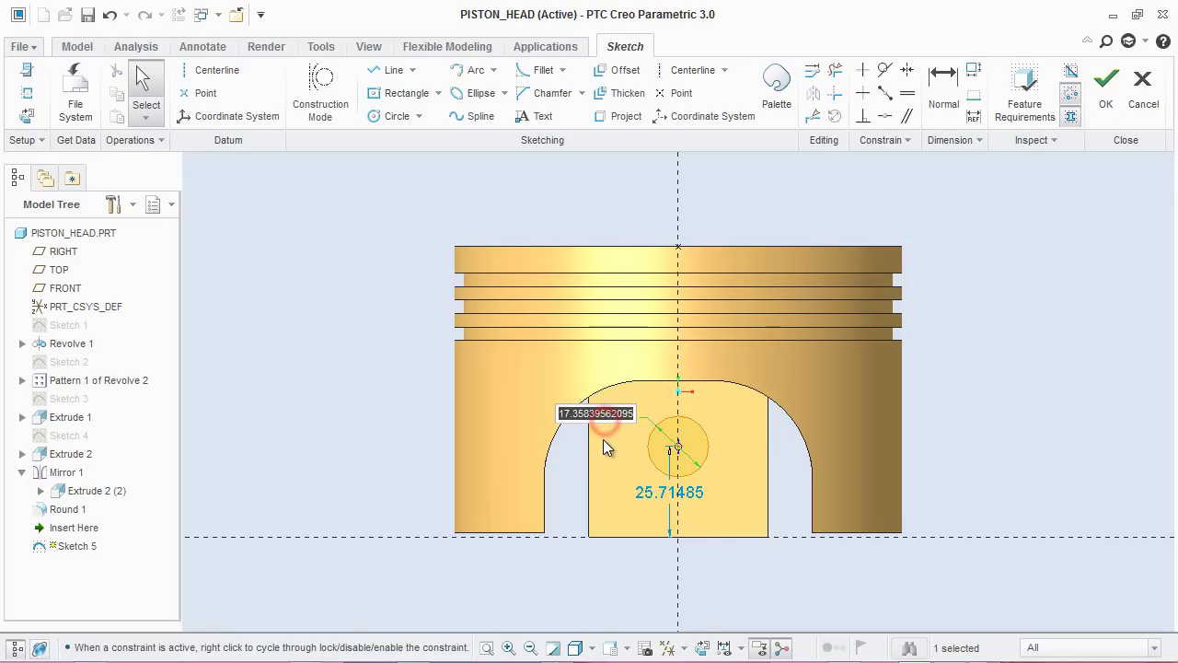
text(25)
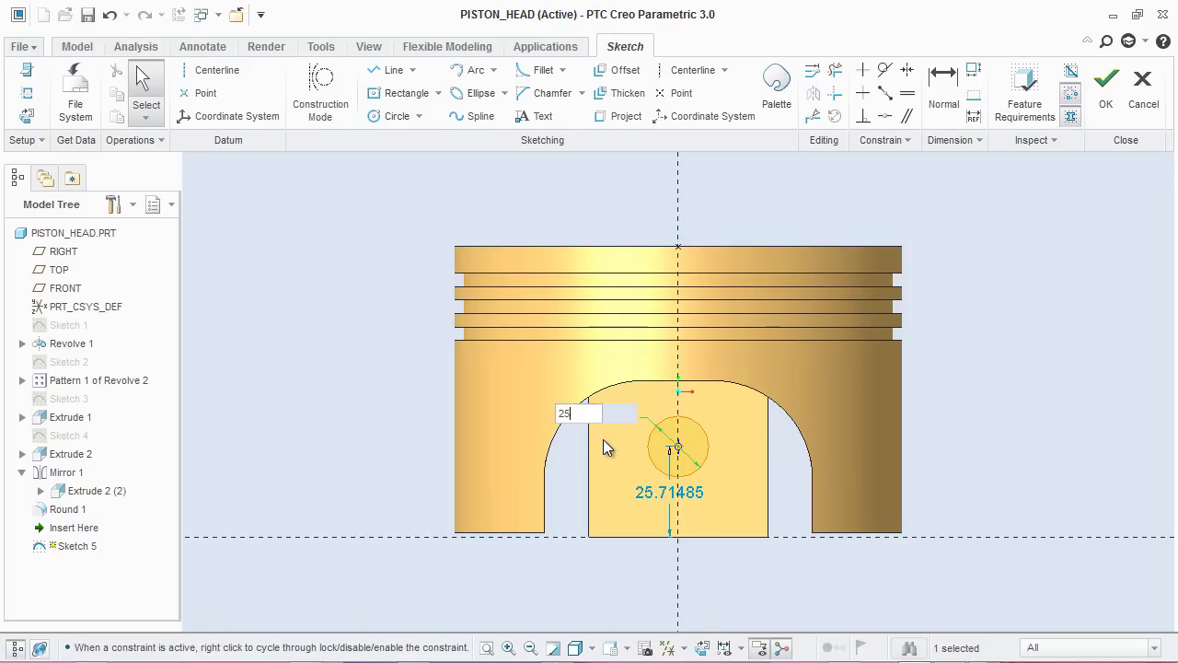
text(.4)
key(Return)
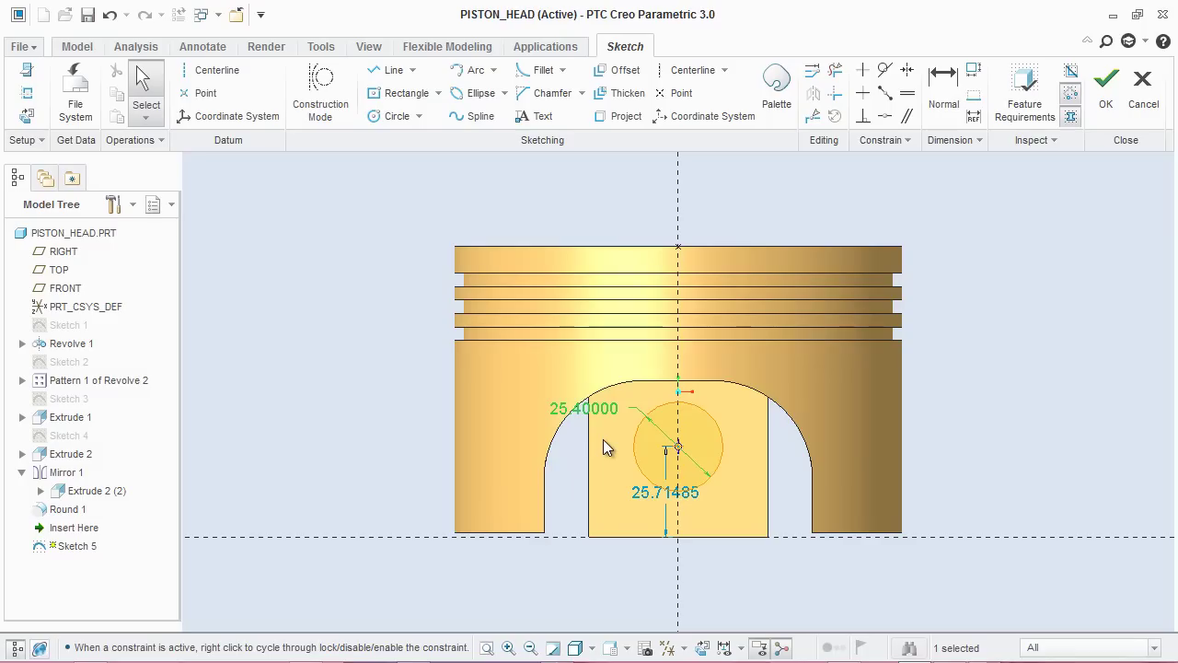
double_click(650, 492)
text(2)
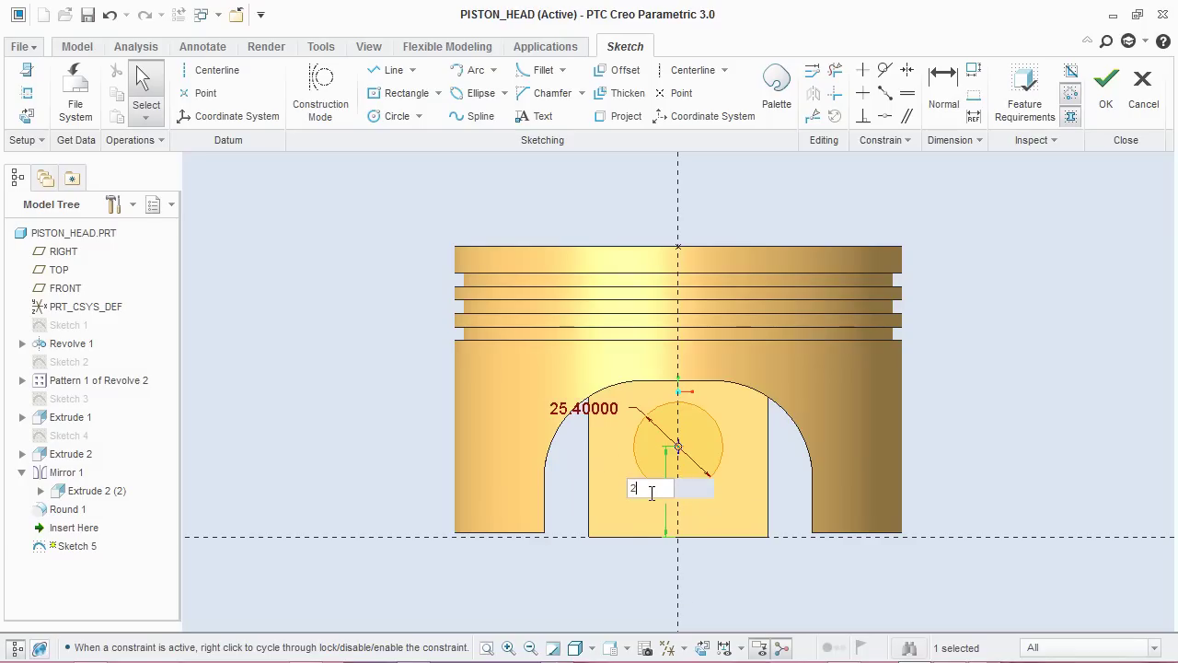
text(5.4)
key(Return)
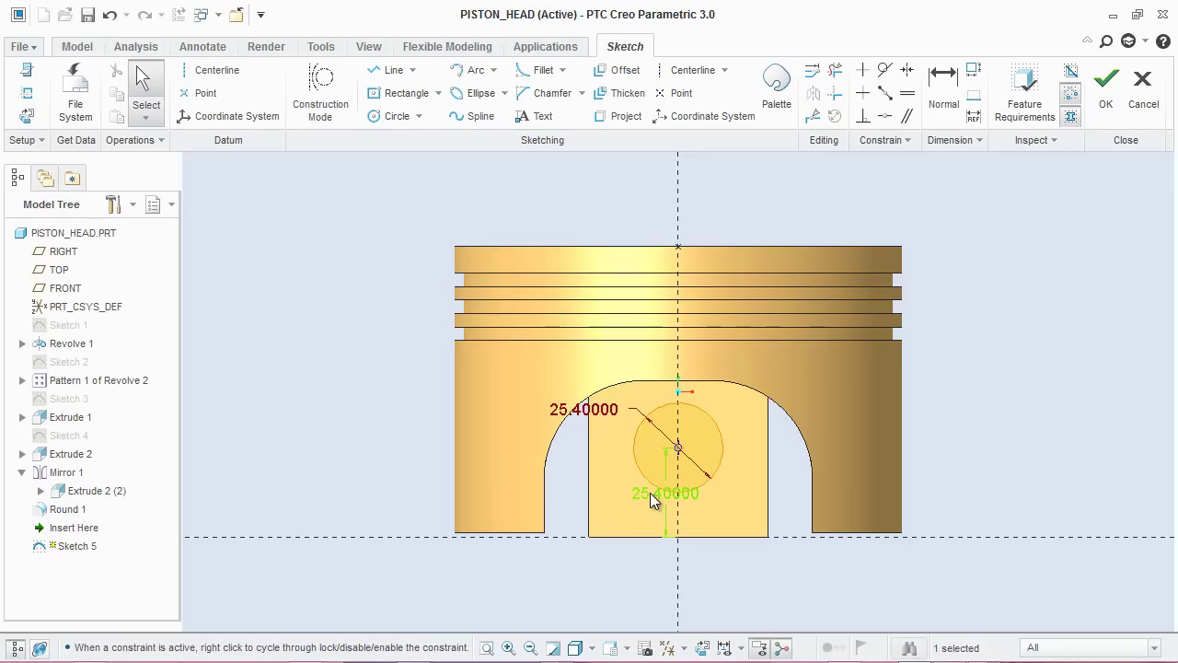
click(970, 406)
click(1103, 107)
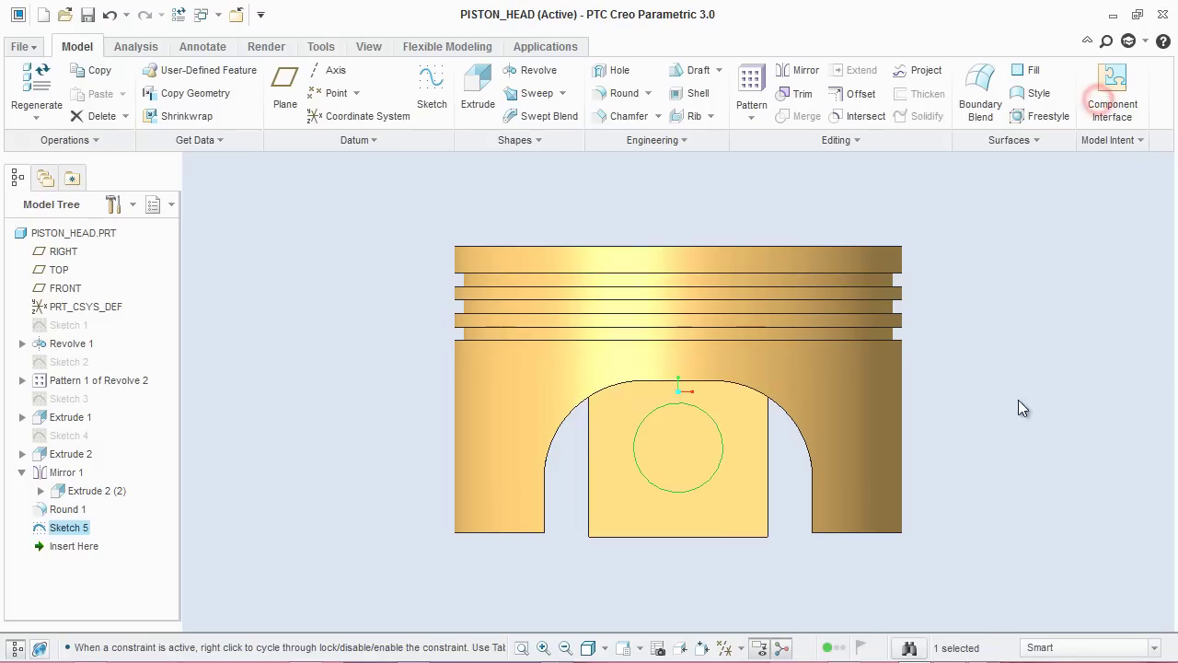
Extrude the circle inward as a Through All material-removal cut across both bosses, restore the default orientation and save the part.
click(475, 100)
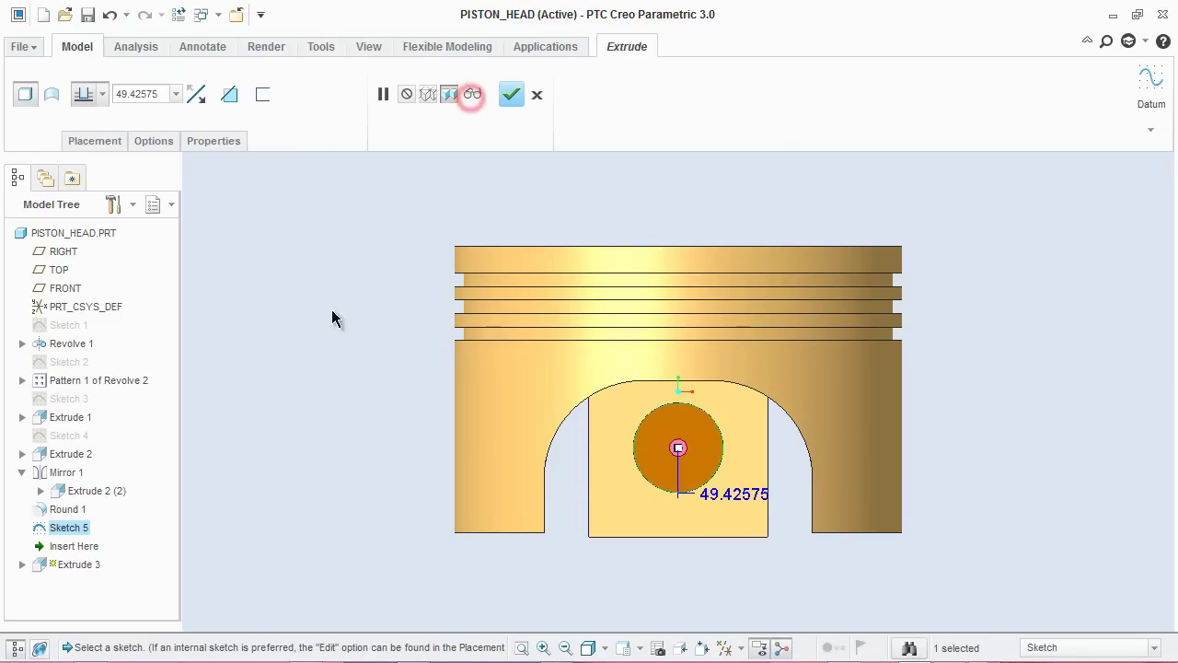
key(ctrl+d)
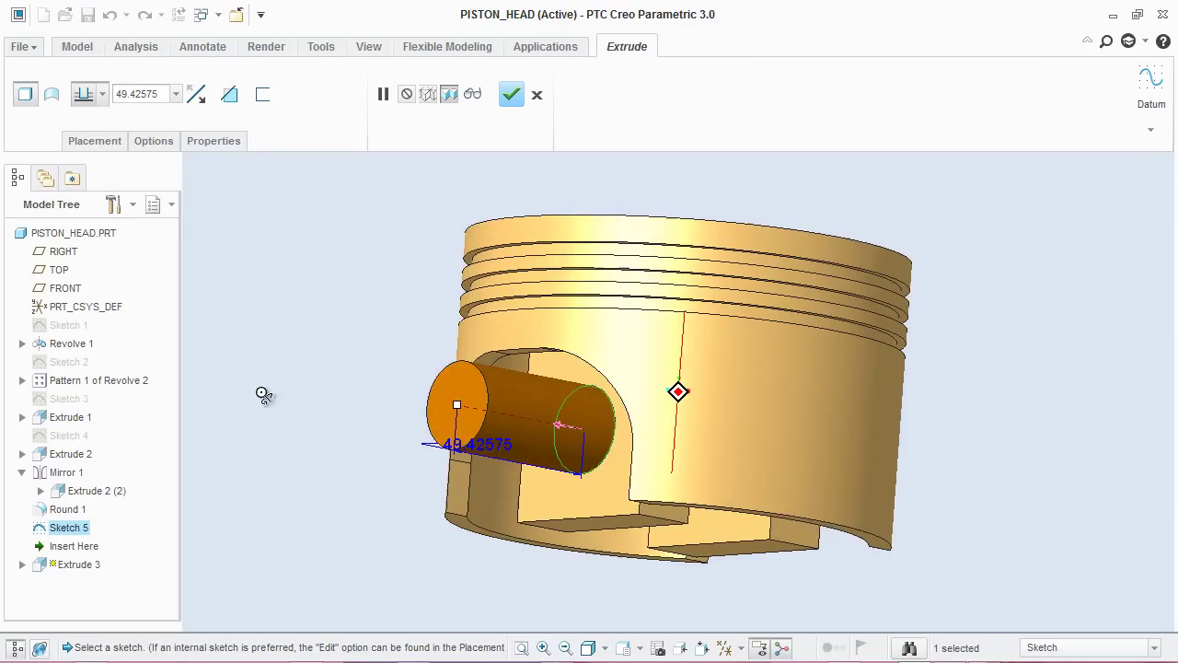
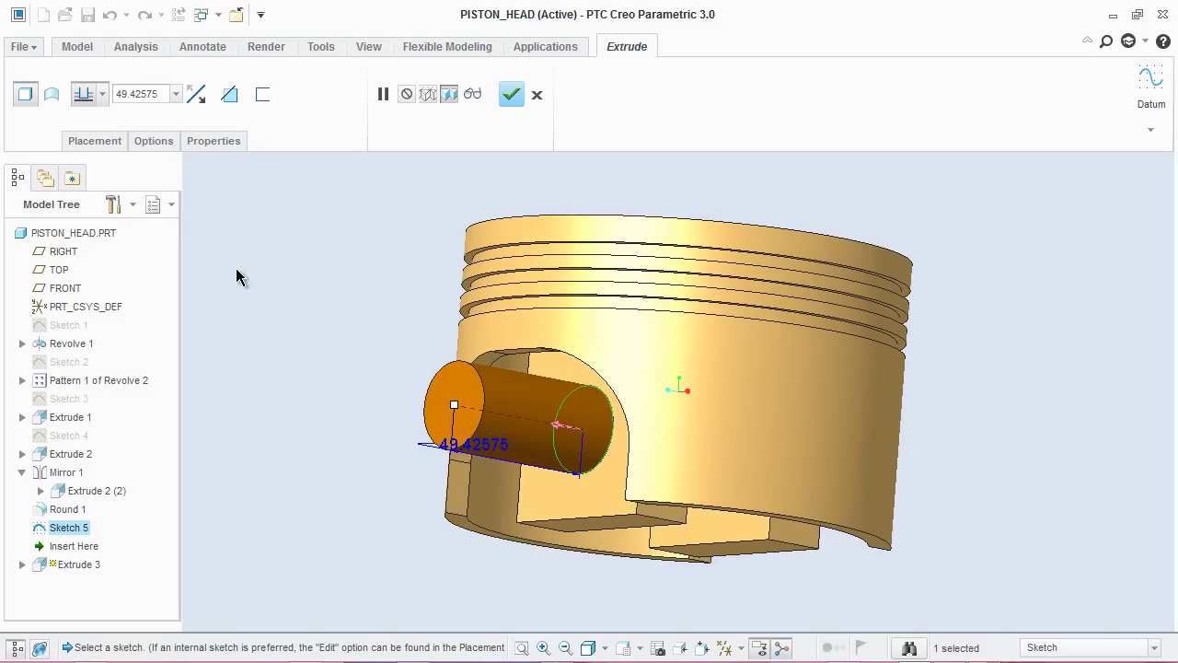
click(201, 102)
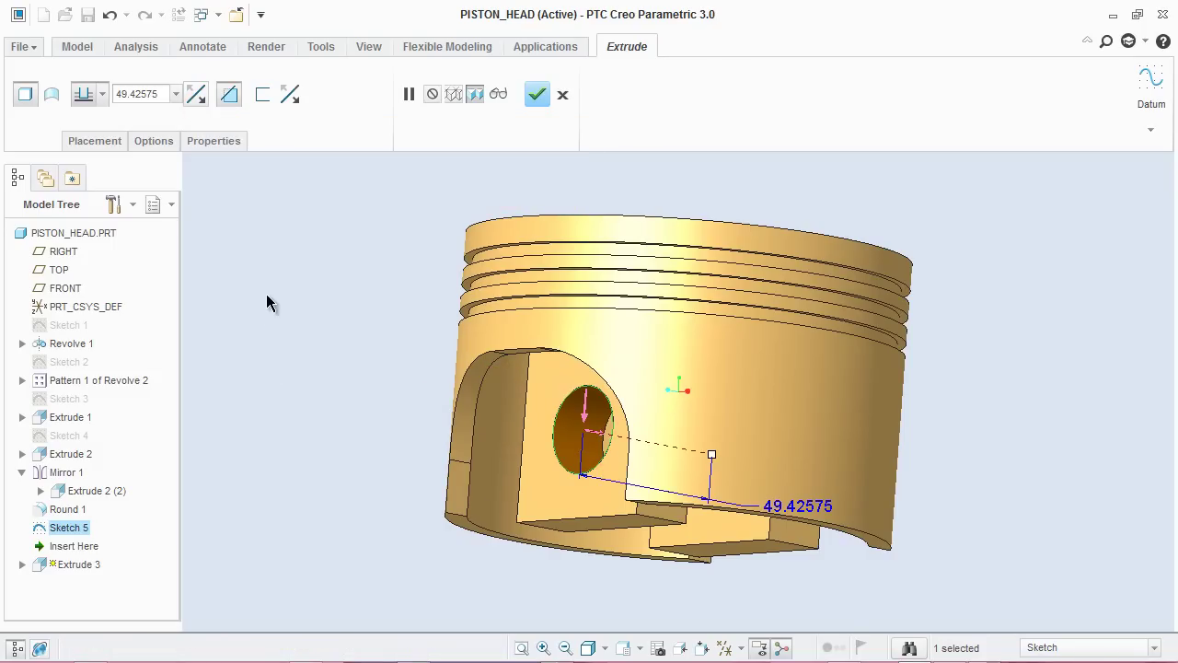
click(104, 95)
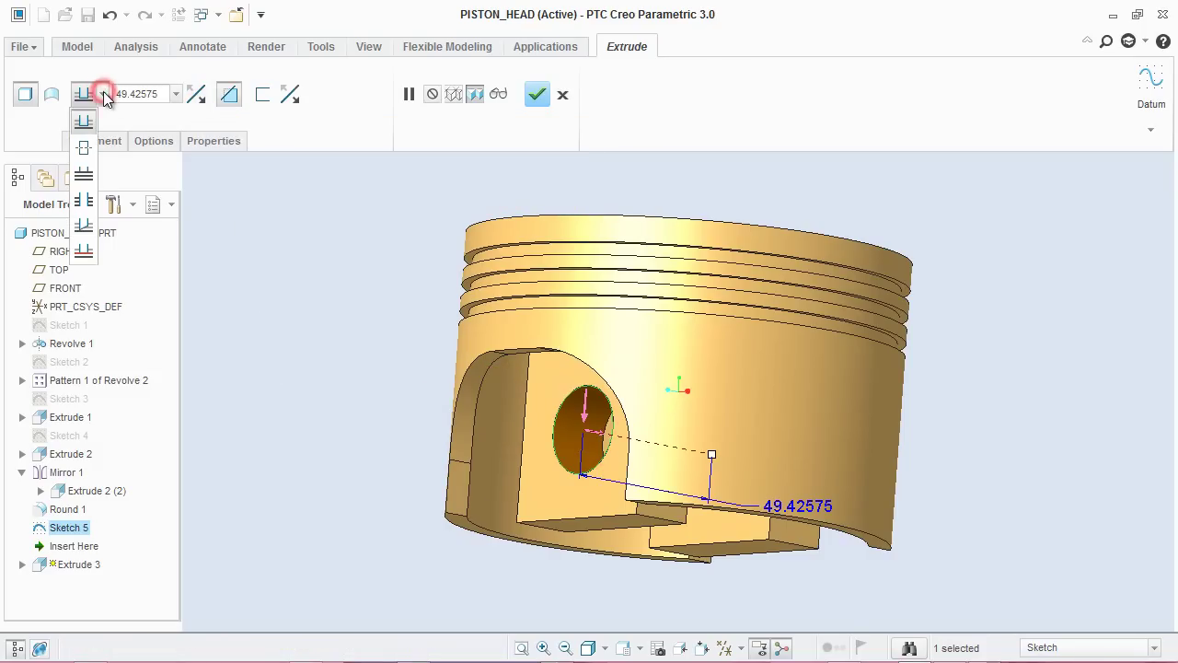
click(83, 203)
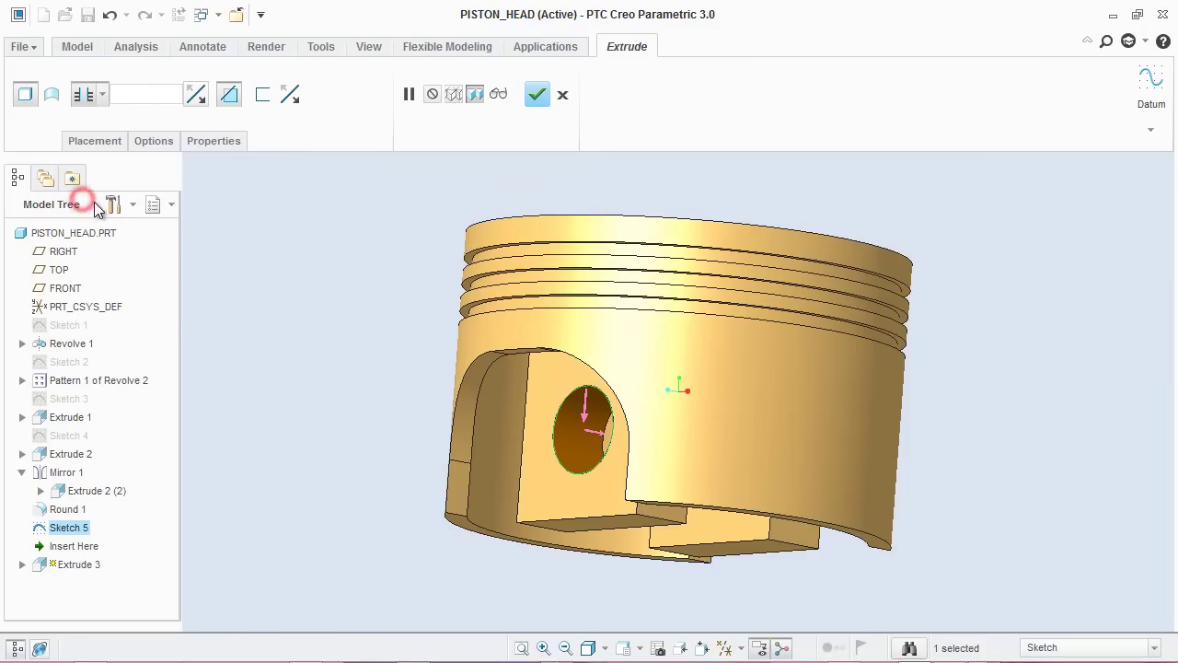
mouse_move(274, 385)
middle_down()
mouse_move(328, 395)
mouse_move(341, 381)
mouse_move(184, 329)
mouse_move(249, 342)
mouse_move(305, 373)
mouse_move(337, 363)
mouse_move(332, 371)
mouse_move(237, 275)
mouse_move(297, 350)
mouse_move(281, 385)
middle_up()
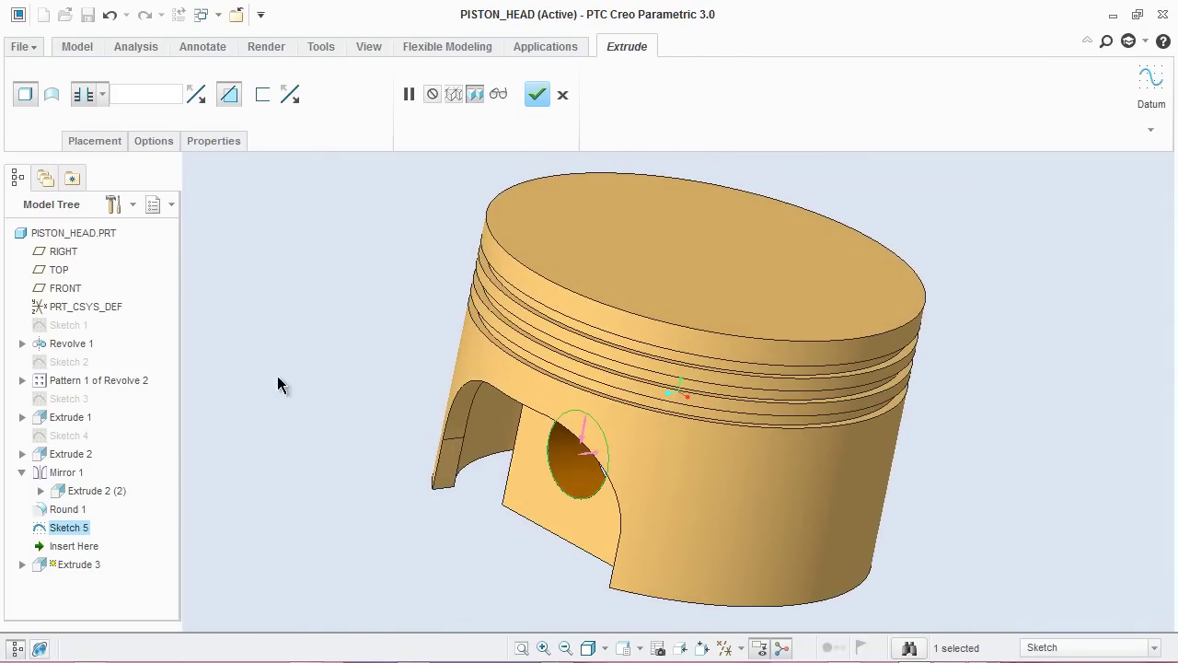
click(536, 94)
click(360, 398)
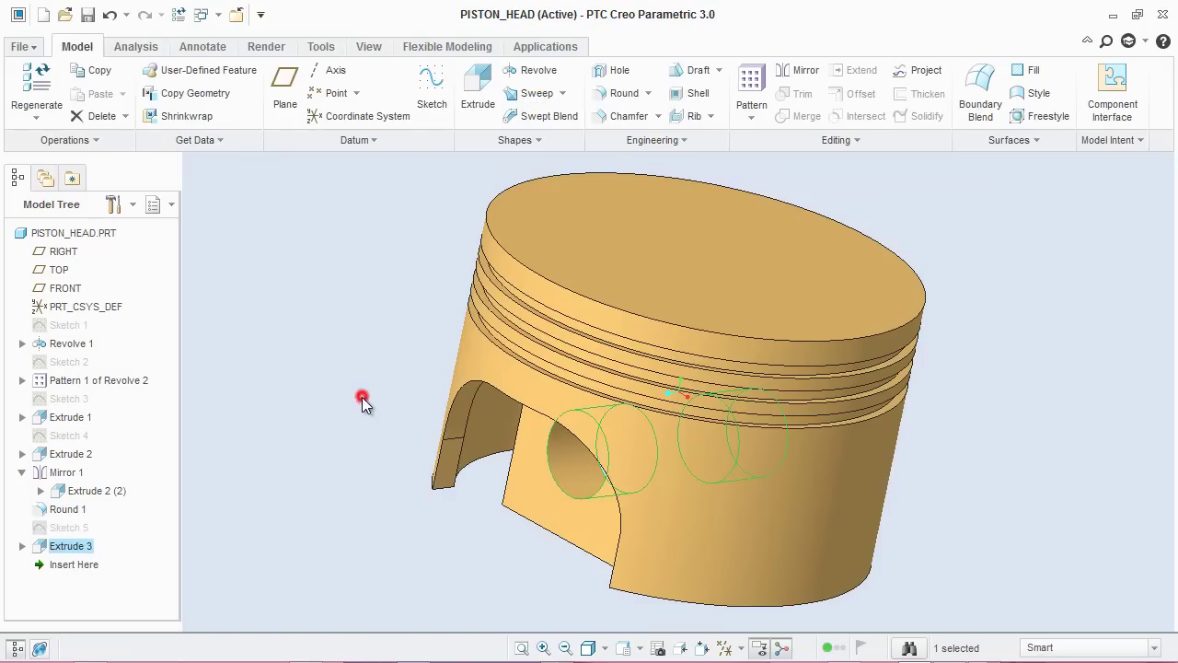
key(ctrl+d)
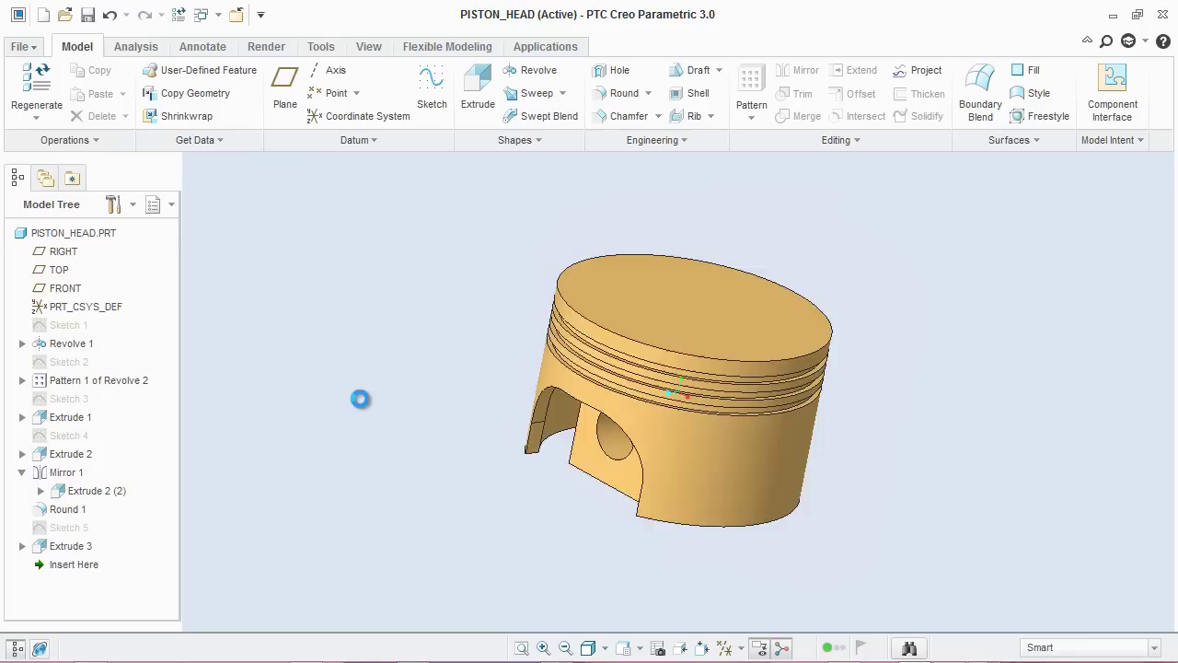
click(87, 15)
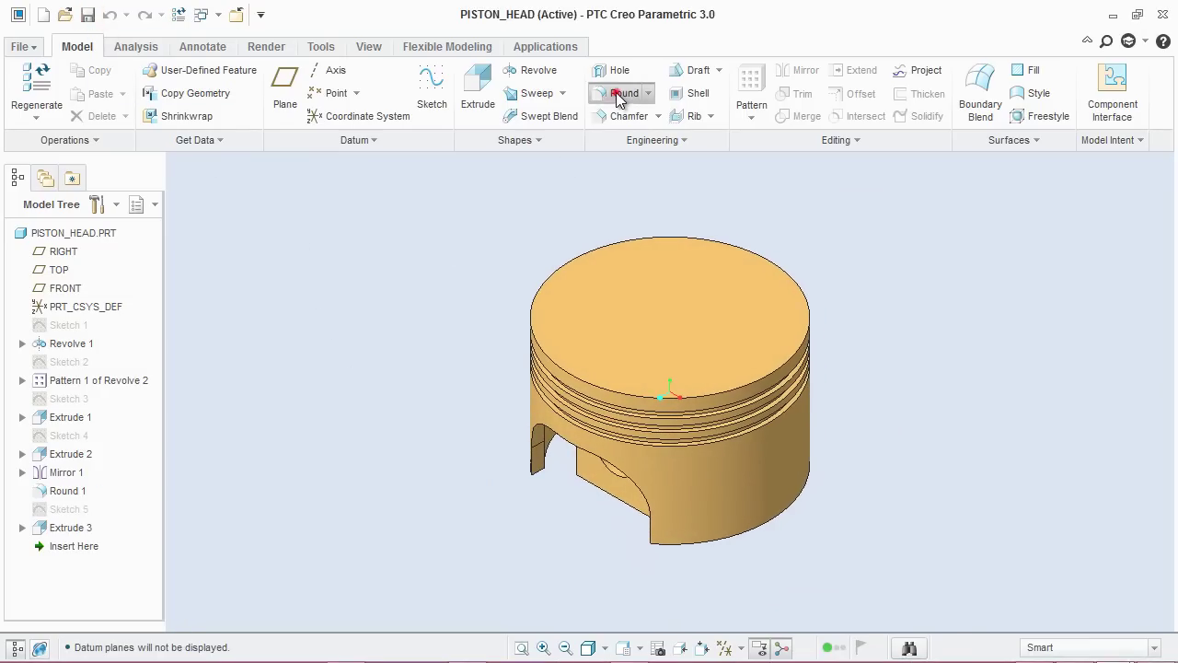
Start a Round on one lower corner edge of the first inner boss with a 12.7 mm radius.
click(620, 93)
middle_drag(373, 344, 387, 255)
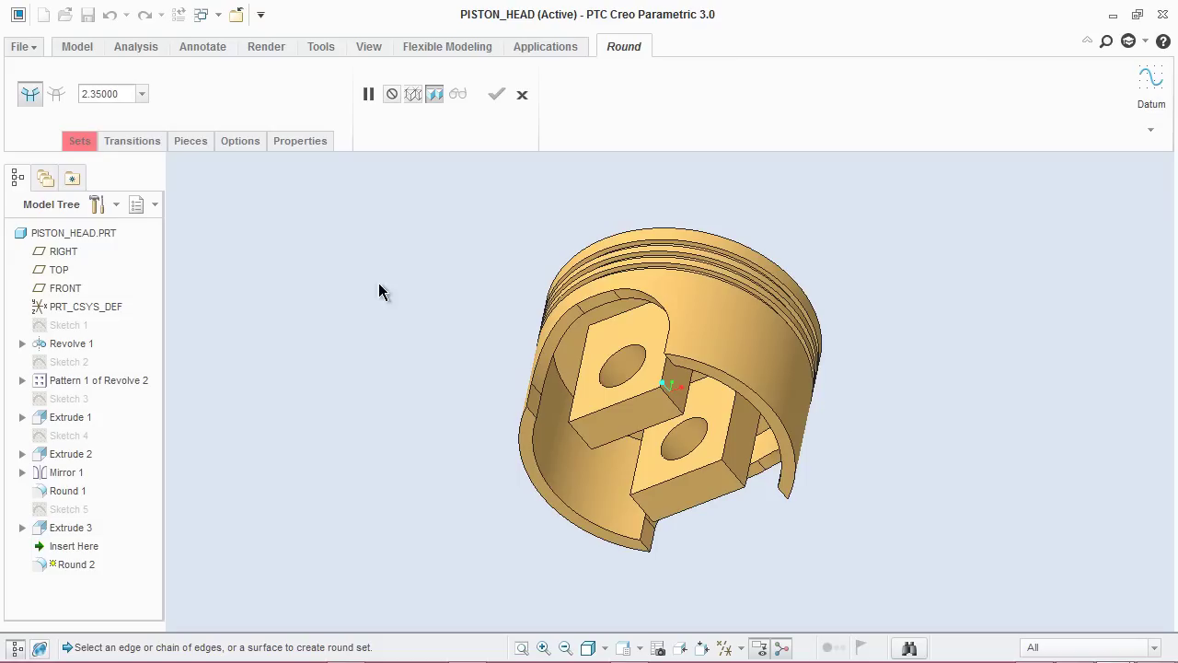
click(574, 431)
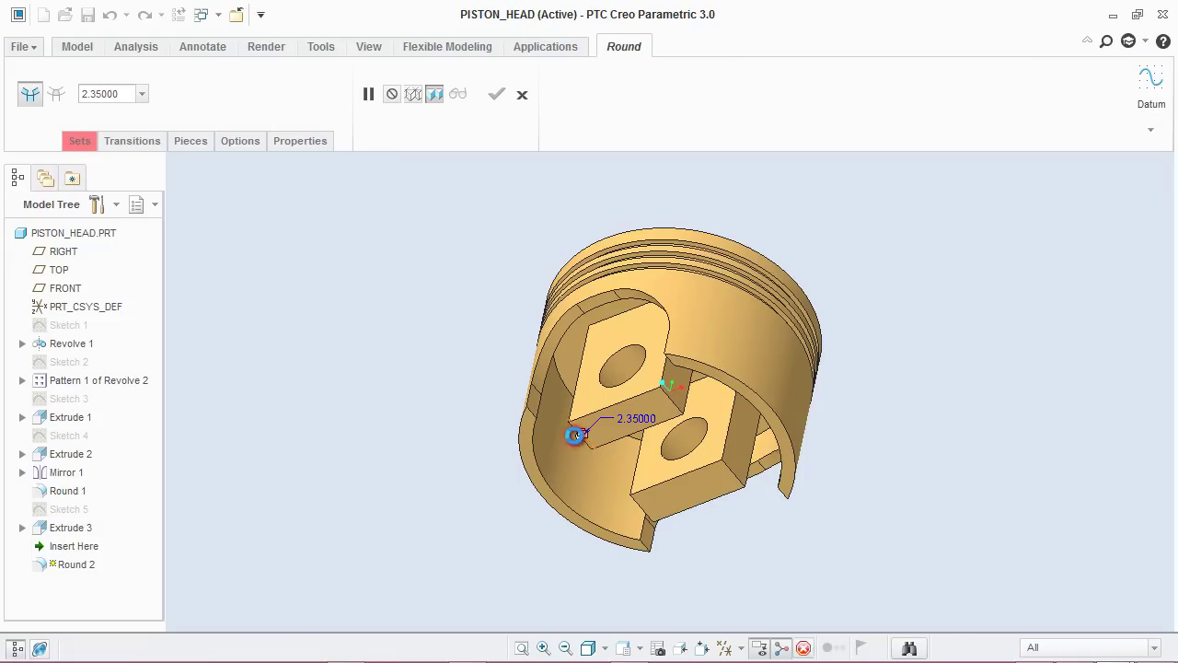
double_click(627, 418)
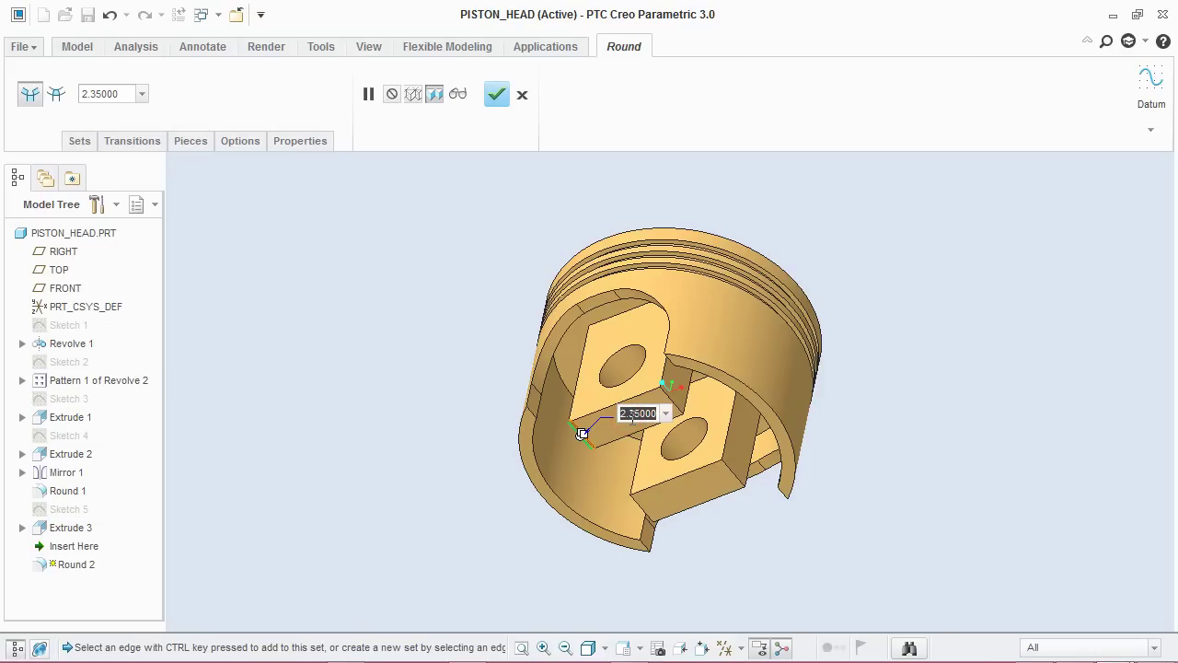
text(12.7)
key(Return)
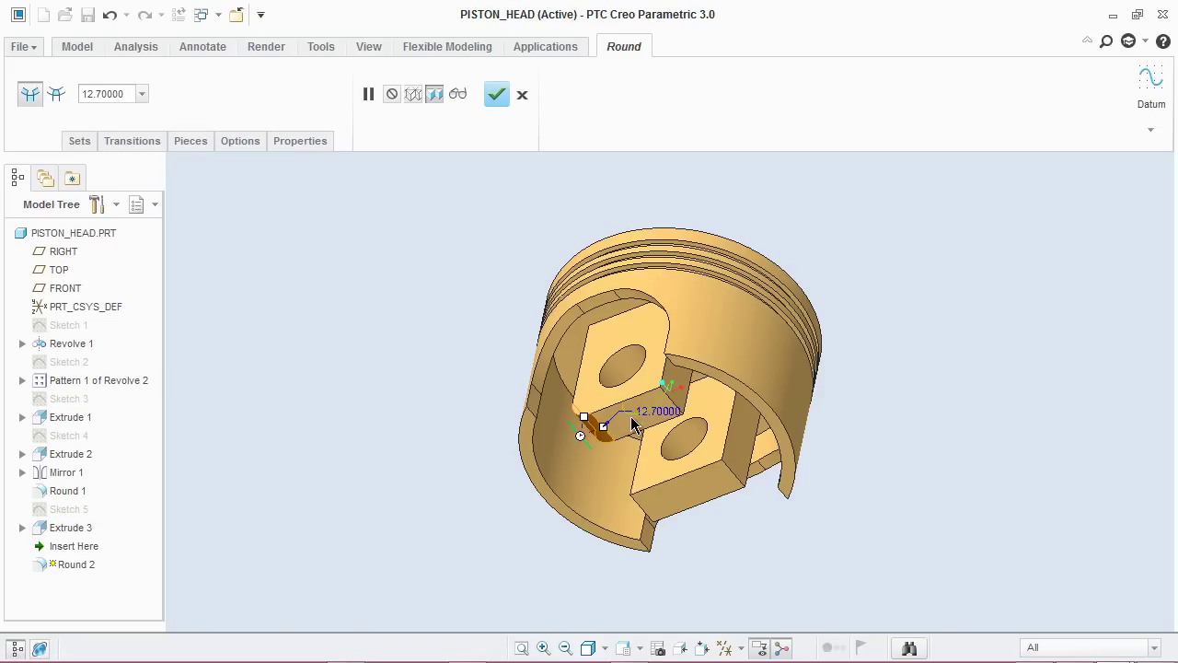
Add the other three lower corner edges of the two bosses to the same round set and complete the feature.
ctrl+click(673, 395)
ctrl+click(737, 485)
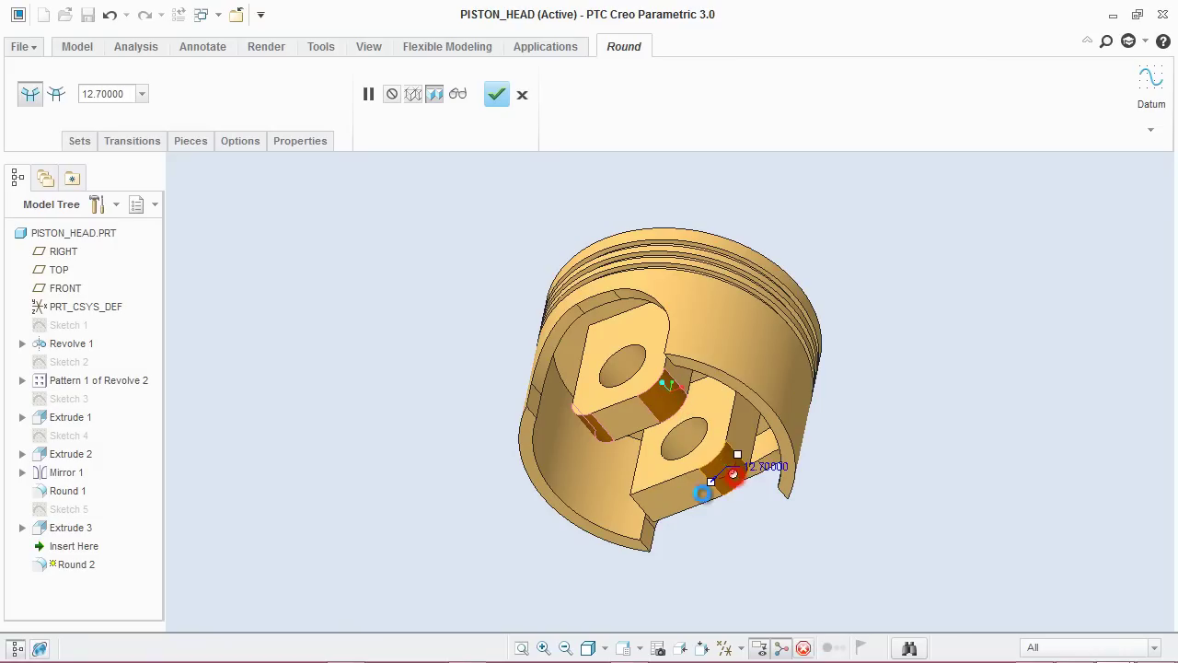
ctrl+click(641, 509)
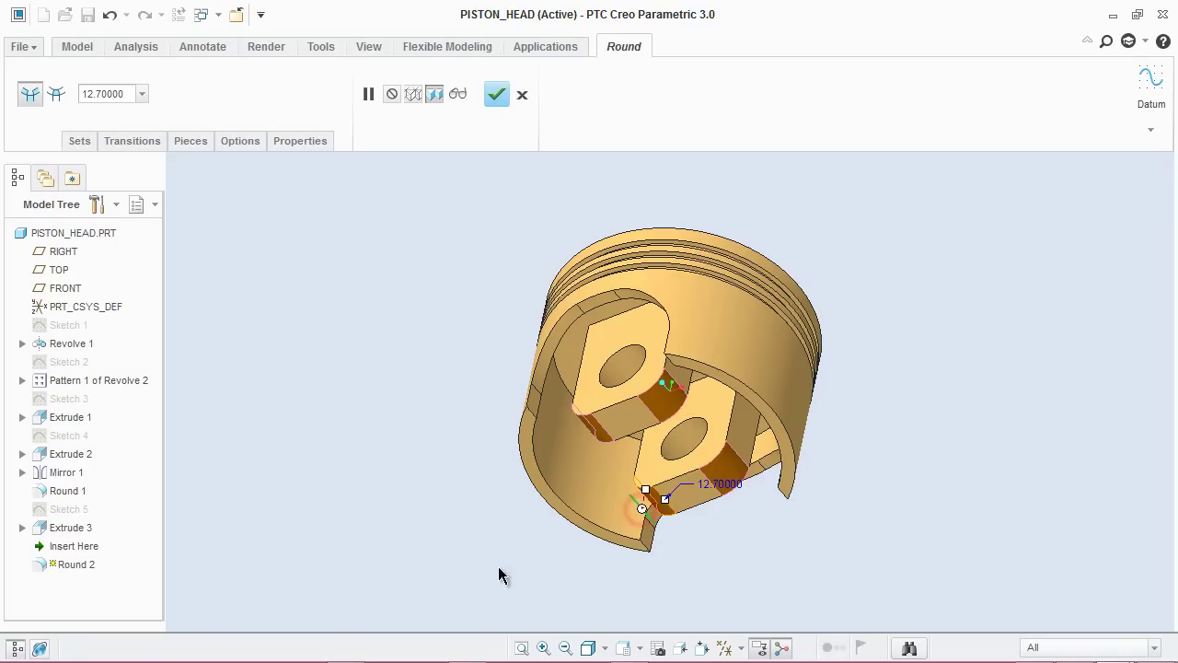
click(498, 101)
click(390, 241)
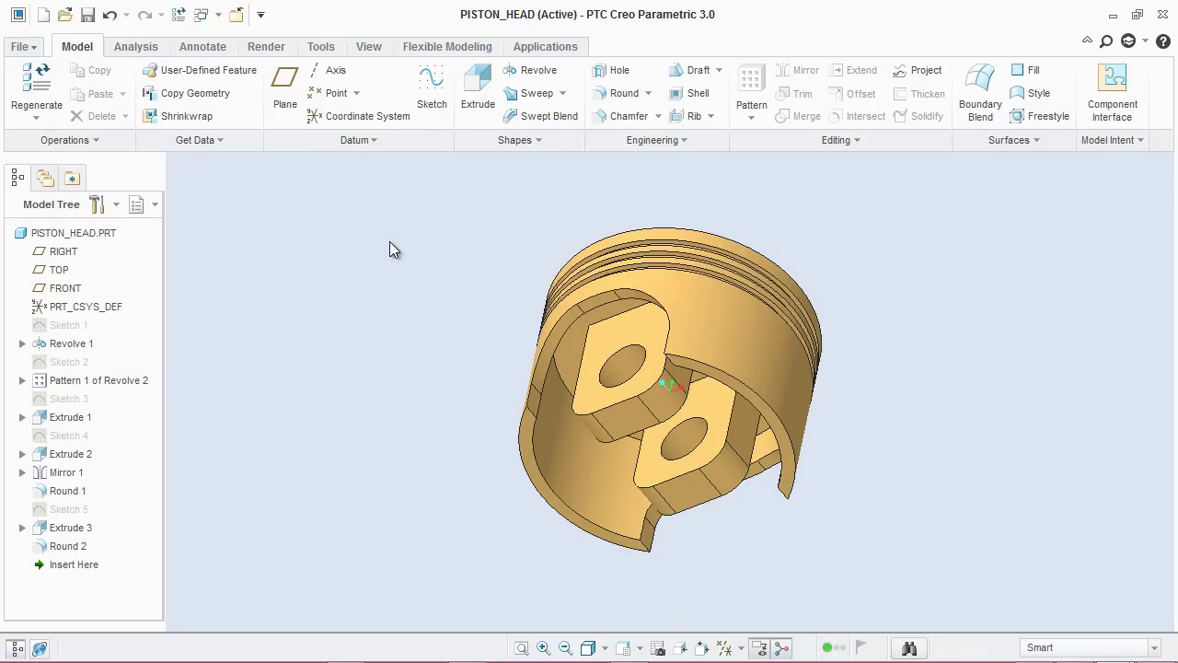
click(404, 279)
Start another Round on a bottom corner edge of the skirt beside the cut, with a 10 mm radius.
click(600, 96)
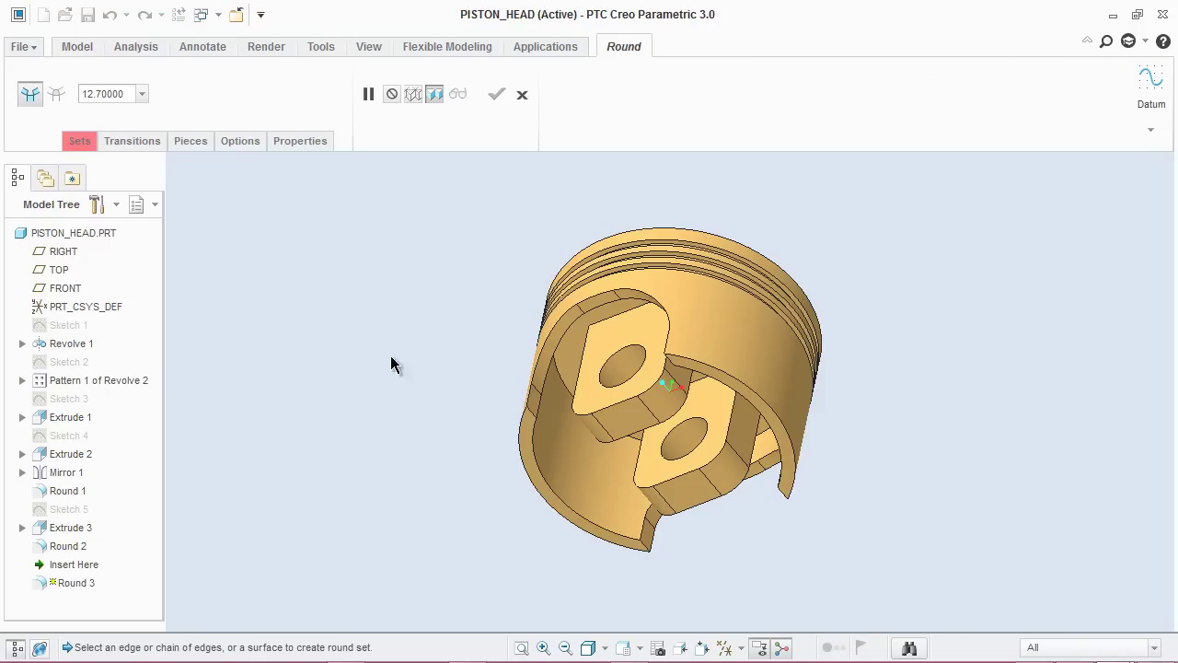
middle_drag(406, 370, 393, 385)
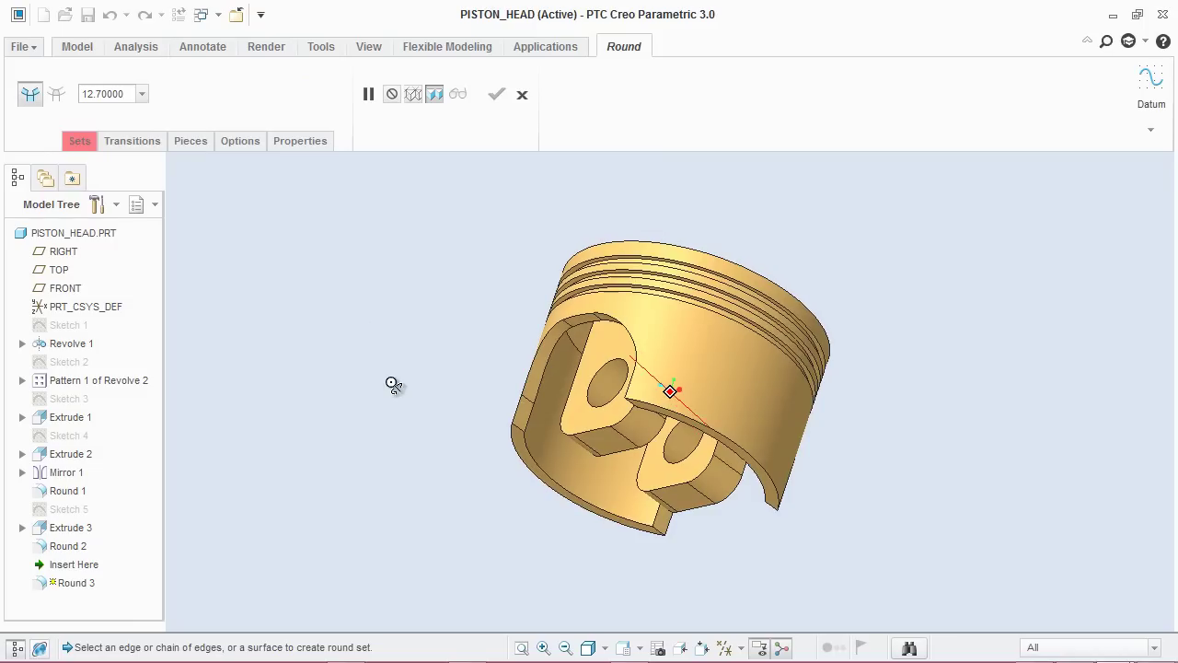
click(517, 428)
double_click(576, 411)
text(10)
key(Return)
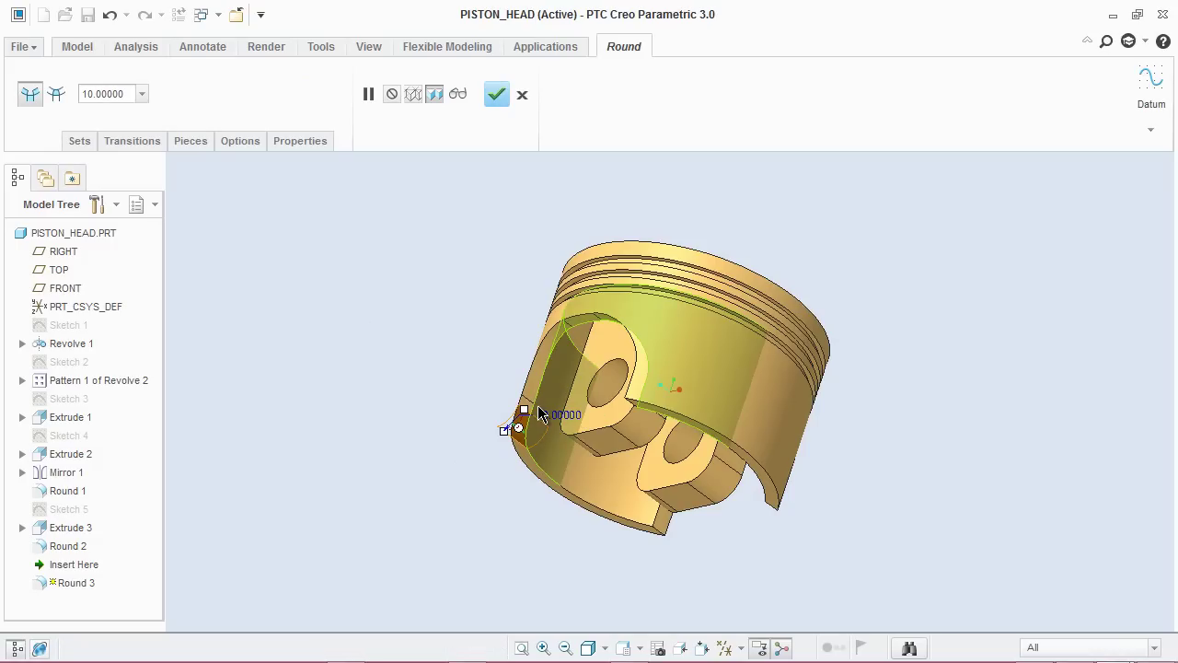
Add two more bottom corner edges of the skirt beside the cut to the Round as 10 mm radius sets.
click(660, 530)
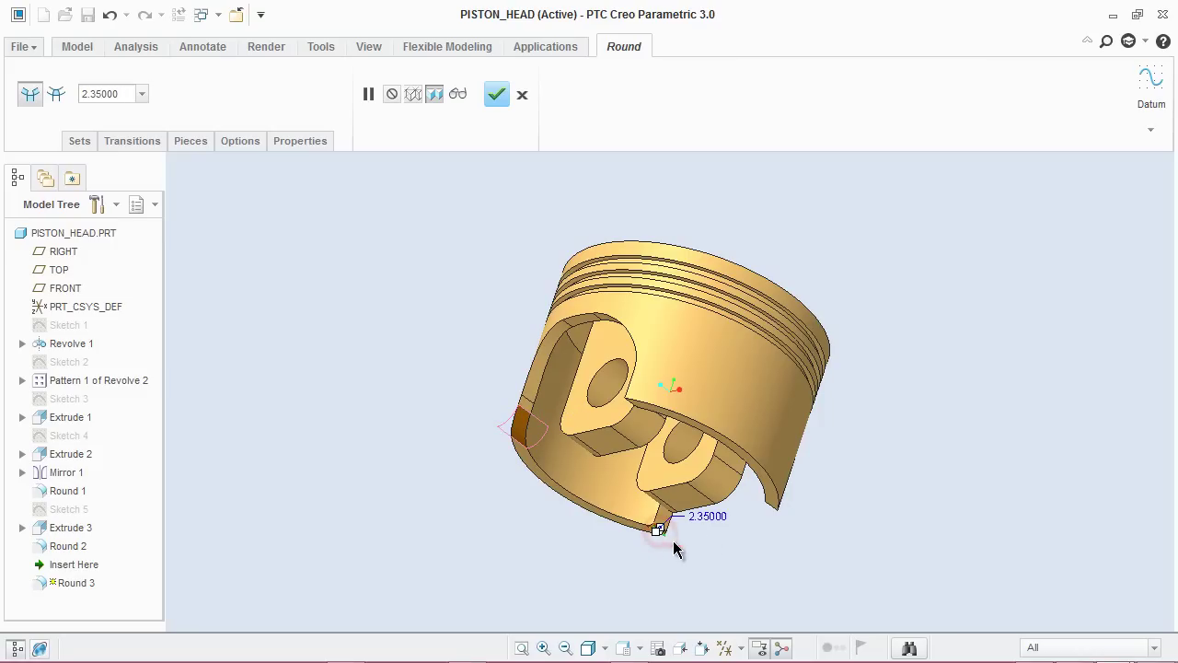
double_click(712, 512)
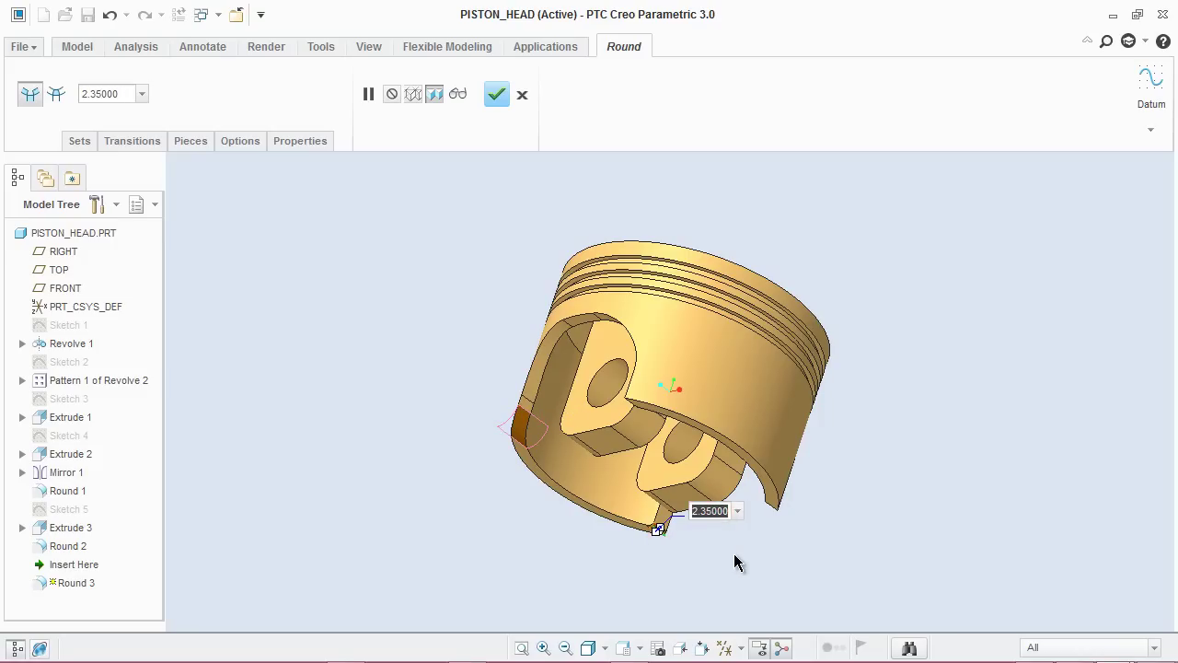
text(10)
click(733, 554)
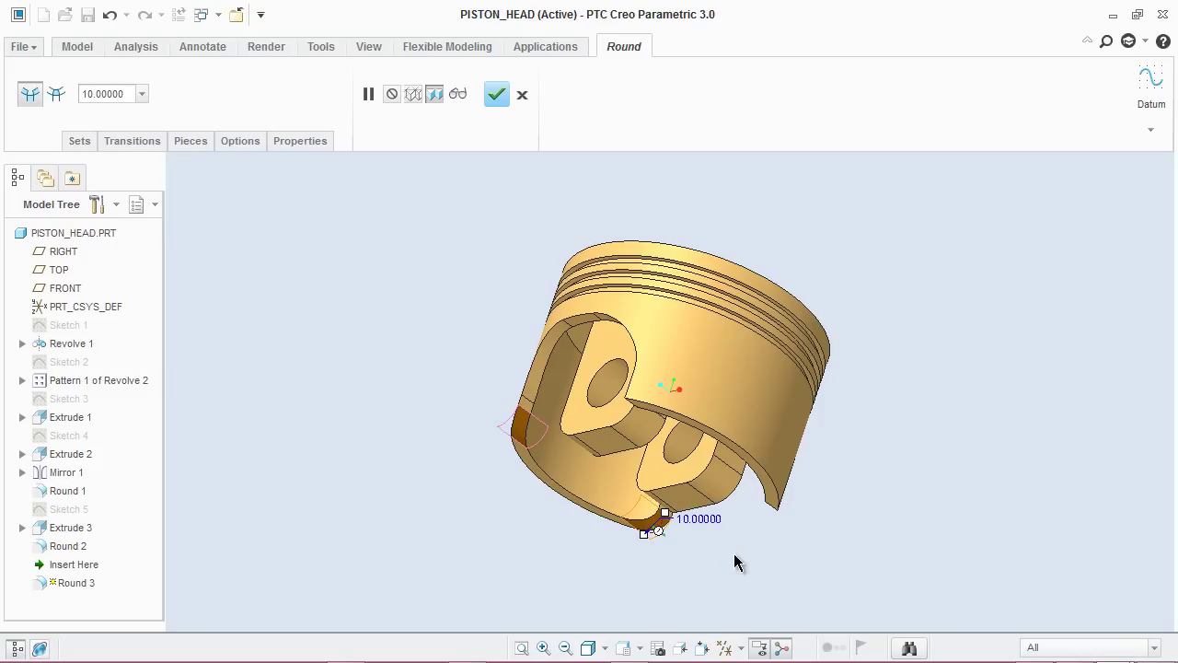
middle_drag(723, 592, 813, 603)
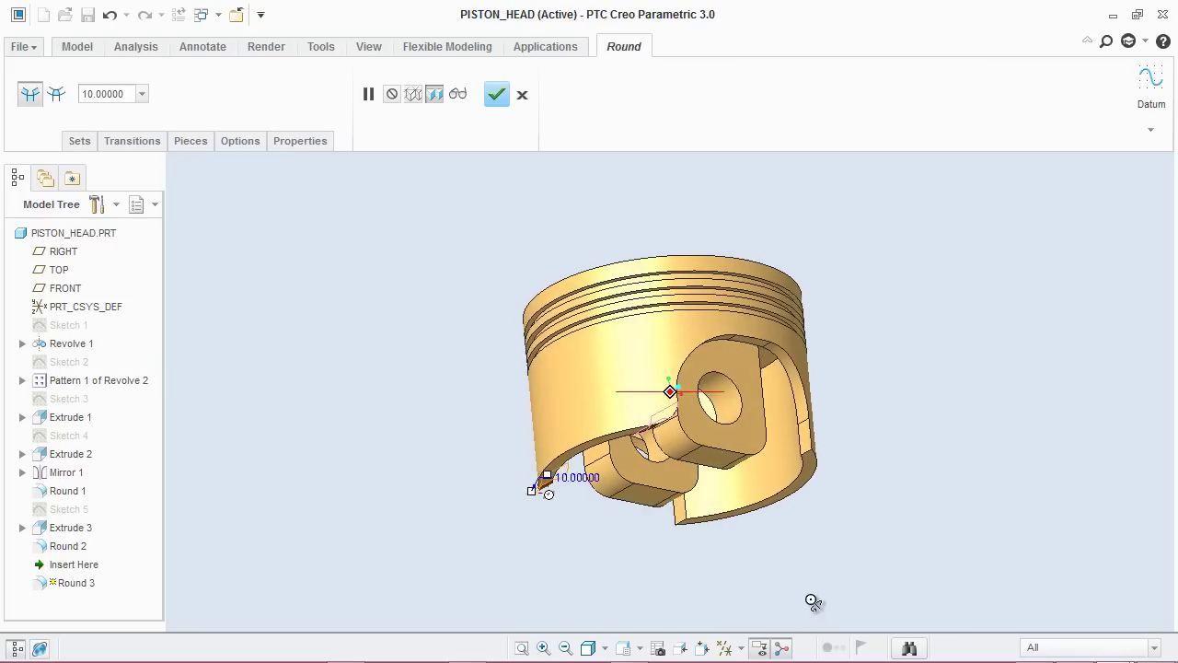
click(808, 463)
double_click(864, 435)
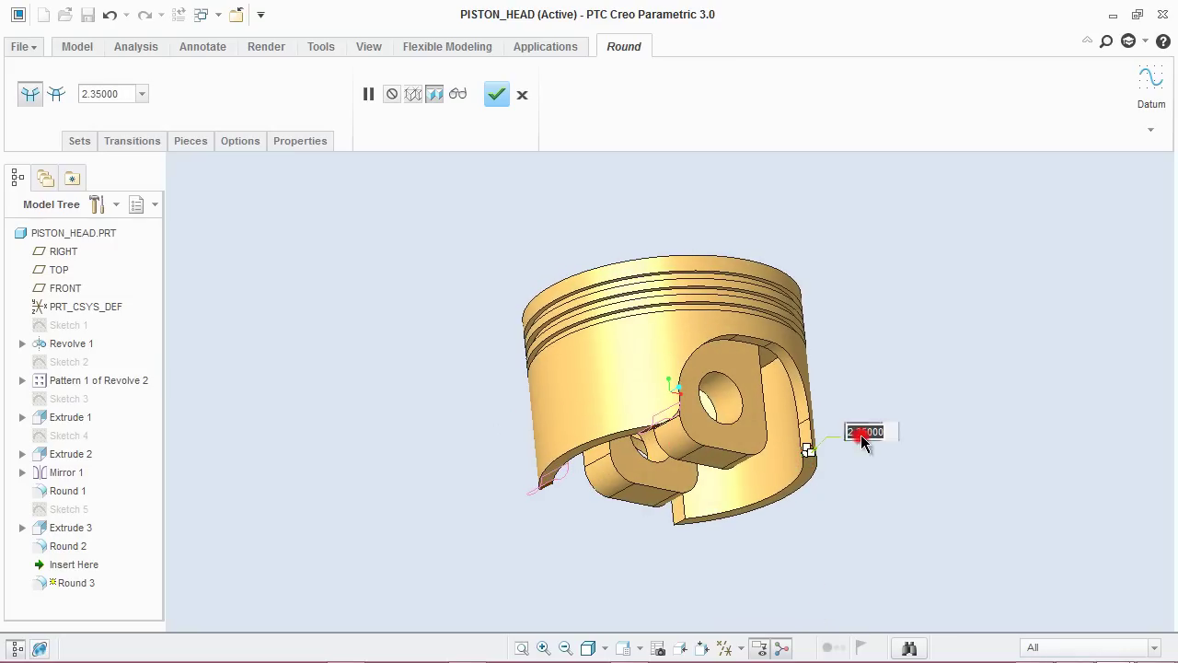
text(10)
key(Return)
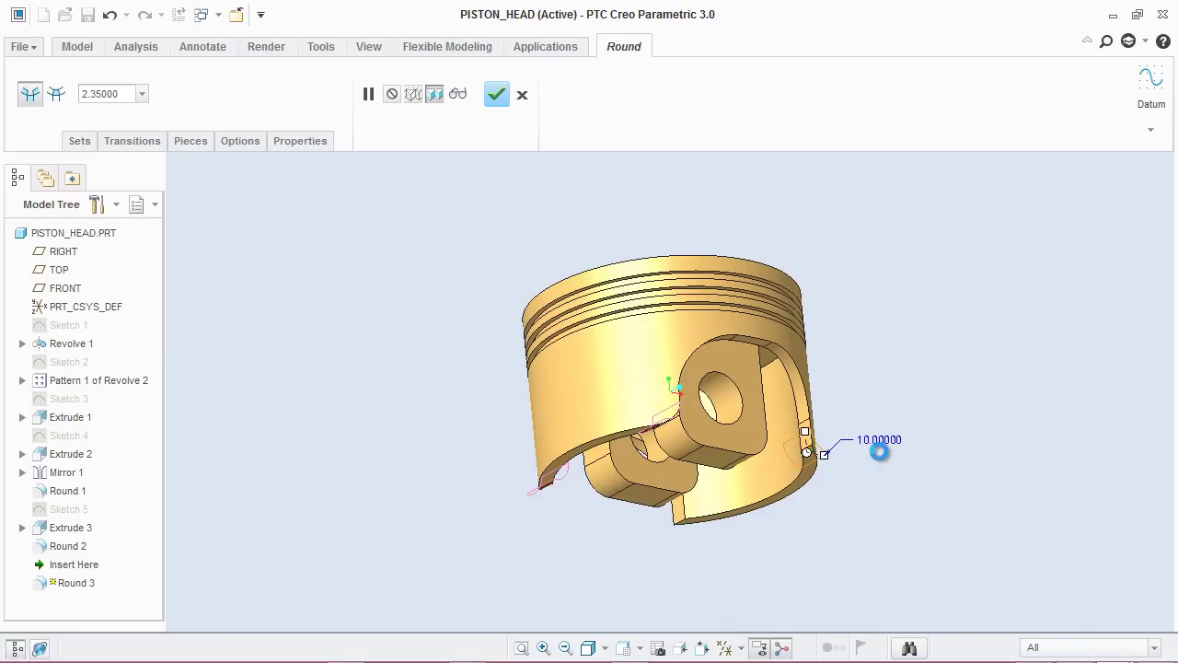
Round the fourth bottom corner edge of the skirt with a 10 mm radius and complete the feature.
click(679, 525)
double_click(732, 505)
text(10)
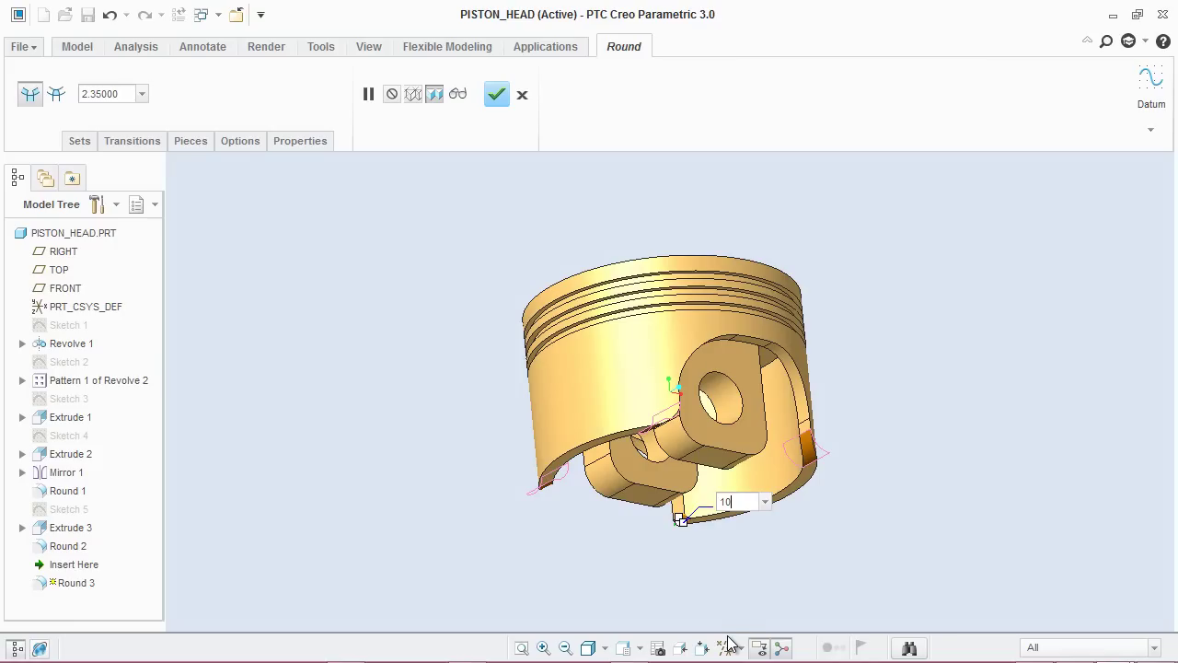
key(Return)
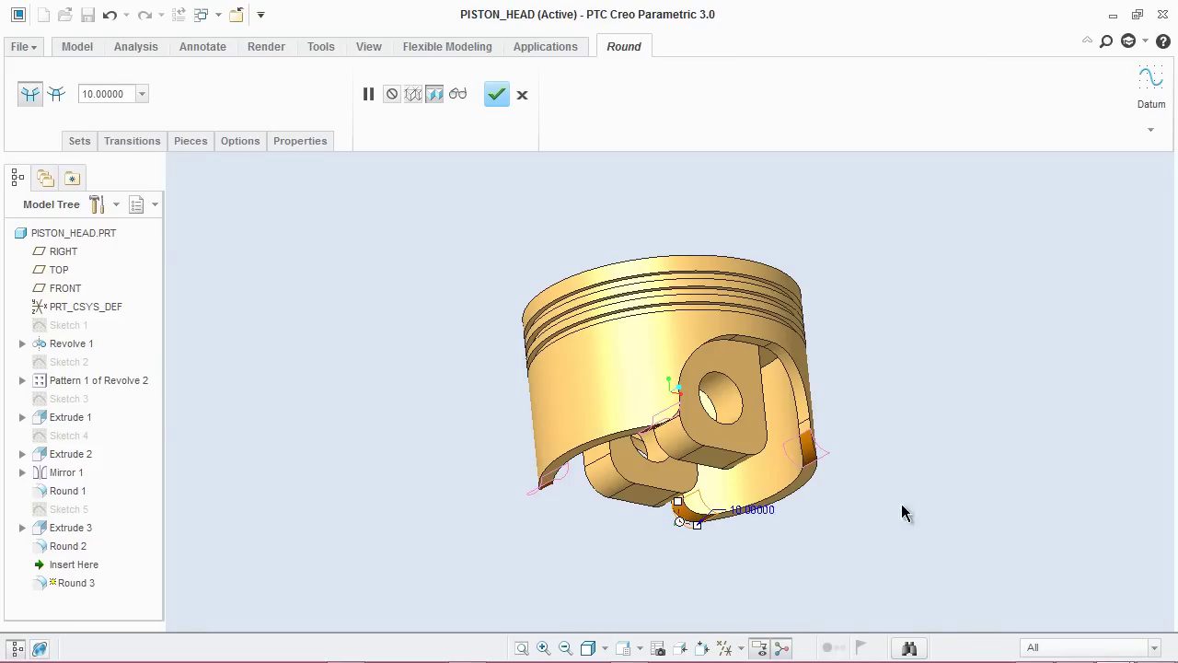
click(474, 256)
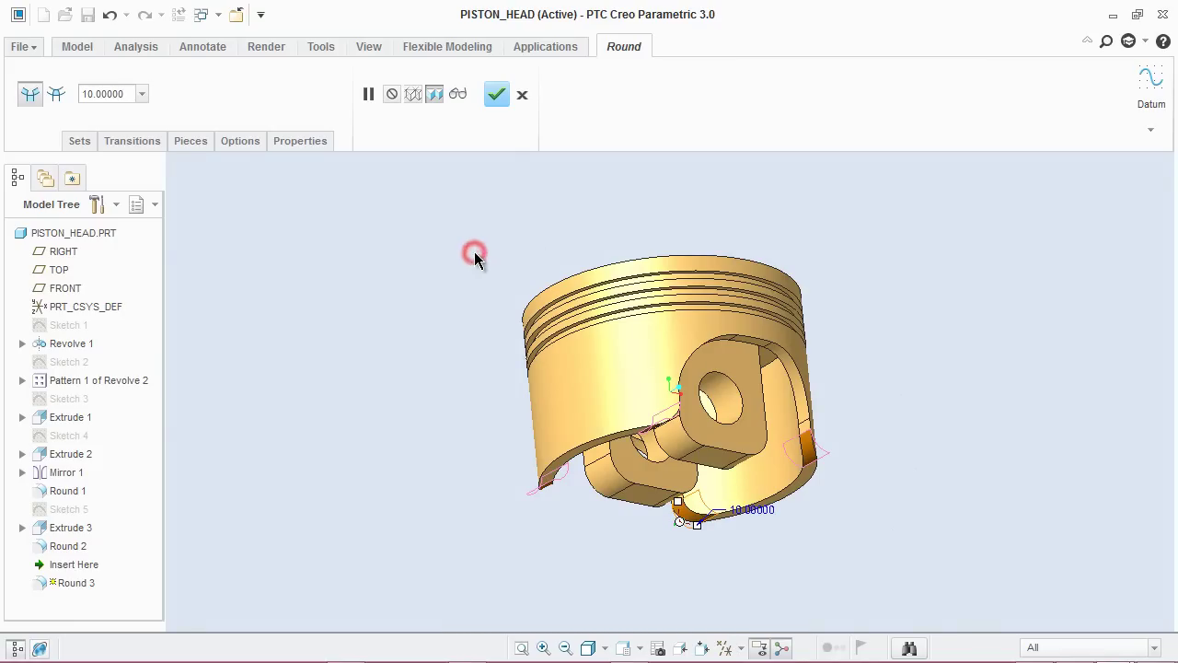
click(495, 96)
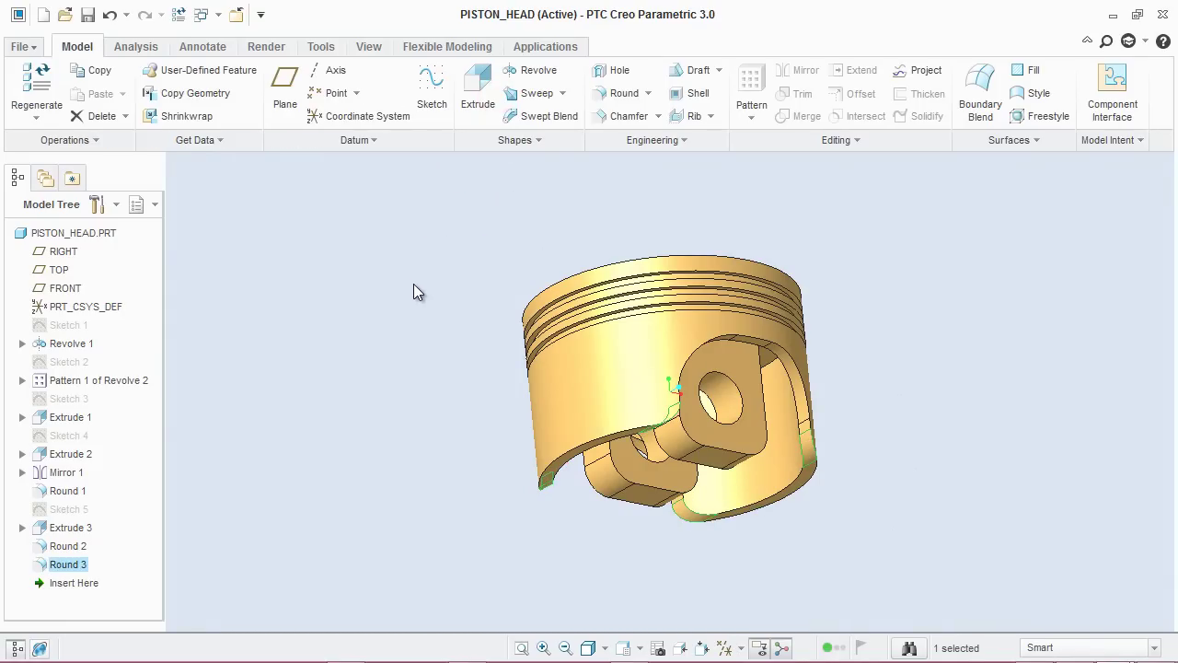
middle_drag(413, 292, 365, 292)
click(373, 283)
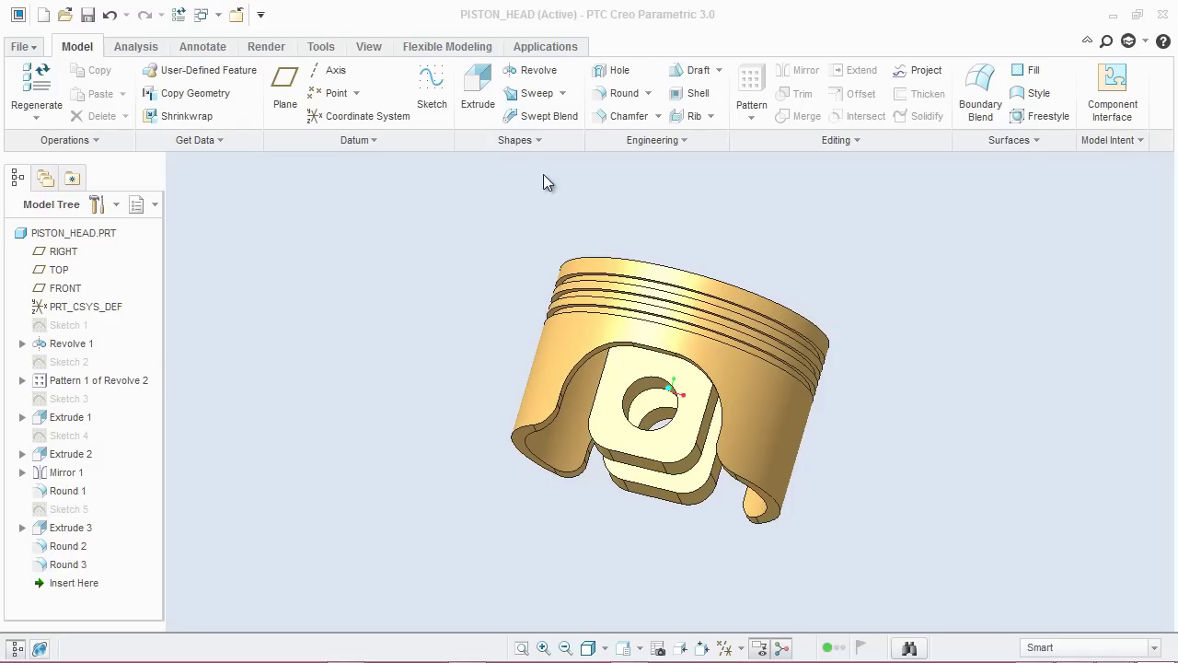
Start a new Round with a 5 mm radius on the outline edge of the first boss's outer face.
click(619, 93)
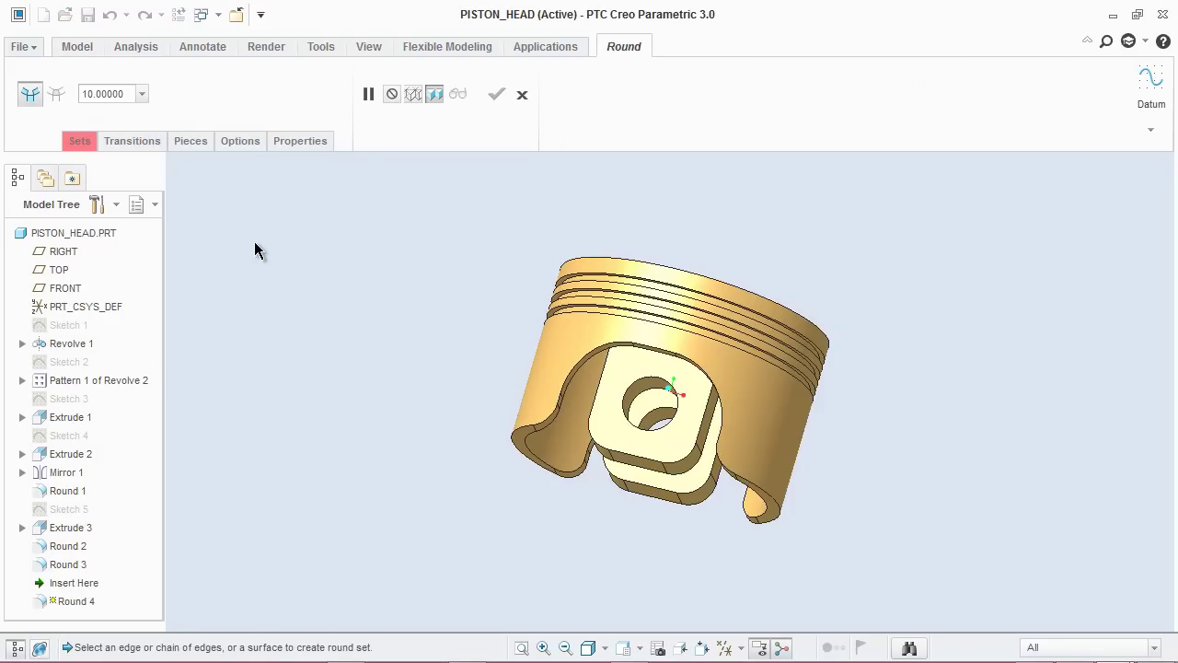
double_click(115, 96)
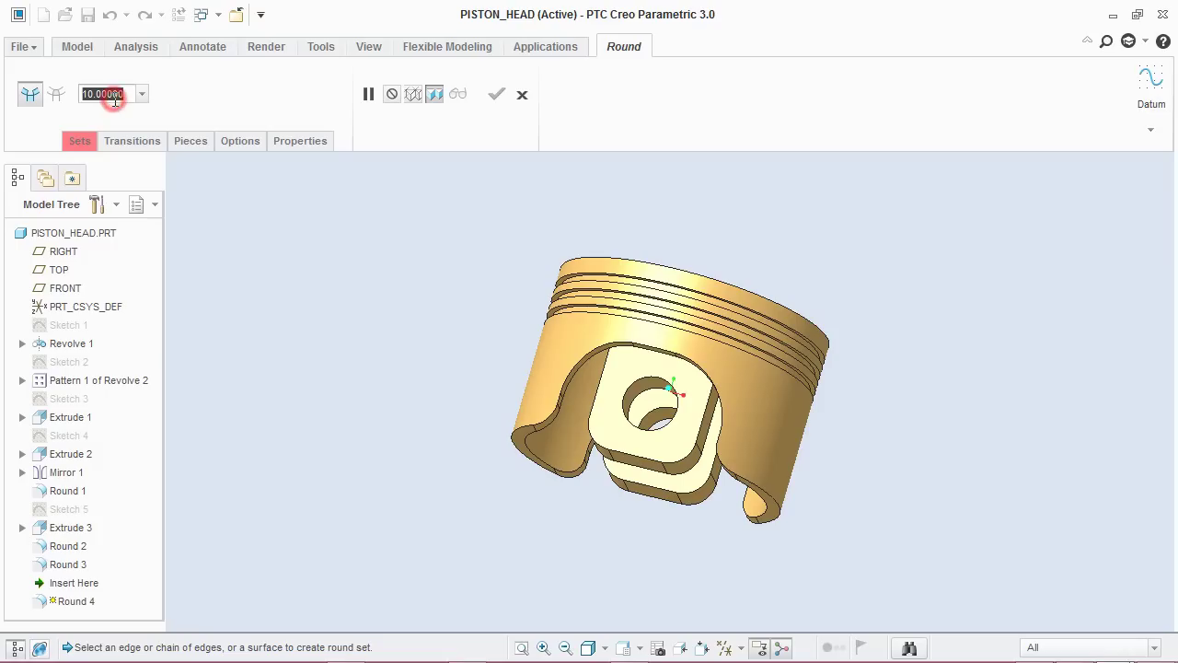
text(5)
key(Return)
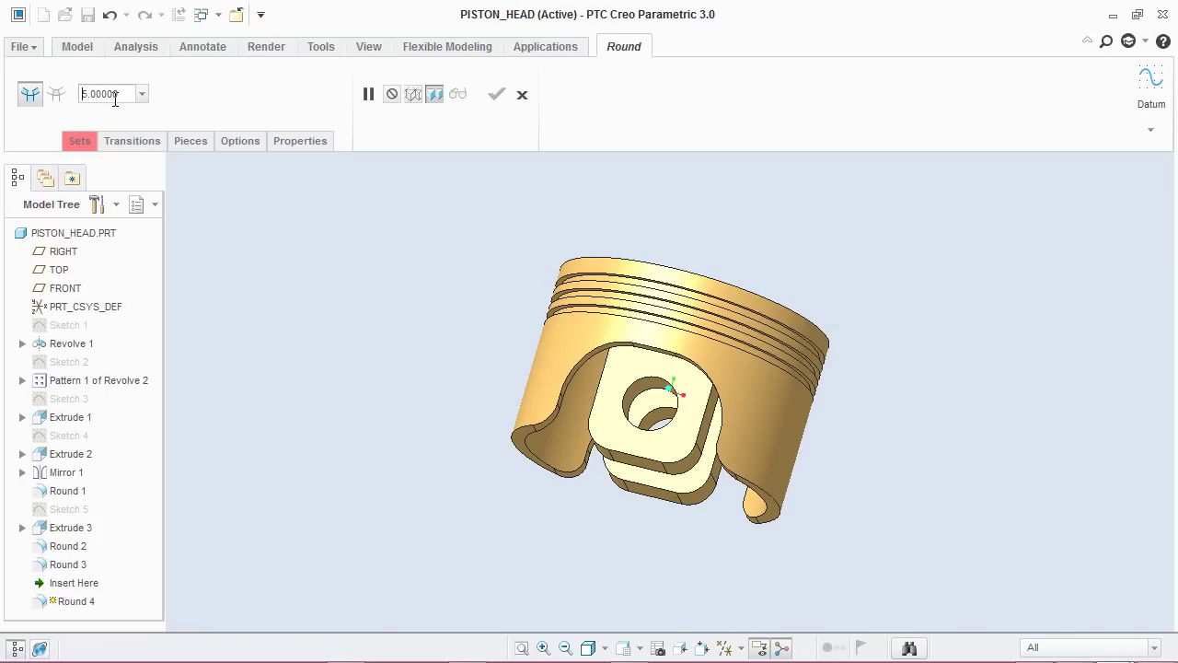
click(639, 458)
Add 5 mm rounds to the first boss's opposite face outline and the four edges where the boss meets the crown underside.
middle_drag(537, 548, 539, 491)
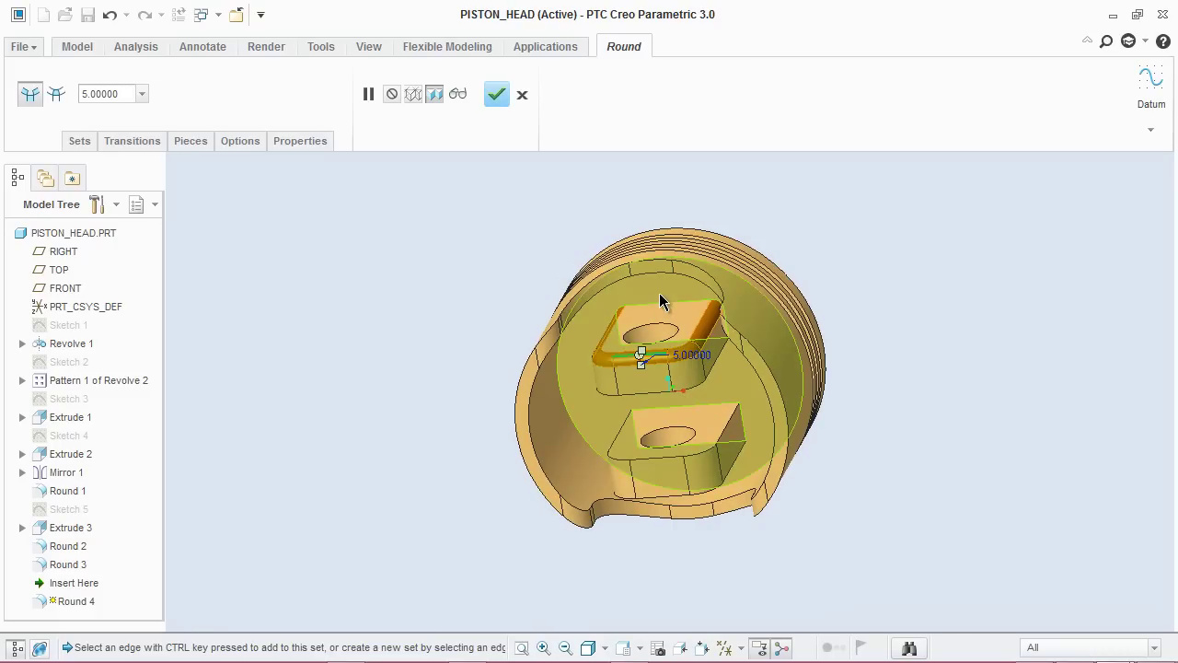
ctrl+click(654, 300)
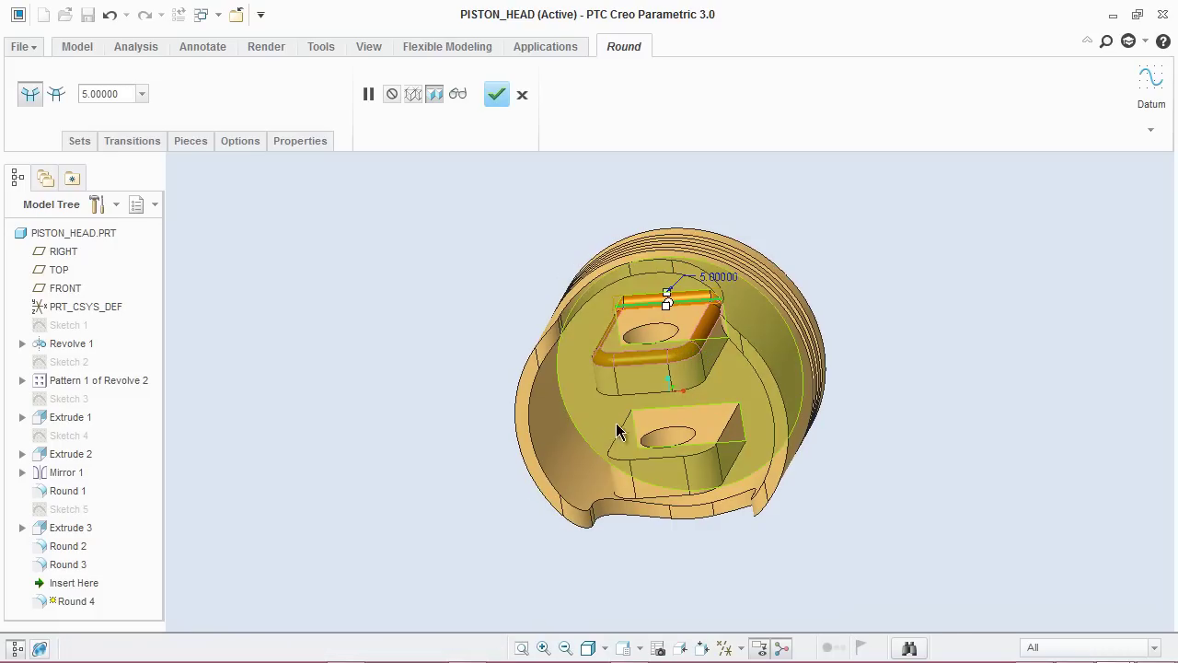
ctrl+click(691, 390)
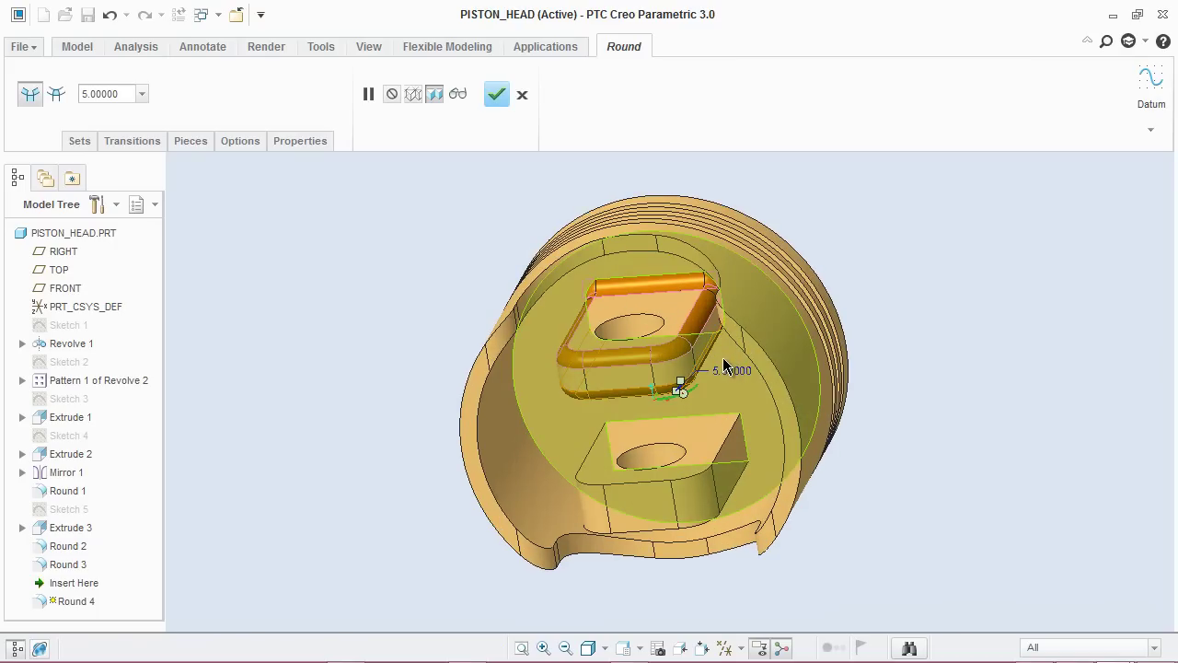
mouse_move(723, 357)
middle_down()
mouse_move(709, 360)
mouse_move(728, 343)
middle_up()
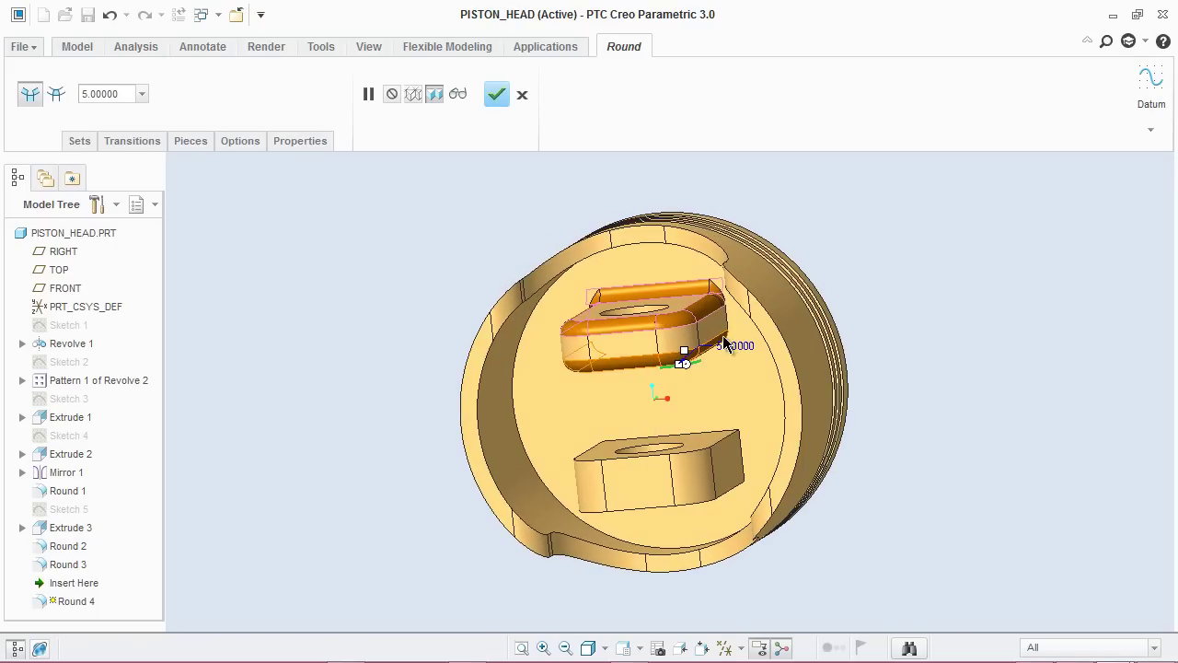
ctrl+click(725, 339)
mouse_move(690, 401)
middle_down()
mouse_move(636, 400)
mouse_move(654, 433)
mouse_move(663, 400)
mouse_move(573, 385)
middle_up()
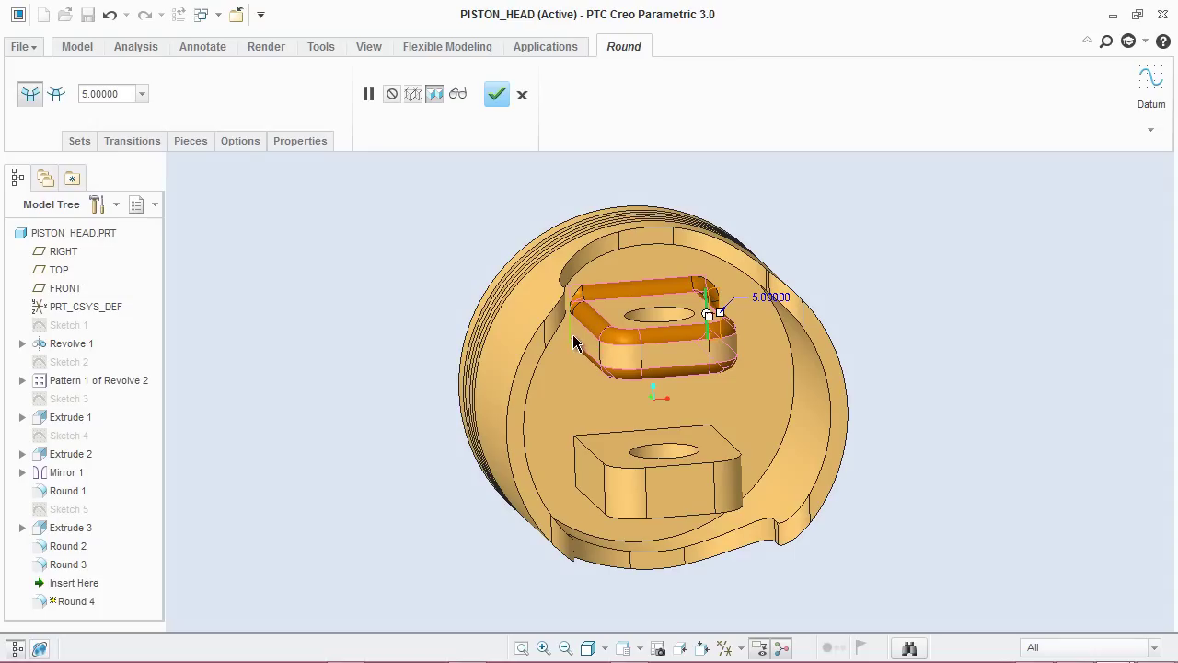
ctrl+click(573, 337)
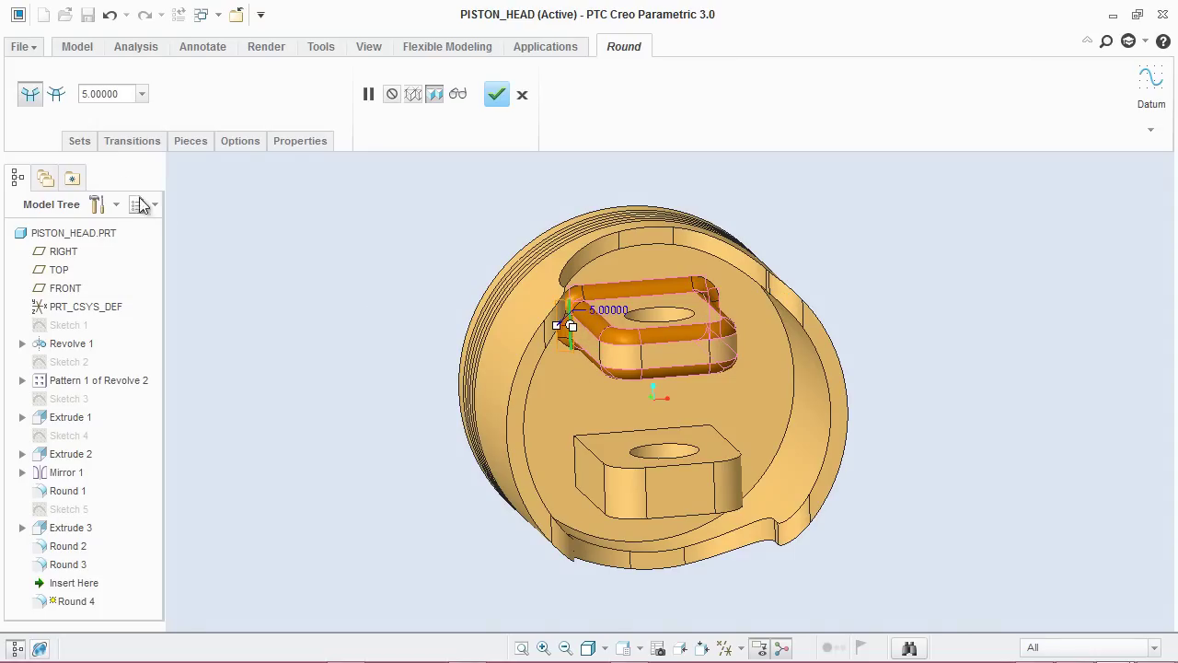
click(78, 144)
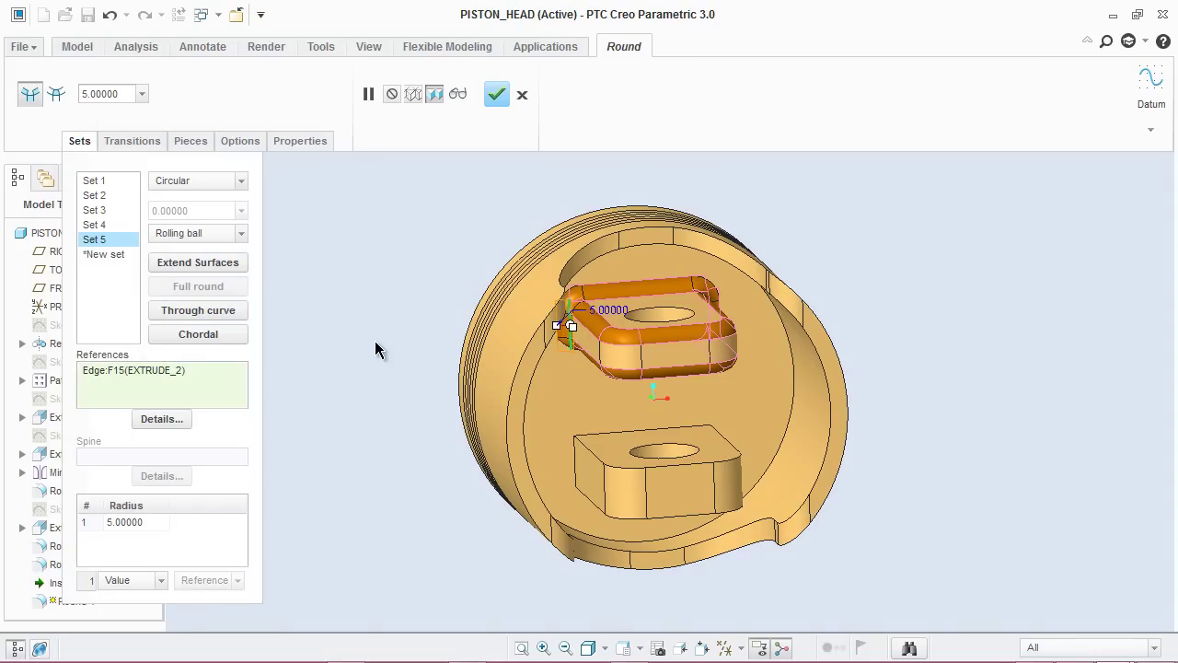
middle_drag(377, 351, 360, 318)
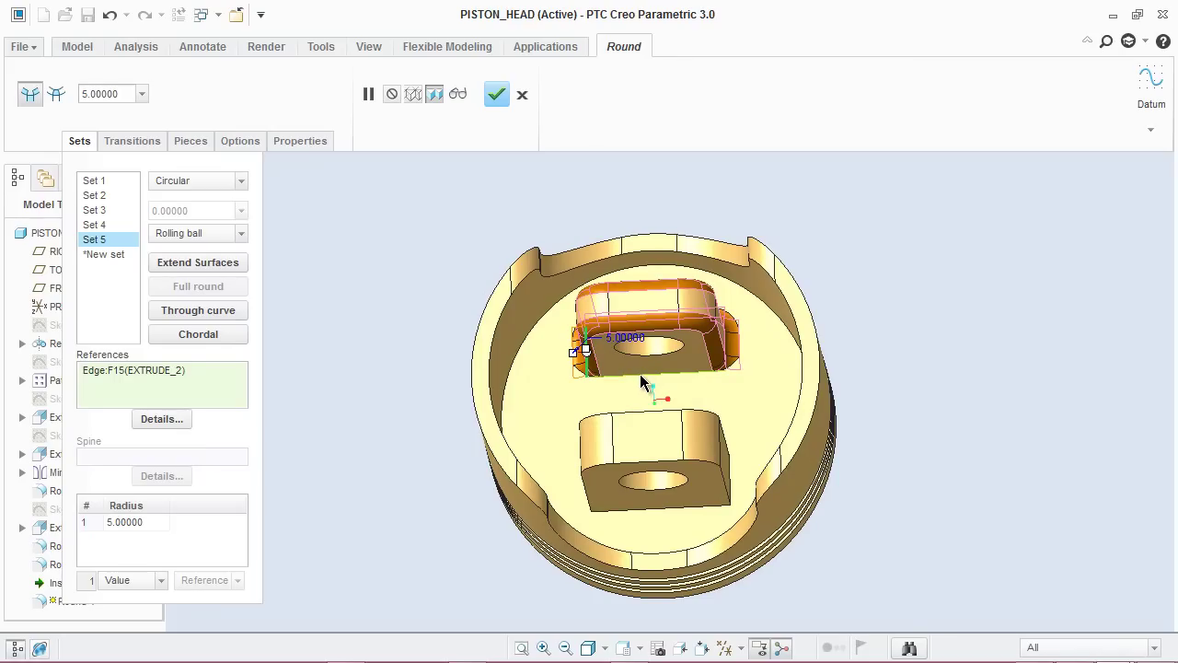
click(640, 374)
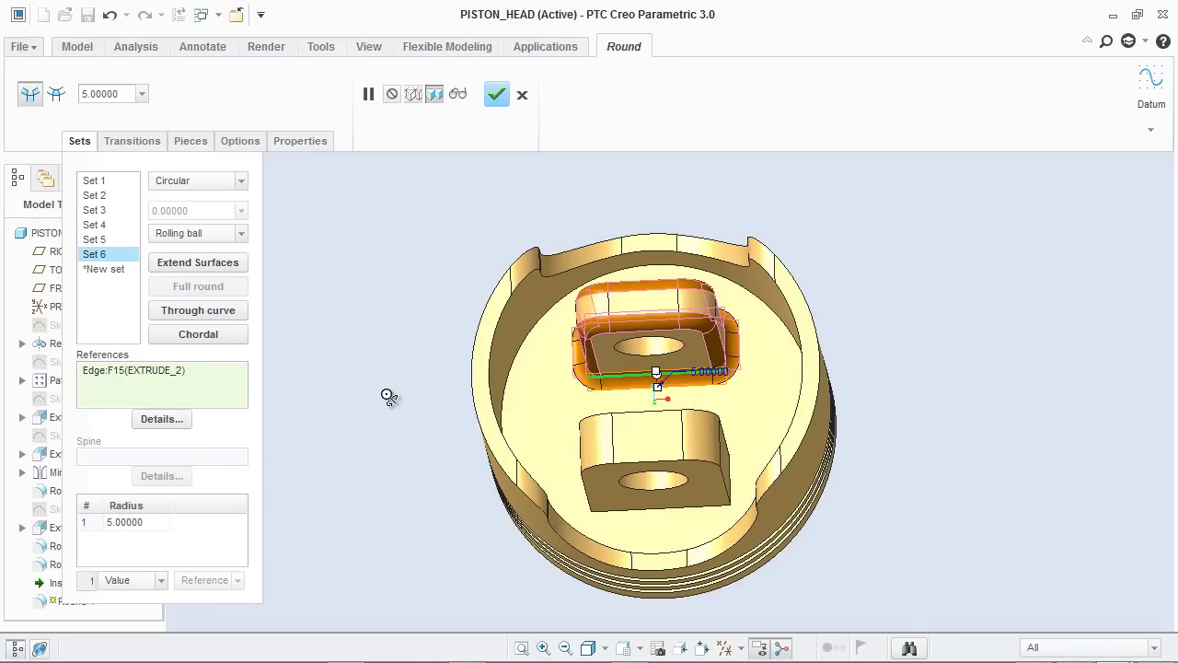
Add 5 mm rounds to both face outlines of the second boss and one edge where it meets the crown underside.
middle_drag(387, 395, 384, 473)
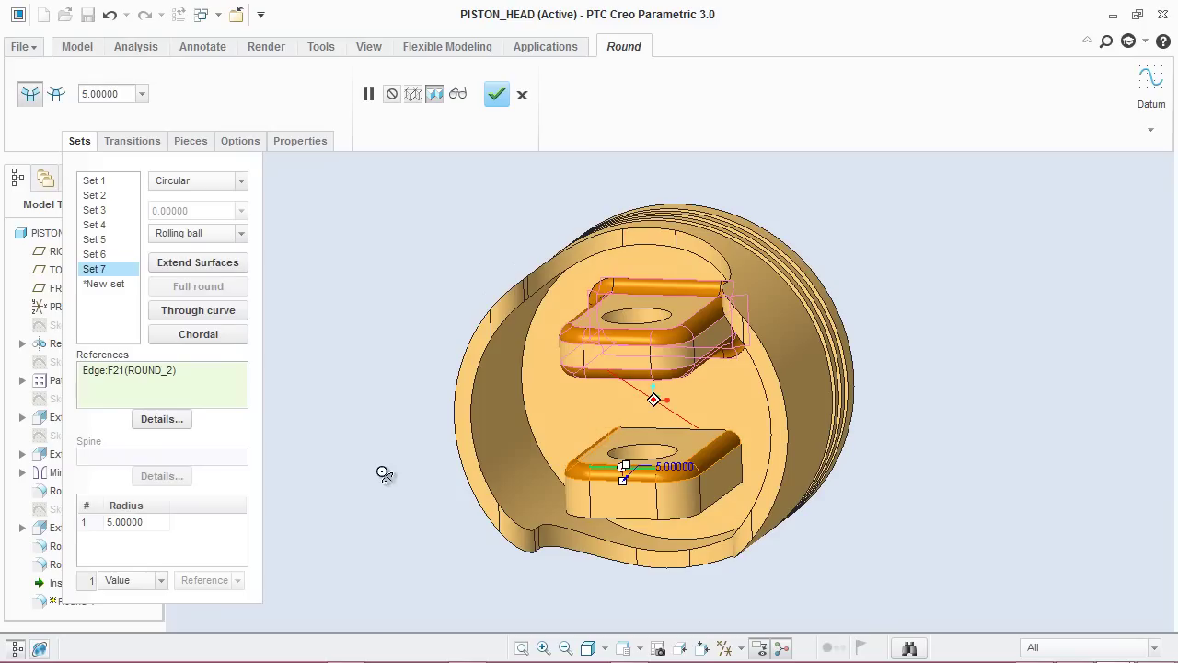
middle_drag(384, 473, 397, 461)
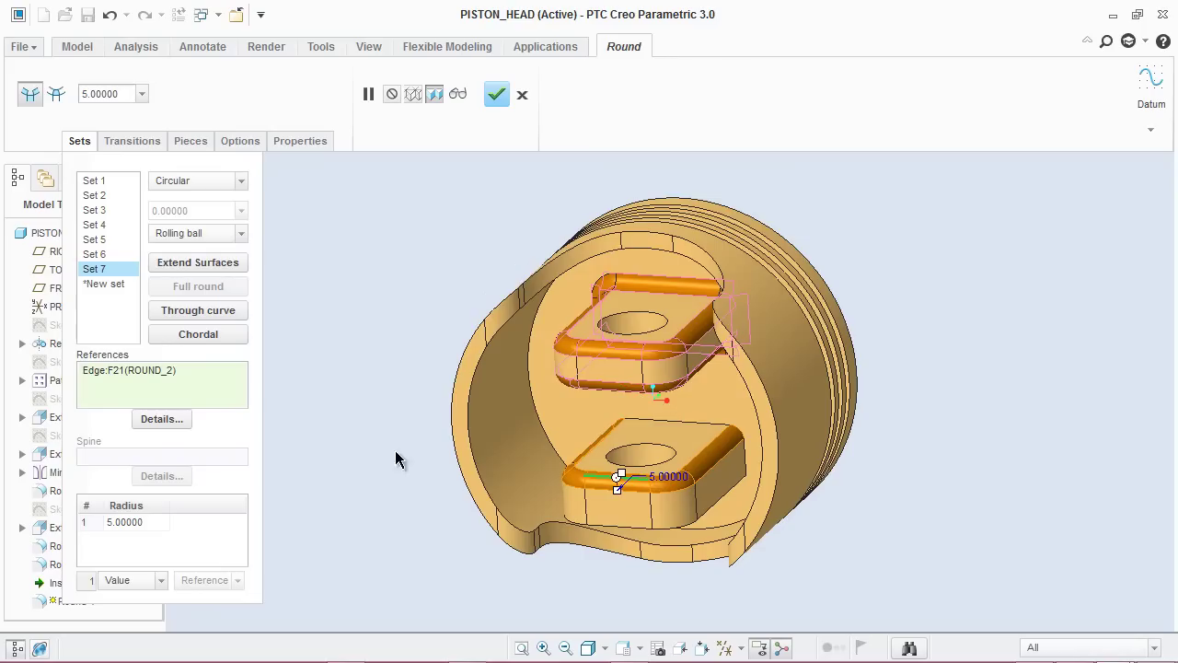
click(649, 423)
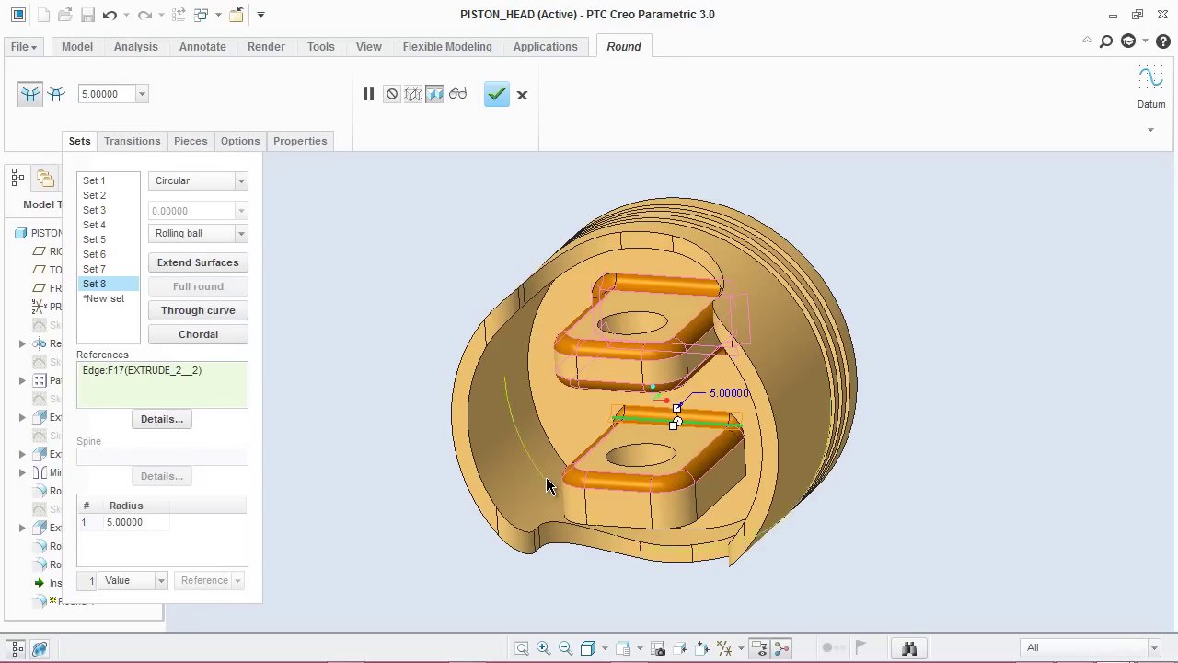
mouse_move(552, 442)
middle_down()
mouse_move(555, 426)
mouse_move(591, 420)
middle_up()
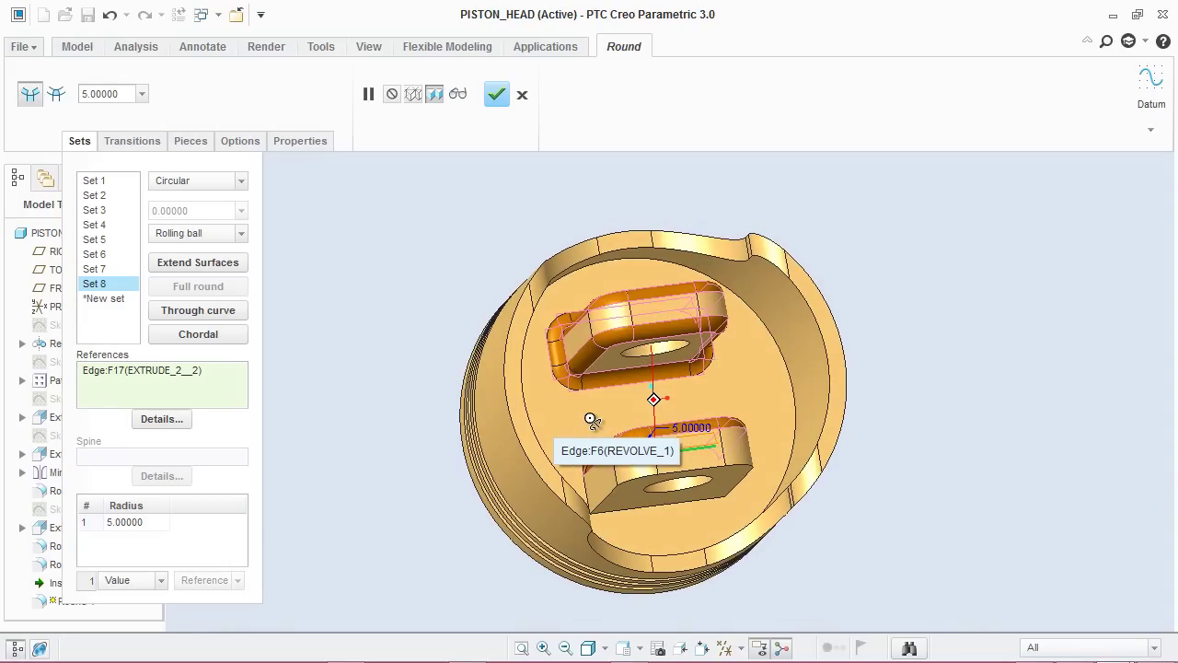
click(701, 468)
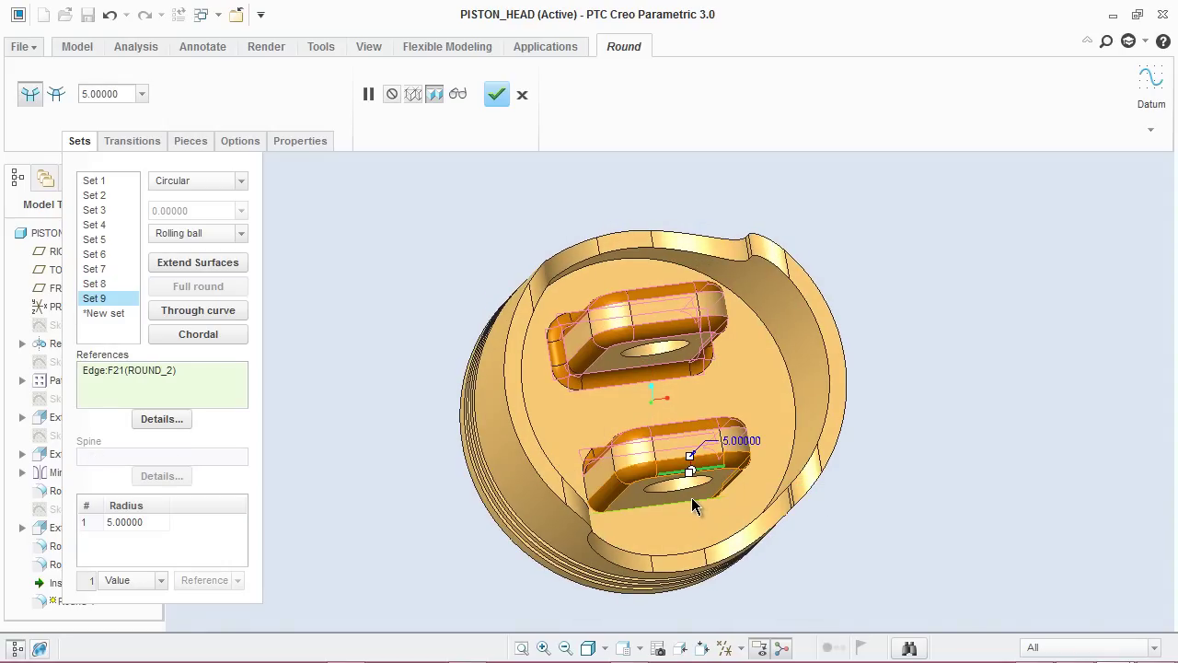
Add 5 mm rounds to the remaining three edges where the second boss meets the crown underside.
click(690, 501)
click(600, 506)
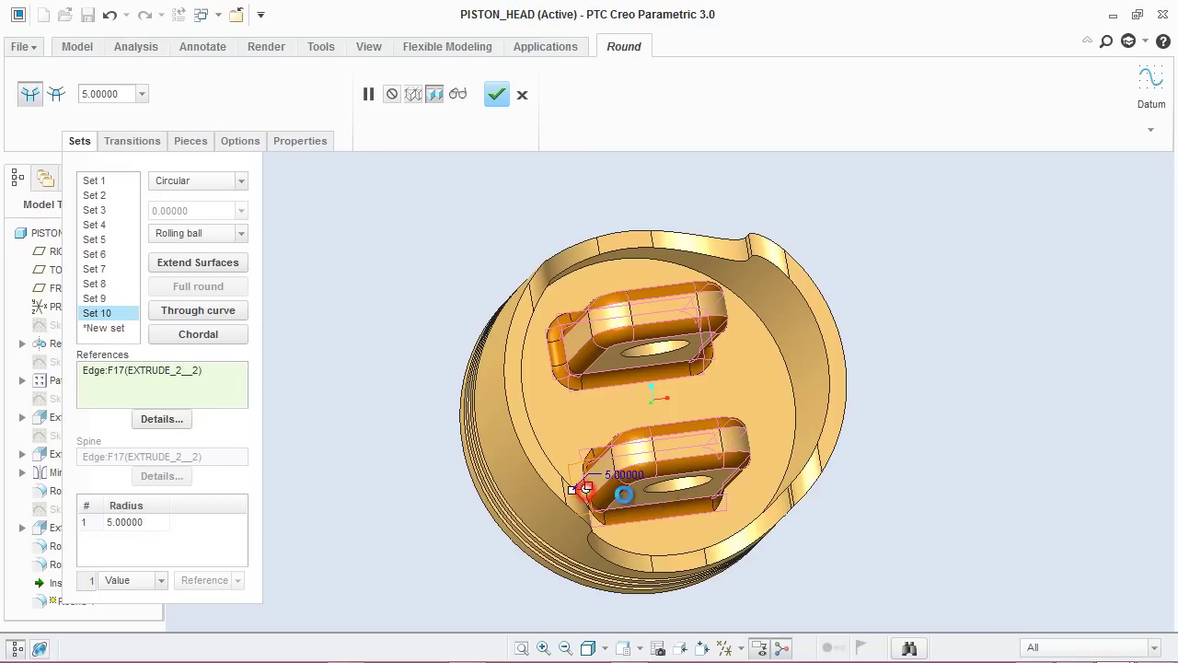
click(733, 490)
middle_drag(731, 492, 705, 514)
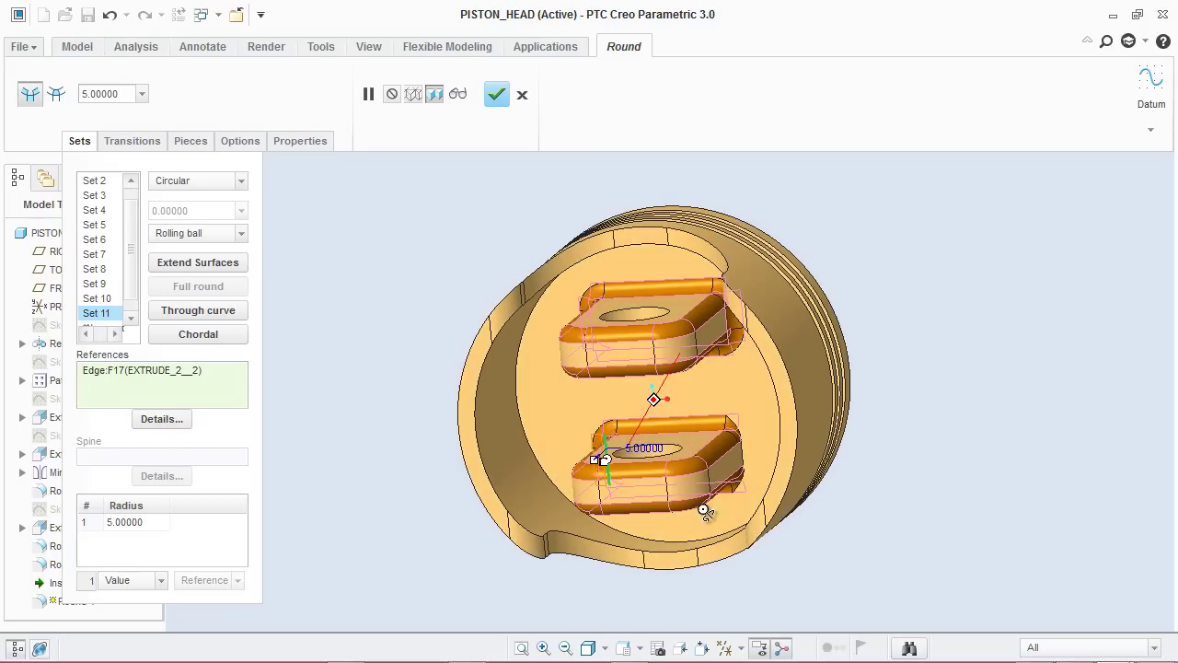
click(745, 458)
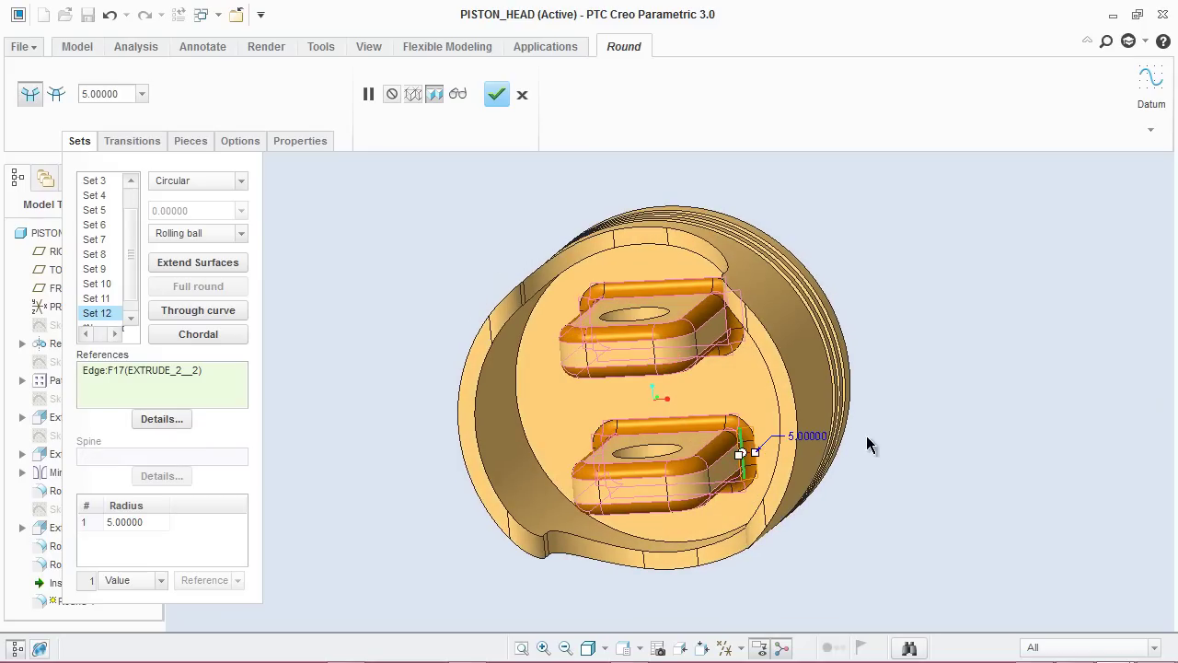
Review the round sets, complete the 5 mm boss Round and restore the default orientation.
mouse_move(954, 448)
middle_down()
mouse_move(973, 423)
mouse_move(958, 442)
middle_up()
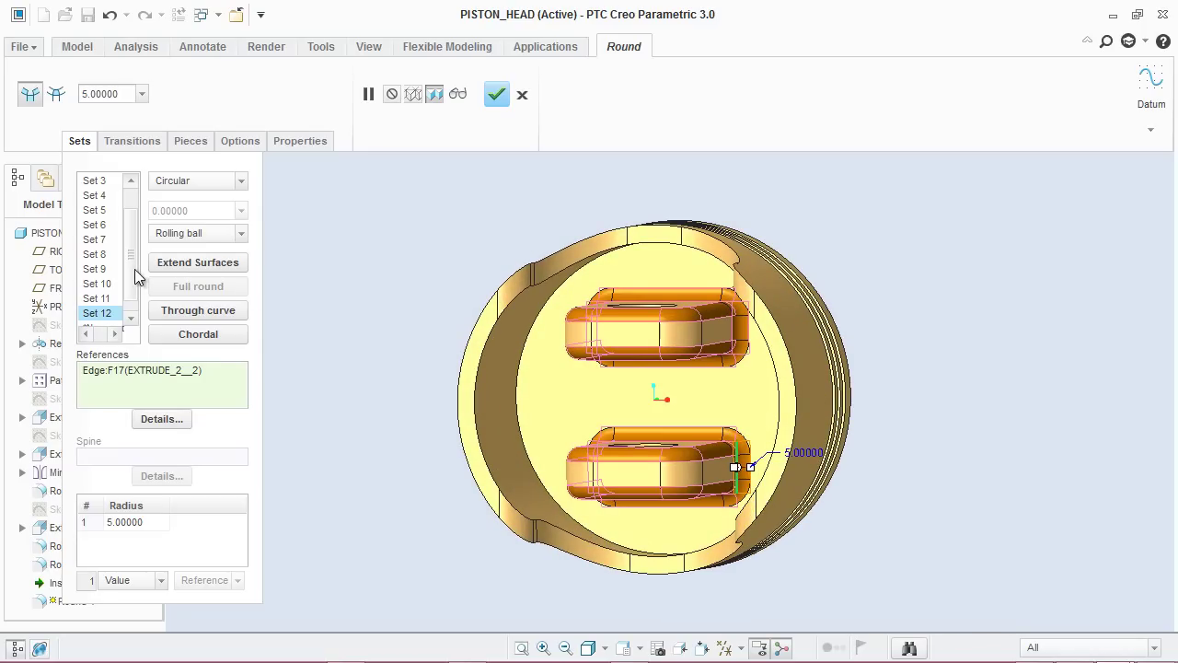
click(134, 268)
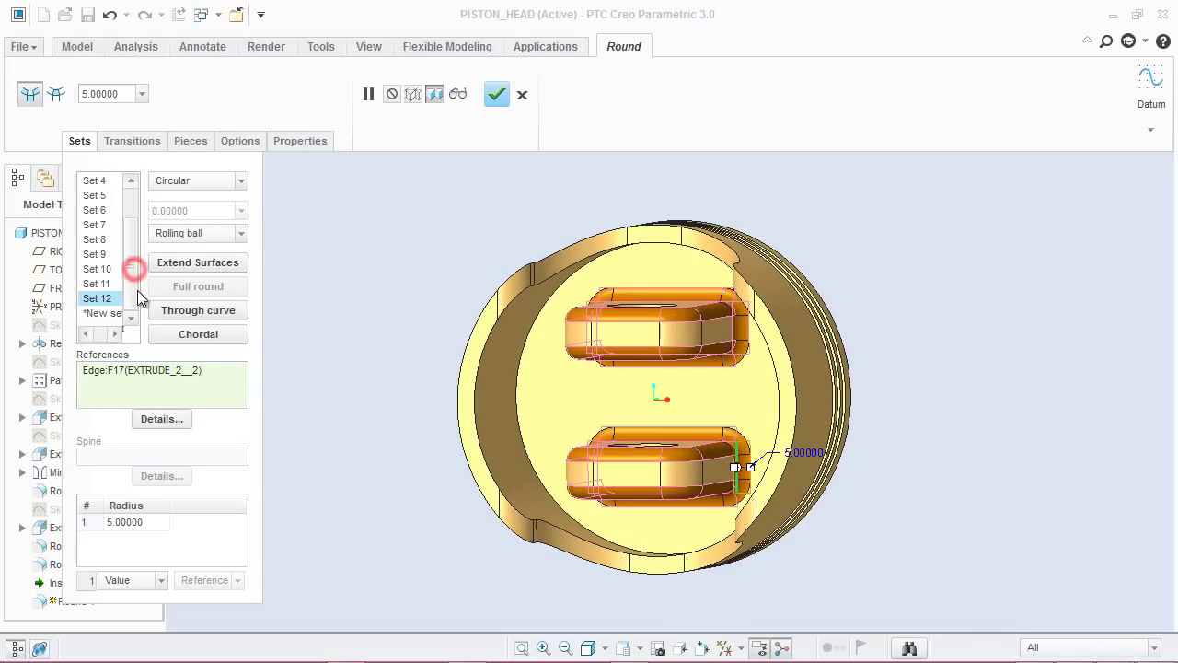
click(494, 101)
click(398, 257)
mouse_move(350, 299)
middle_down()
mouse_move(375, 298)
mouse_move(376, 274)
mouse_move(362, 303)
mouse_move(355, 282)
mouse_move(350, 310)
middle_up()
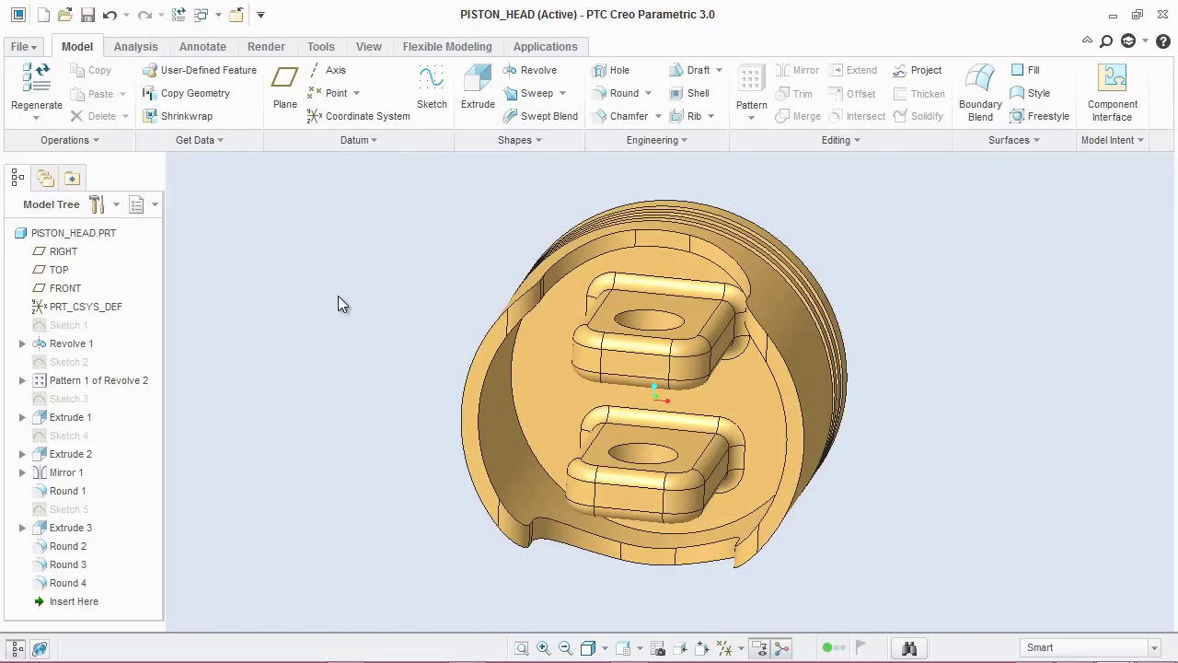
key(ctrl+d)
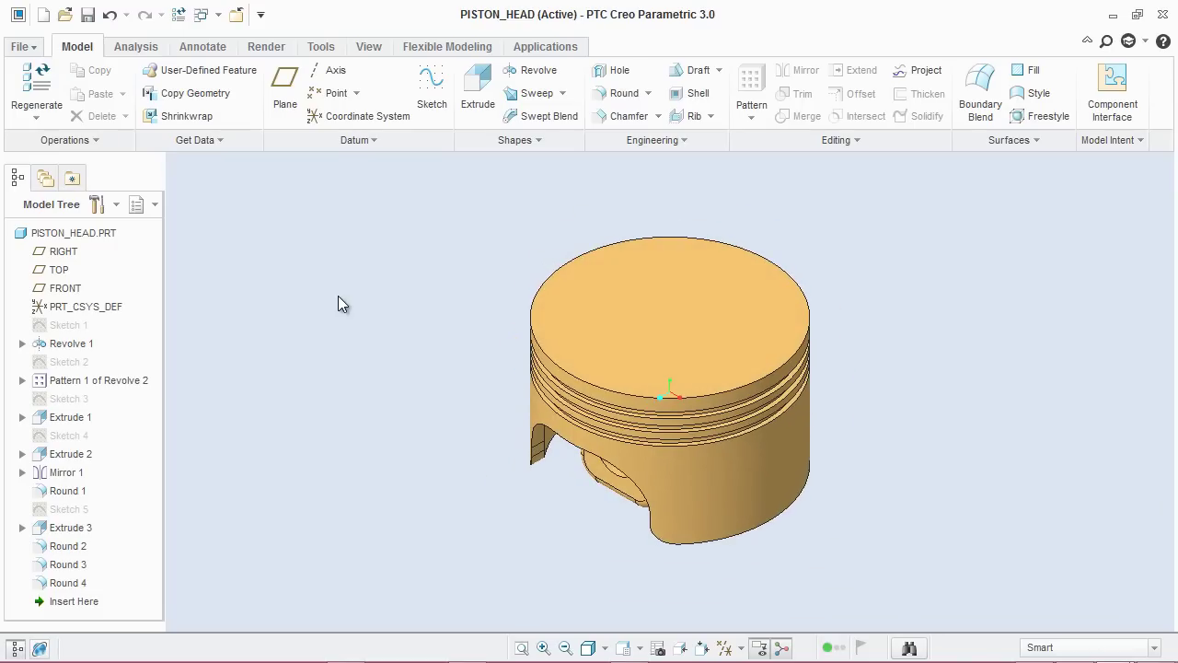
Save the part and add a 5 mm round along the inner edge of the skirt's open lower rim.
click(88, 15)
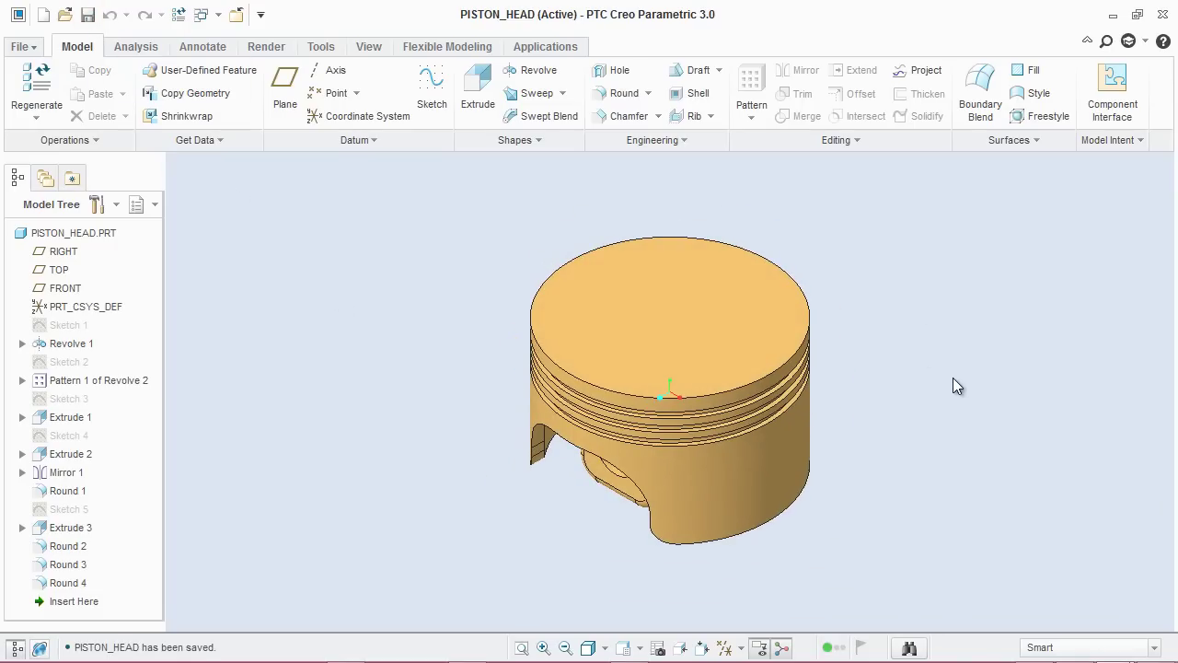
click(624, 93)
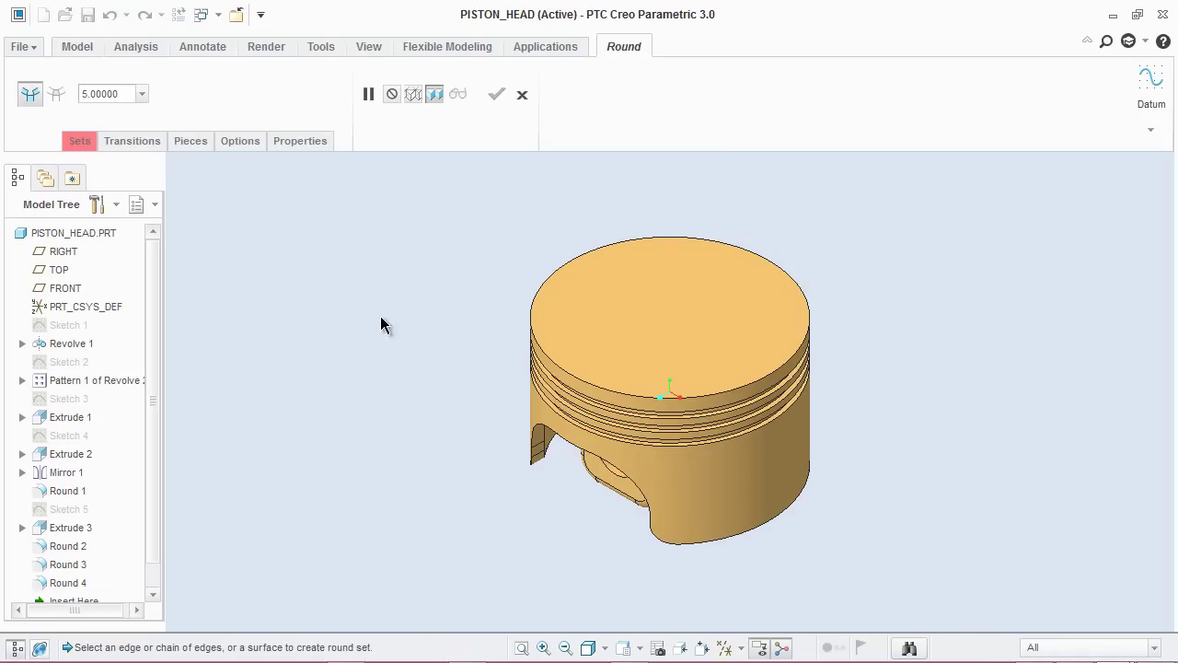
middle_drag(221, 267, 405, 500)
click(540, 473)
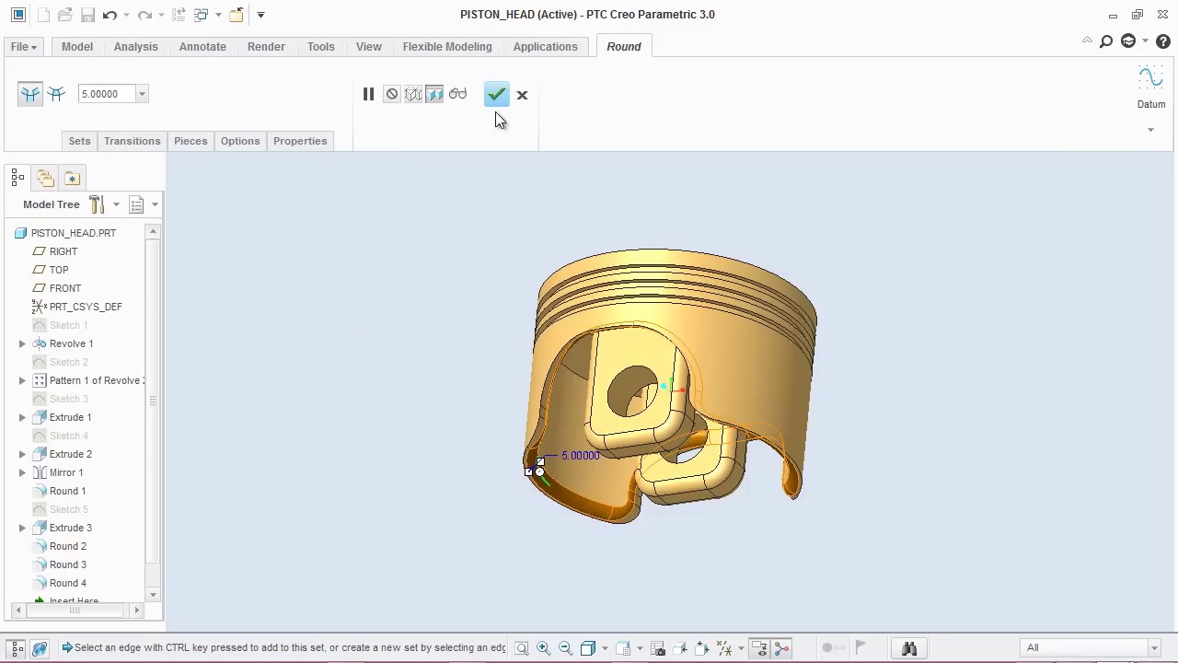
click(496, 95)
click(458, 317)
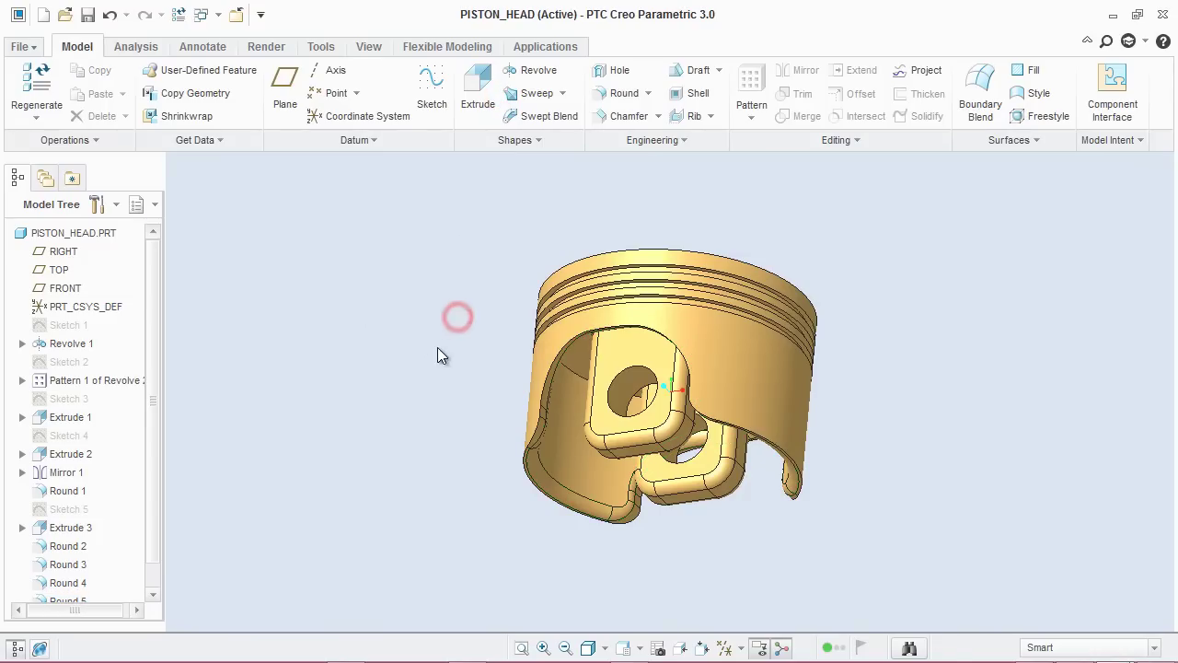
middle_drag(447, 347, 674, 420)
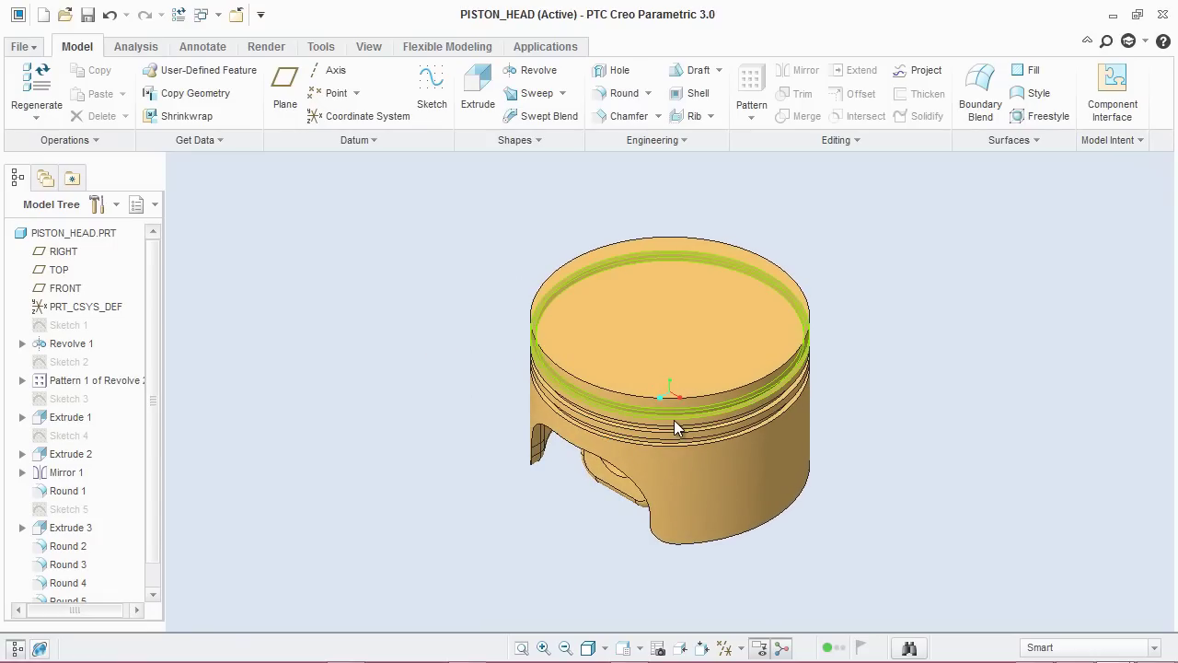
Save the piston head part and delete all its old versions.
scroll(674, 420, up, 1)
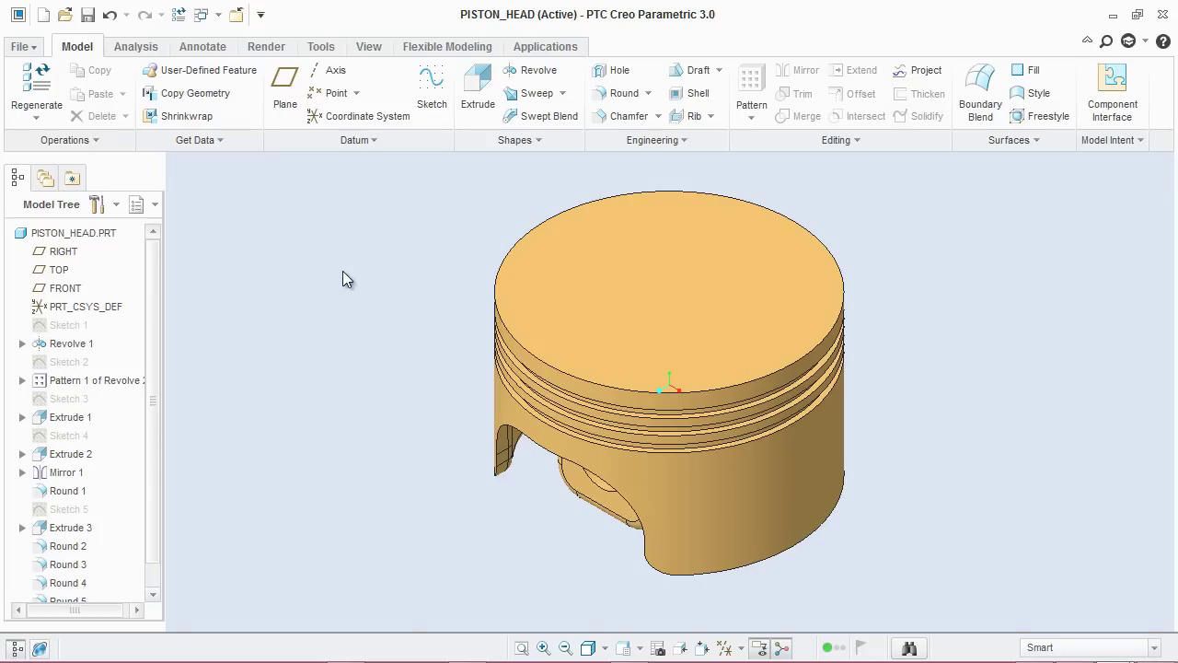
click(87, 15)
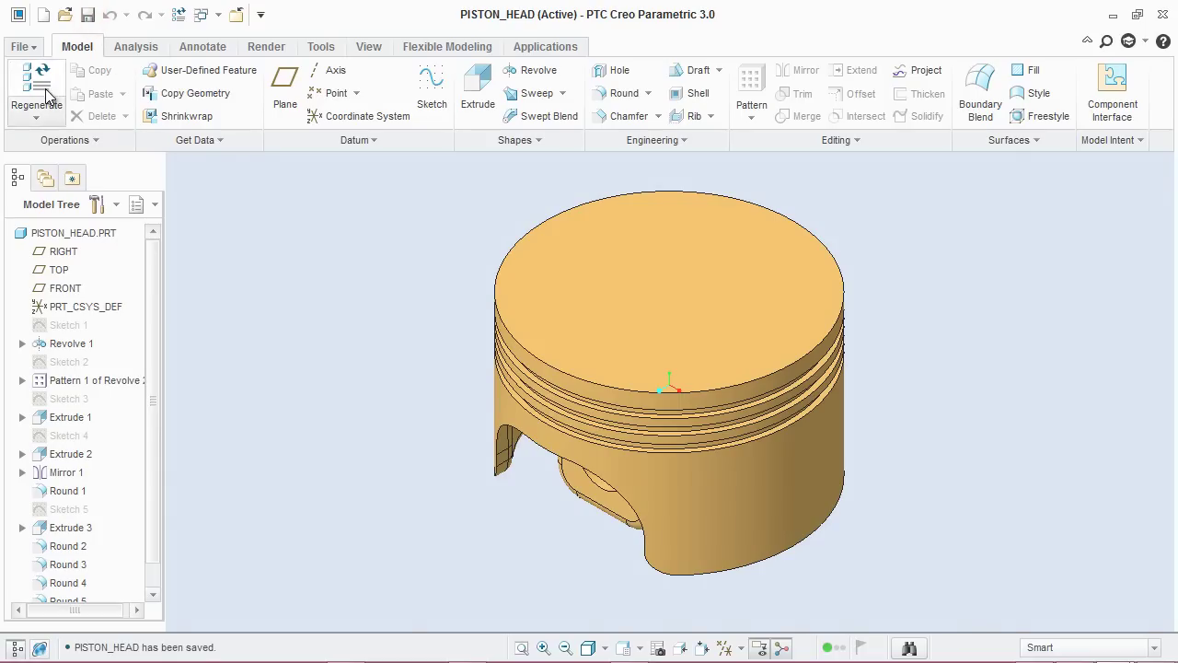
click(22, 48)
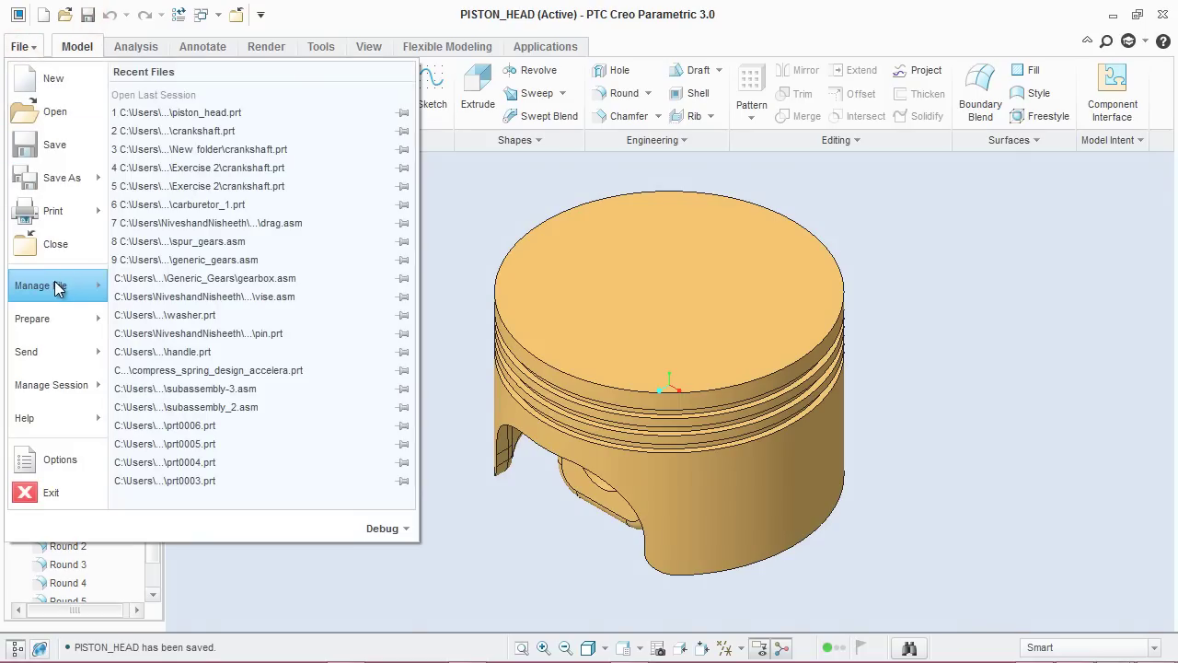
mouse_move(57, 289)
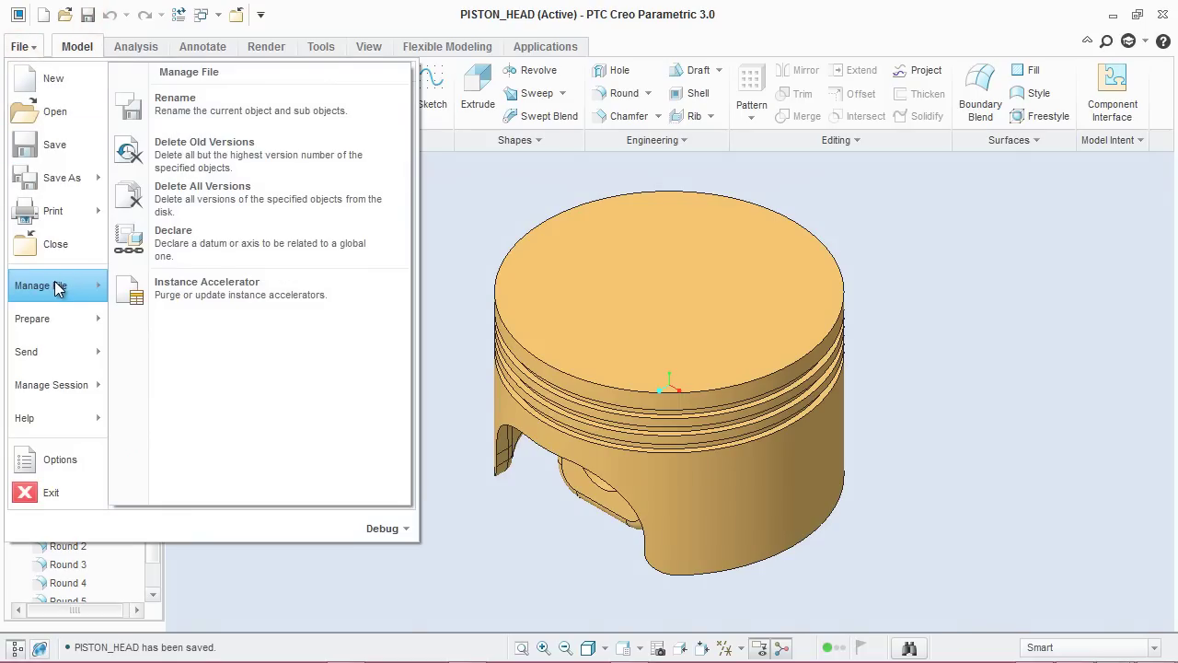
click(203, 158)
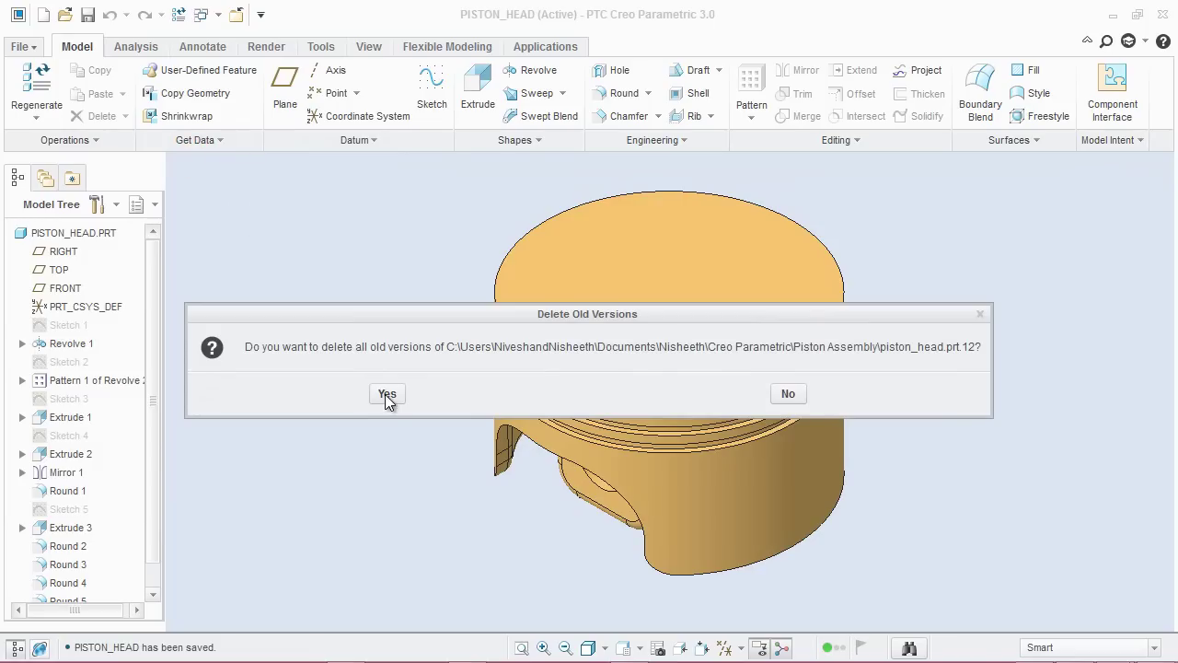
click(385, 395)
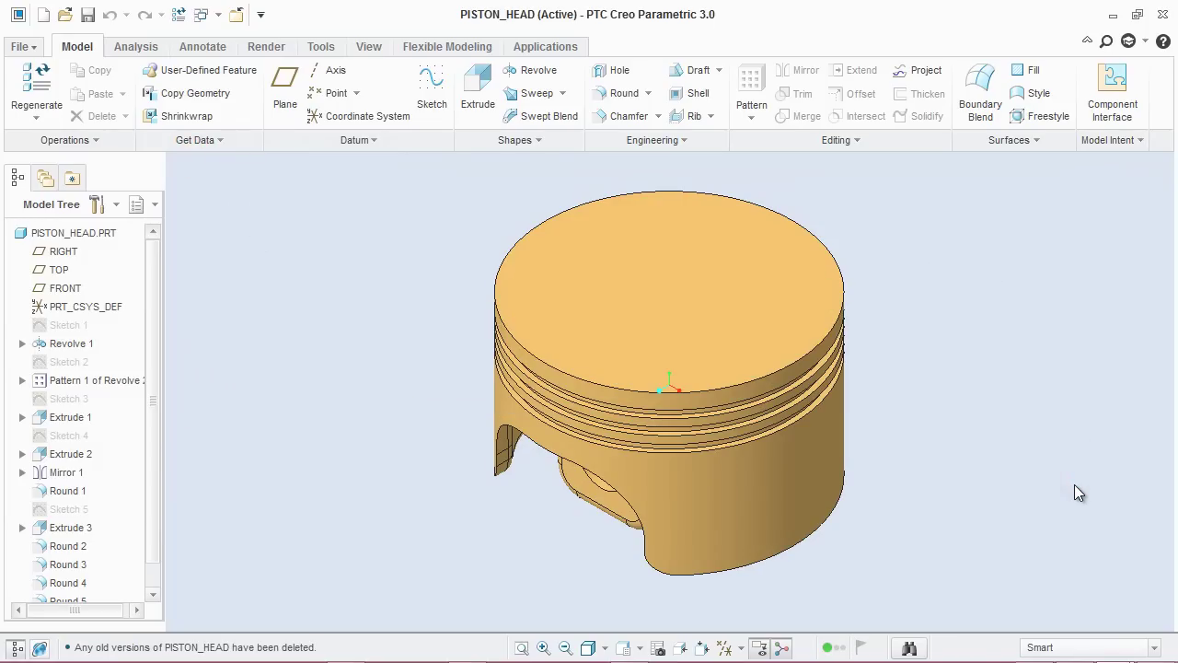
click(1104, 579)
Close the piston head and create a solid part named PISTON_ROD from the mmns_part_solid template.
click(230, 16)
click(25, 96)
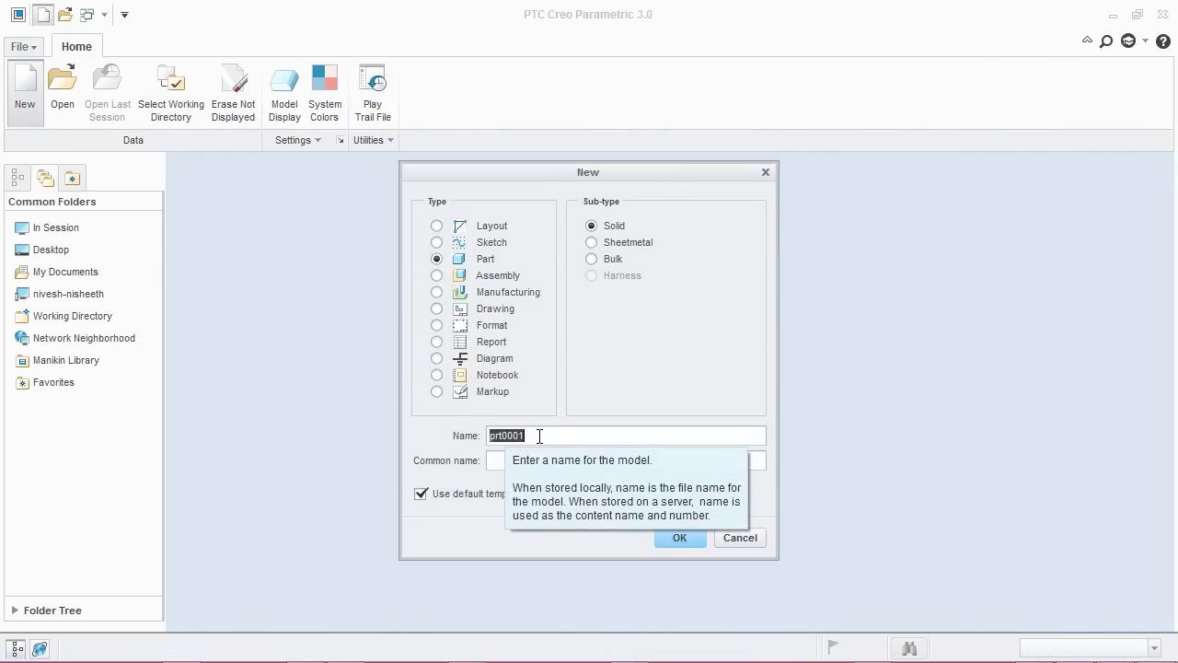
text(Piston Rod)
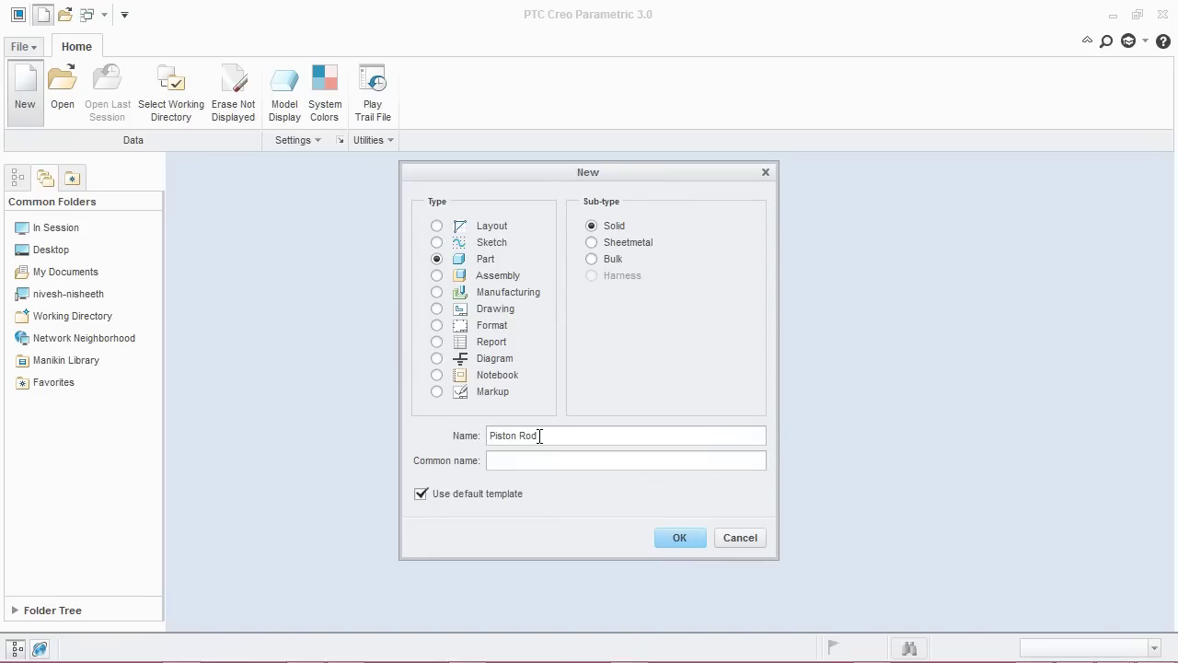
click(420, 496)
click(521, 436)
key(Delete)
text(r_)
click(678, 538)
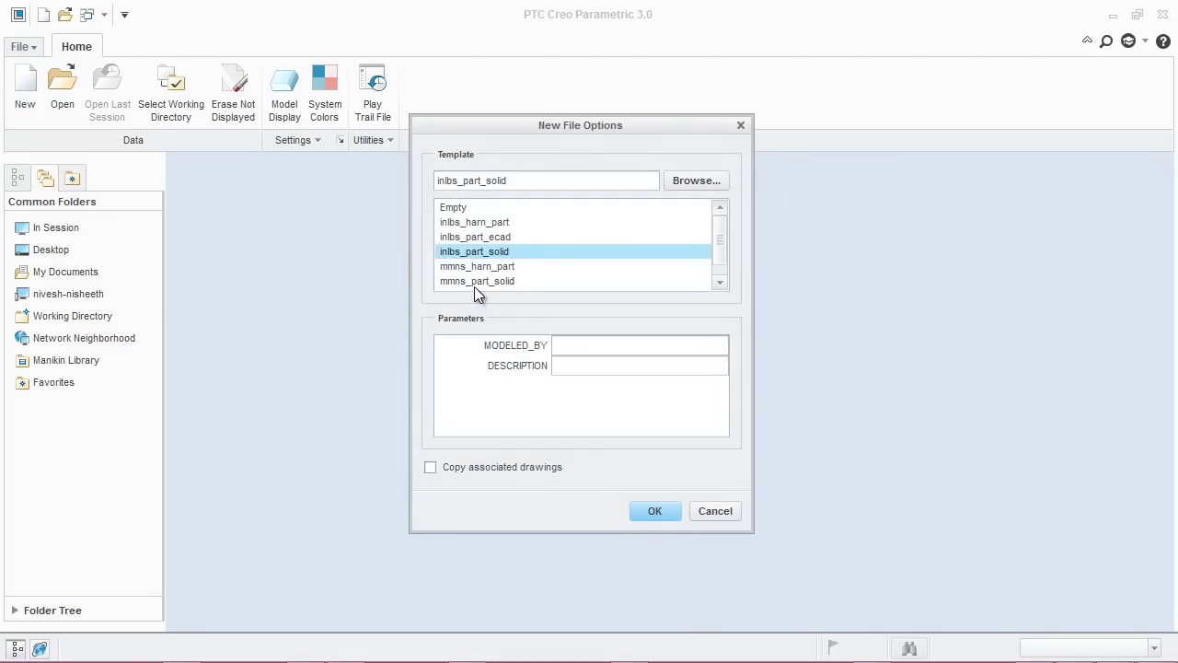
click(474, 286)
click(651, 507)
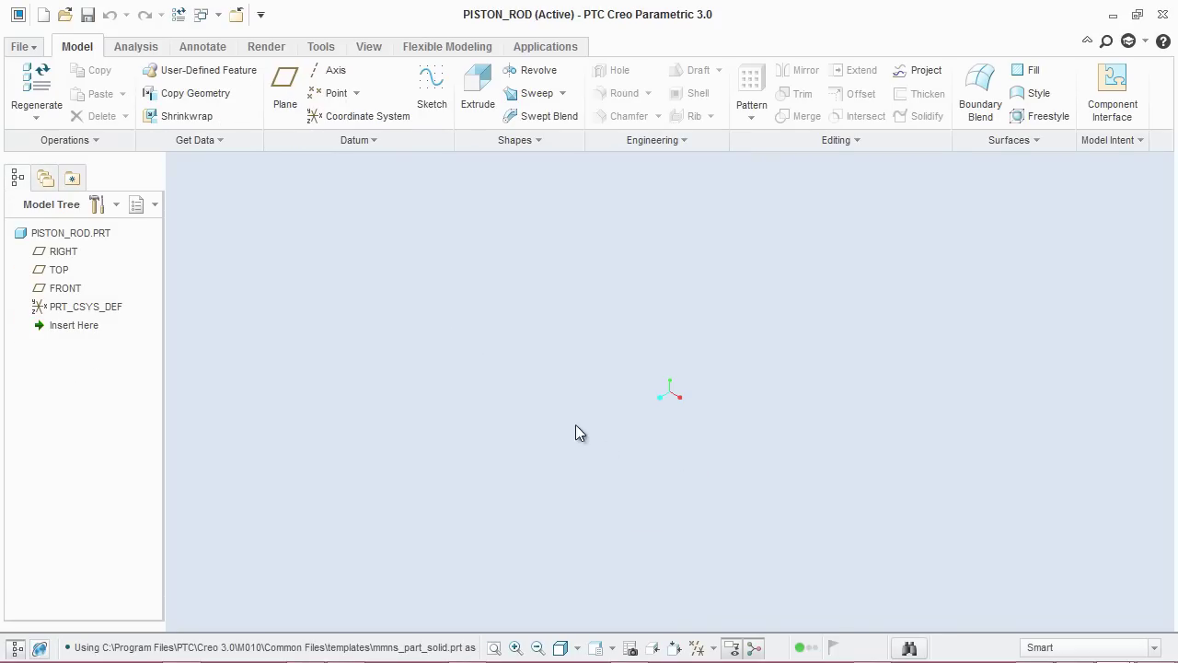
Show the datum planes and start a sketch on the FRONT plane with RIGHT as the right-facing reference.
click(698, 648)
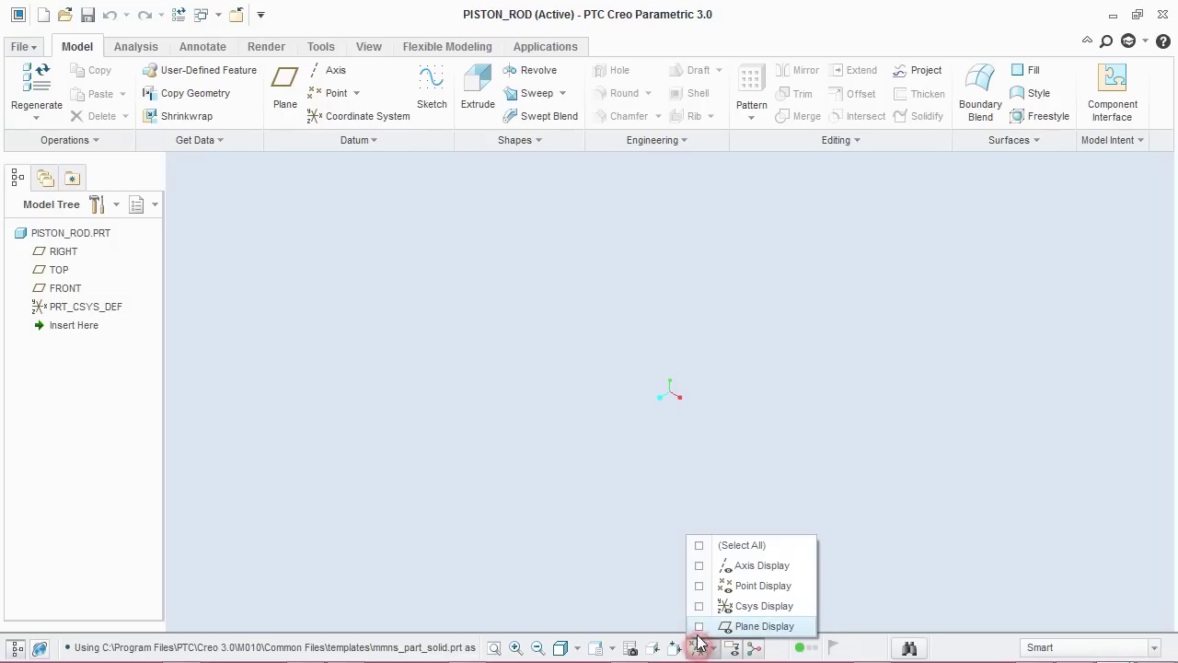
click(698, 626)
click(385, 392)
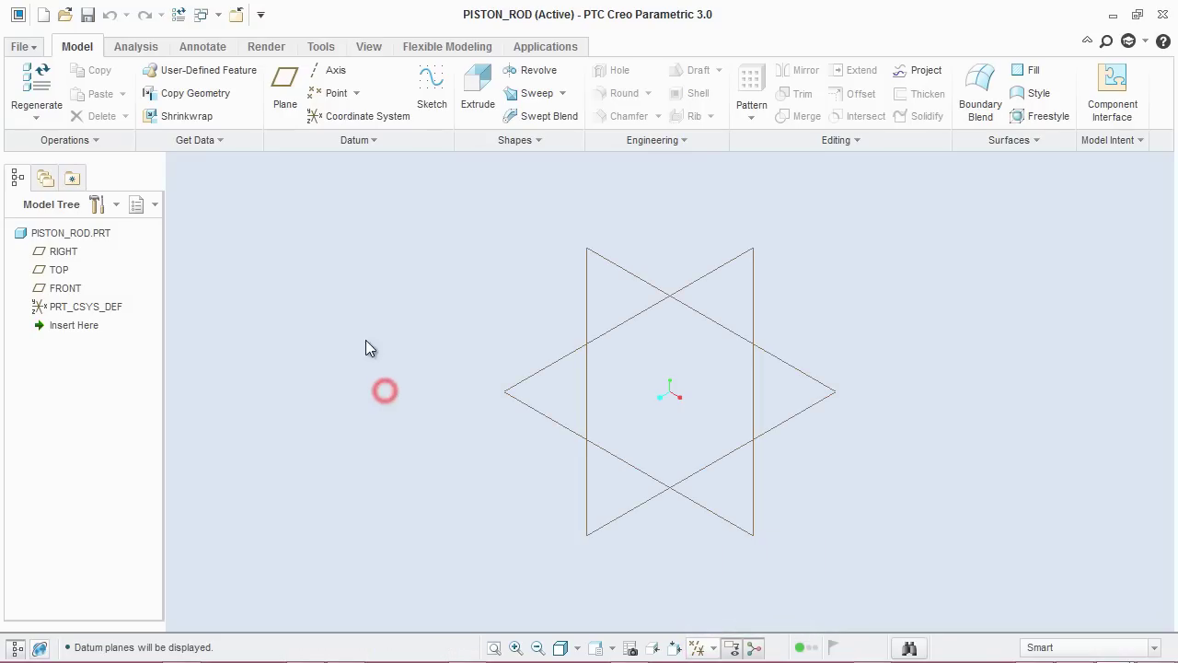
click(433, 97)
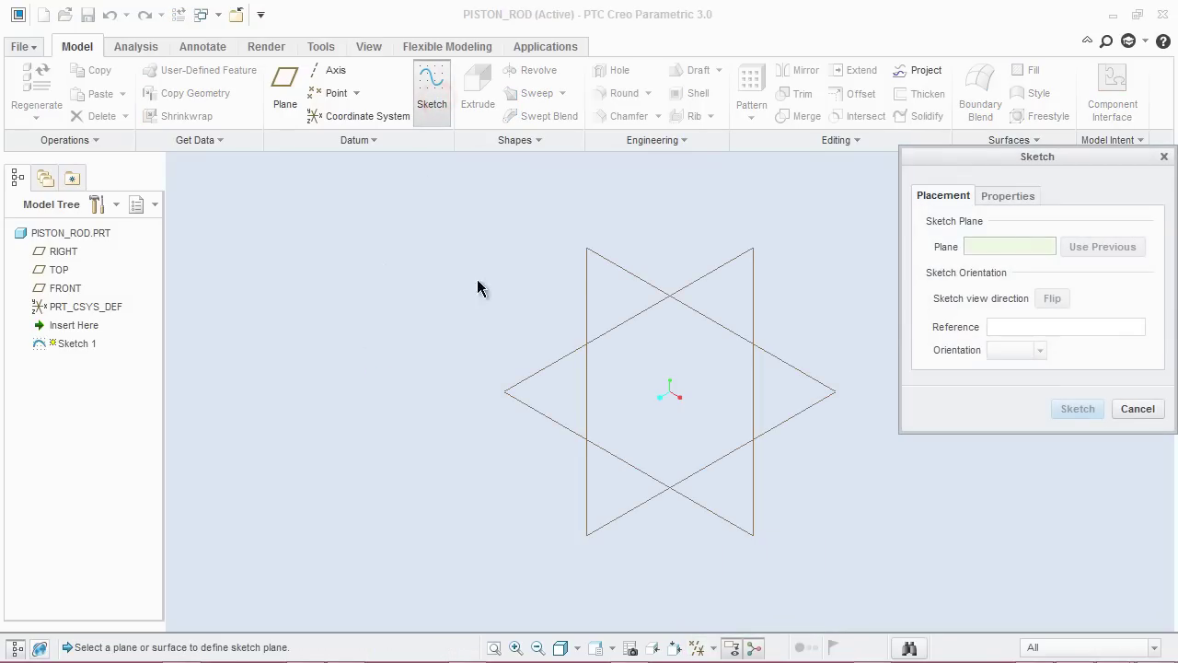
click(591, 267)
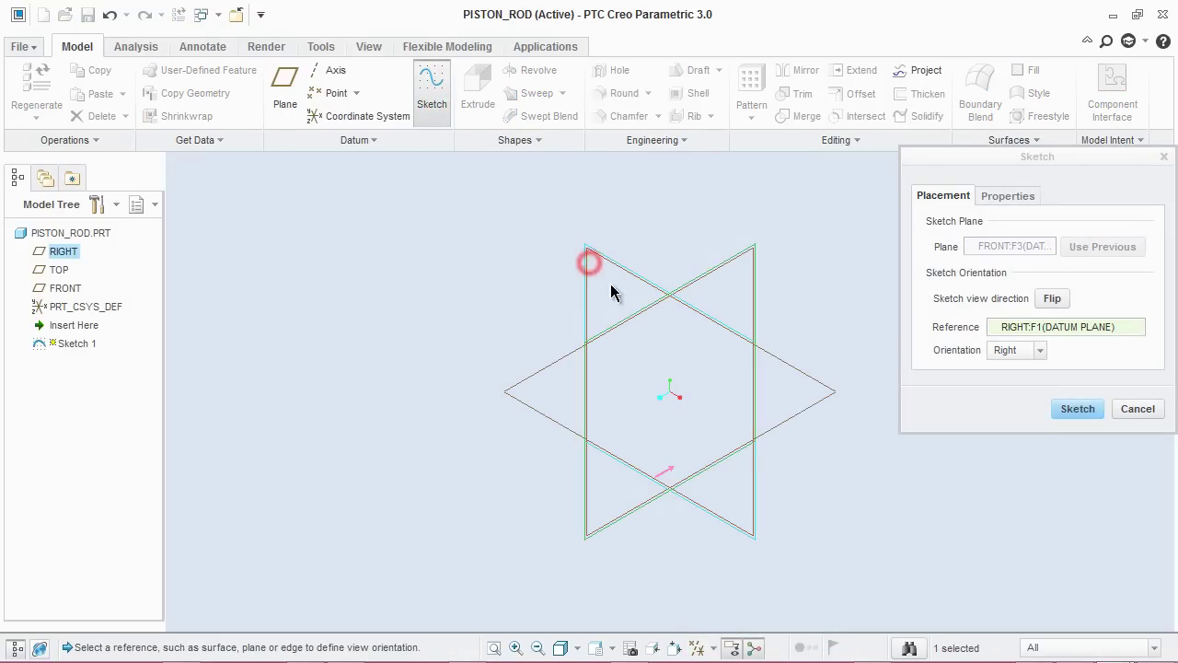
click(1067, 415)
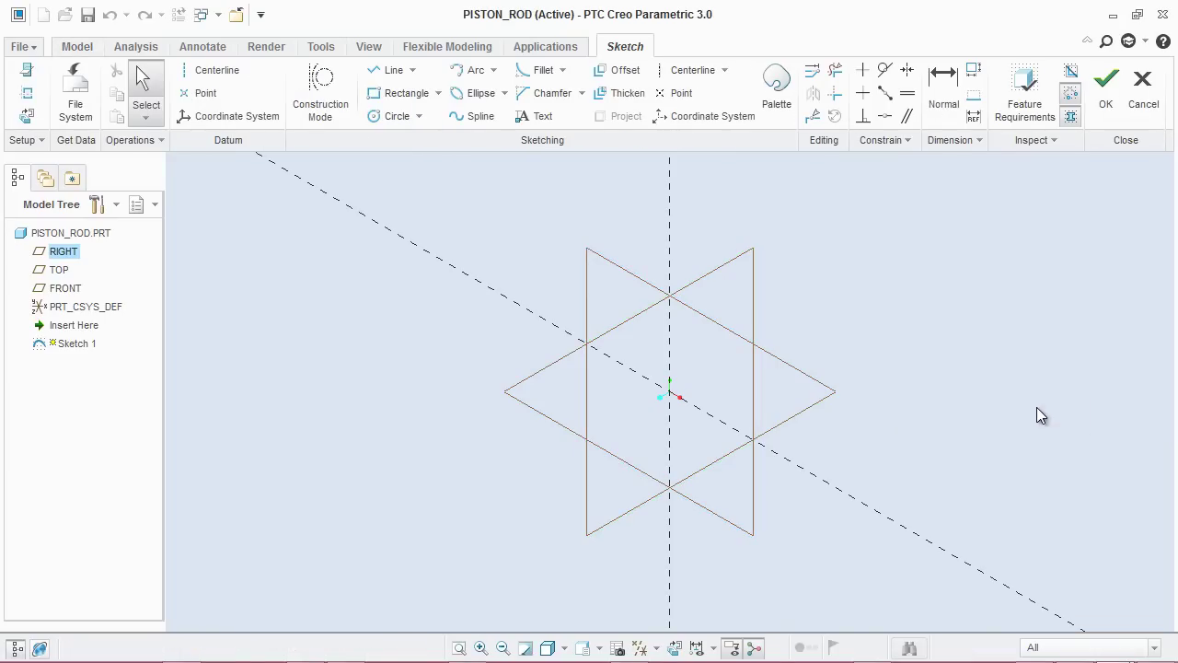
Orient the sketch to its 2D view and hide the datum planes.
click(675, 648)
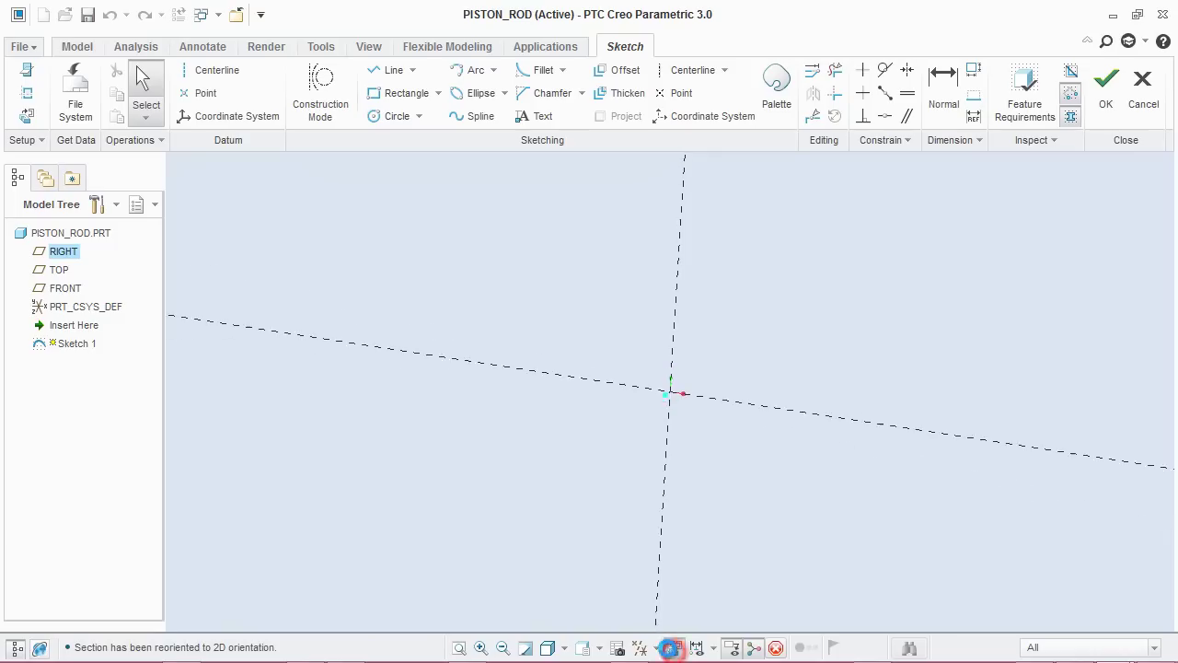
click(641, 649)
click(645, 627)
click(792, 485)
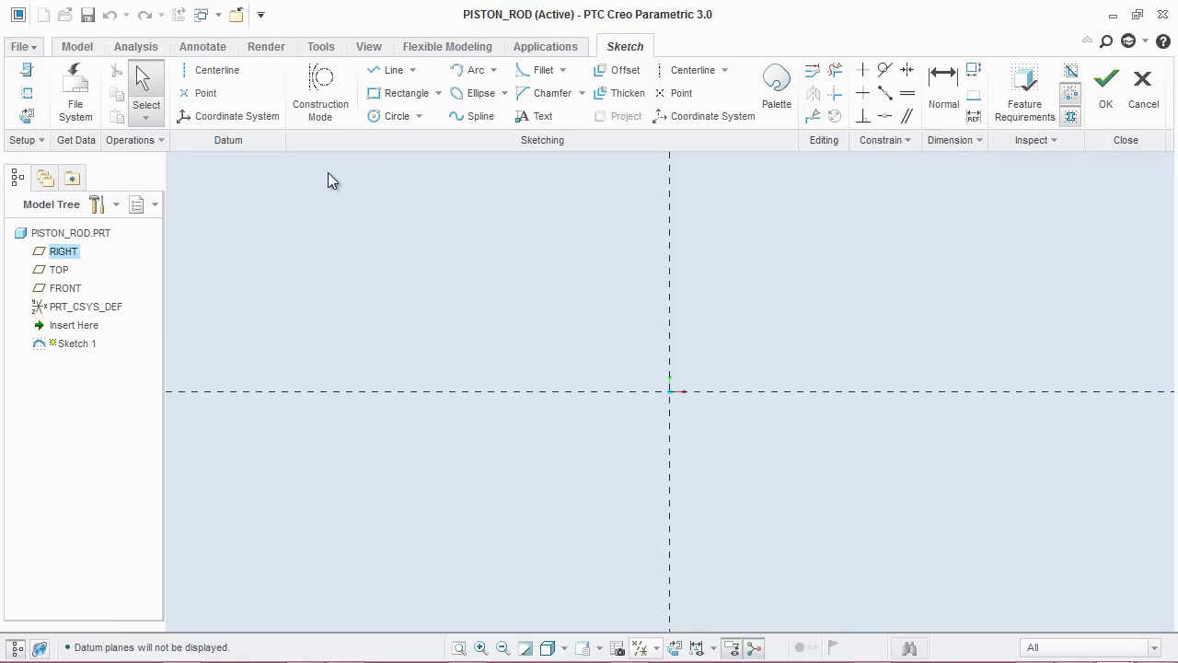
Place a datum point at the origin and sketch a line about 426 mm long through it along the horizontal reference.
click(206, 97)
click(669, 392)
click(377, 71)
click(543, 392)
click(865, 401)
middle_click(864, 402)
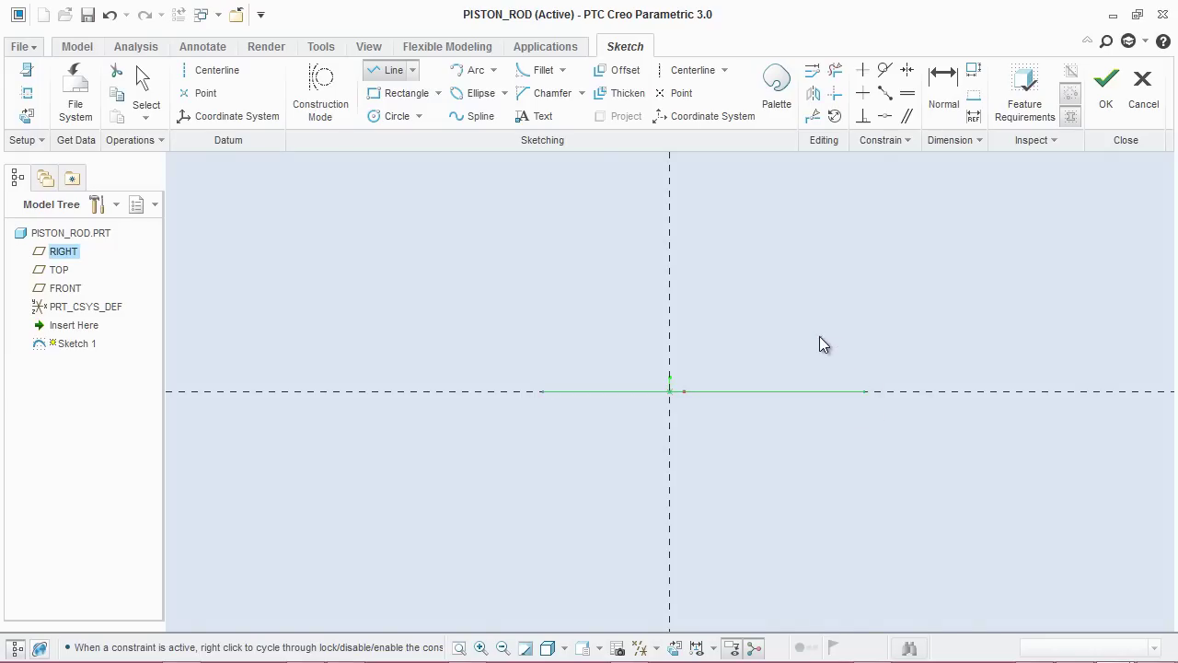
middle_click(819, 338)
Set the horizontal line's length to 152.4 mm.
double_click(656, 368)
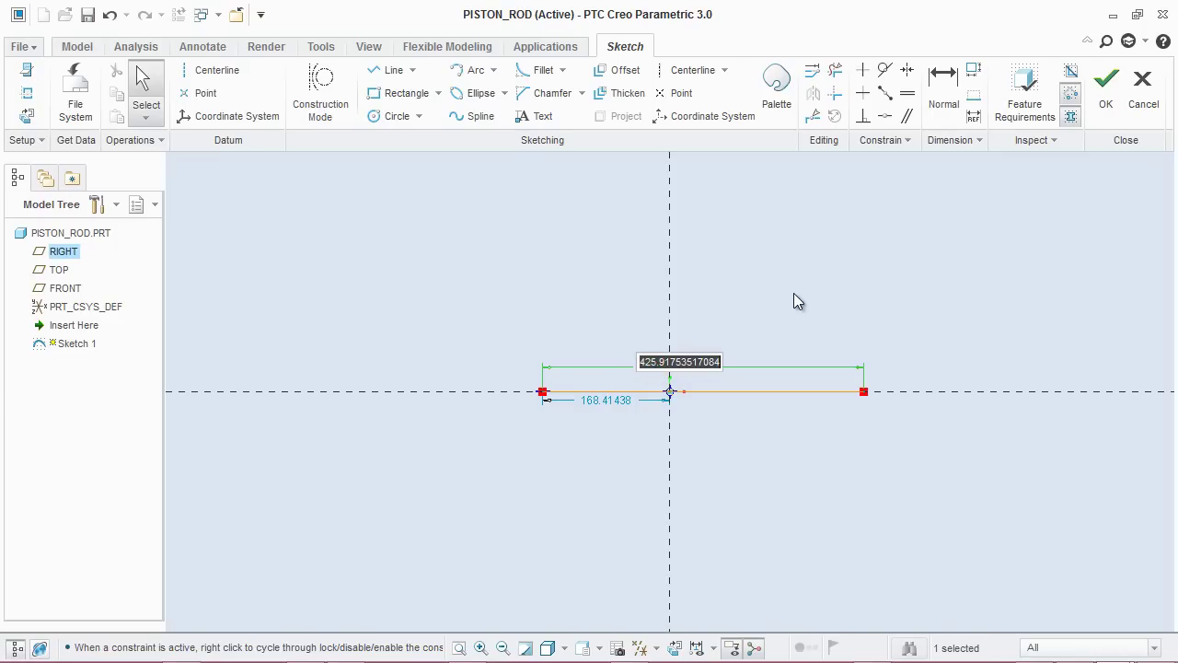
text(152.4)
key(Return)
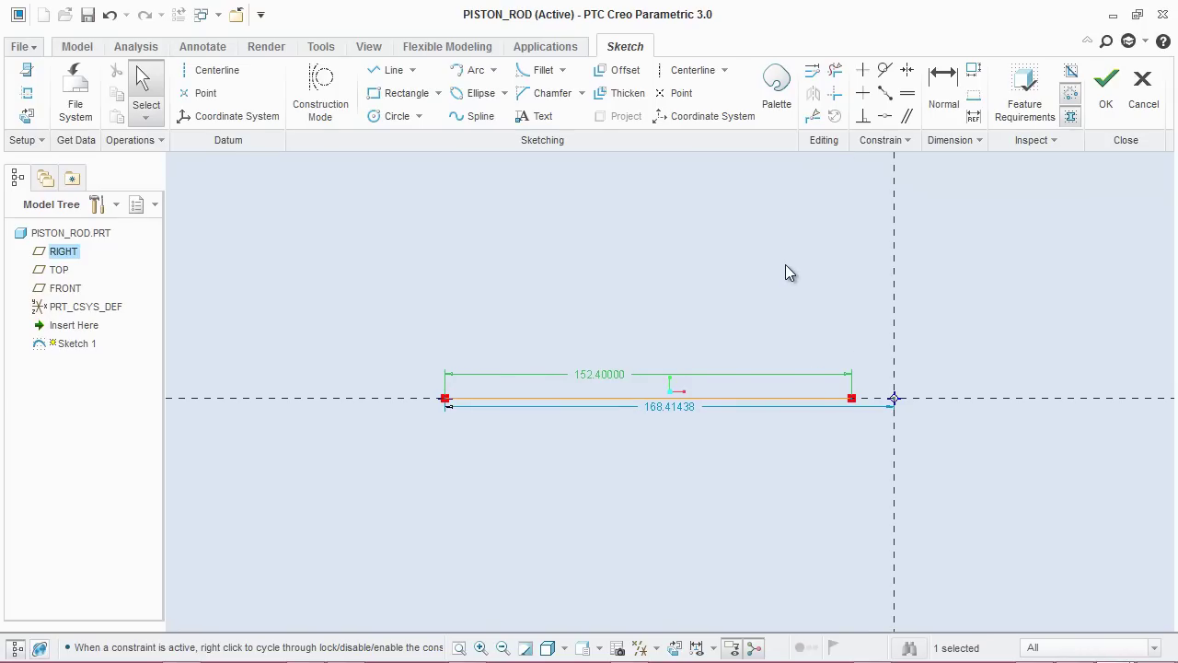
Centre the line on the origin by constraining the datum point to its midpoint.
click(885, 103)
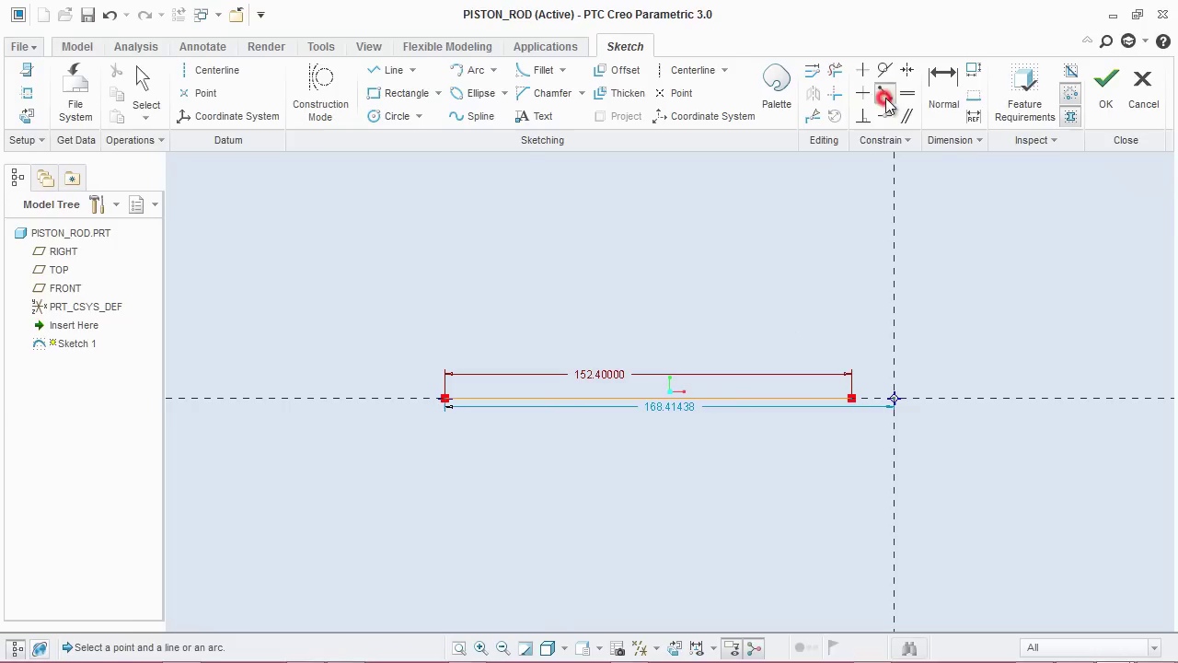
right_click(895, 405)
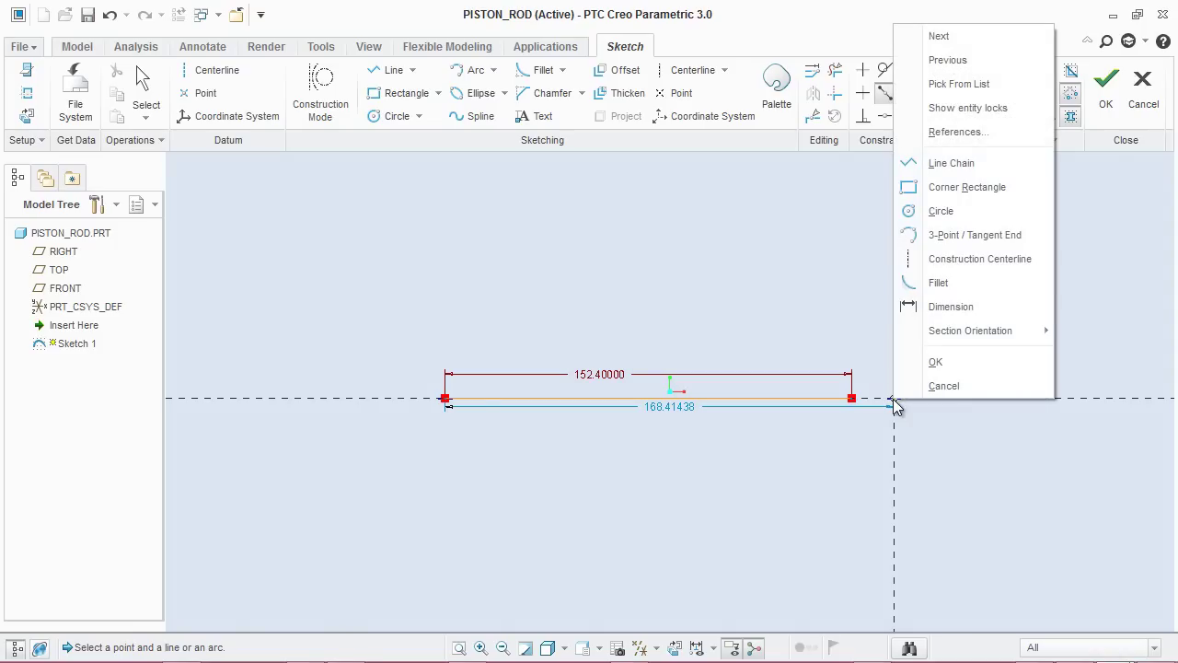
click(955, 85)
click(1037, 455)
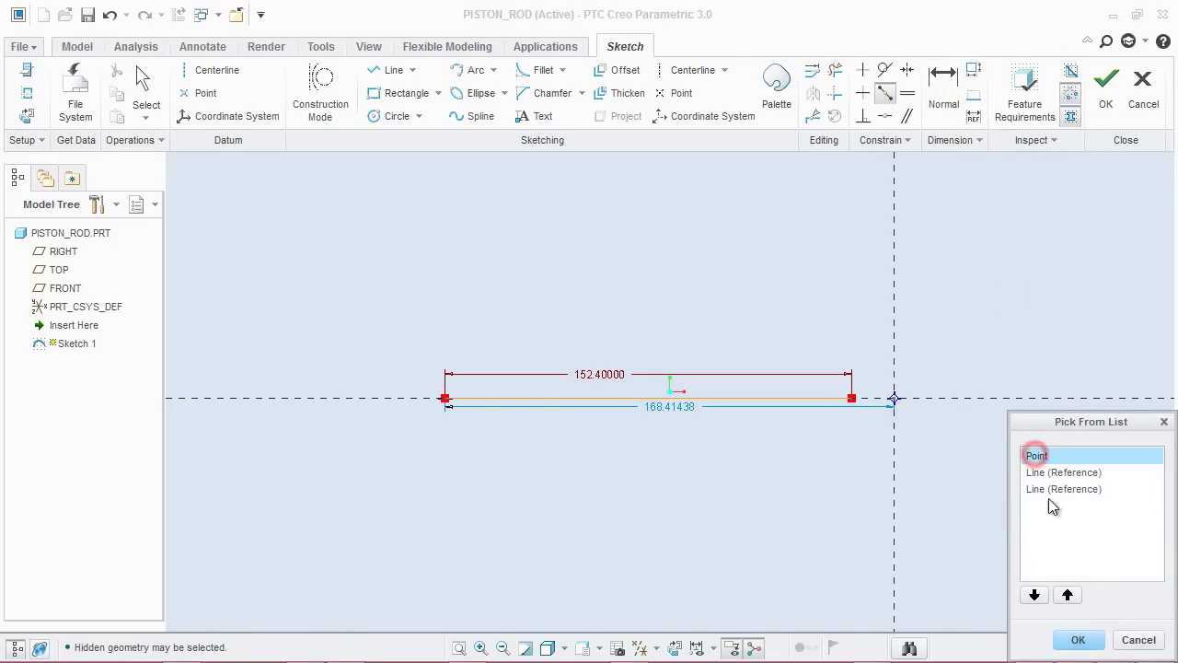
click(1076, 639)
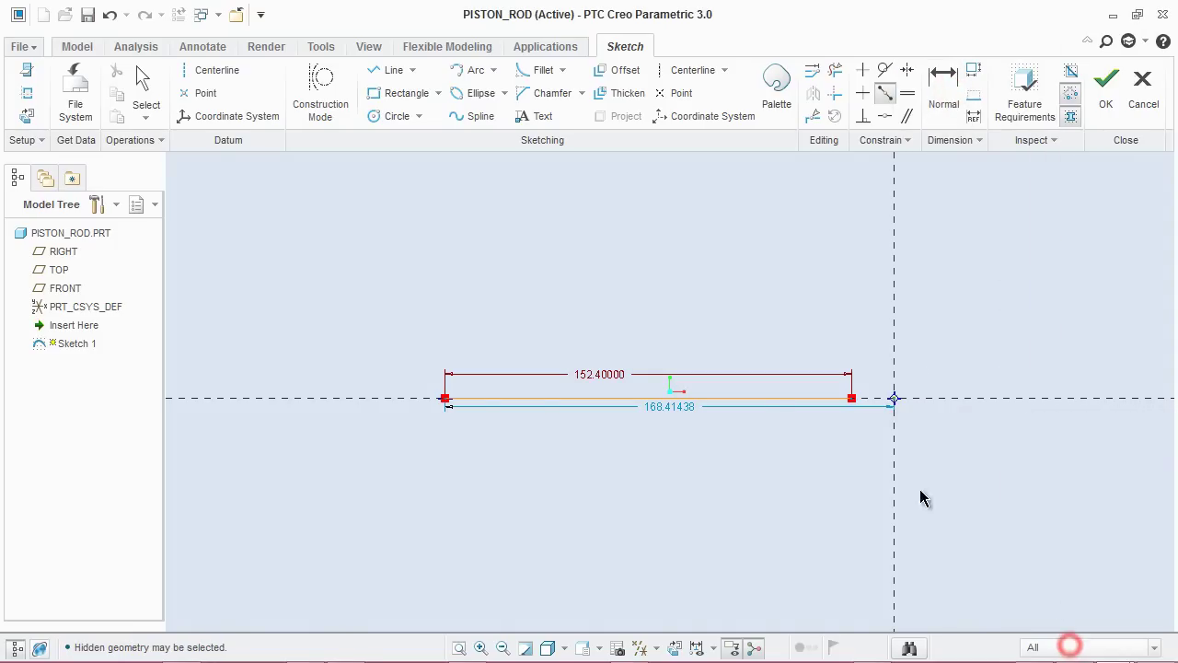
click(755, 401)
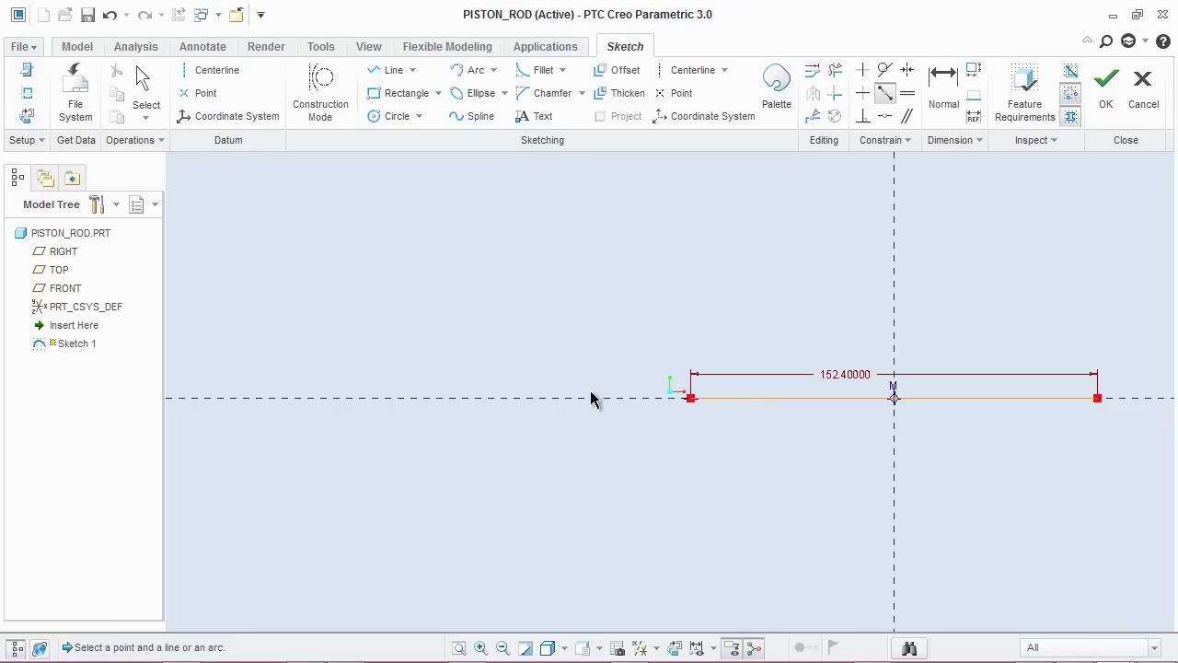
scroll(537, 384, down, 2)
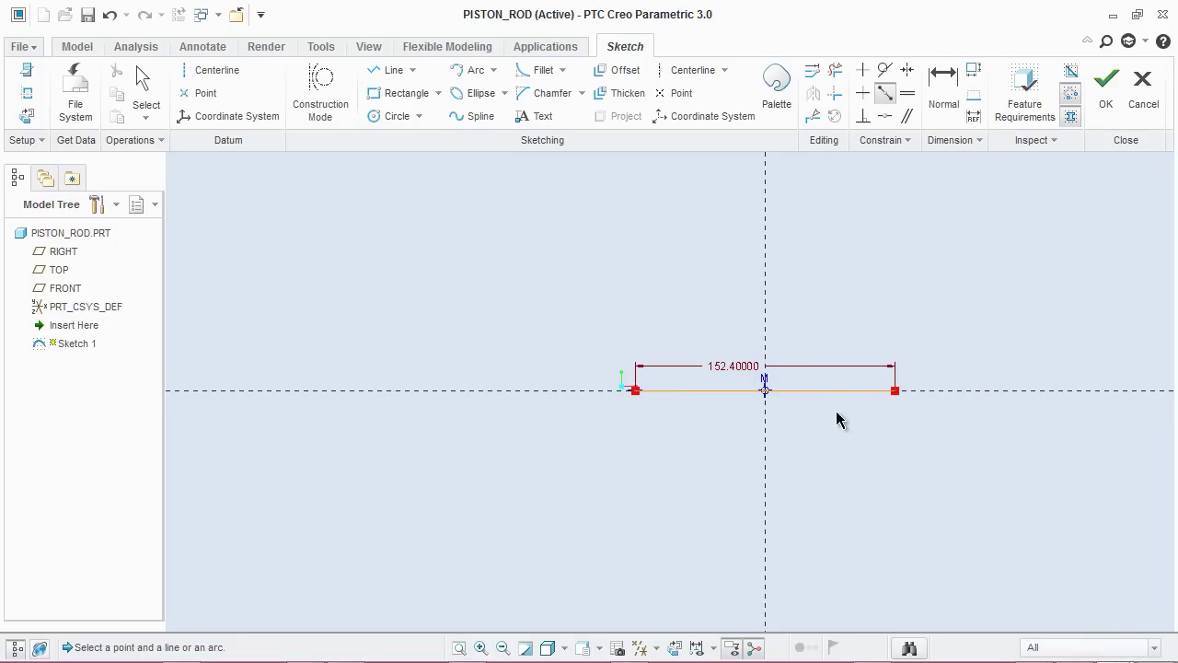
scroll(839, 416, up, 2)
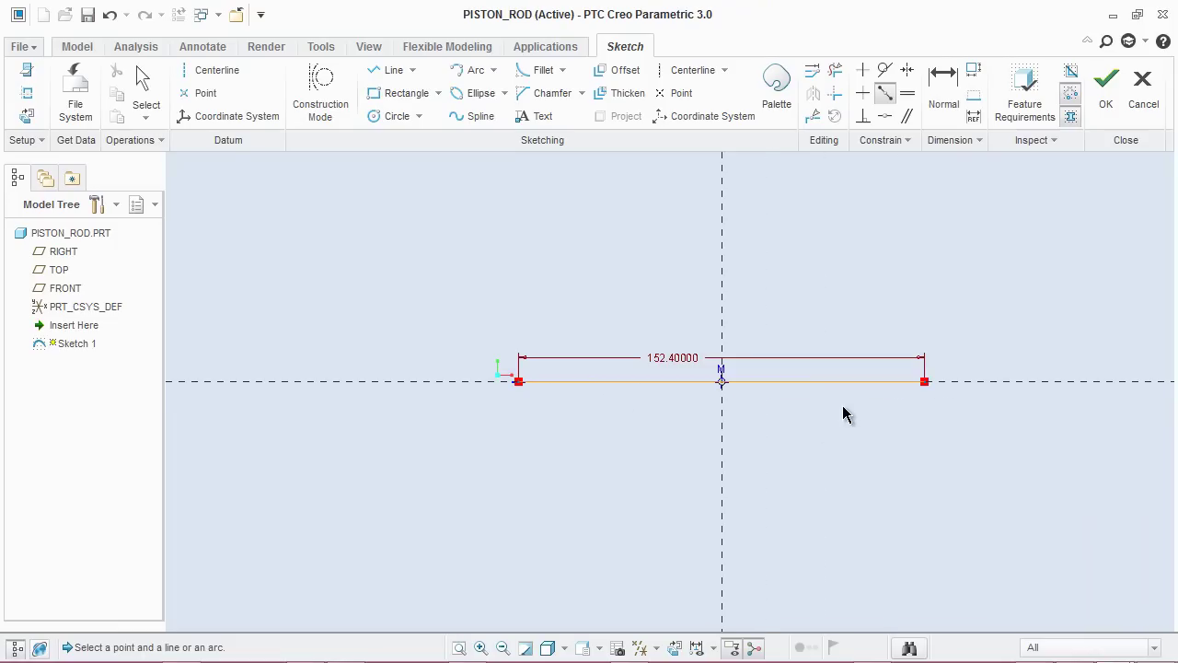
middle_click(767, 259)
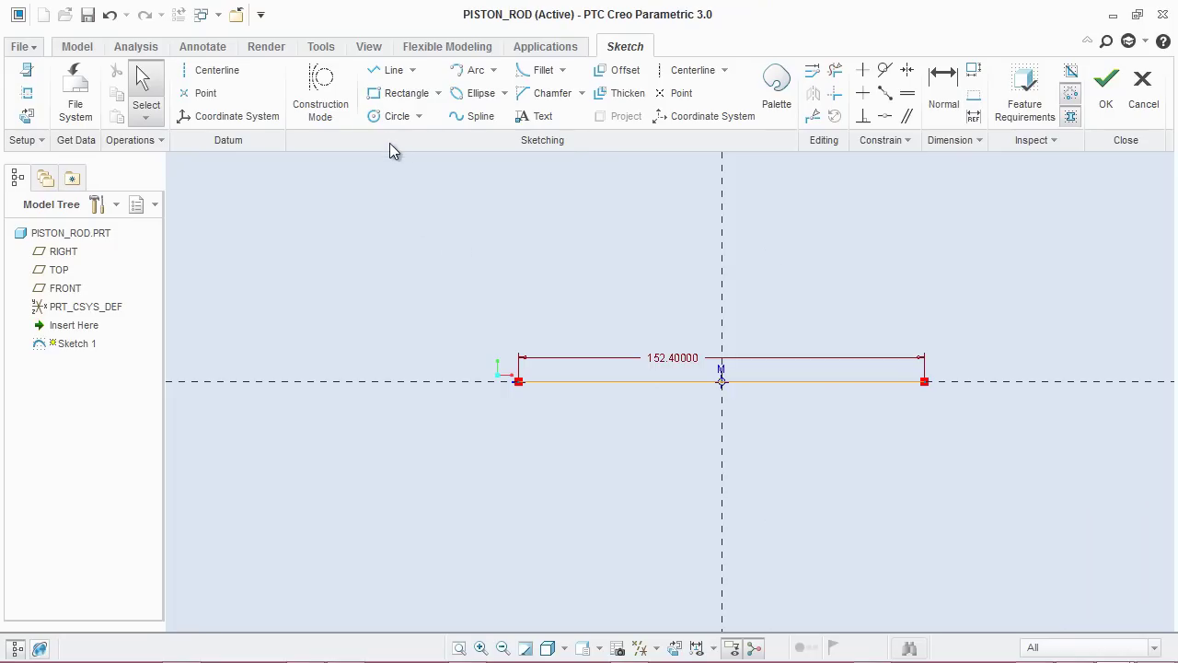
Sketch a circle about 74 mm in diameter centred on the left endpoint of the horizontal line.
click(390, 118)
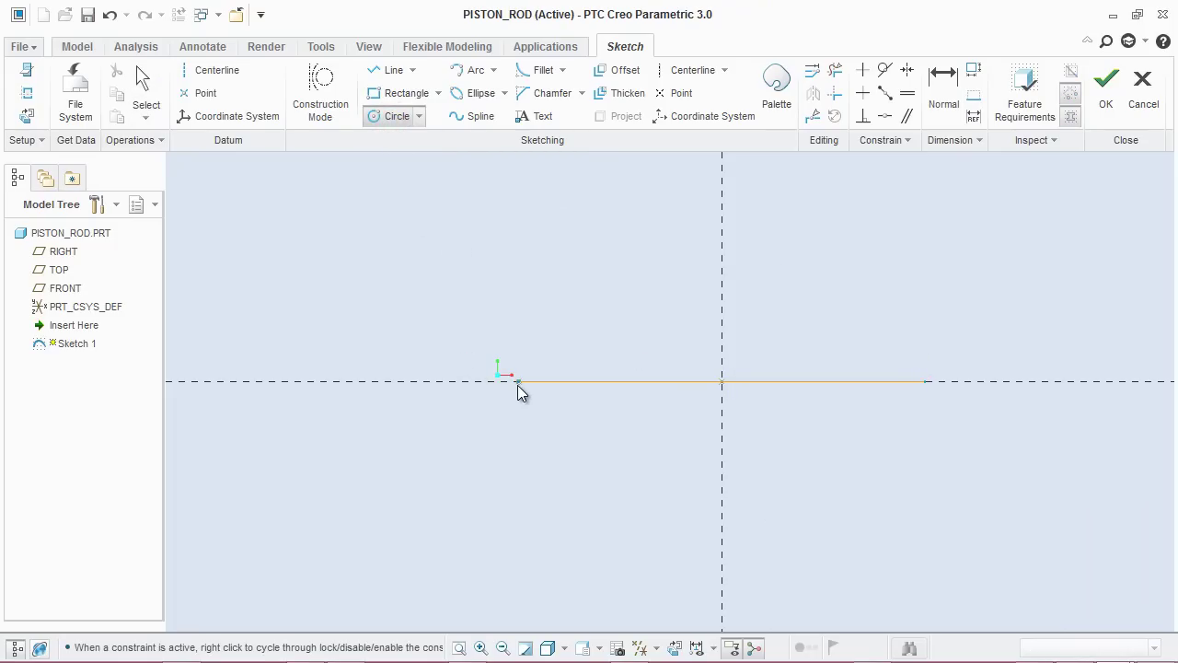
click(518, 383)
click(430, 338)
middle_click(368, 287)
Set the circle's diameter to 50.8 mm.
click(379, 288)
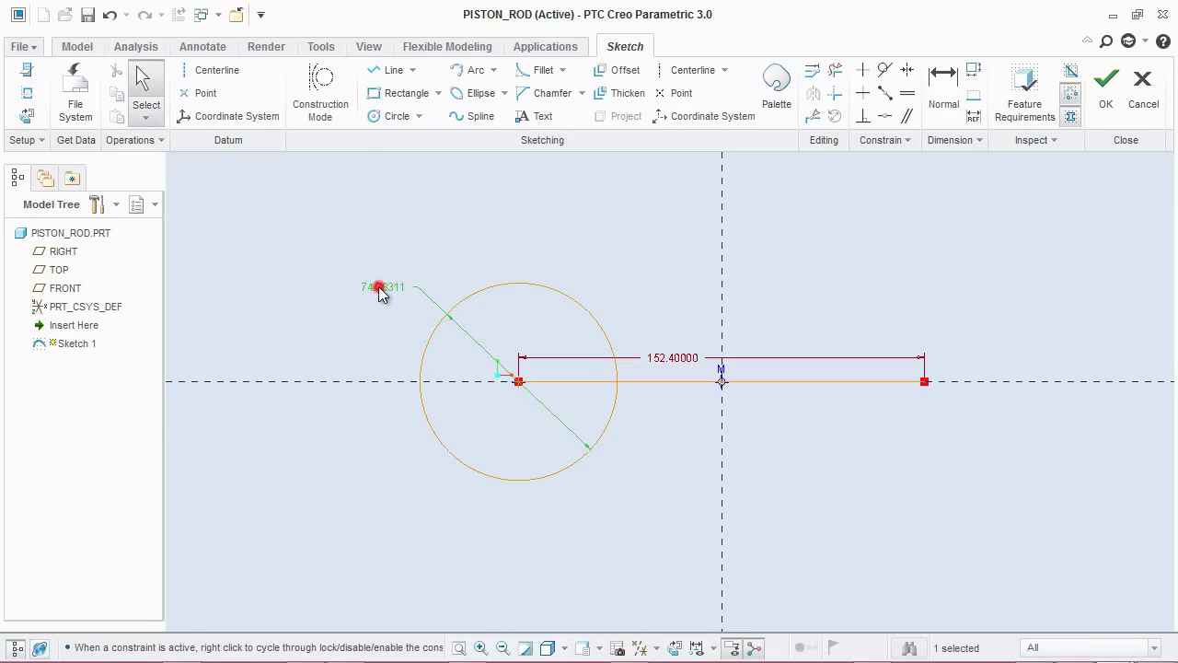
double_click(379, 288)
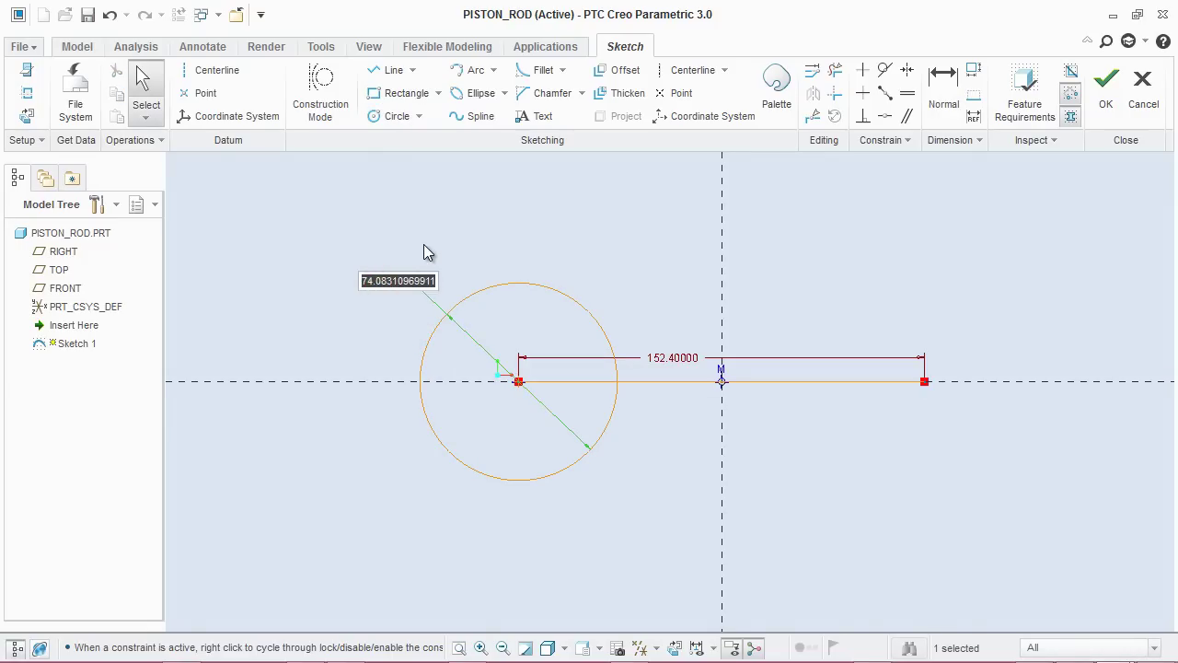
key(BackSpace)
text(50.8)
key(Return)
click(425, 249)
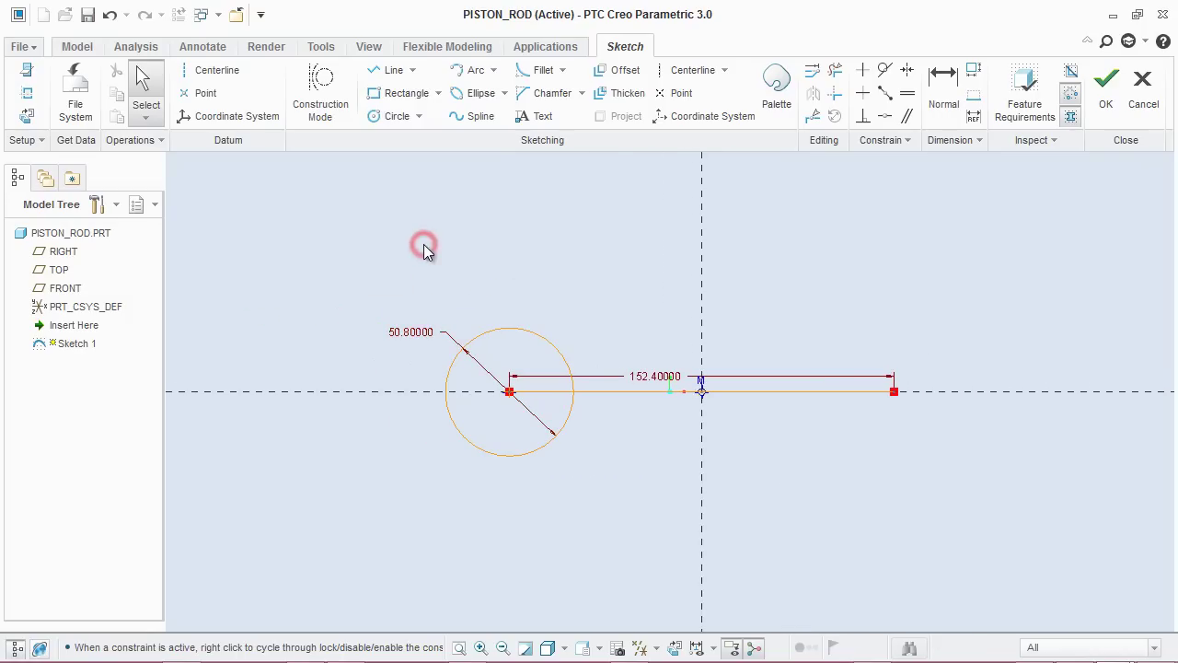
Offset the 50.8 mm circle outward by 12.7 mm to create a concentric outer circle.
click(619, 72)
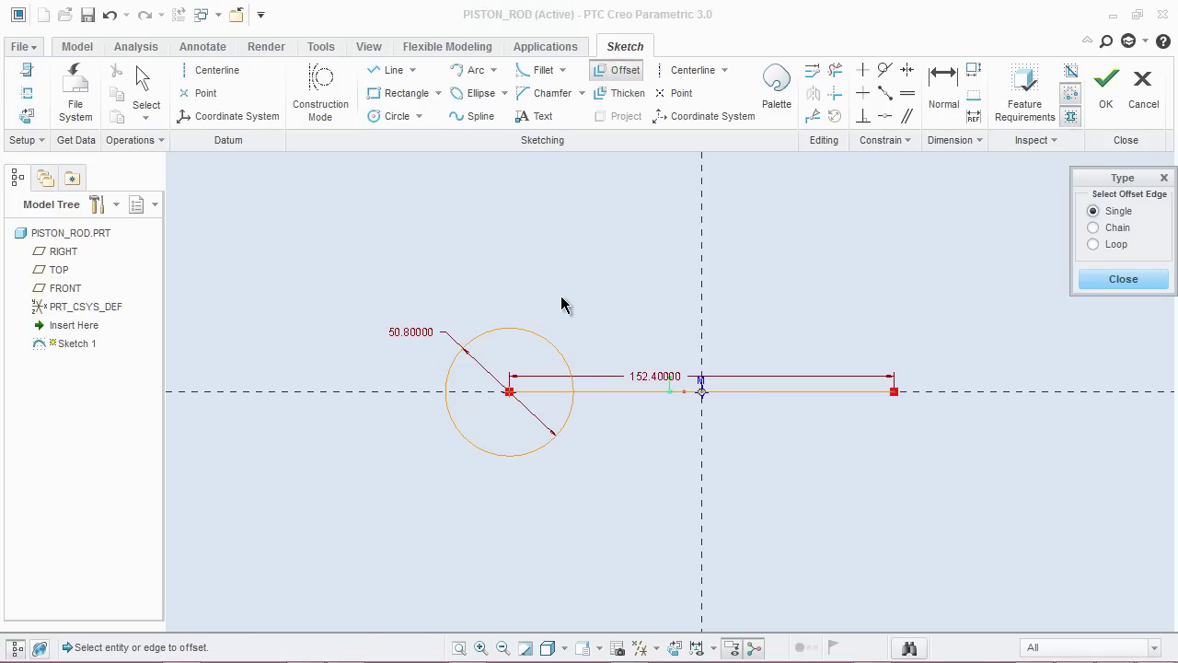
click(547, 347)
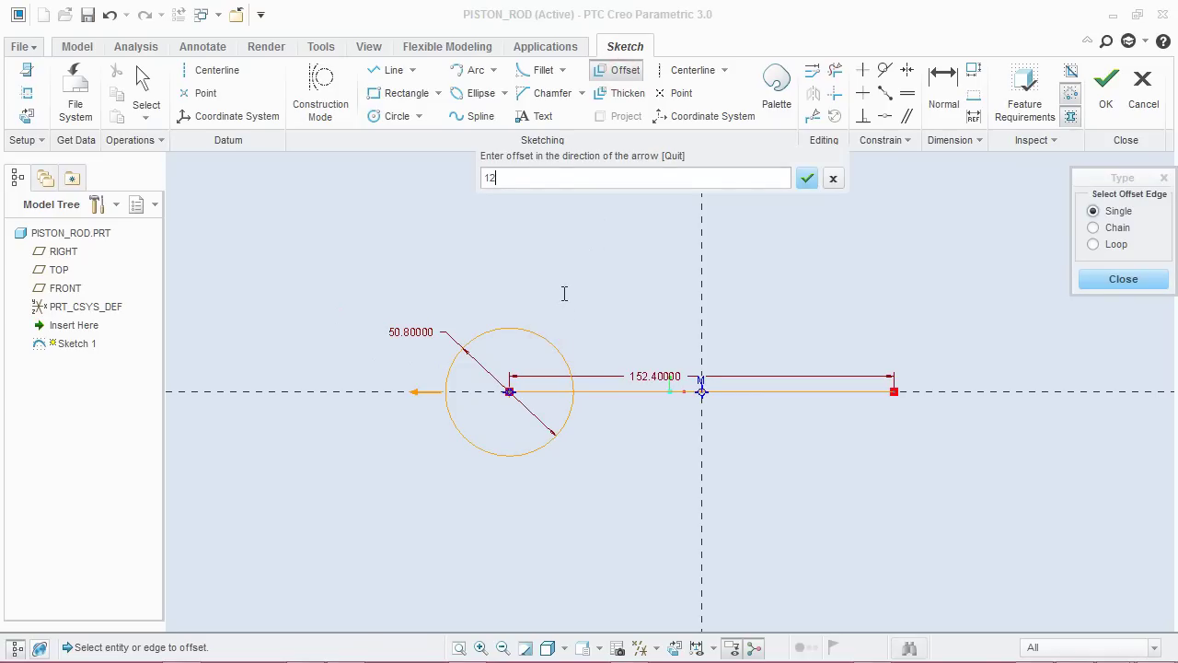
text(12.7)
key(Return)
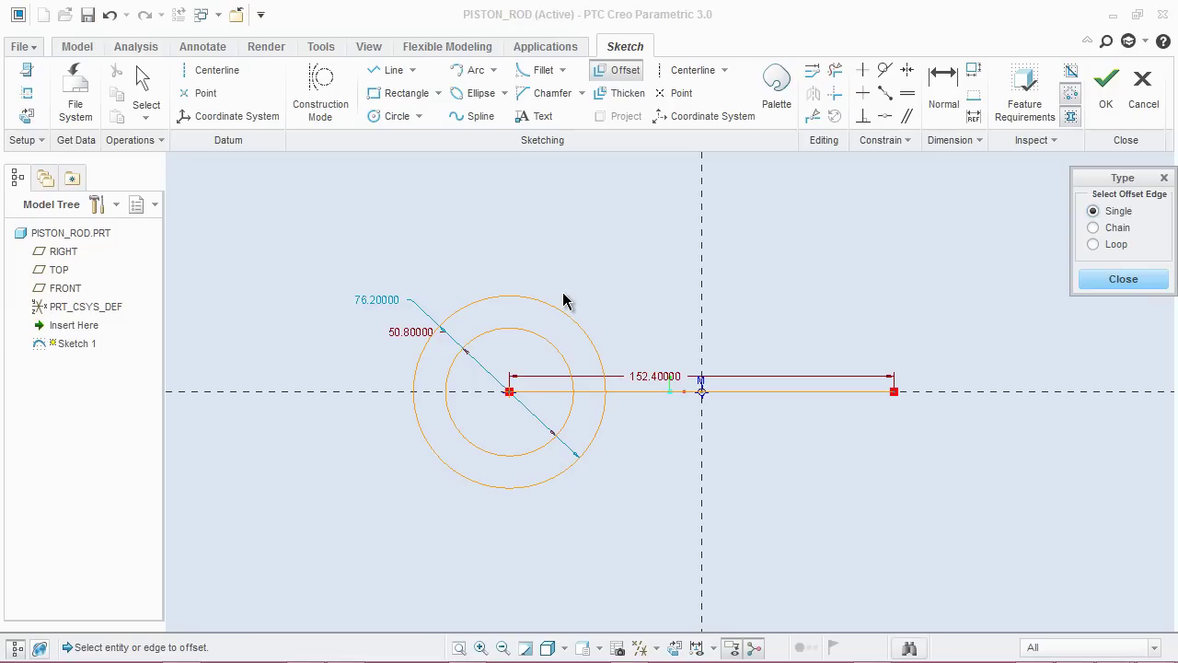
middle_click(579, 256)
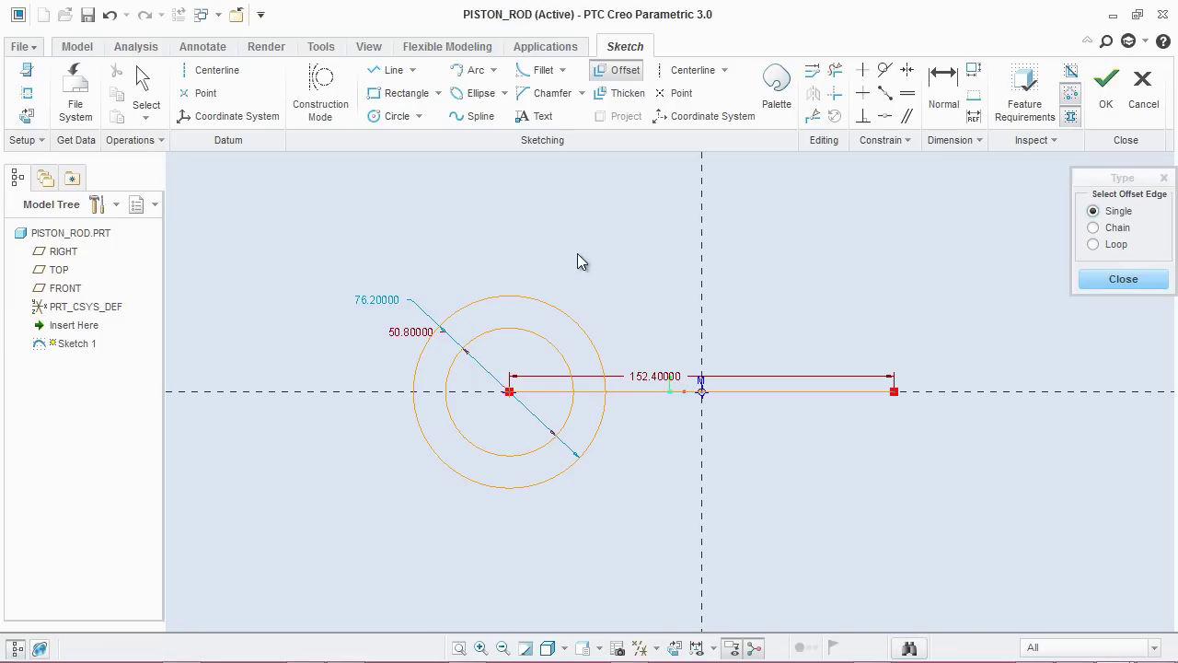
Dimension the vertical gap between the inner and outer circles, accepting the proposed value.
click(940, 87)
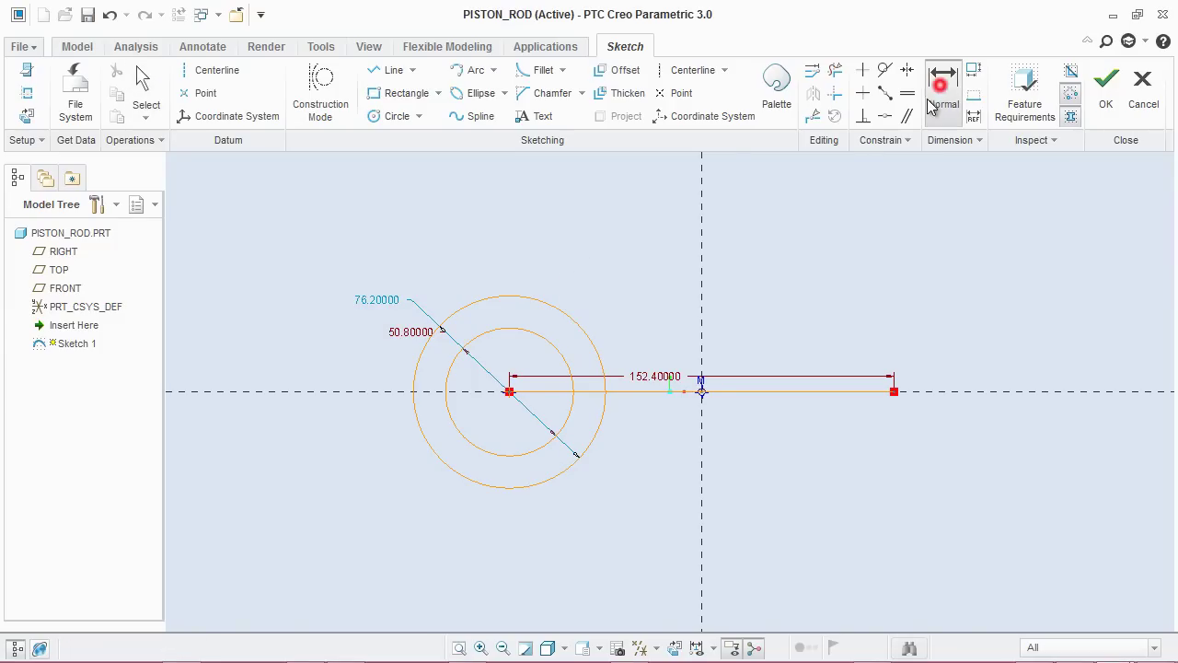
click(534, 298)
click(521, 330)
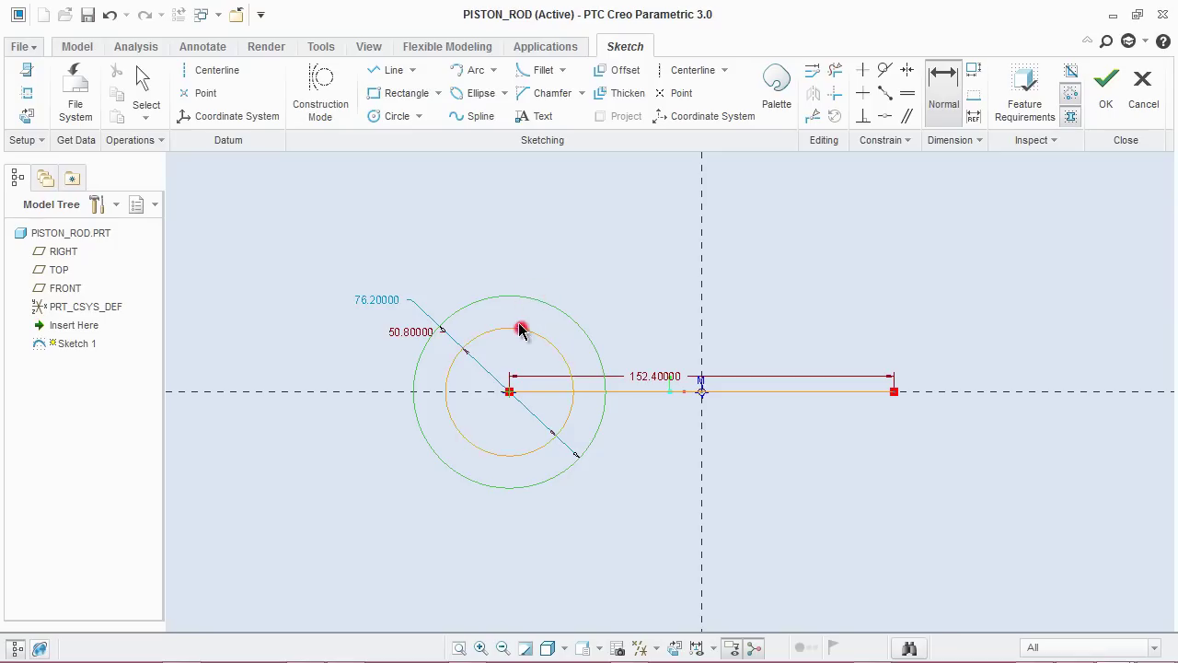
middle_click(479, 264)
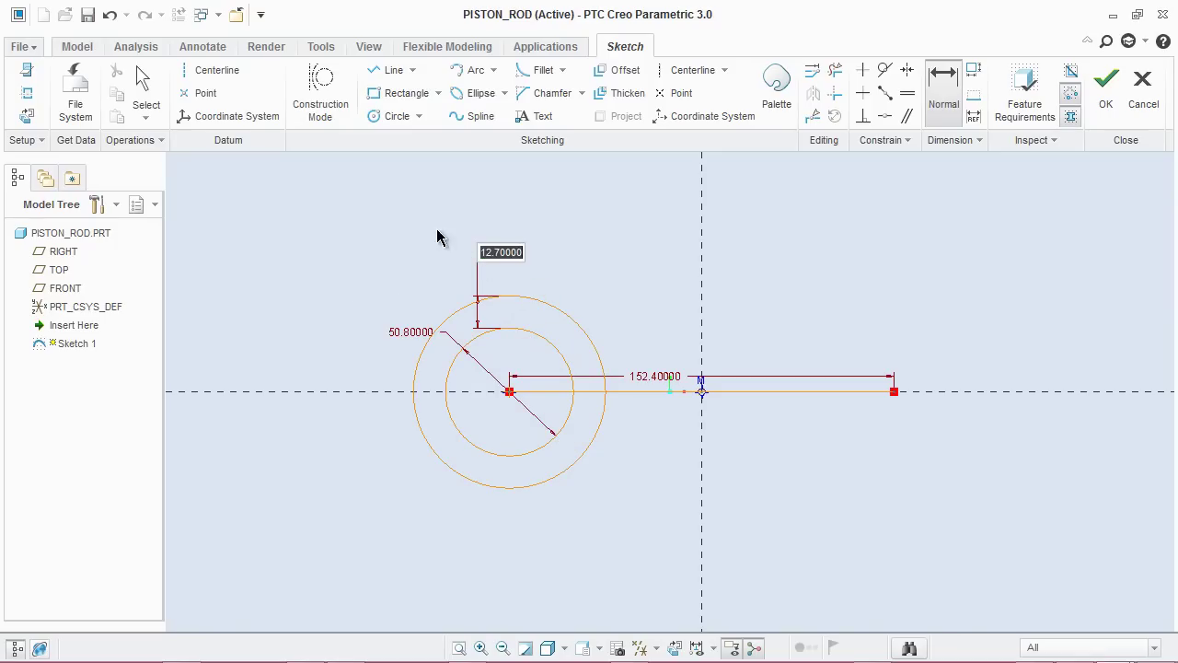
key(Return)
middle_click(475, 269)
Sketch a center rectangle about 35 mm high from the origin, with its upper-left corner on the inner circle.
click(440, 93)
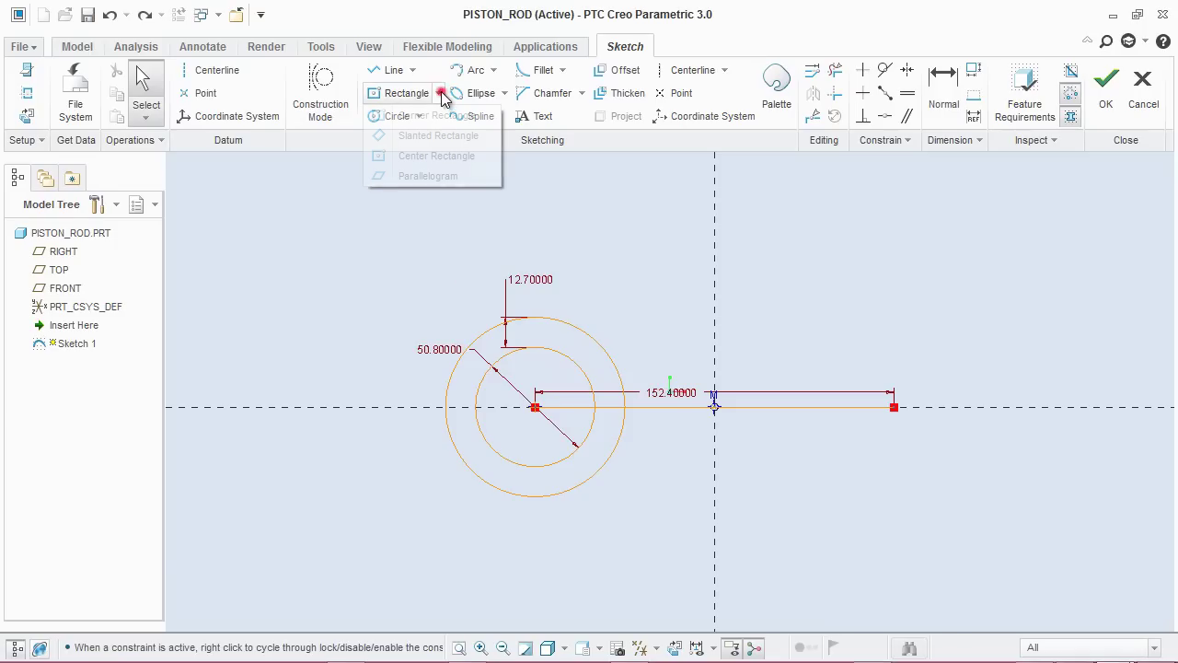
click(430, 157)
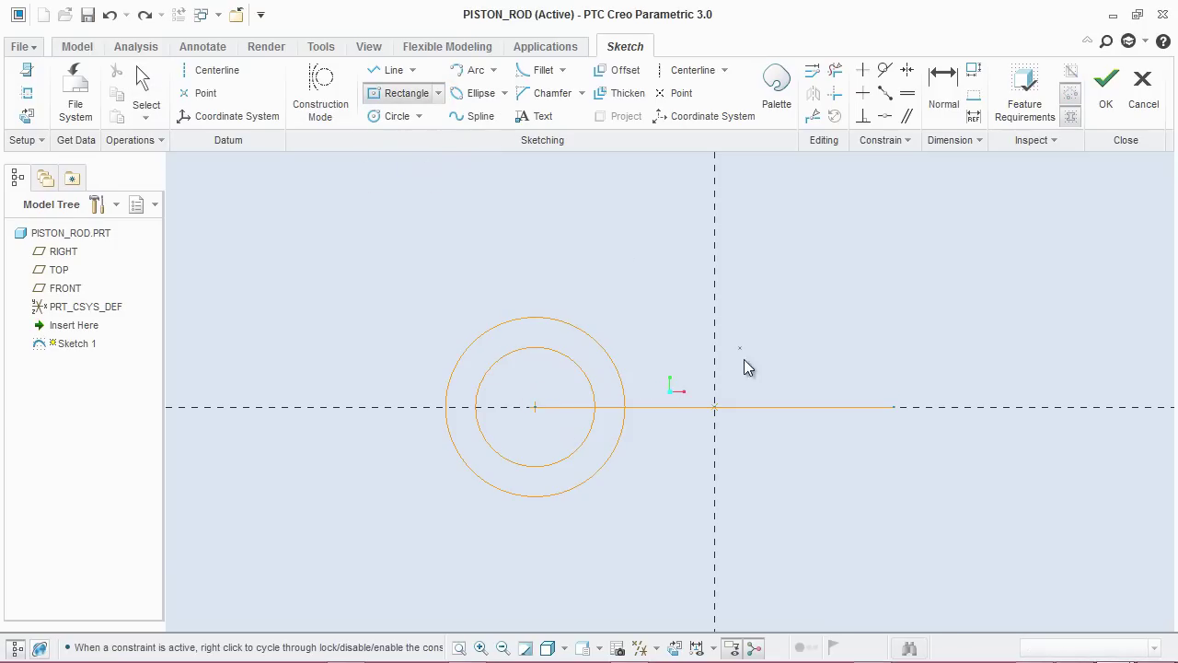
click(716, 406)
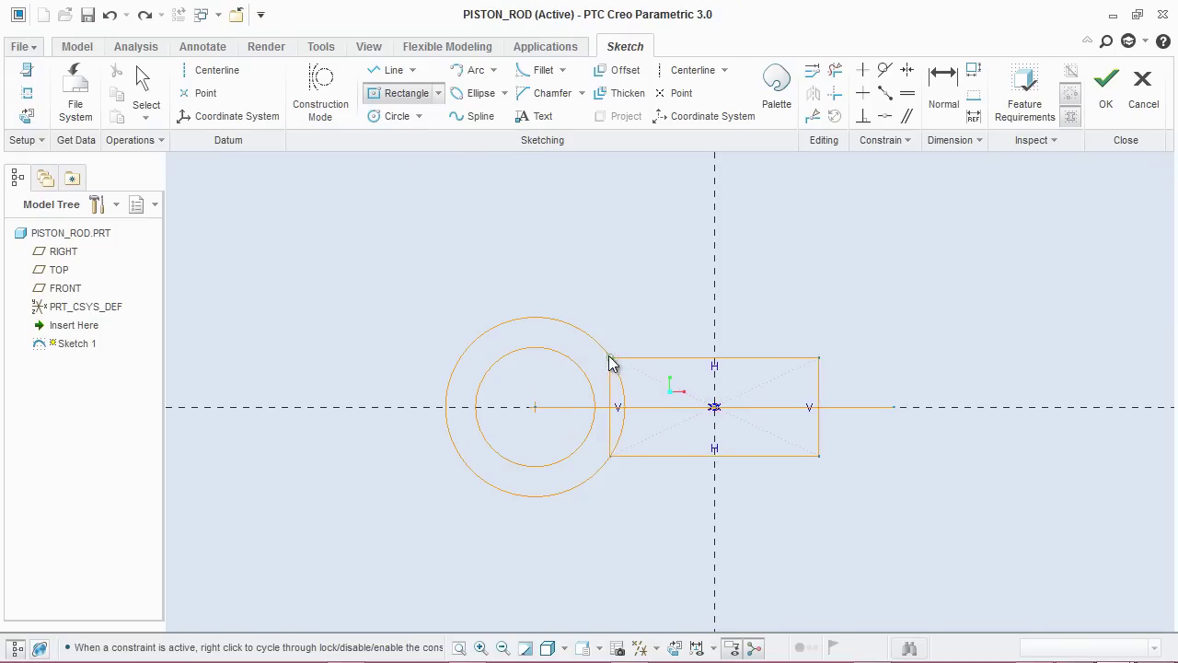
click(579, 366)
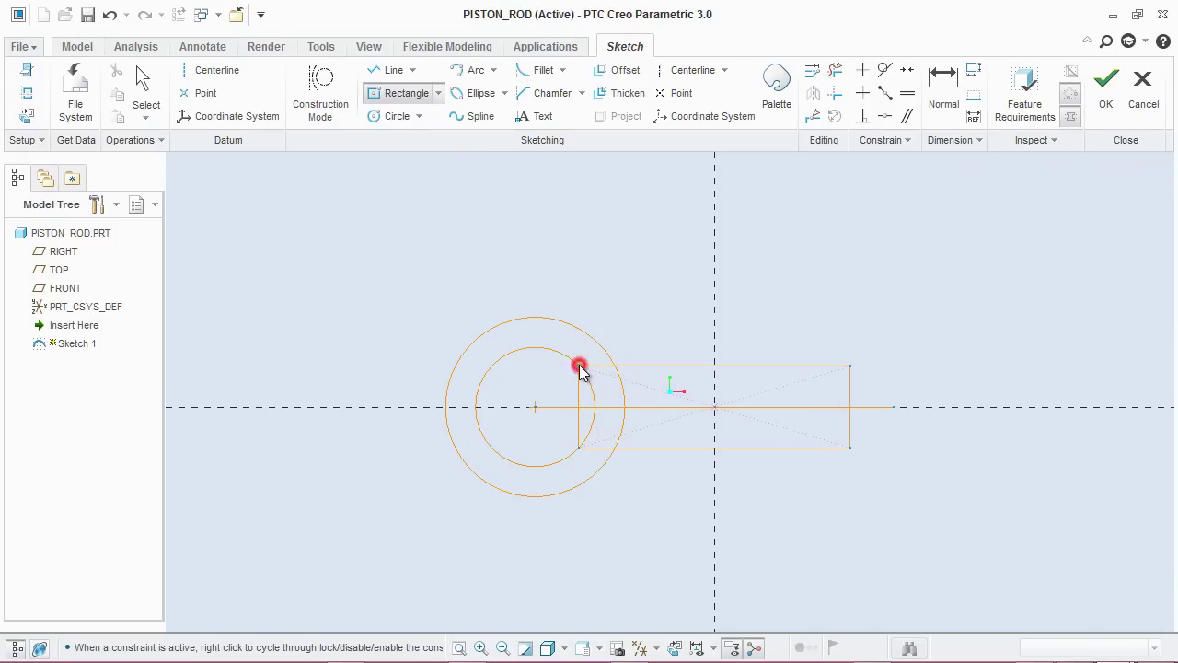
middle_click(664, 329)
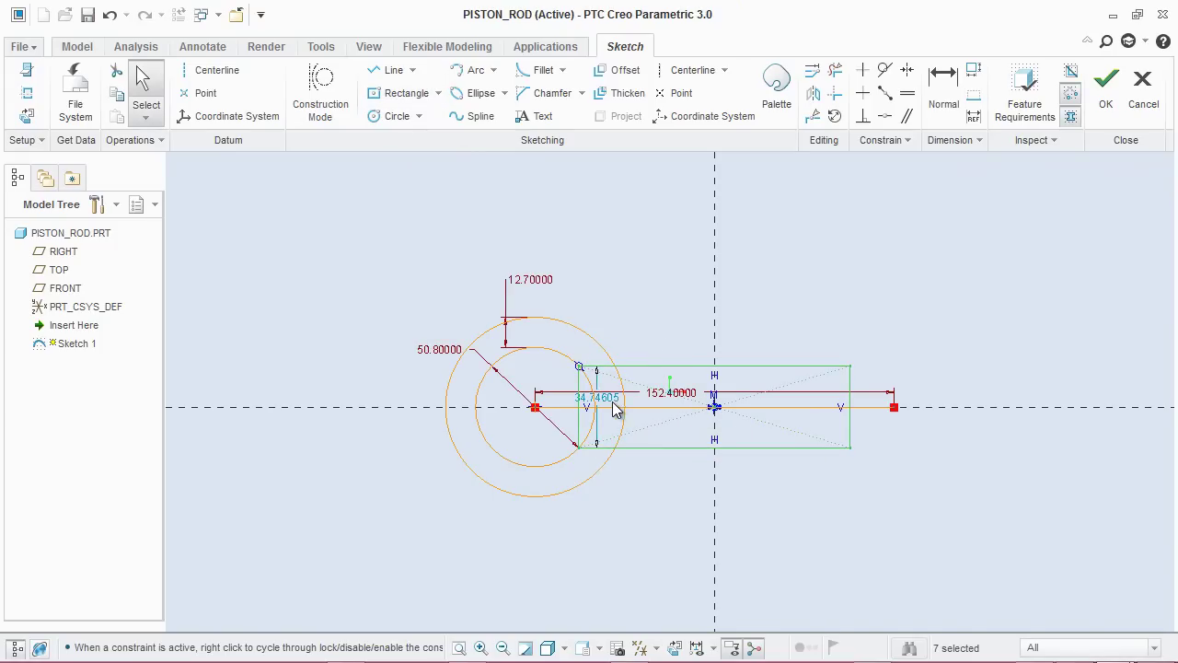
Set the rectangle's height to 38.1 mm and place its dimension clear of the geometry, left of the circles.
mouse_move(597, 398)
mouse_down()
mouse_move(676, 442)
mouse_move(677, 485)
mouse_up()
double_click(675, 479)
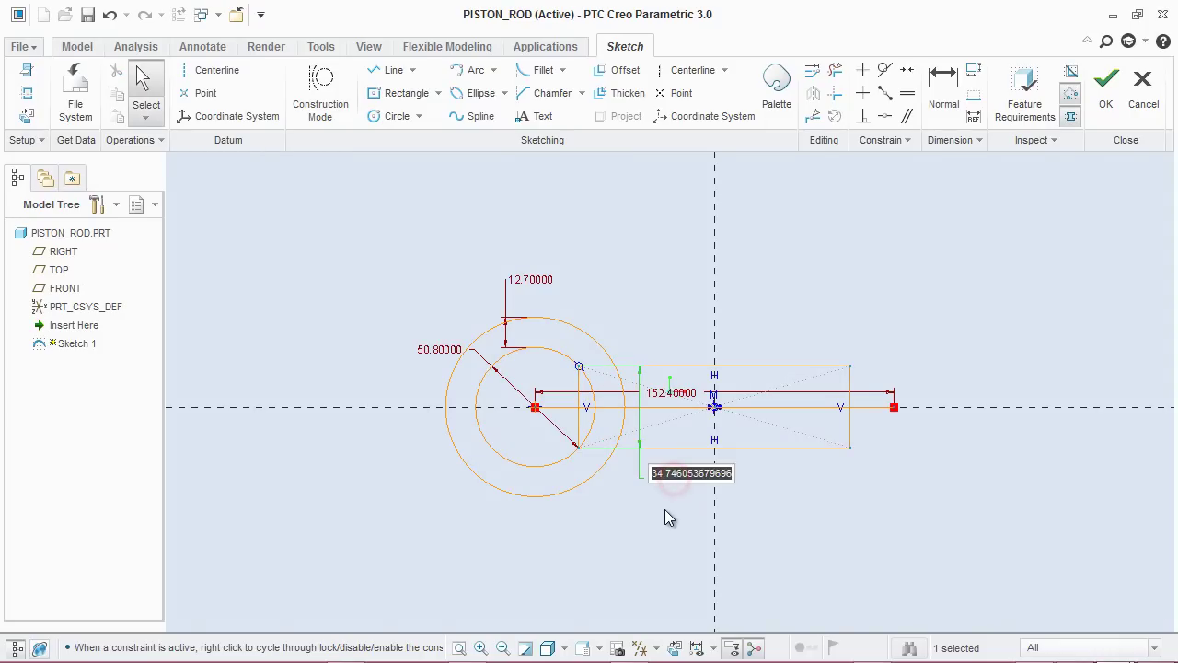
text(38)
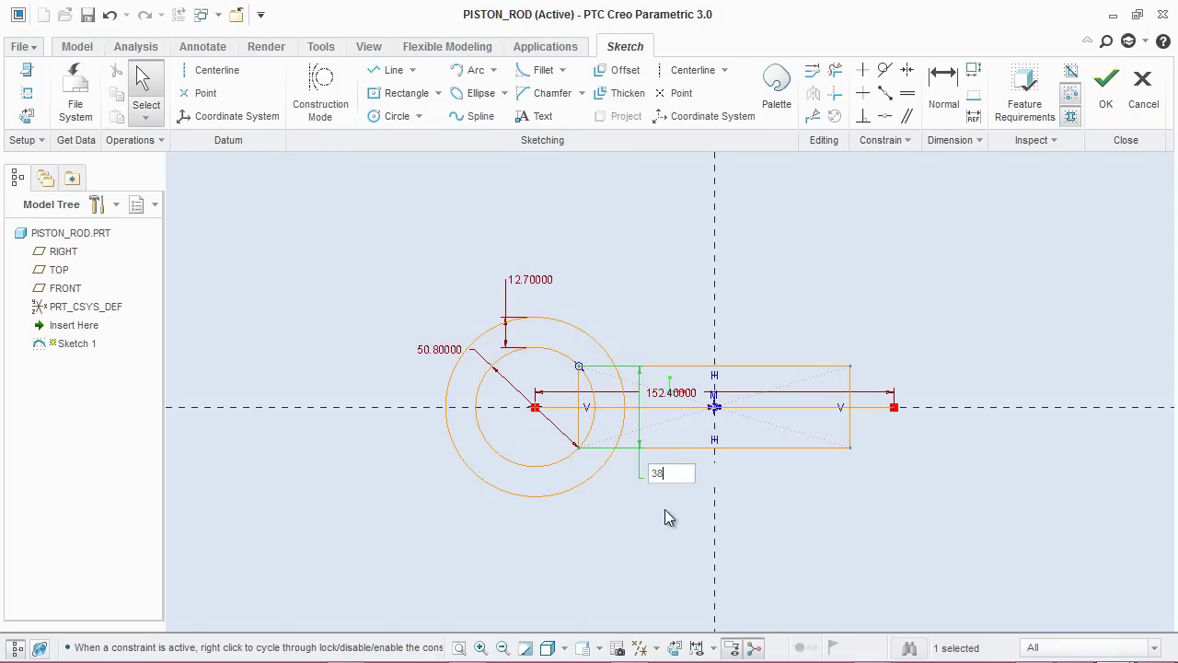
text(.1)
key(Return)
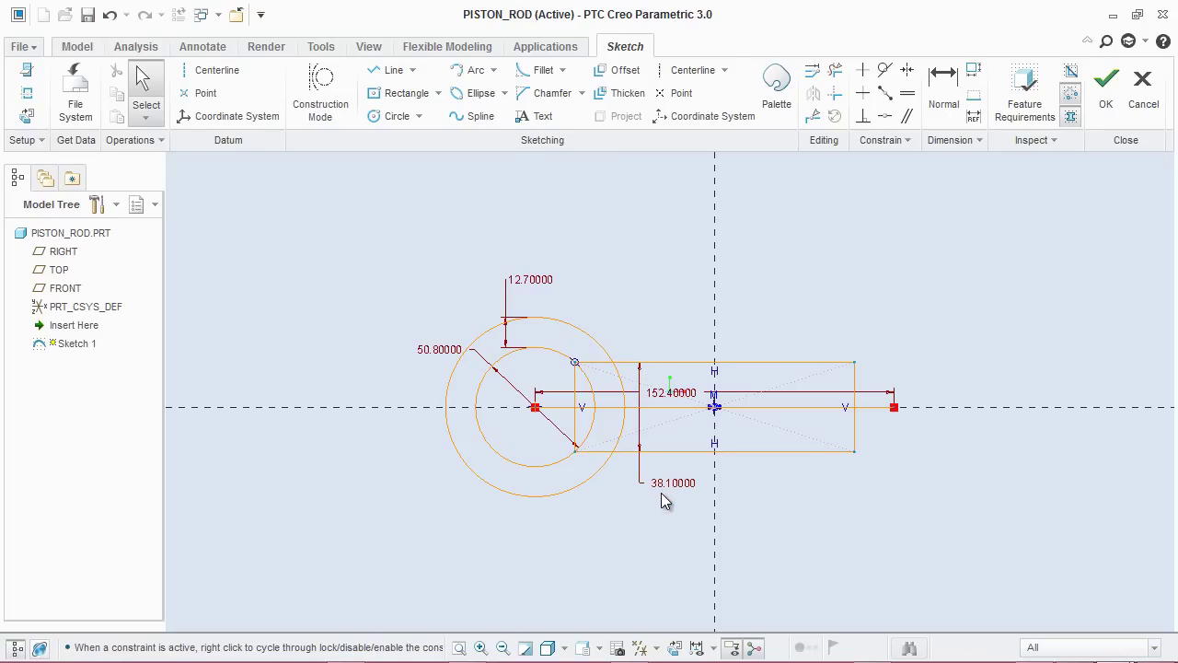
drag(675, 483, 365, 470)
click(371, 503)
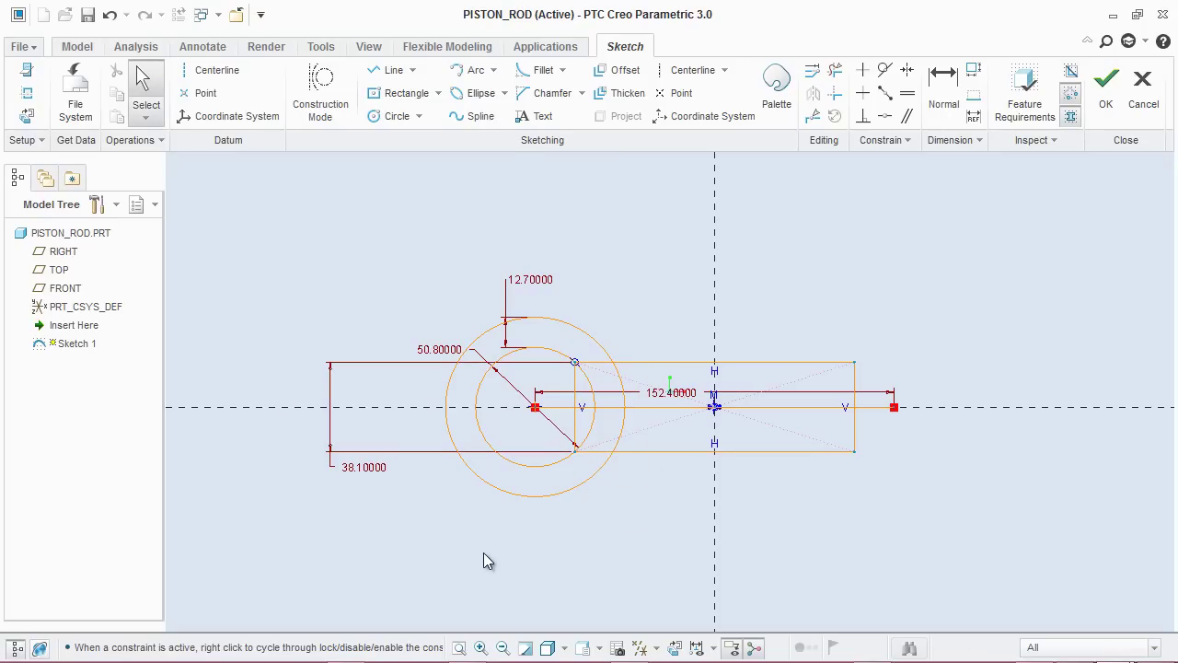
scroll(847, 490, down, 1)
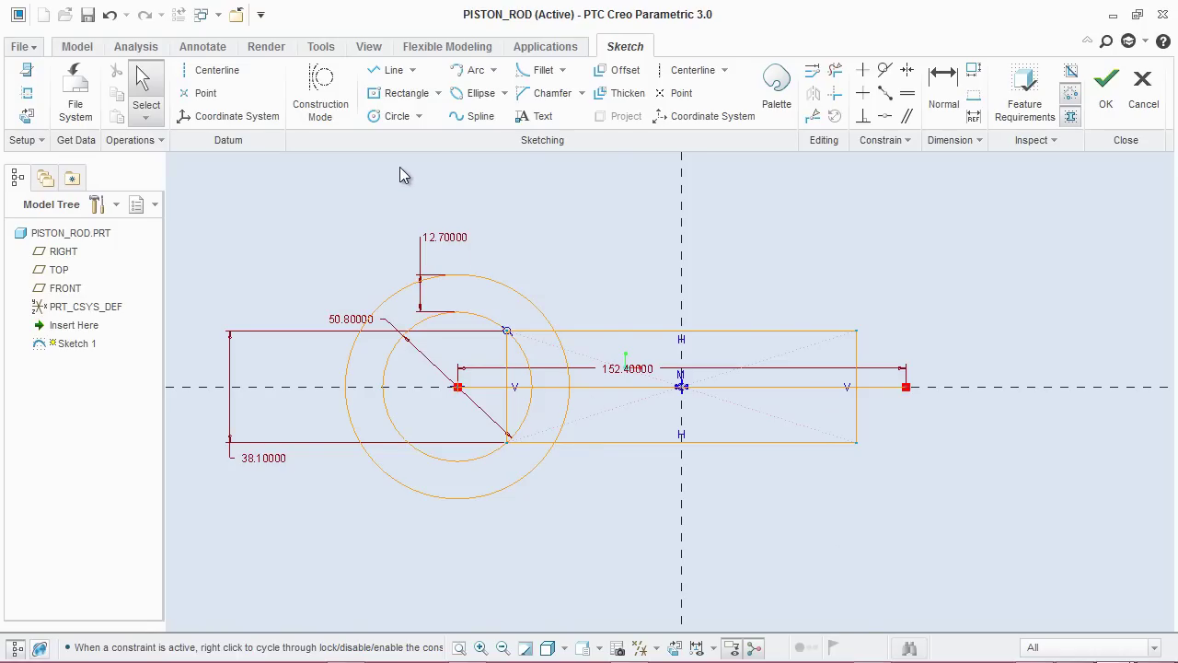
Sketch a center-and-ends arc of about 56 mm radius around the horizontal line's right endpoint, opening to the right.
click(496, 74)
click(496, 115)
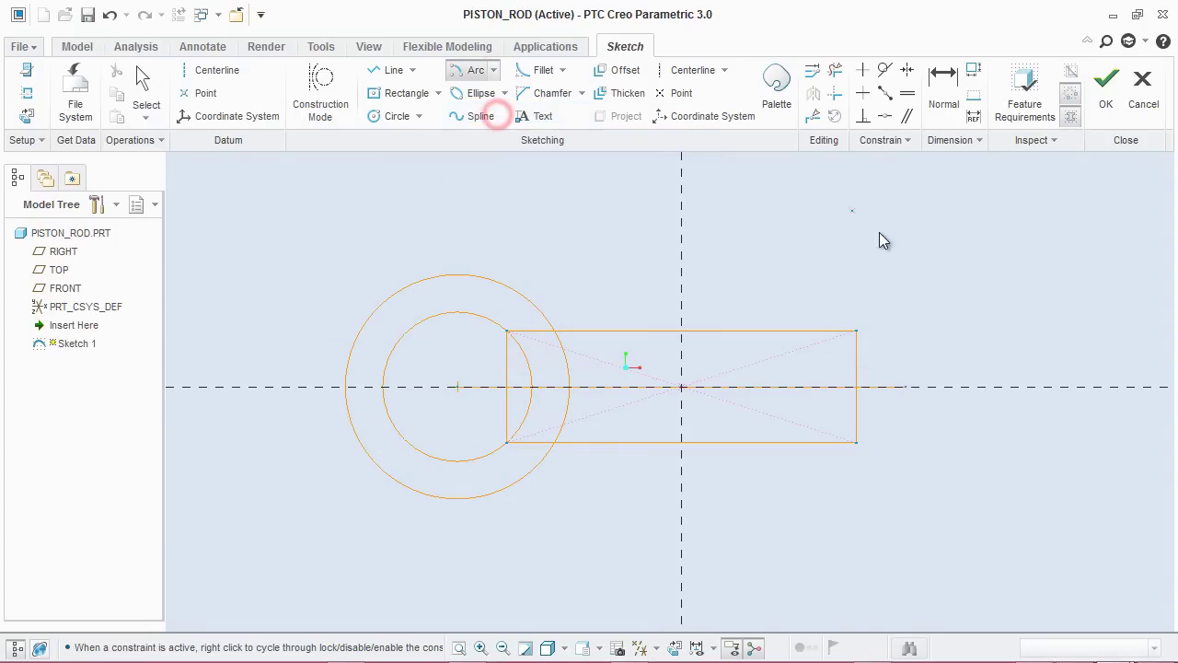
click(905, 388)
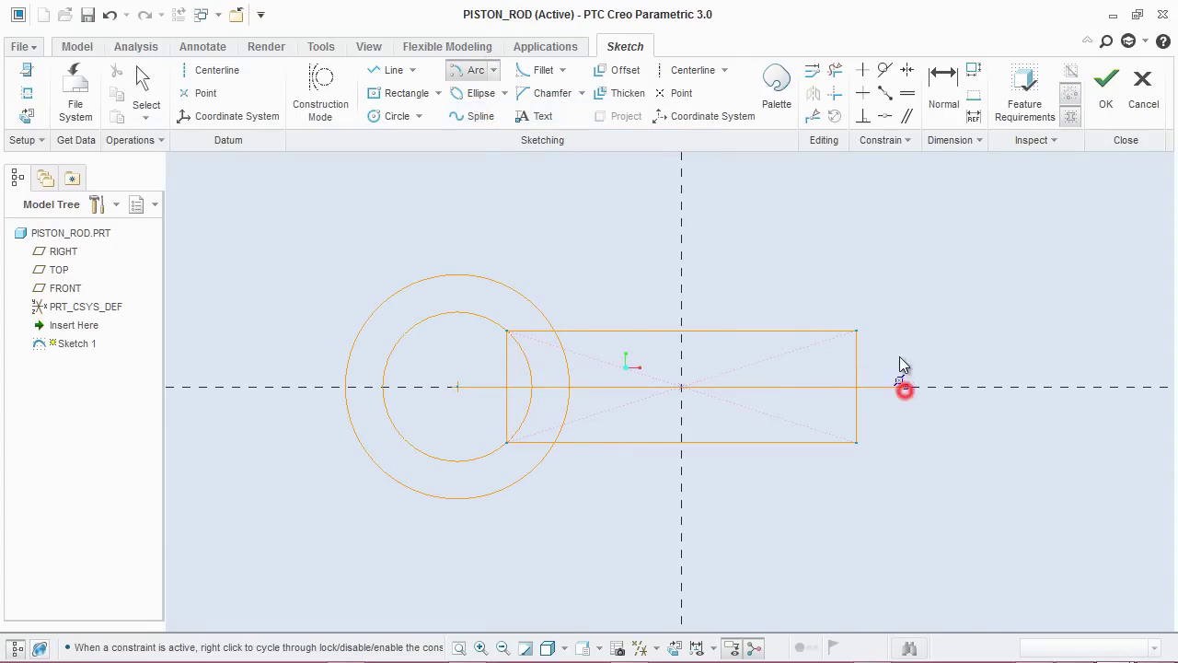
click(906, 223)
click(927, 500)
middle_click(981, 315)
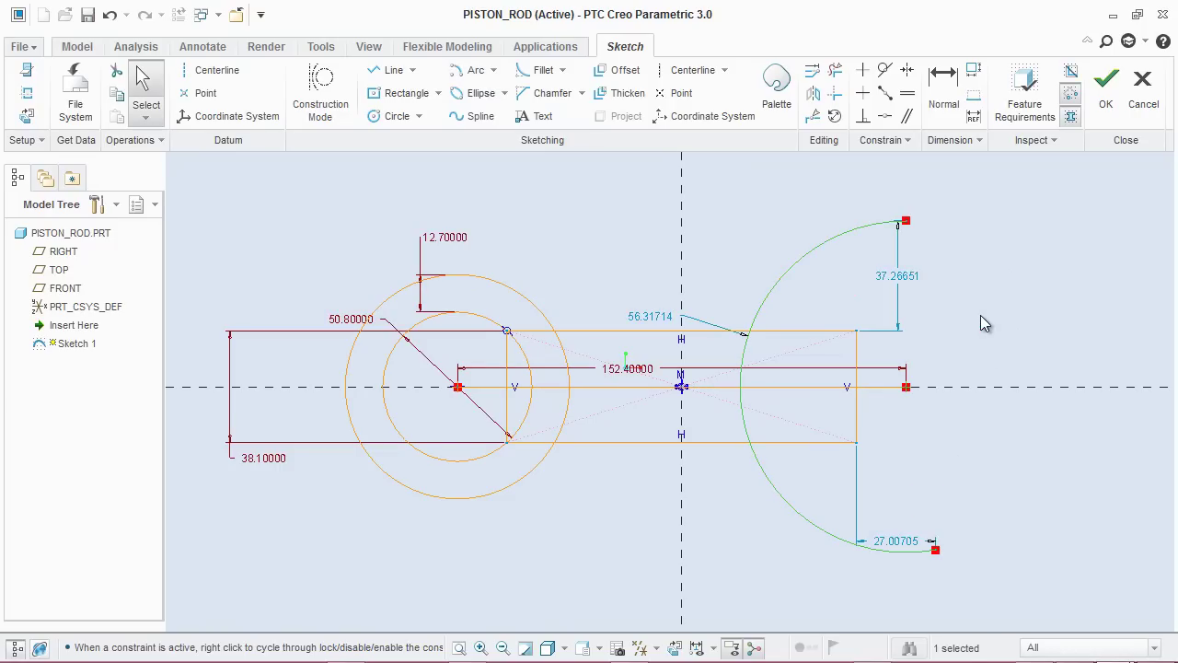
Constrain the arc's radius to equal that of the outer circle.
click(907, 93)
click(826, 244)
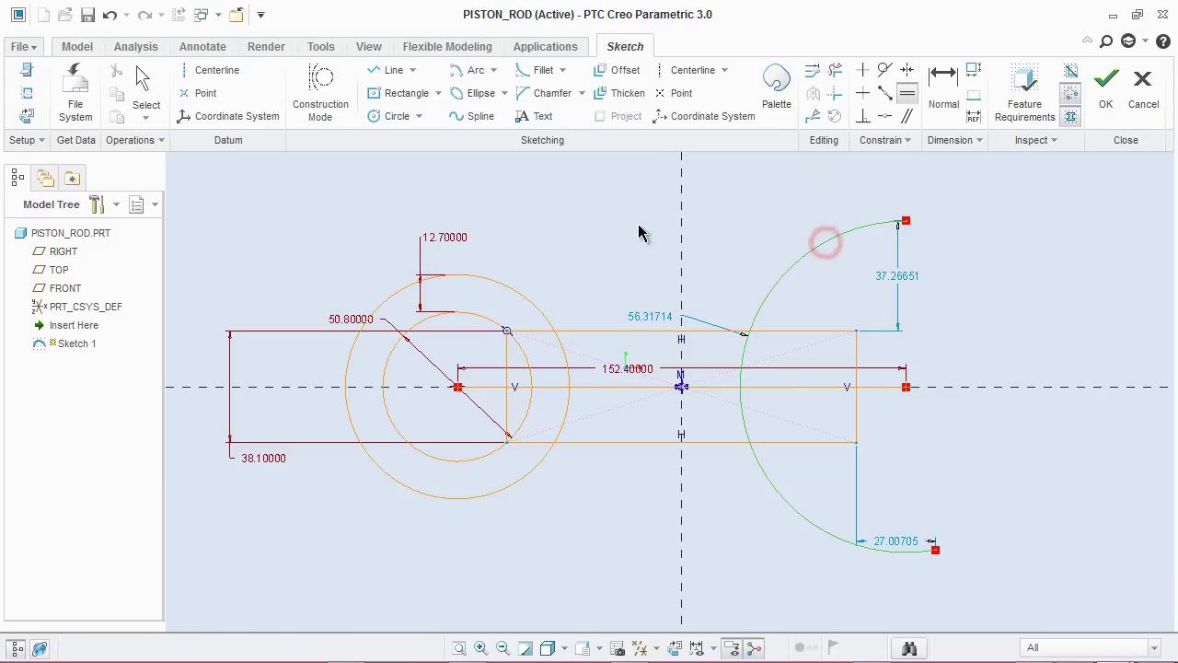
click(492, 281)
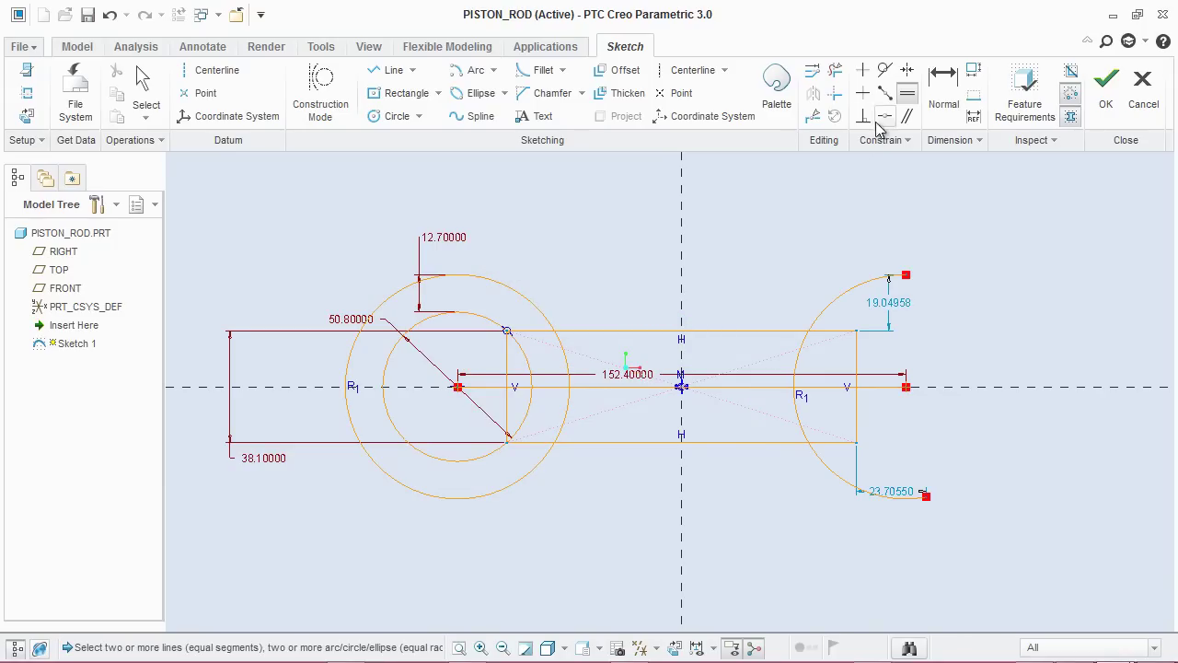
Align both arc endpoints vertically with the arc's centre point.
click(862, 76)
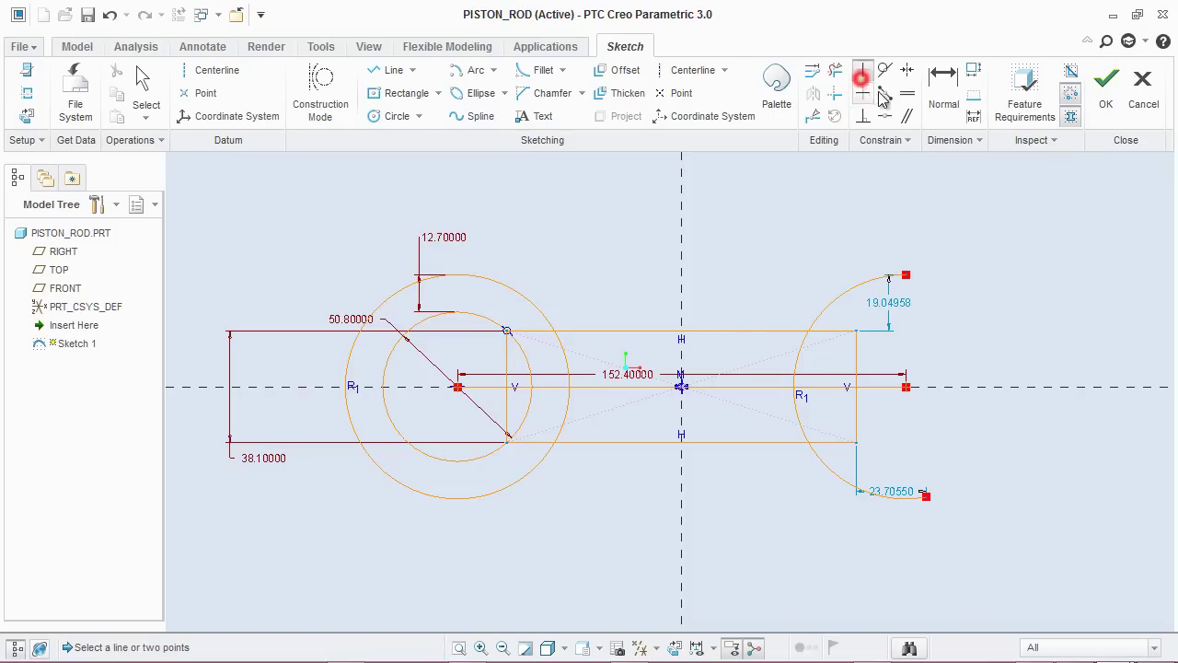
click(906, 386)
click(906, 276)
click(906, 386)
click(927, 497)
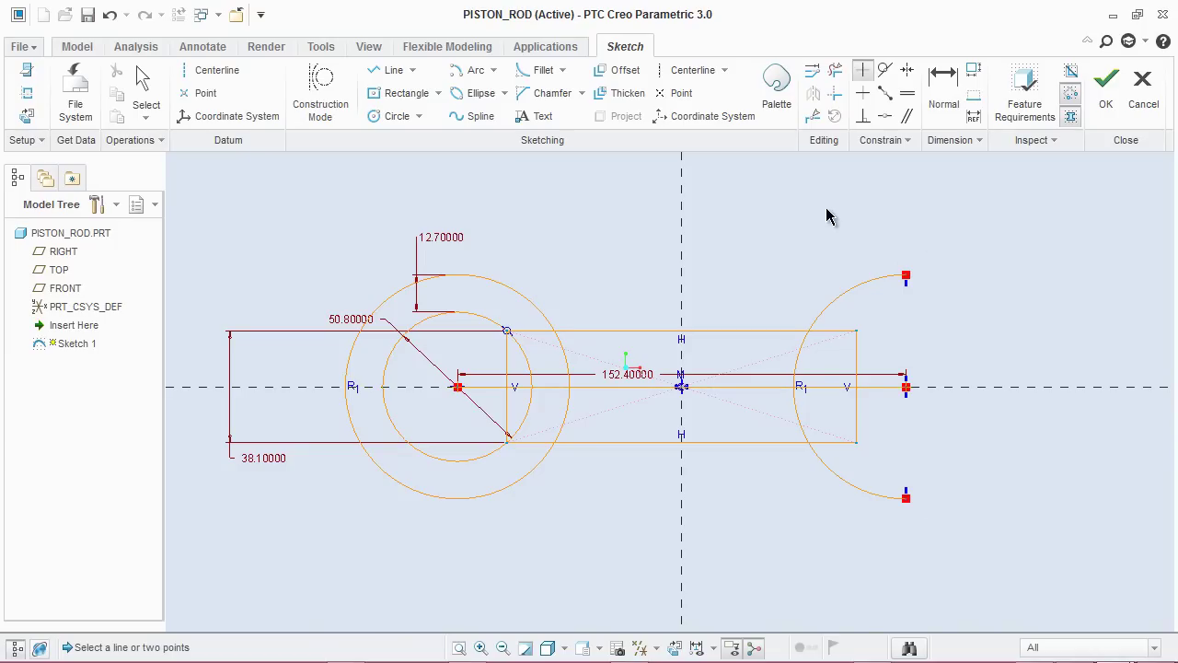
Offset the arc outward by 12.7 mm to create a concentric outer arc.
click(622, 71)
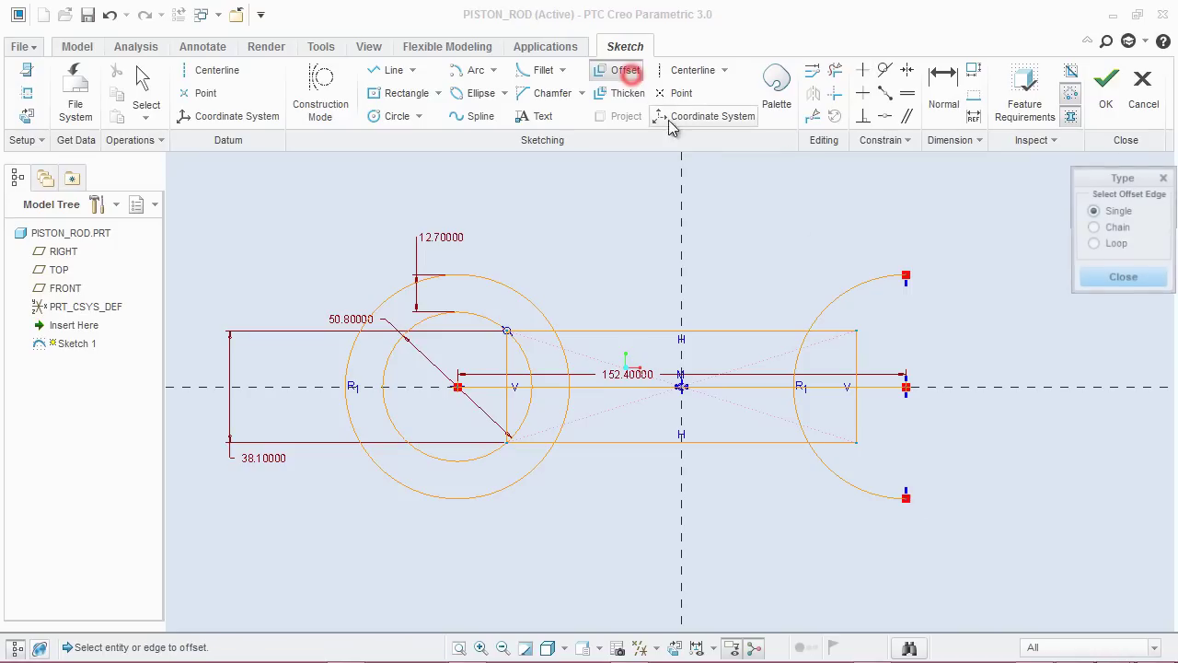
click(864, 279)
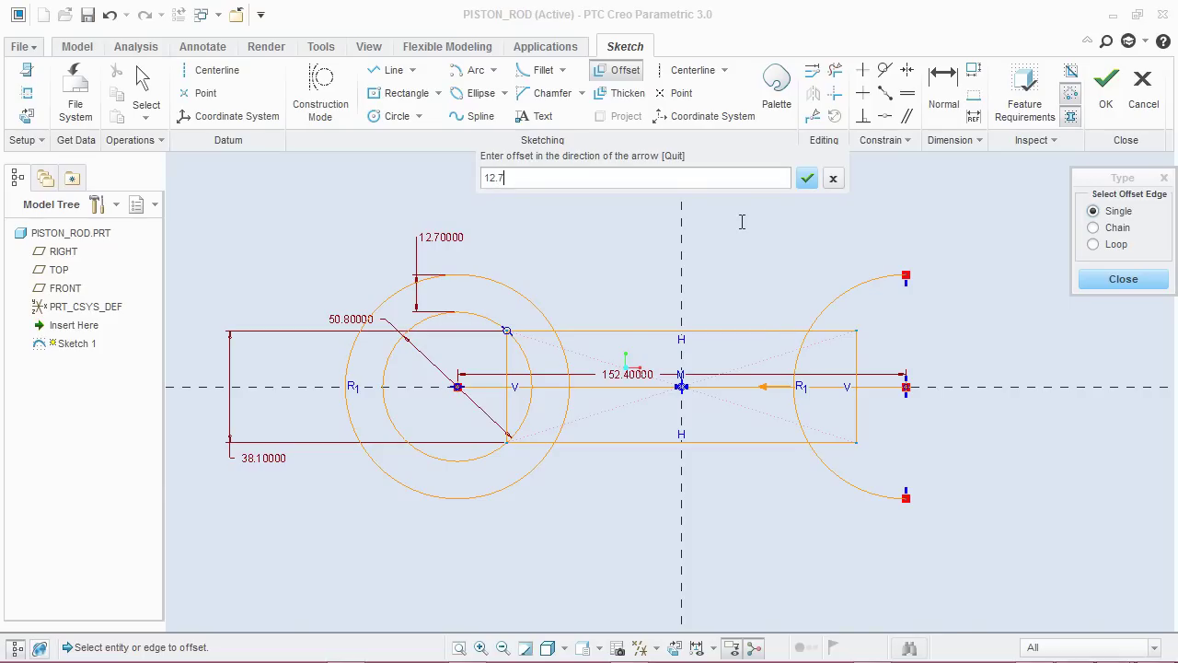
key(Return)
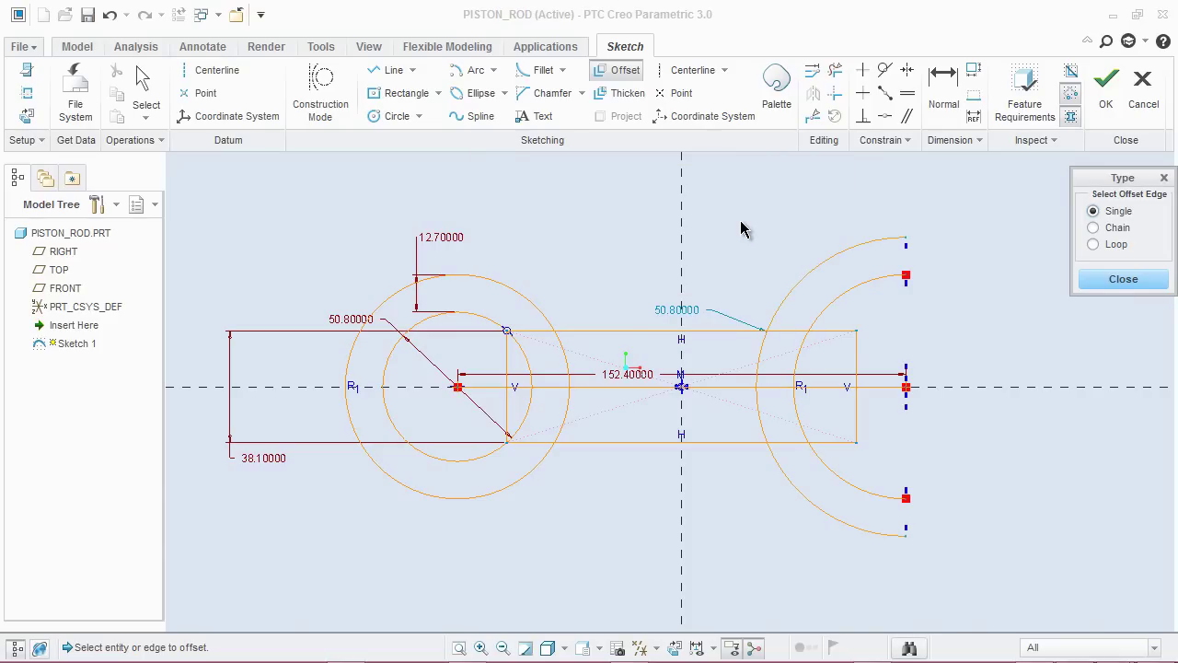
click(1097, 278)
Dimension the vertical gap between the upper endpoints of the two arcs.
click(956, 92)
click(907, 237)
click(907, 276)
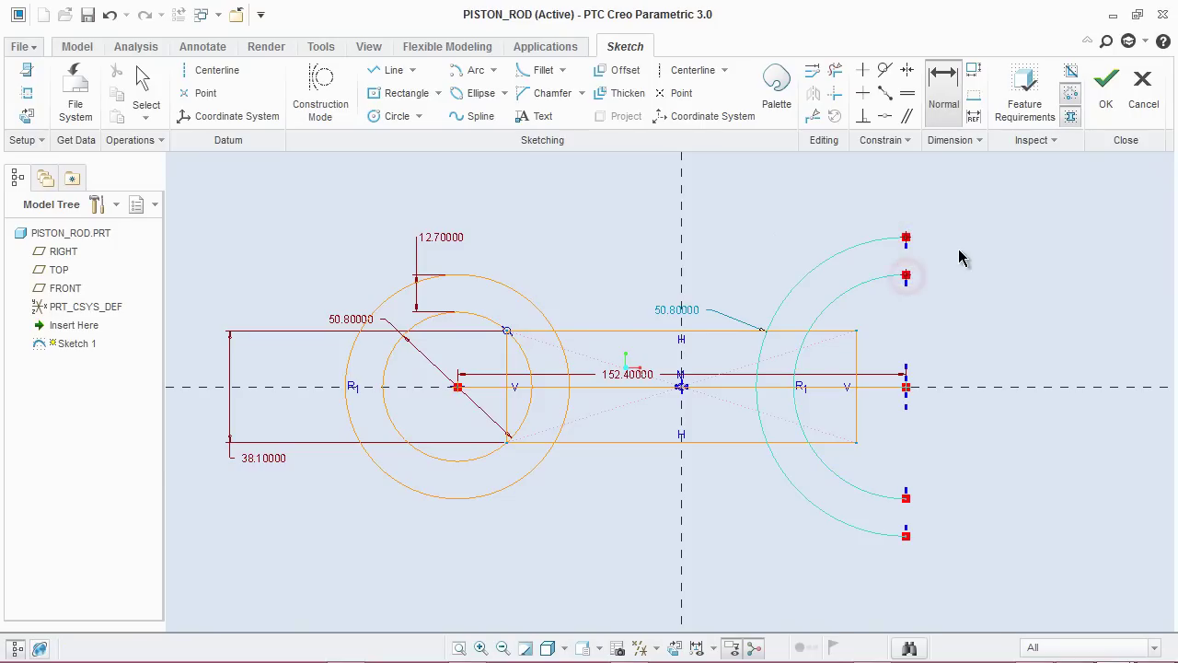
middle_click(963, 256)
middle_click(1016, 217)
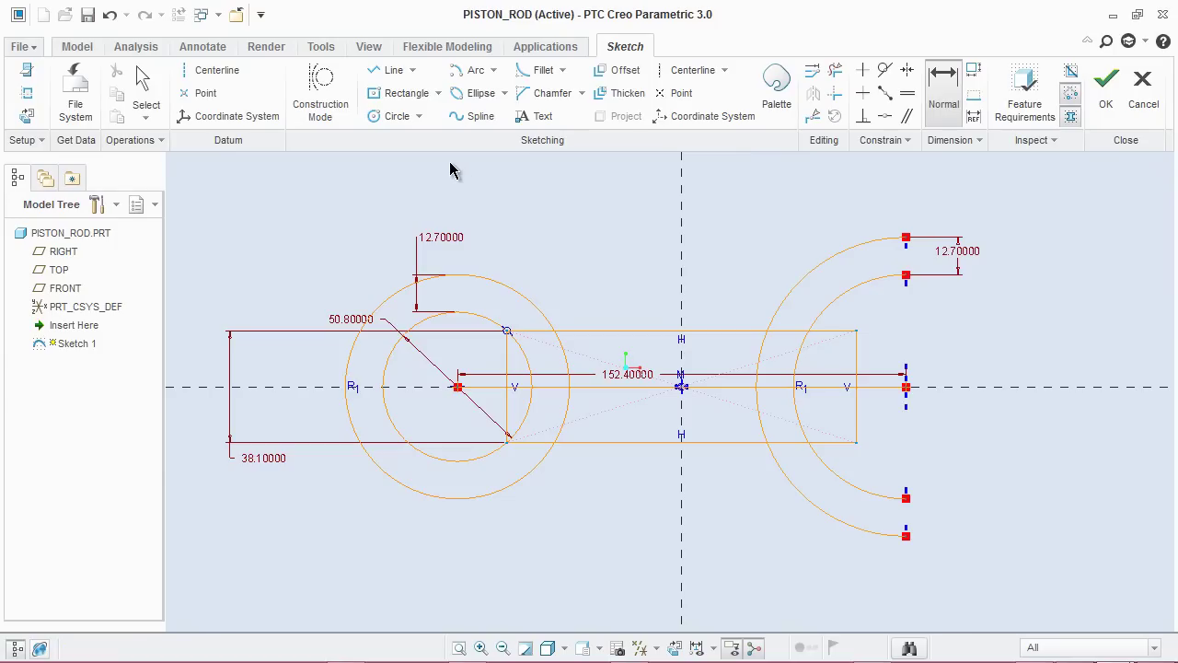
Close the upper and lower ends of the two arcs with short vertical lines joining their endpoints.
click(394, 70)
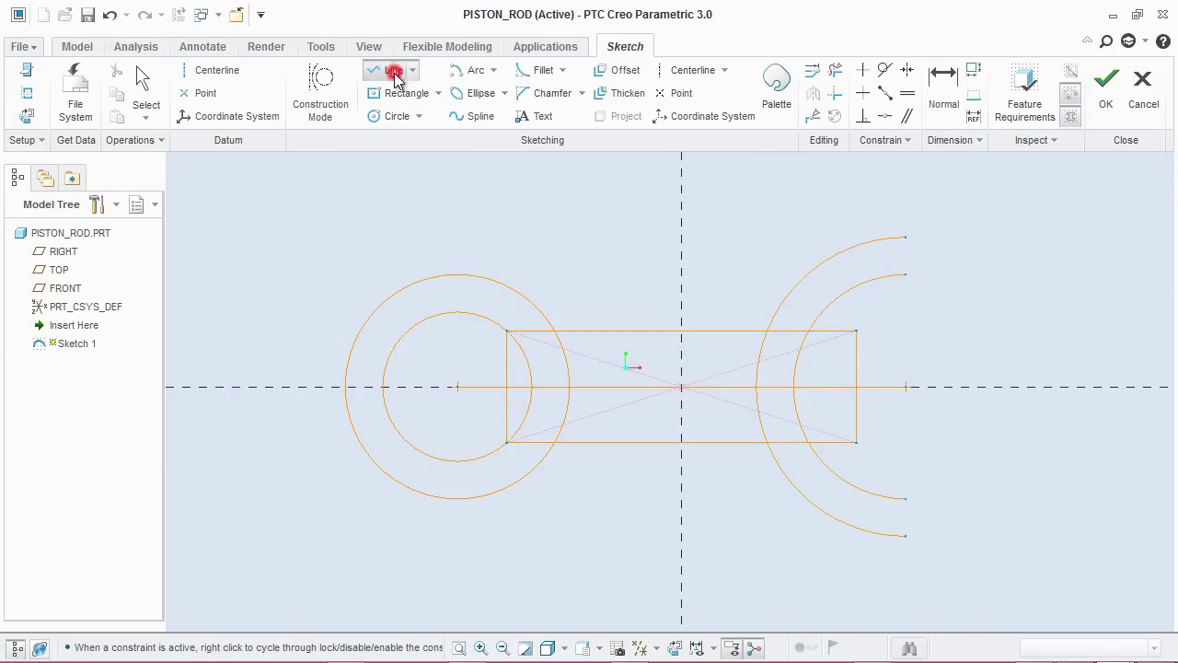
click(906, 274)
click(933, 480)
click(907, 499)
click(906, 536)
middle_click(944, 496)
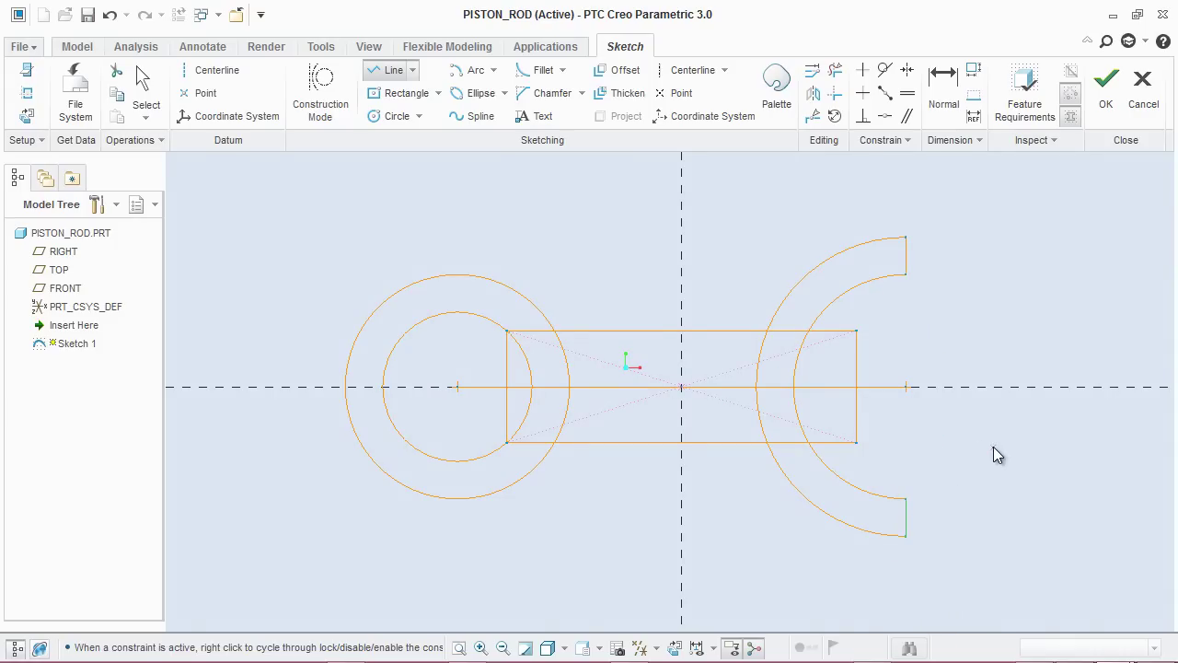
Convert the connecting rectangle, the outer end circle and the half-ring's outer arc to construction geometry.
middle_click(994, 447)
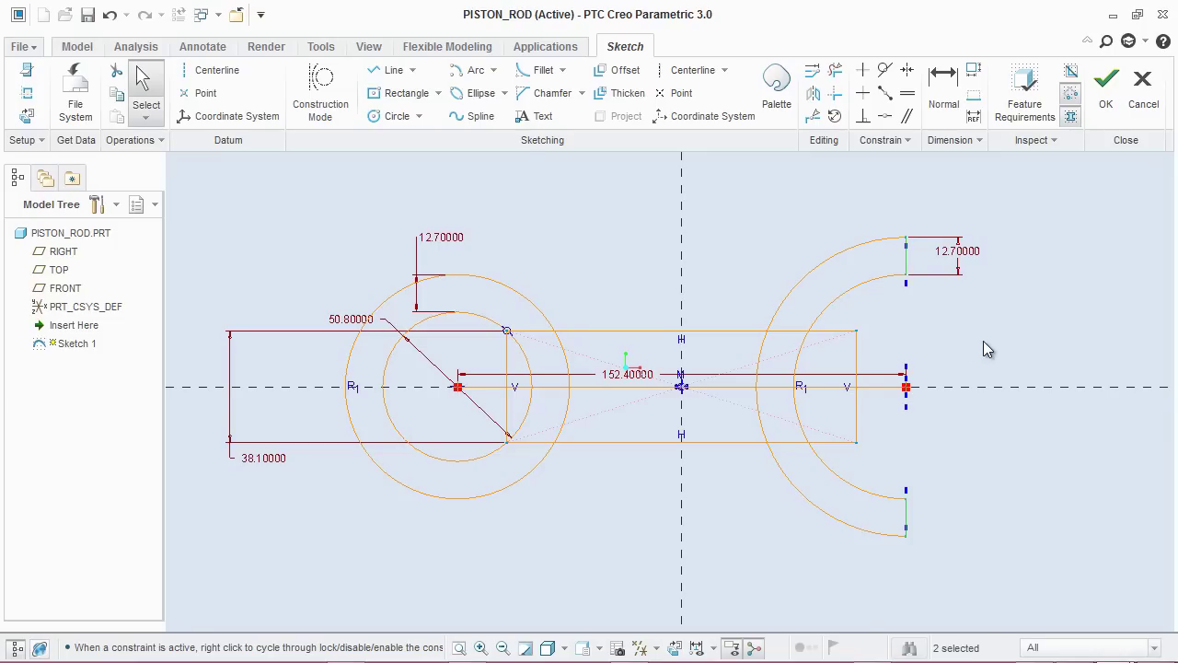
click(960, 350)
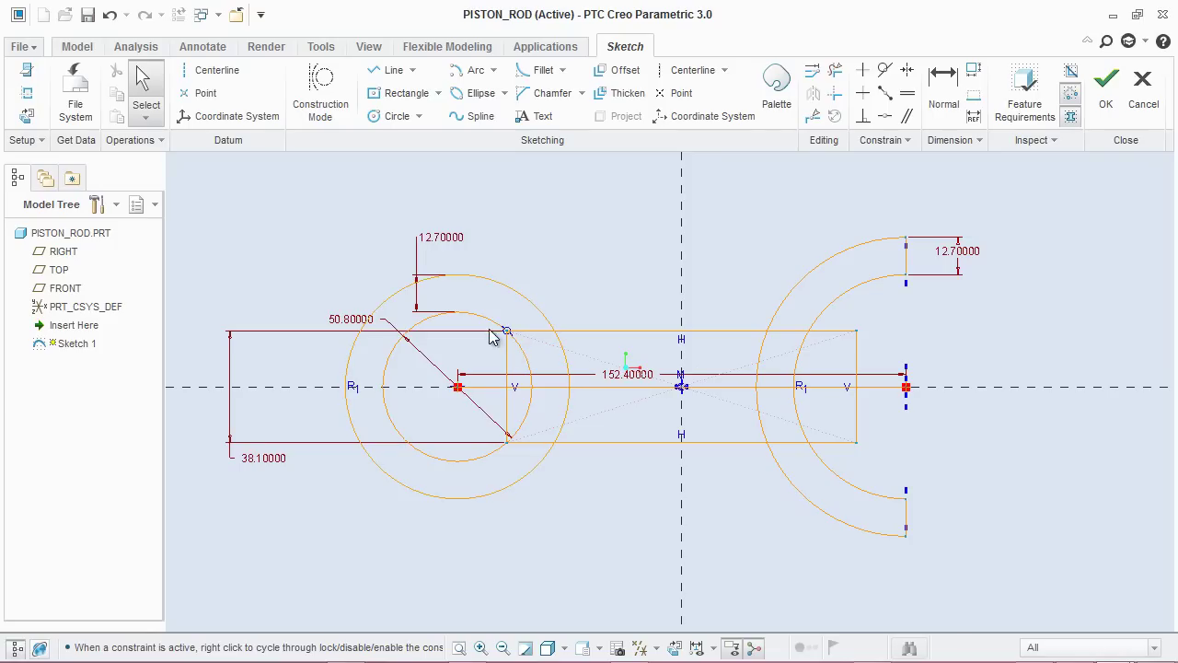
mouse_move(482, 298)
mouse_down()
mouse_move(603, 396)
mouse_move(799, 499)
mouse_move(880, 473)
mouse_up()
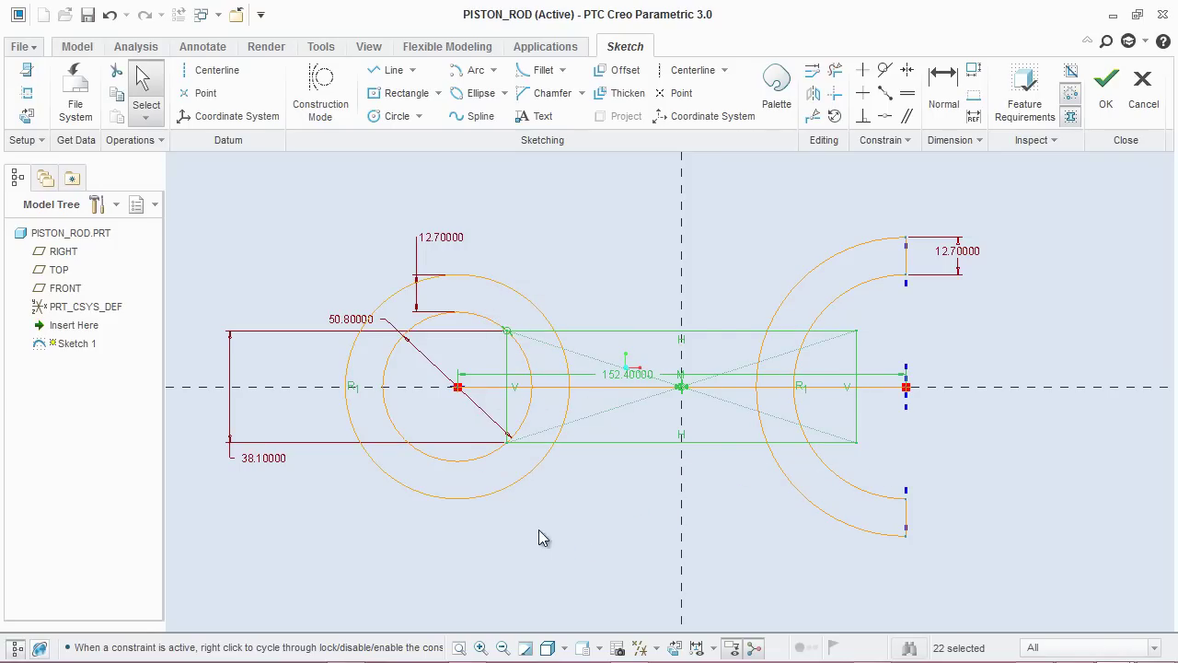
ctrl+click(516, 487)
ctrl+click(798, 493)
click(159, 140)
click(189, 203)
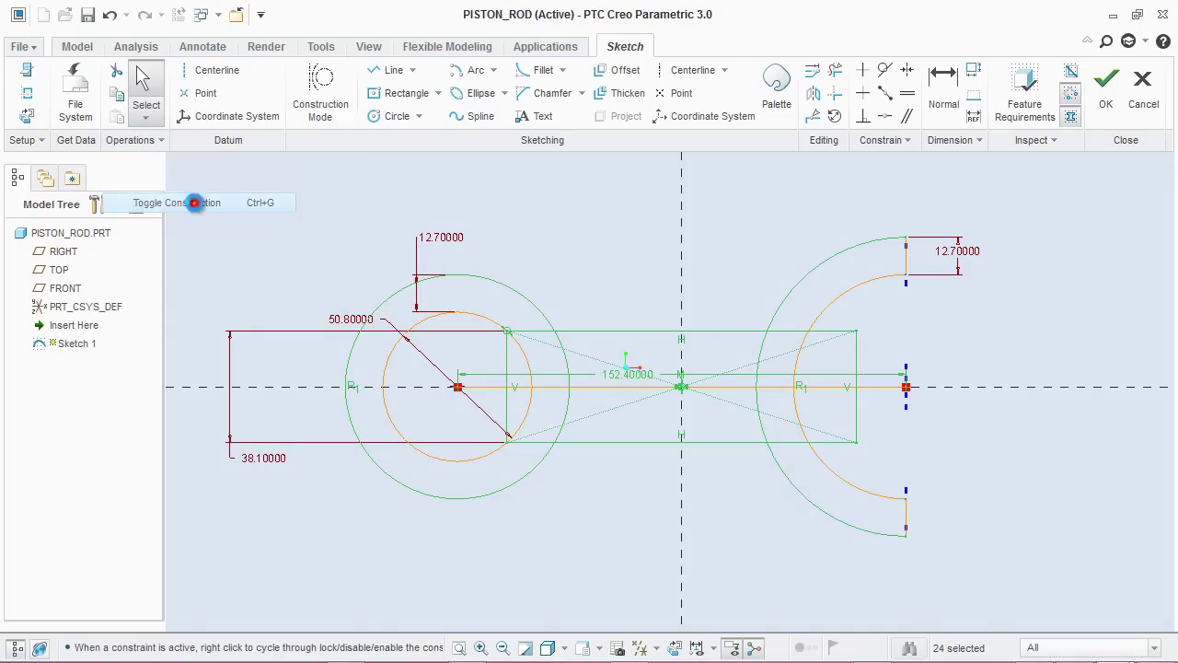
click(589, 224)
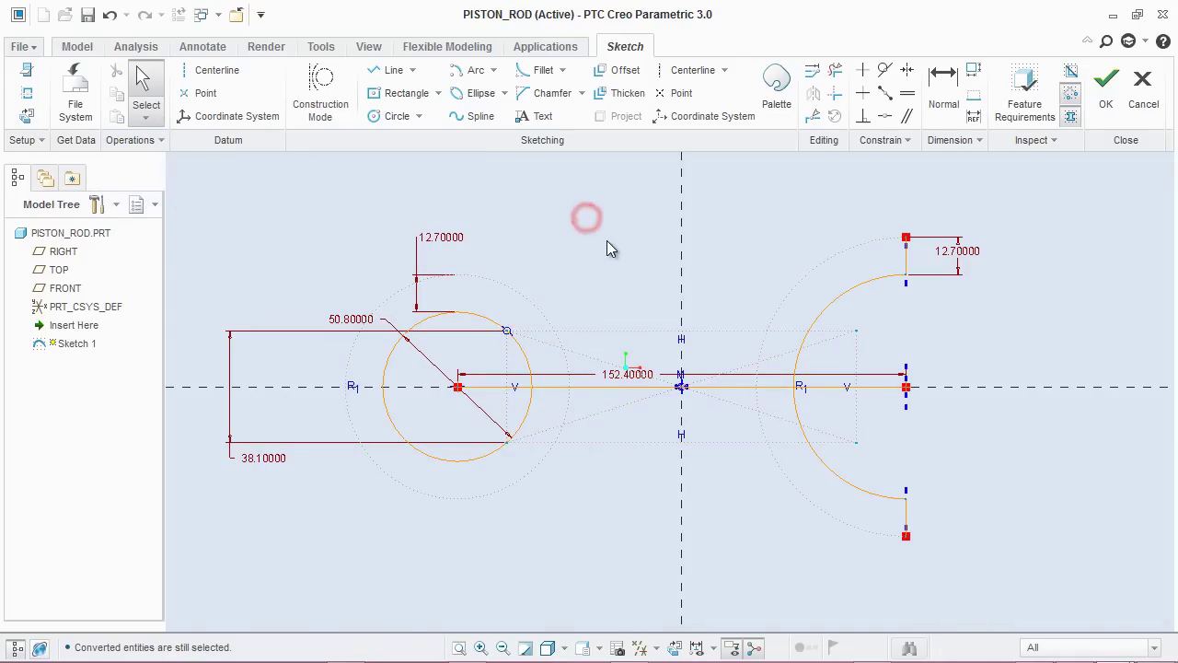
click(607, 243)
Convert the horizontal line joining the circle centre and the half-ring centre to construction geometry.
click(617, 388)
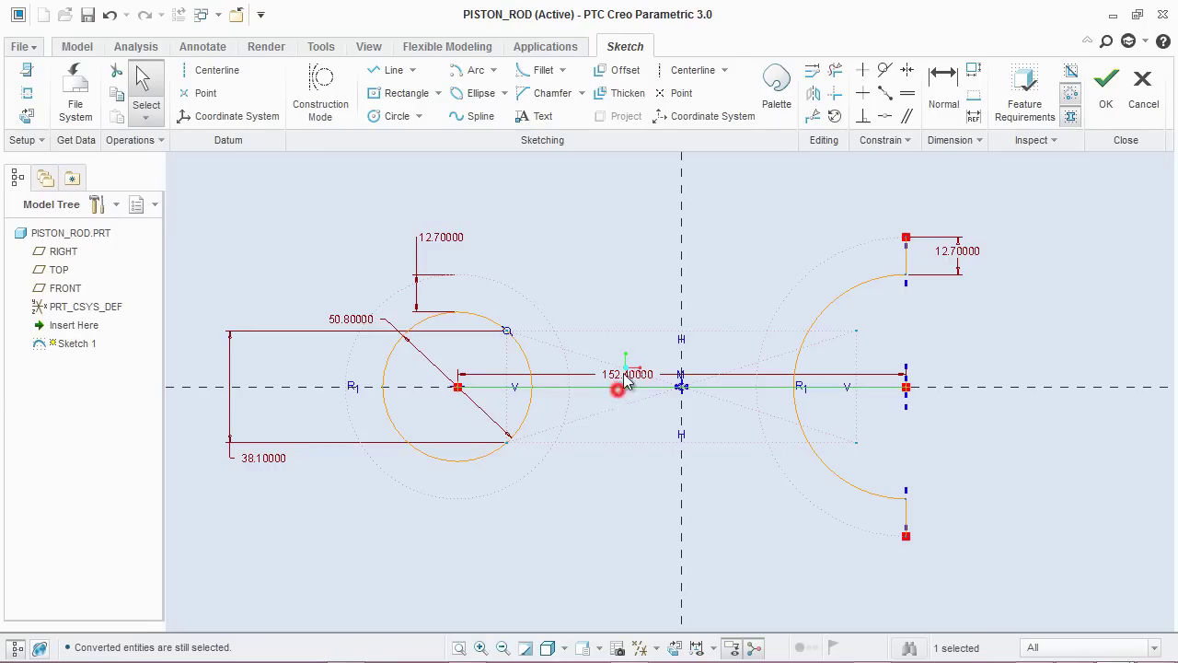
click(162, 141)
click(191, 203)
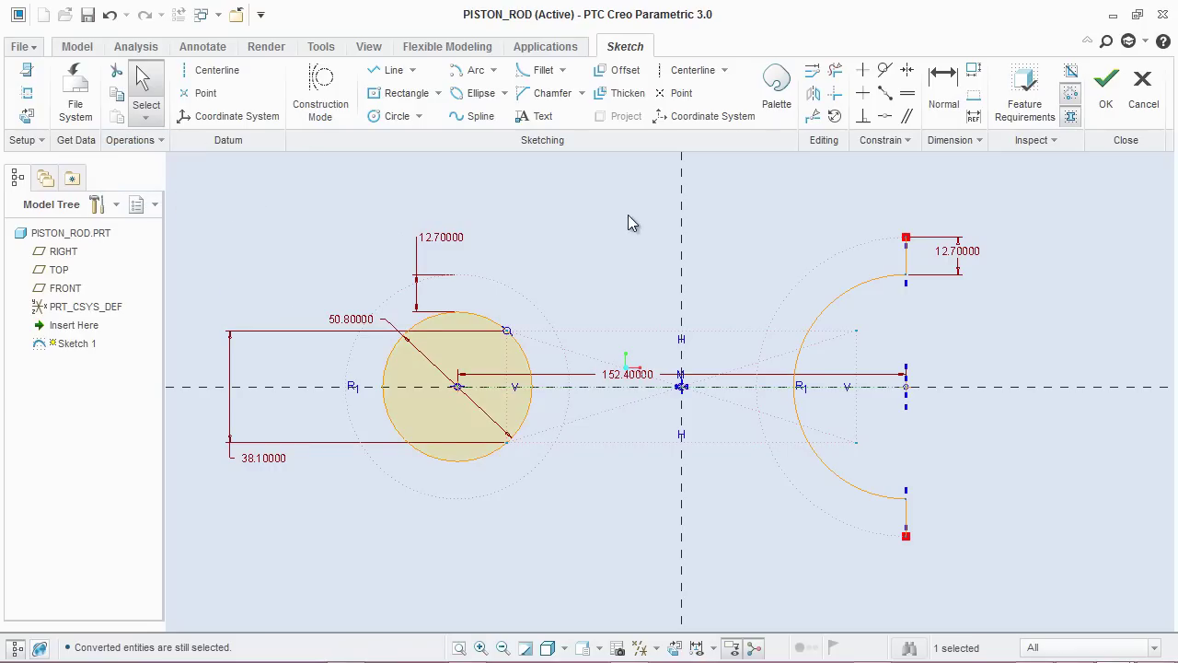
click(604, 216)
Trace the outer end circle with a centre-based arc running around the far side between the construction rectangle's upper and lower edges.
click(469, 71)
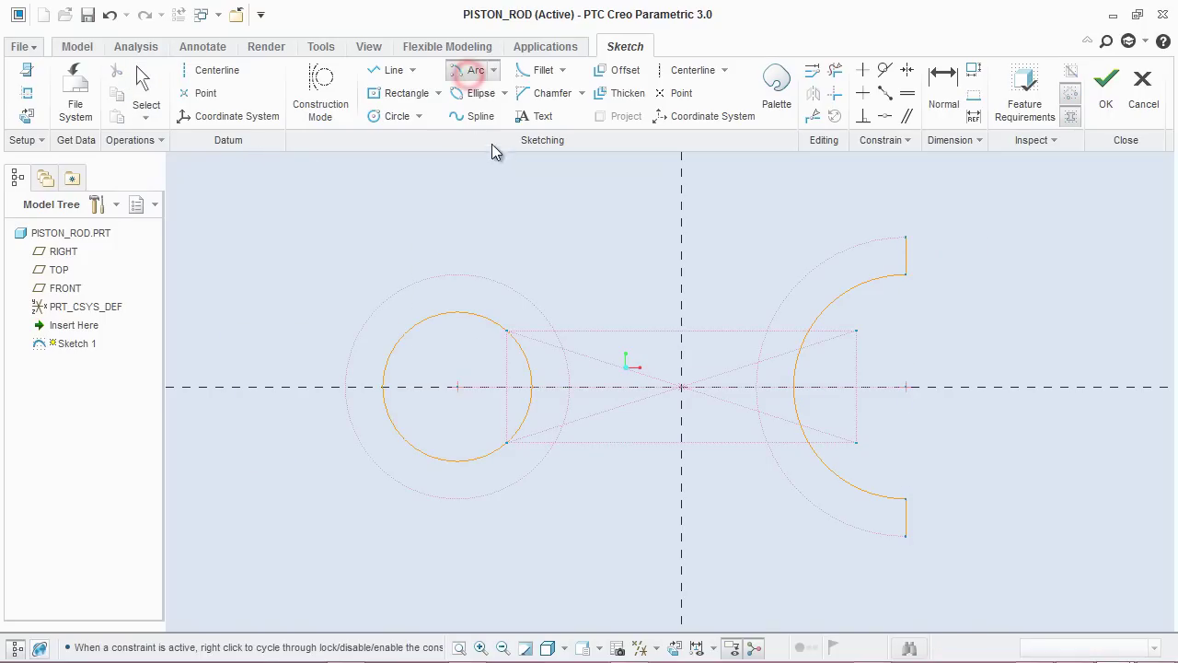
click(463, 392)
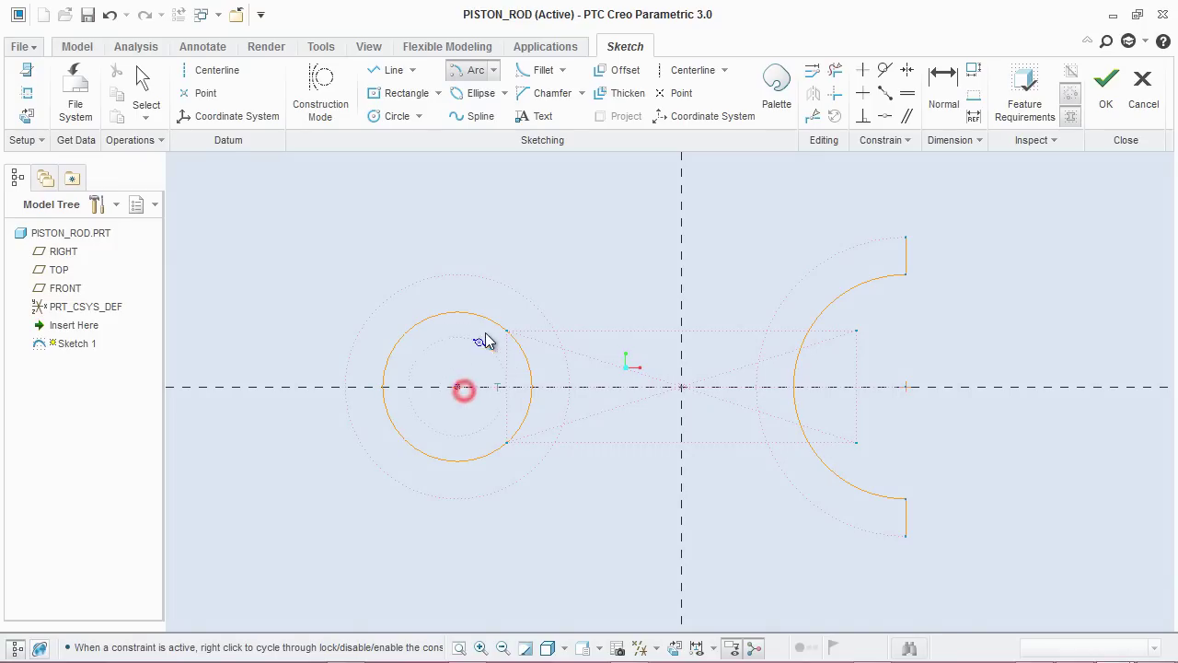
click(554, 331)
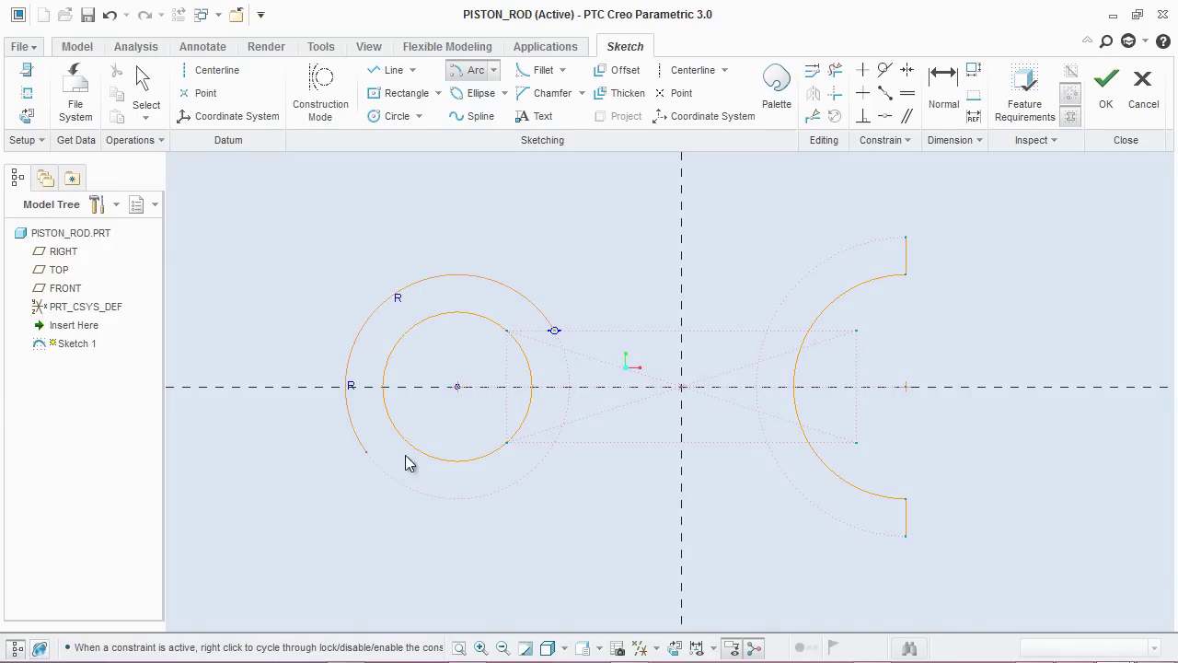
click(556, 445)
Trace the half-ring's outer construction arc with two arcs from its upper and lower ends to the rectangle's edges.
click(908, 388)
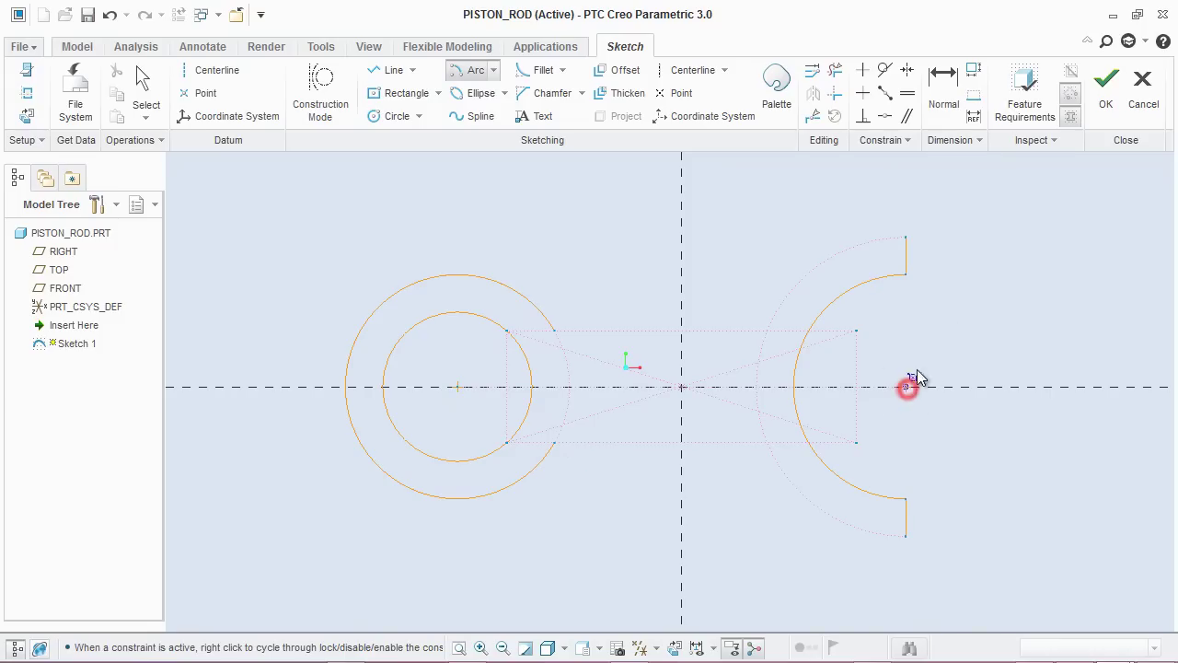
click(906, 239)
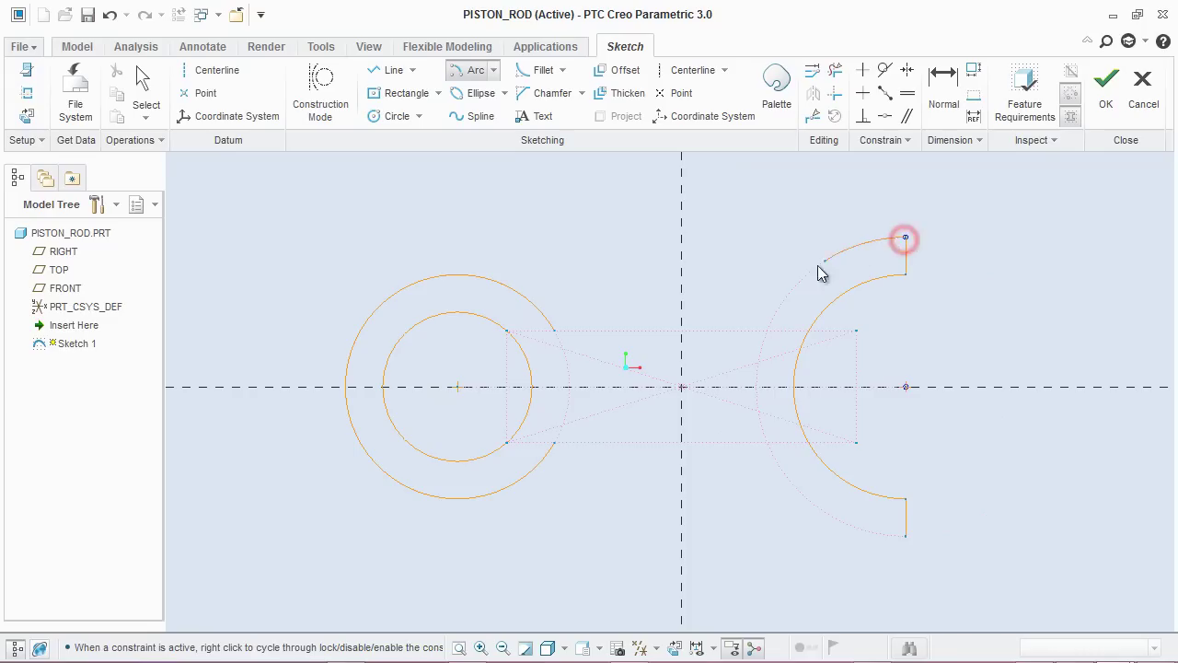
click(769, 332)
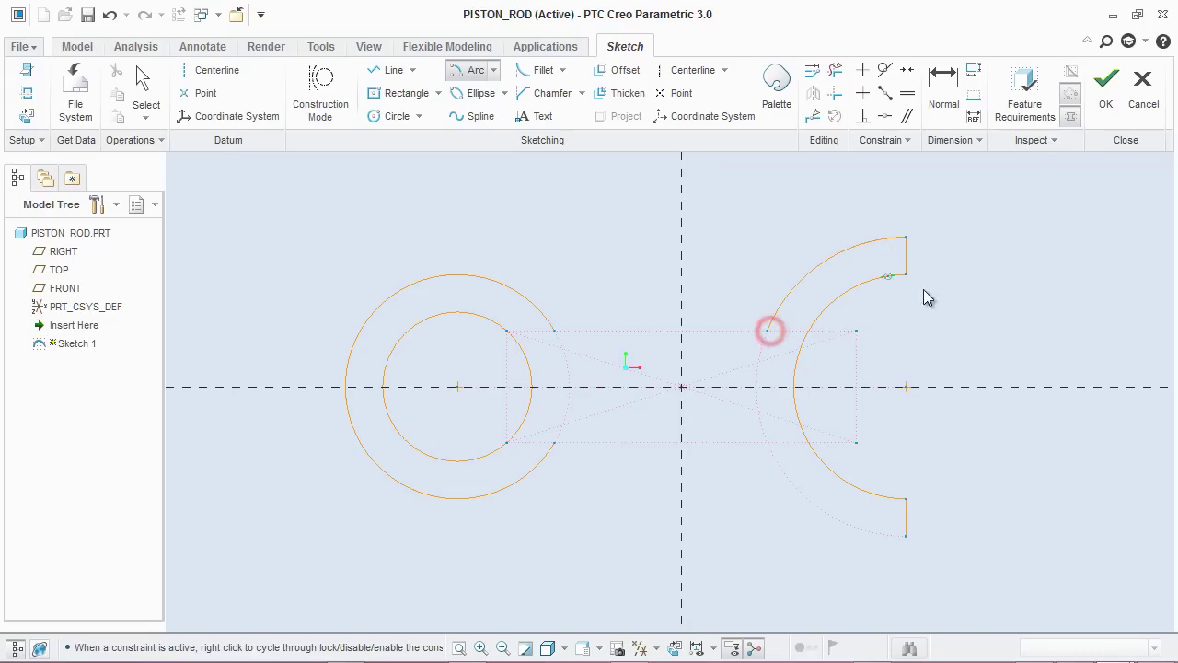
click(908, 388)
click(908, 539)
click(766, 445)
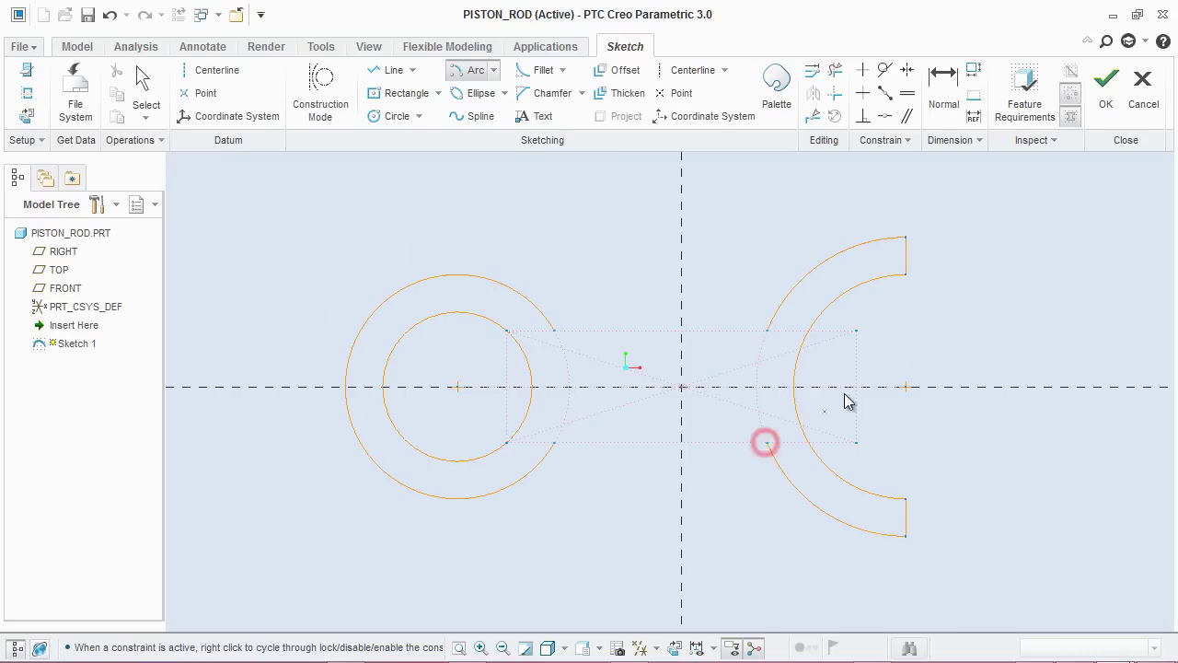
Join the outer arcs with two horizontal lines along the rectangle's upper and lower edges, and finish the sketch.
click(390, 70)
click(554, 331)
click(768, 331)
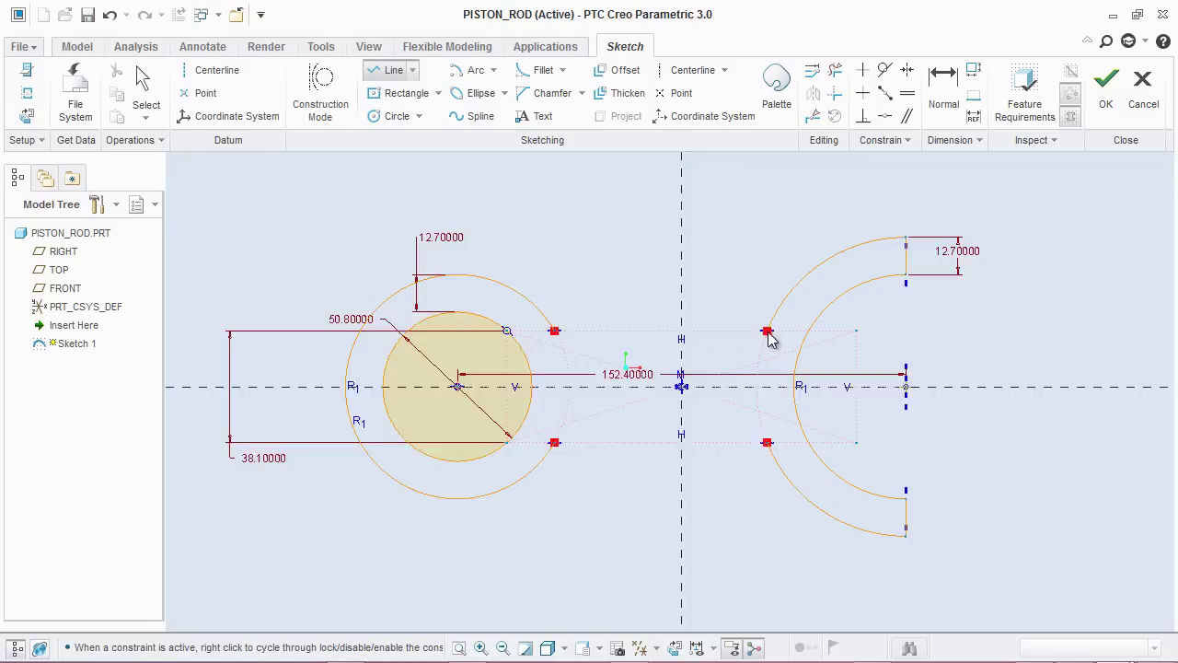
middle_click(720, 276)
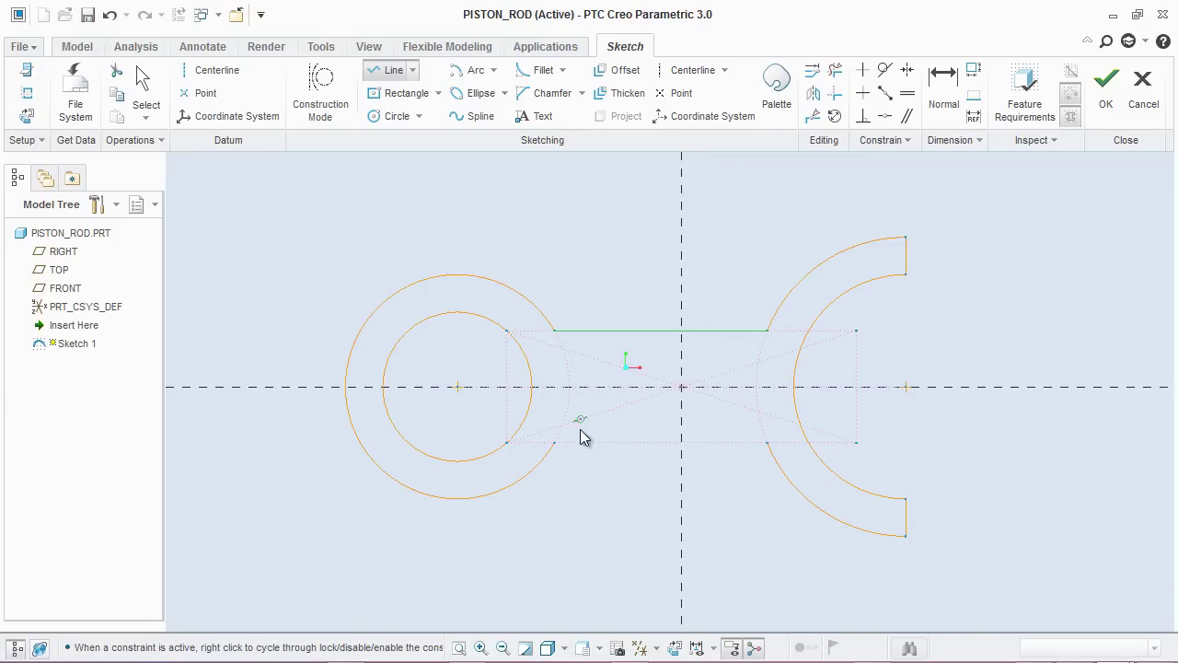
click(554, 442)
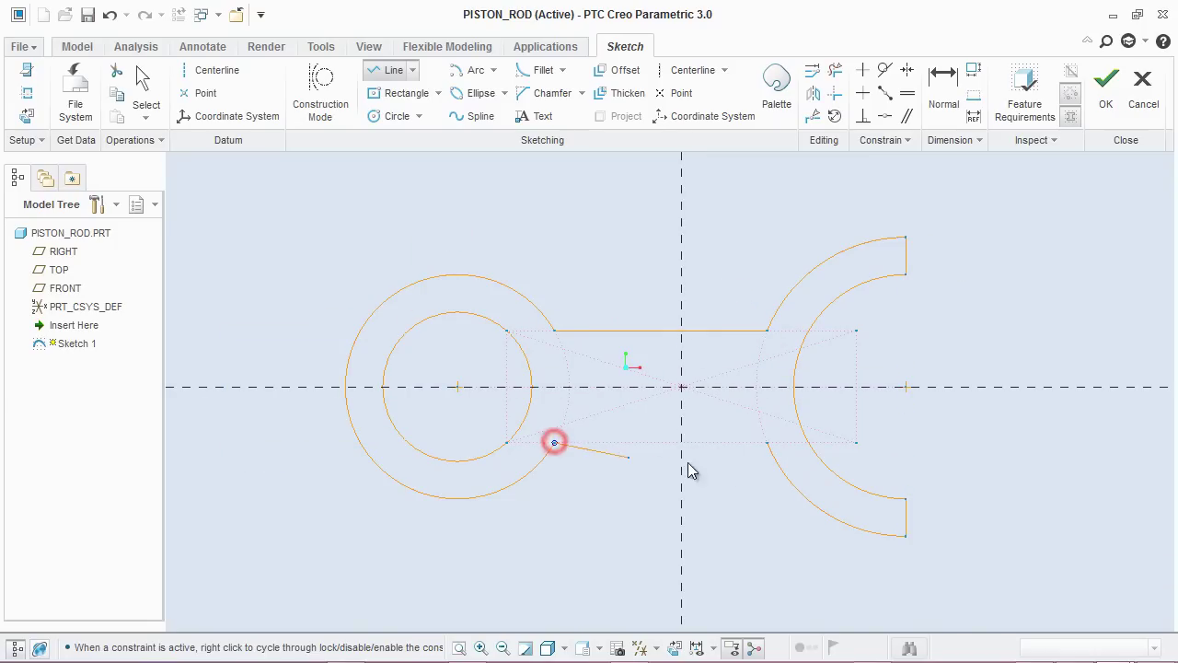
click(768, 442)
middle_click(740, 475)
middle_click(743, 475)
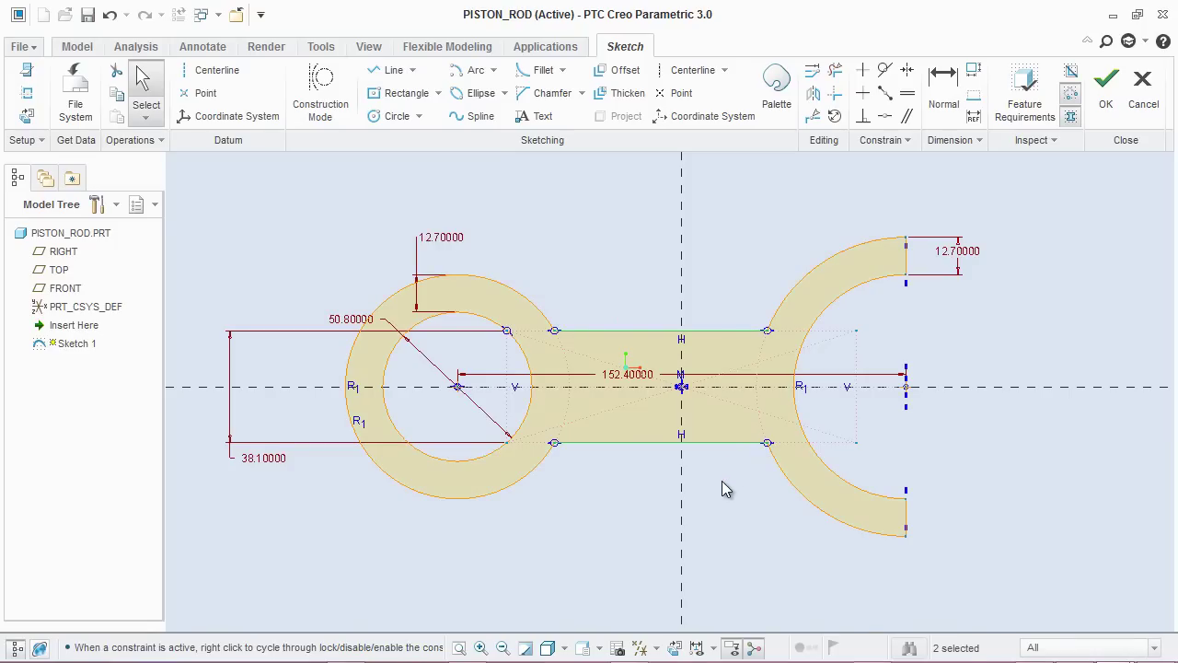
click(1106, 97)
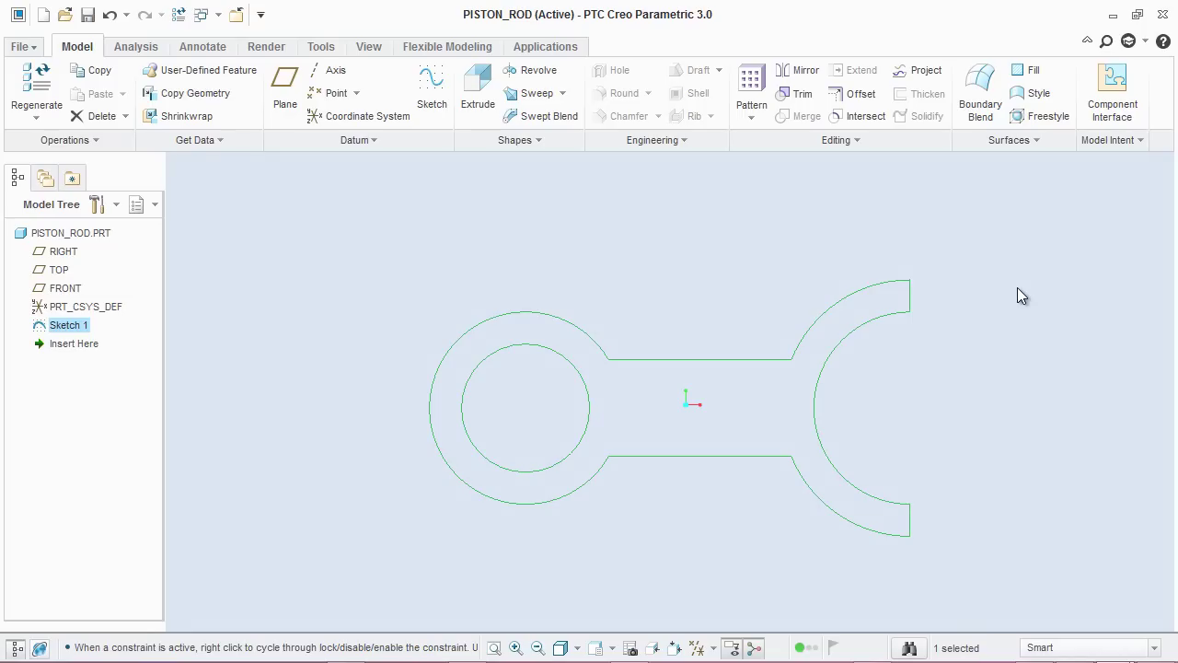
Extrude the rod sketch symmetrically about its sketch plane to a total depth of 24.13 mm.
middle_drag(1017, 295, 617, 239)
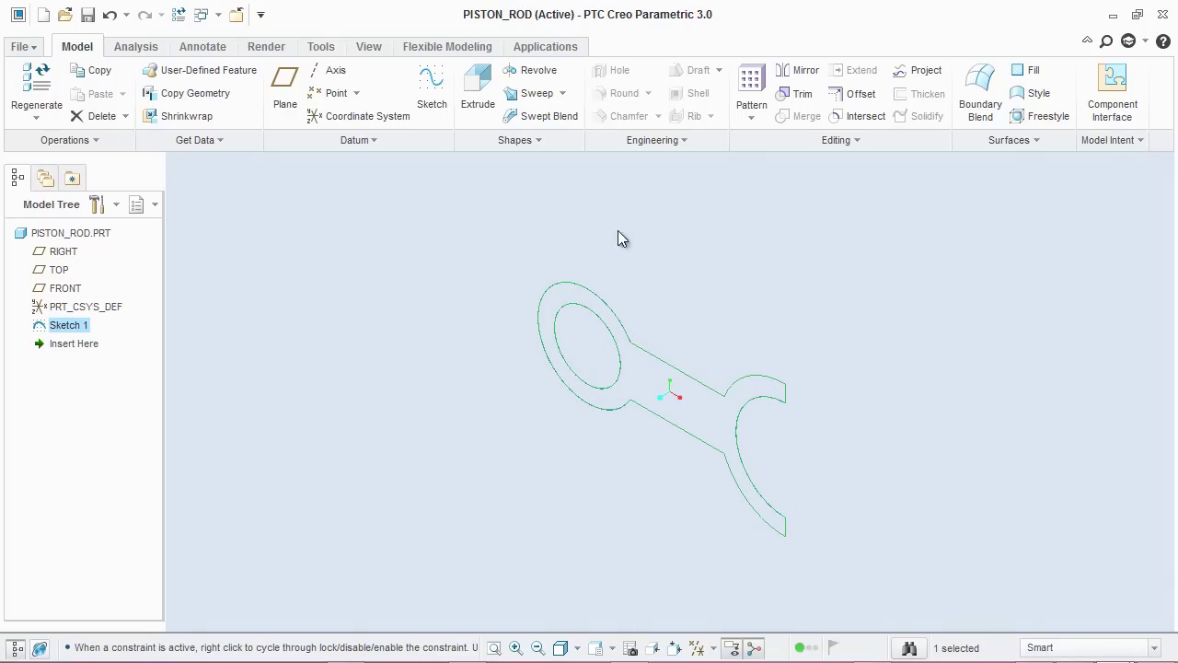
click(477, 87)
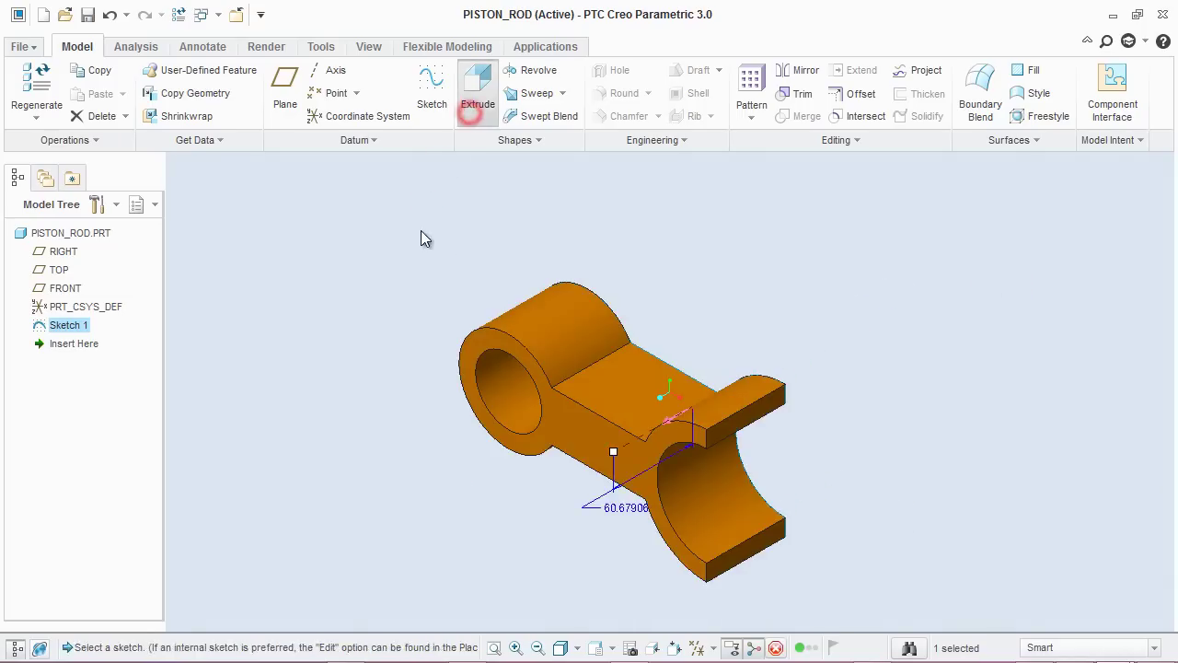
click(103, 94)
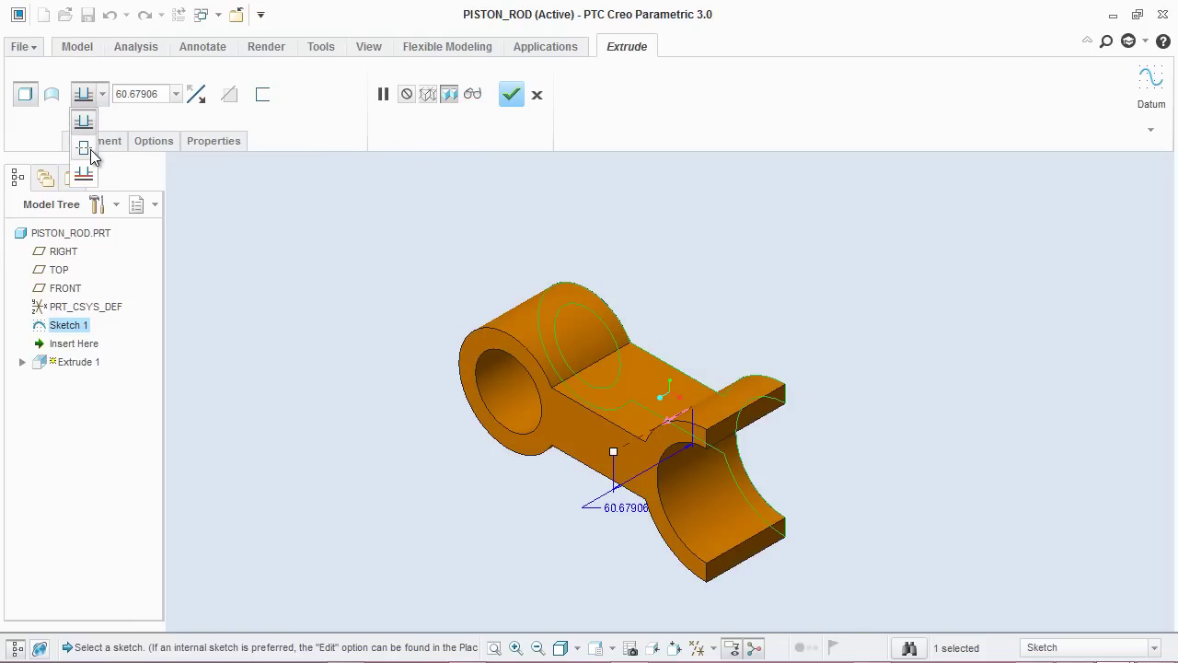
click(87, 150)
double_click(152, 93)
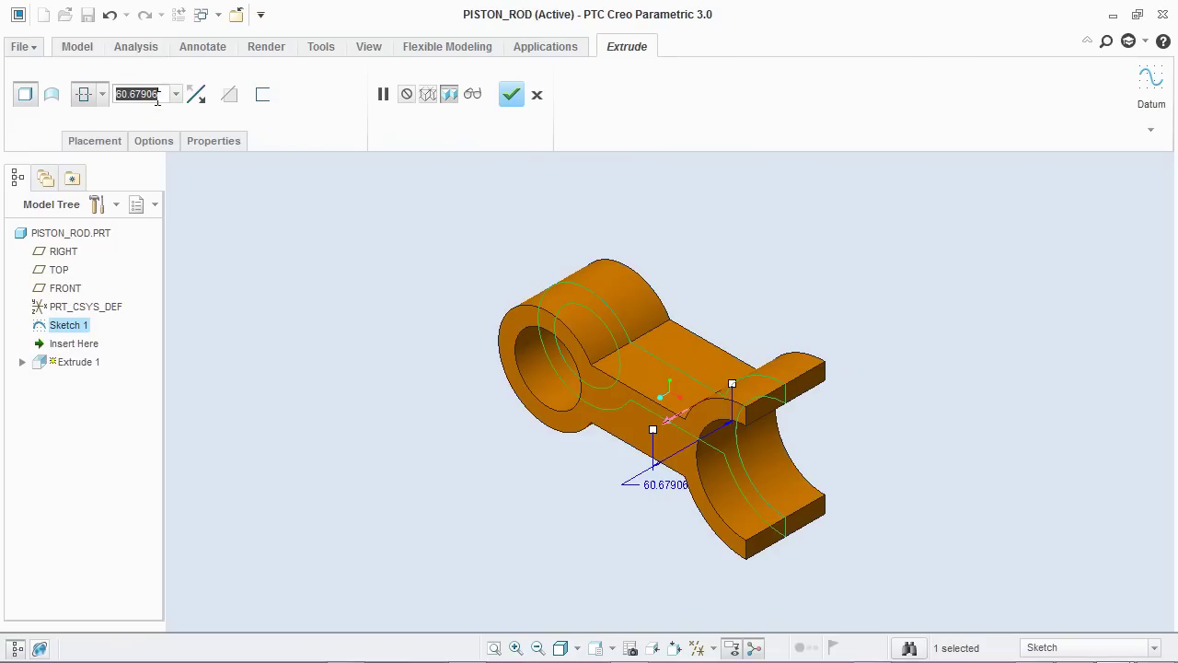
text(24.1)
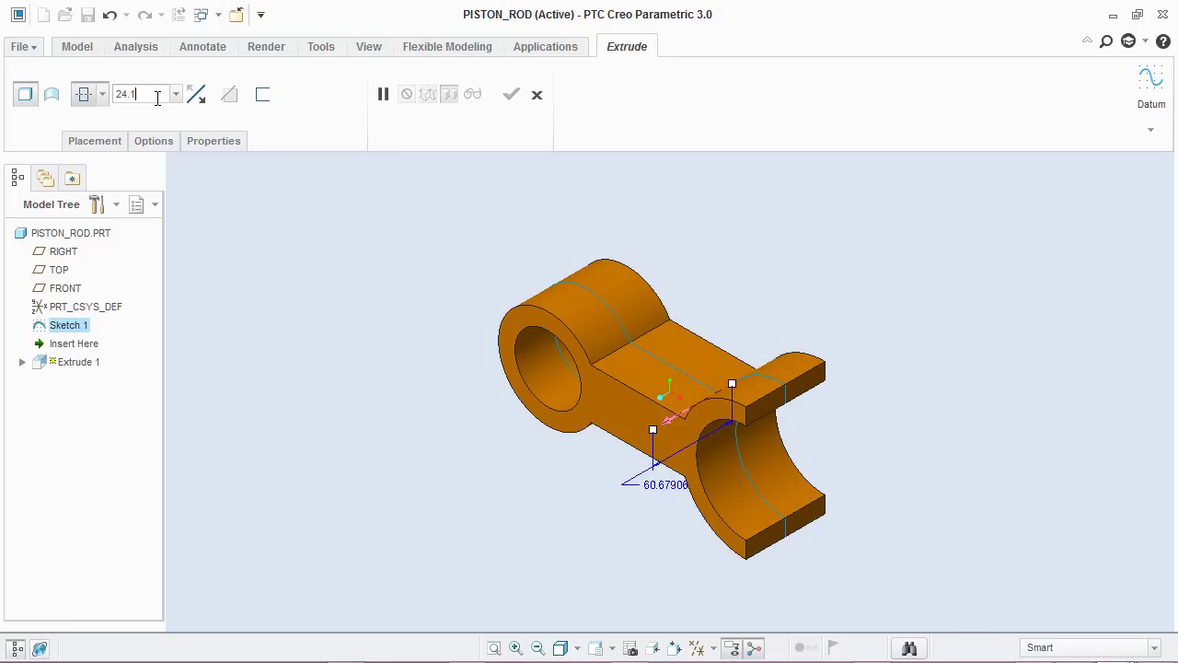
text(3)
key(Return)
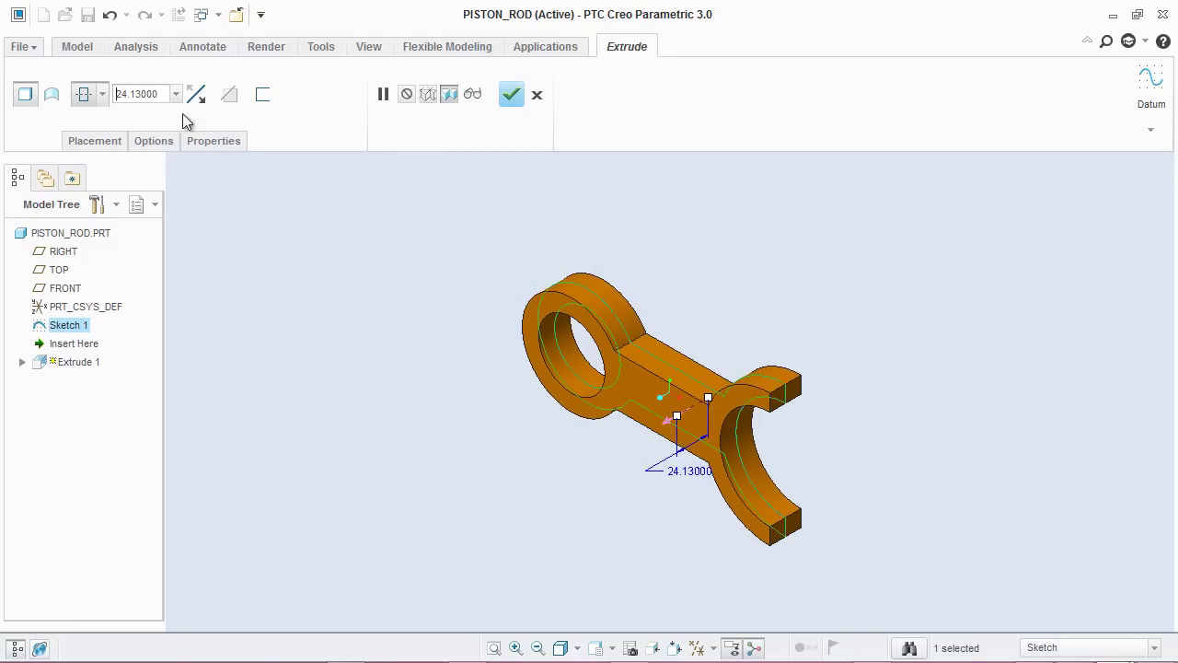
click(511, 94)
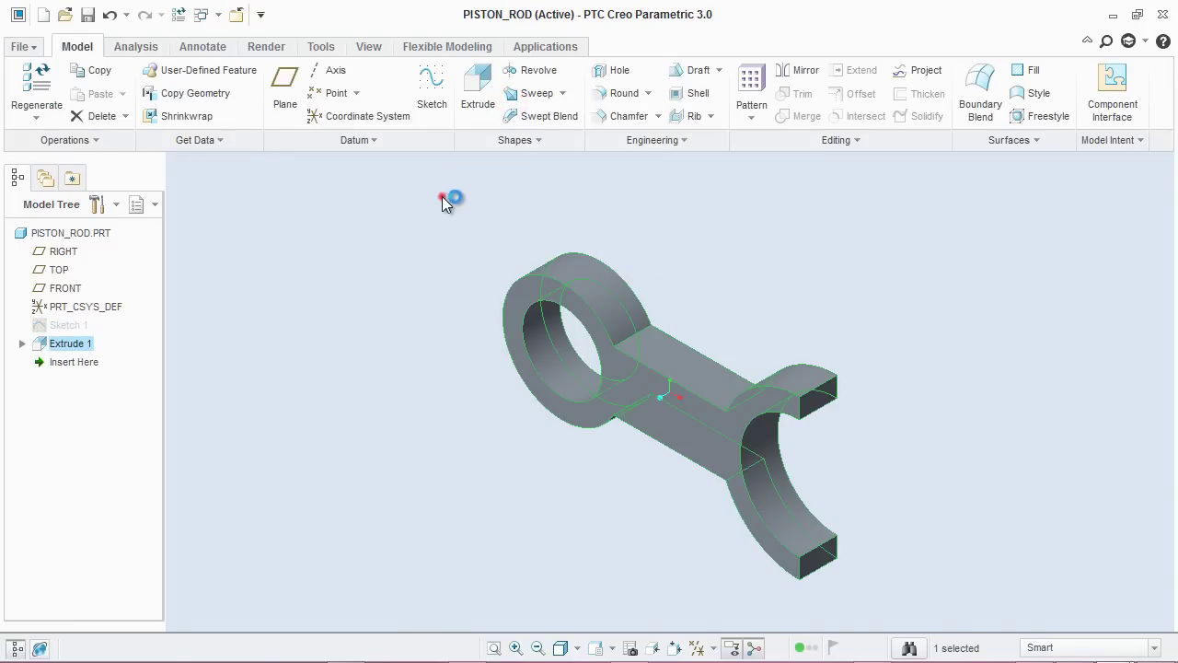
click(440, 198)
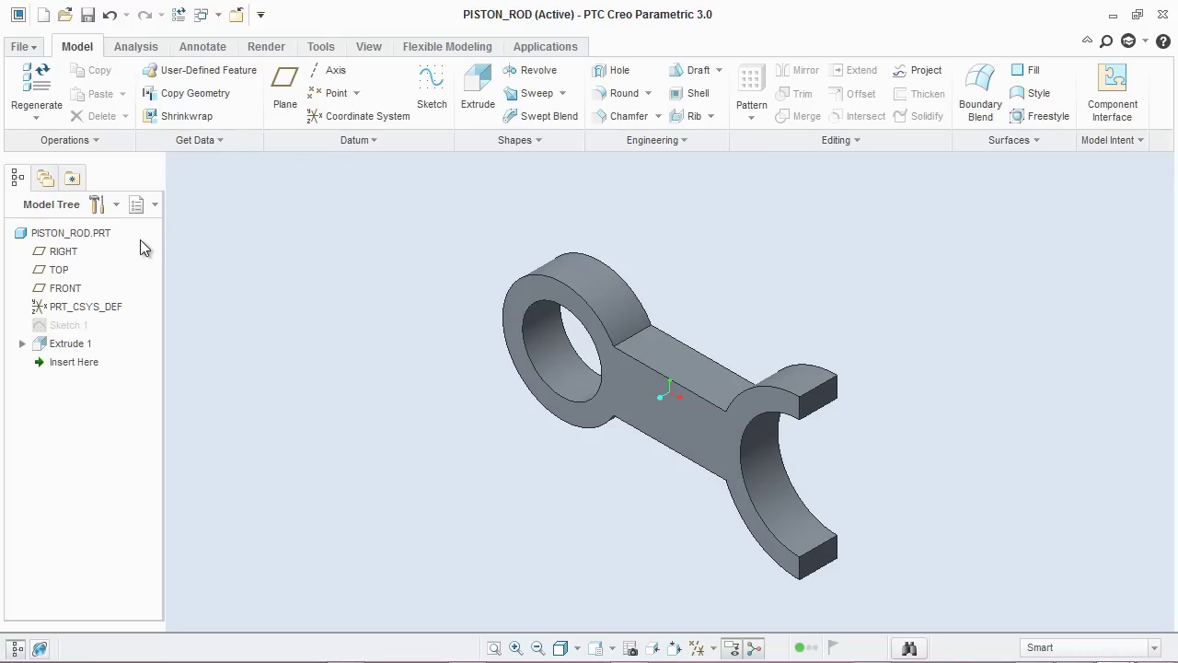
Load the appearance file MOUNT_BRACKET.dmt into My Appearances through the appearances manager.
click(369, 46)
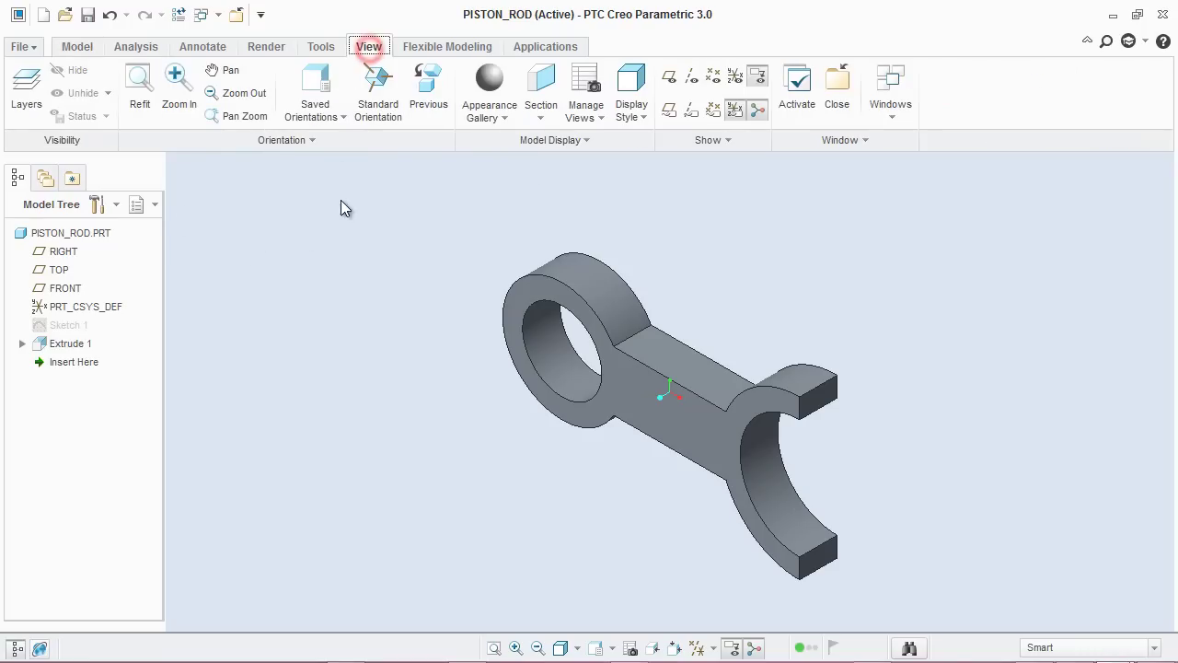
click(497, 118)
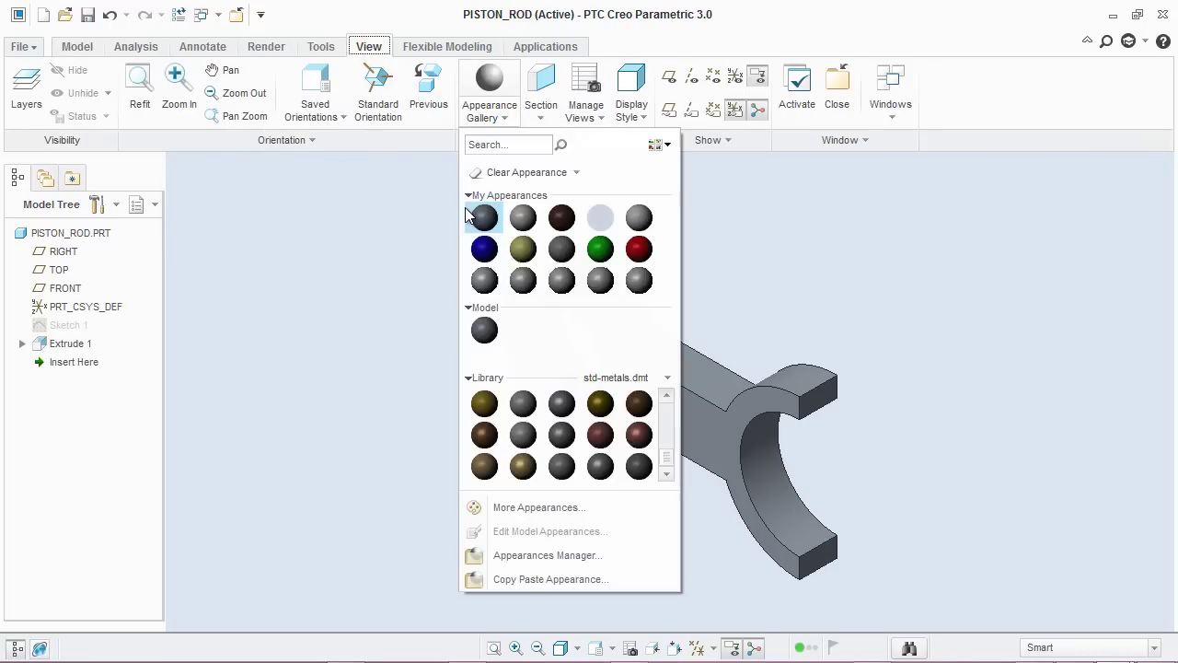
click(511, 558)
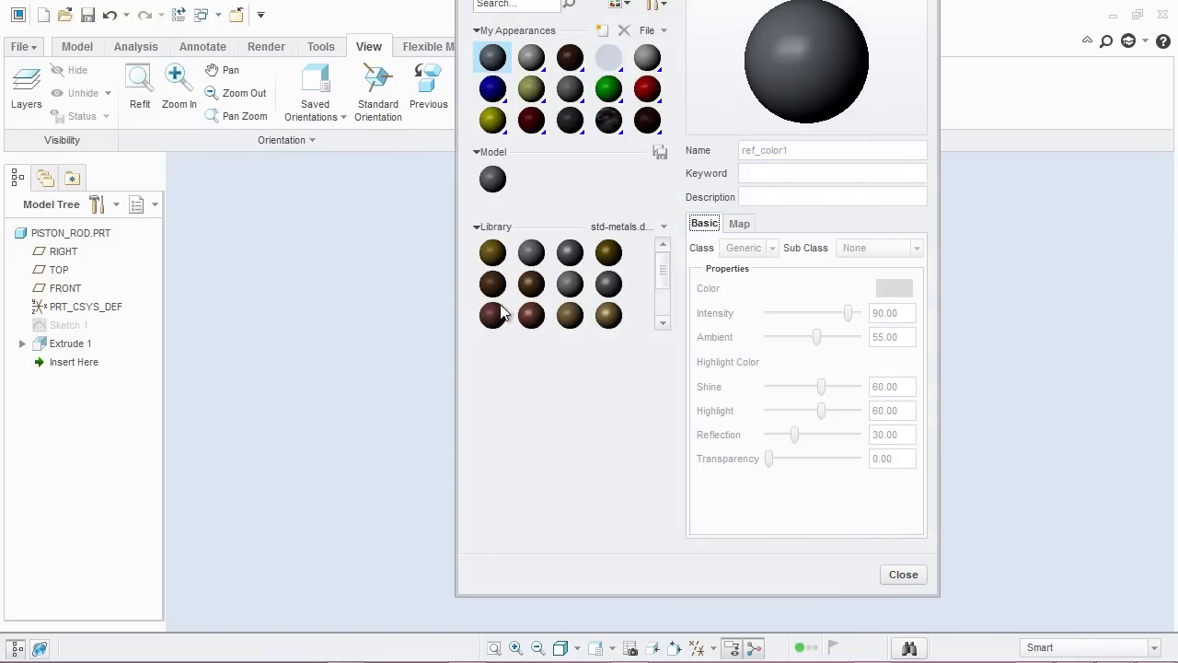
click(654, 31)
click(670, 50)
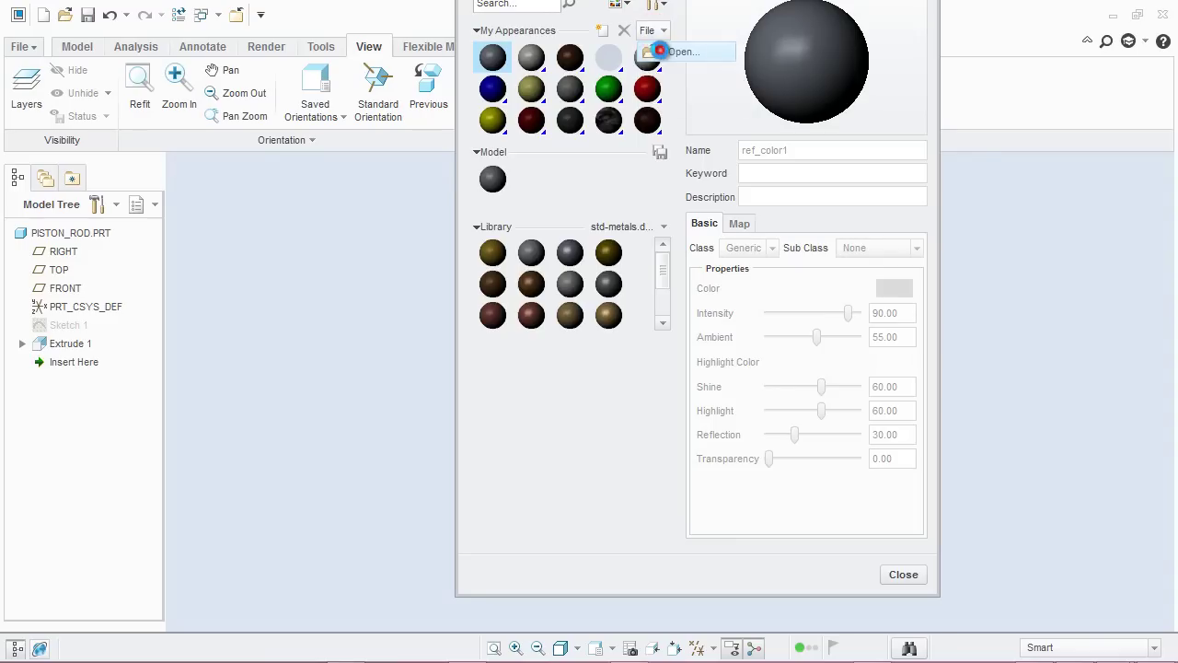
click(526, 223)
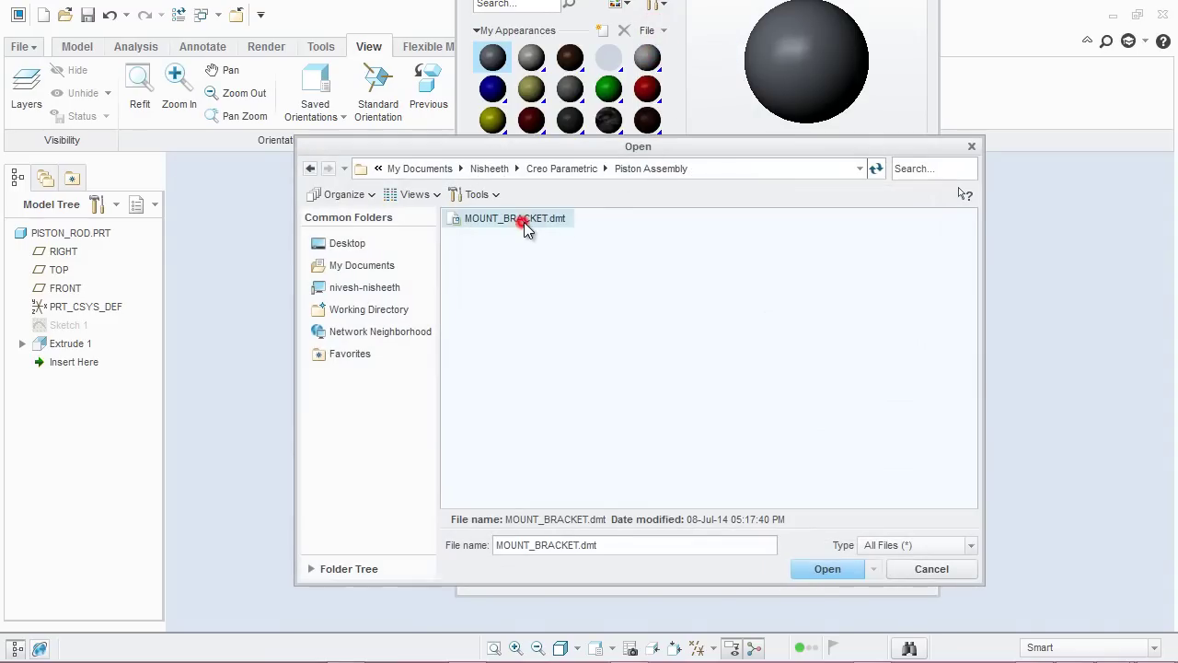
click(838, 574)
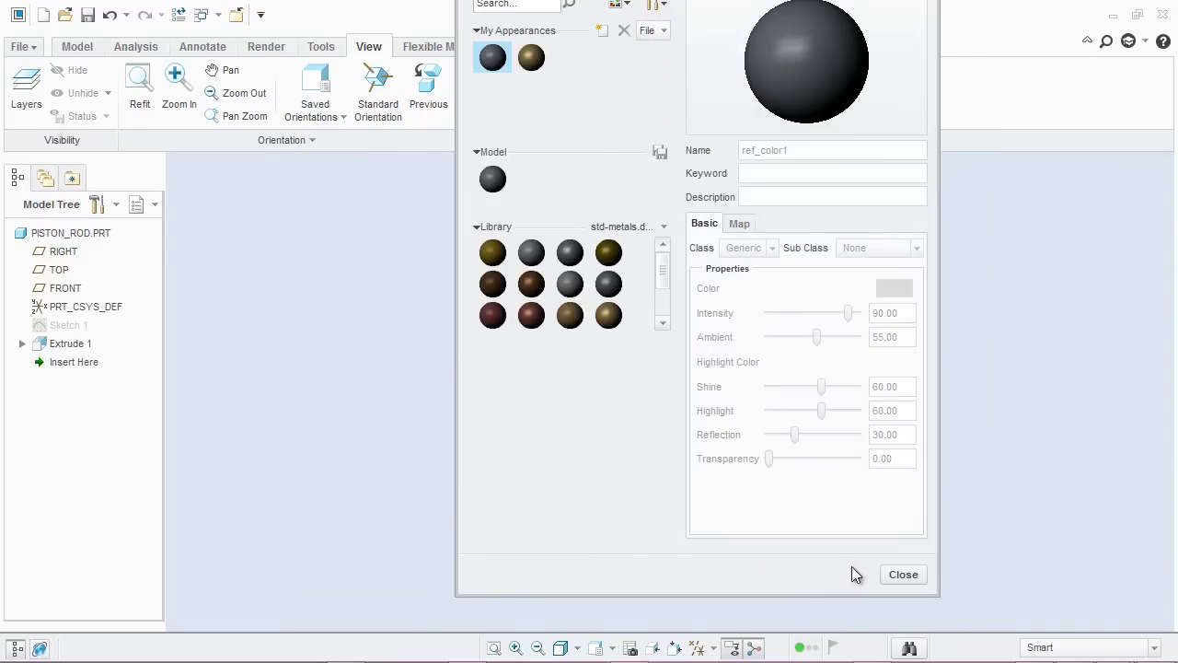
click(901, 576)
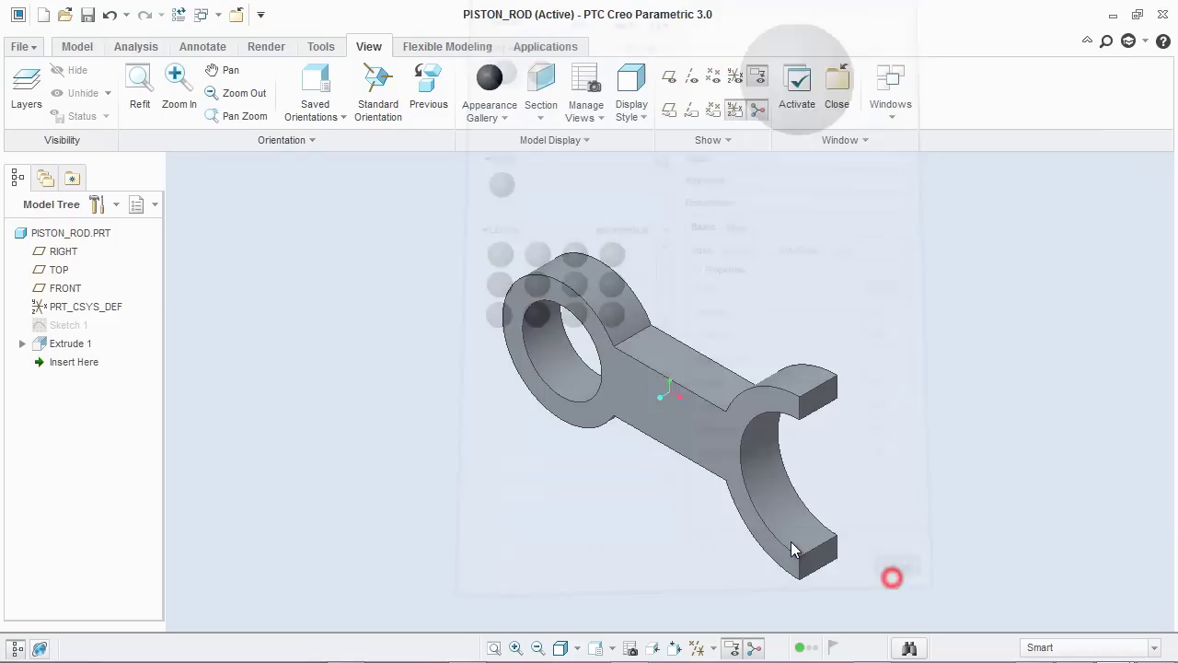
Select the whole PISTON_ROD part as the target for an appearance.
click(77, 235)
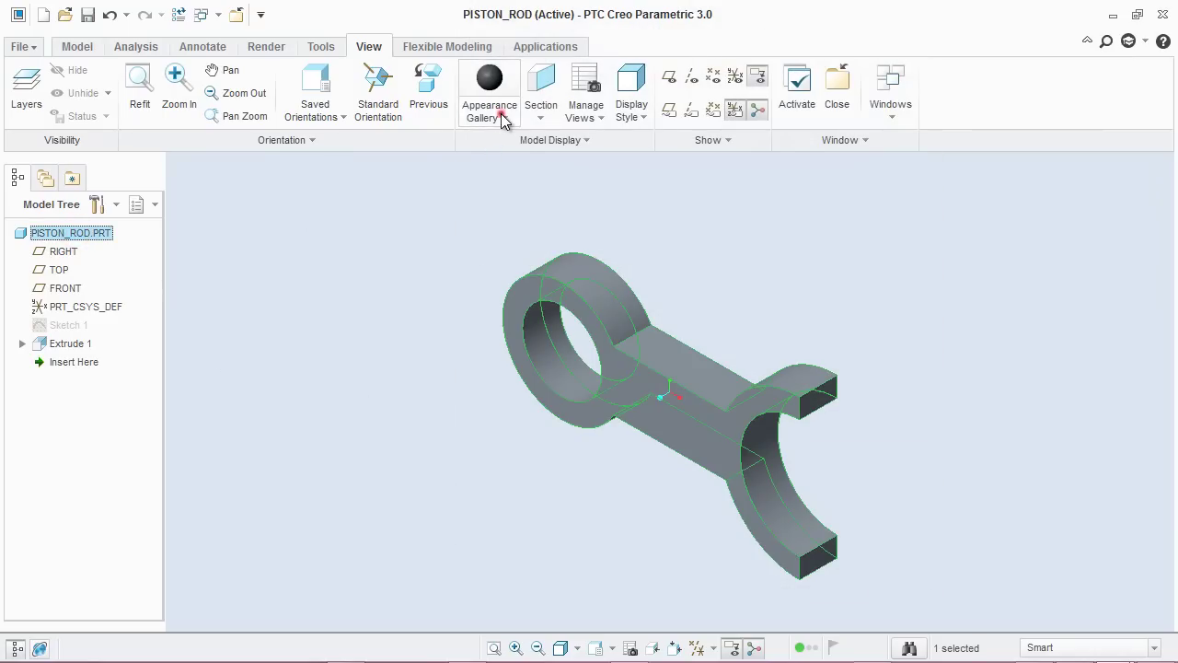
Apply the golden-tan appearance to the whole piston rod and save the part in the Piston Assembly folder.
click(502, 117)
click(522, 215)
click(375, 266)
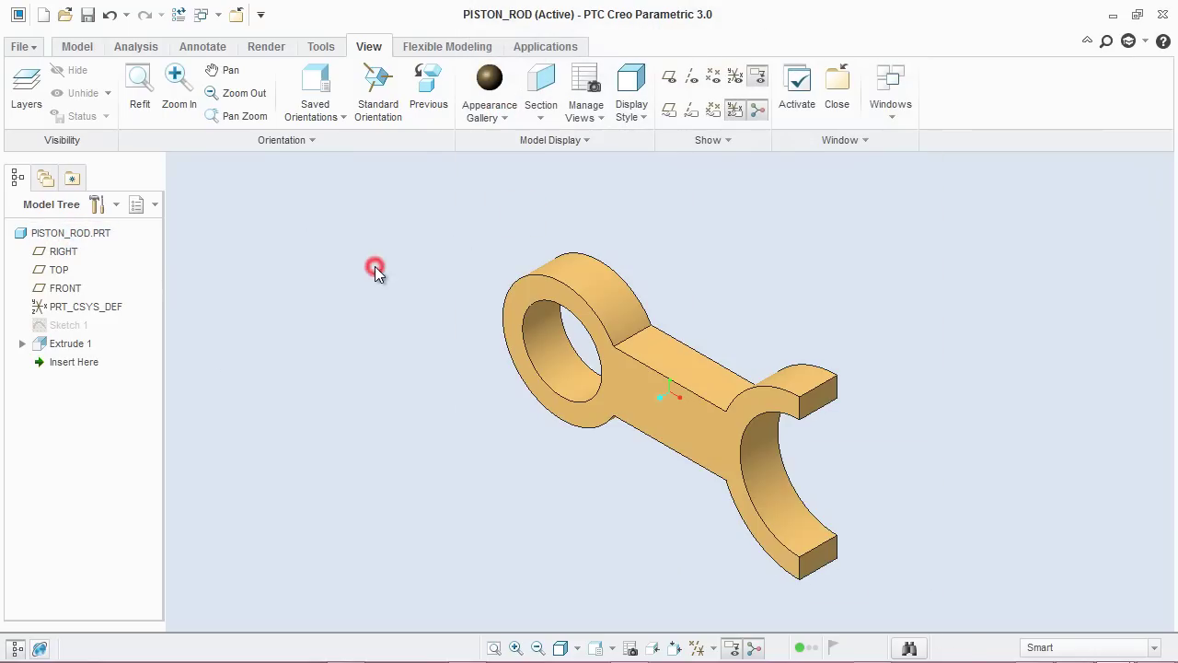
click(88, 15)
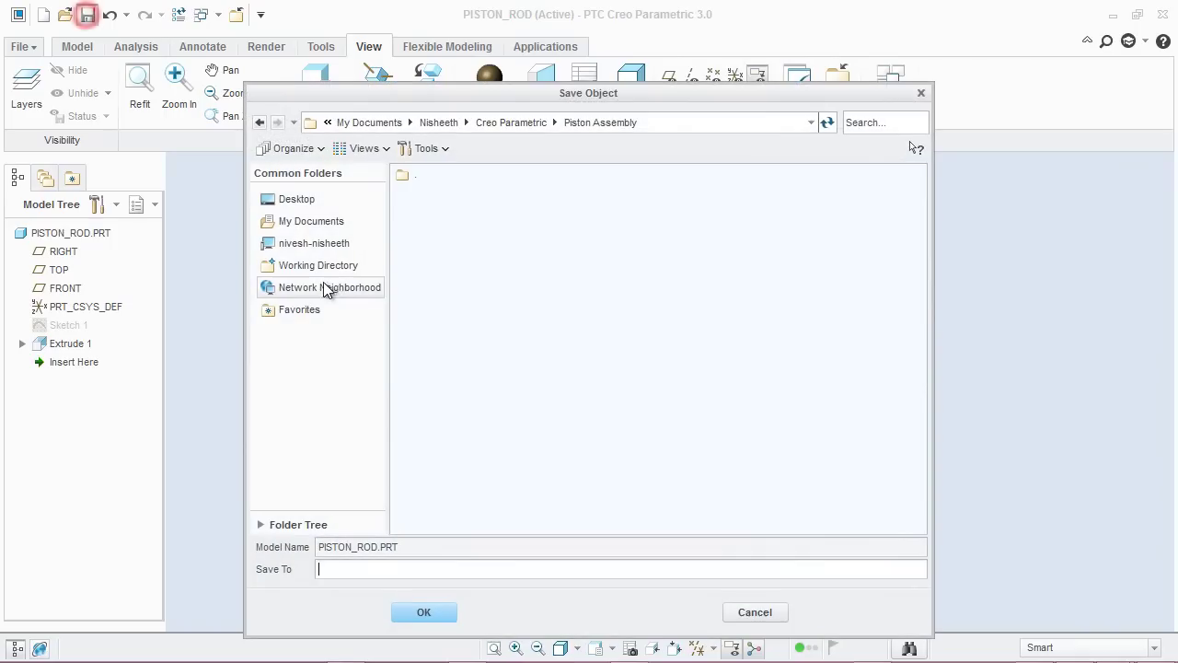
click(426, 613)
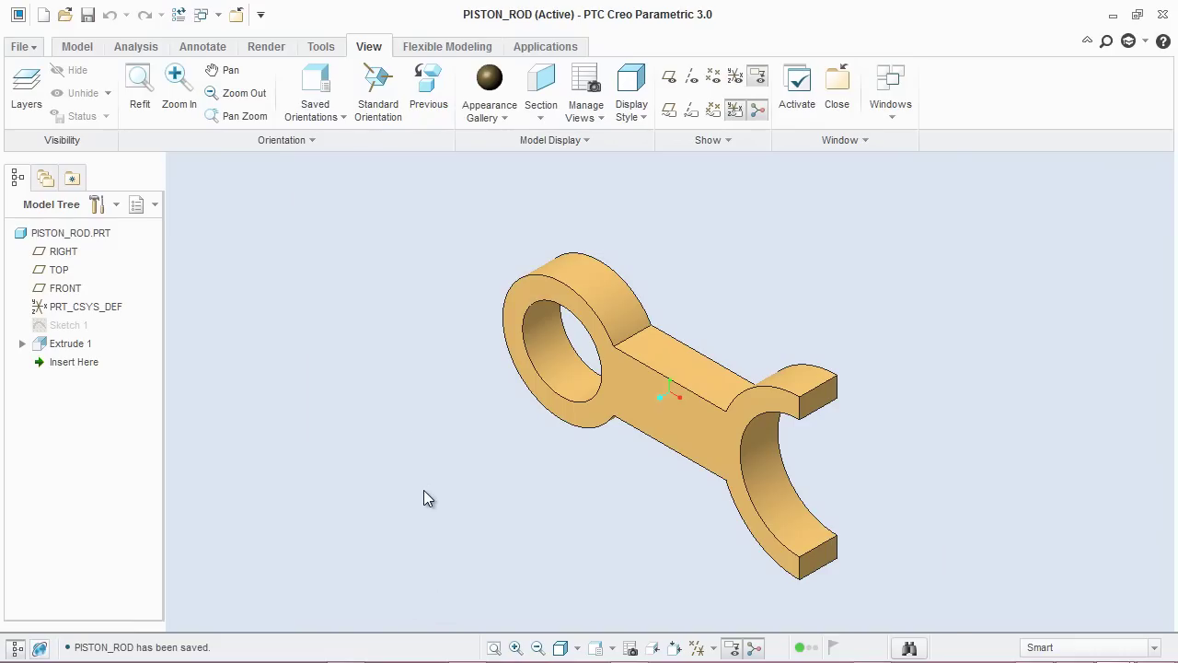
Unhide Sketch 1 and turn on the display of the datum planes.
click(76, 44)
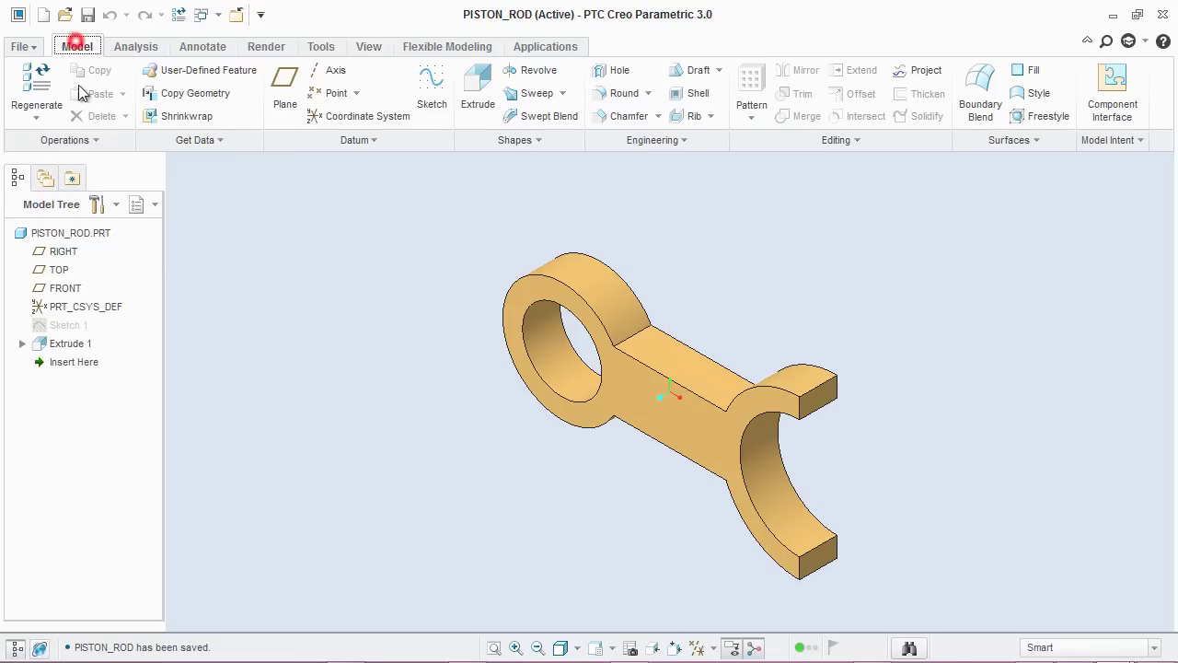
right_click(68, 326)
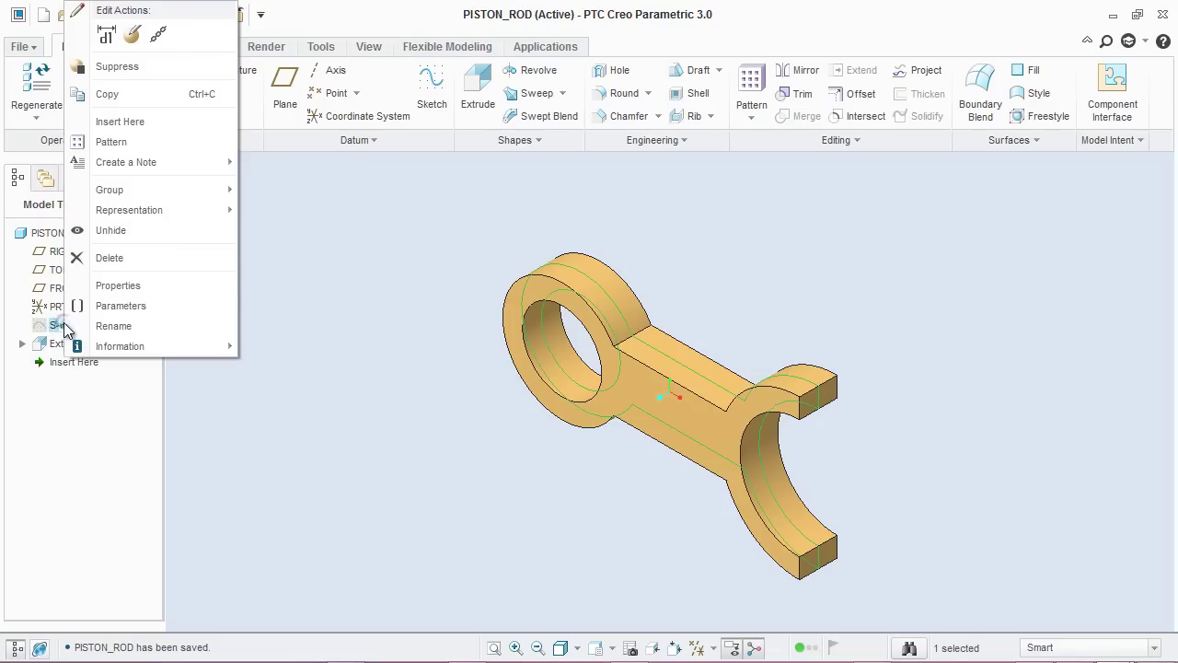
click(109, 232)
click(242, 288)
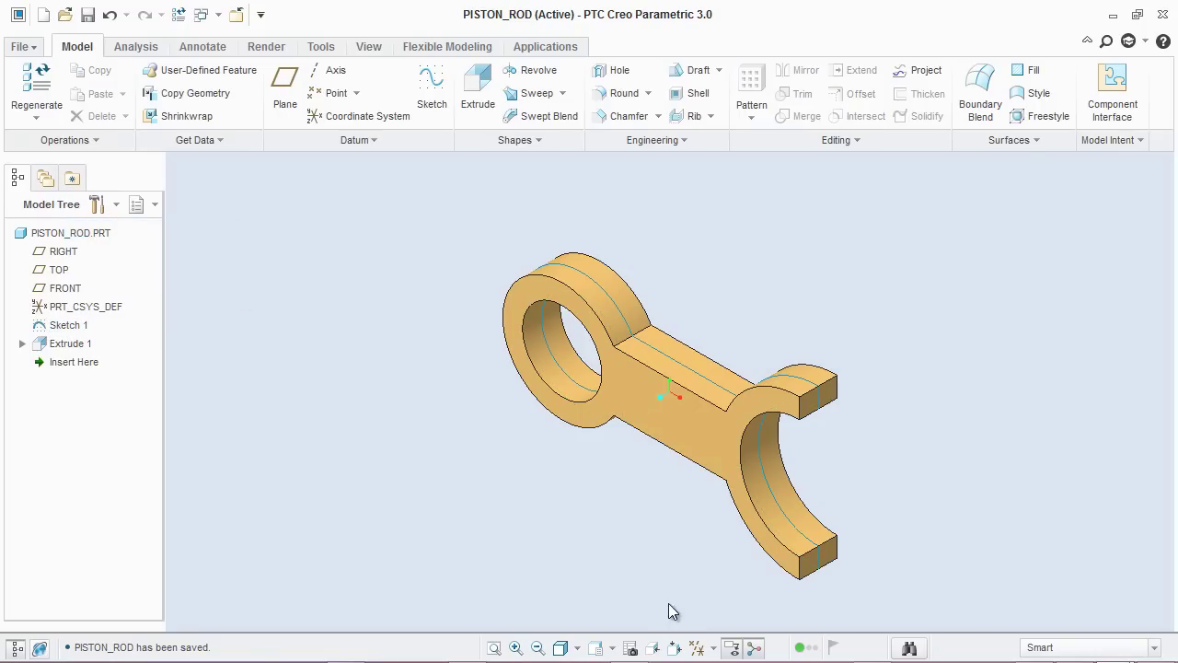
click(701, 647)
click(700, 627)
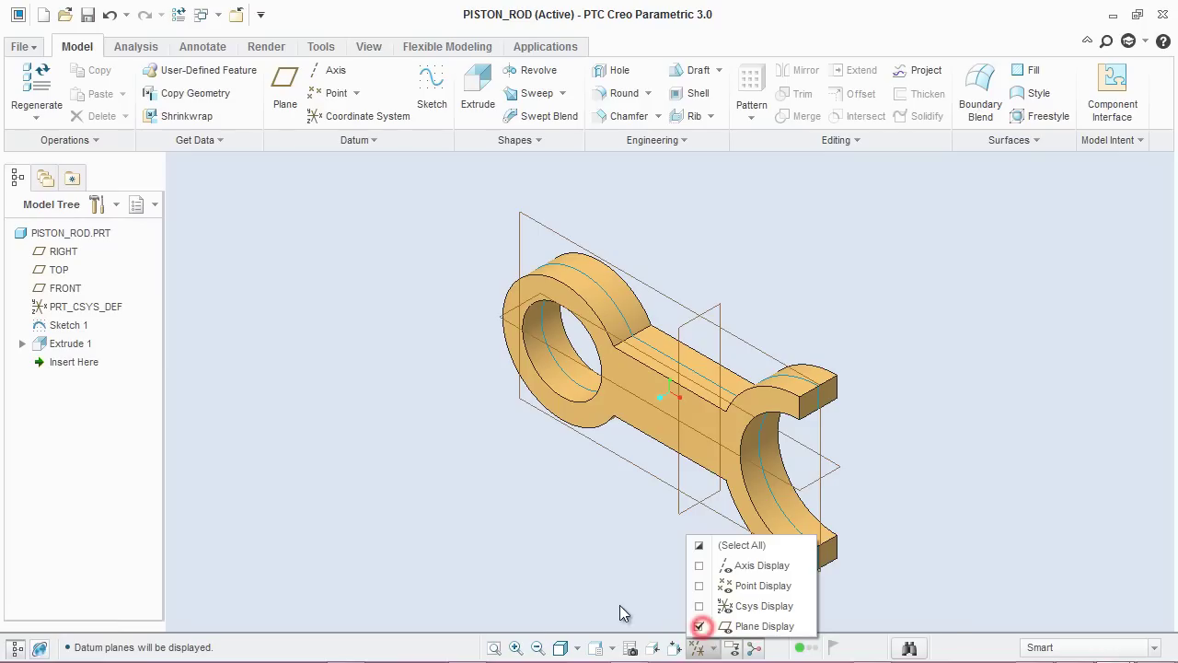
click(371, 494)
Start a new sketch on the FRONT datum plane, with the RIGHT plane as orientation reference facing right.
click(418, 94)
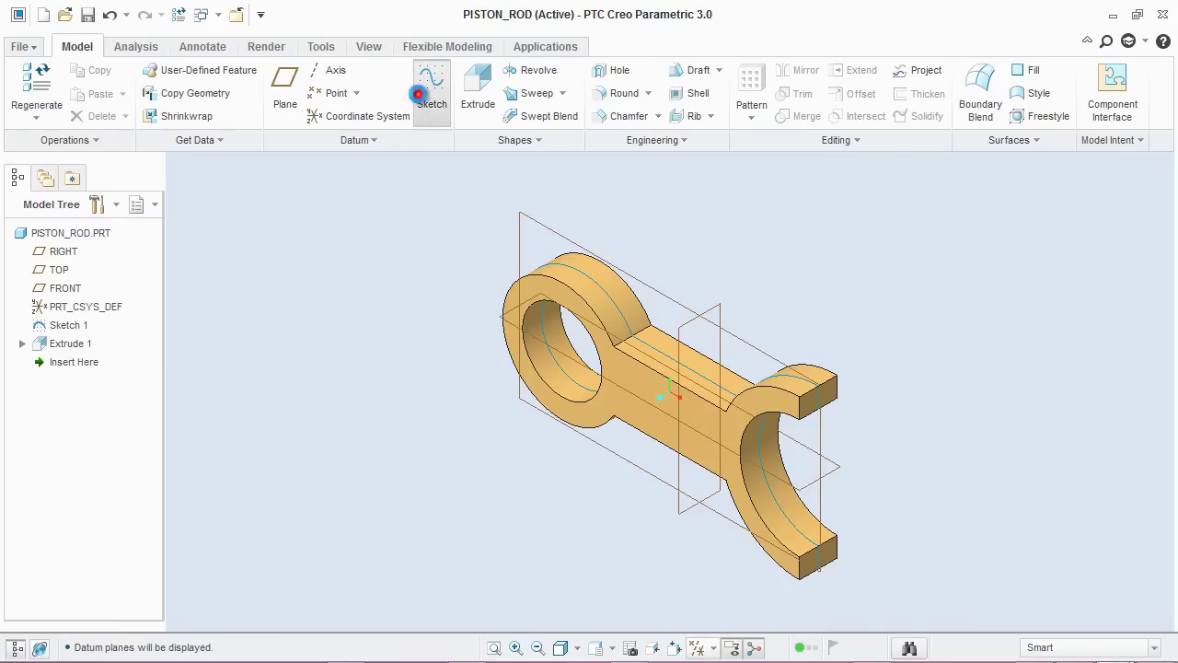
click(518, 223)
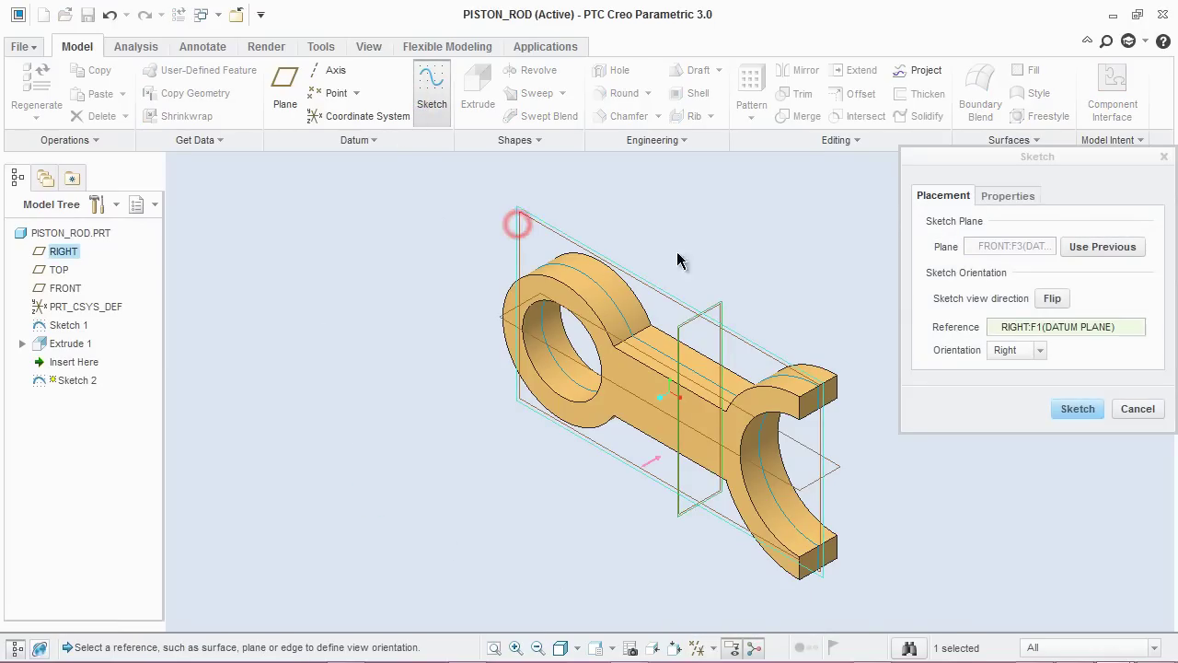
click(1078, 409)
click(309, 285)
Add the ring's outer curve from Sketch 1 and the inner surface of its hole as sketch references.
click(26, 100)
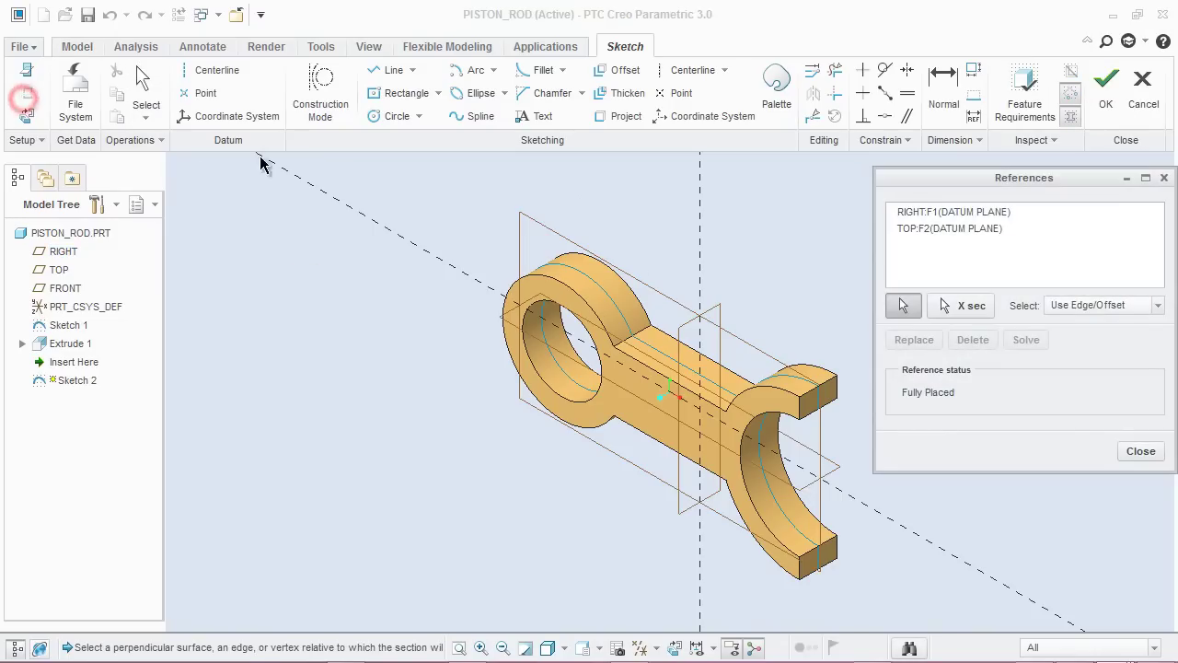
click(583, 273)
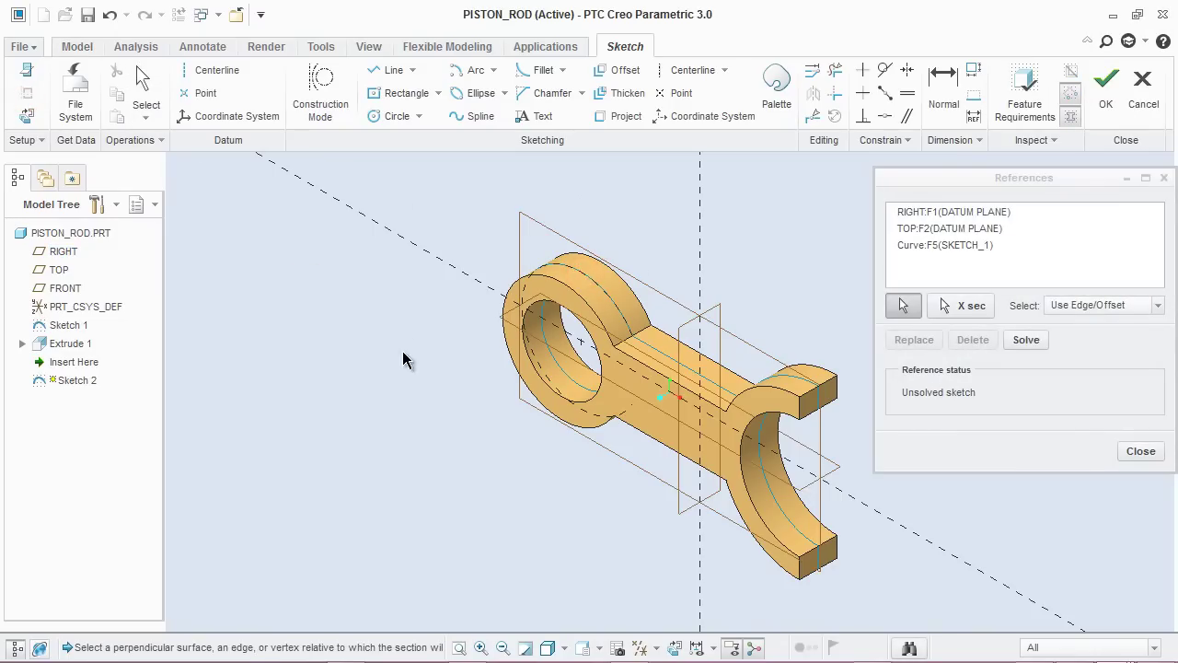
click(563, 371)
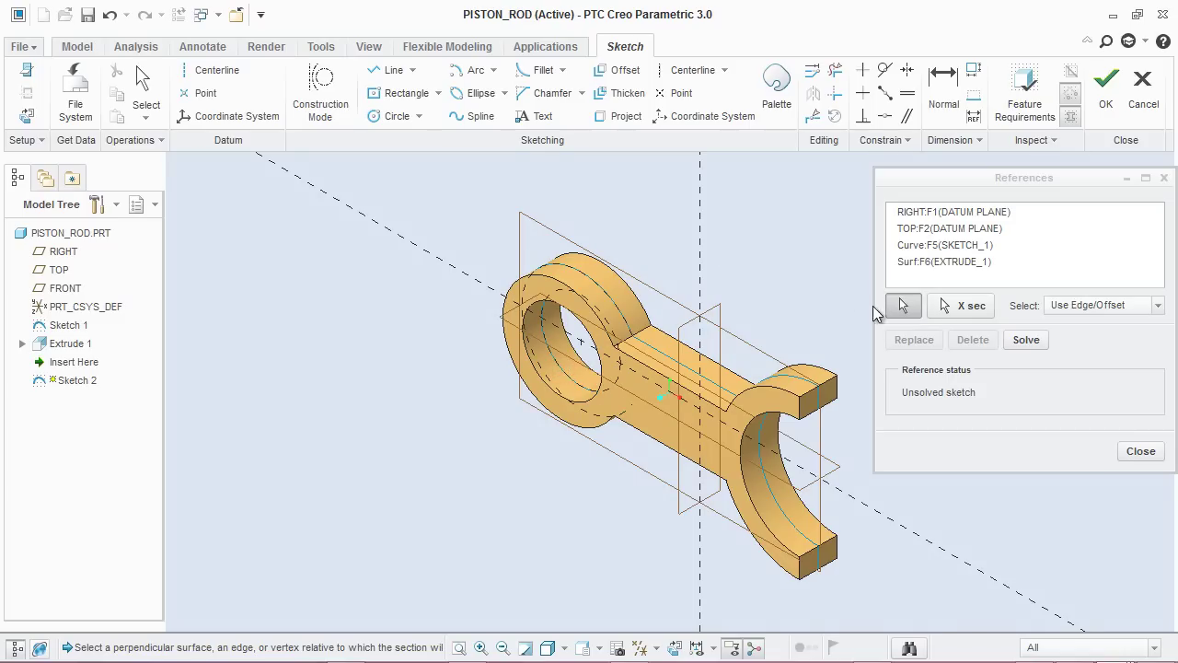
click(1148, 454)
Hide Sketch 1 and turn off the display of the datum planes.
click(75, 329)
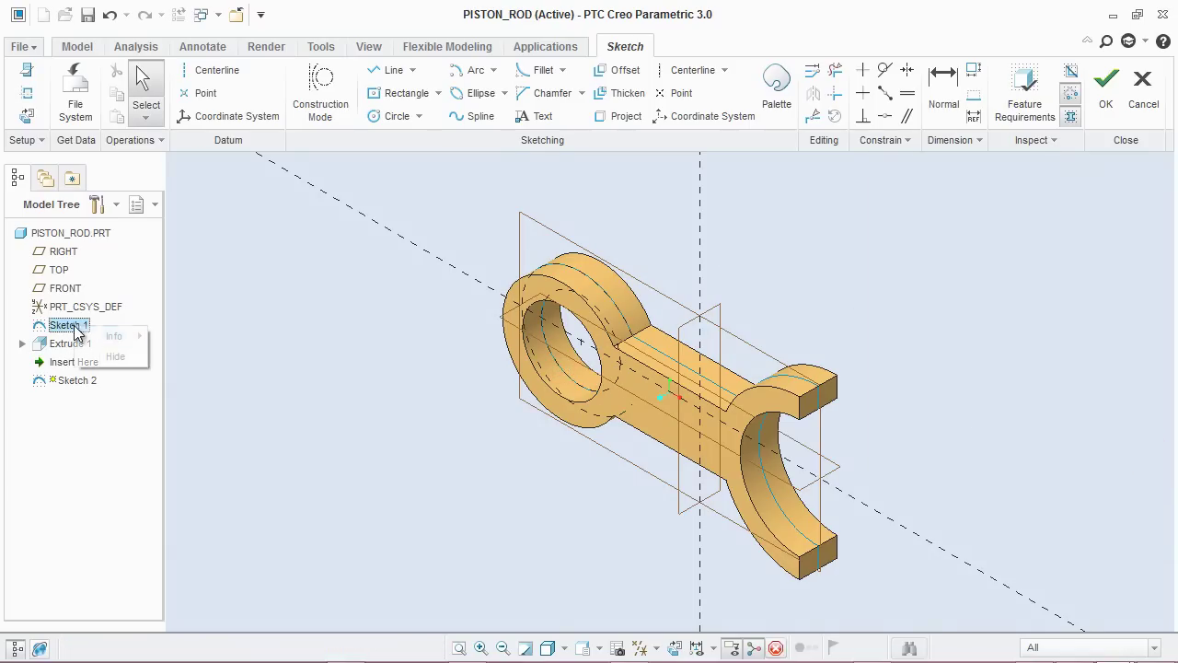
click(114, 359)
click(246, 327)
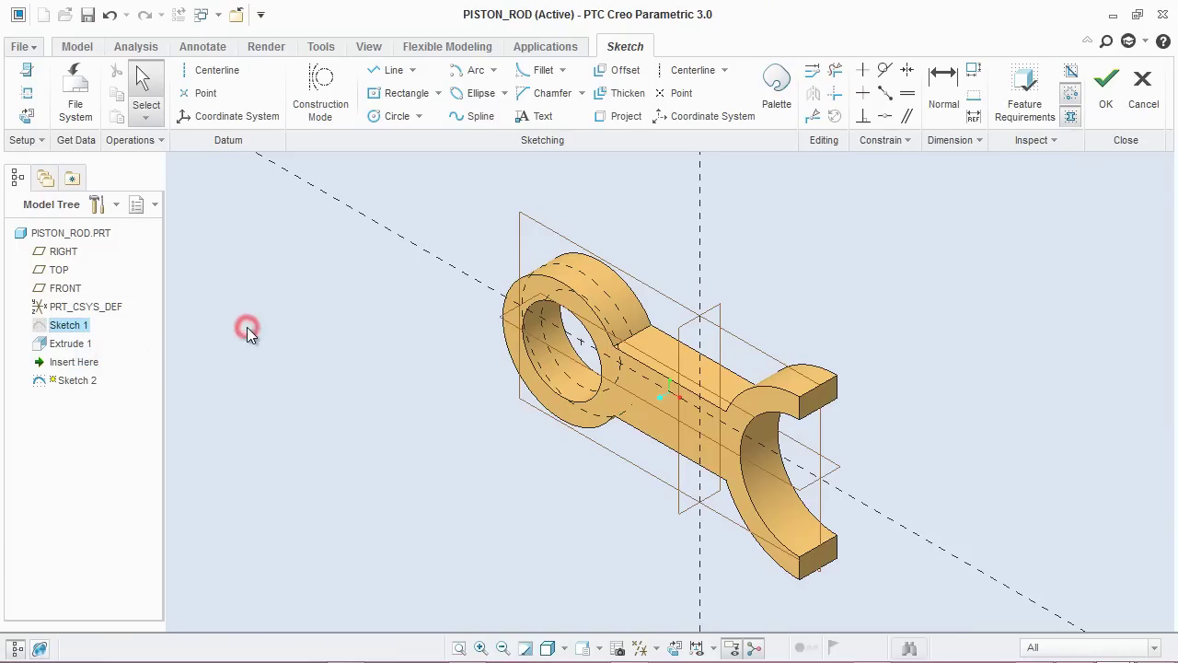
click(644, 649)
click(642, 626)
click(493, 529)
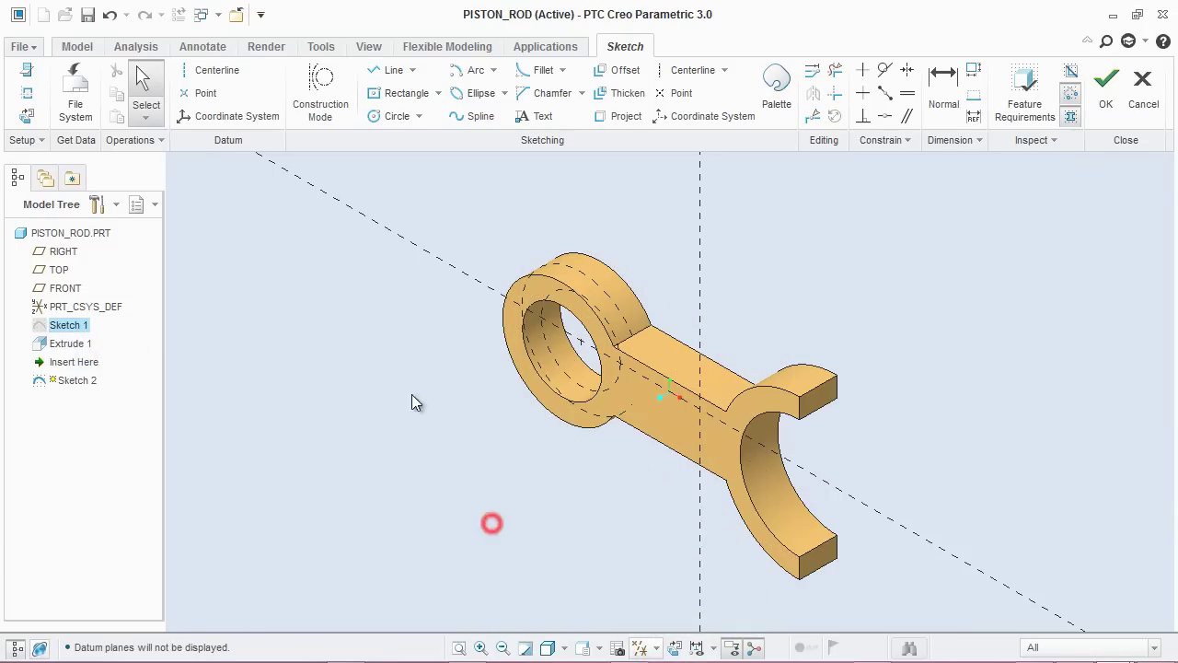
Draw two concentric circles at the ring's centre, matching its inner and outer reference circles, and finish the sketch.
click(380, 117)
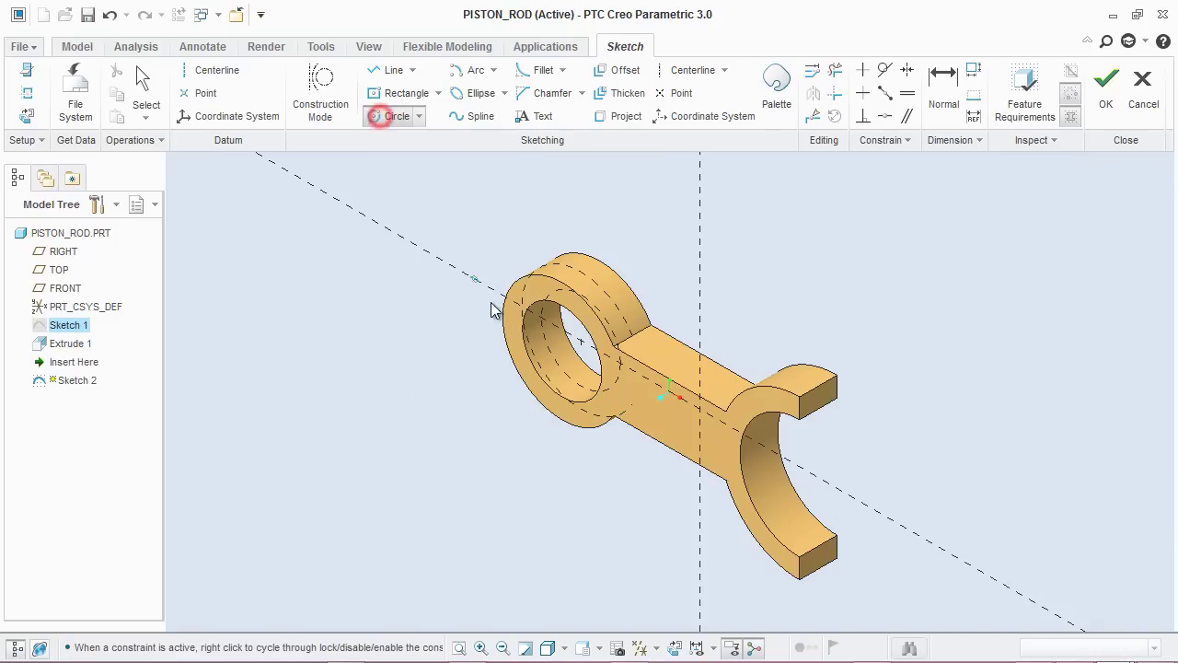
click(581, 343)
click(544, 312)
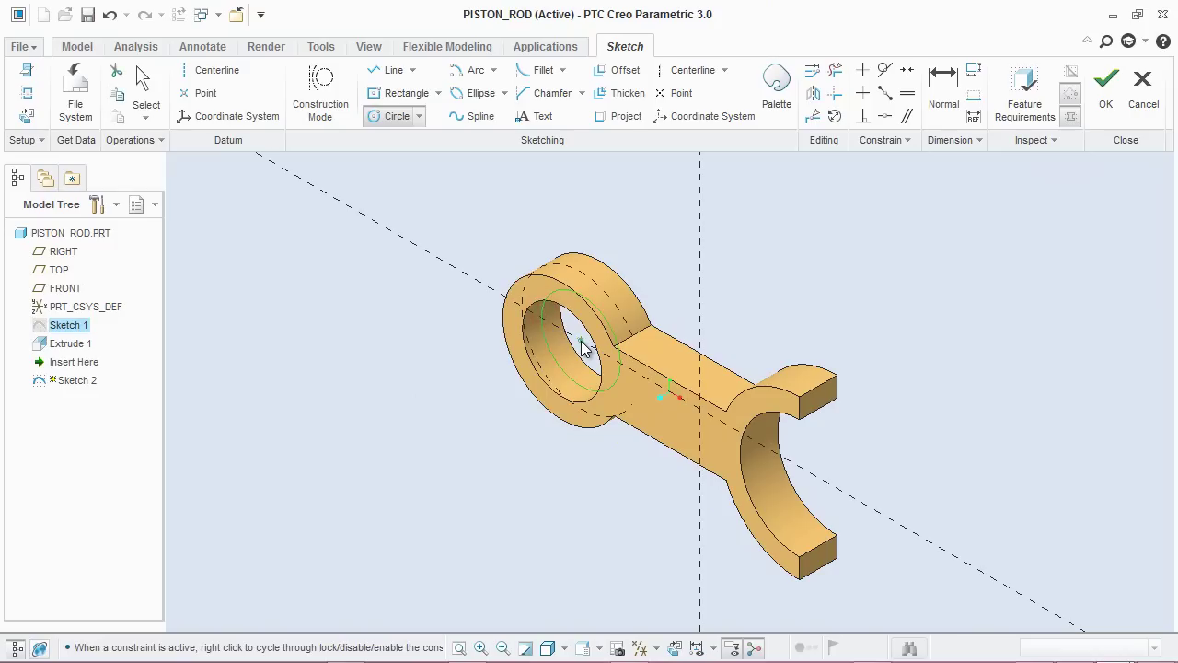
click(567, 268)
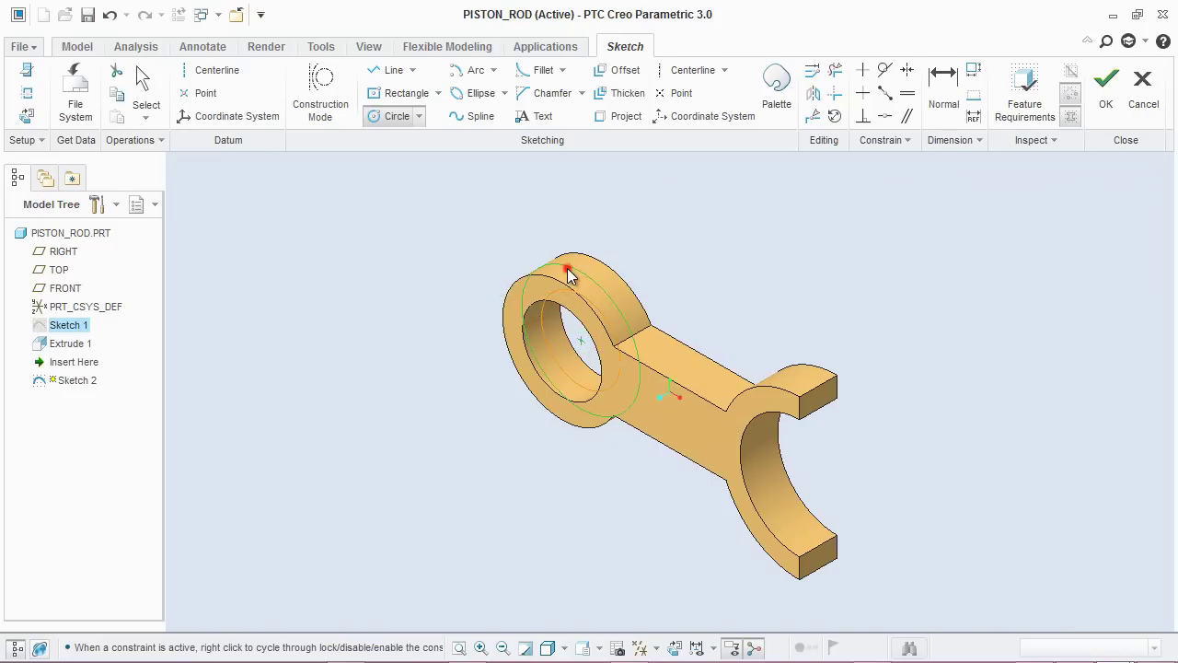
middle_click(626, 225)
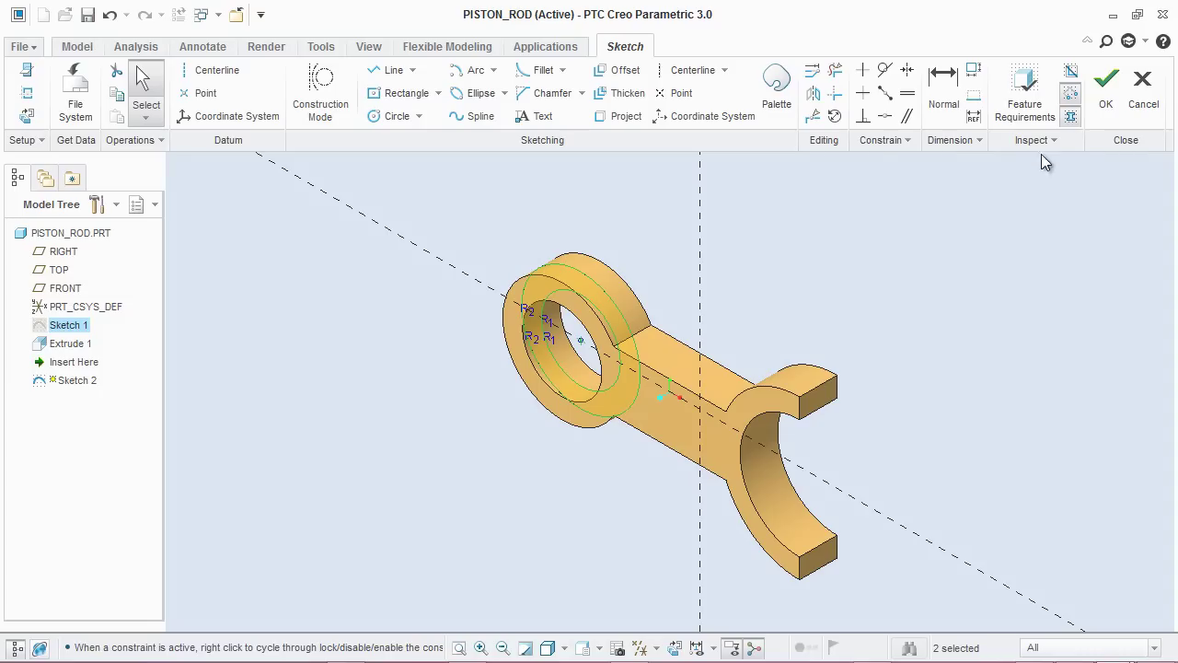
click(1106, 90)
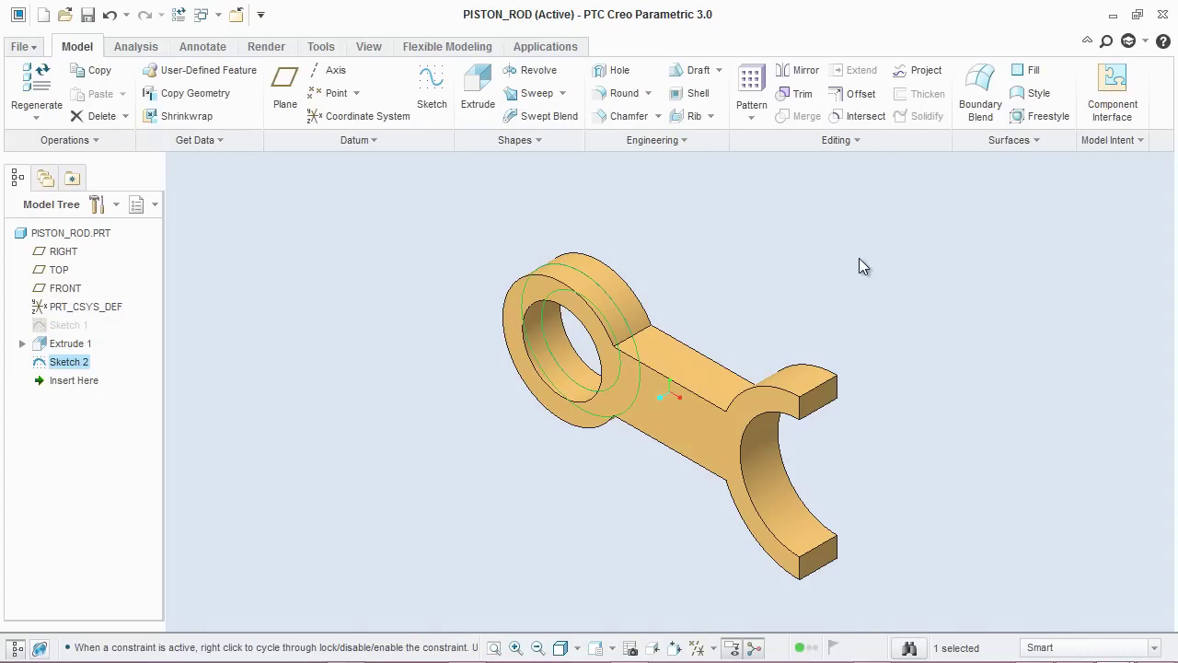
Extrude the two-circle sketch as added material, symmetric about the sketch plane with a depth of 31.75, and save the part.
click(475, 105)
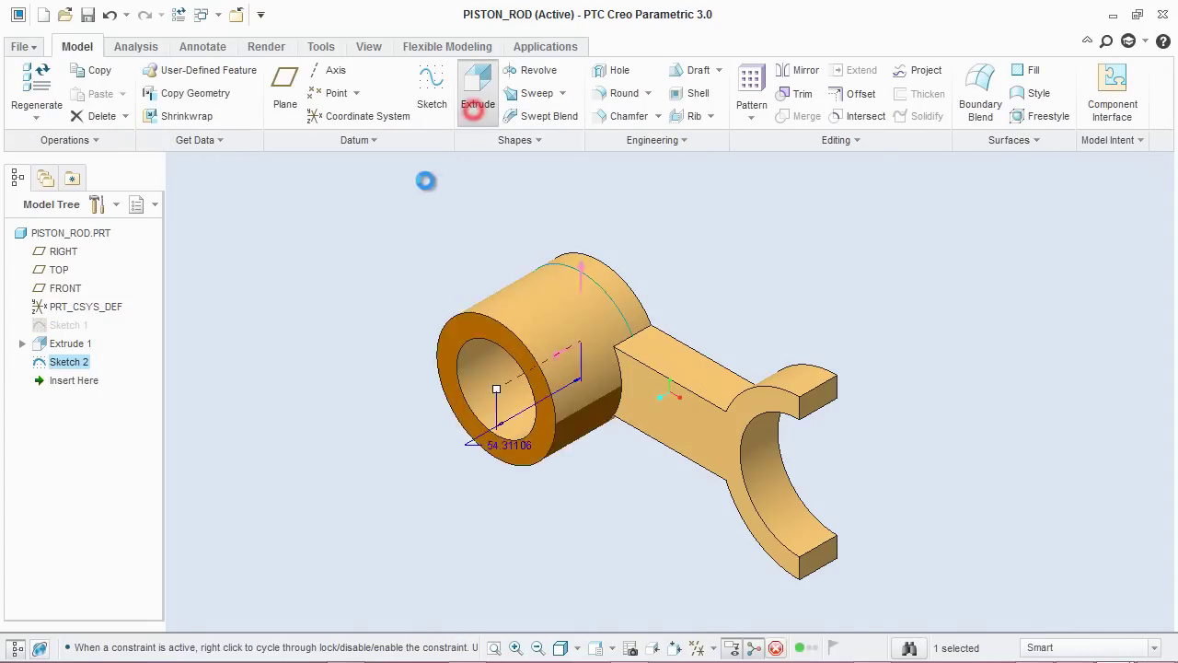
click(229, 94)
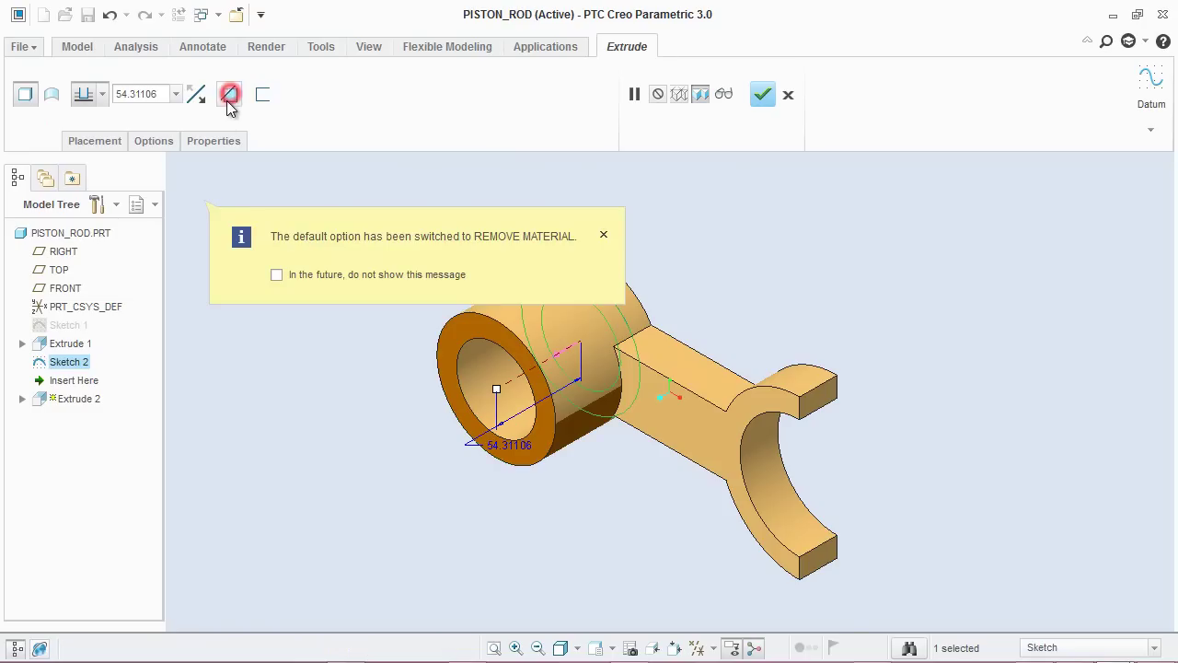
click(104, 96)
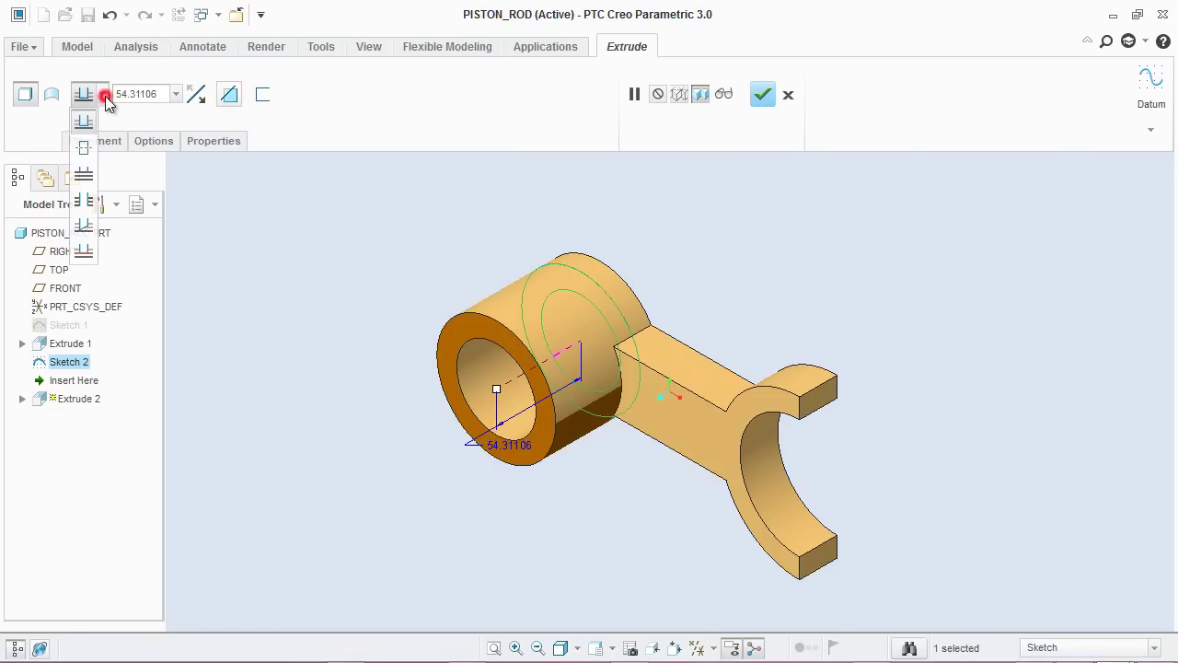
click(84, 149)
double_click(151, 94)
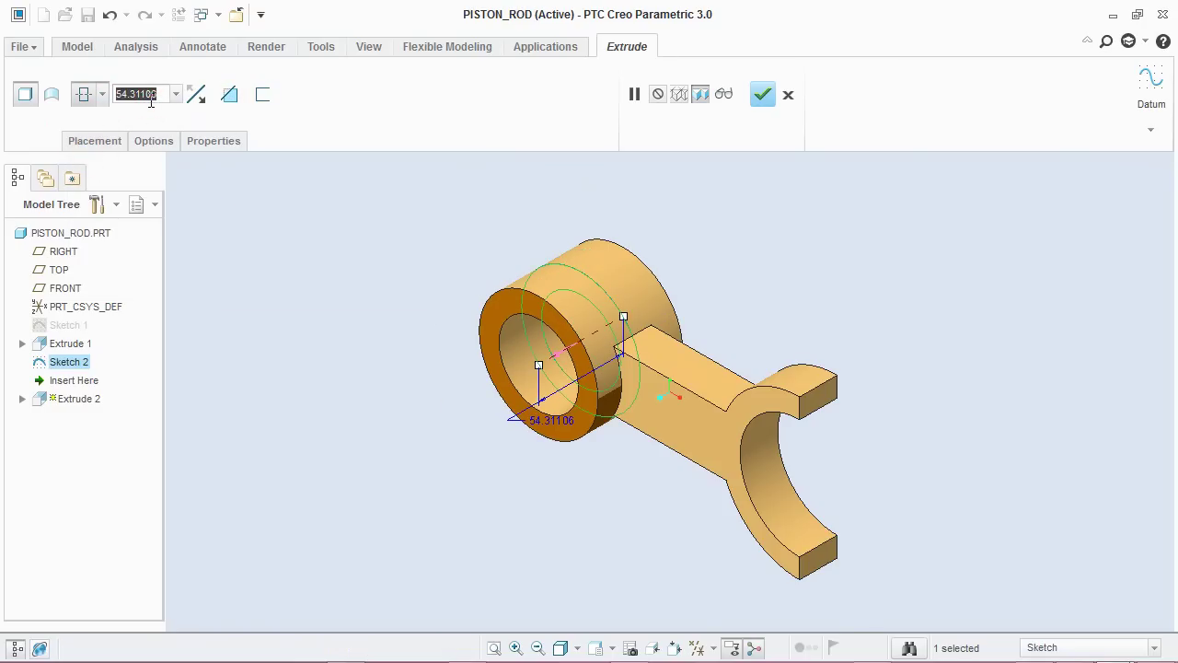
text(31.75)
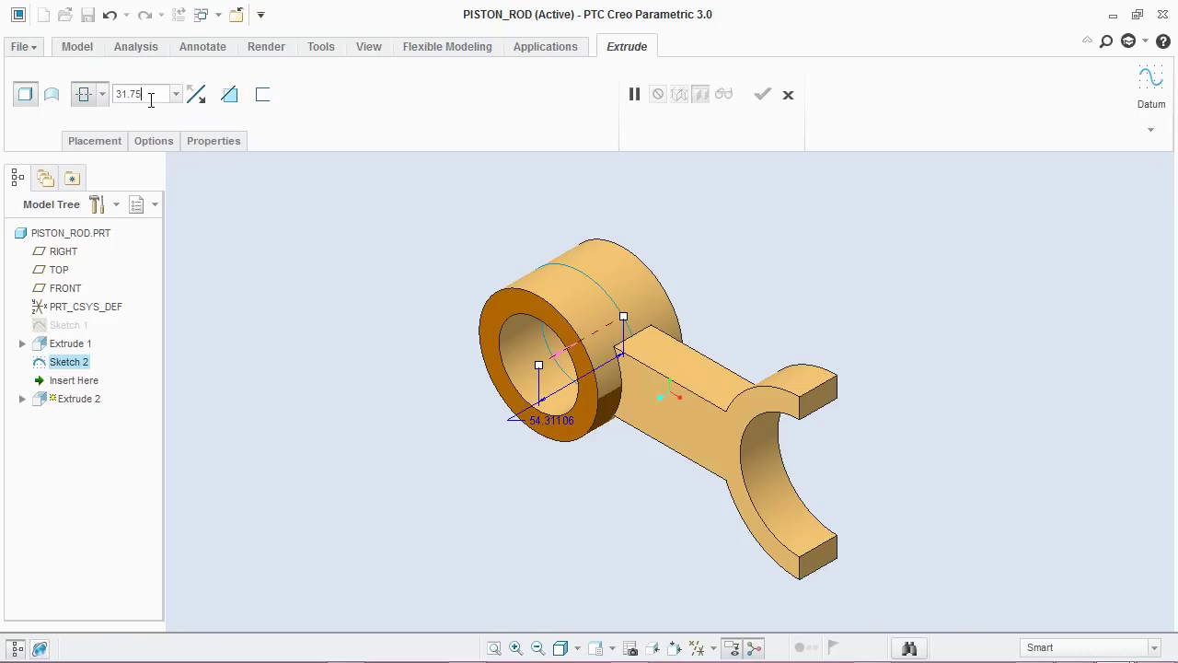
key(Return)
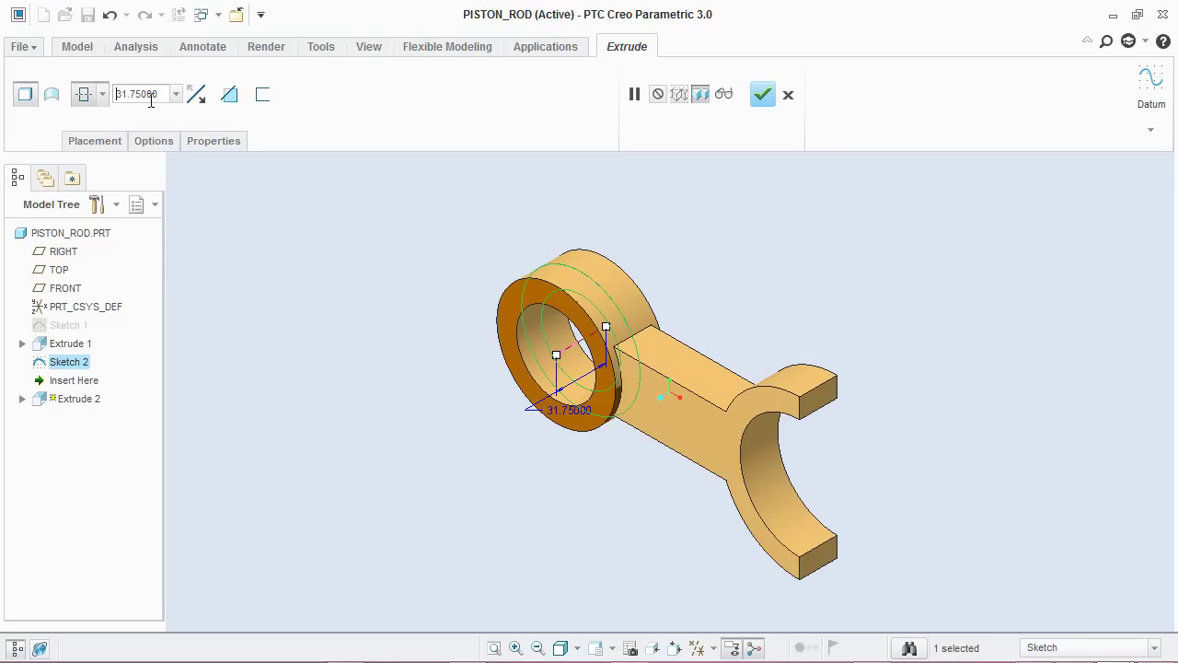
click(762, 94)
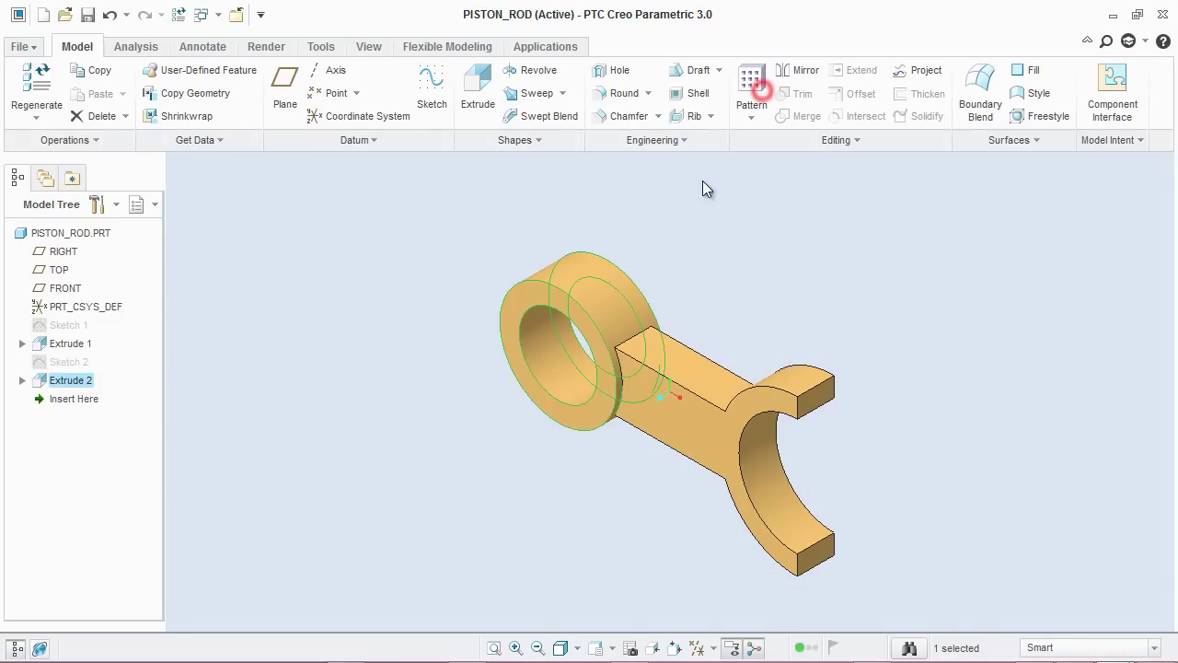
click(706, 218)
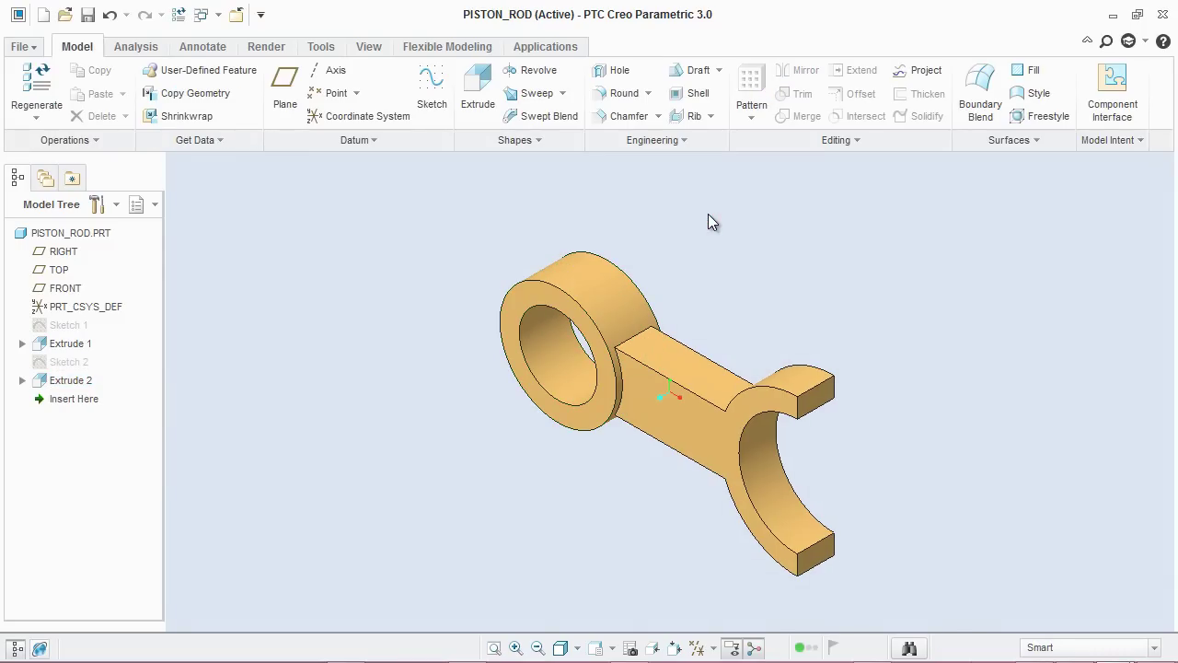
click(87, 15)
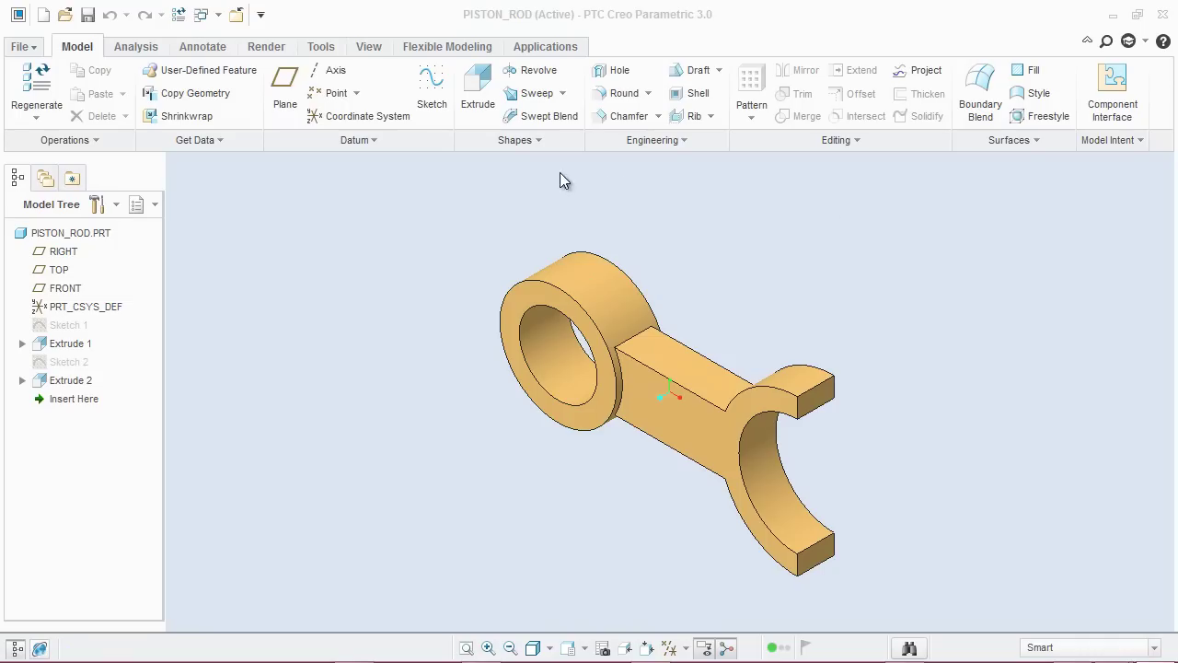
Start a new sketch on the flat end face of the fork's lower prong.
click(432, 111)
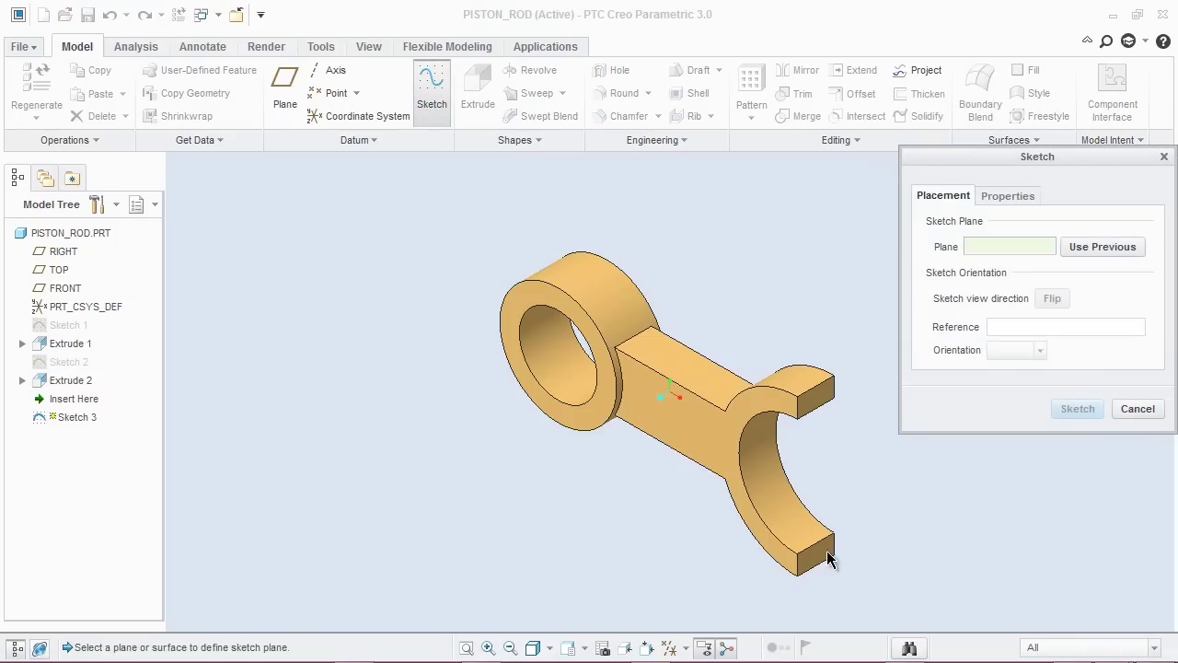
click(827, 558)
click(1075, 409)
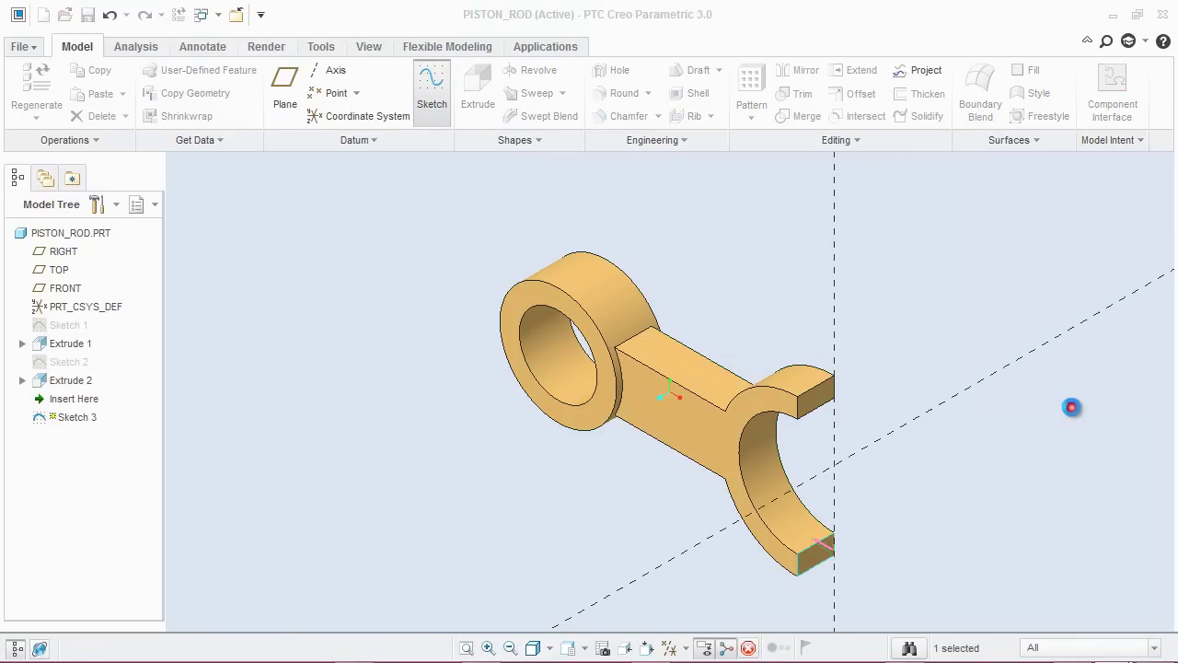
Add the outer edge of the prong's end face as a sketch reference.
mouse_move(525, 470)
middle_down()
mouse_move(545, 371)
mouse_move(506, 347)
mouse_move(479, 371)
mouse_move(451, 335)
mouse_move(415, 377)
mouse_move(440, 396)
middle_up()
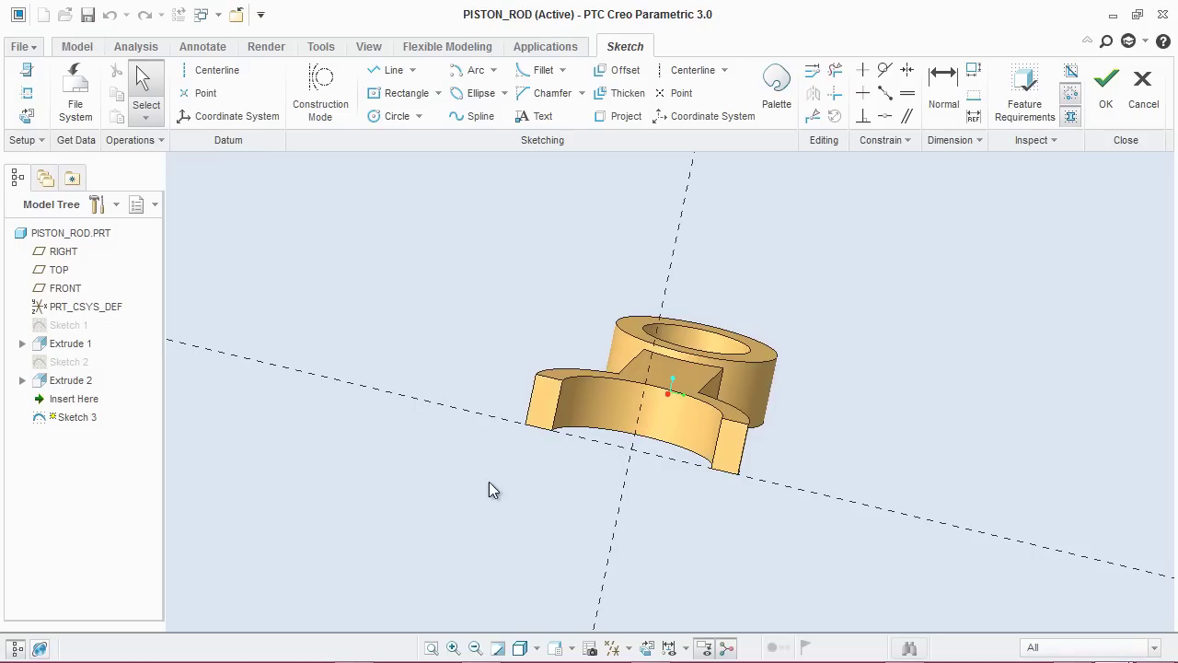
scroll(542, 408, up, 3)
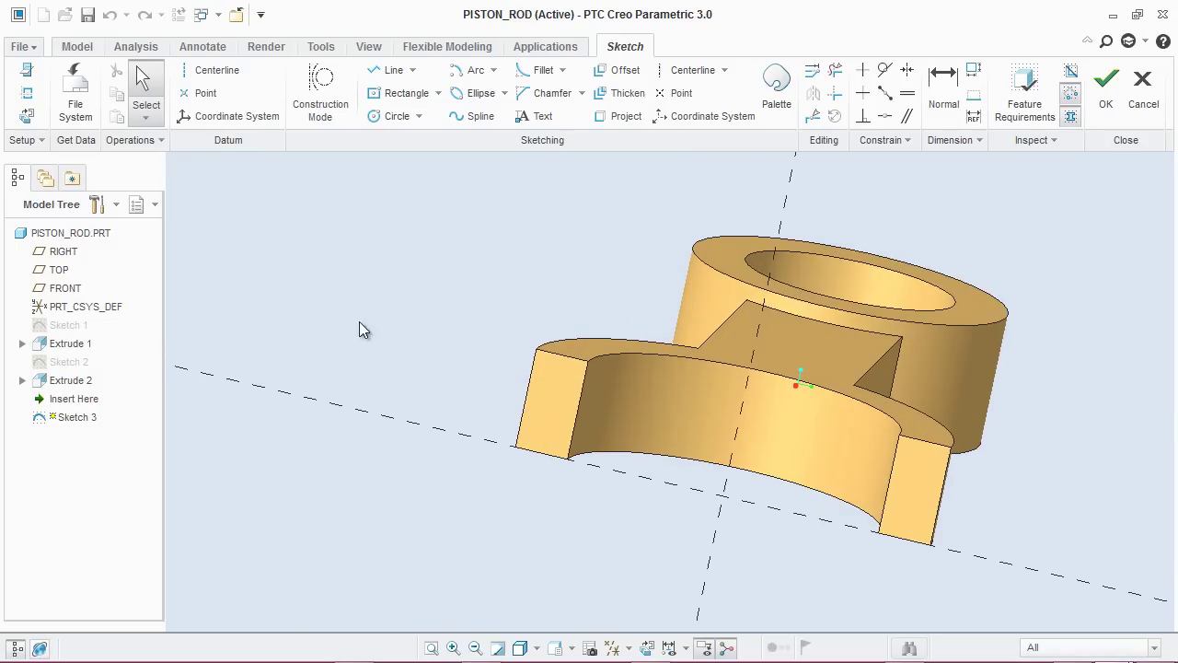
click(26, 93)
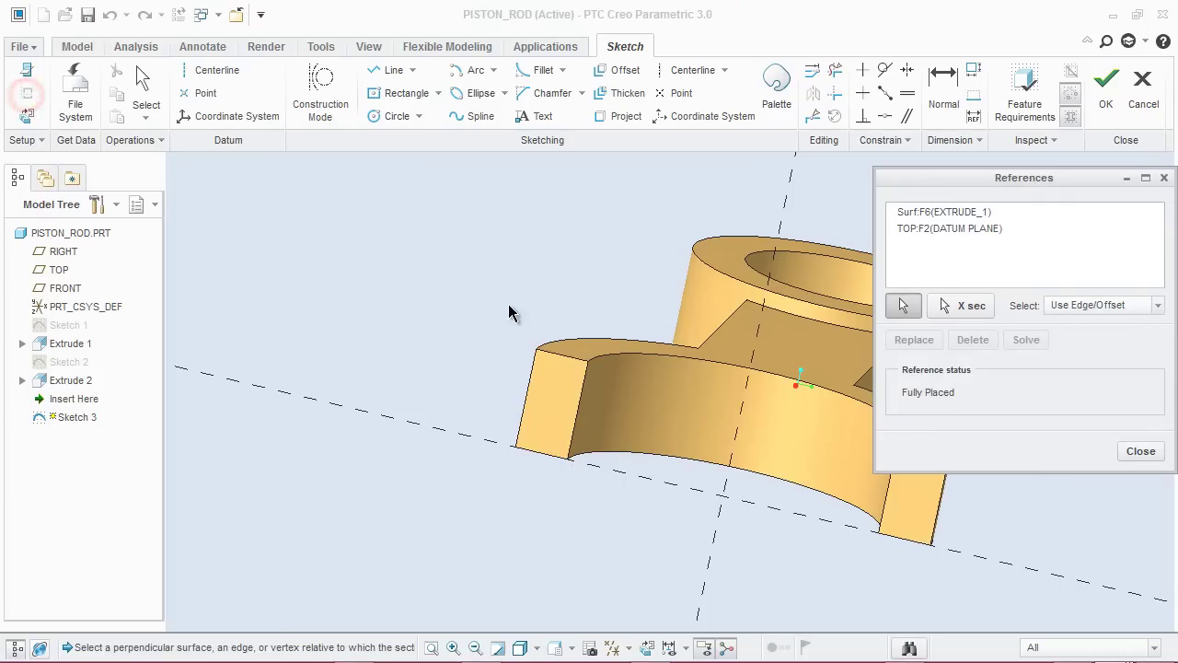
click(526, 396)
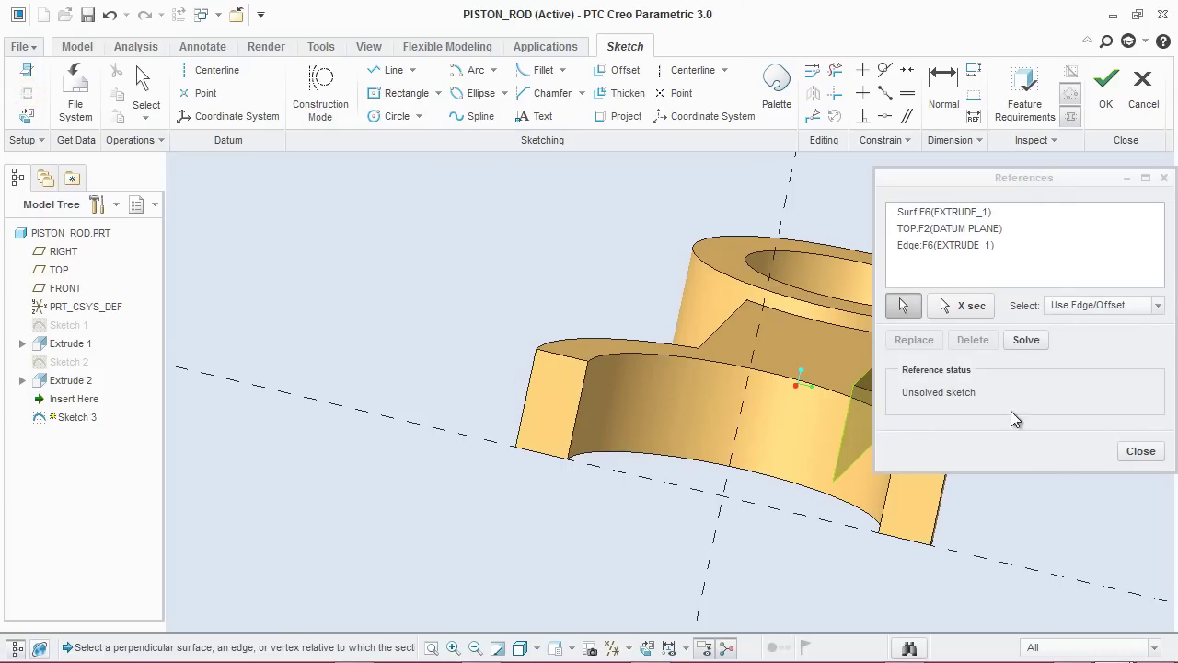
click(1142, 452)
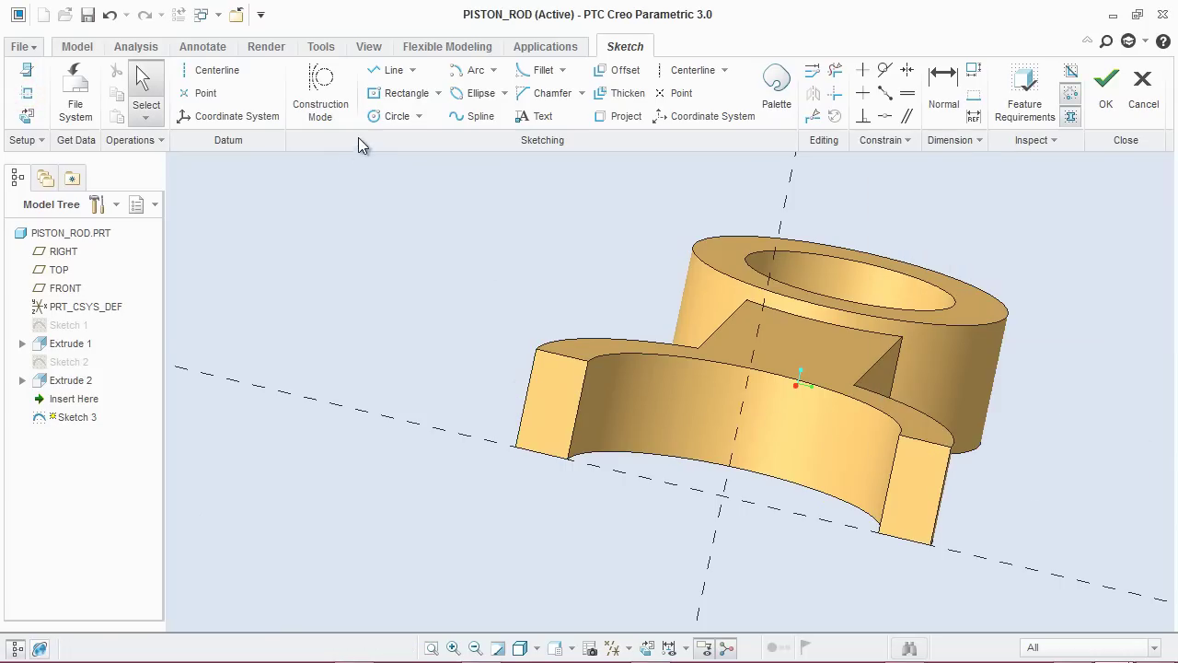
Draw a circle about 19.18 in diameter centred on the midpoint of the referenced outer edge.
click(371, 118)
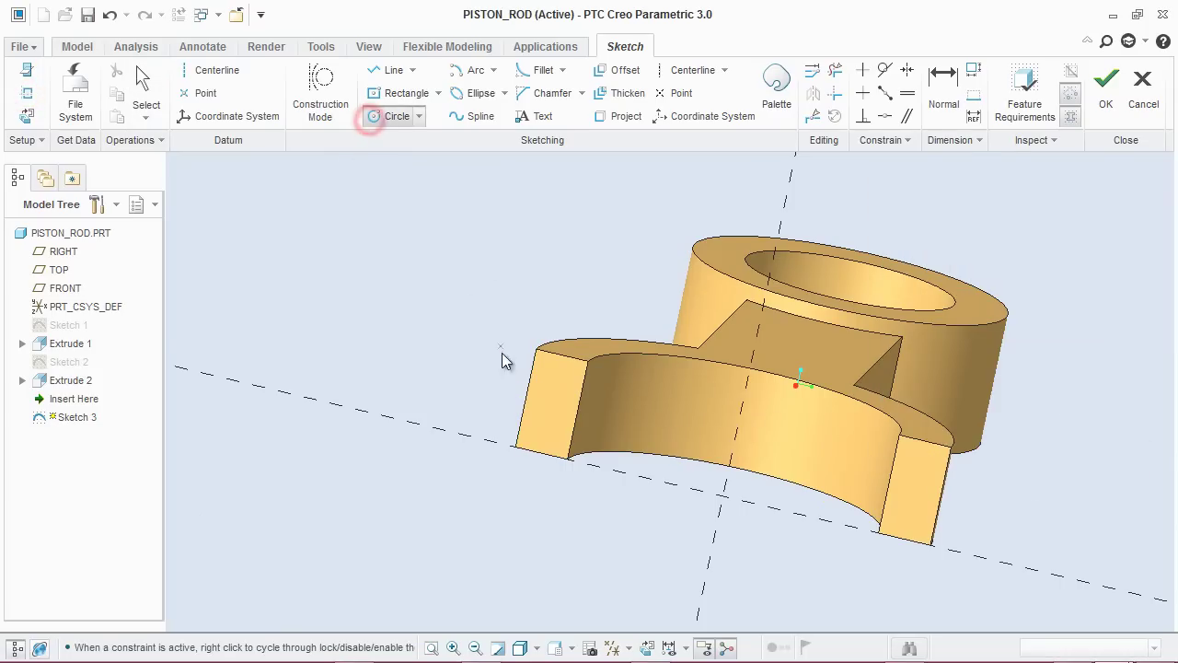
click(526, 398)
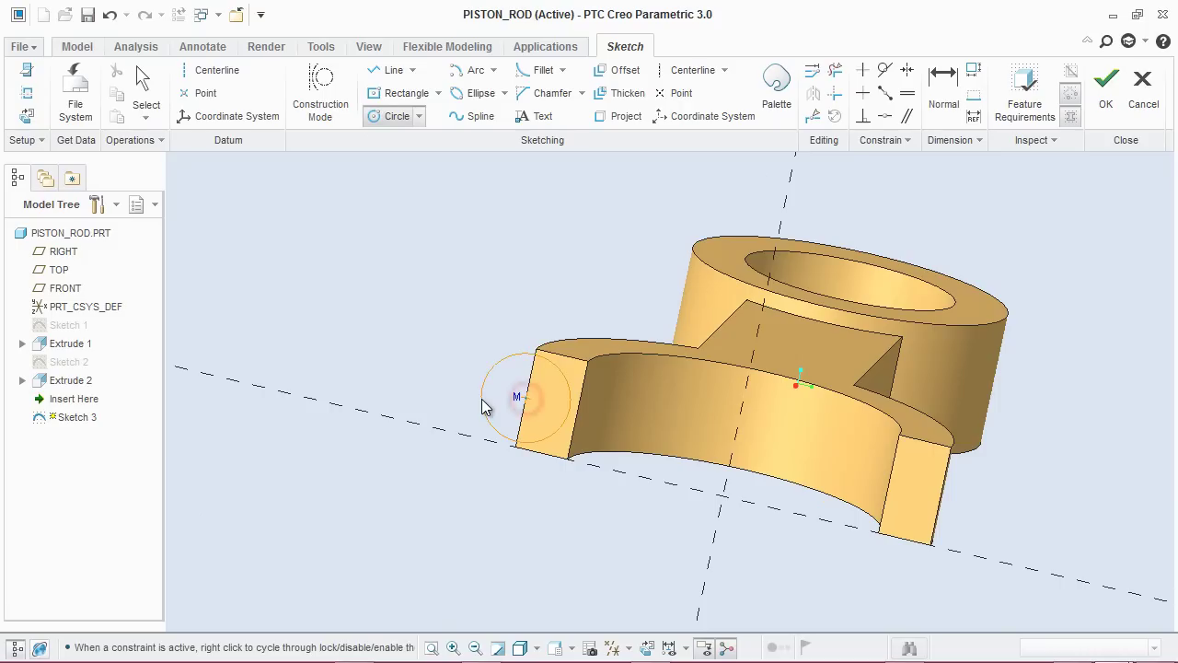
click(490, 396)
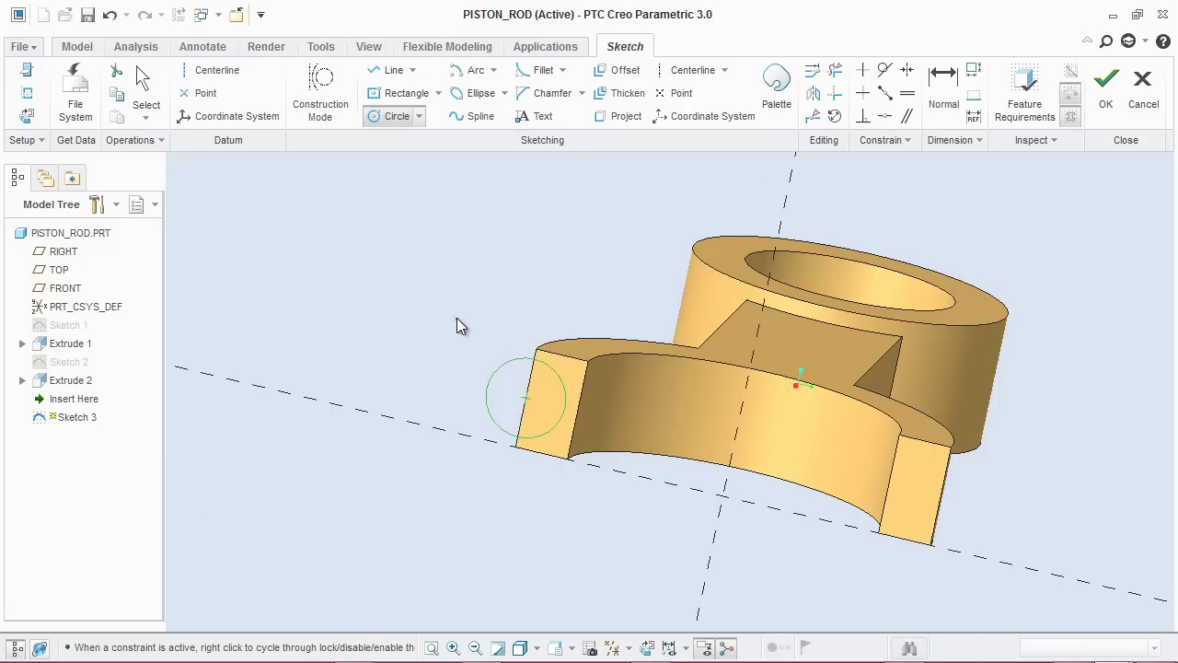
middle_click(457, 318)
Set the circle's diameter to 19.05, move its dimension text above the circle, and finish the sketch.
double_click(612, 368)
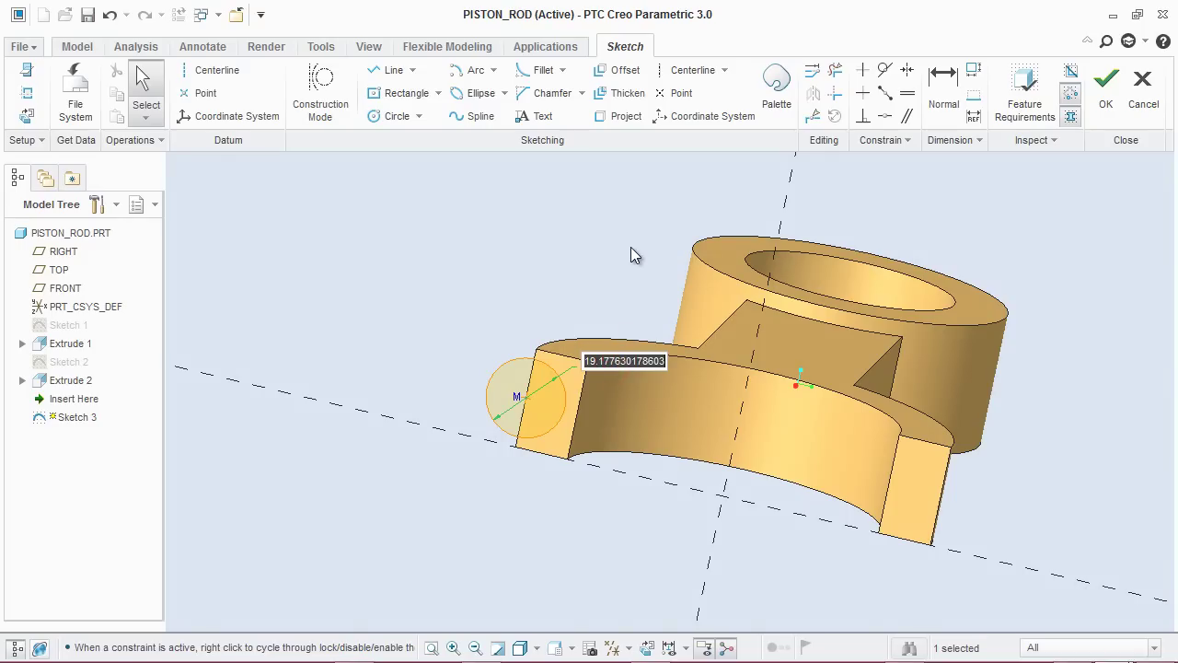
text(19.)
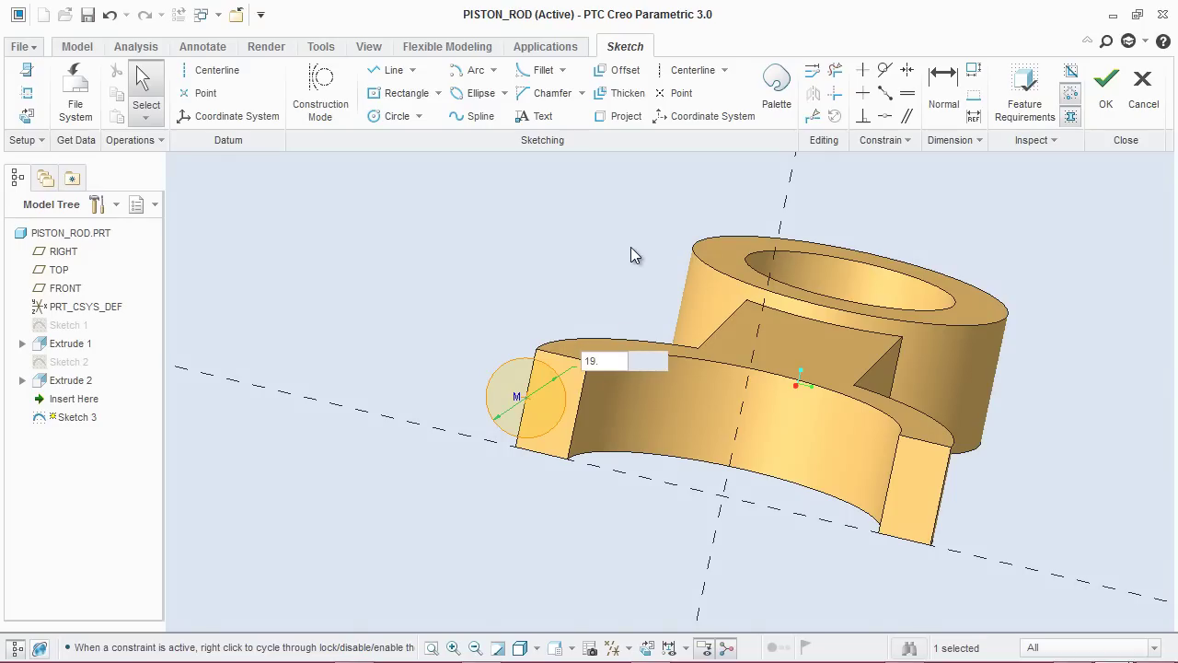
text(05)
key(Return)
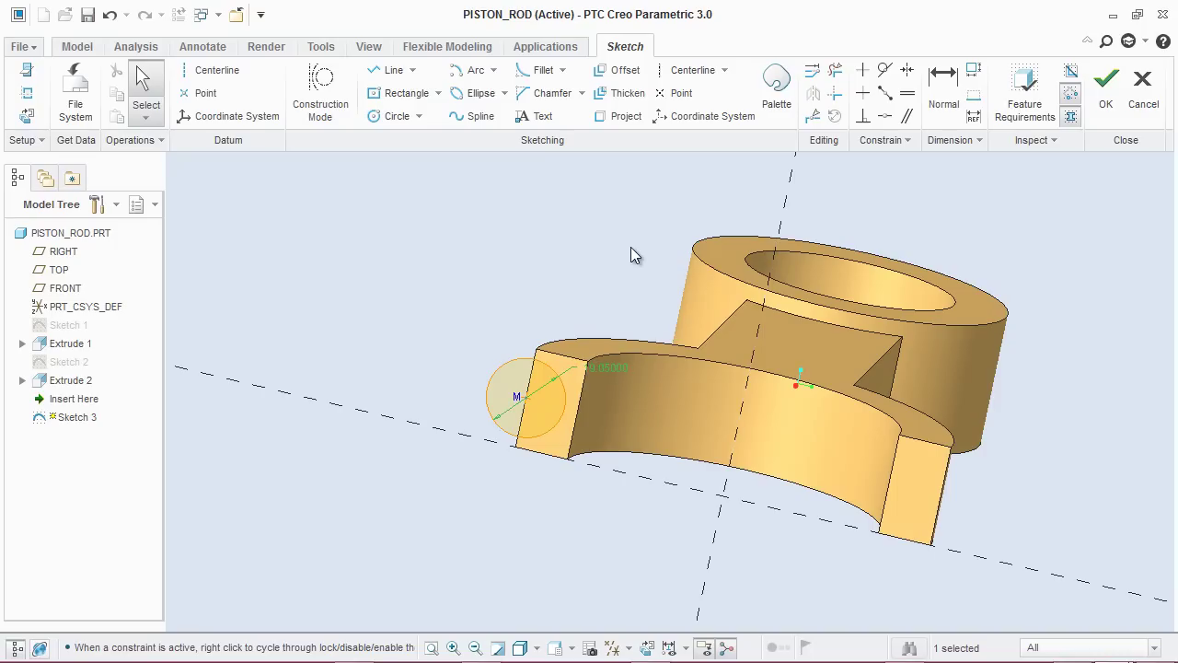
click(629, 285)
drag(603, 364, 516, 335)
click(556, 291)
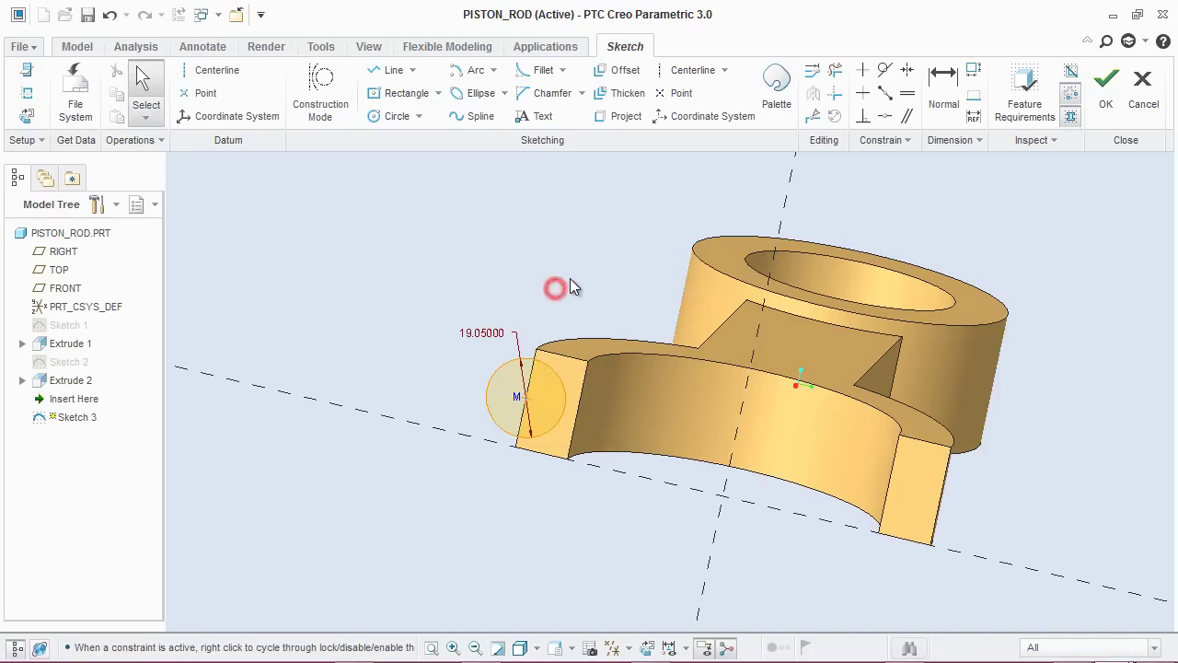
click(1106, 92)
Extrude the circle as added material with a depth of 25.4, flipped to run back alongside the fork prong.
middle_drag(482, 255, 541, 343)
click(478, 87)
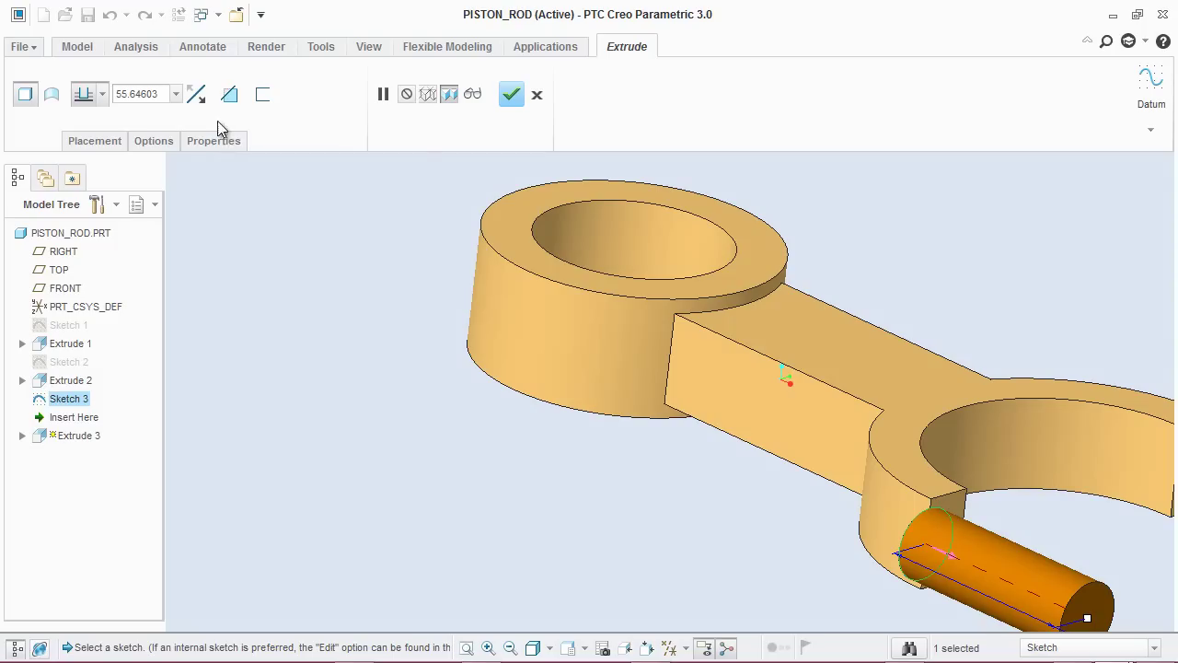
click(197, 95)
double_click(147, 94)
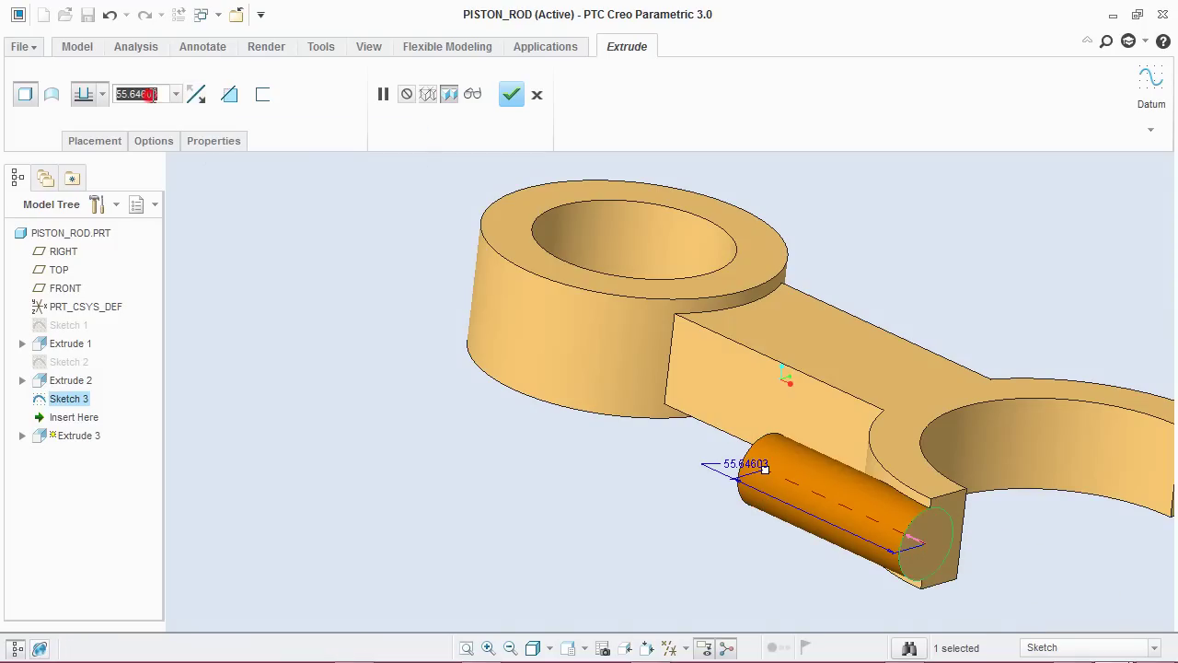
text(25.)
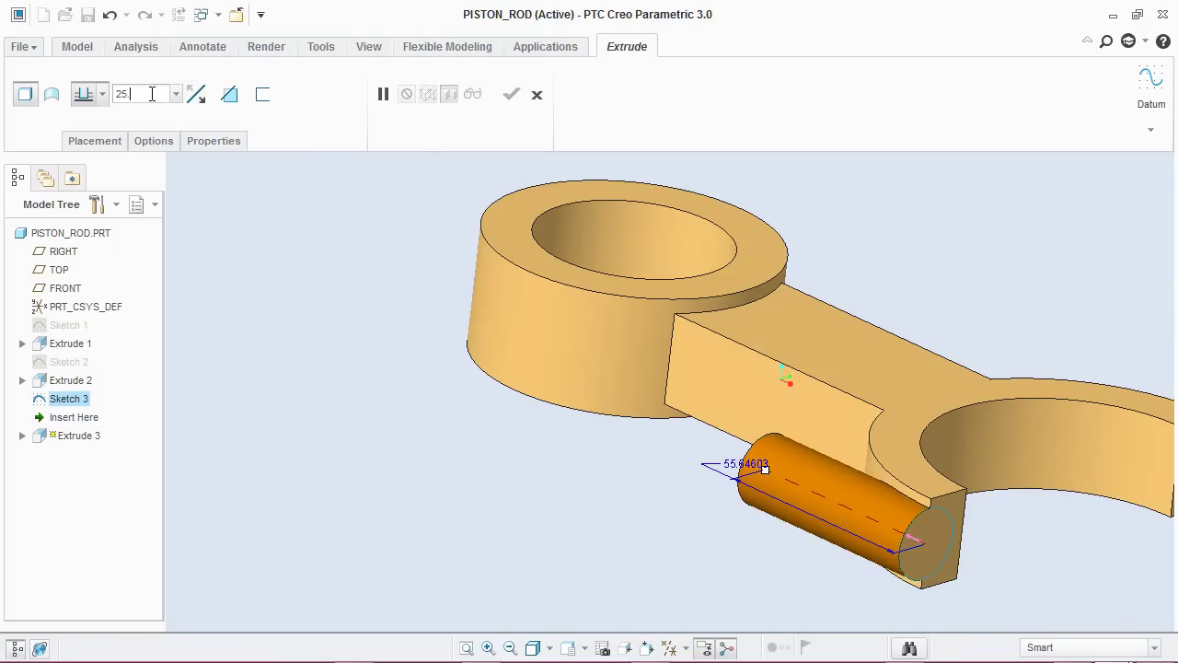
text(4)
key(Return)
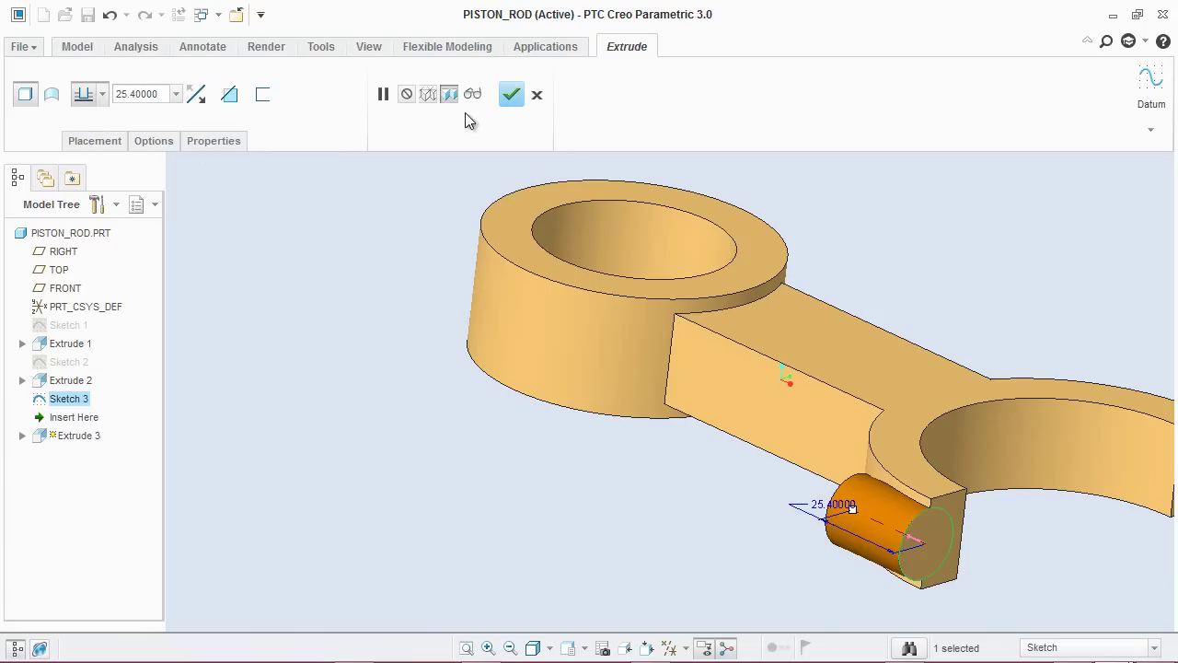
click(512, 93)
click(393, 199)
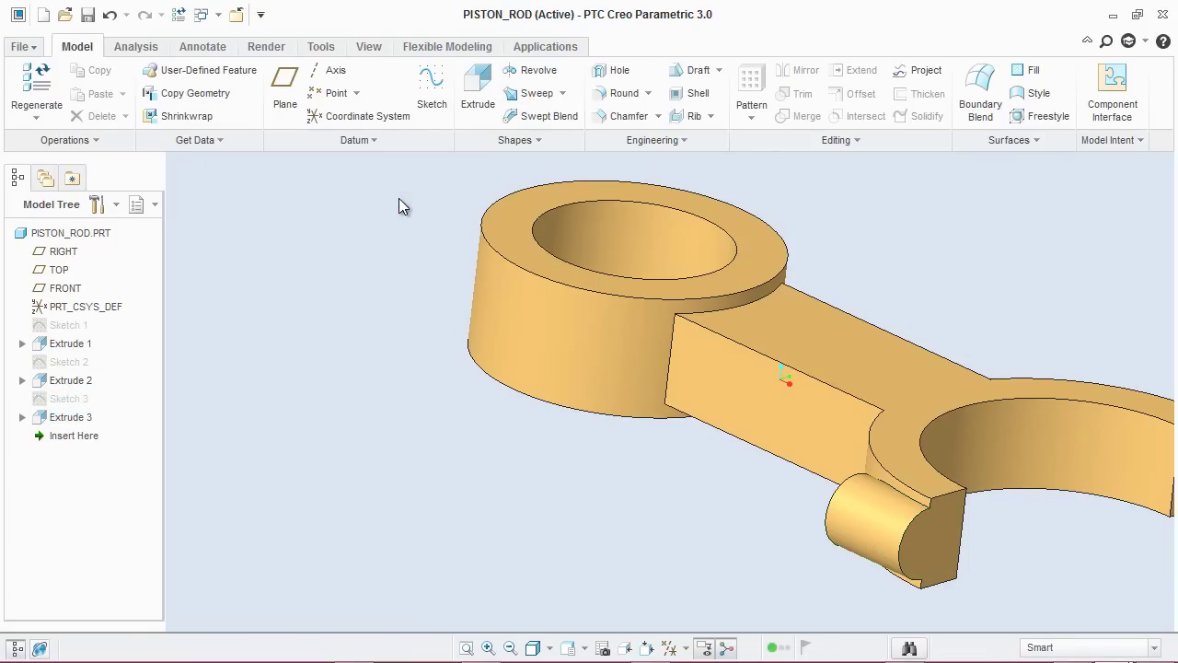
Orient the view normal to the prong's end face and start a new sketch on that face.
middle_drag(360, 382, 337, 358)
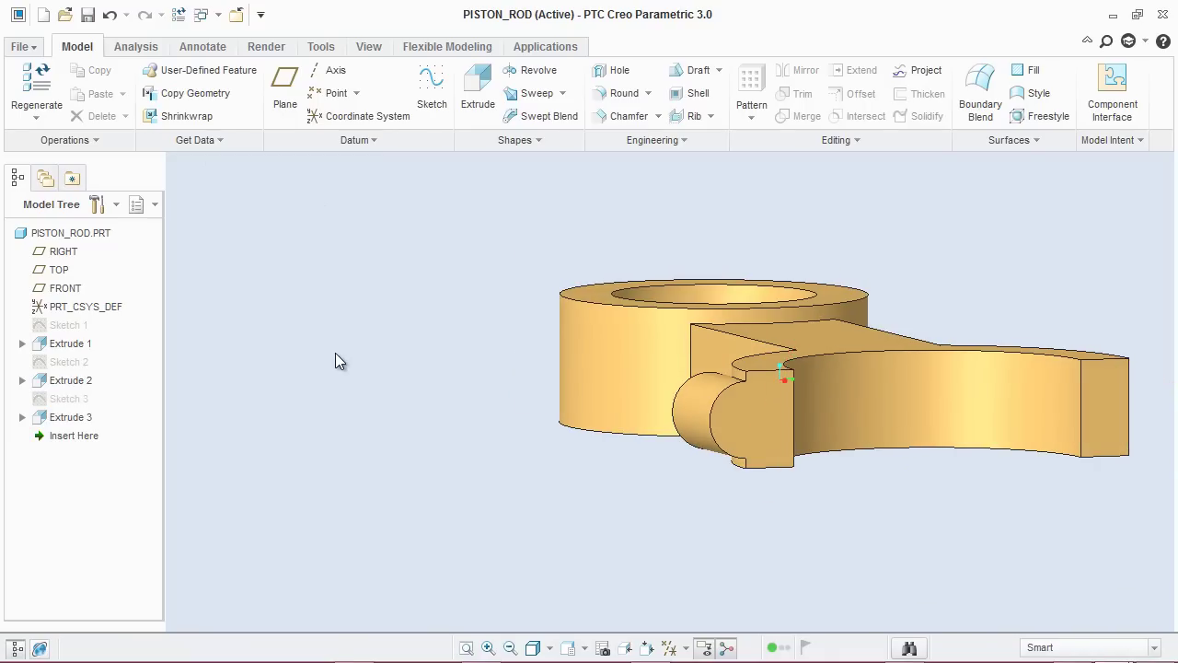
click(626, 647)
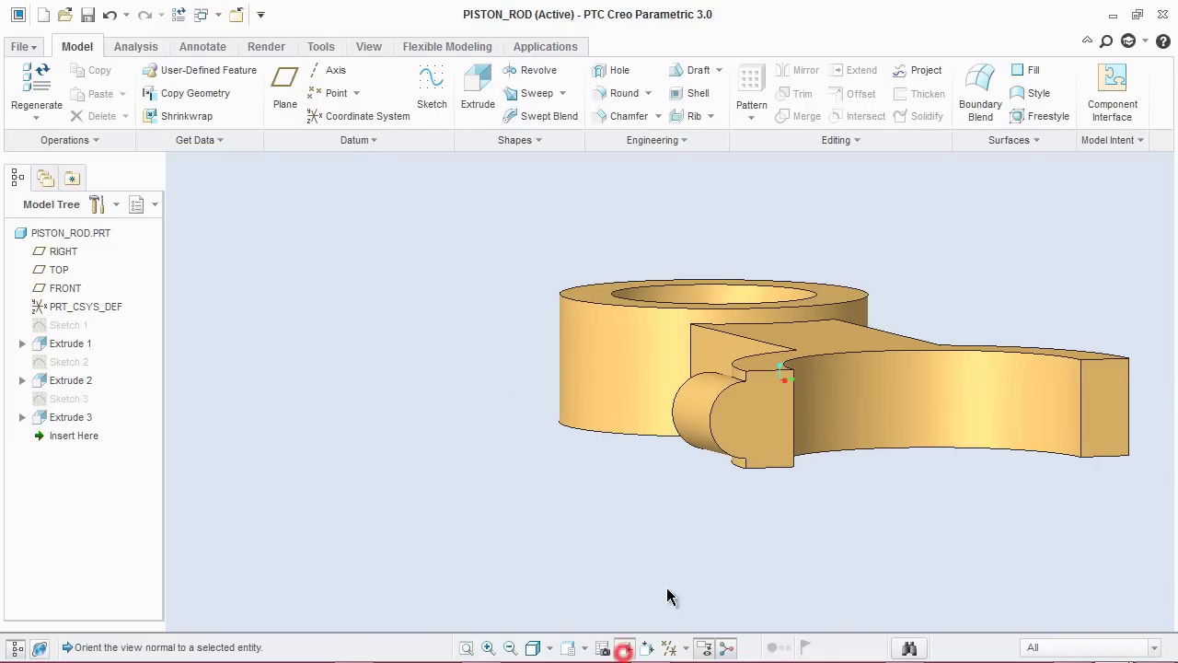
click(790, 402)
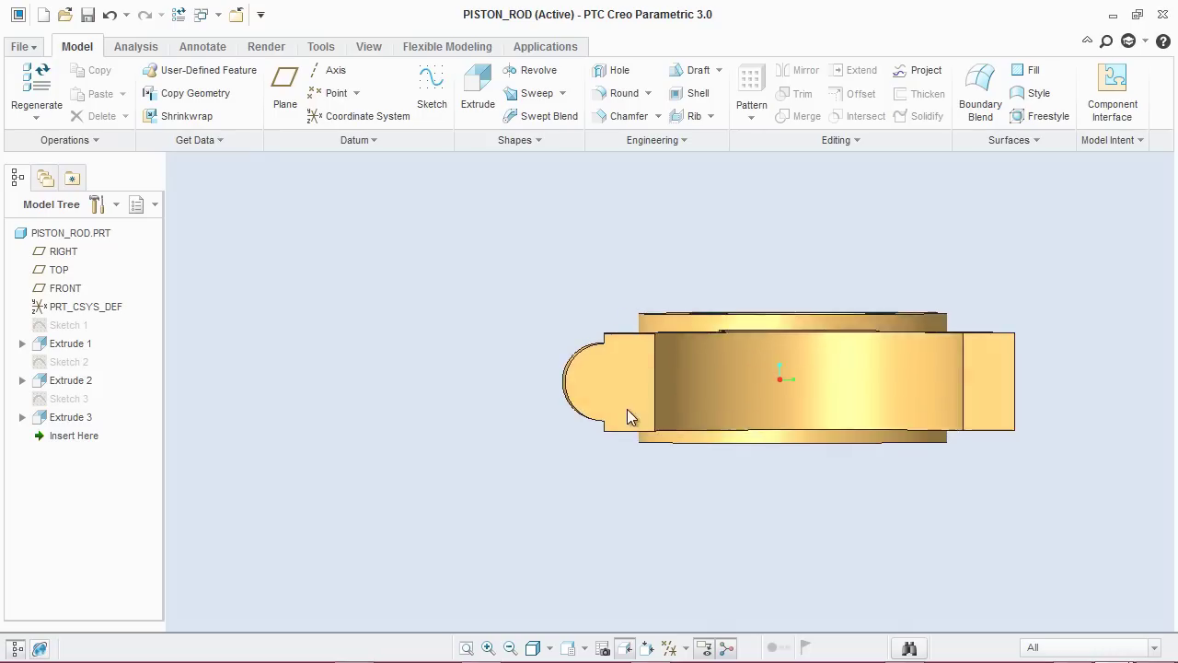
click(431, 85)
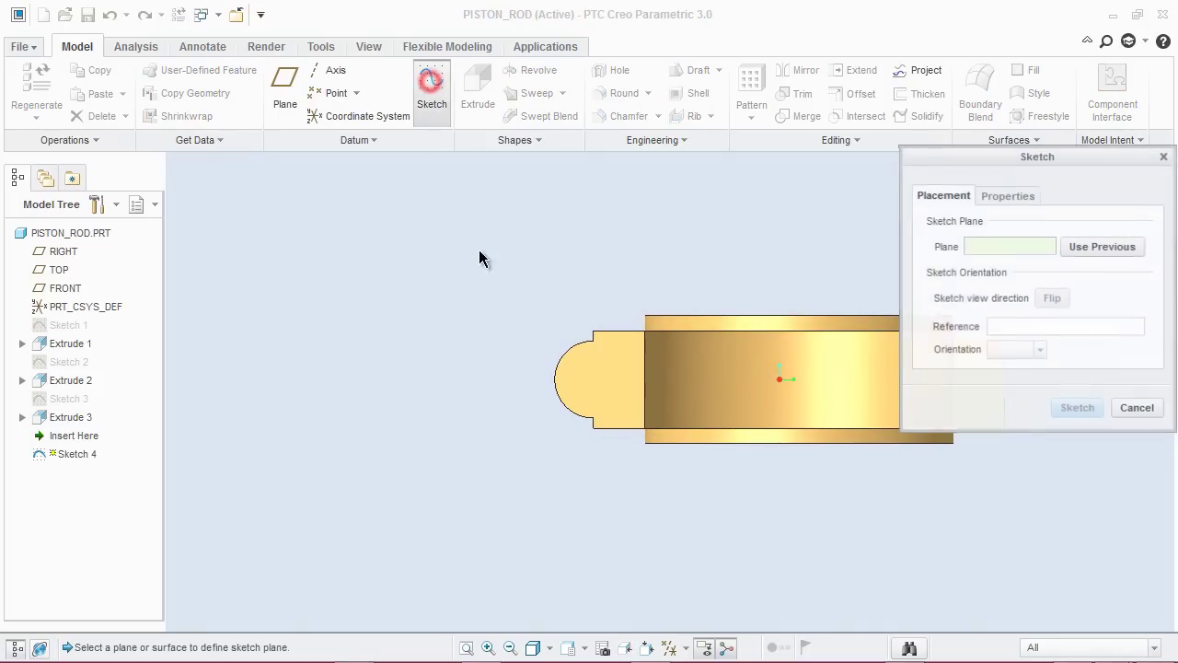
click(594, 362)
click(1068, 408)
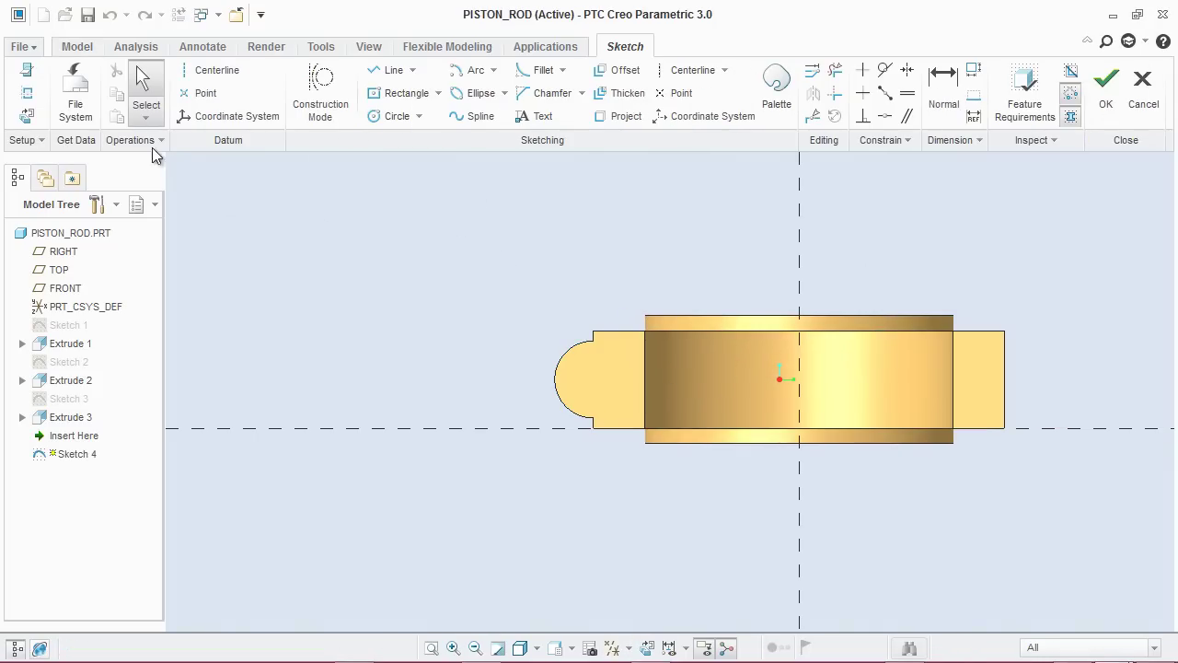
Add the boss's cylindrical surface as a sketch reference and draw a concentric circle about 10.54 in diameter at its centre.
click(26, 92)
click(556, 365)
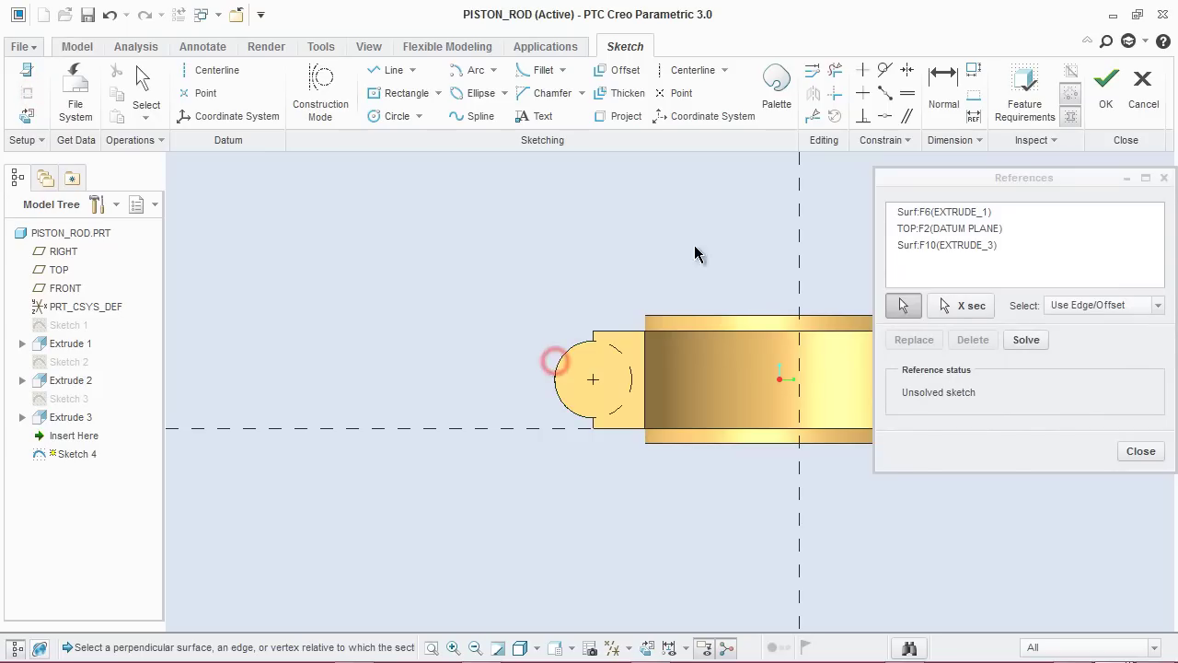
click(1140, 451)
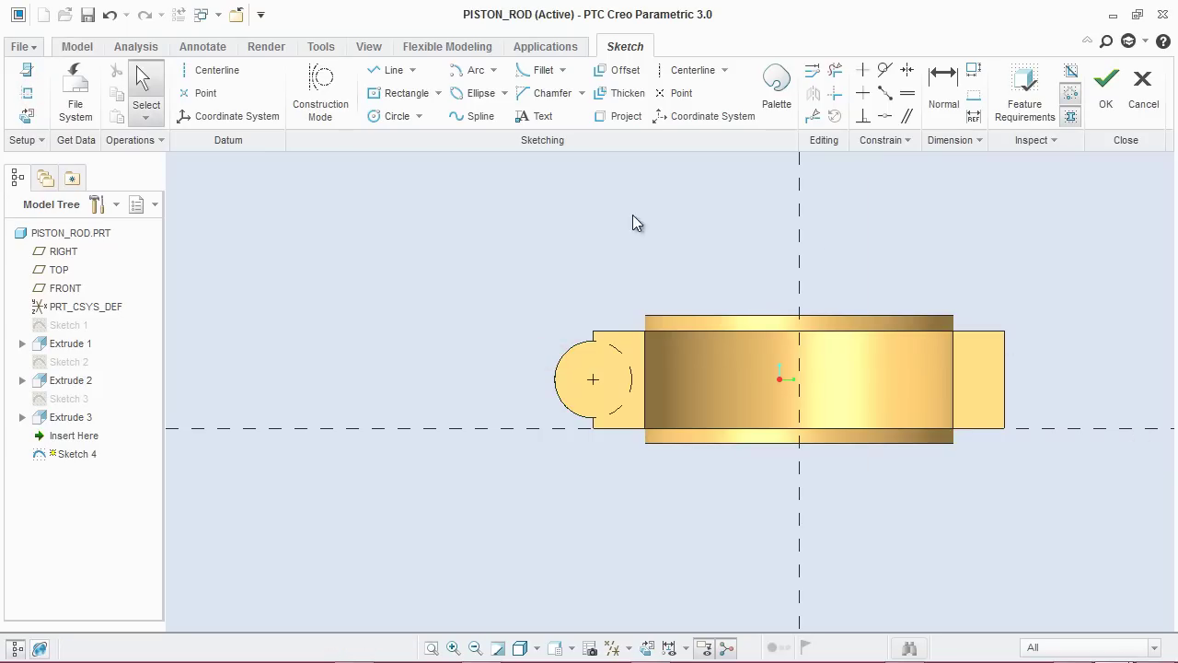
click(398, 116)
click(593, 378)
click(579, 363)
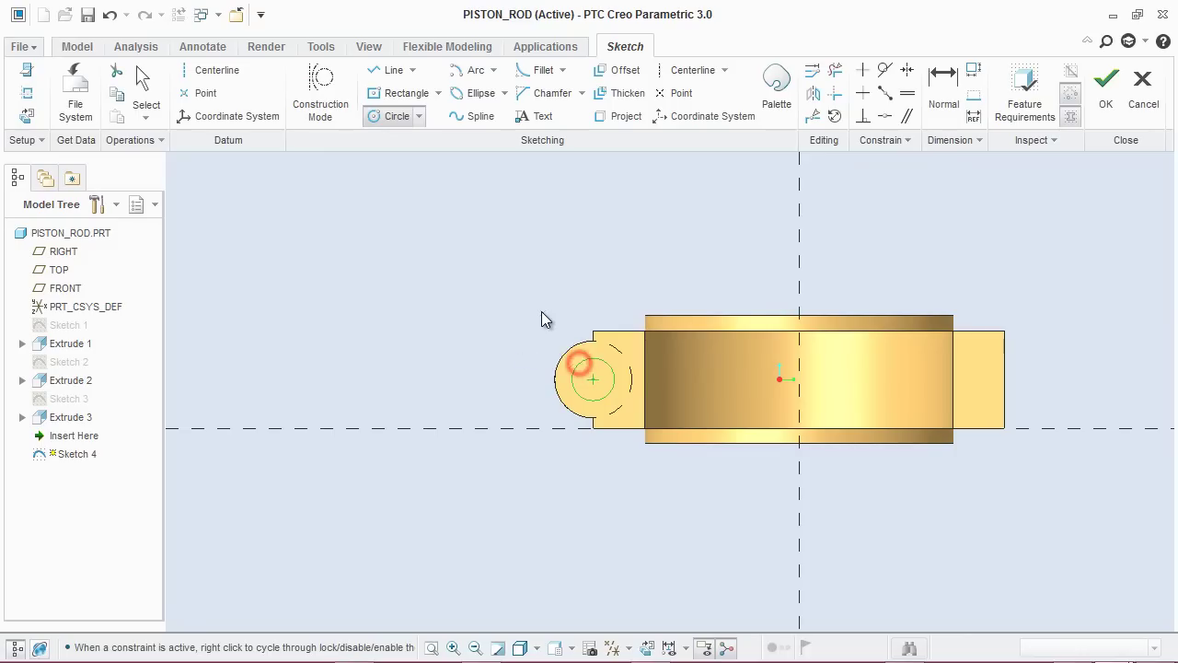
middle_click(542, 319)
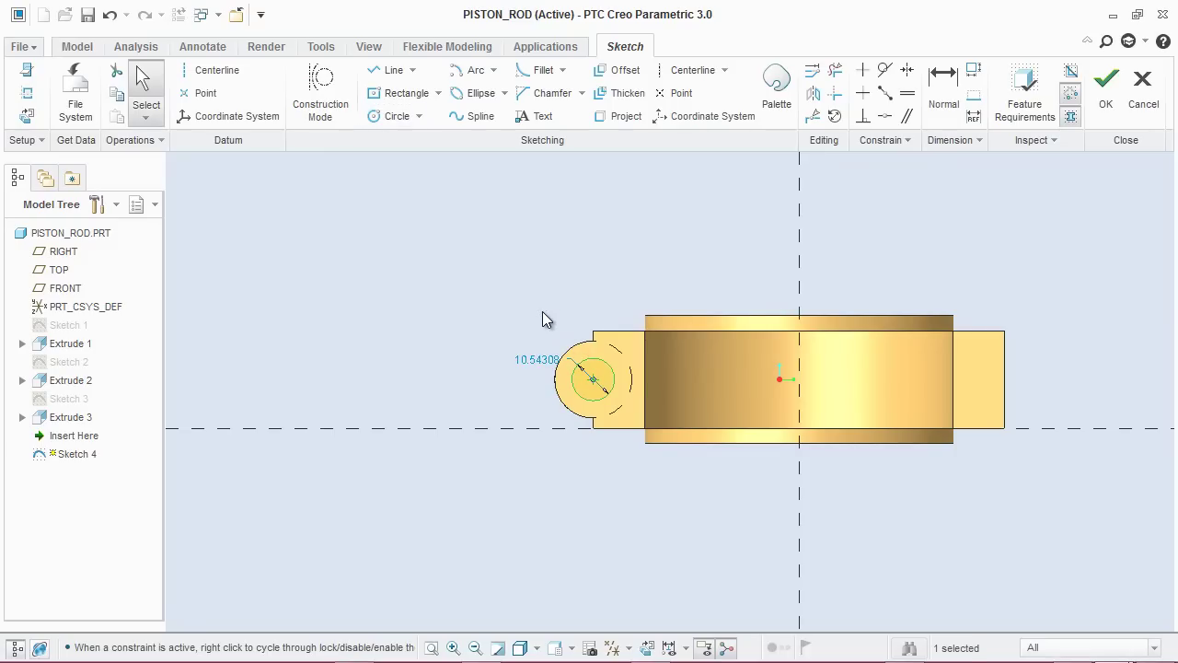
Set the small circle's diameter to 9.52 and finish the sketch.
click(540, 362)
double_click(539, 362)
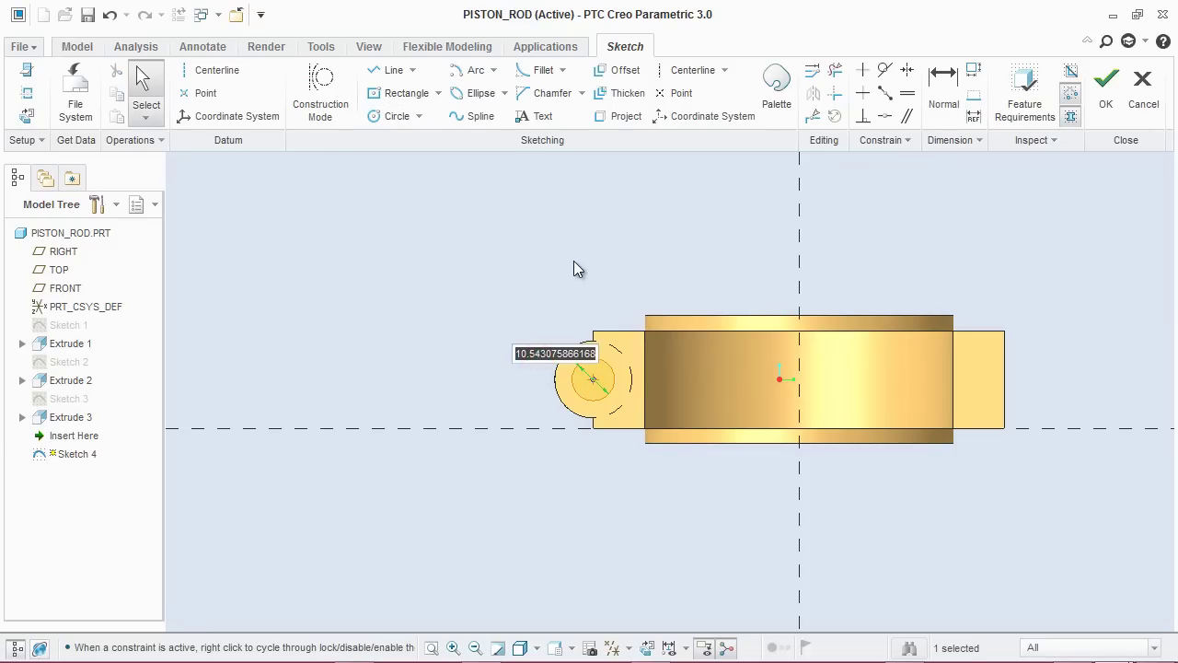
text(9.52)
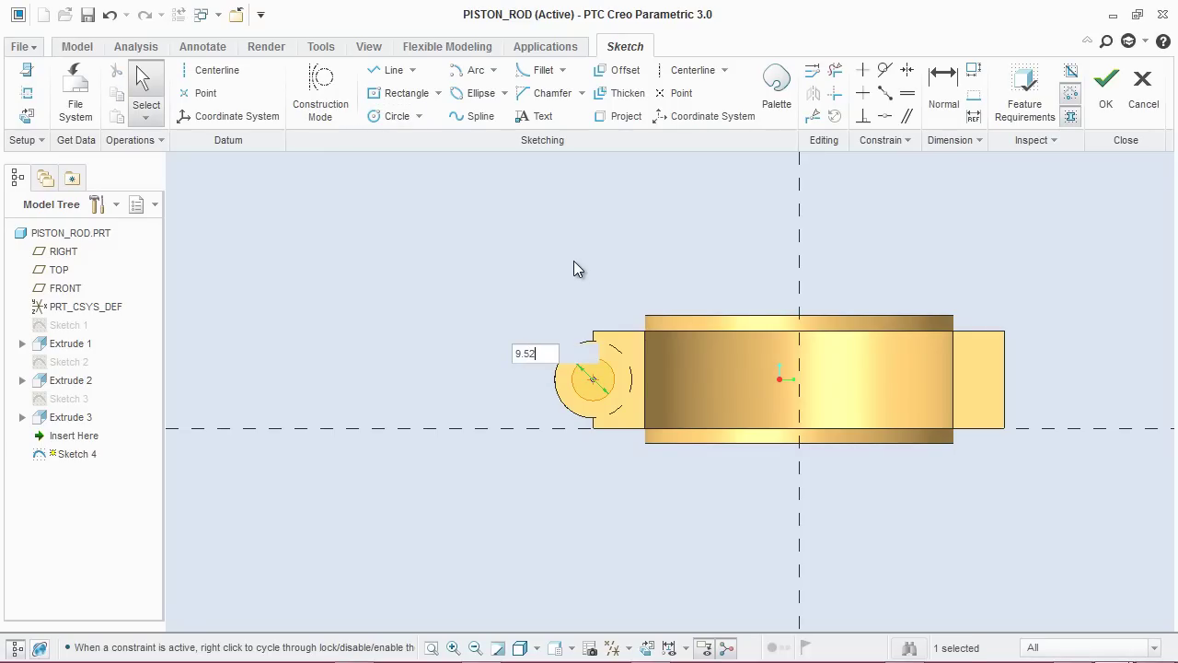
key(Return)
click(573, 262)
right_click(588, 217)
click(629, 484)
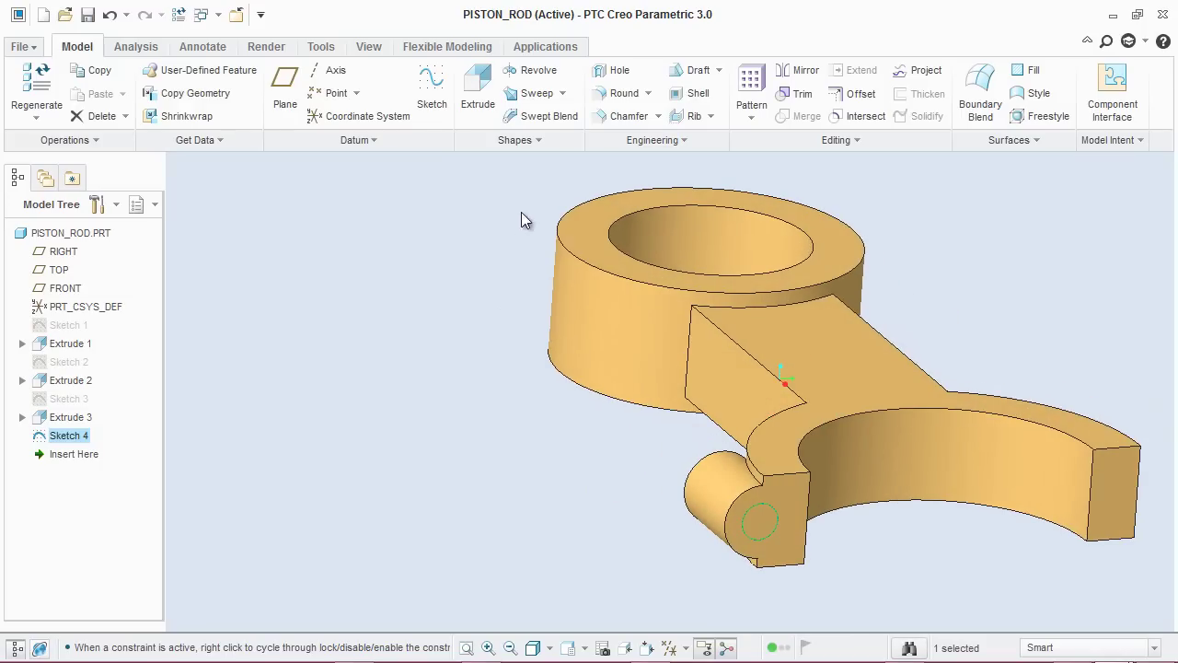
Extrude the small circle as a cut through the boss, with the direction flipped and the default depth of 55.70654 kept.
click(477, 85)
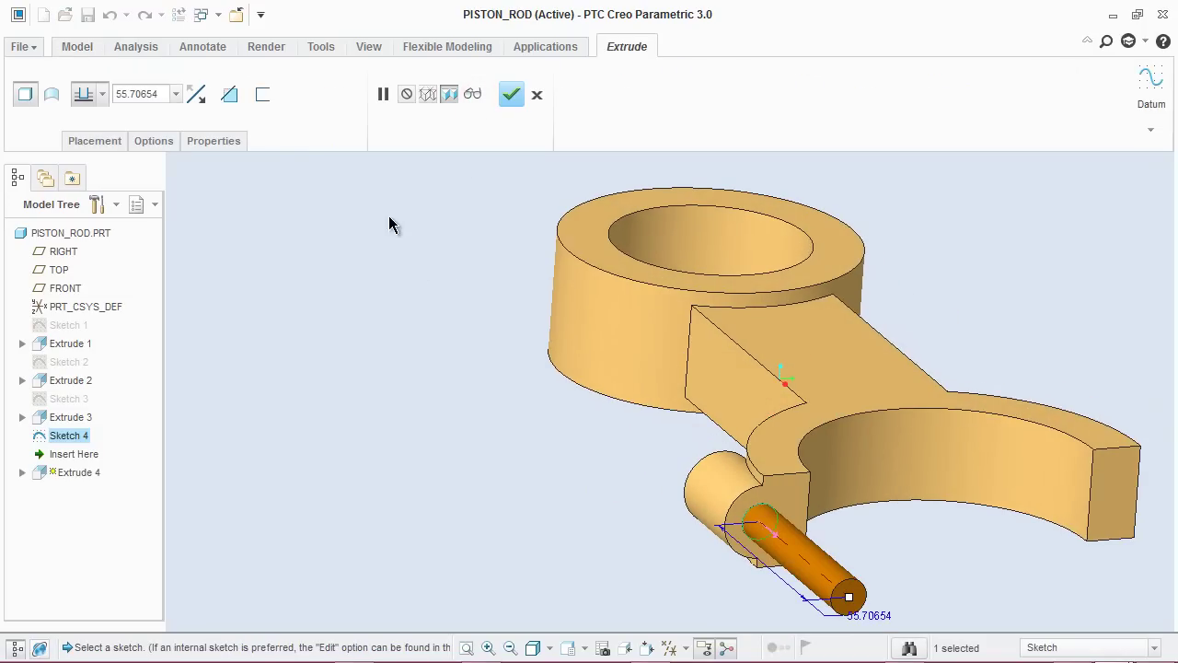
click(196, 95)
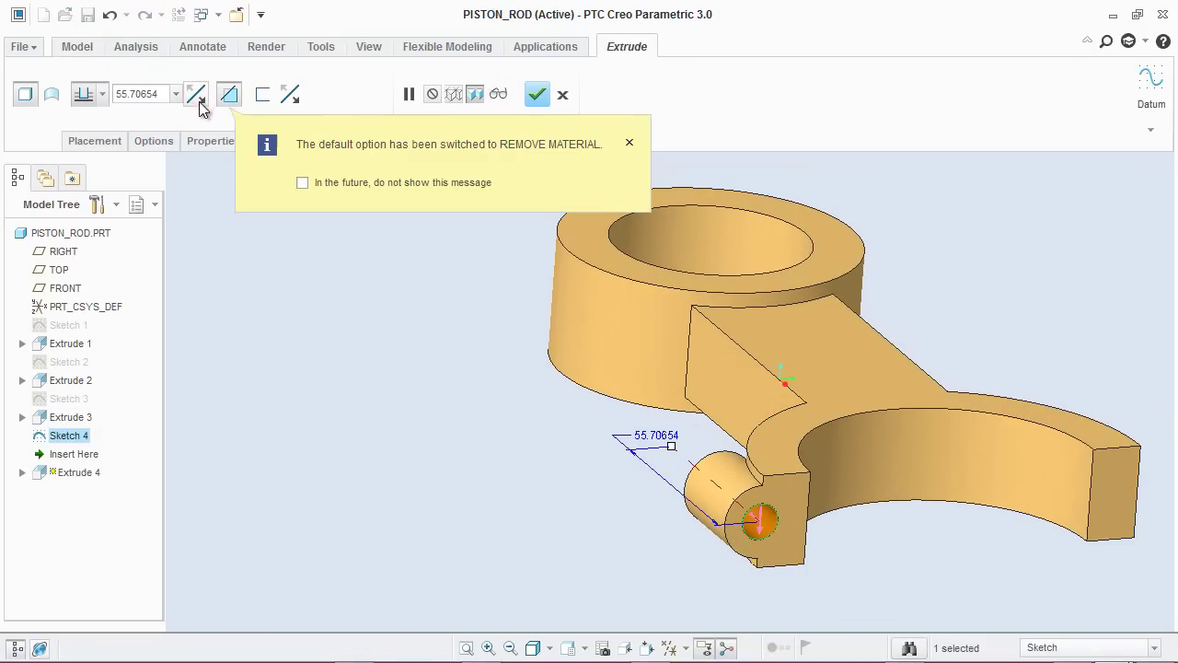
click(536, 95)
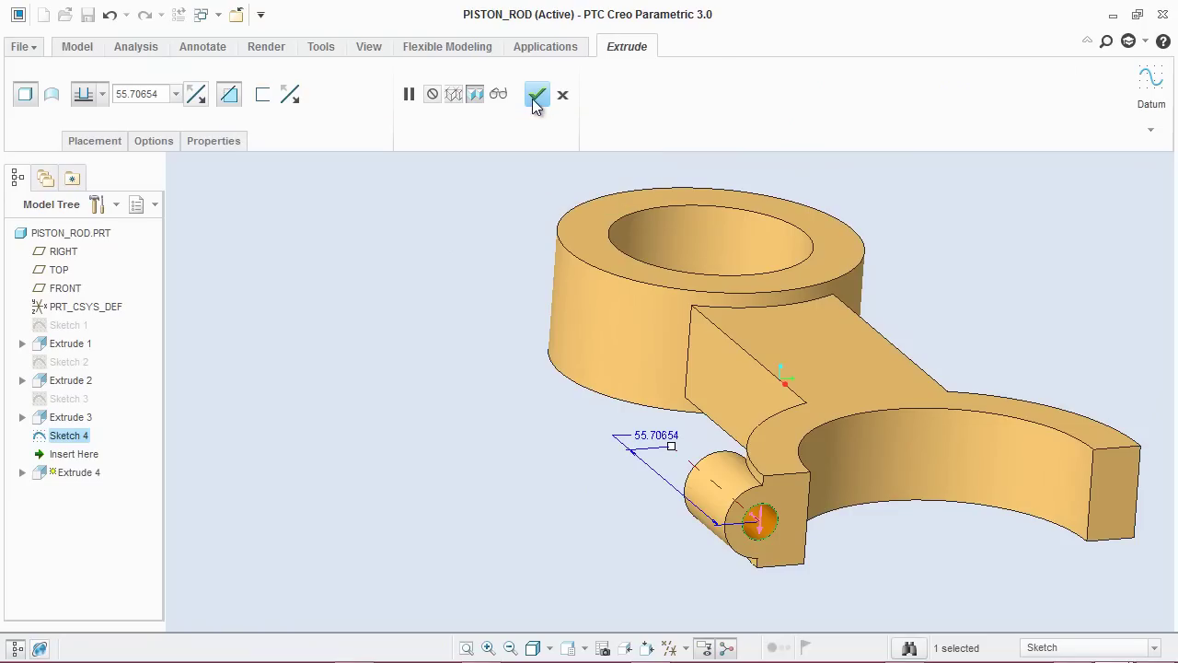
Mirror the boss extrusion and its hole cut about the TOP plane onto the other fork prong, with datum planes displayed.
scroll(394, 386, down, 2)
mouse_move(391, 389)
middle_down()
mouse_move(429, 389)
mouse_move(409, 416)
middle_up()
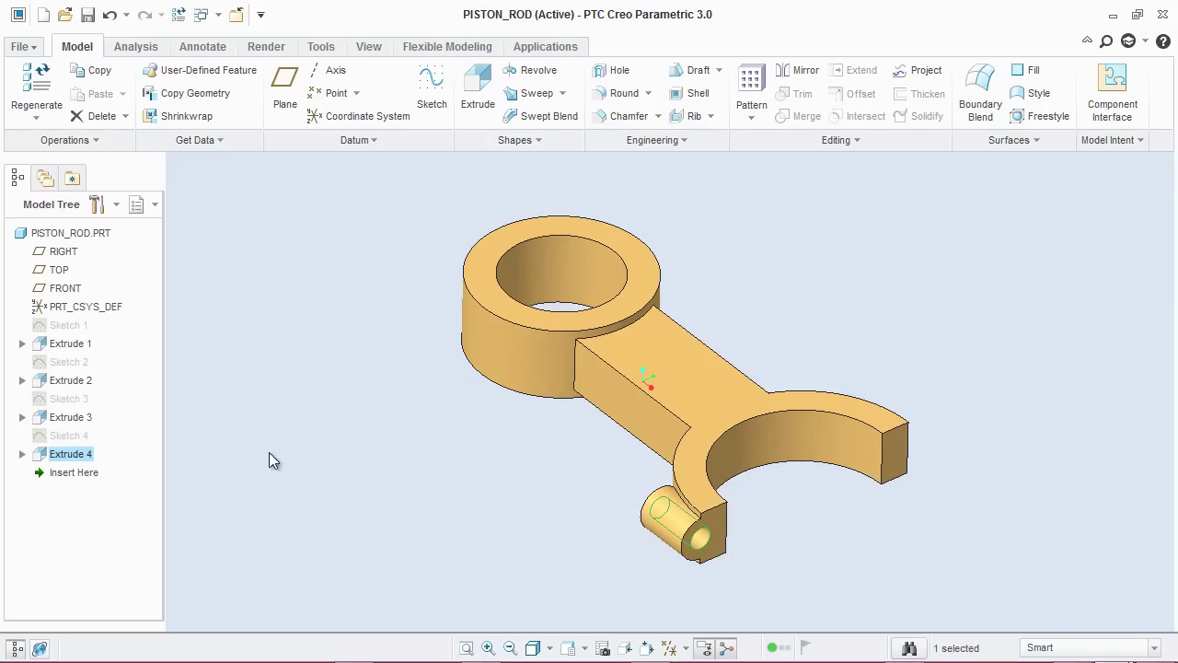
ctrl+click(83, 419)
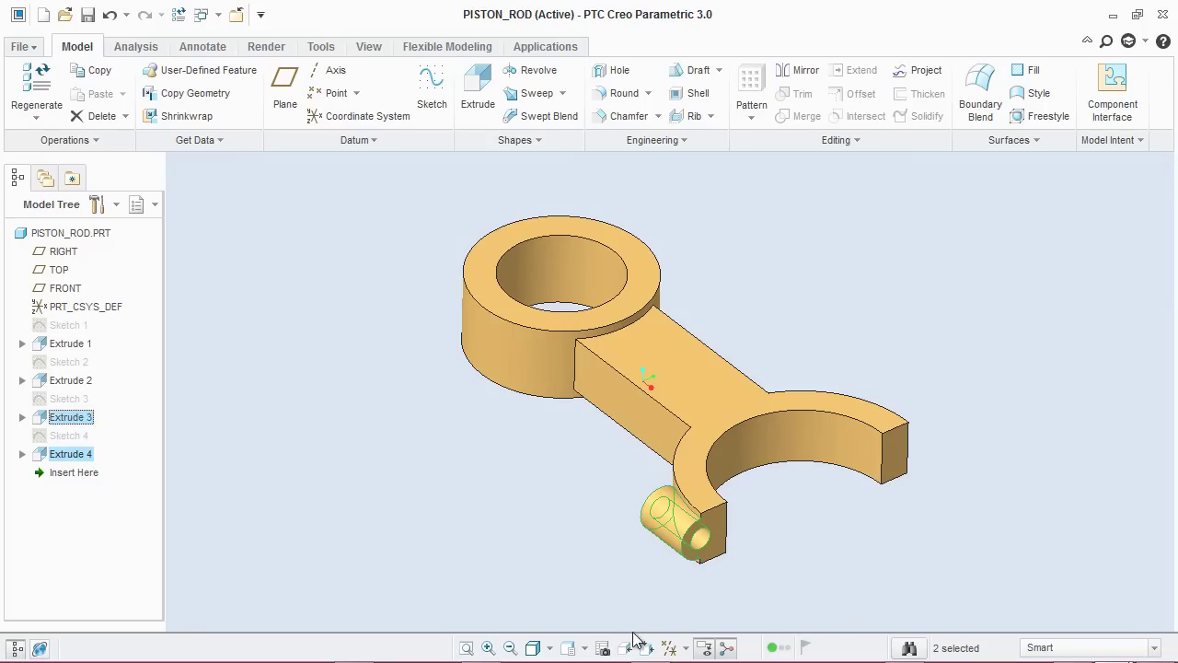
click(669, 650)
click(675, 626)
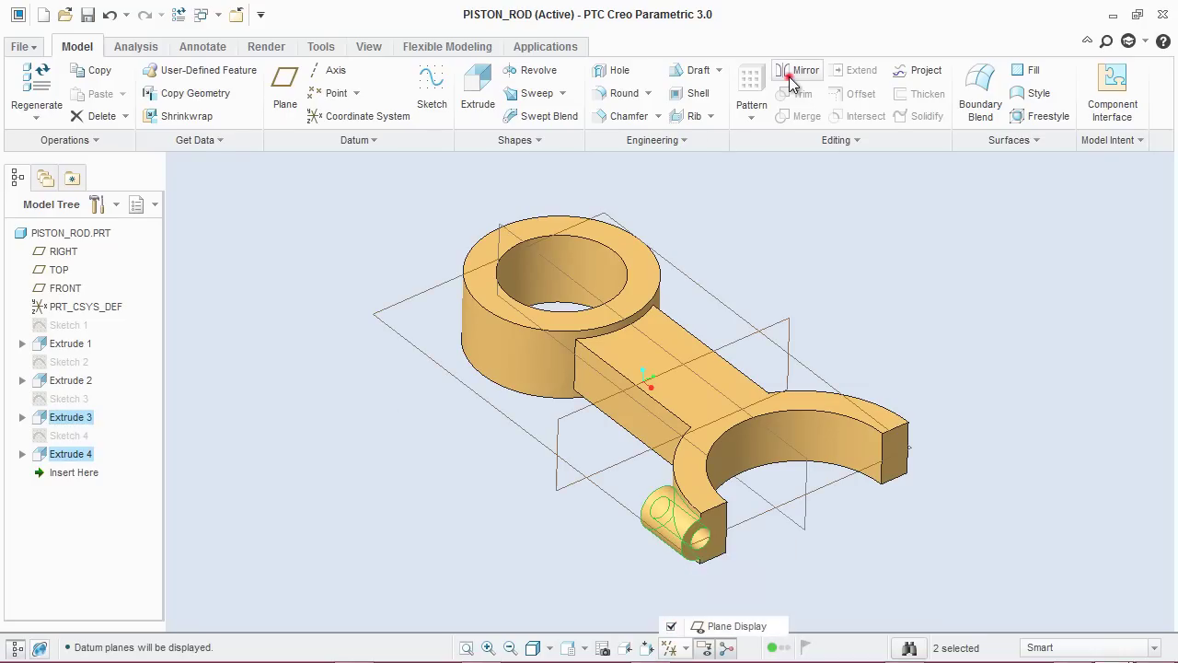
click(787, 81)
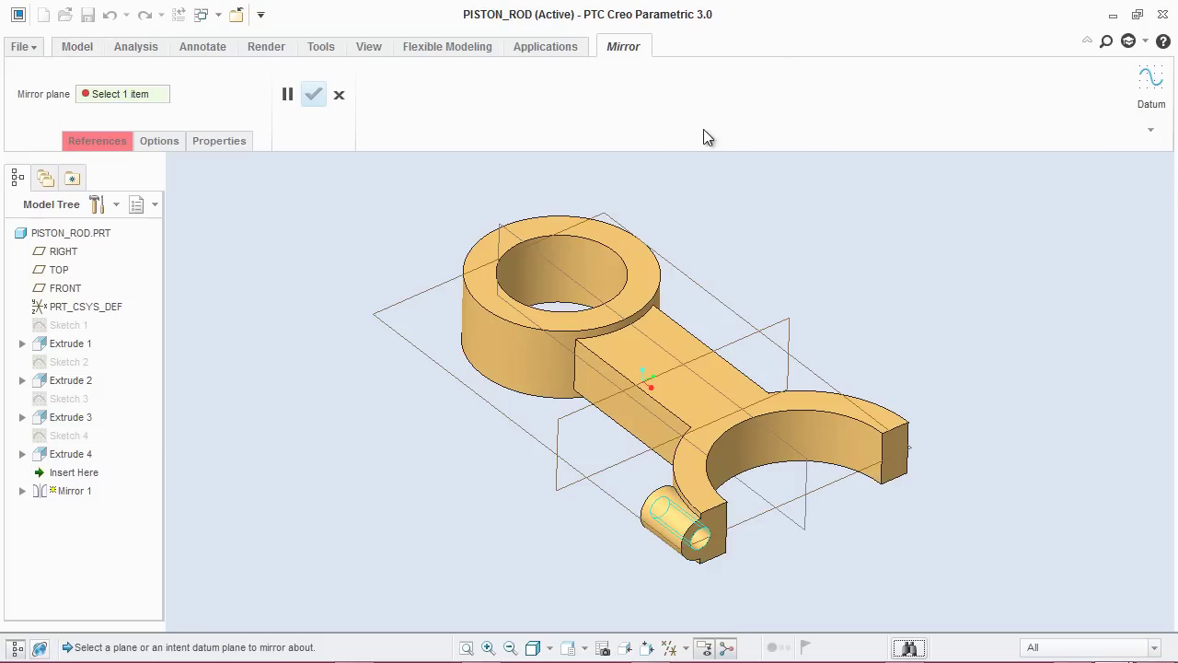
click(498, 230)
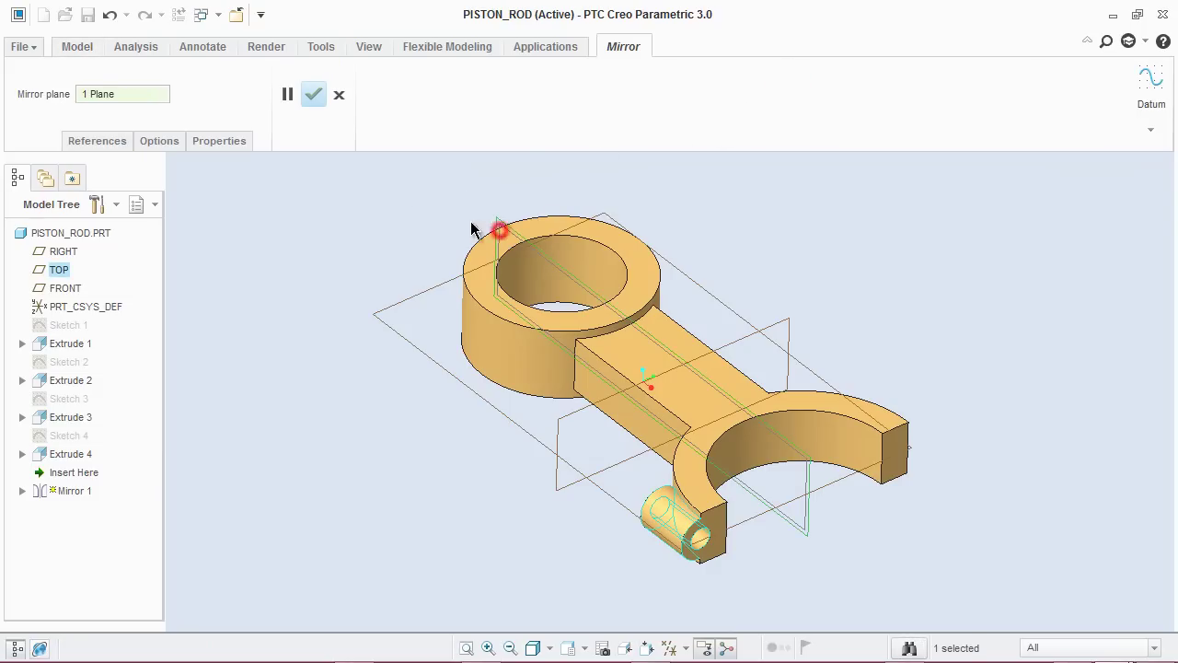
click(317, 102)
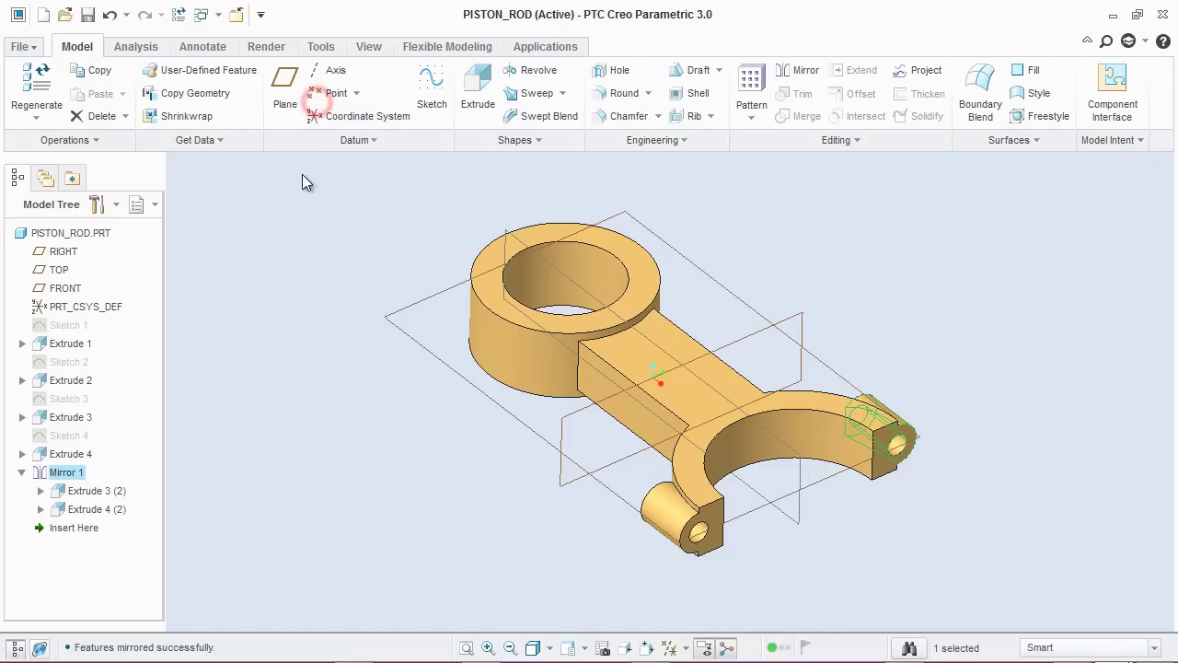
click(295, 226)
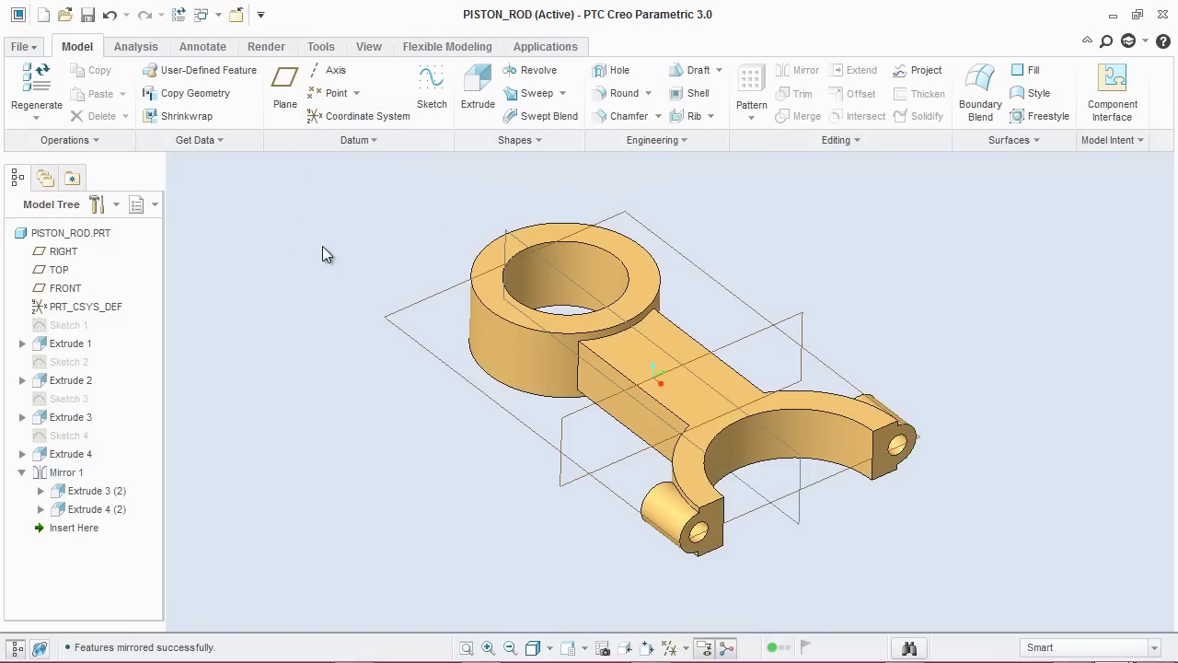
Hide the datum planes and save the part in its default orientation.
click(670, 647)
click(673, 626)
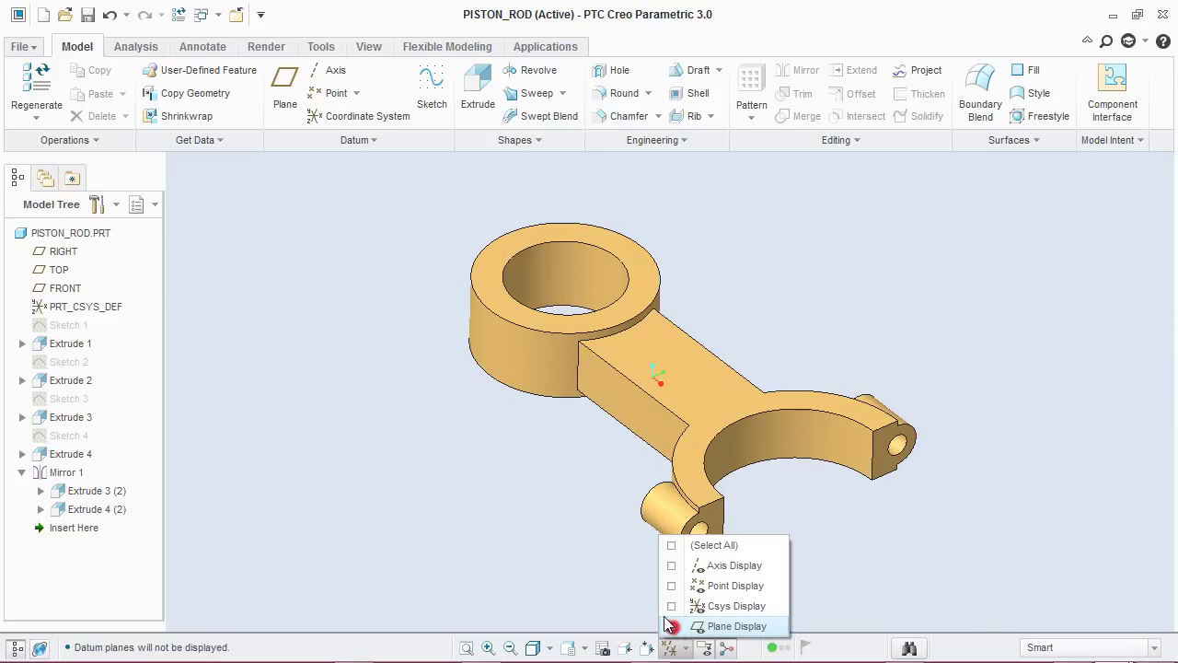
click(448, 513)
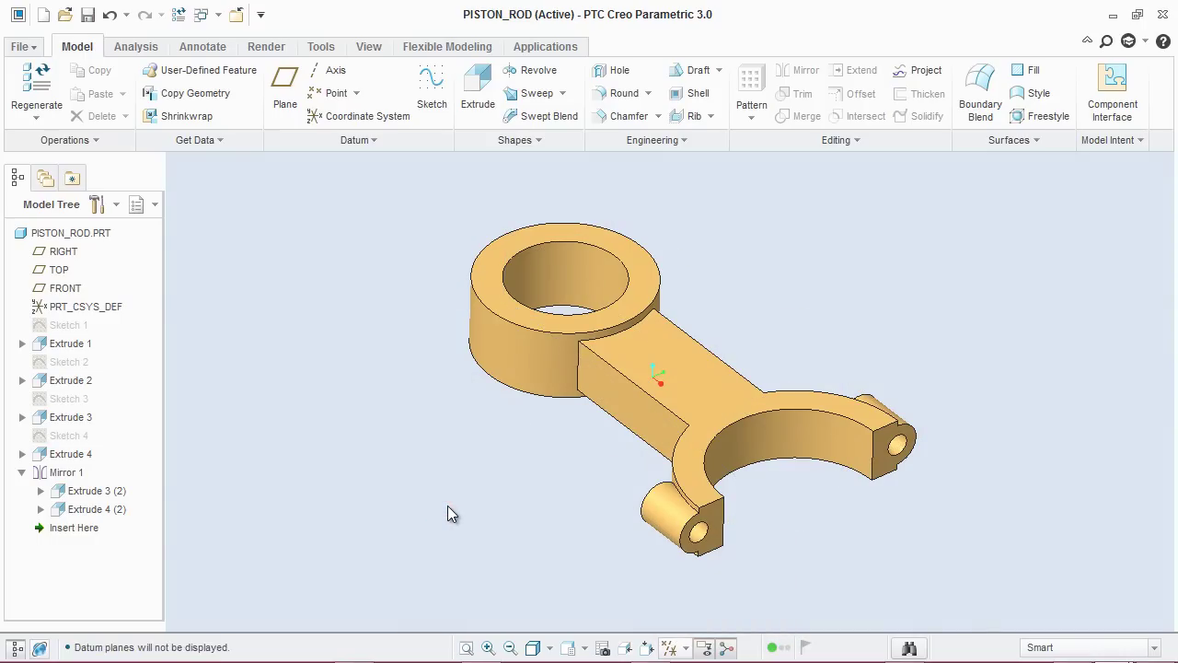
key(ctrl+d)
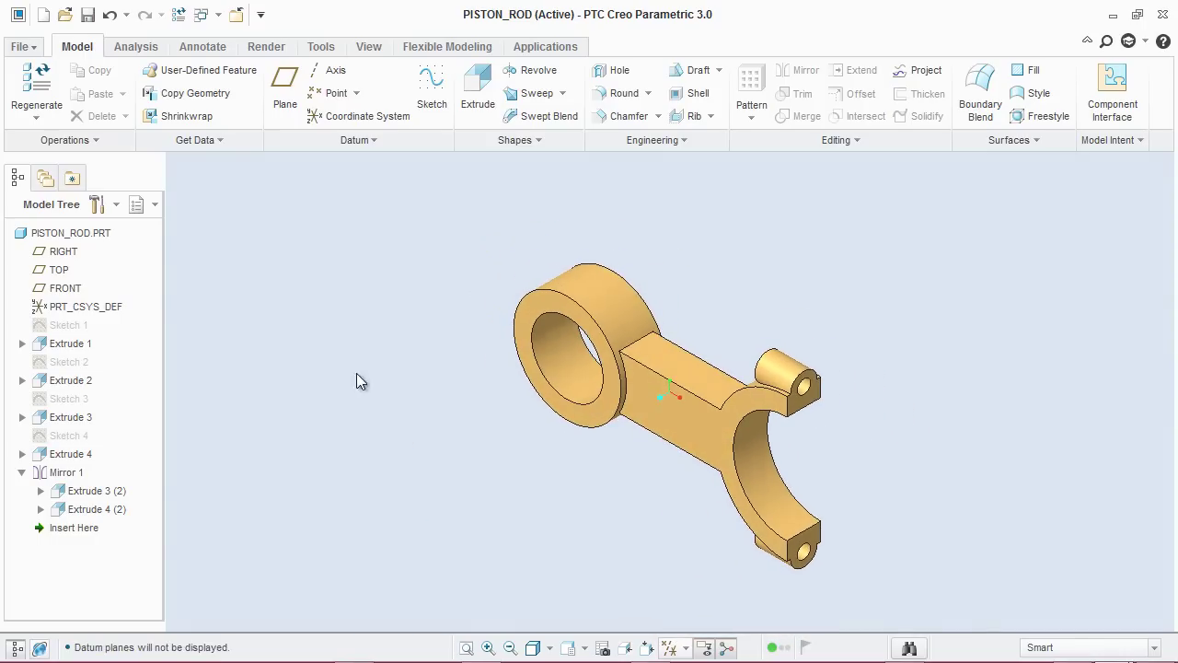
click(88, 15)
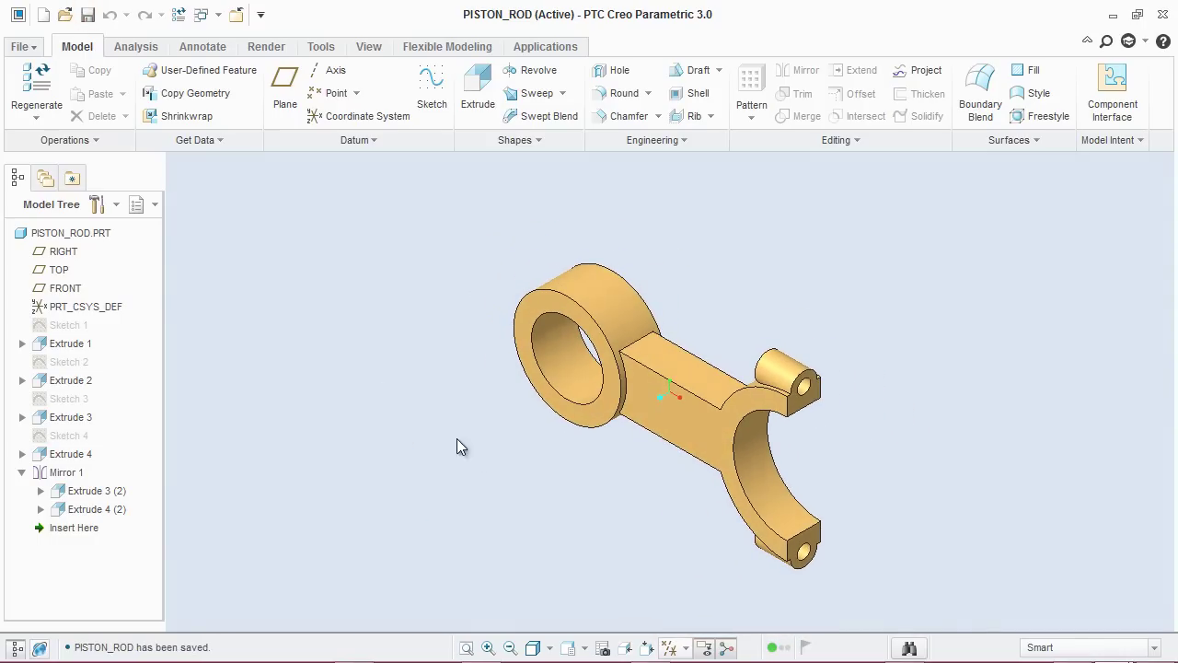
Start a new sketch on the flat face of the rod's arm and orient the view normal to it.
click(432, 85)
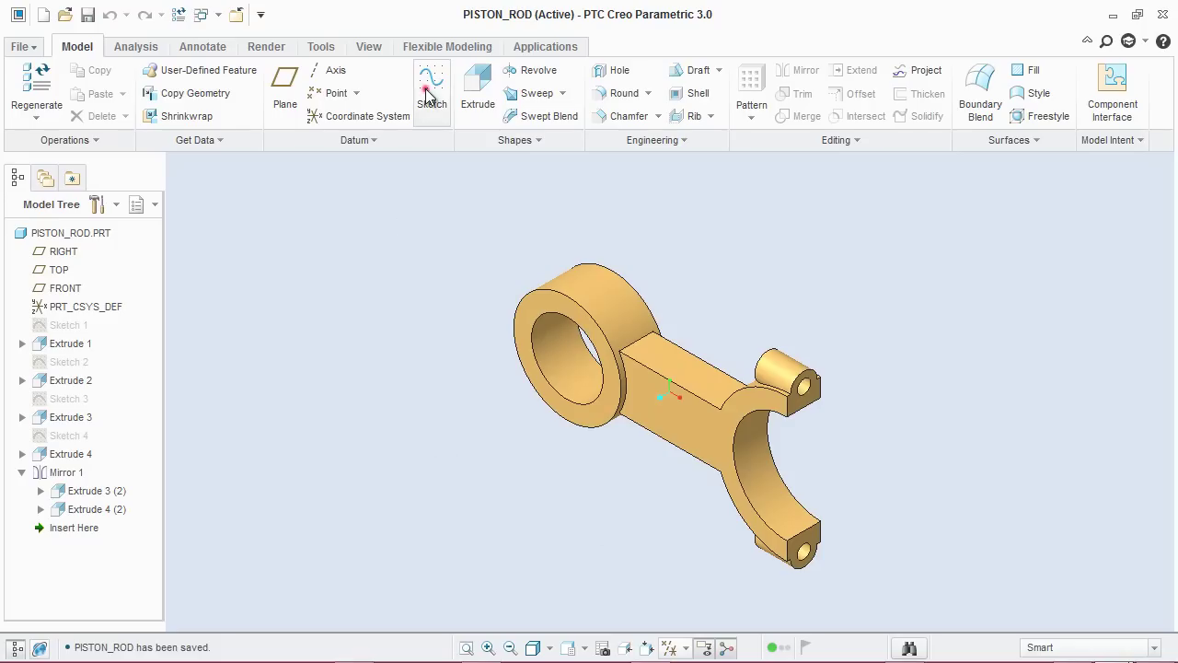
click(658, 427)
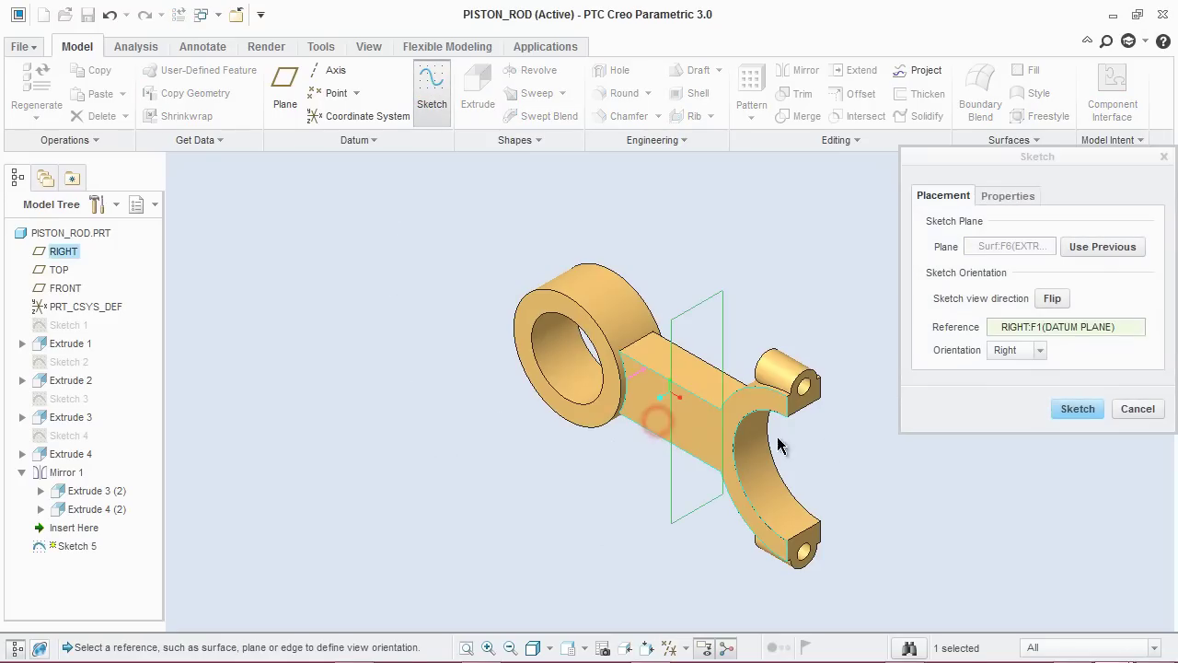
click(1079, 409)
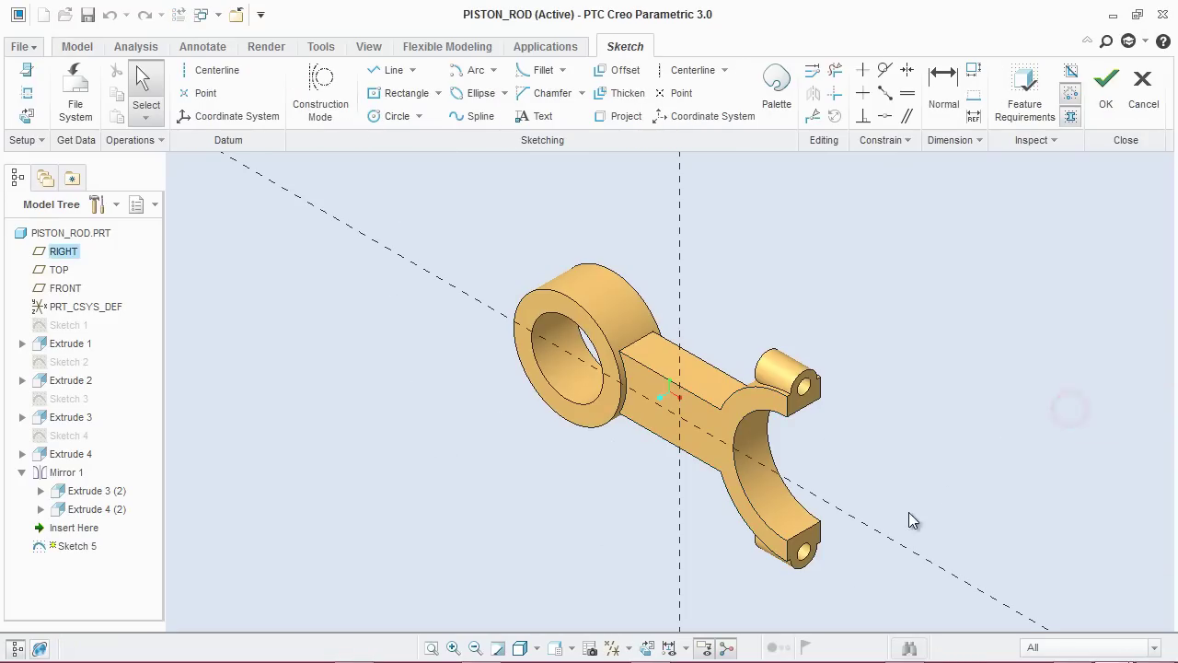
click(648, 648)
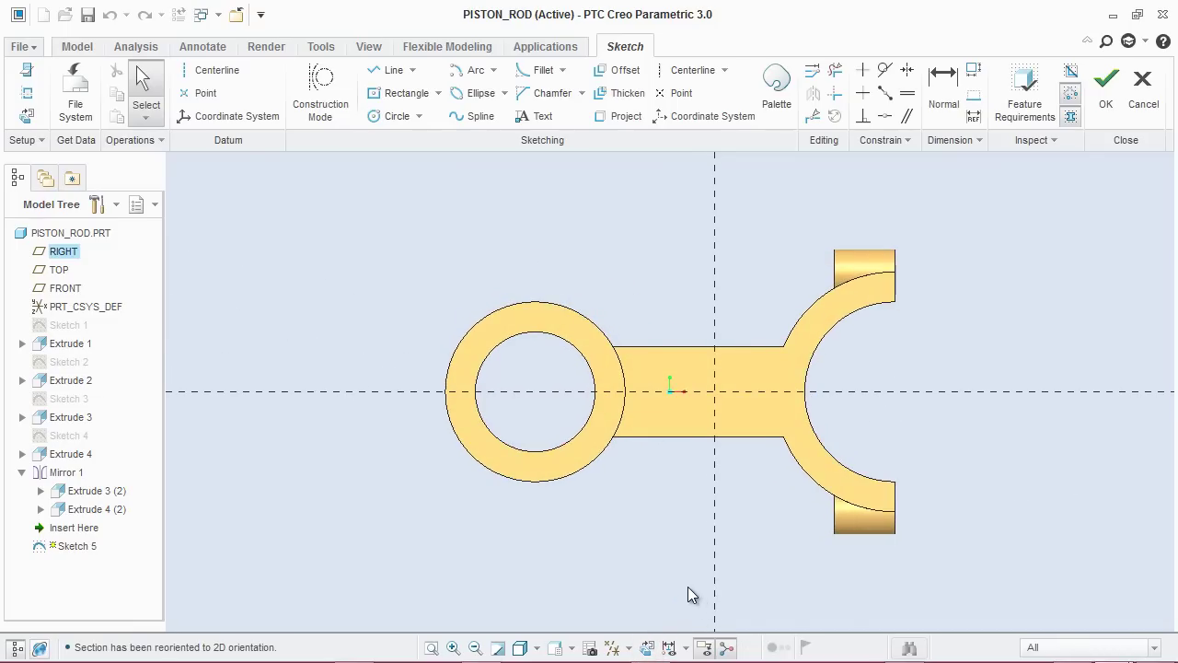
click(945, 482)
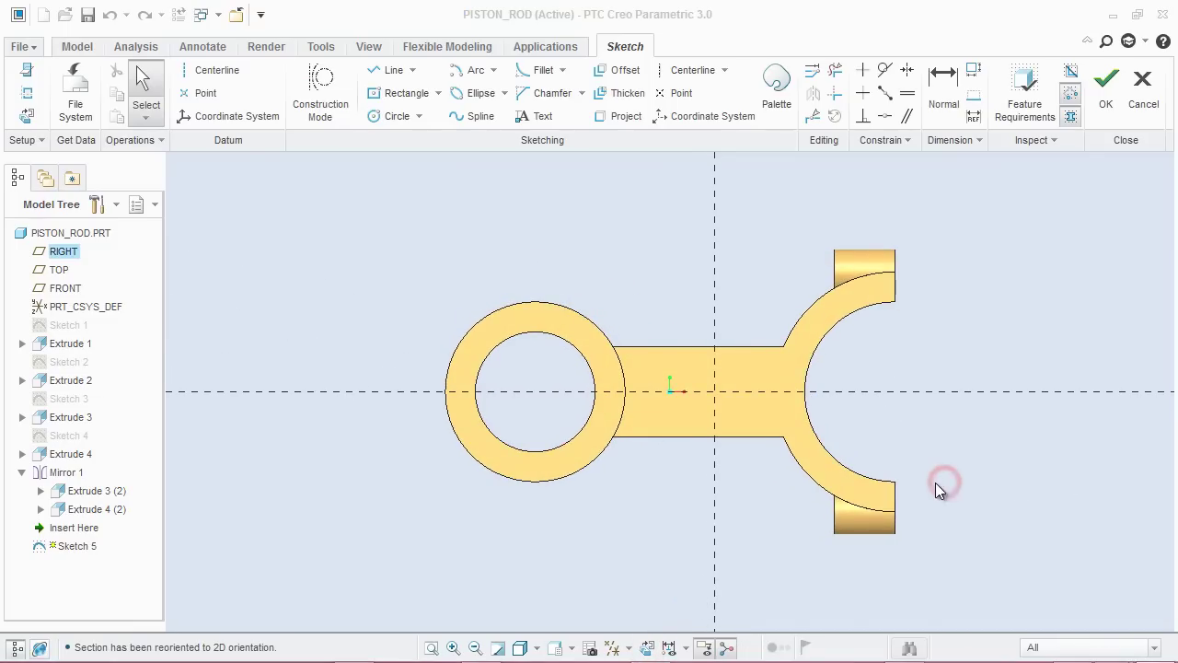
Add the ring's outer cylindrical surface and the fork's inner cylindrical surface as sketch references.
click(27, 93)
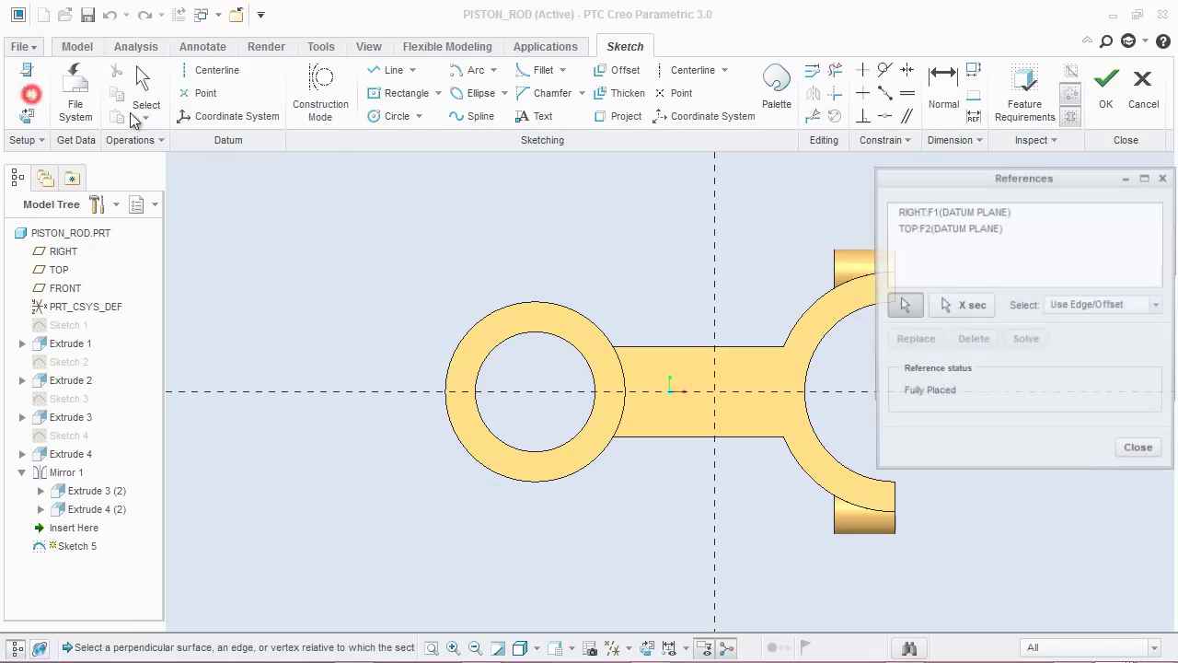
click(606, 334)
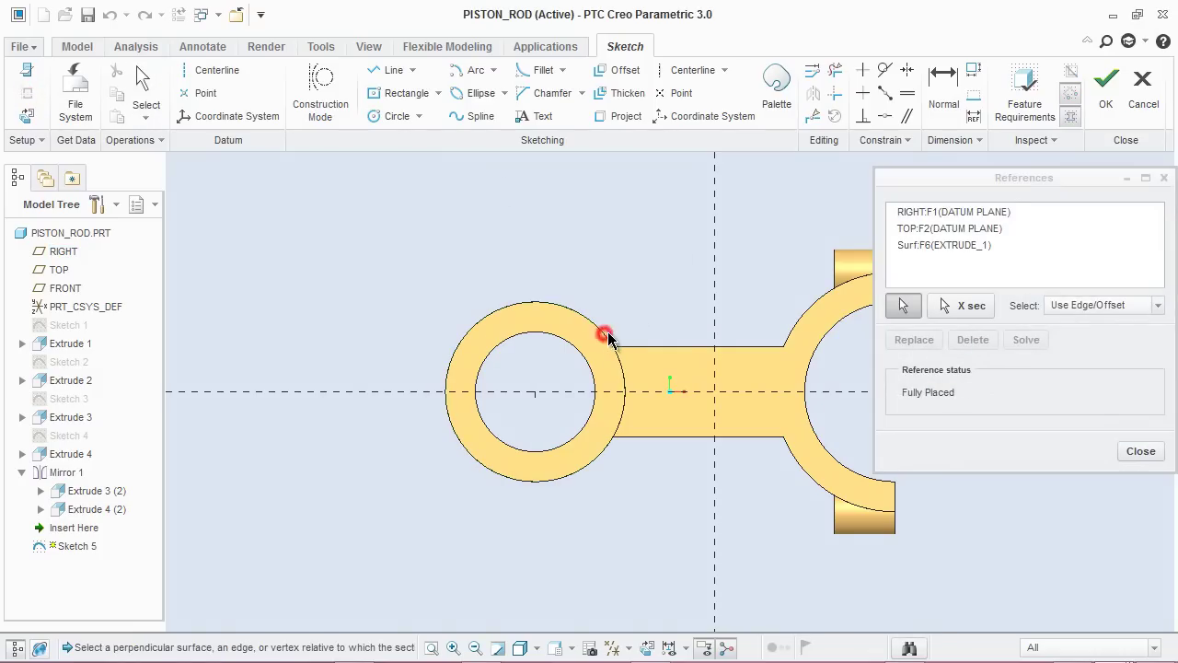
click(833, 341)
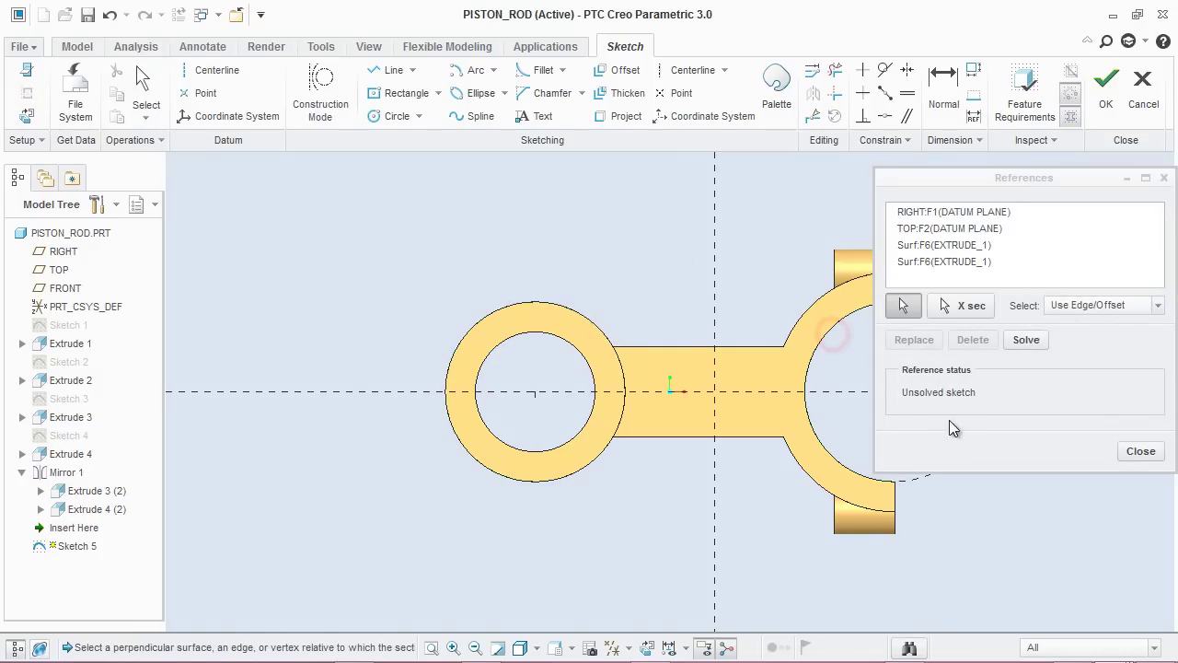
click(1138, 454)
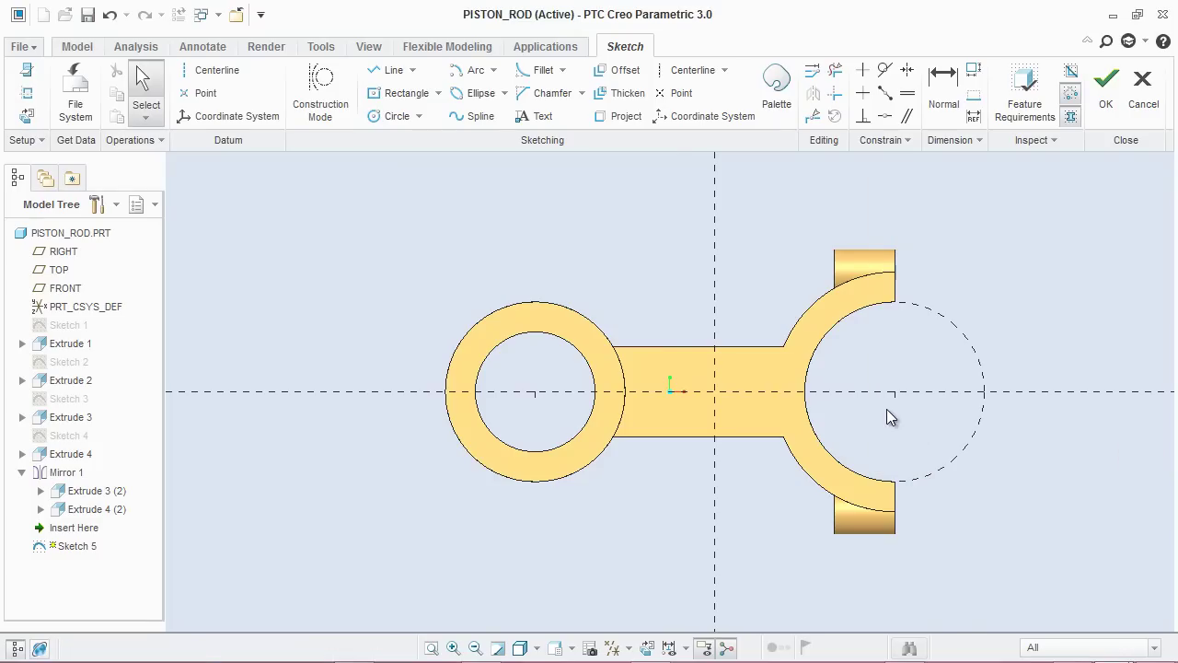
Place a datum point where the fork's inner arc meets the horizontal reference line.
scroll(887, 409, up, 1)
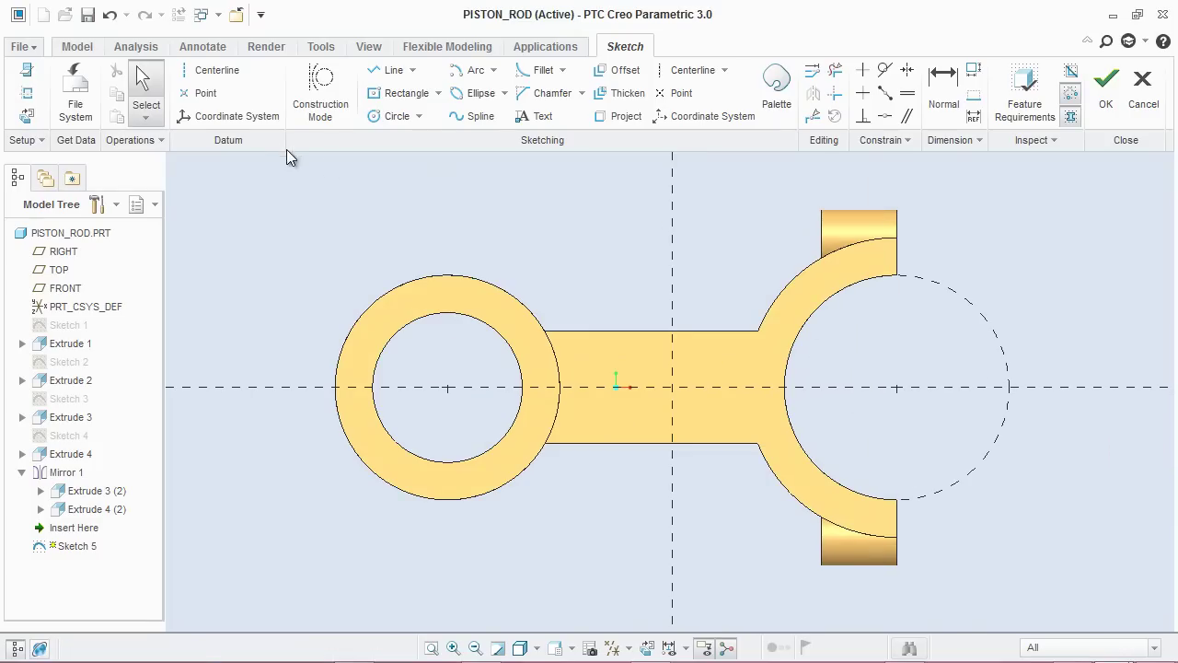
click(197, 93)
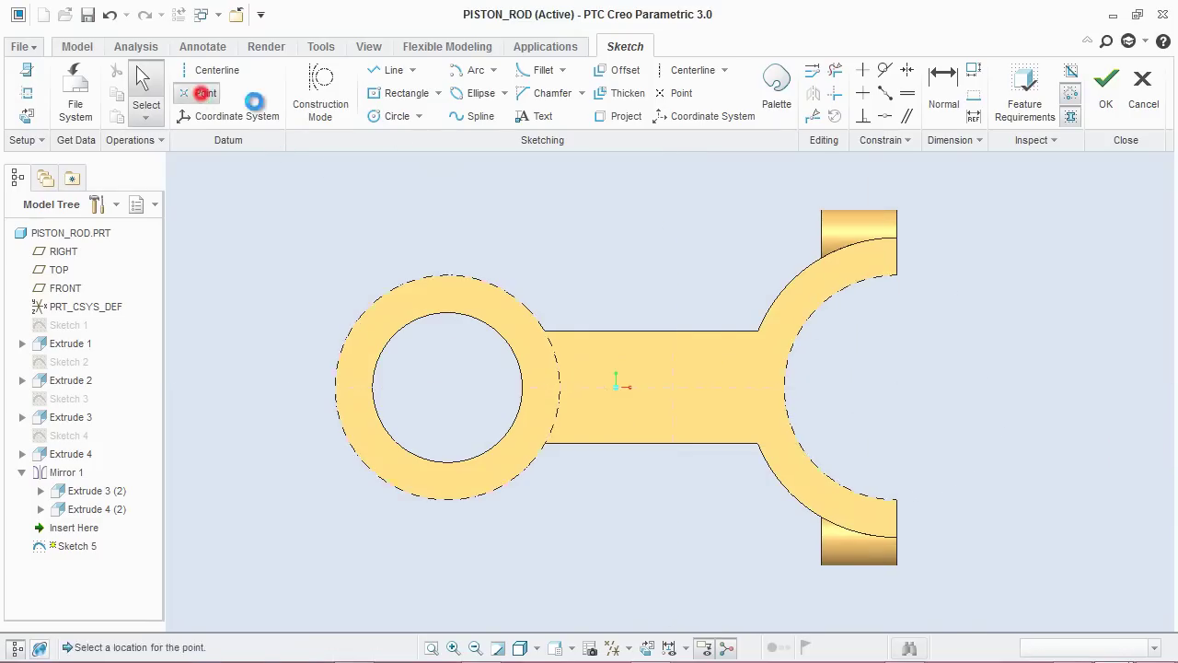
click(784, 390)
middle_click(617, 260)
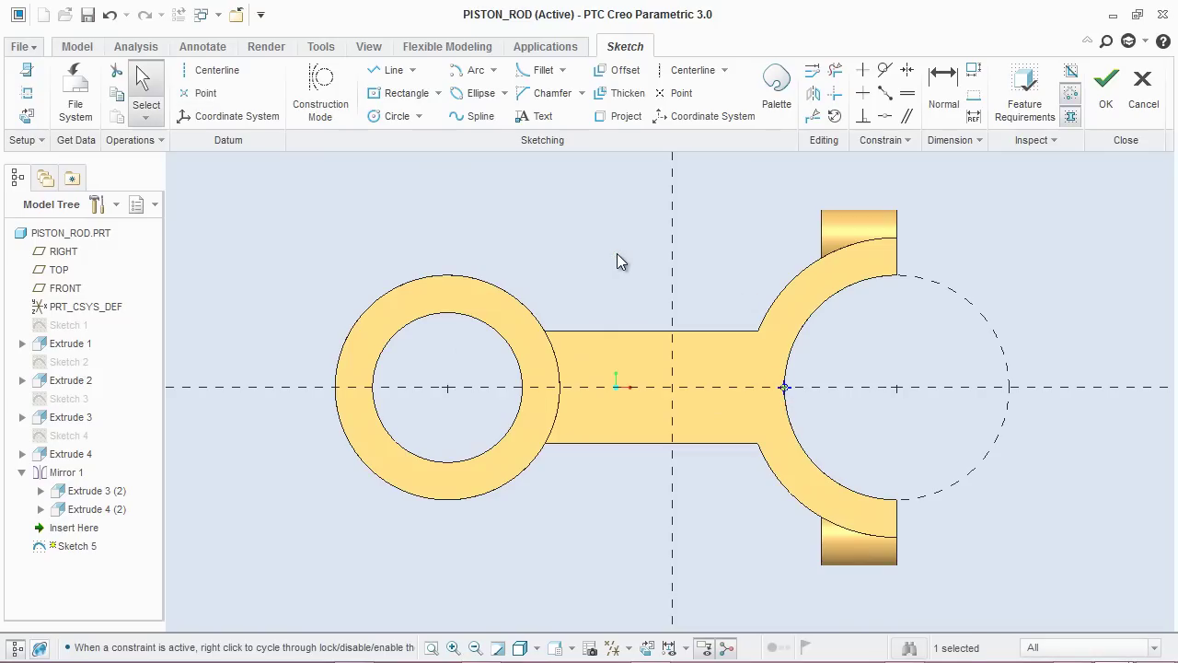
Draw a center rectangle about 60.57 by 24.04 on the arm's horizontal axis, with one corner on the ring's outer circle.
click(400, 93)
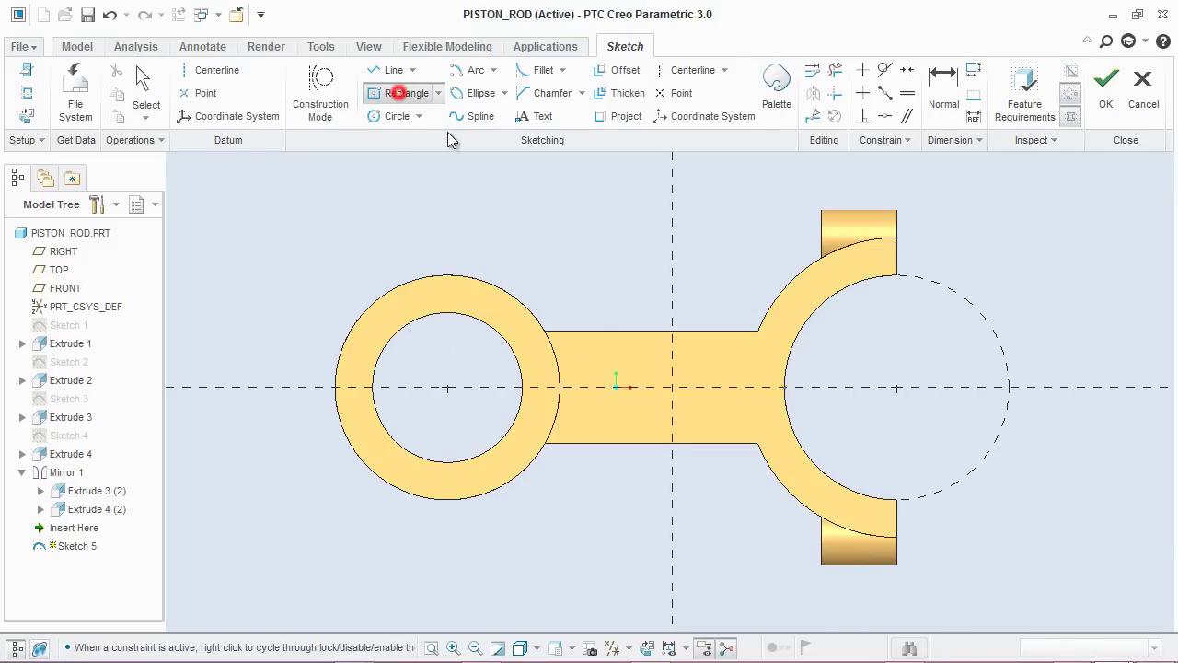
click(644, 385)
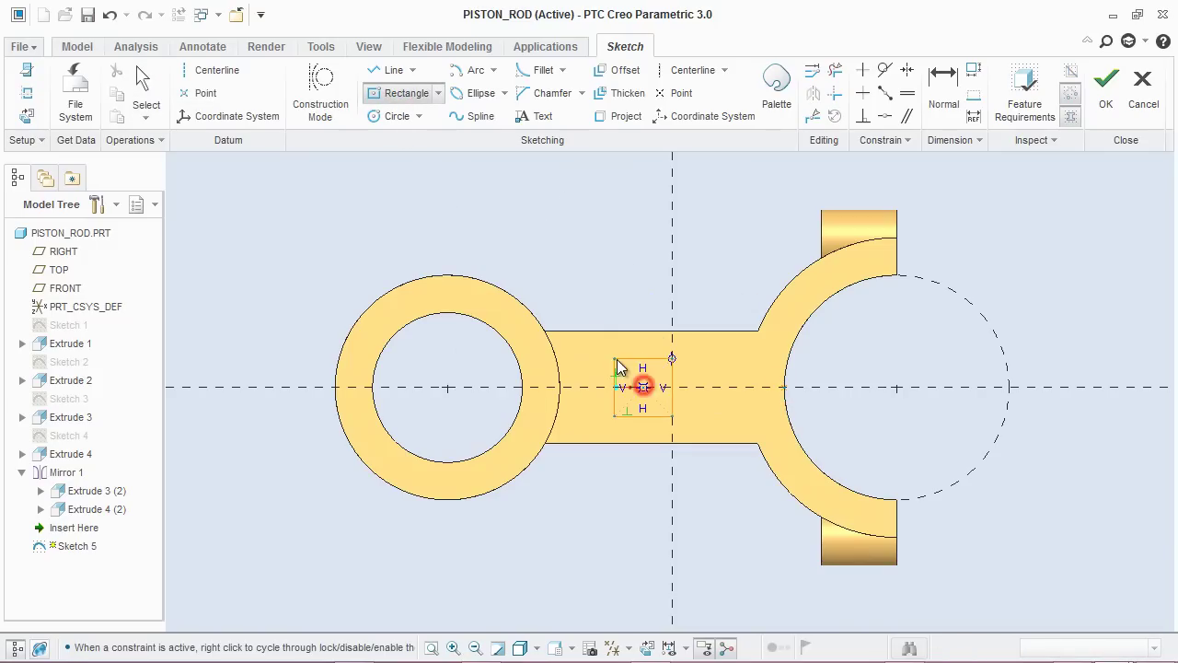
click(555, 351)
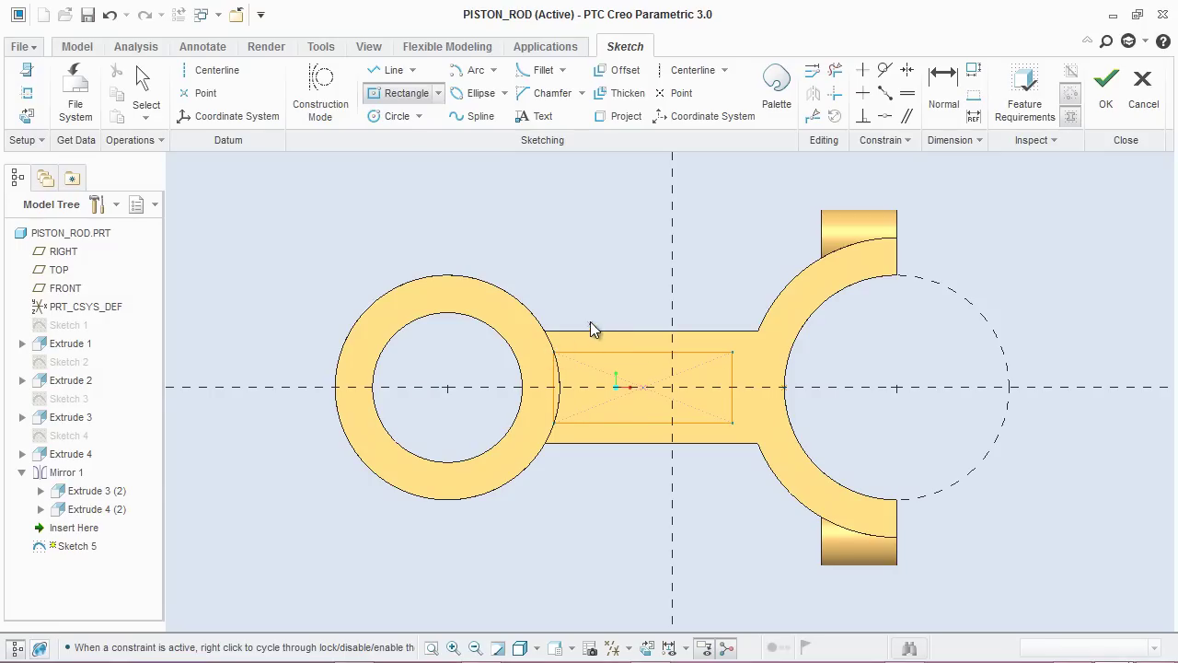
middle_click(584, 265)
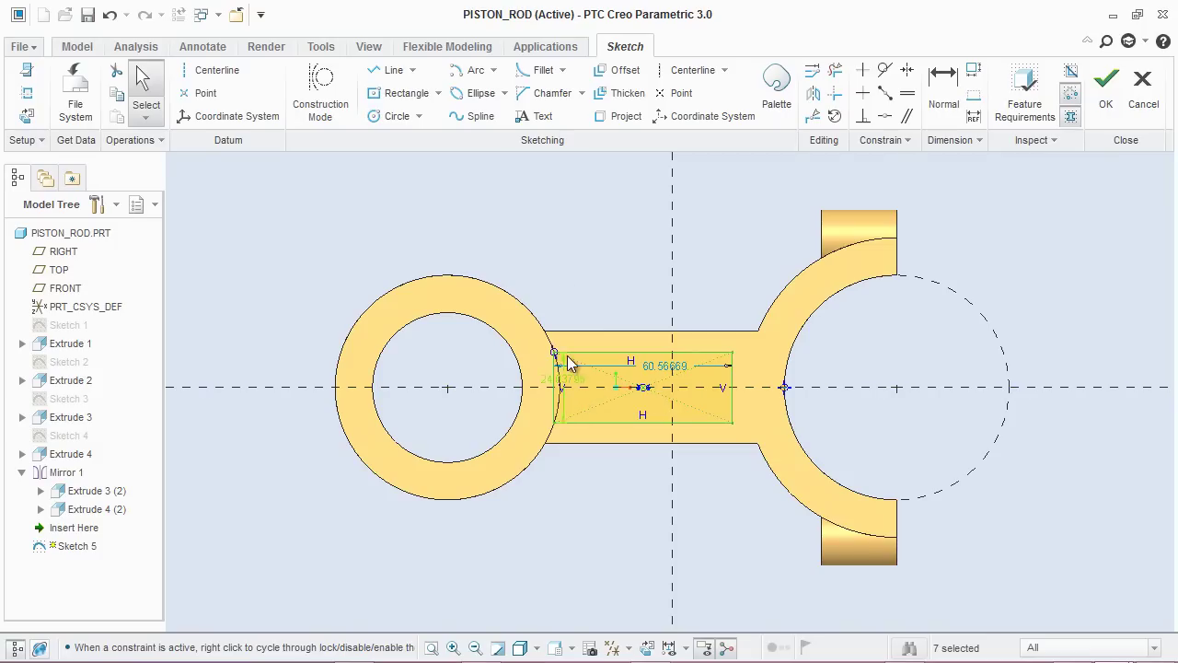
Dimension the gap between the arm's upper edge and the rectangle's upper side as 7.62.
click(943, 82)
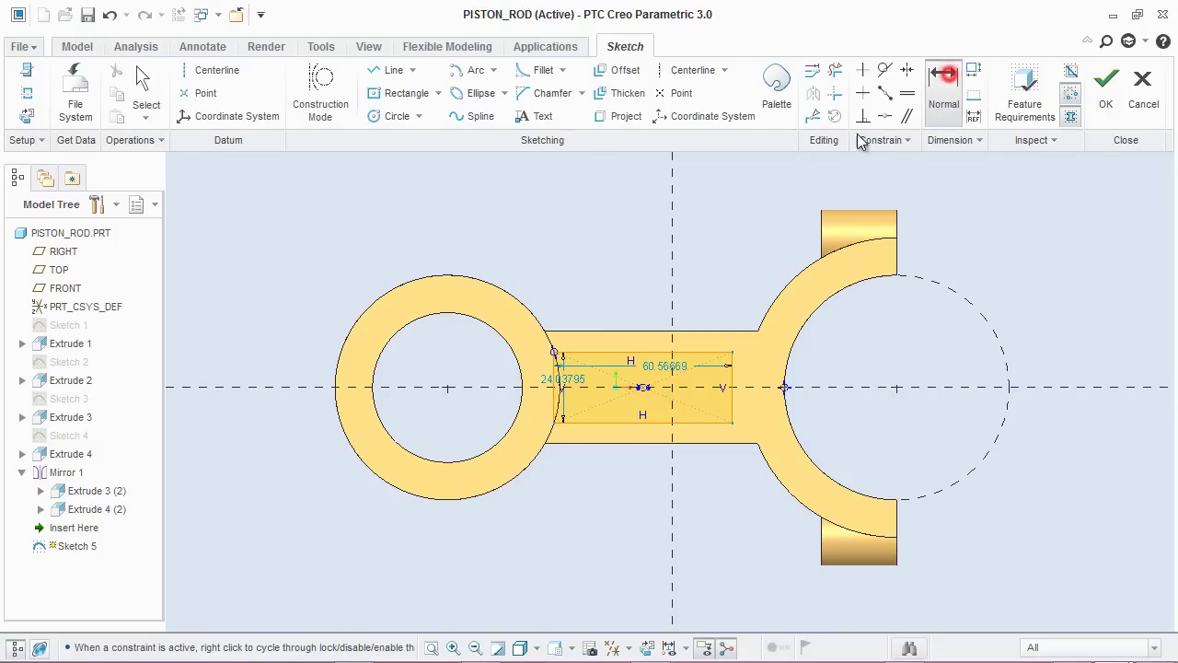
click(626, 330)
click(625, 353)
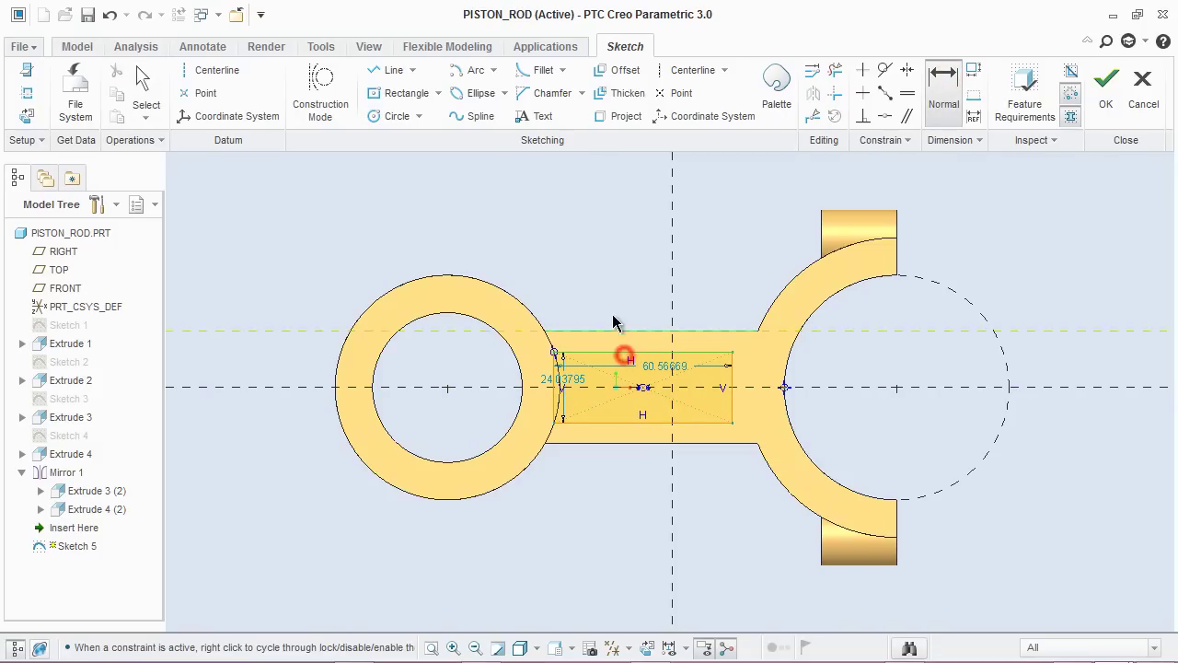
middle_click(608, 292)
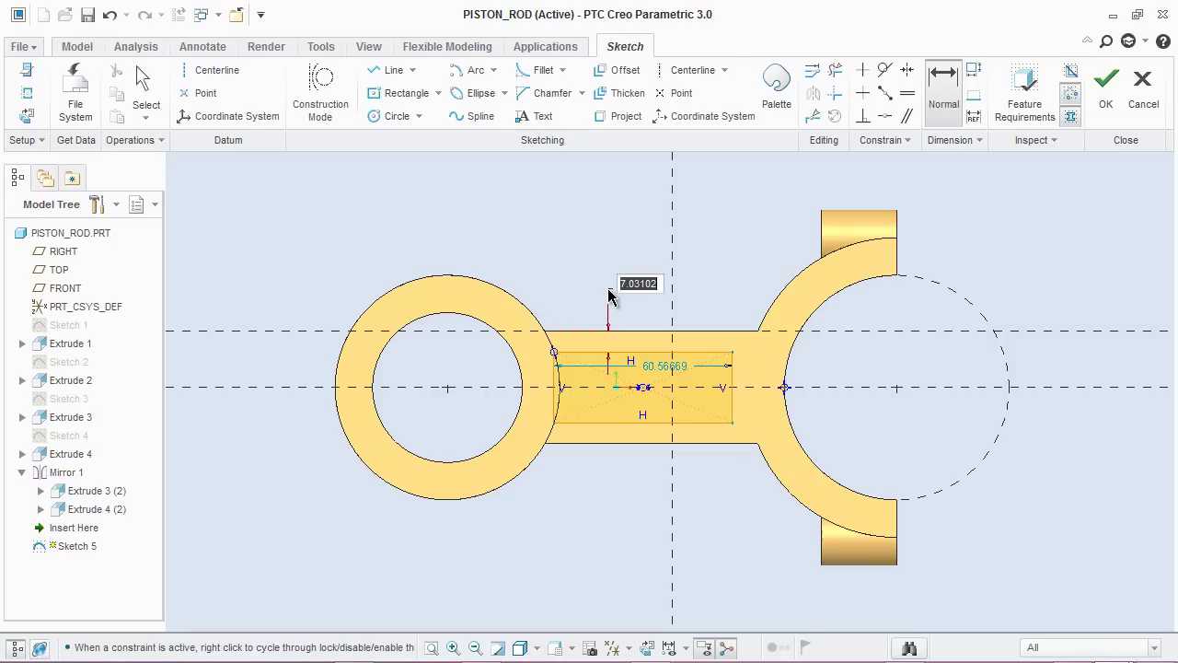
text(7.62)
key(Return)
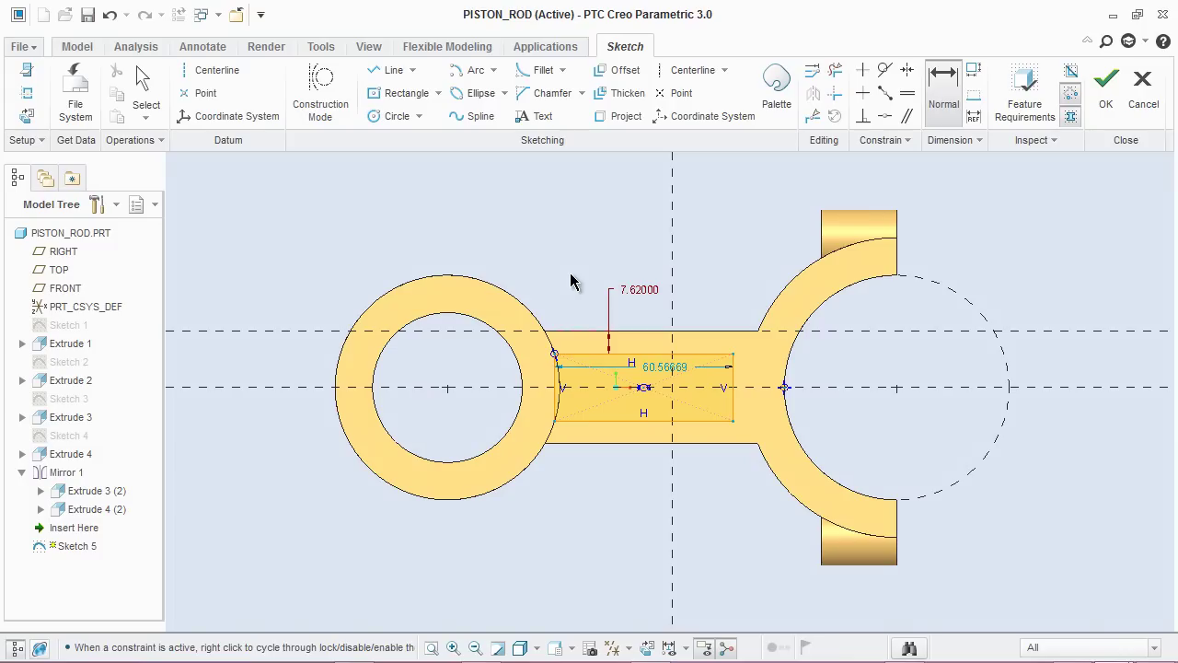
Dimension the distance from the rectangle's fork-side edge to the datum point as 4.5.
click(734, 374)
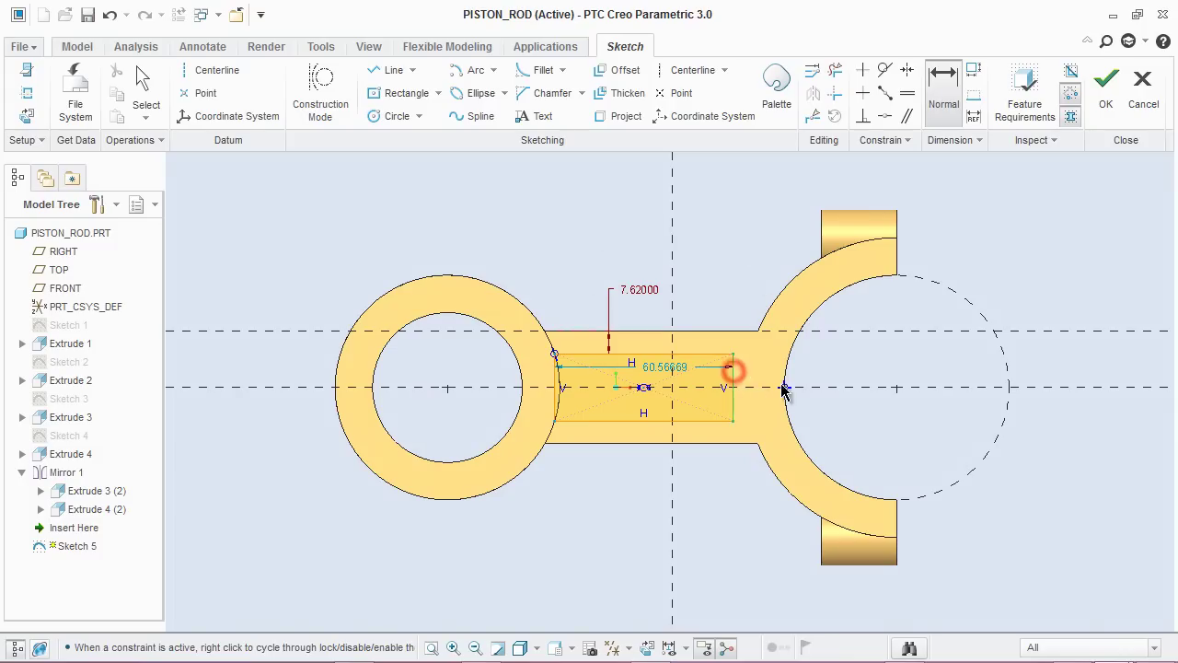
click(784, 388)
middle_click(742, 260)
text(4)
text(.5)
key(Return)
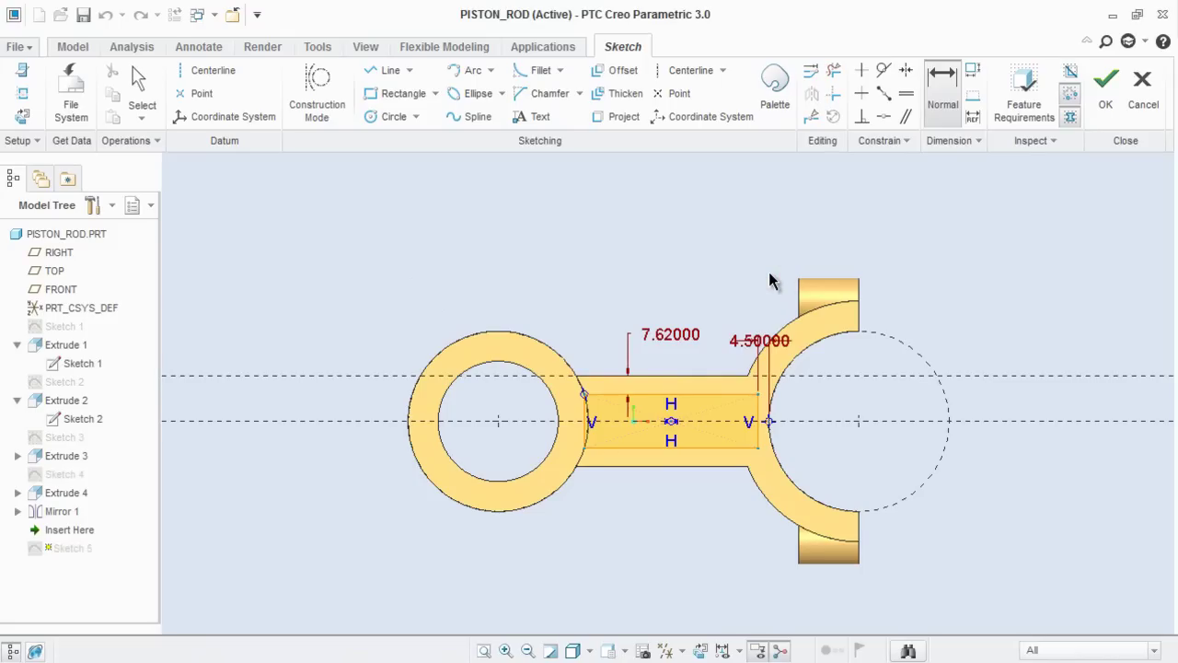
middle_click(773, 281)
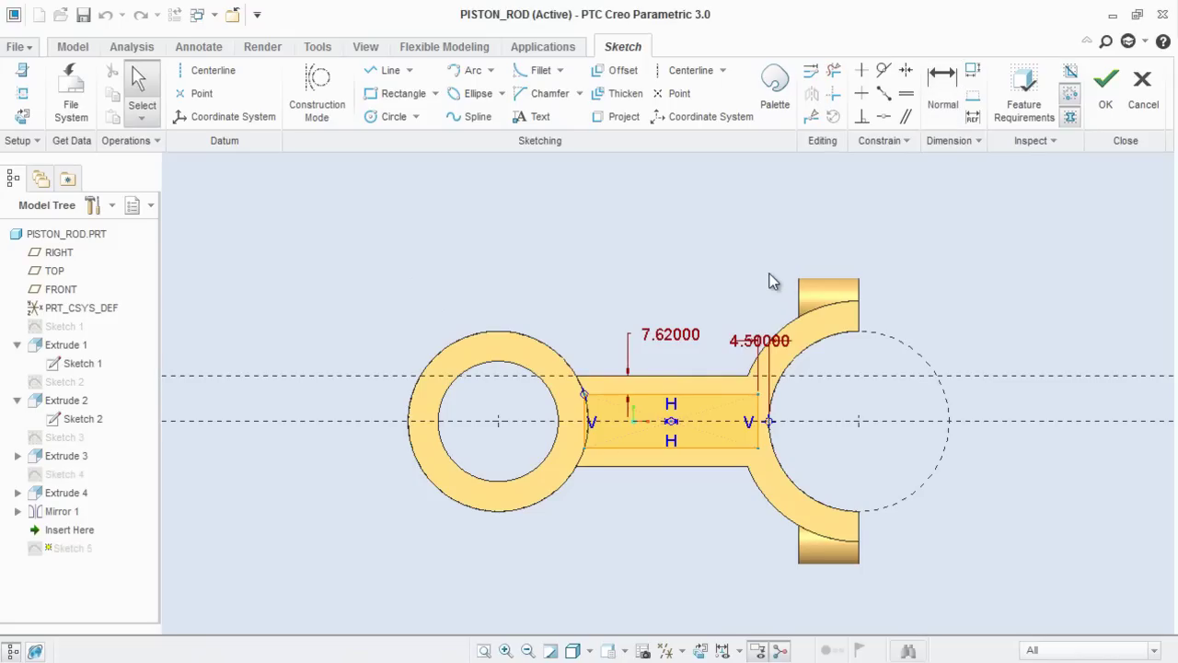
Convert the rectangle's ring-side vertical edge to construction geometry.
click(588, 432)
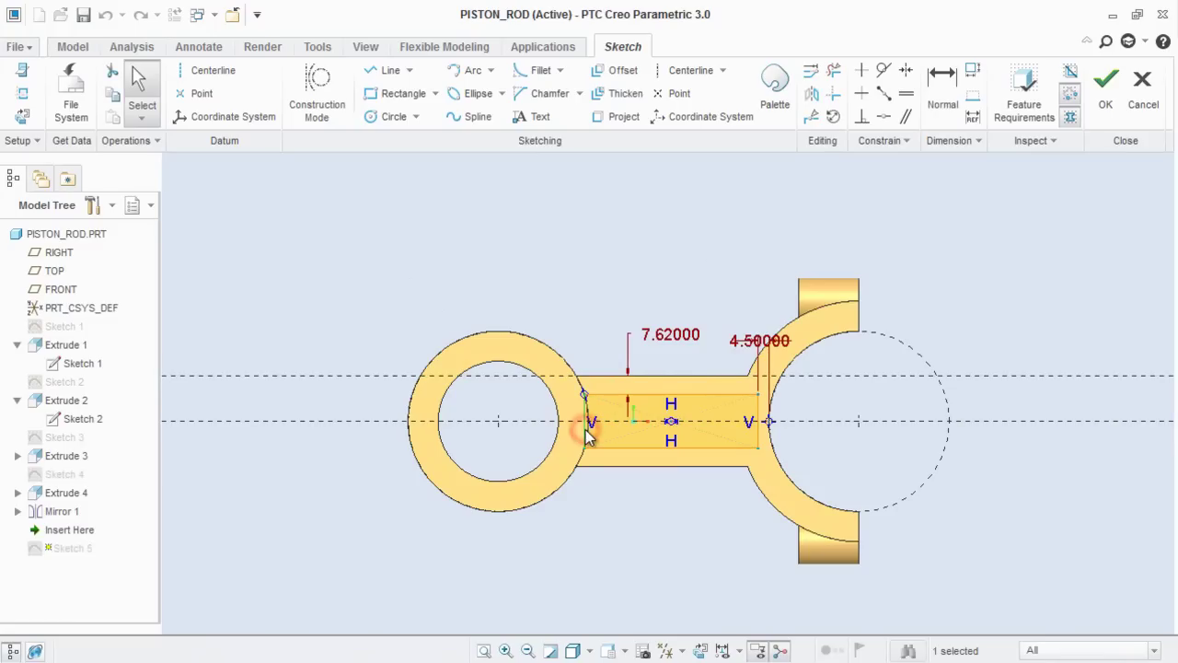
click(120, 140)
click(176, 203)
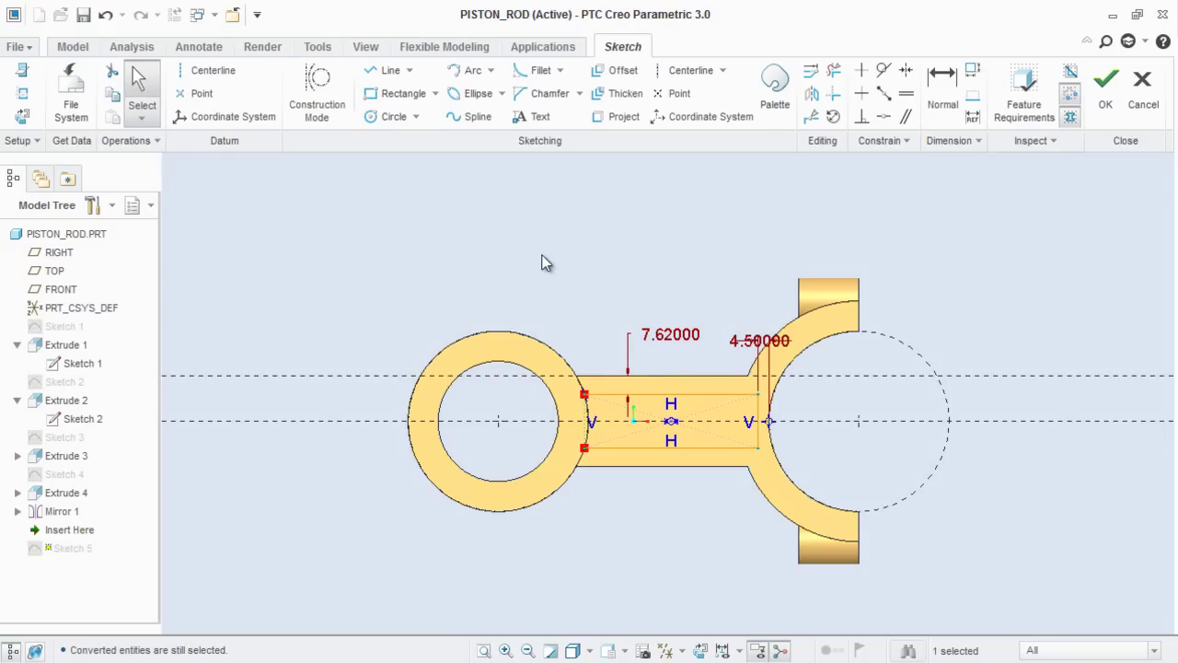
Draw a center-and-ends arc about the ring's center joining the rectangle's two ring-side corners, and finish the sketch.
click(490, 71)
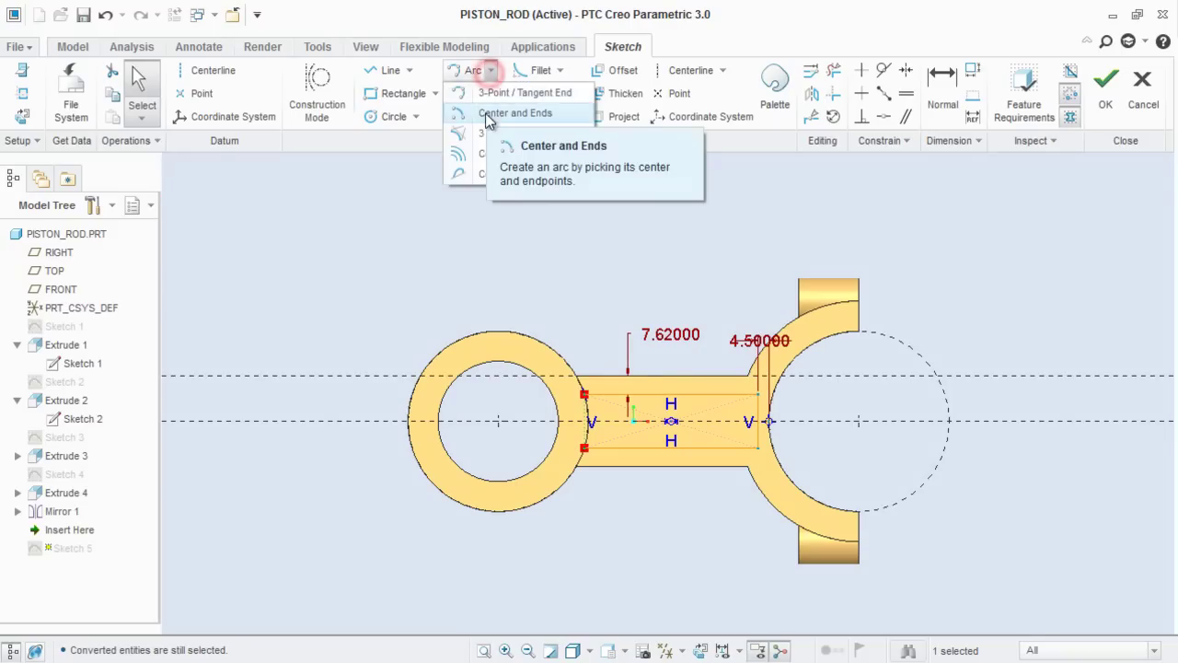
click(486, 114)
click(497, 421)
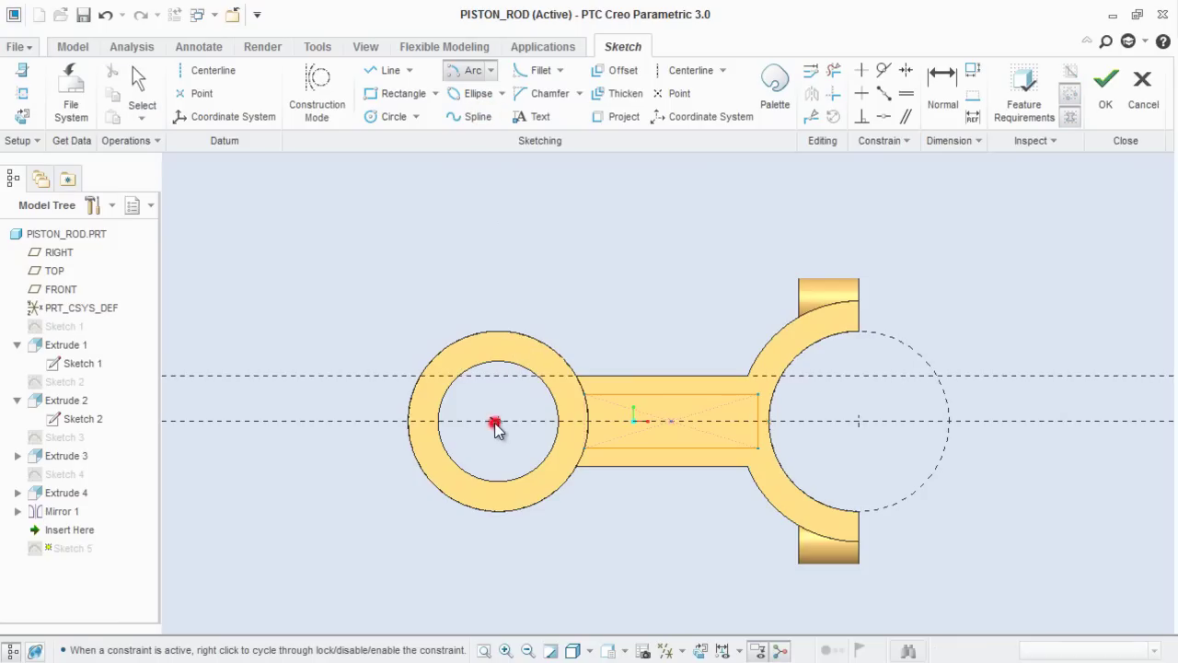
click(584, 393)
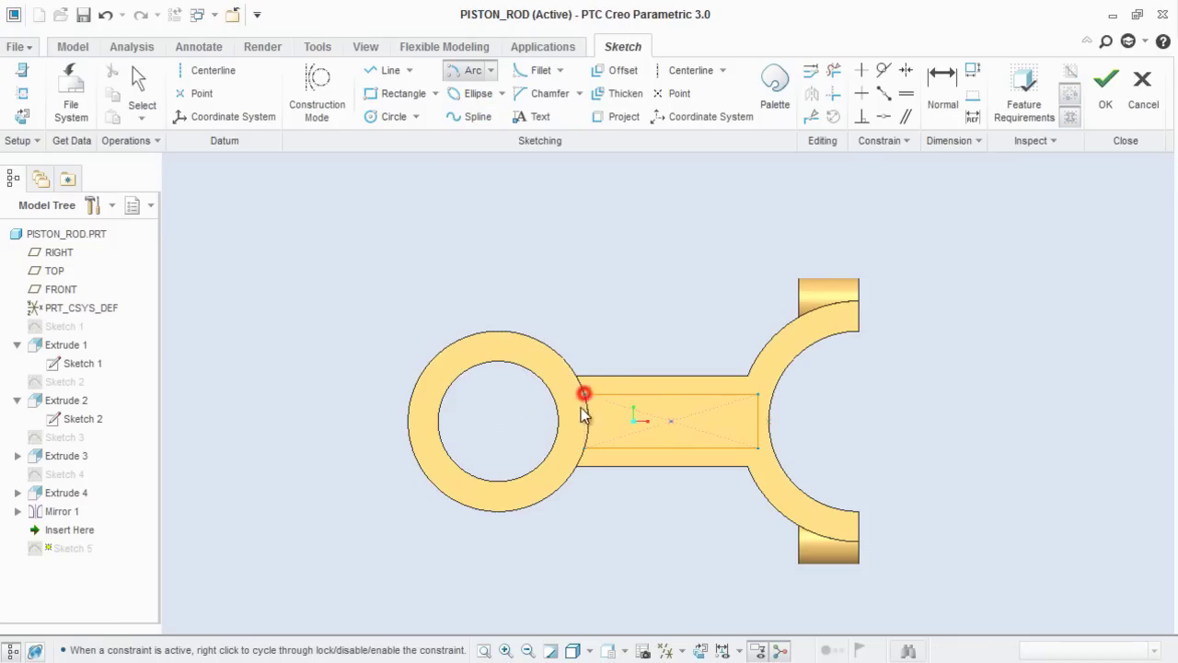
click(586, 452)
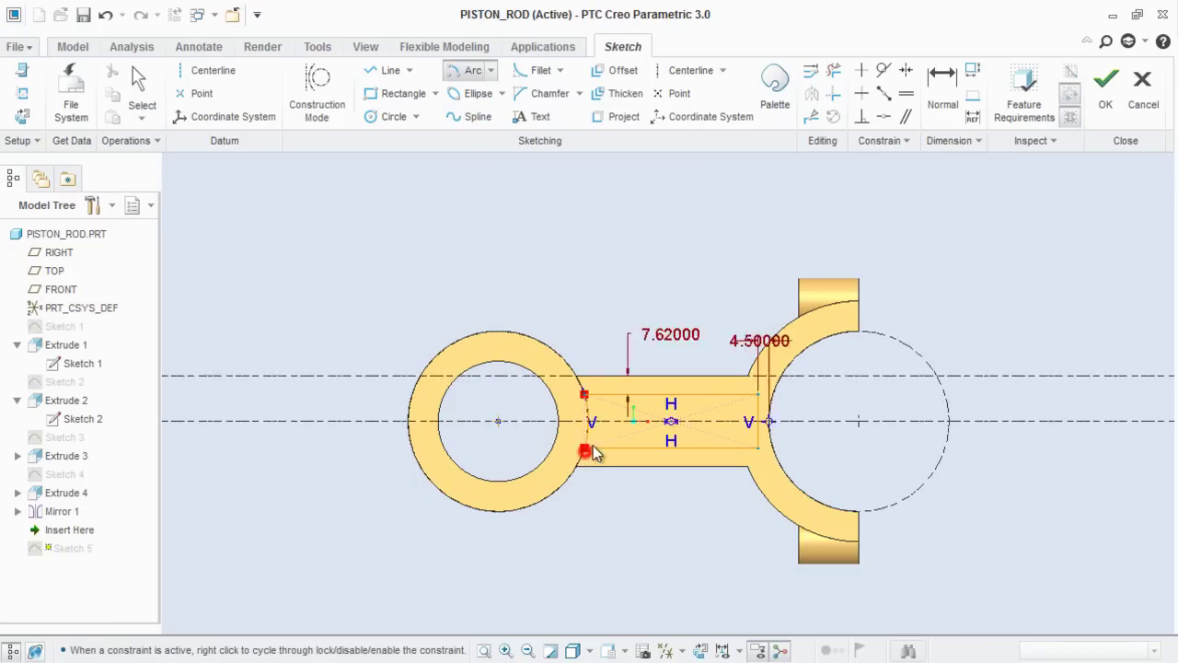
middle_click(617, 346)
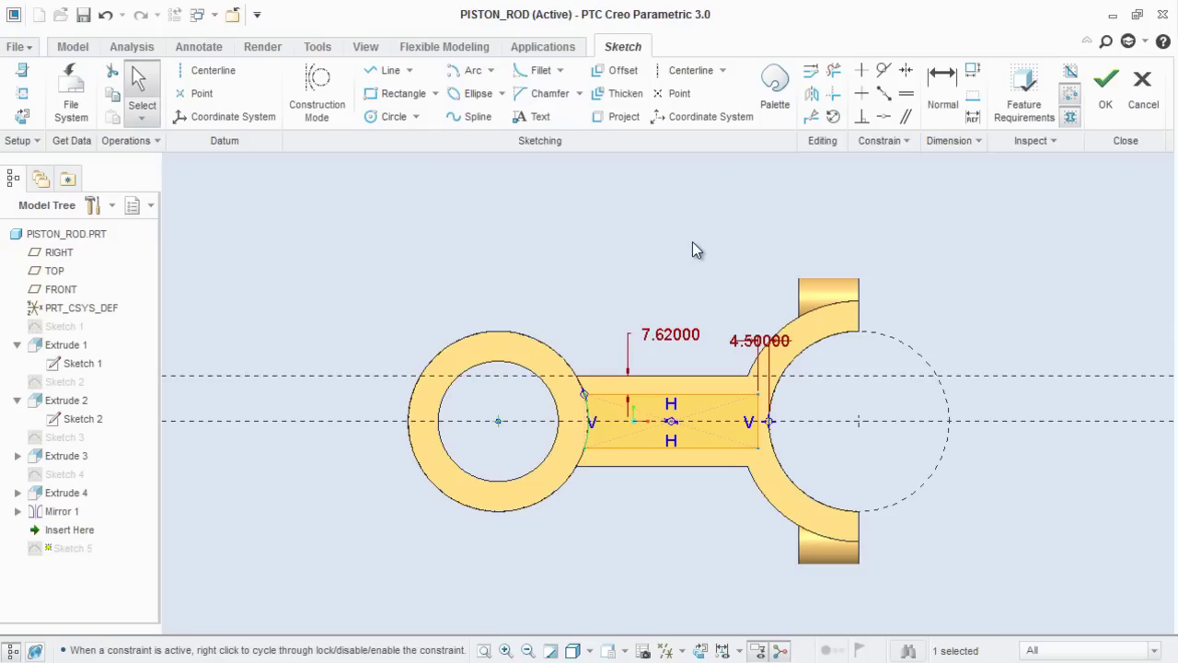
click(1106, 92)
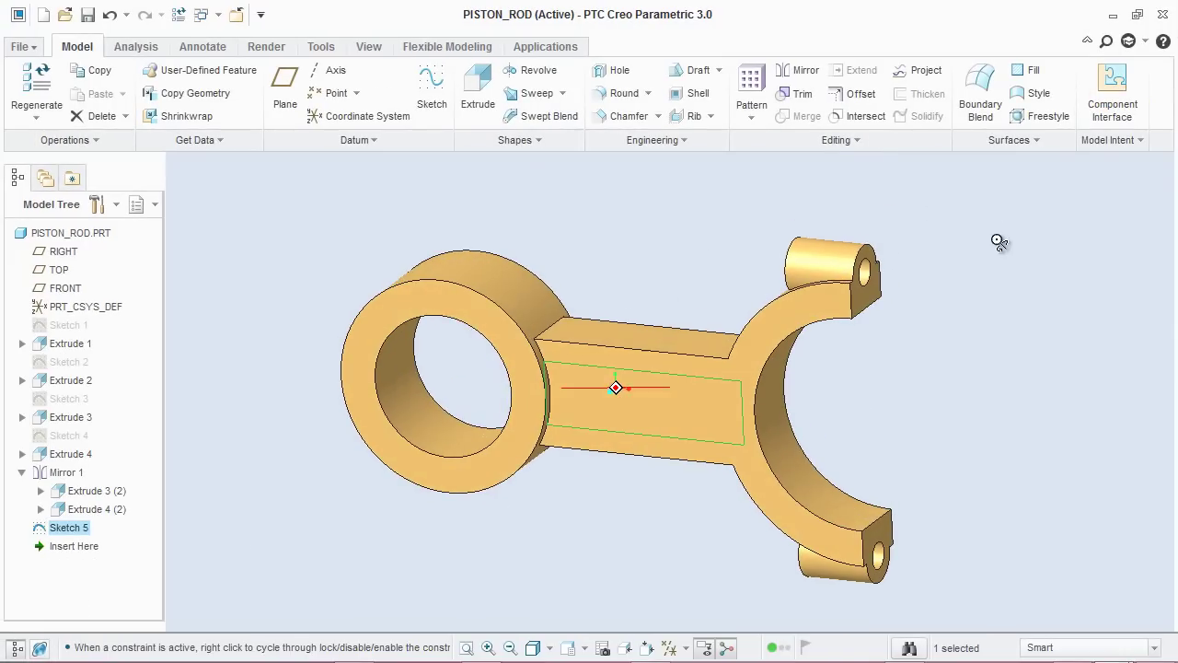
Extrude the recess profile 6.35 deep into the arm as a material-removing cut.
click(478, 100)
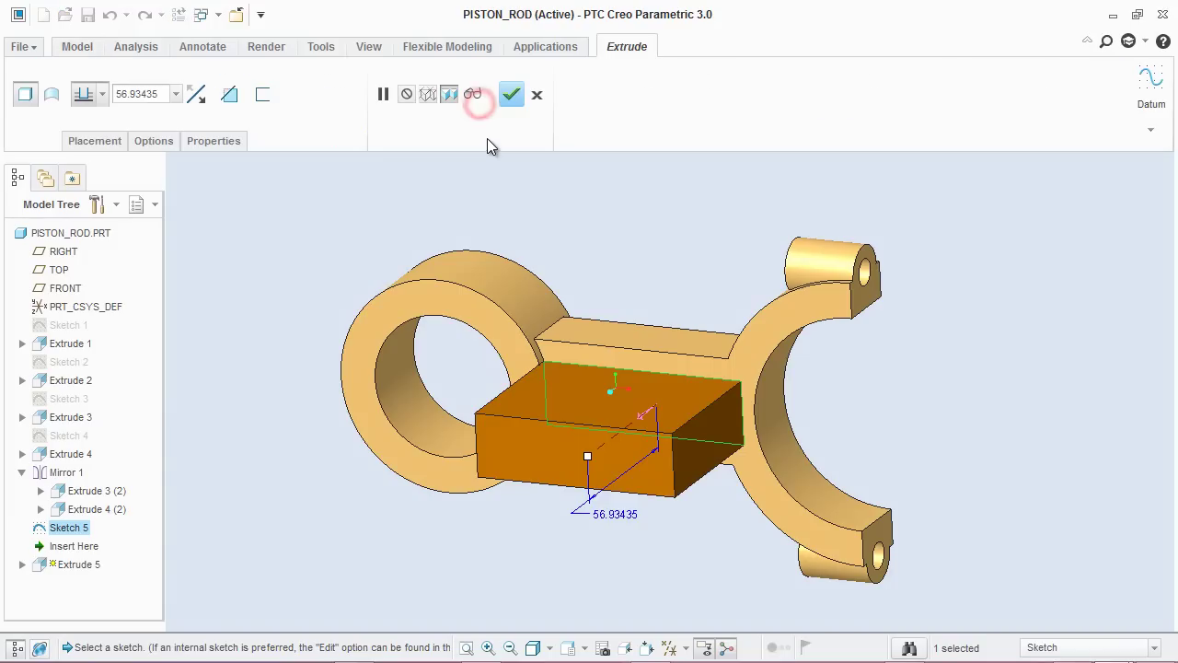
double_click(158, 93)
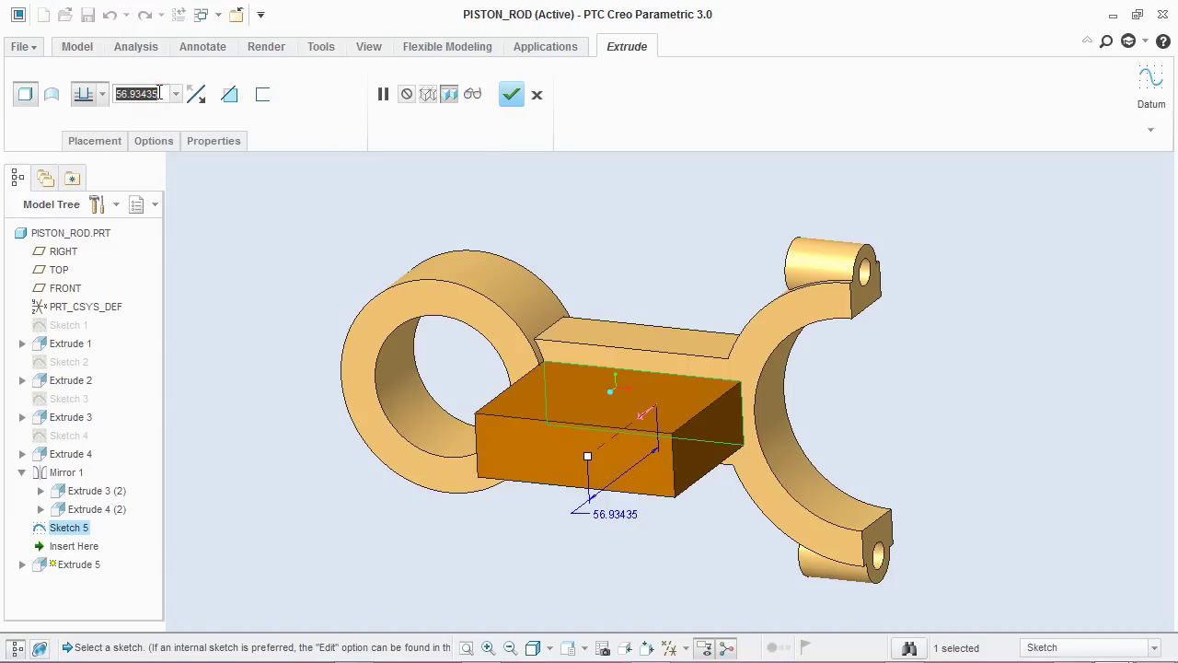
text(6)
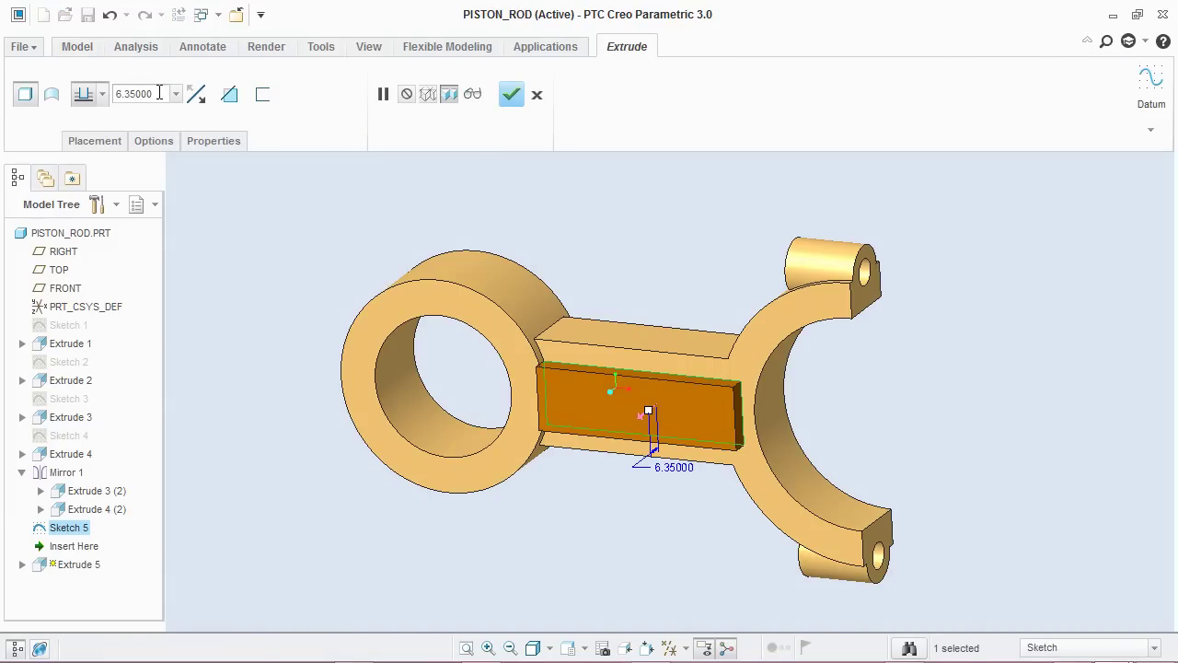
click(196, 94)
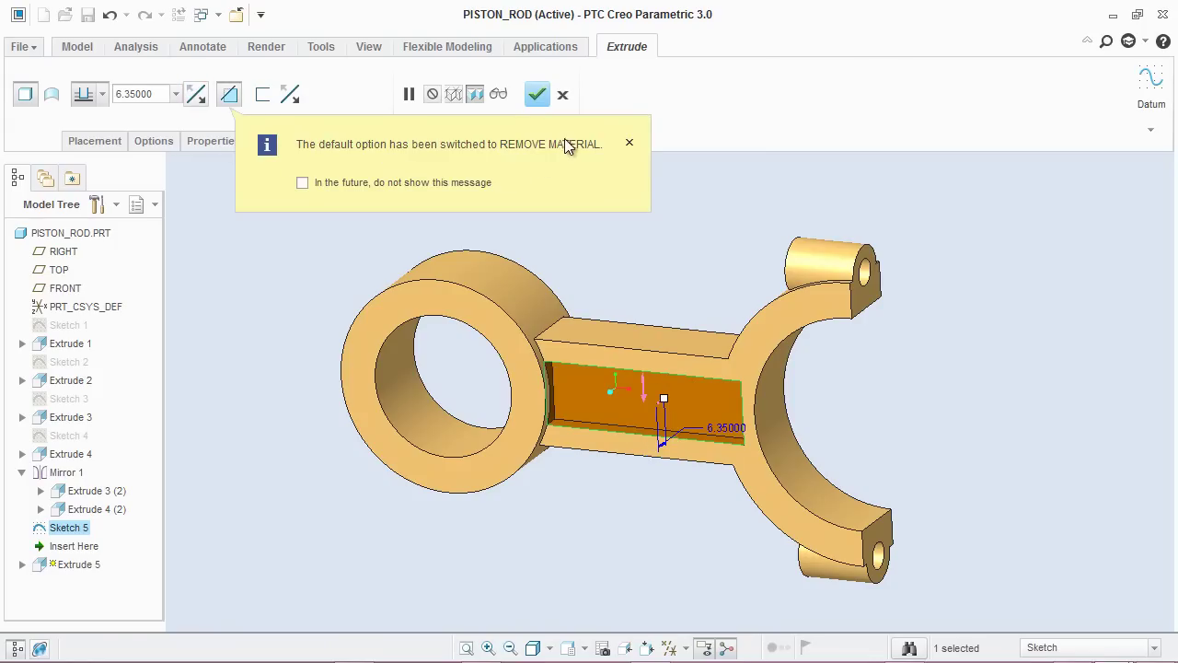
click(538, 96)
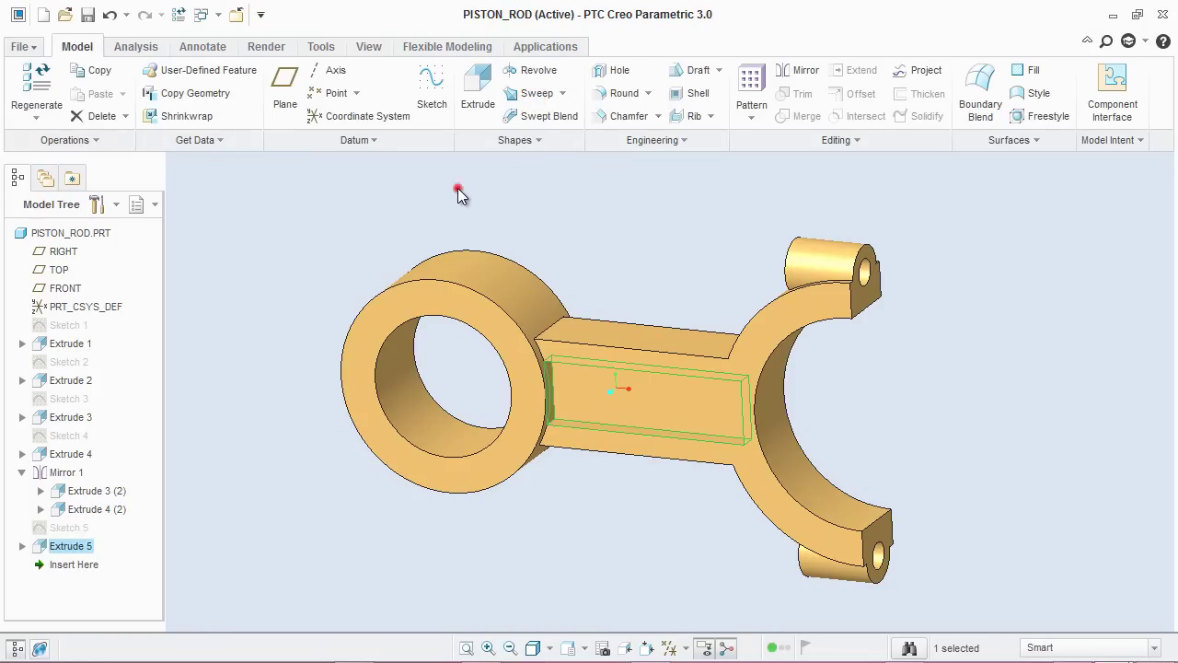
Display the datum planes and mirror the arm's recess cut about the FRONT plane.
click(670, 646)
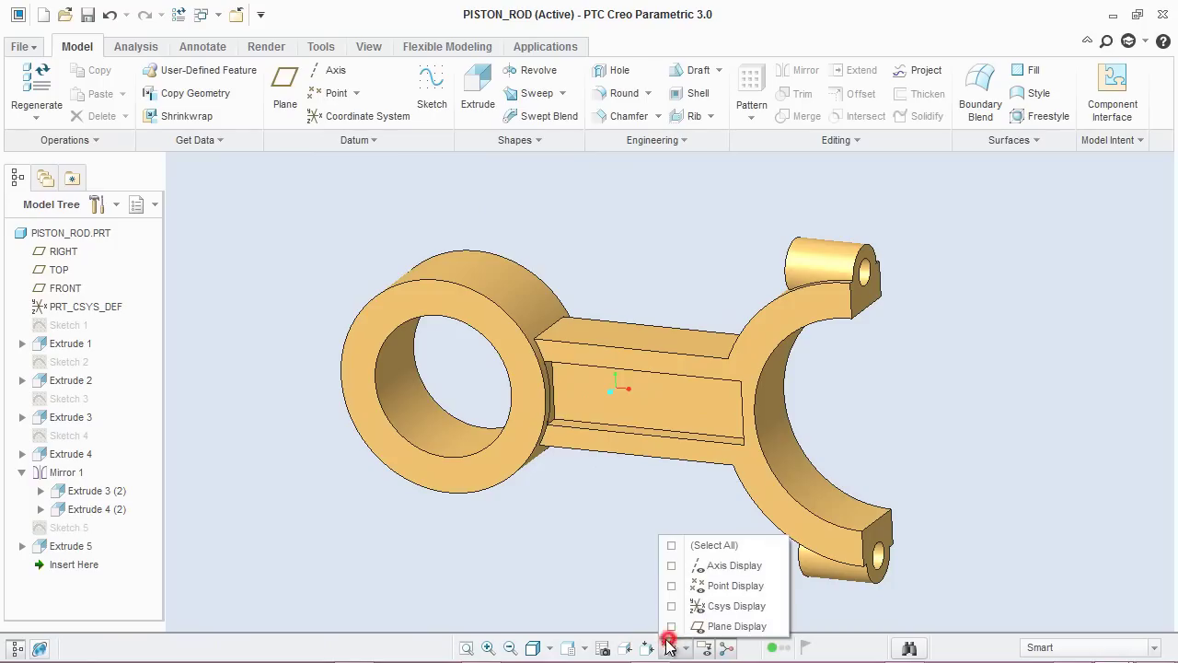
click(672, 626)
click(237, 446)
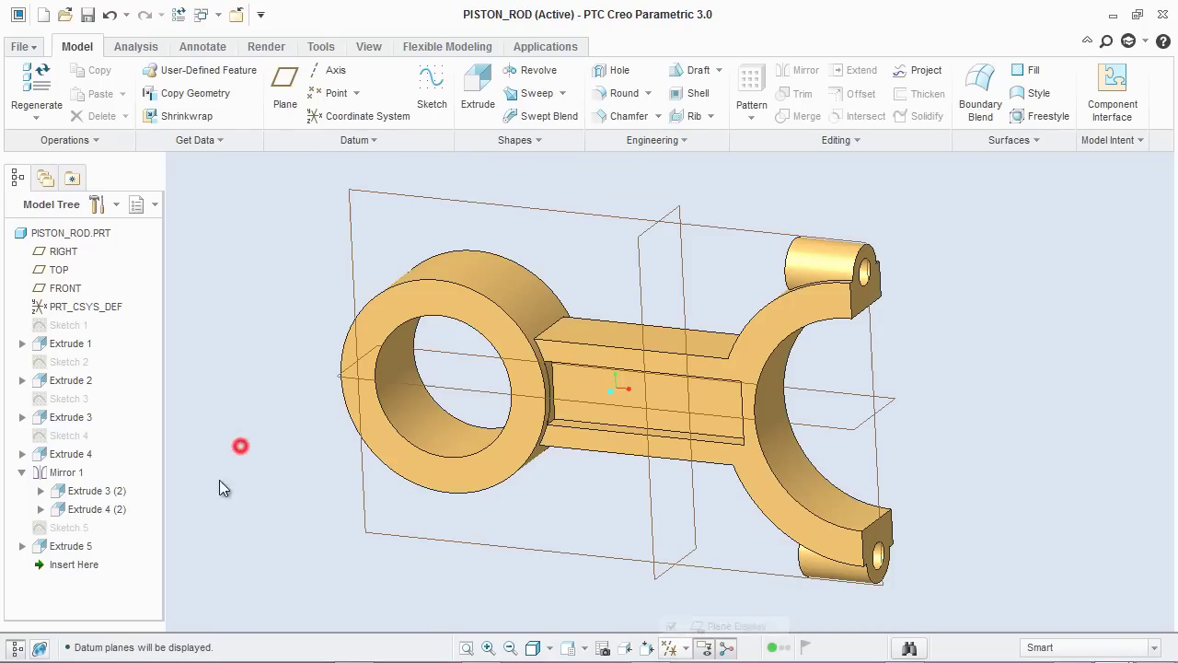
click(82, 545)
click(796, 78)
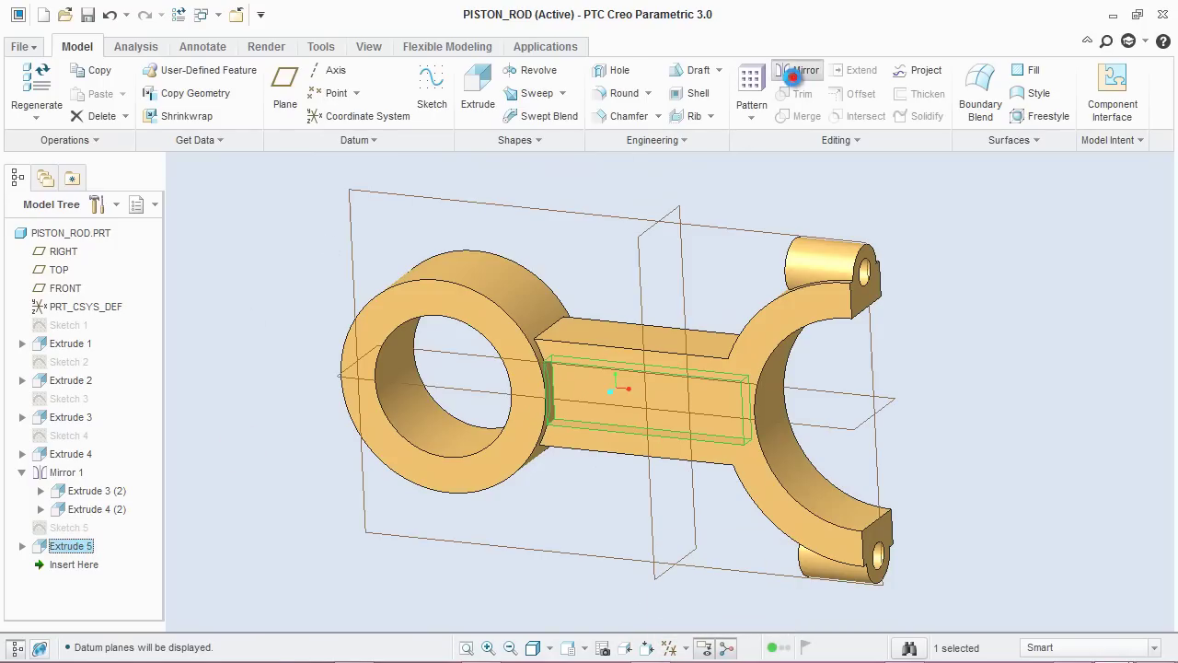
click(371, 190)
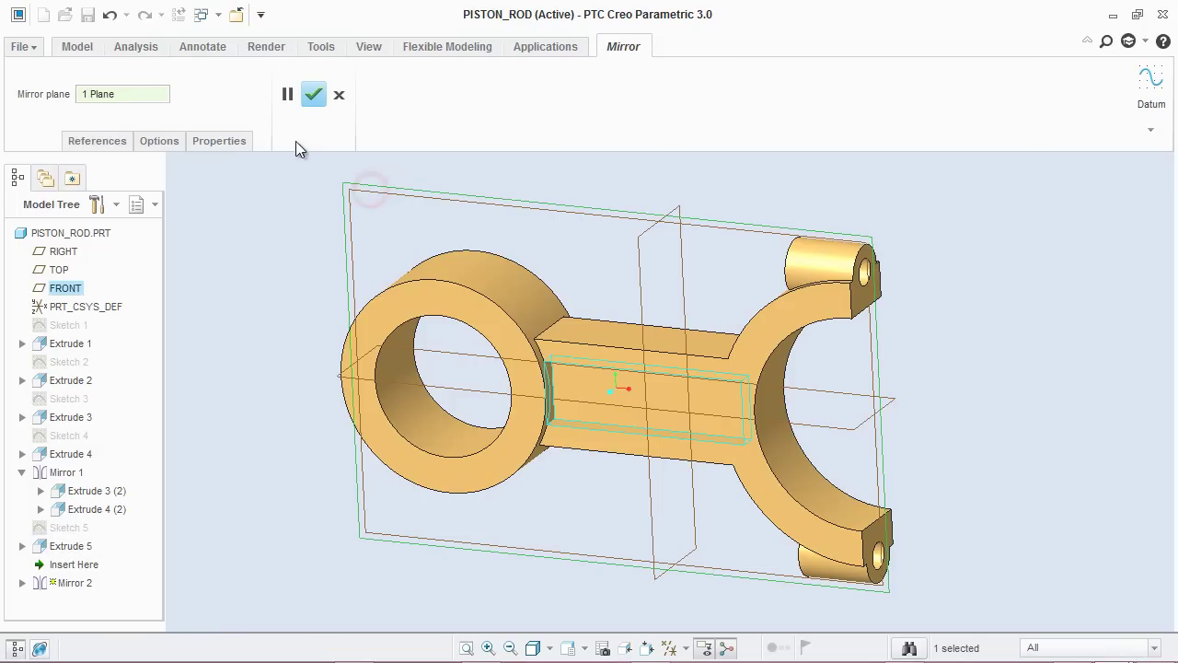
click(313, 95)
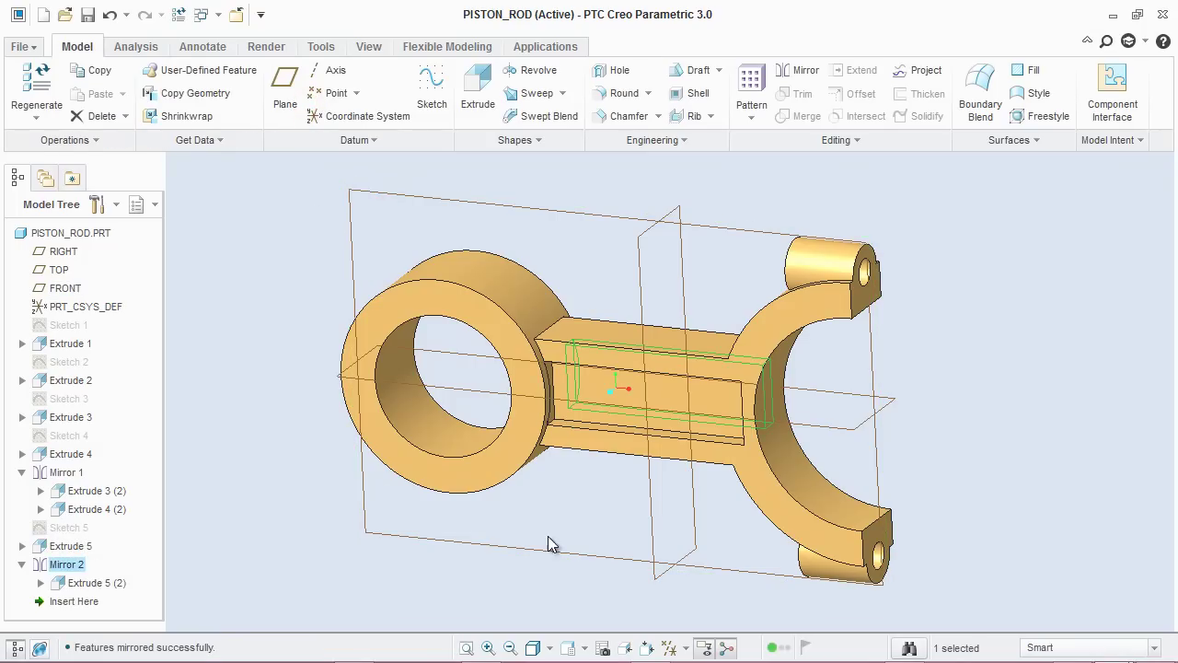
Hide the datum planes and save the piston rod part.
click(677, 645)
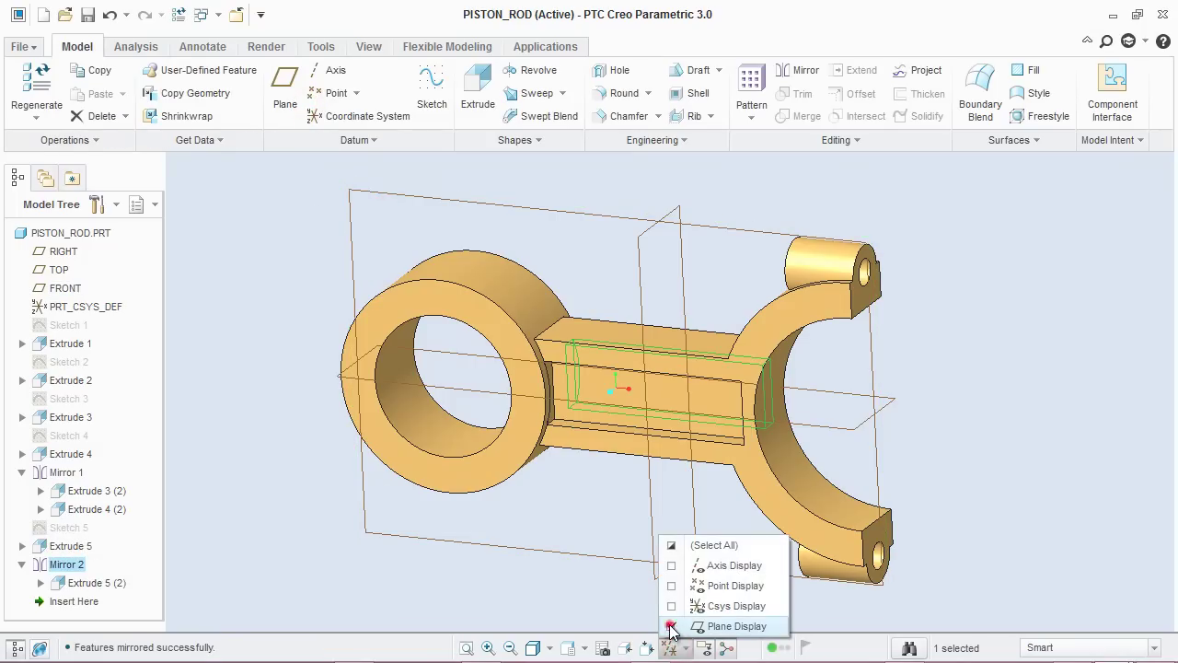
click(671, 626)
click(514, 597)
click(522, 534)
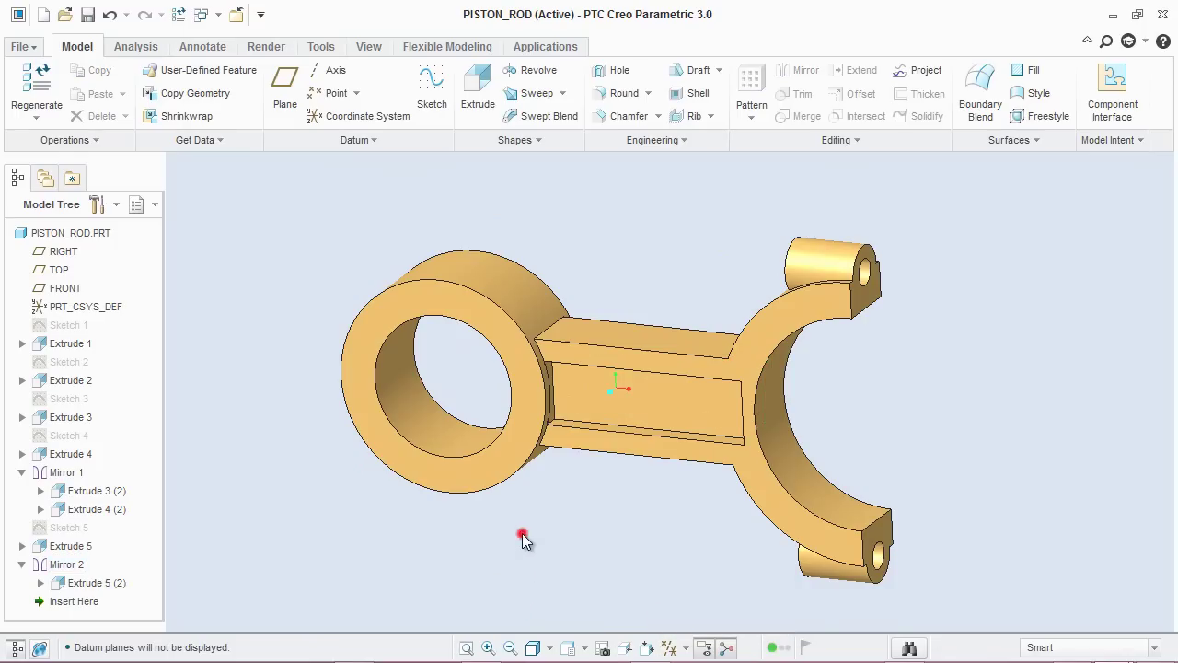
mouse_move(524, 536)
middle_down()
mouse_move(481, 539)
mouse_move(439, 563)
mouse_move(378, 556)
mouse_move(499, 516)
middle_up()
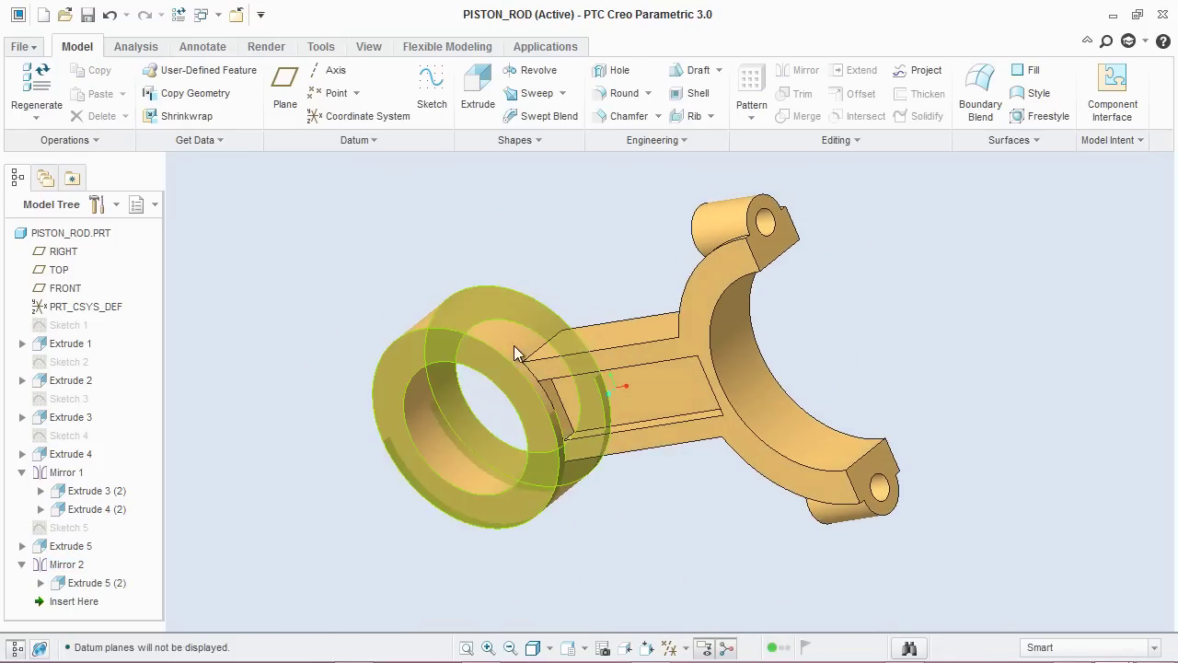
middle_drag(517, 218, 433, 208)
click(88, 15)
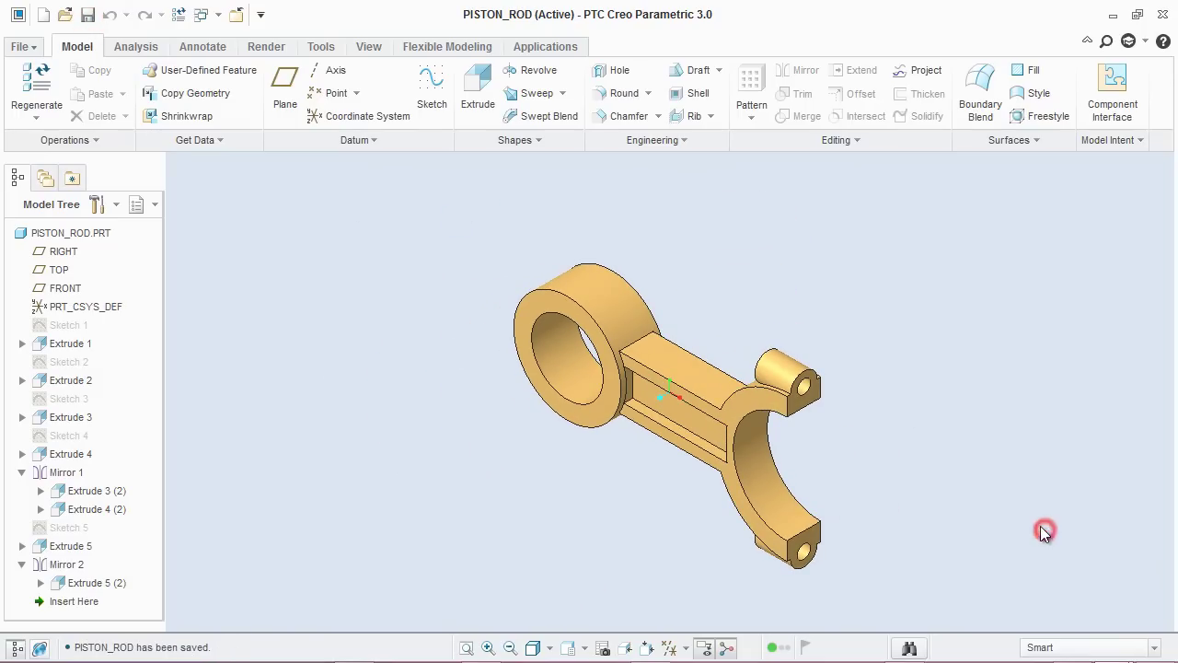
click(1023, 567)
Start a round with a radius of 2.54 on the ring's inner and outer circular edges on both faces.
click(634, 97)
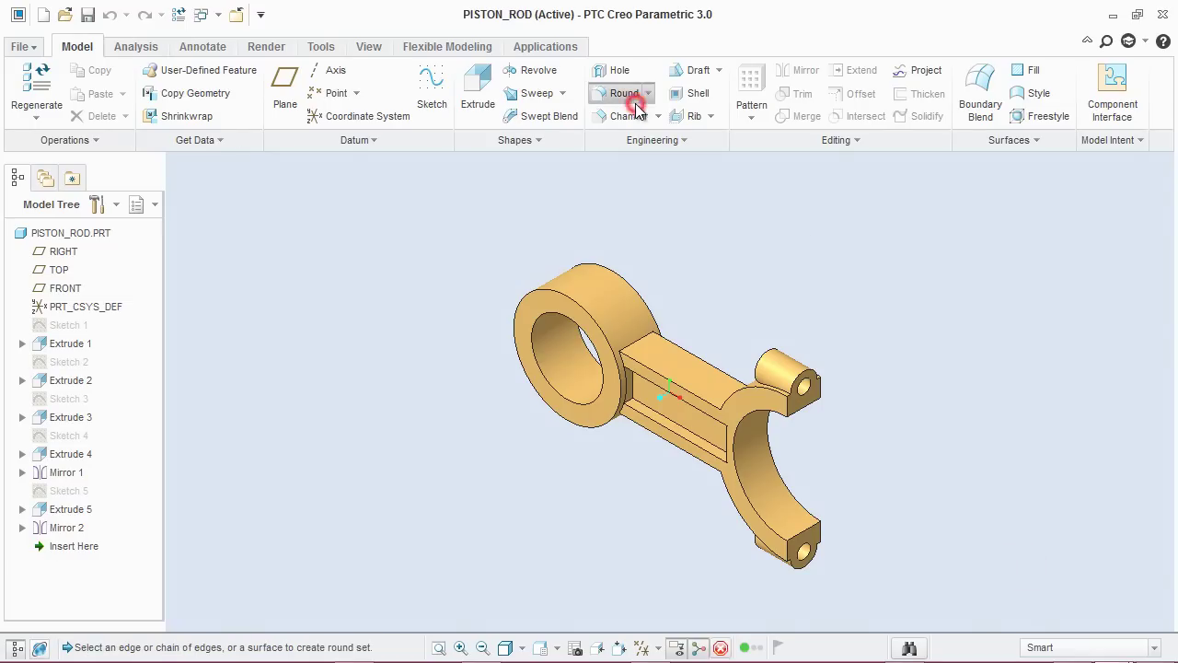
double_click(126, 100)
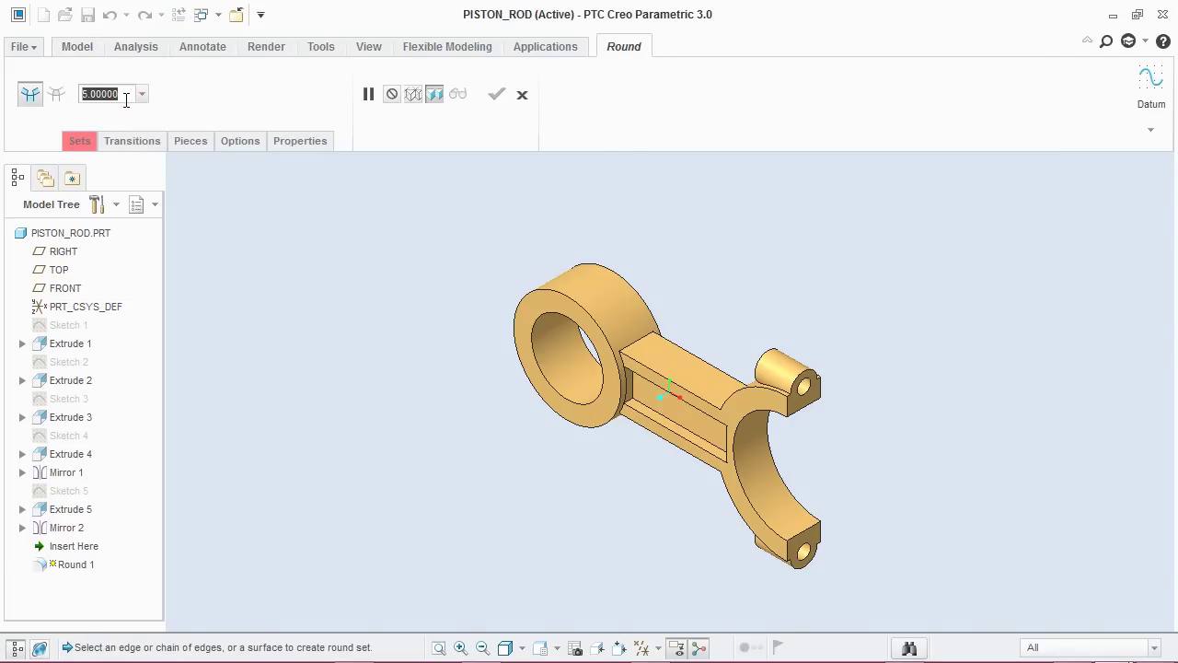
text(2.)
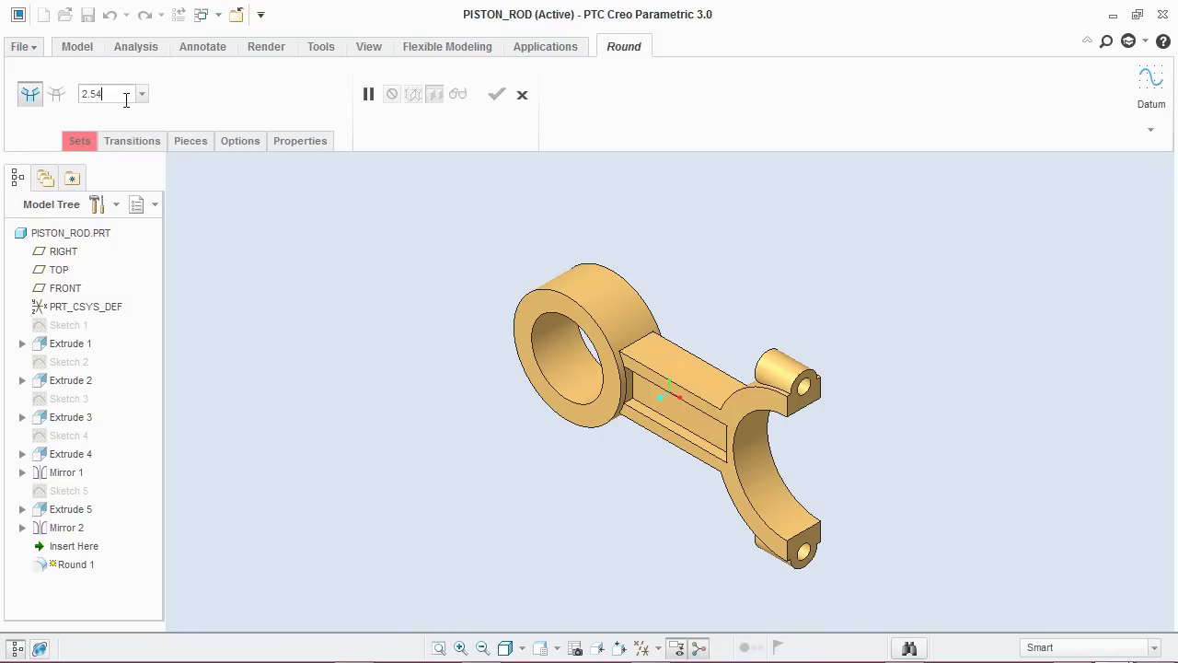
text(54)
key(Return)
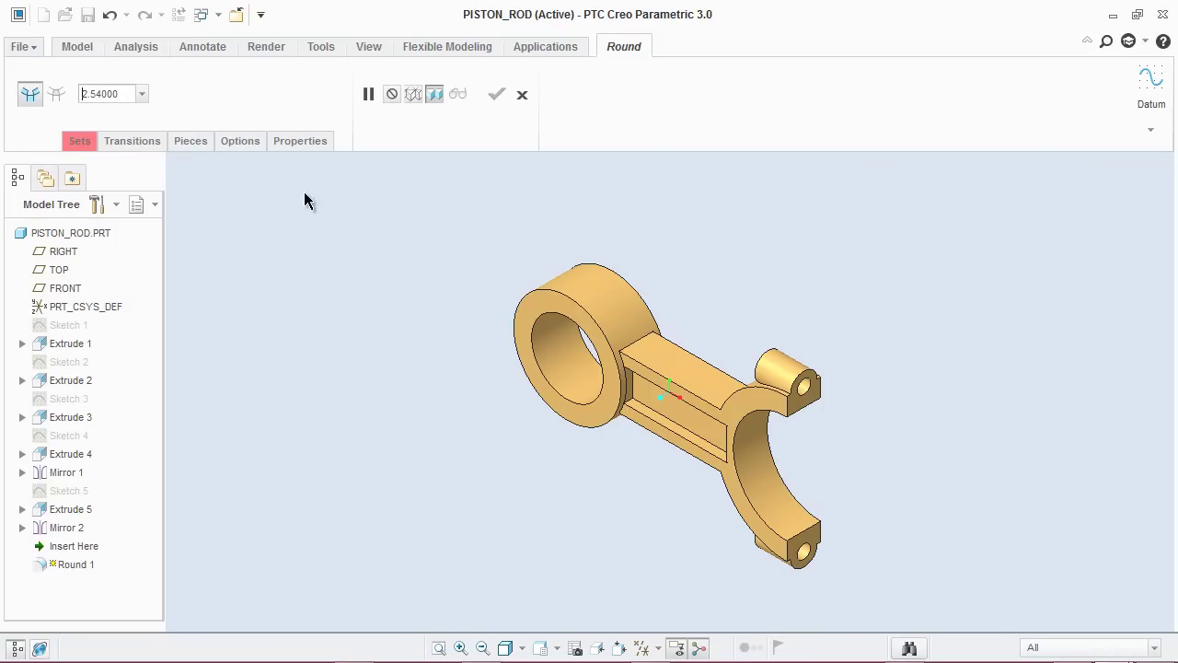
click(523, 296)
scroll(573, 372, up, 3)
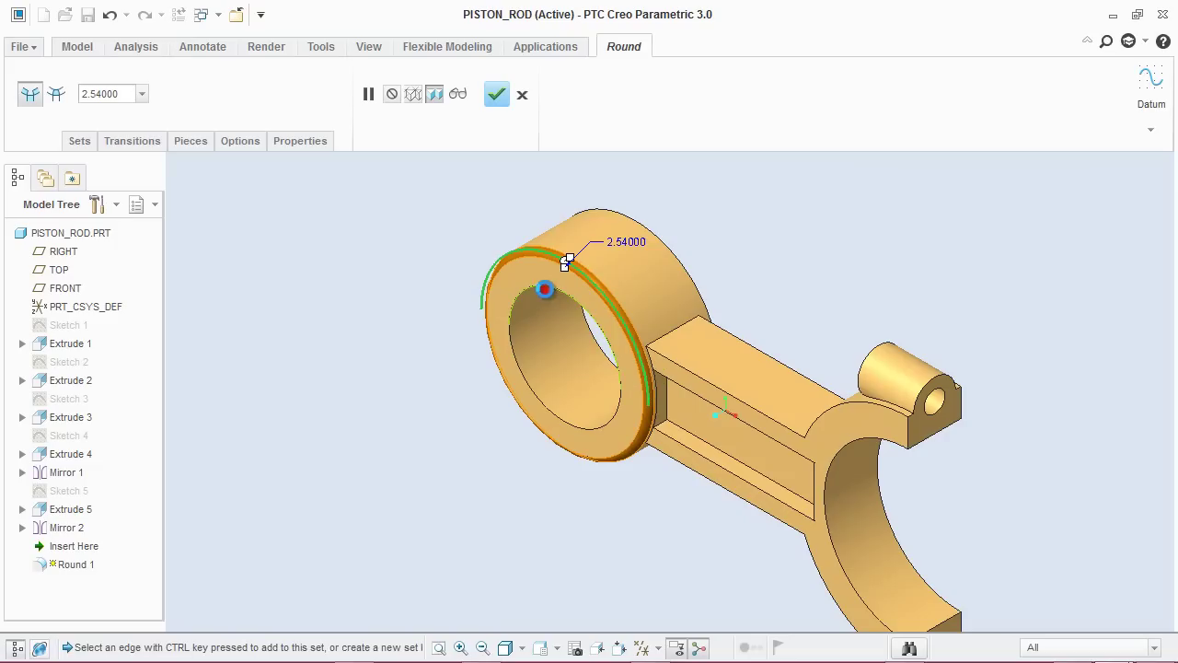
click(634, 218)
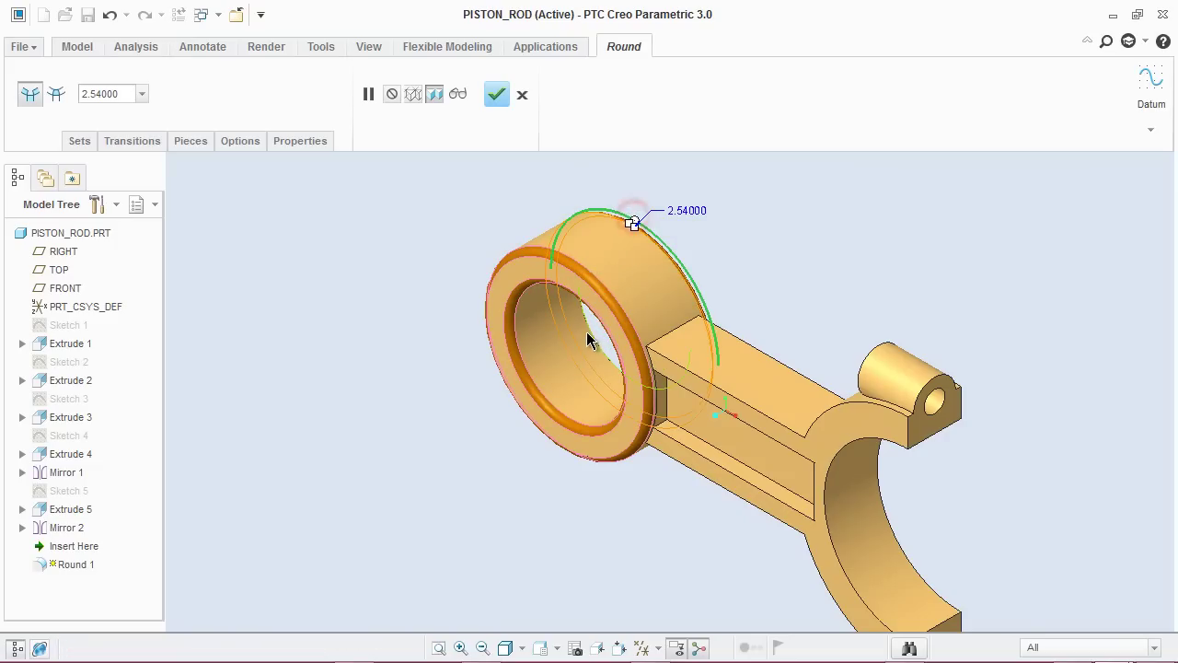
click(591, 335)
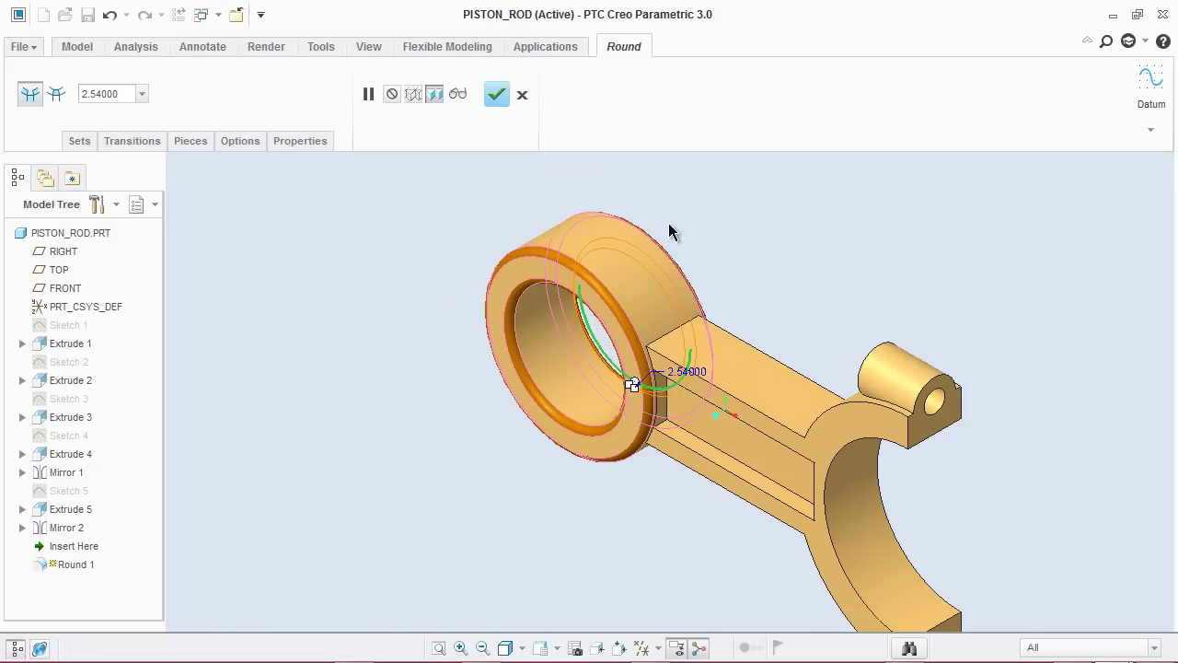
Add the four edges where the arm meets the ring and the fork to the 2.54 round, and complete the feature.
click(669, 334)
middle_drag(814, 365, 868, 337)
click(868, 340)
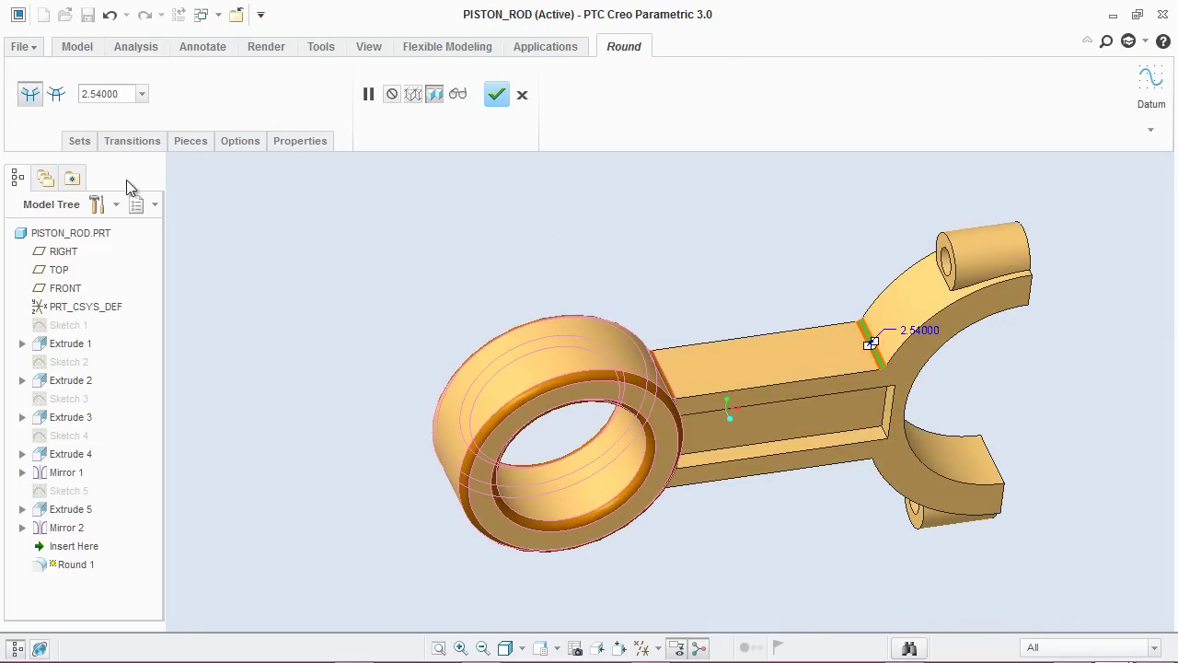
click(80, 143)
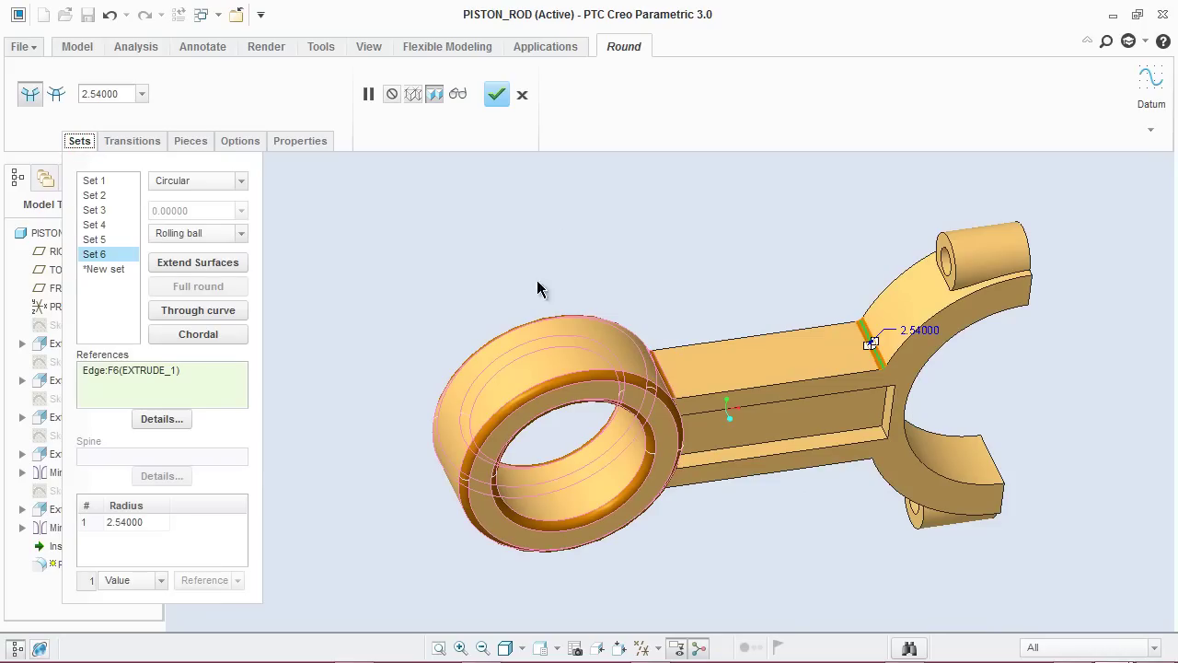
middle_drag(599, 293, 528, 192)
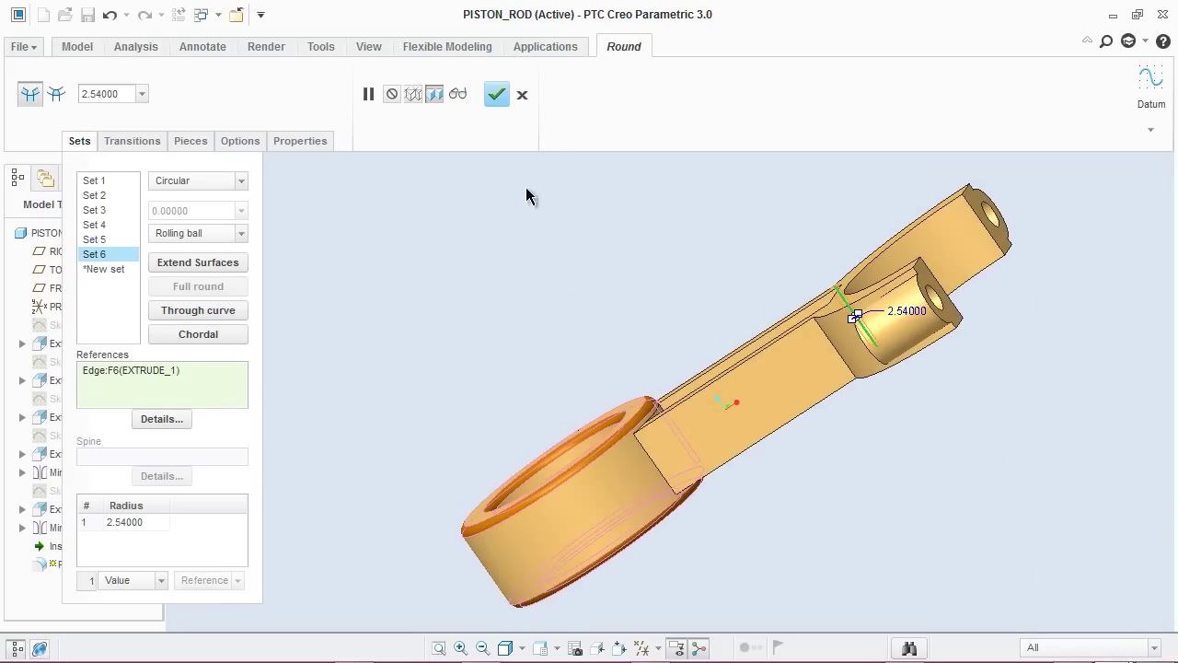
click(645, 451)
middle_drag(523, 360, 578, 329)
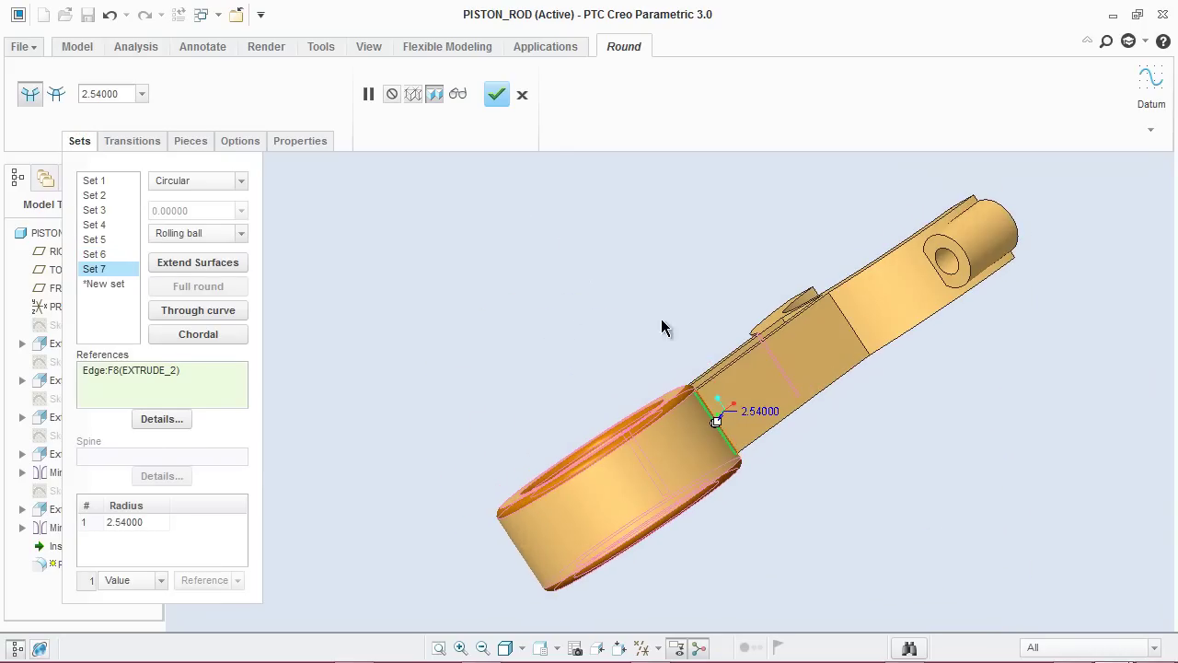
click(845, 320)
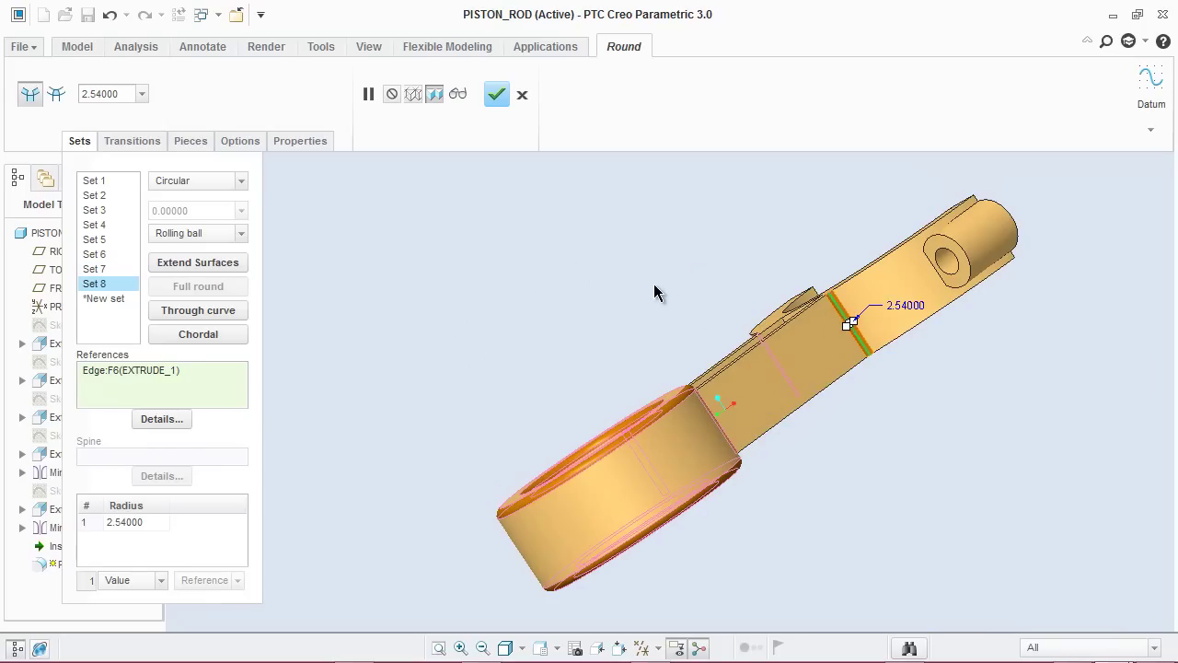
click(497, 94)
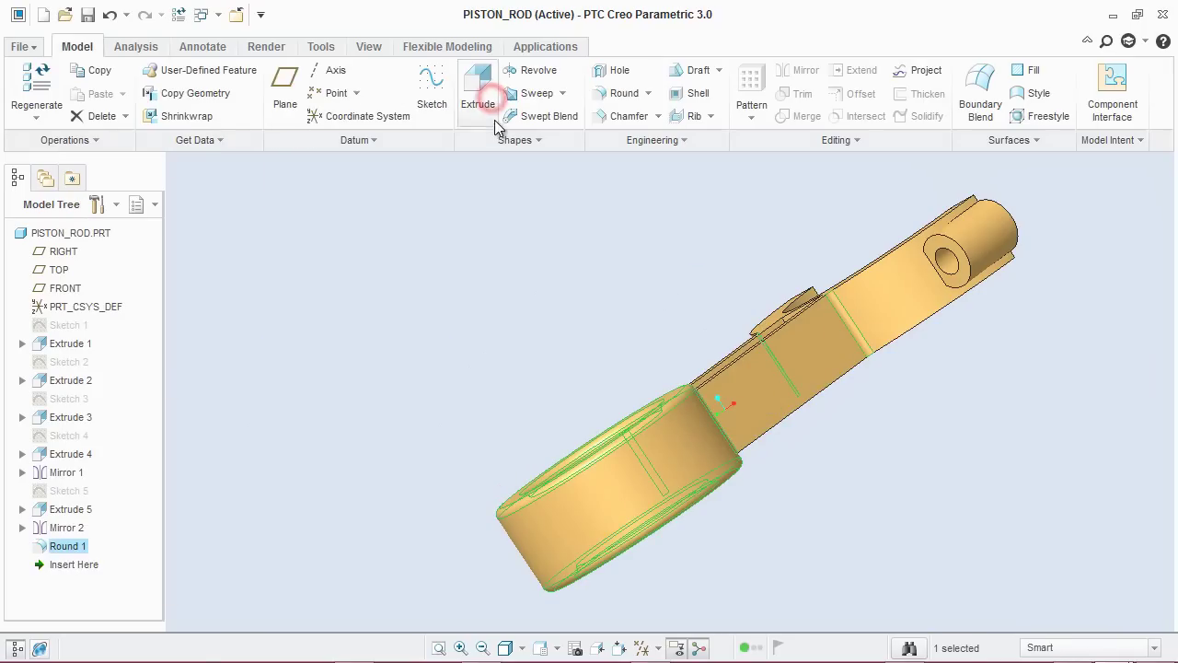
Start a round with a radius of 2.54 on one long floor edge of the arm's recess, its ring-end floor edge and their shared corner edge.
click(514, 267)
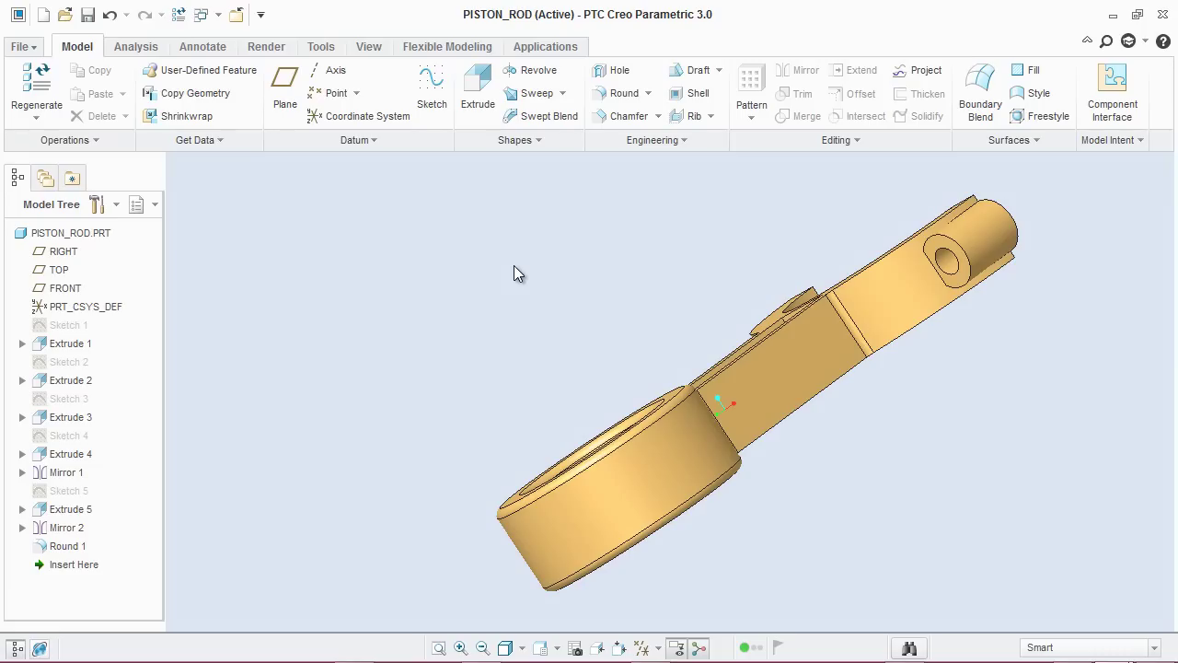
key(ctrl+d)
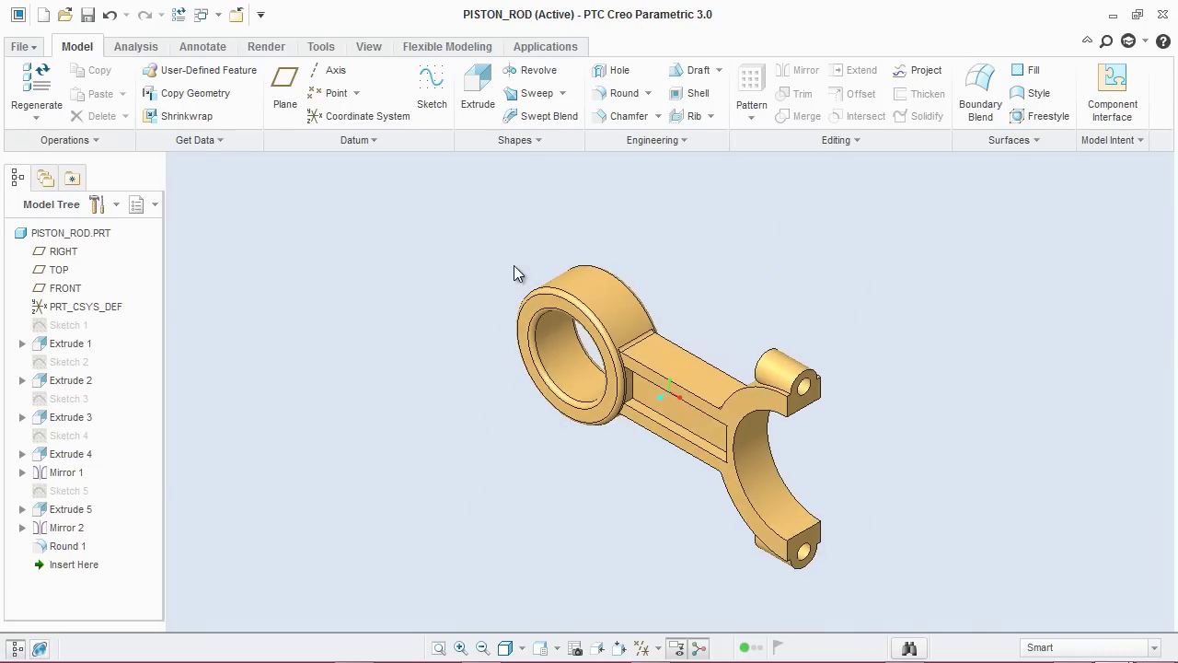
click(493, 293)
click(623, 93)
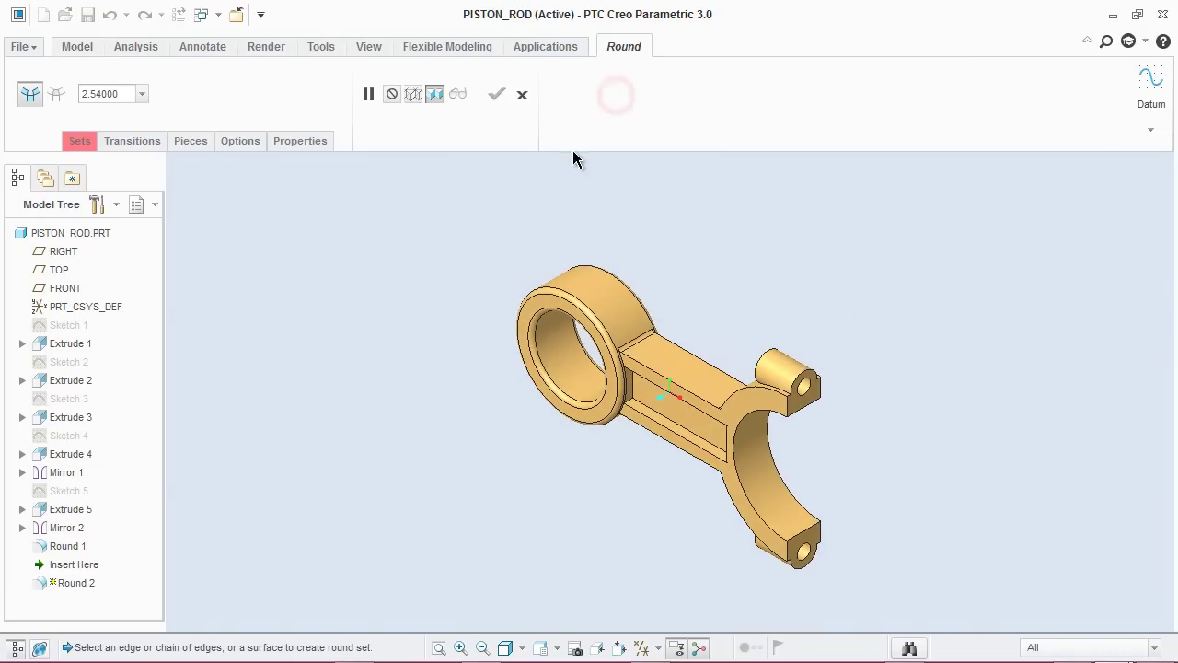
middle_drag(514, 473, 484, 337)
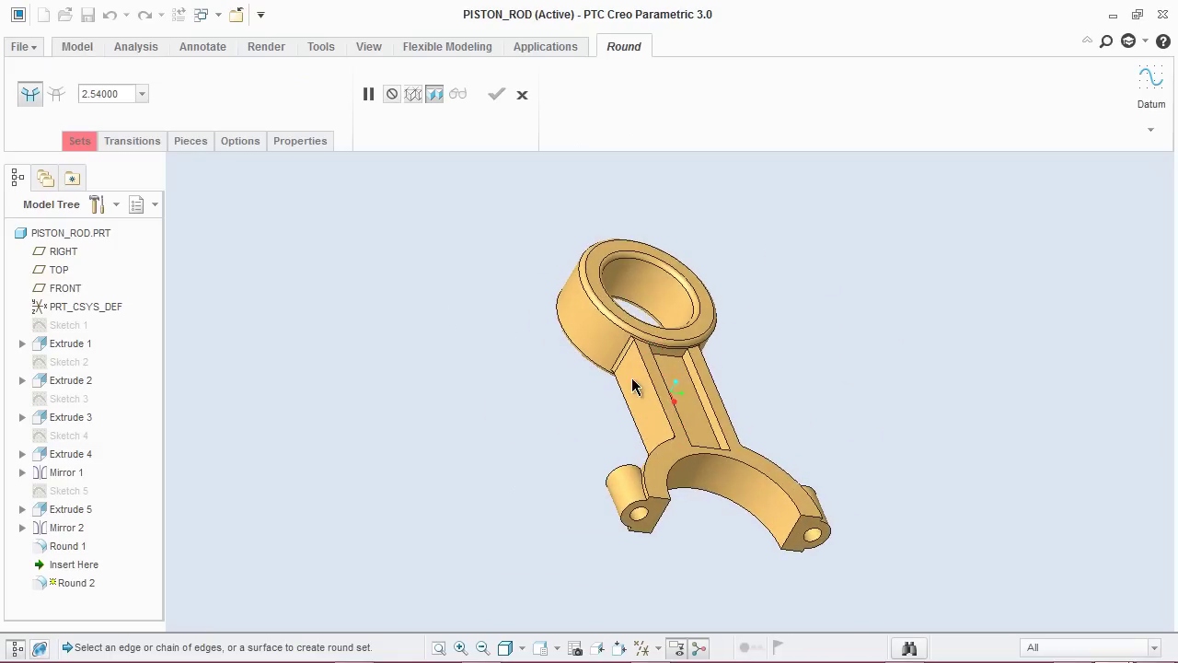
scroll(746, 374, up, 2)
scroll(736, 356, up, 2)
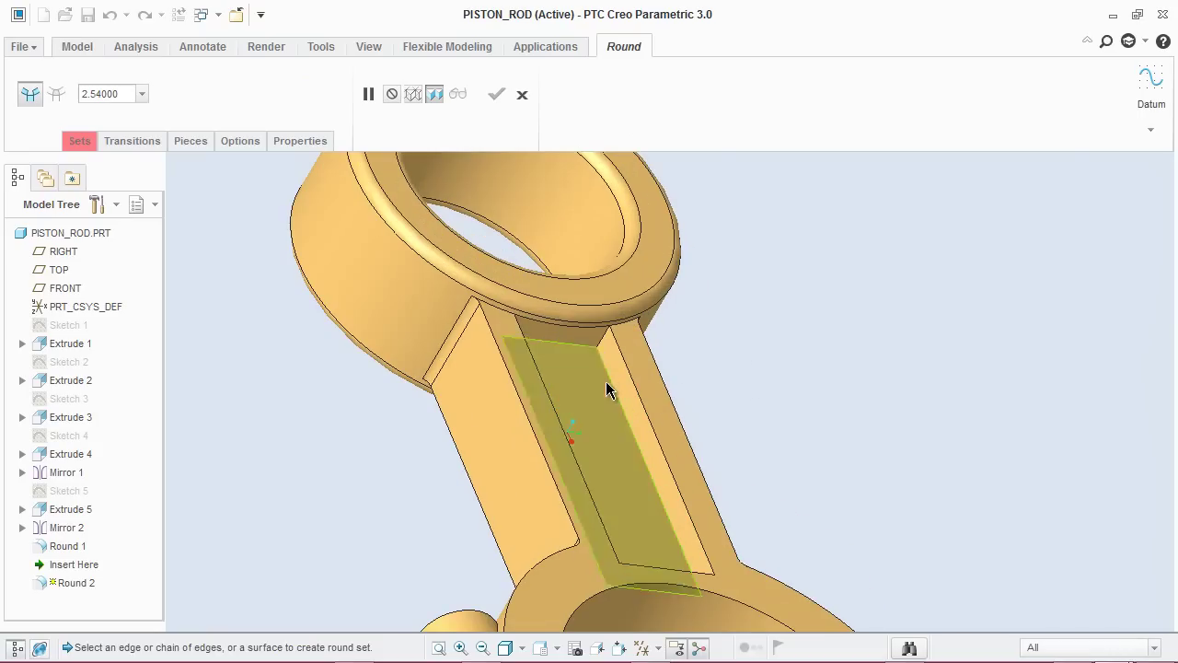
middle_drag(612, 377, 614, 377)
click(619, 403)
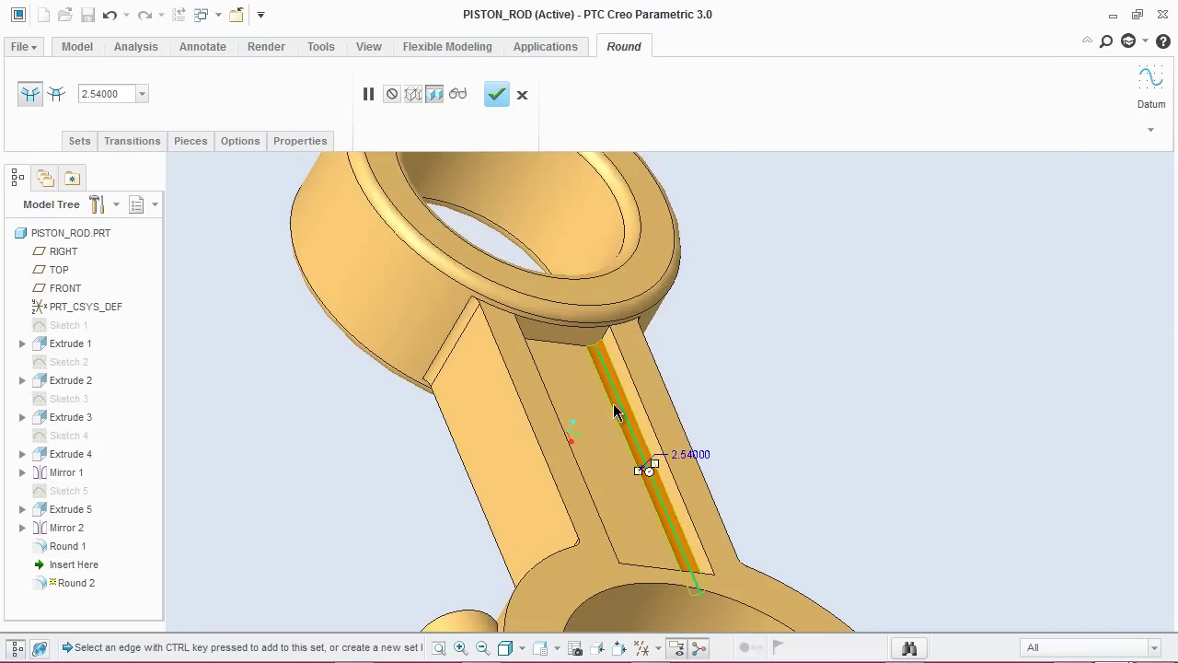
click(562, 337)
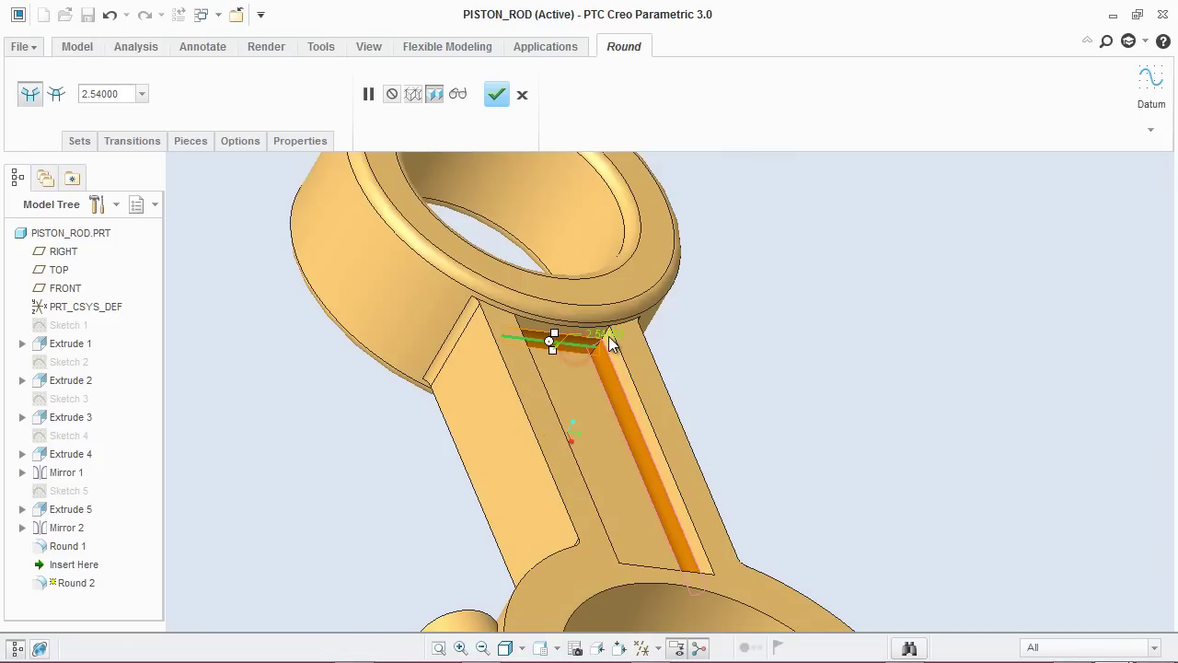
scroll(612, 331, up, 6)
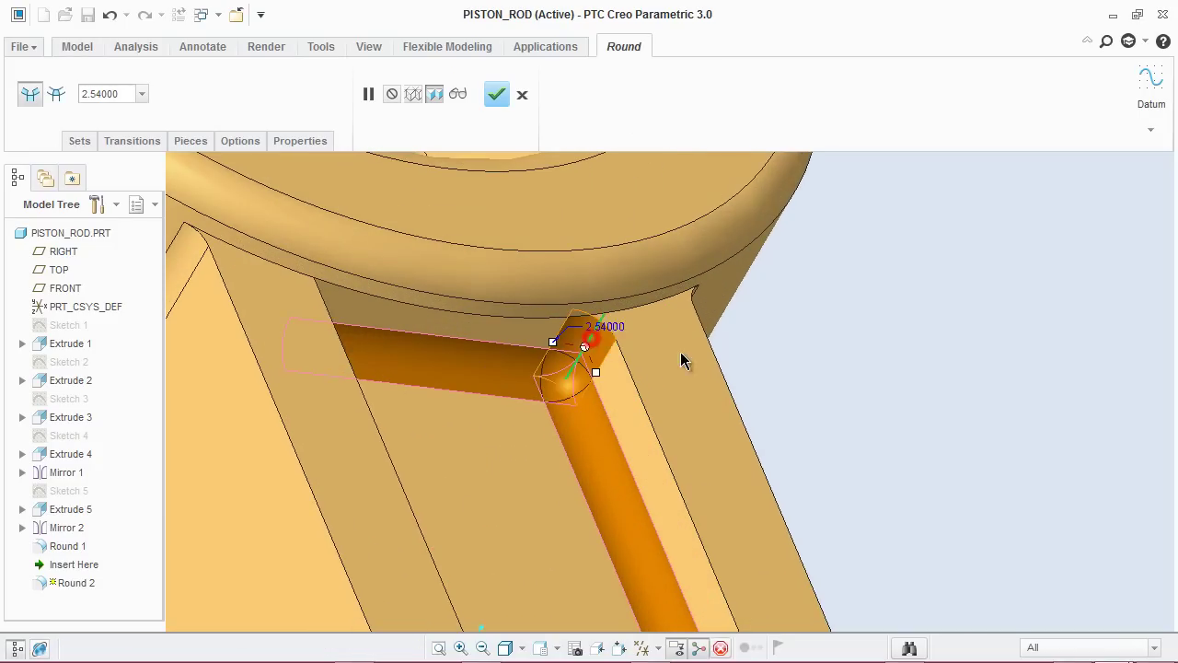
Add the recess's opposite long floor edge and its ring-end corner edge to the 2.54 round.
scroll(731, 342, down, 8)
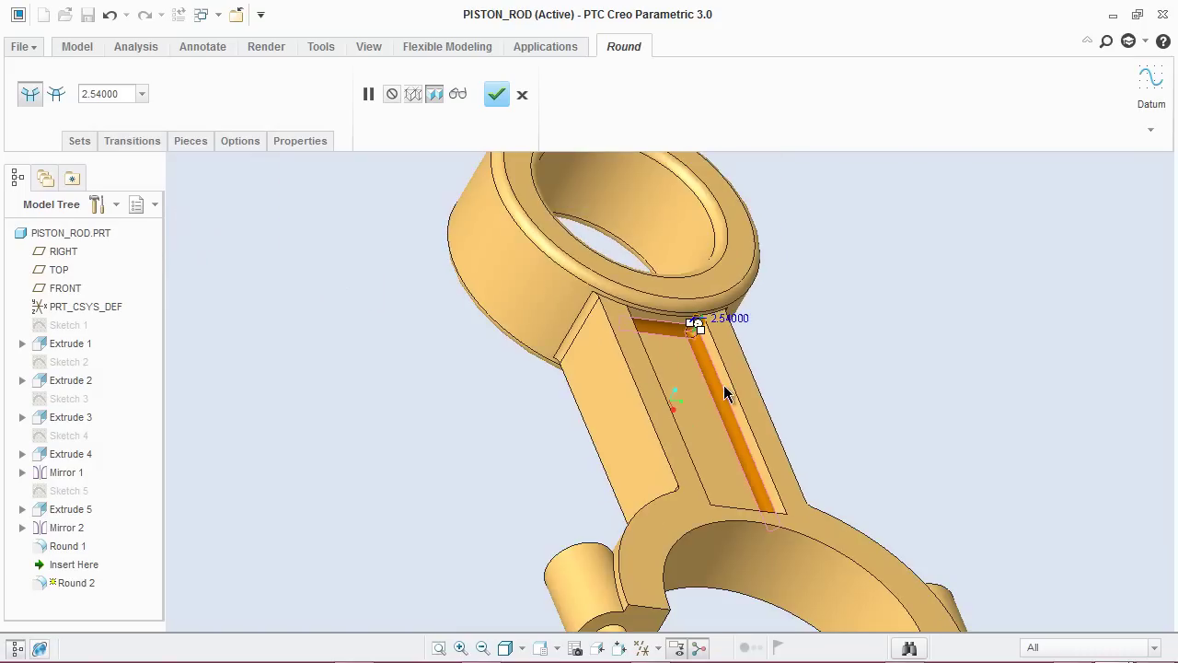
middle_drag(692, 377, 663, 369)
scroll(676, 357, up, 3)
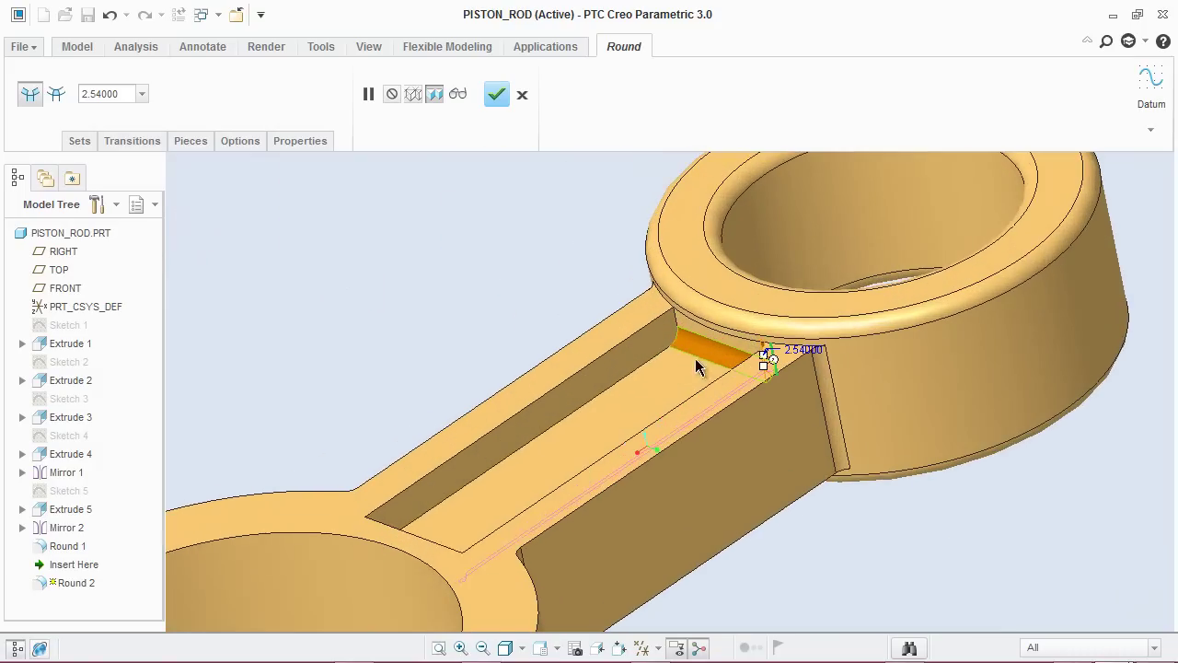
click(647, 361)
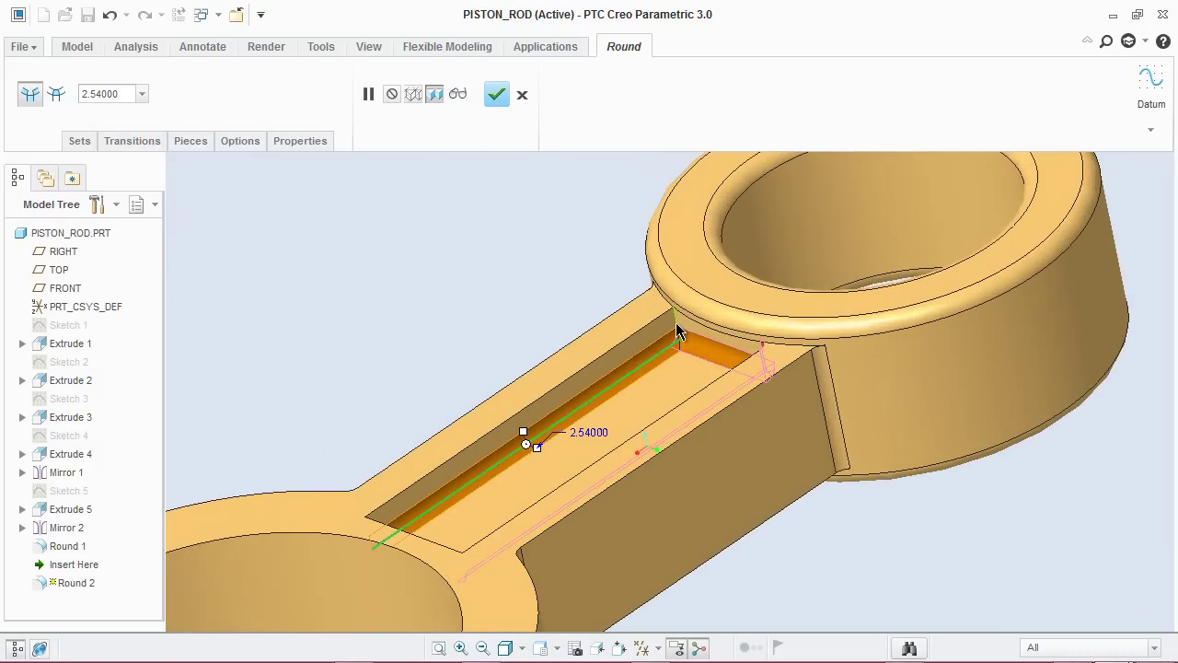
scroll(607, 354, down, 5)
Add the recess's fork-end floor edge and both fork-end corner edges to the 2.54 round, and display the list of round sets.
middle_drag(624, 376, 539, 437)
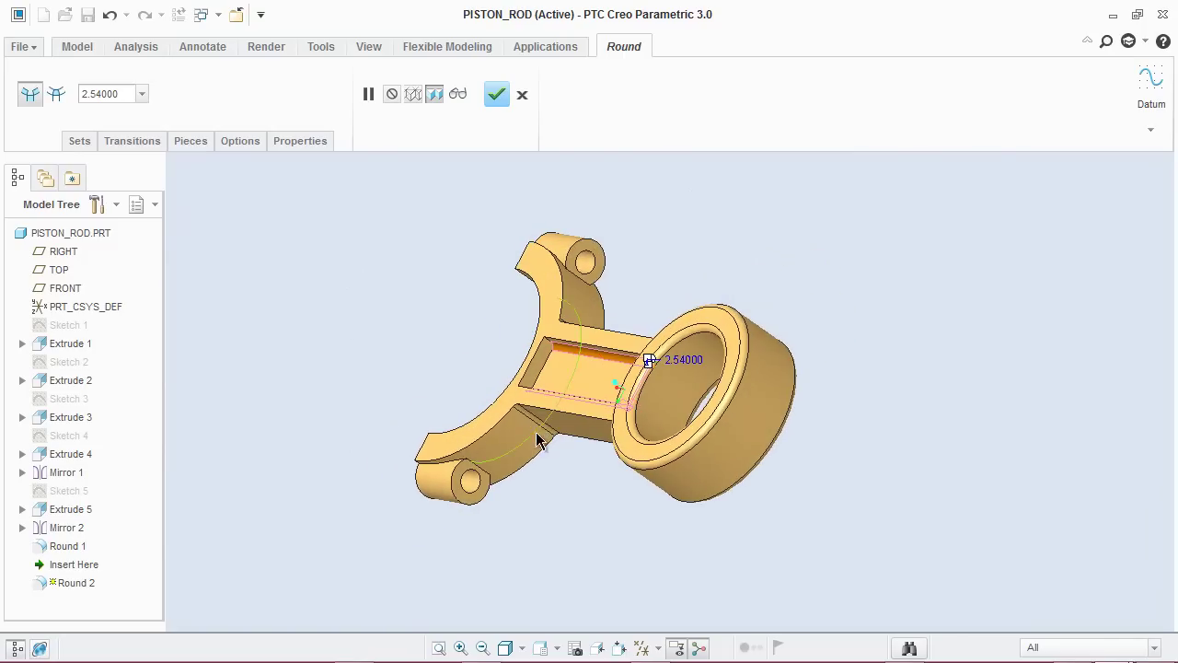
scroll(543, 362, up, 3)
ctrl+click(545, 376)
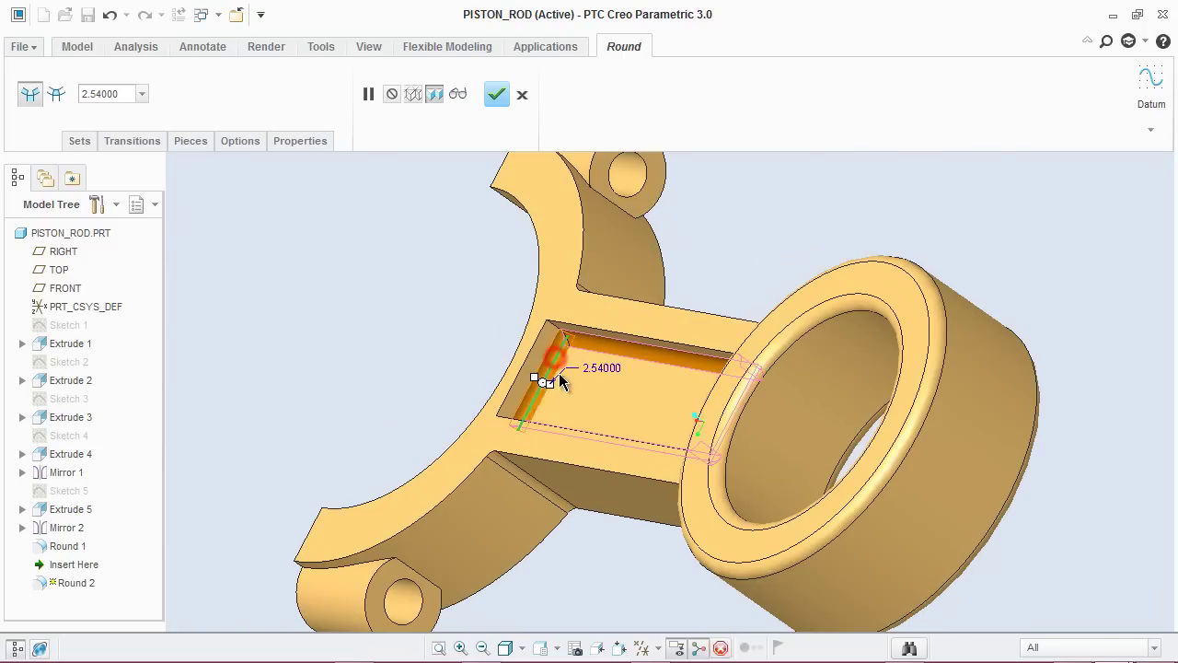
middle_drag(570, 387, 532, 378)
scroll(530, 376, up, 3)
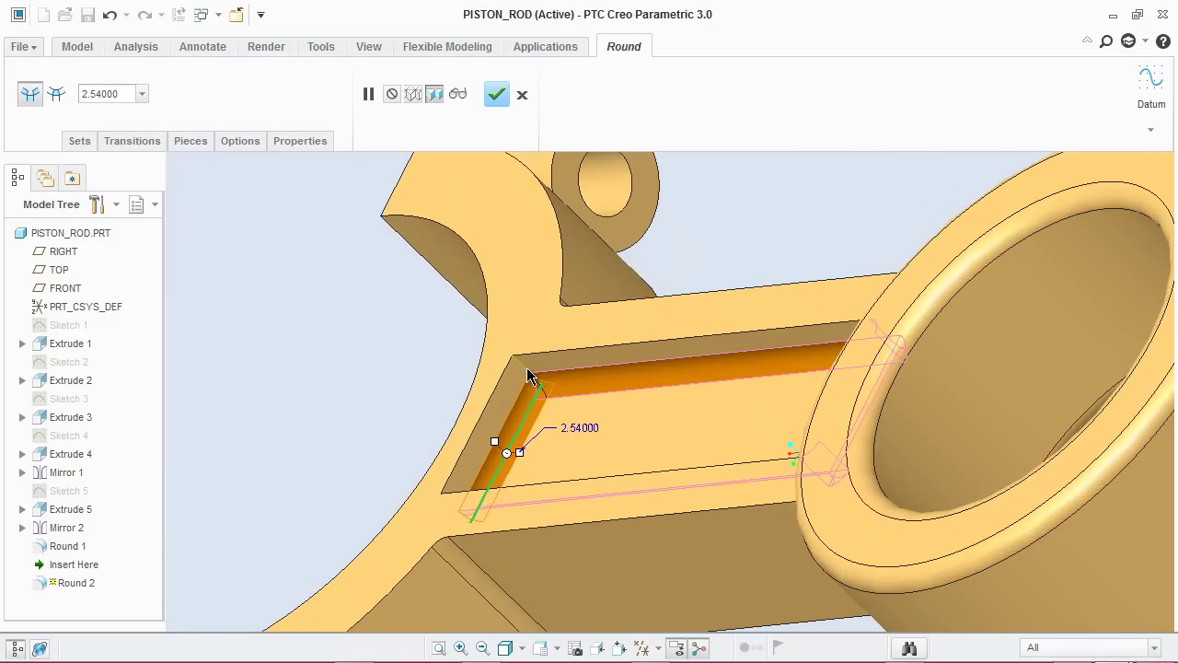
scroll(529, 364, down, 5)
middle_drag(534, 350, 590, 369)
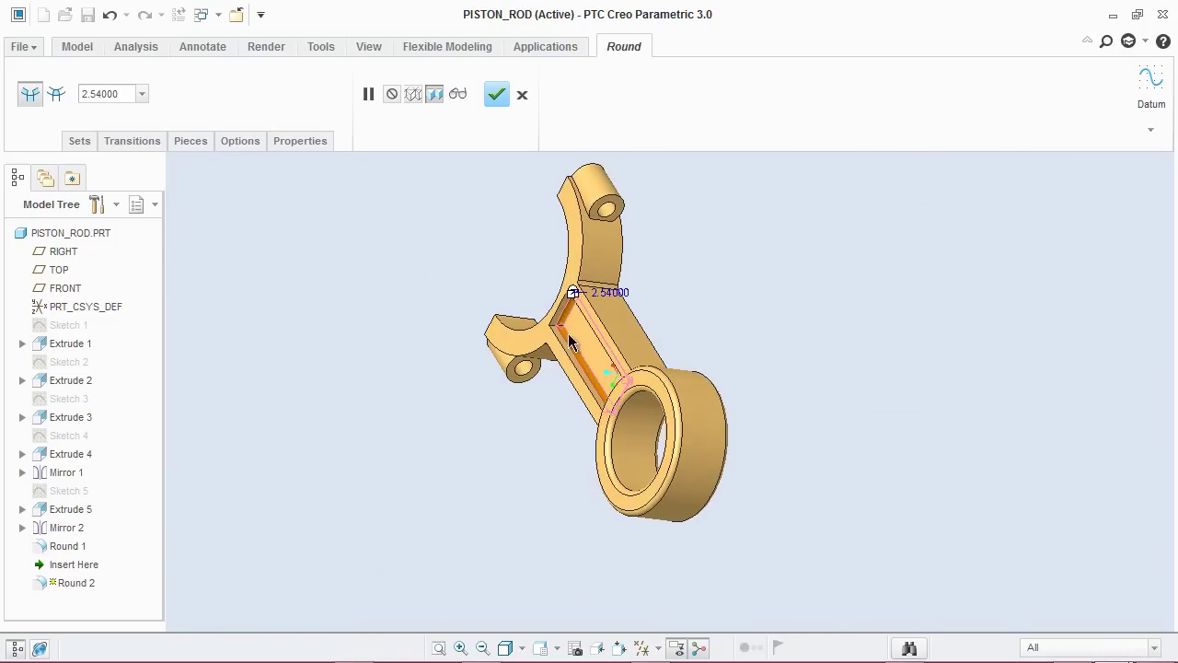
scroll(560, 331, up, 5)
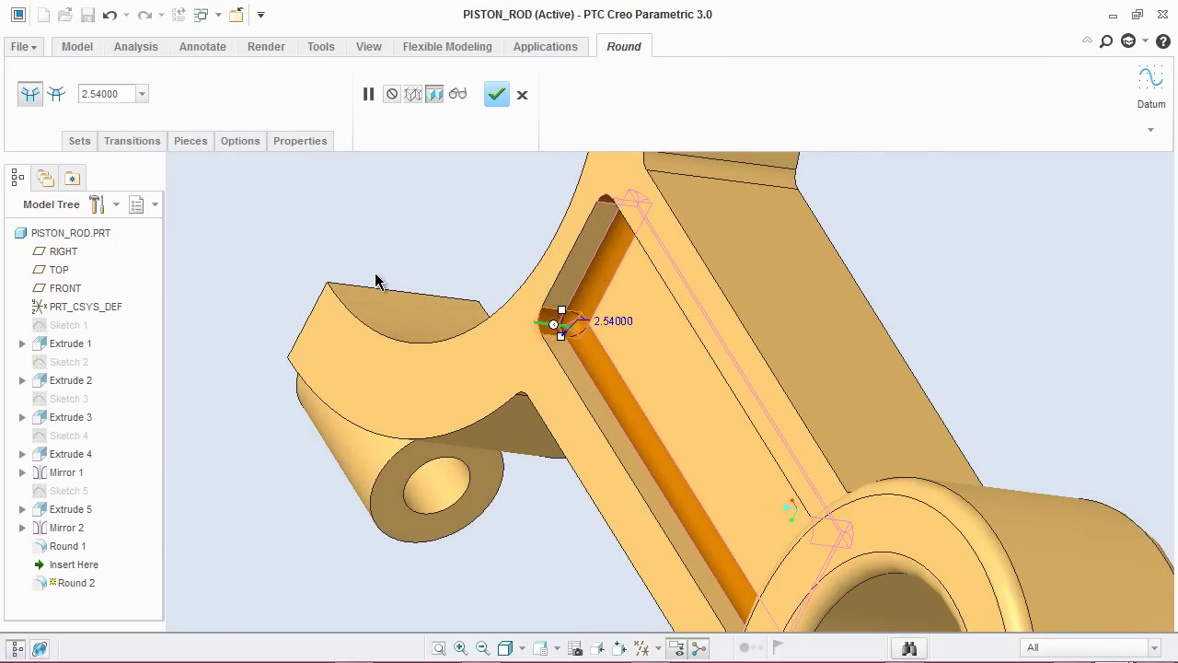
click(79, 141)
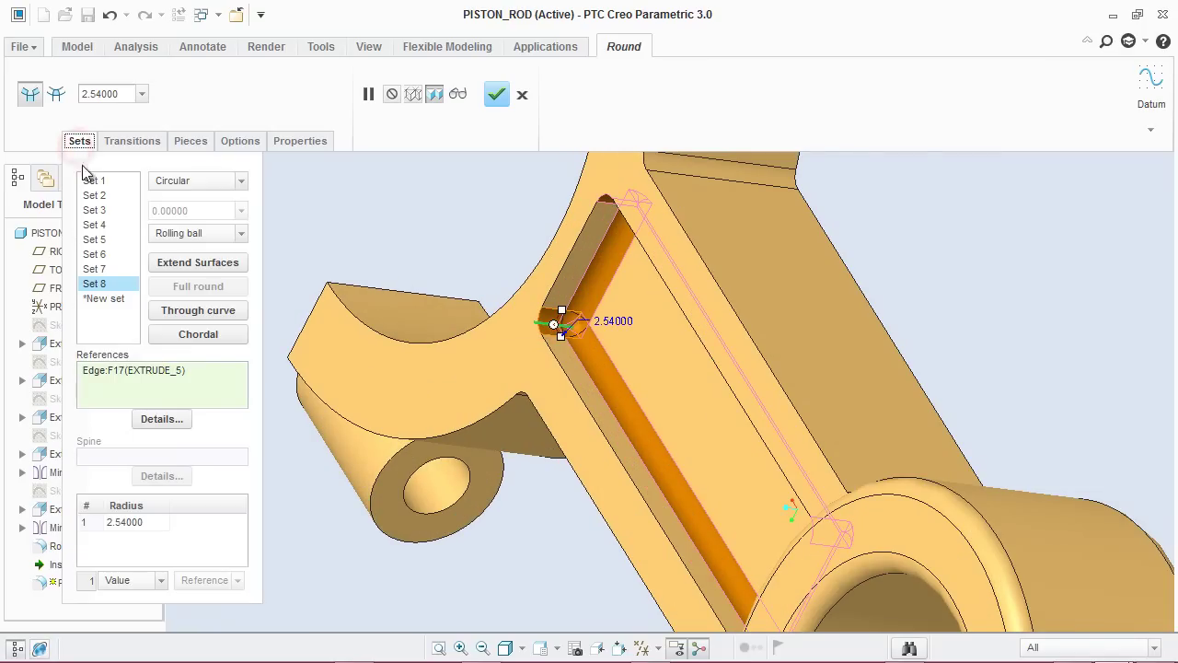
Round one long floor edge, the fork-end floor edge and their shared corner edge at 2.54 in the recess on the arm's other face.
scroll(548, 262, down, 4)
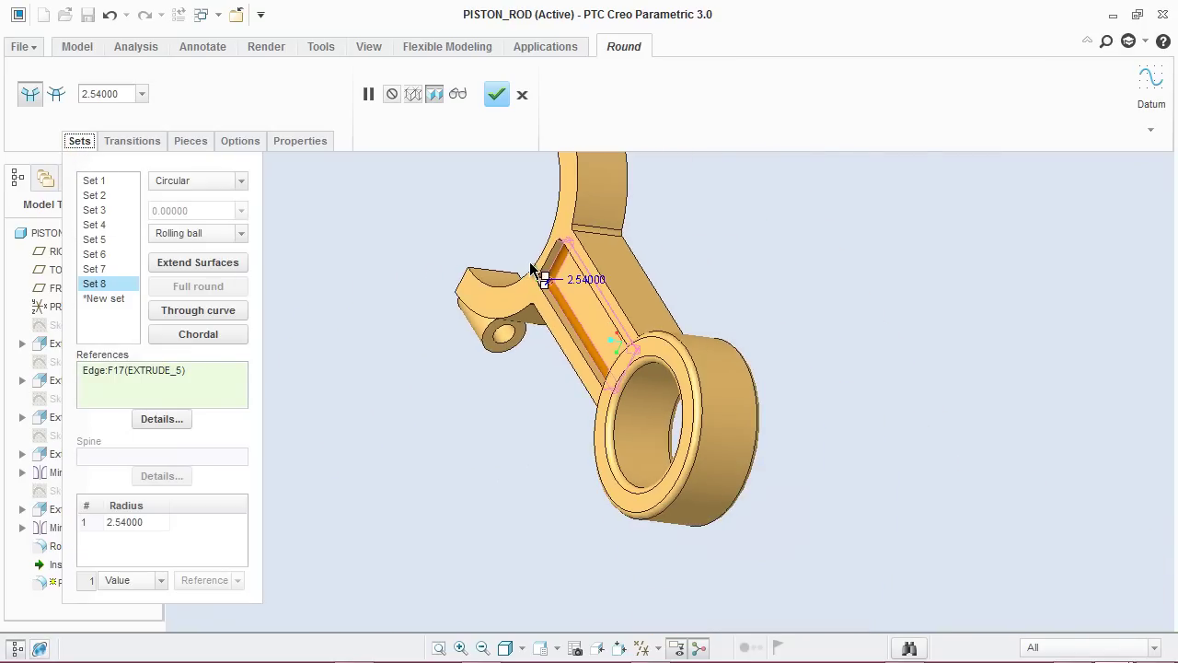
middle_drag(698, 296, 554, 241)
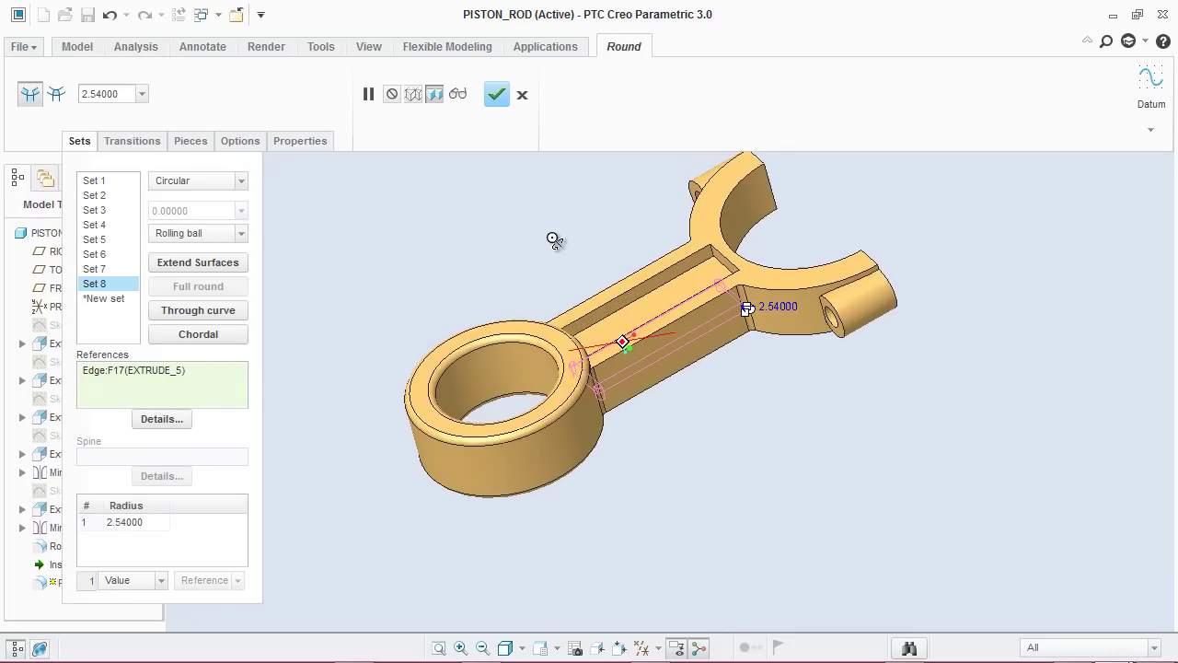
scroll(646, 262, up, 4)
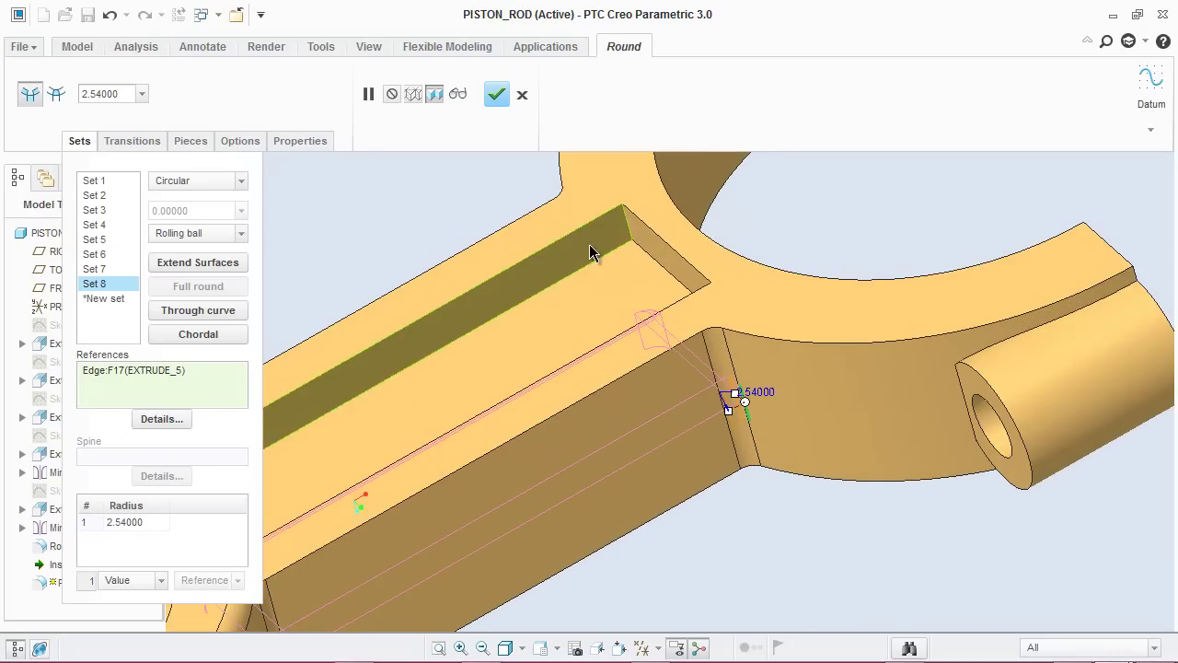
click(605, 262)
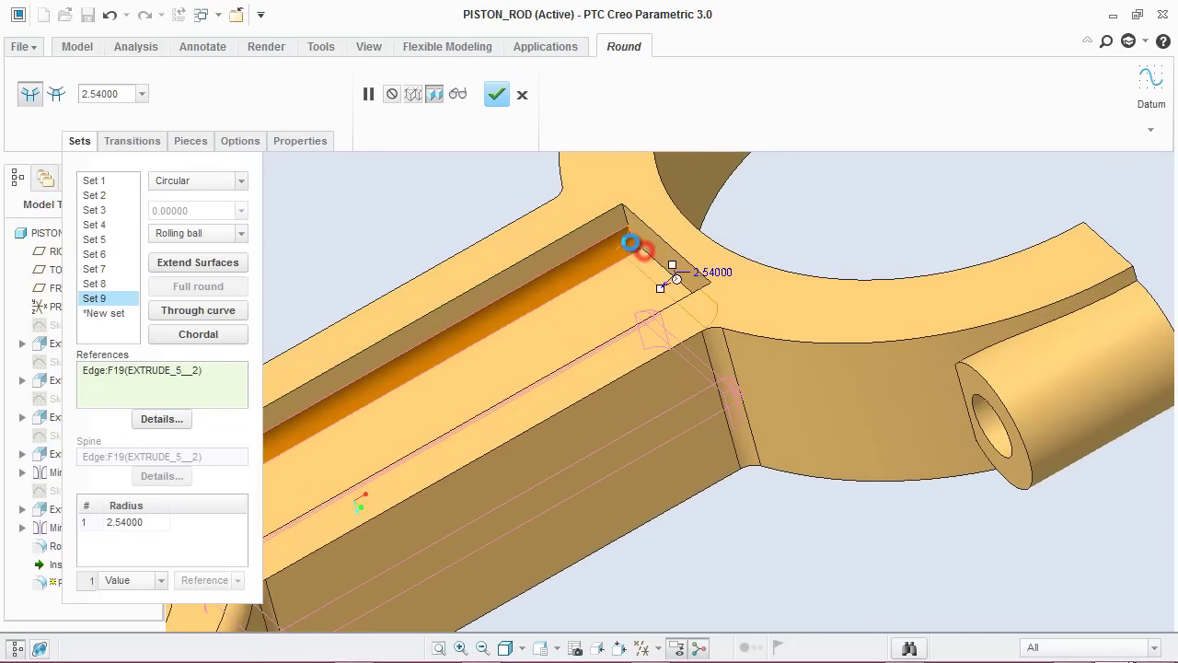
click(628, 232)
click(625, 221)
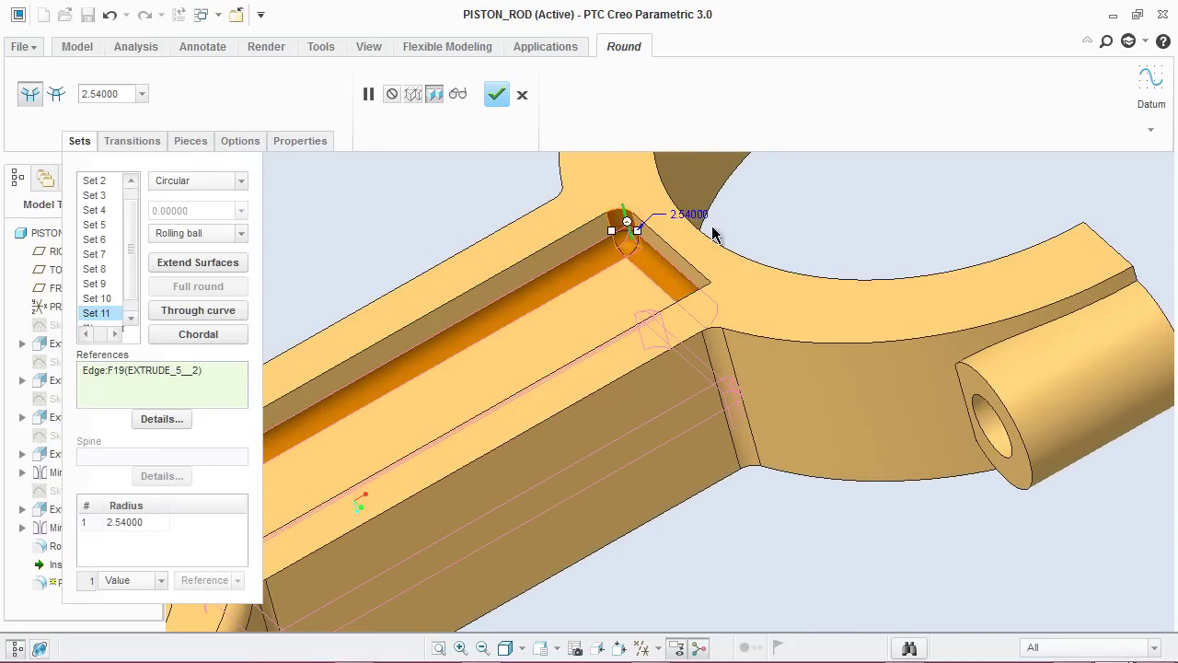
Add the second recess's ring-end floor edge and the corner edge it shares with the rounded long side to the round.
scroll(704, 227, down, 5)
middle_drag(715, 363, 632, 392)
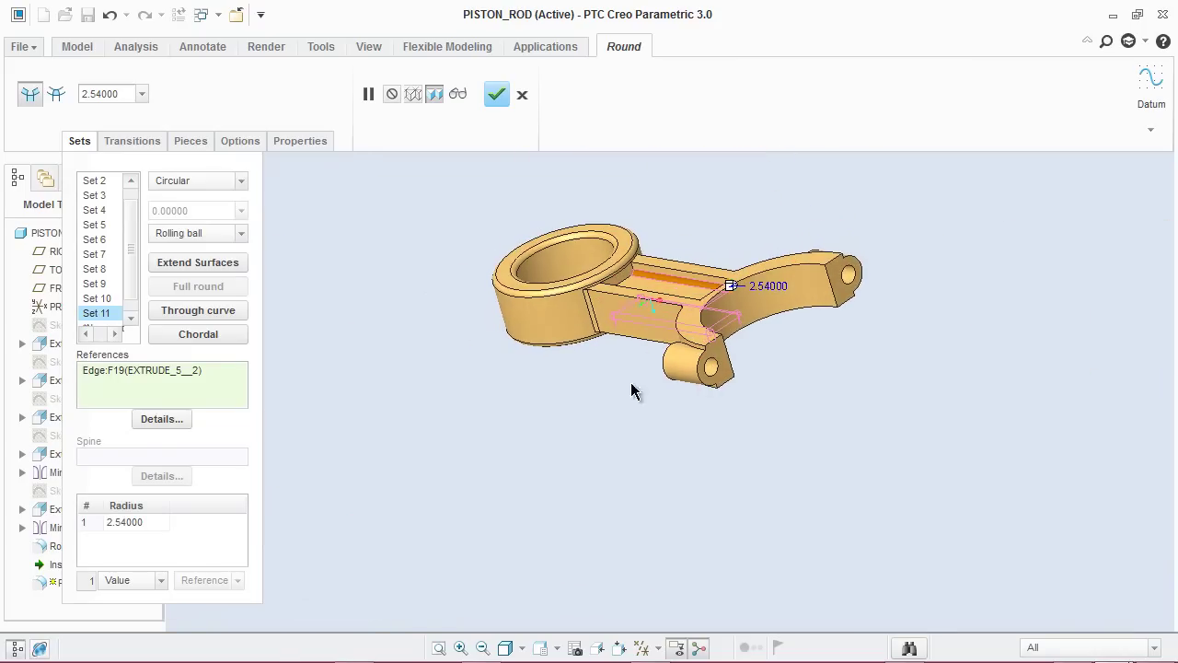
scroll(647, 242, up, 5)
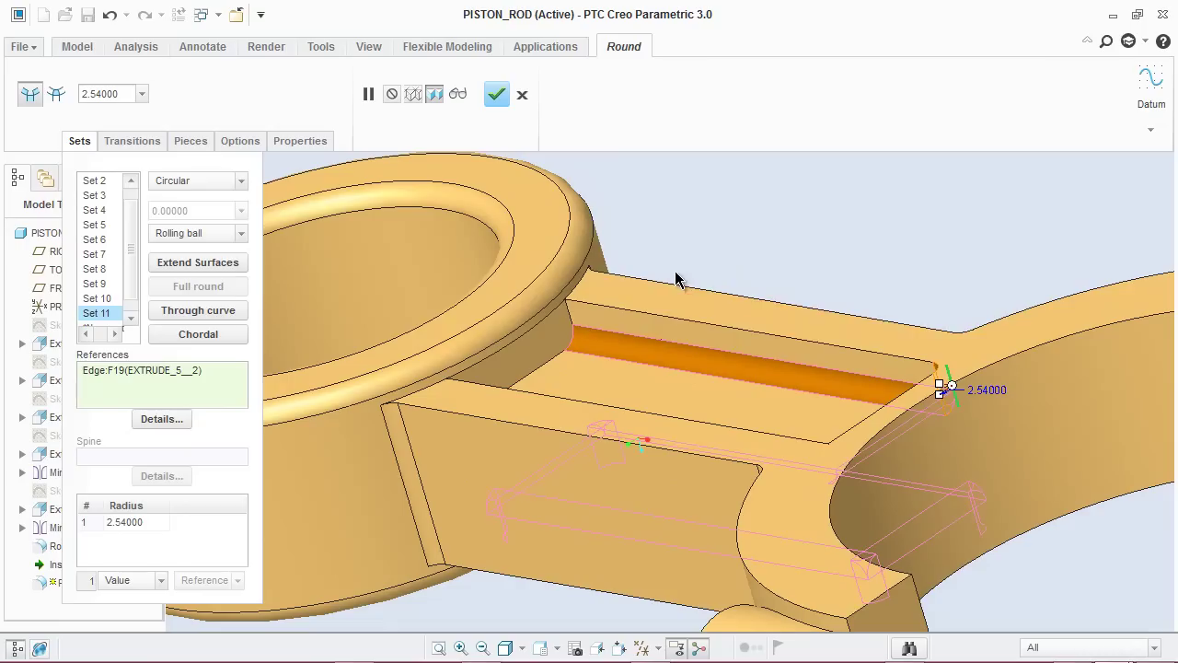
click(555, 356)
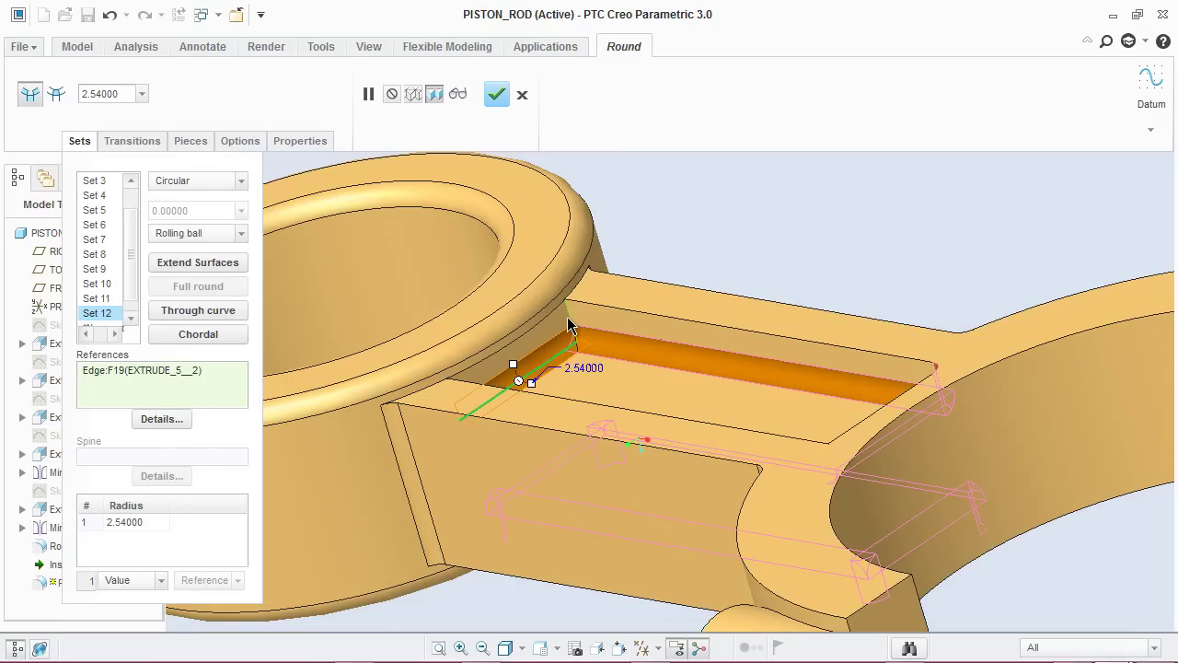
click(571, 321)
scroll(676, 279, up, 3)
scroll(682, 276, down, 3)
Add the second recess's remaining long floor edge and its ring-end corner edge to the 2.54 round.
scroll(686, 274, down, 5)
middle_drag(678, 381, 608, 401)
scroll(661, 309, up, 3)
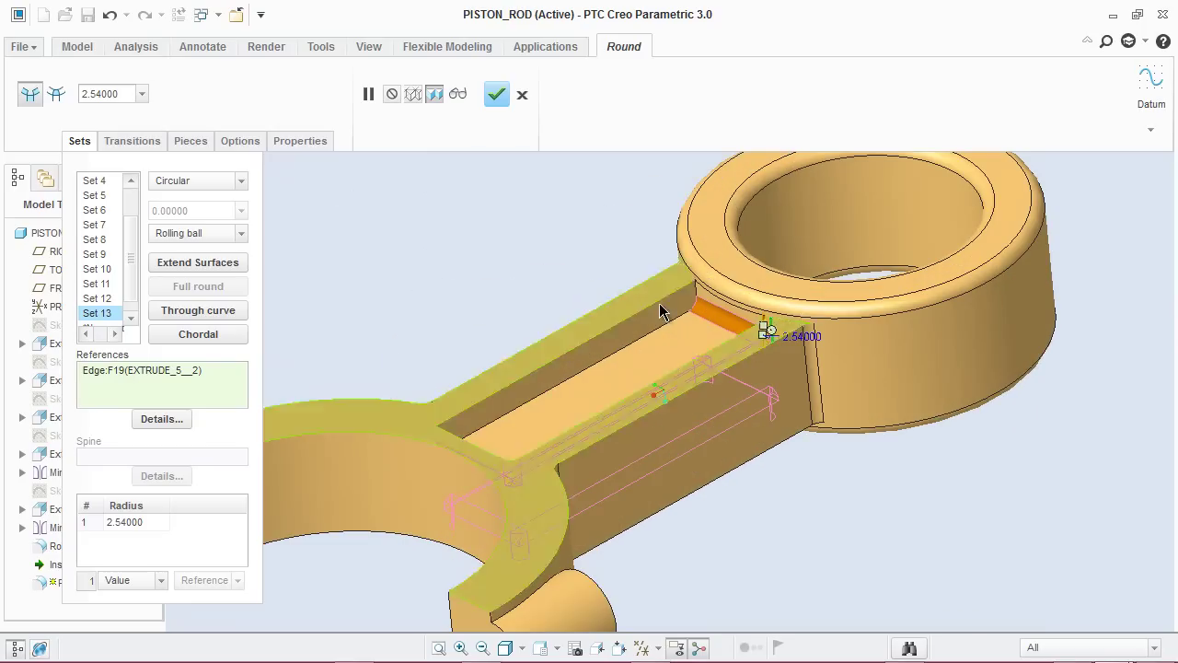
click(672, 324)
scroll(692, 293, up, 4)
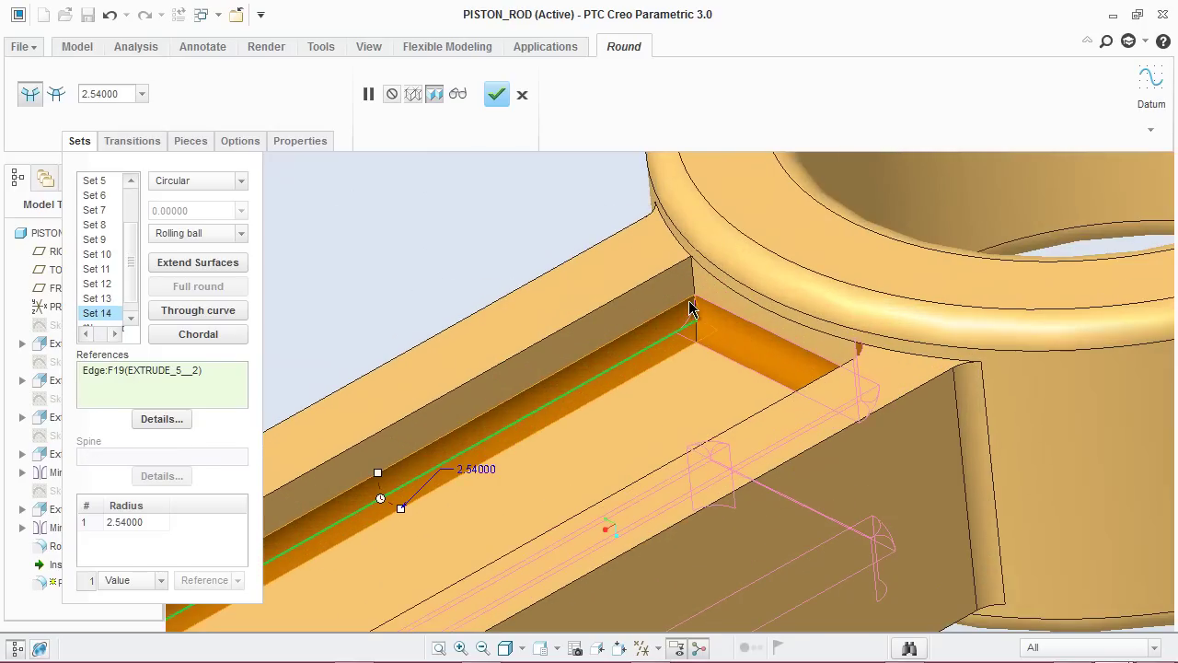
click(695, 278)
scroll(697, 295, up, 3)
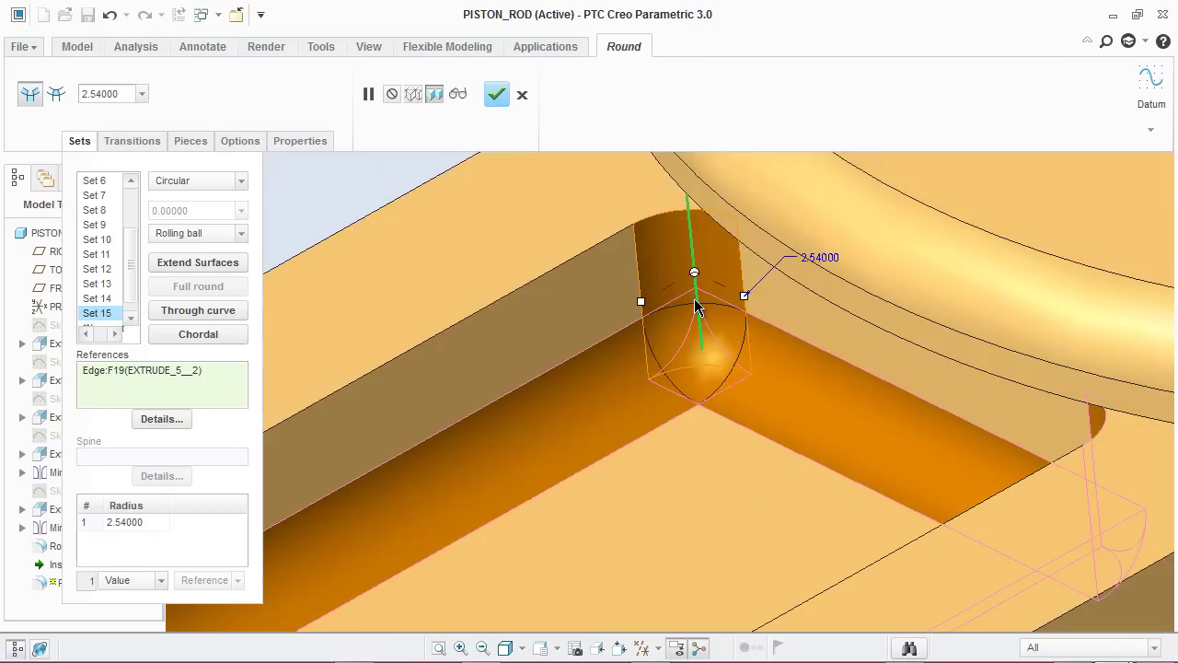
Add the last fork-end corner edge of the second recess to the 2.54 round, and complete the feature.
scroll(697, 299, down, 5)
scroll(697, 299, down, 3)
middle_drag(685, 300, 523, 378)
middle_drag(534, 368, 540, 368)
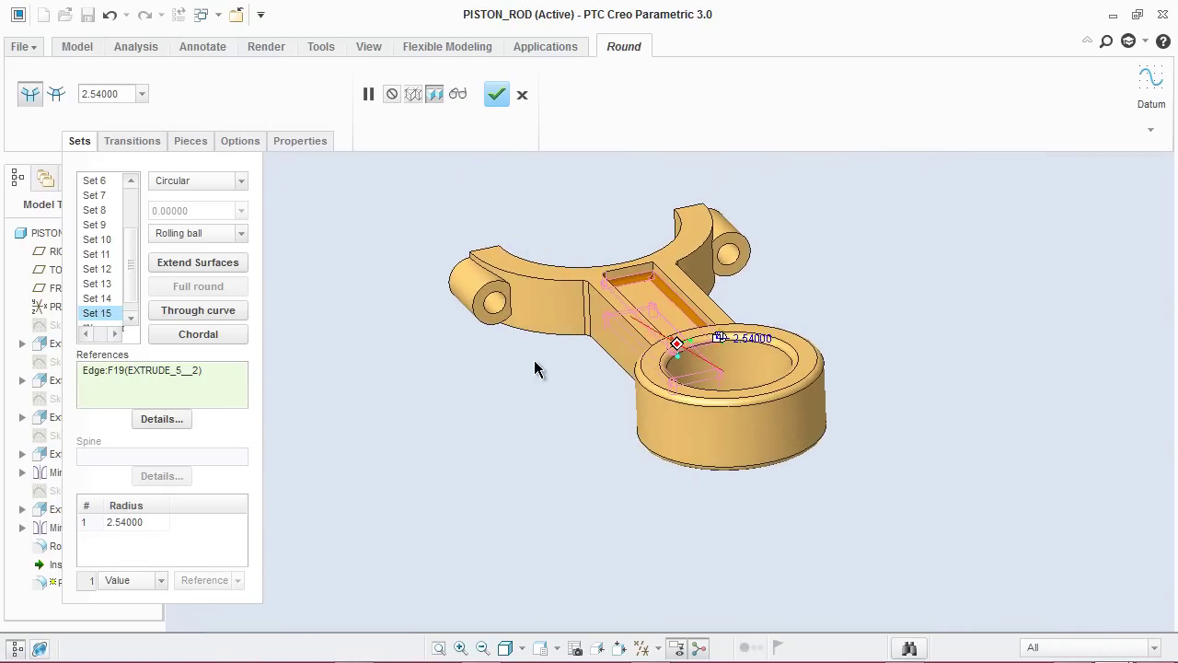
scroll(658, 271, down, 5)
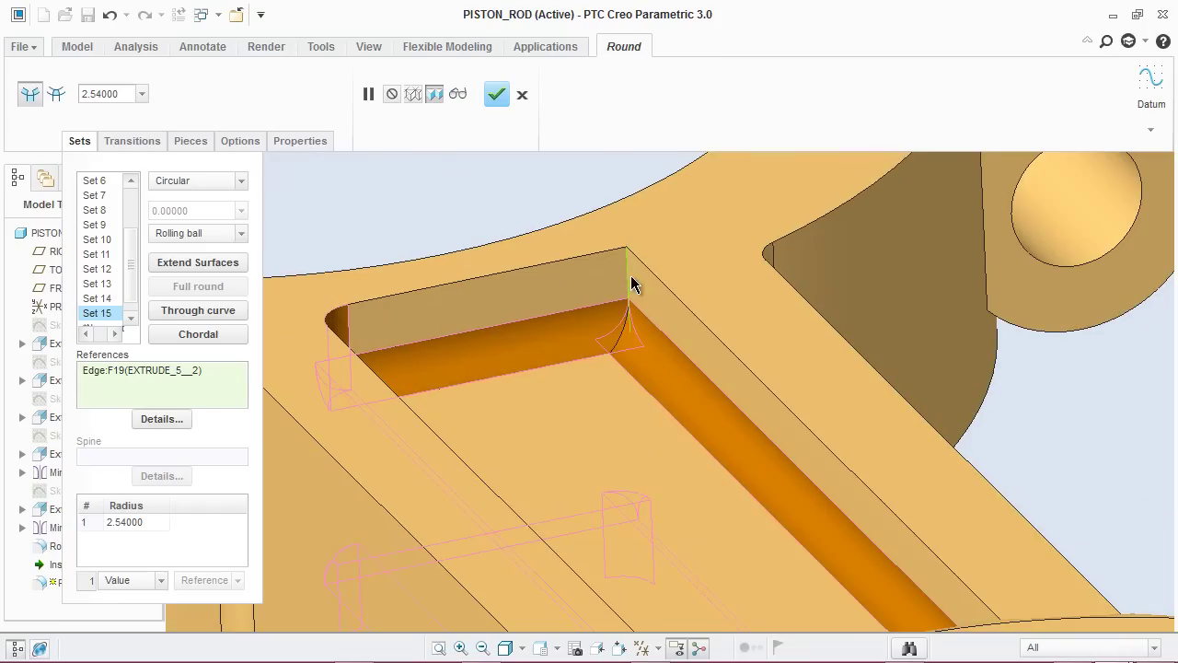
click(642, 269)
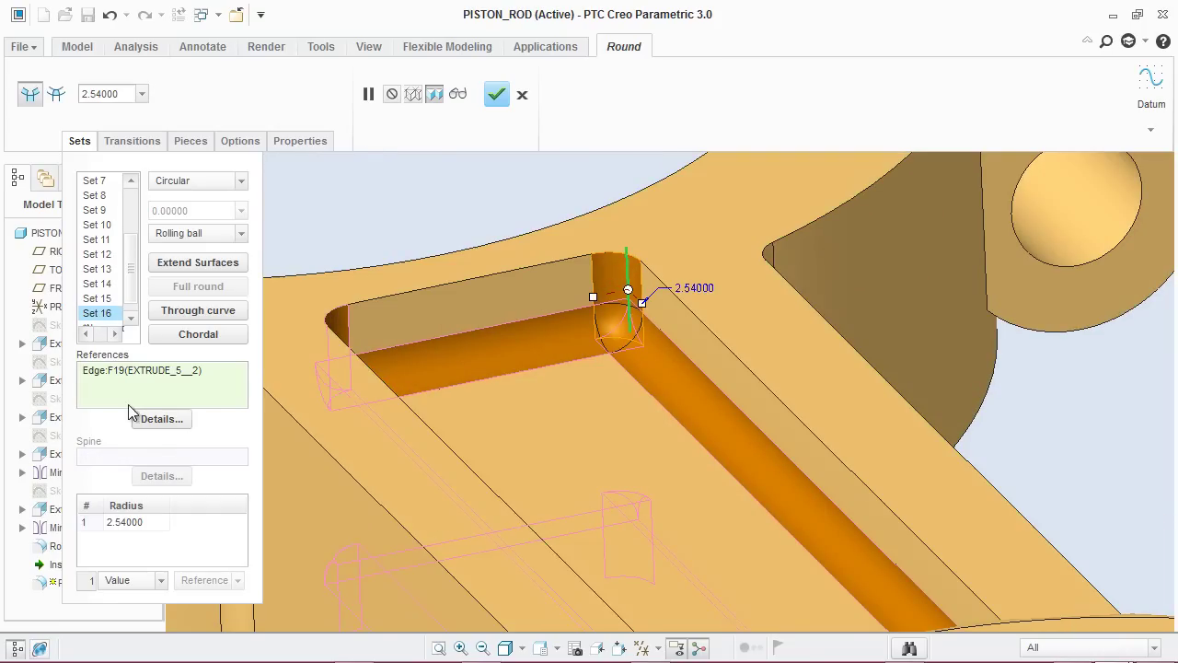
click(497, 94)
scroll(573, 320, down, 5)
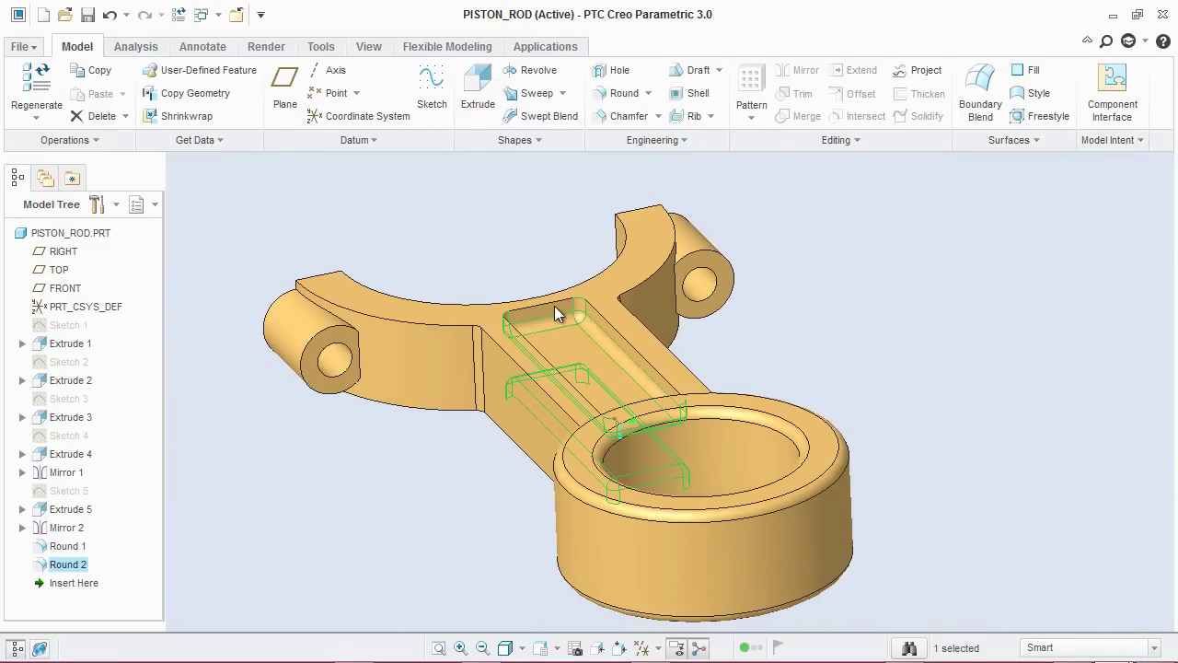
Round the rim edge chain of the recess on one face of the arm at 1.27.
middle_drag(449, 262, 534, 292)
click(735, 264)
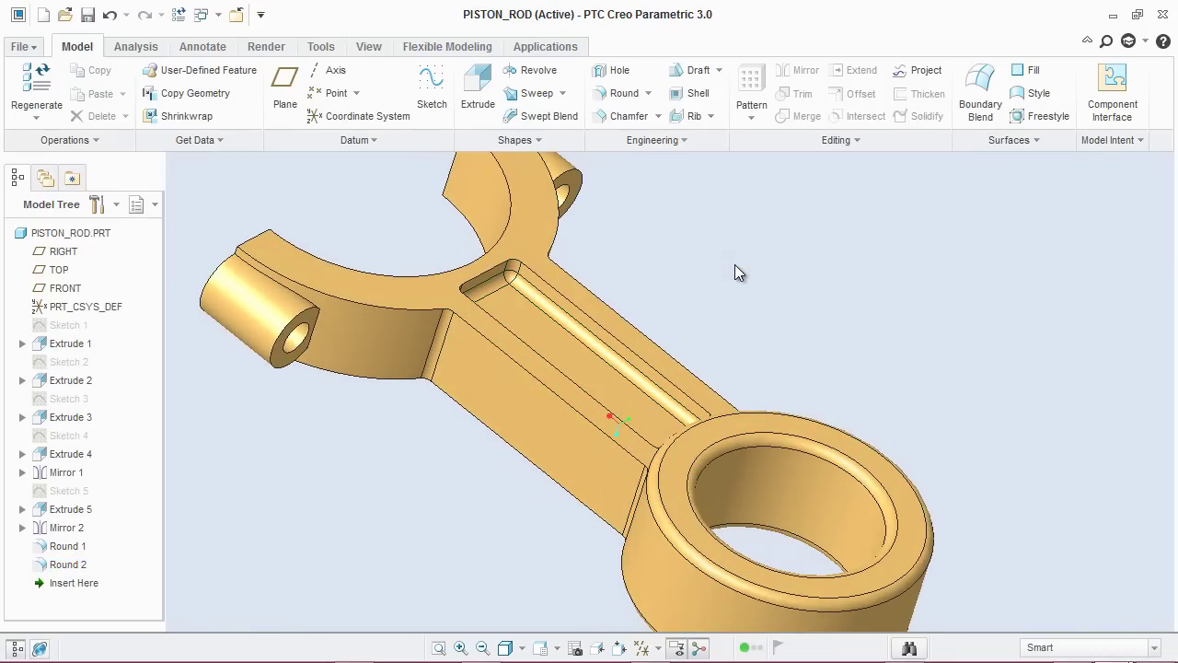
click(615, 93)
double_click(127, 94)
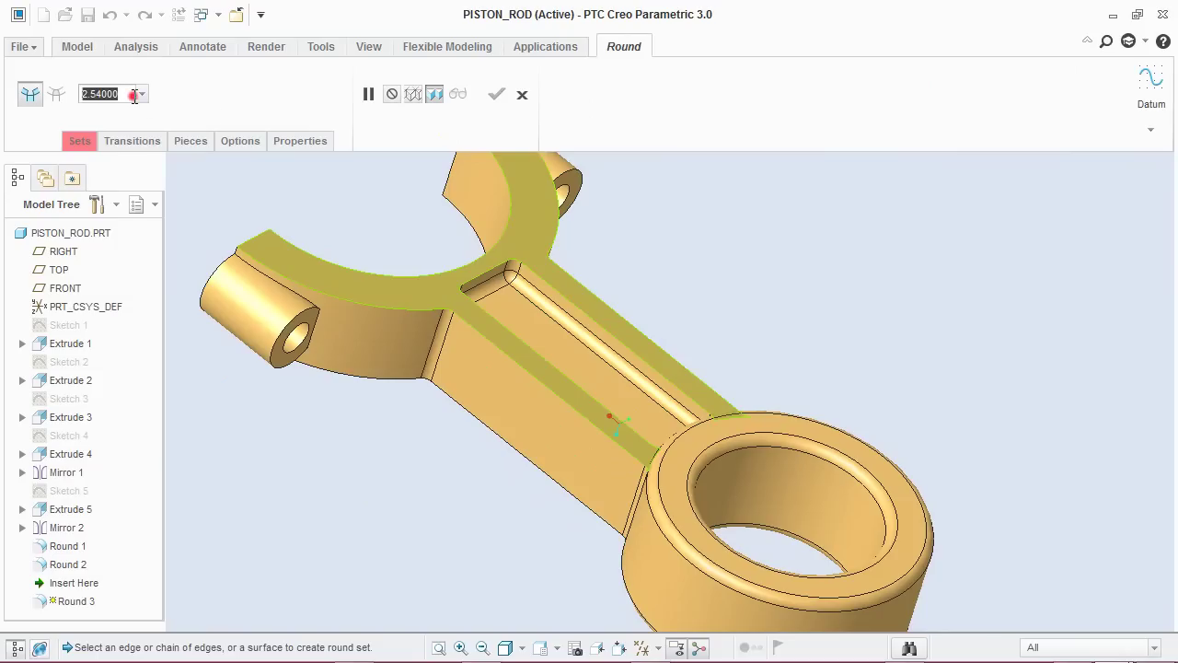
text(1.2)
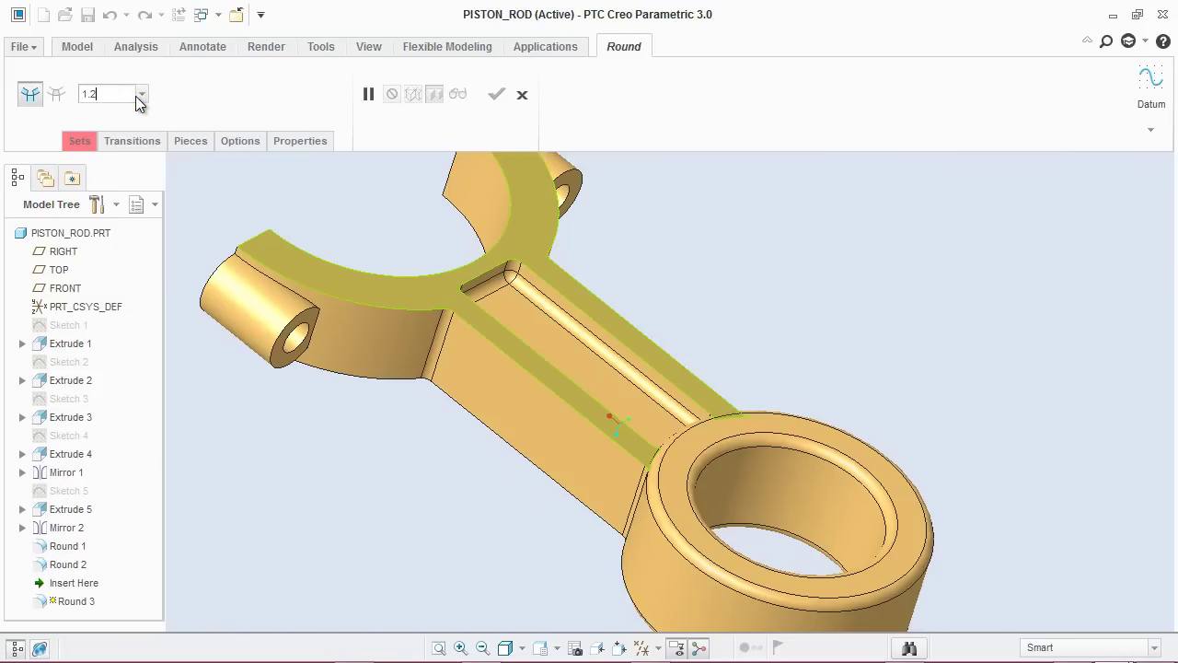
text(7)
key(Return)
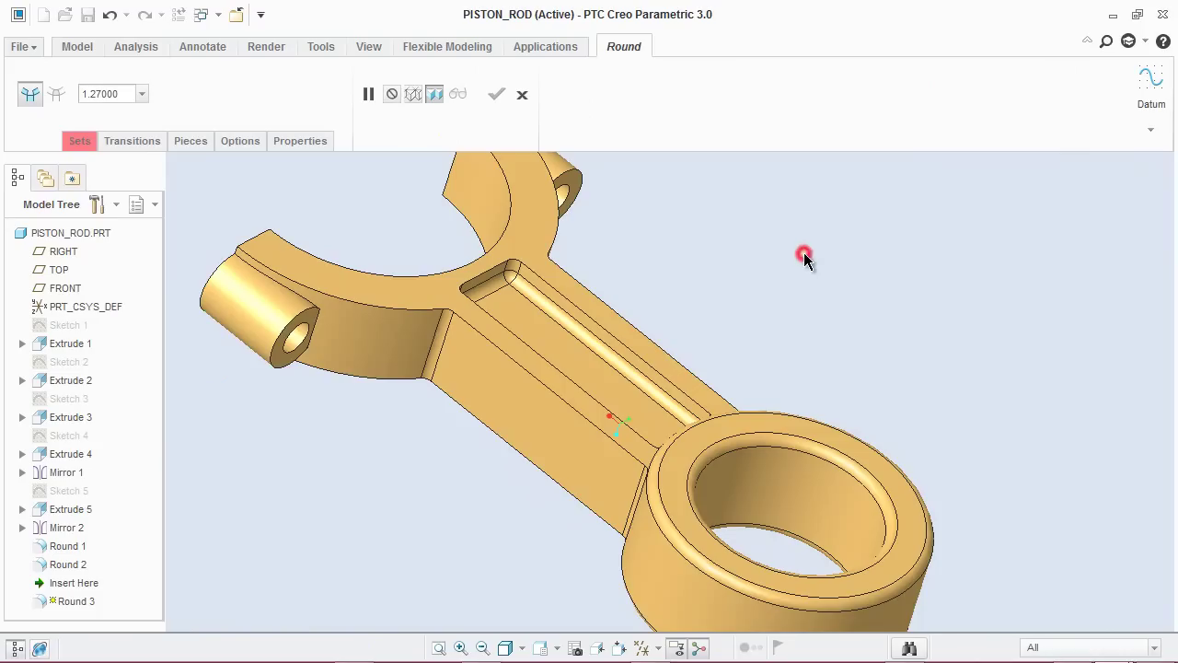
click(586, 313)
Add the rim edge chain of the recess on the arm's opposite face to the 1.27 round, and complete the feature.
mouse_move(723, 268)
middle_down()
mouse_move(697, 276)
mouse_move(595, 221)
mouse_move(605, 156)
mouse_move(620, 137)
middle_up()
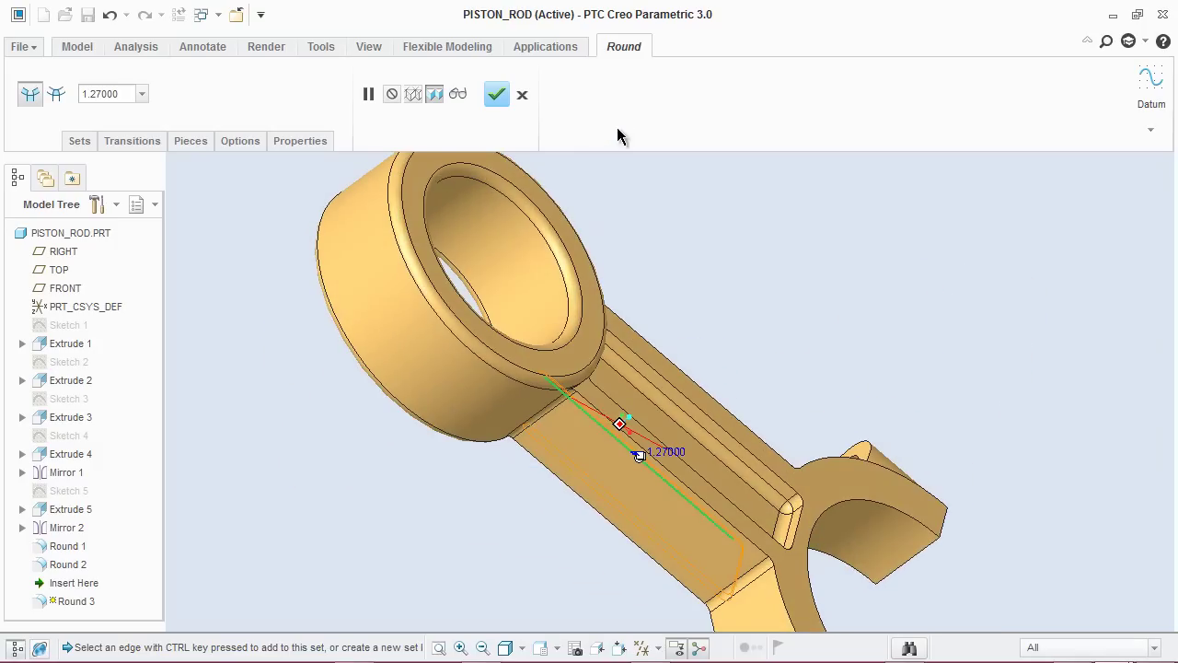
click(626, 347)
middle_drag(737, 332, 686, 286)
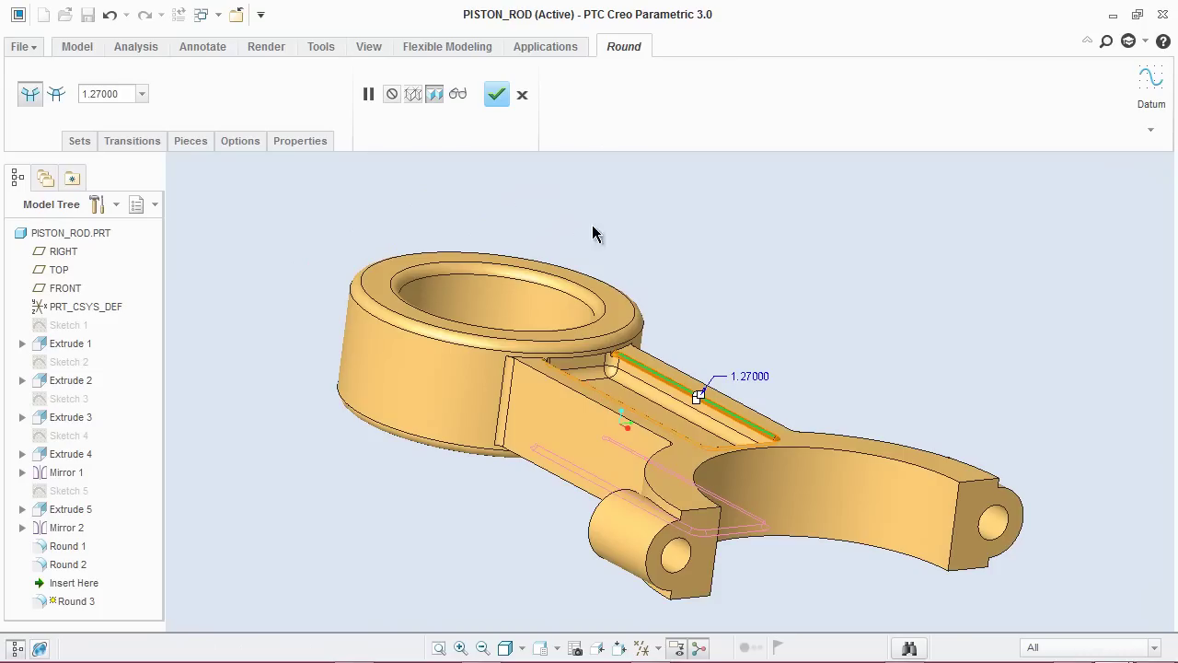
click(499, 95)
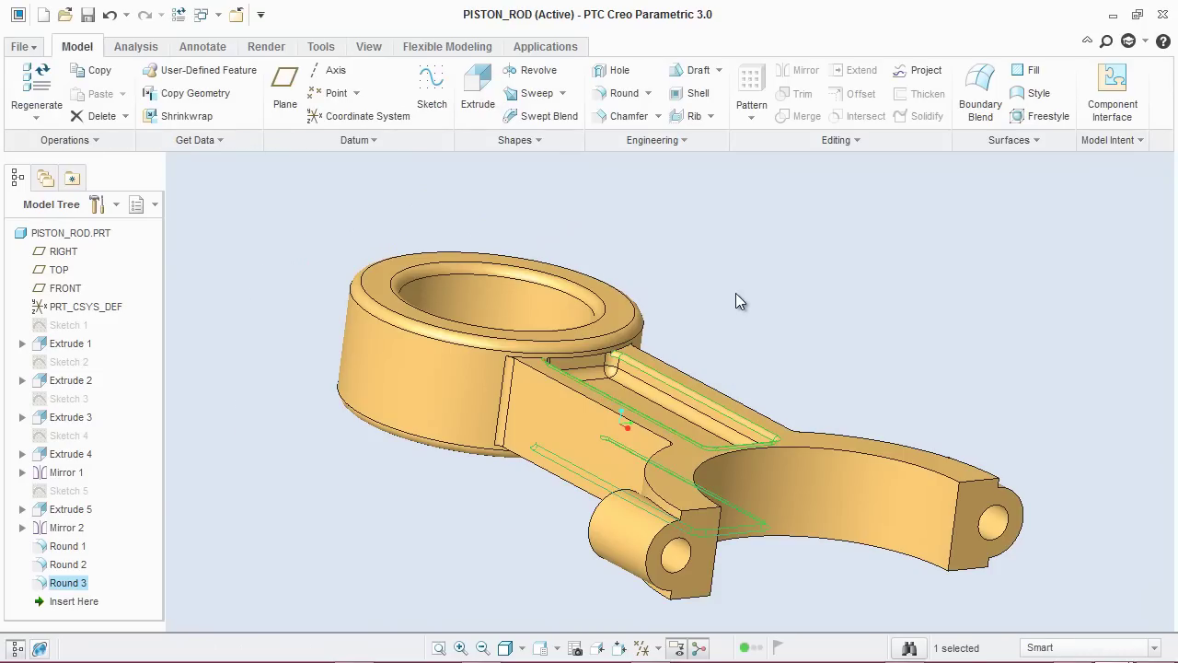
Return the piston rod to its default orientation and save the part.
scroll(734, 297, up, 4)
scroll(750, 295, down, 1)
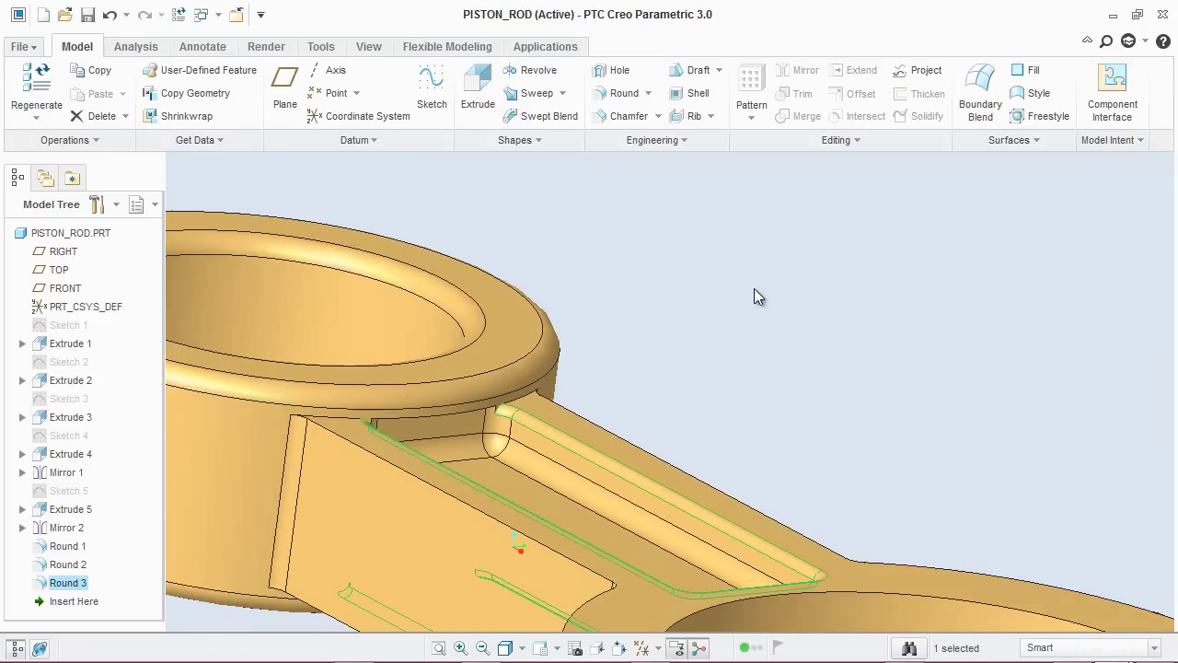
middle_drag(760, 294, 731, 305)
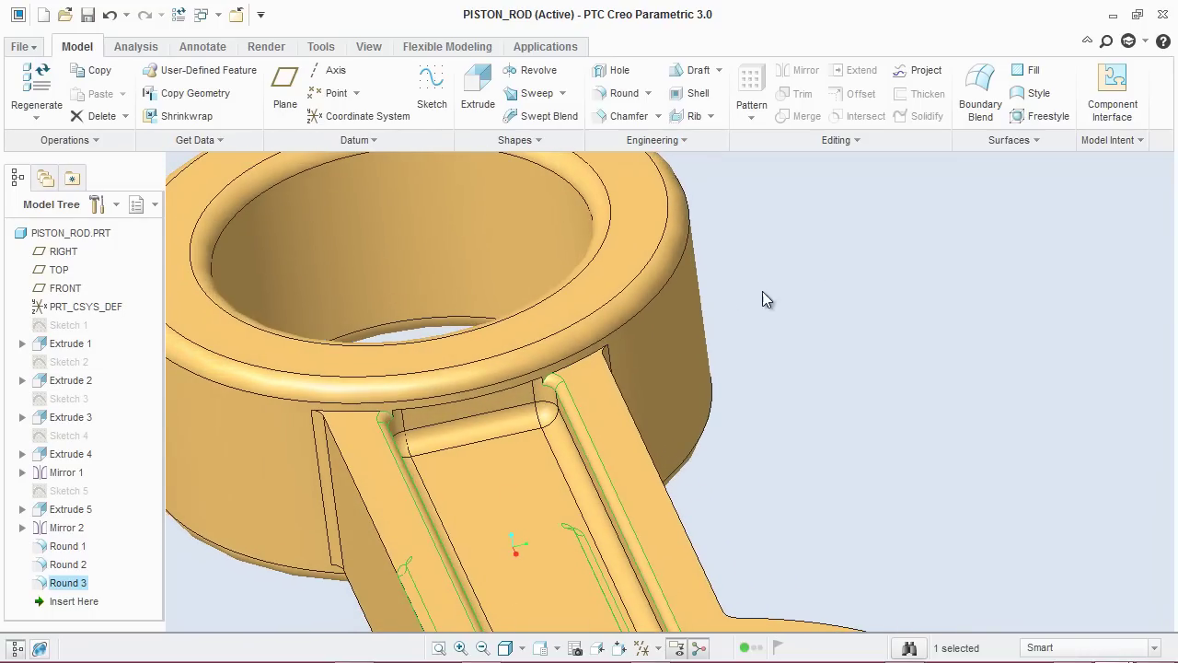
click(935, 365)
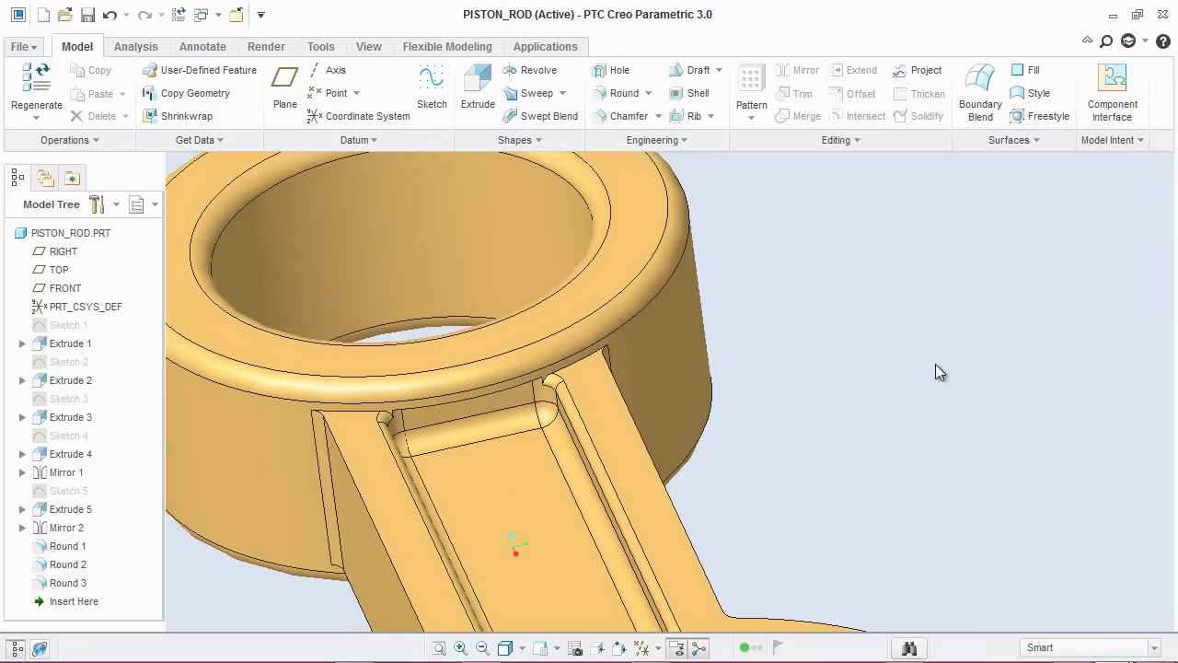
scroll(933, 371, down, 3)
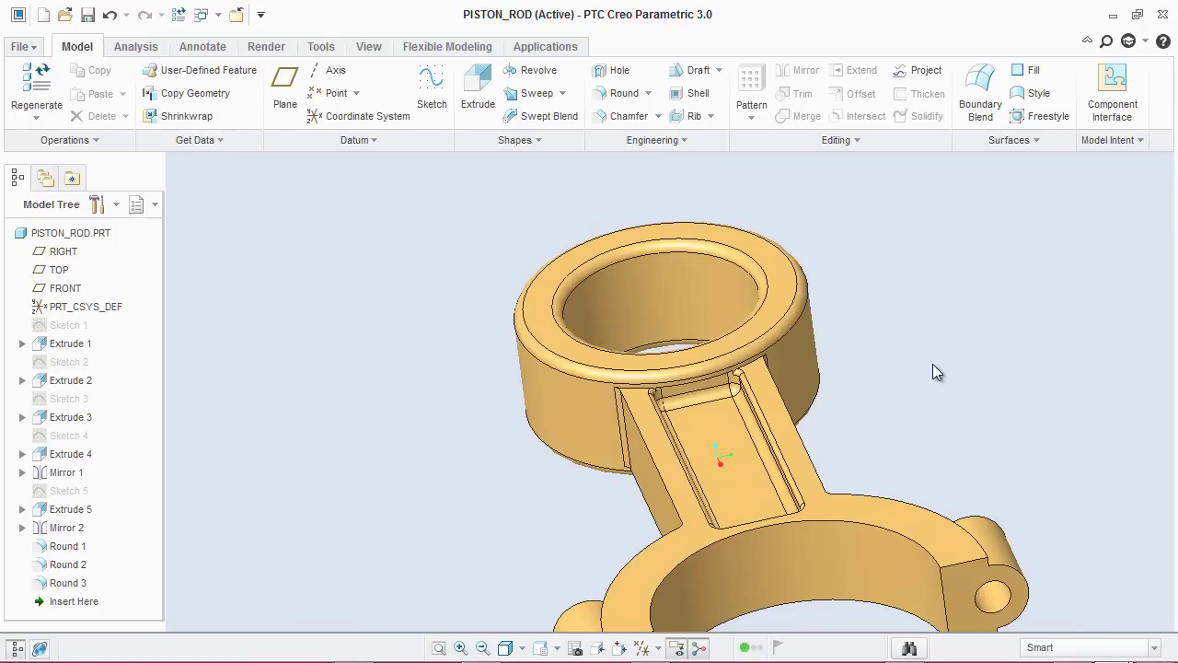
key(ctrl+d)
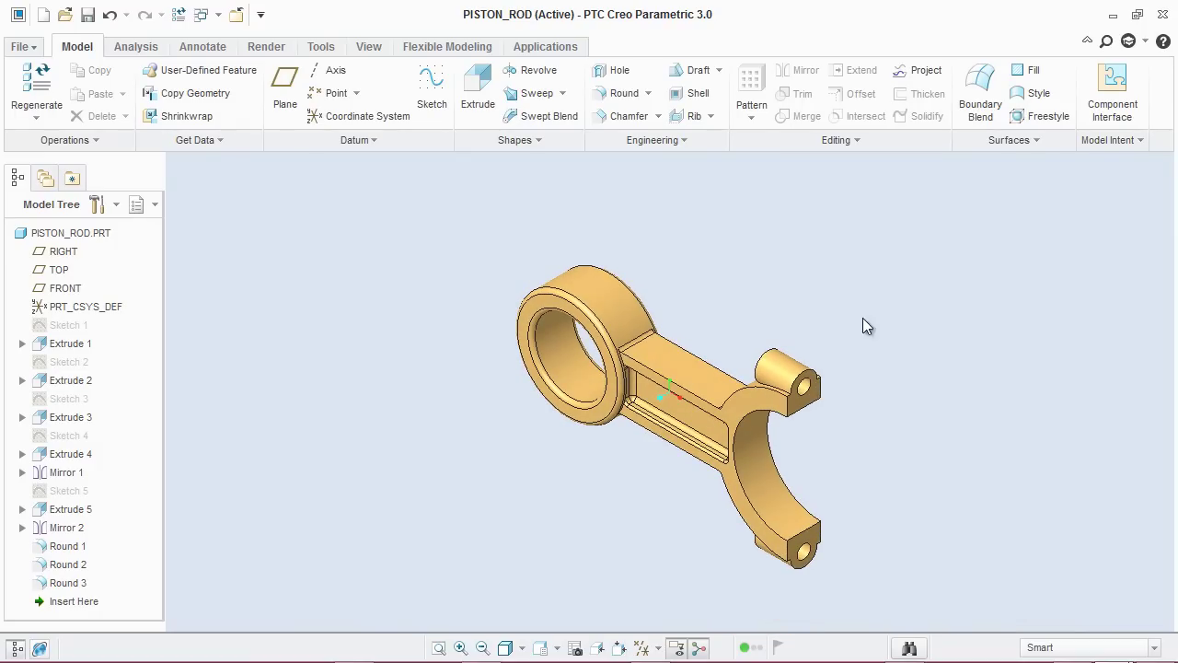
click(88, 15)
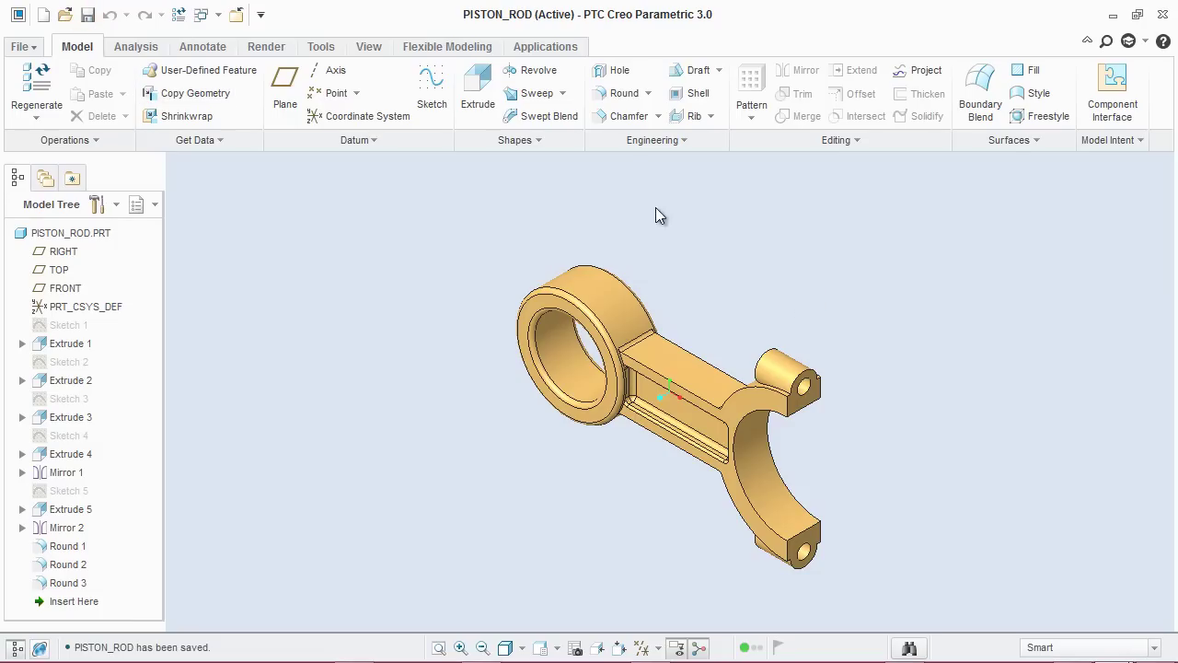
Round one outer long edge of the arm, together with its continuation along the fork, at 2.539.
click(617, 93)
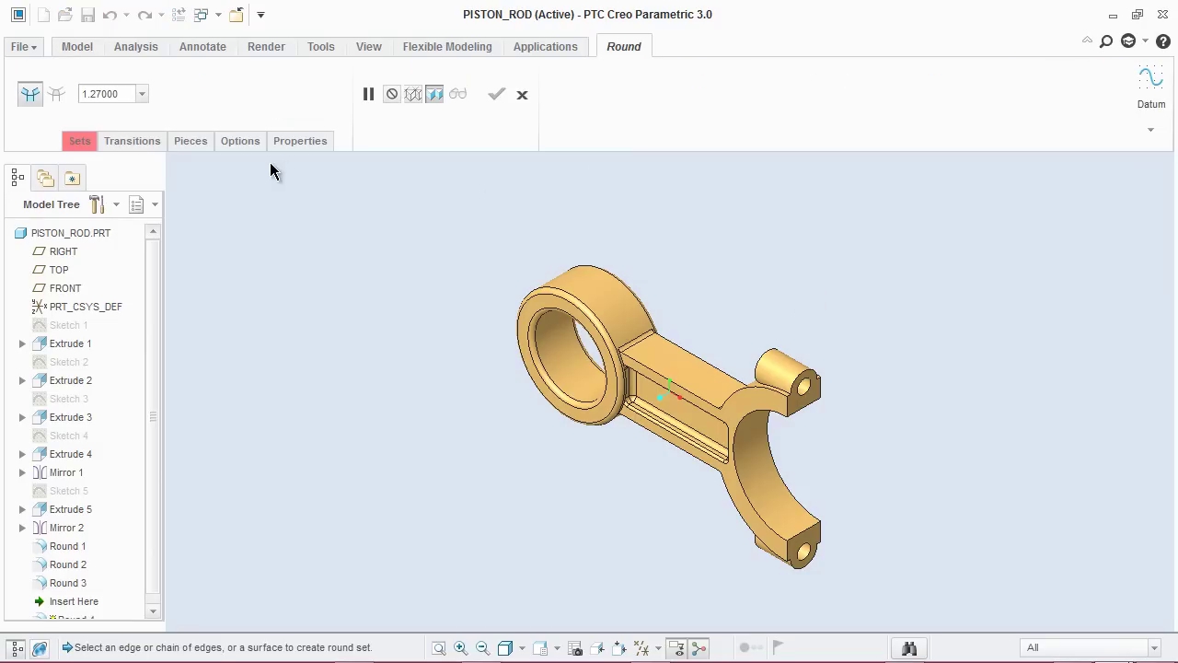
double_click(120, 97)
text(2)
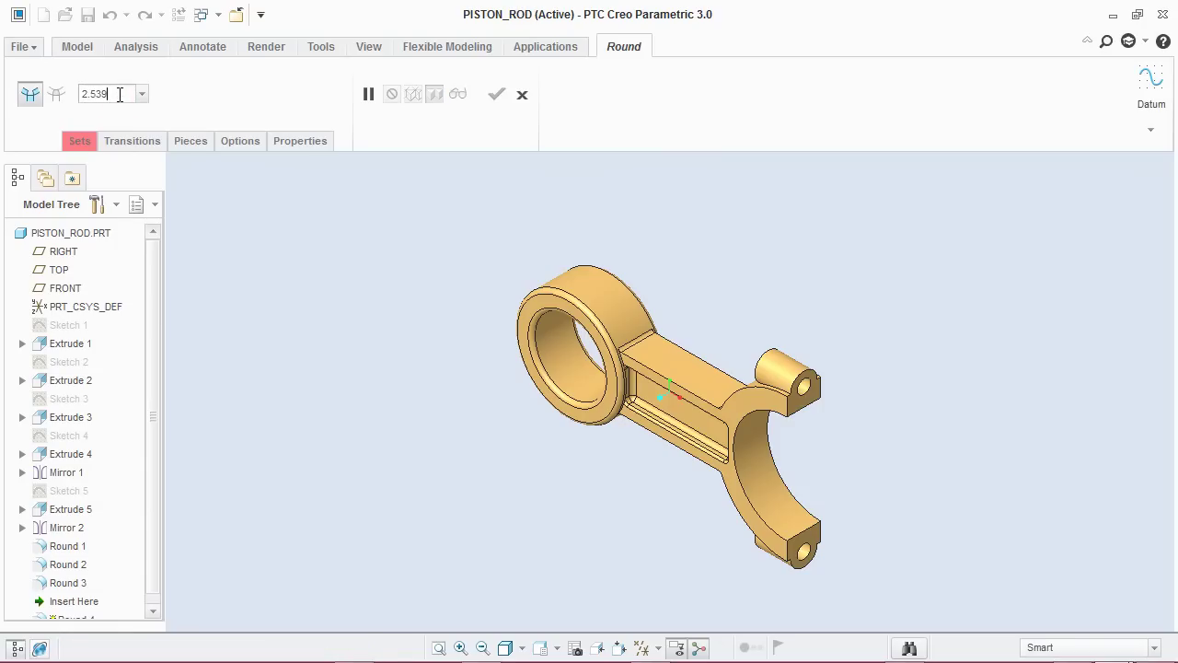
text(.539)
key(Return)
scroll(733, 367, up, 3)
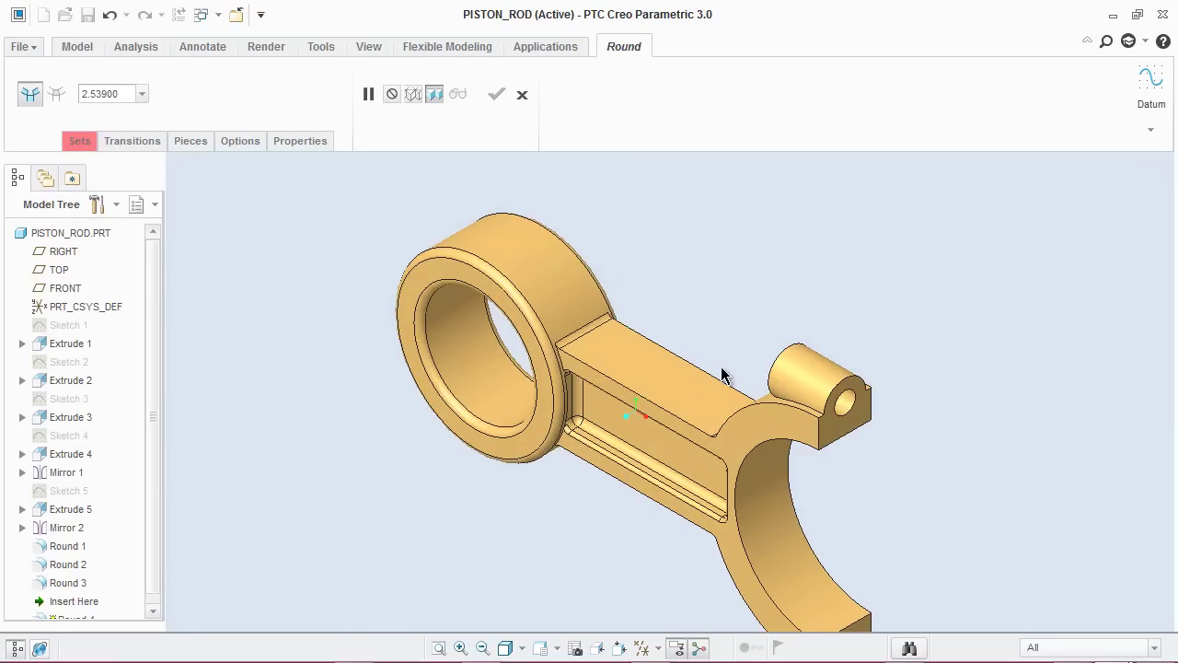
click(649, 405)
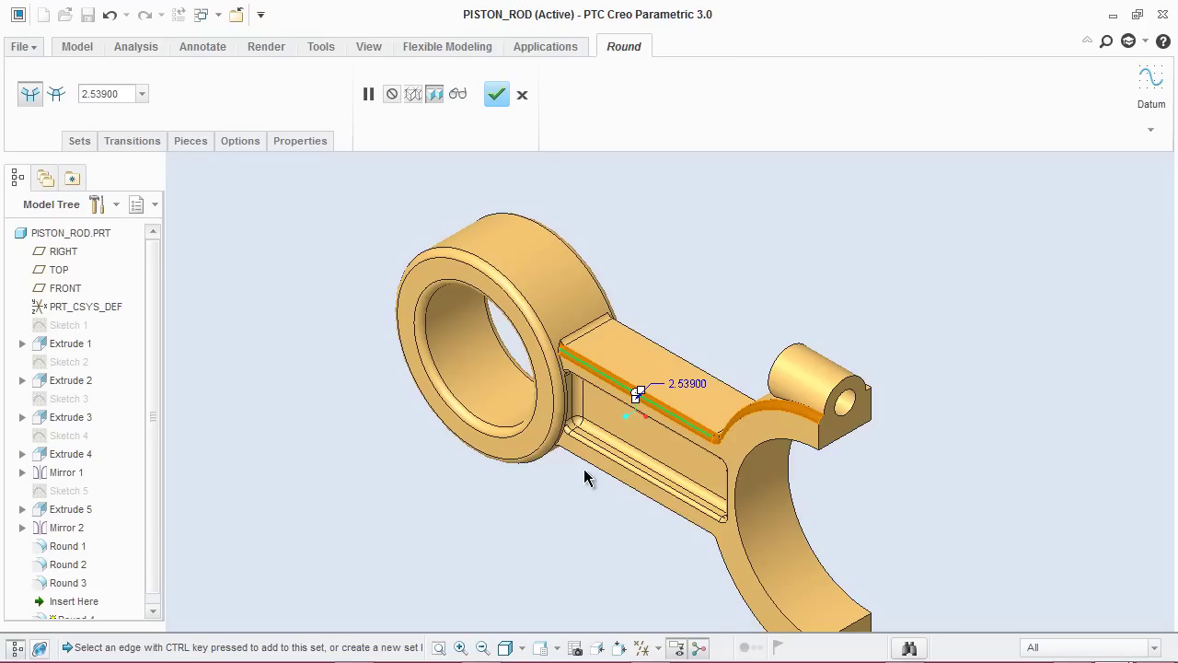
Add the arm's other three outer long edges to the 2.539 round, and complete the feature.
click(672, 346)
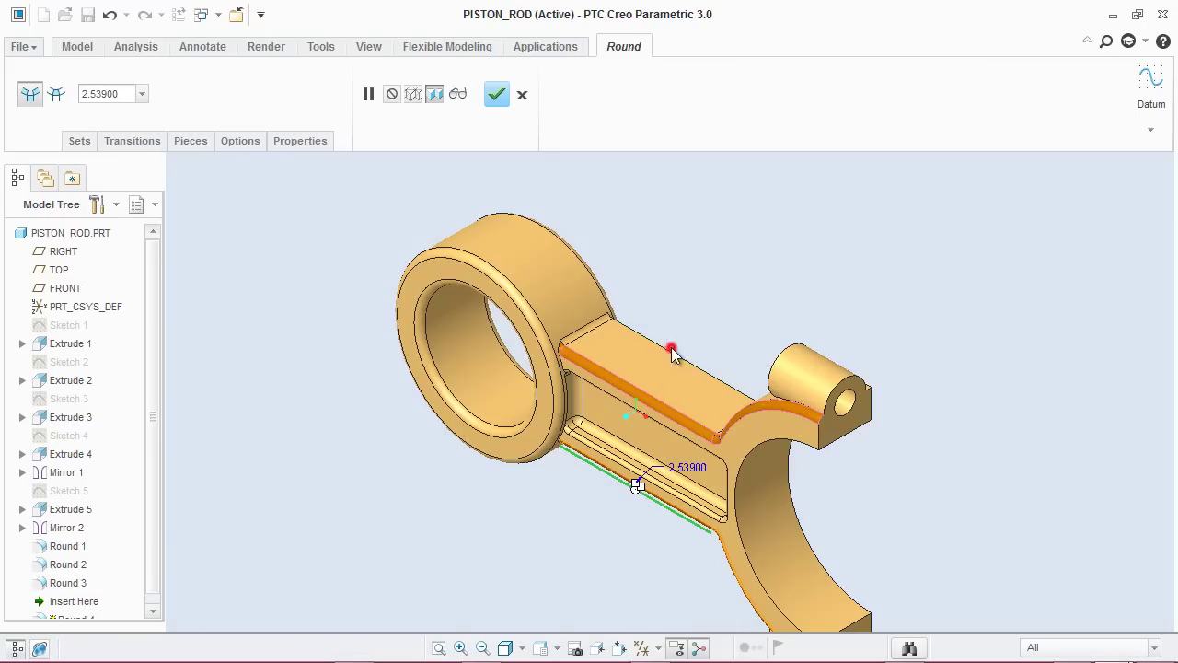
middle_drag(715, 307, 549, 279)
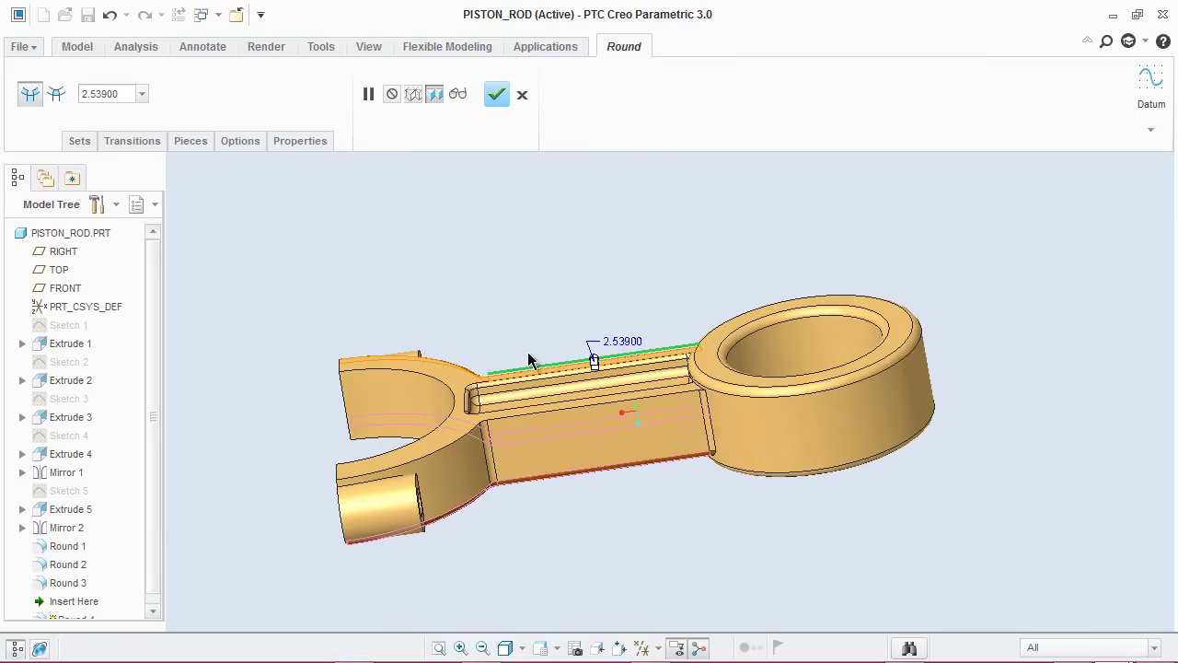
click(517, 418)
click(496, 94)
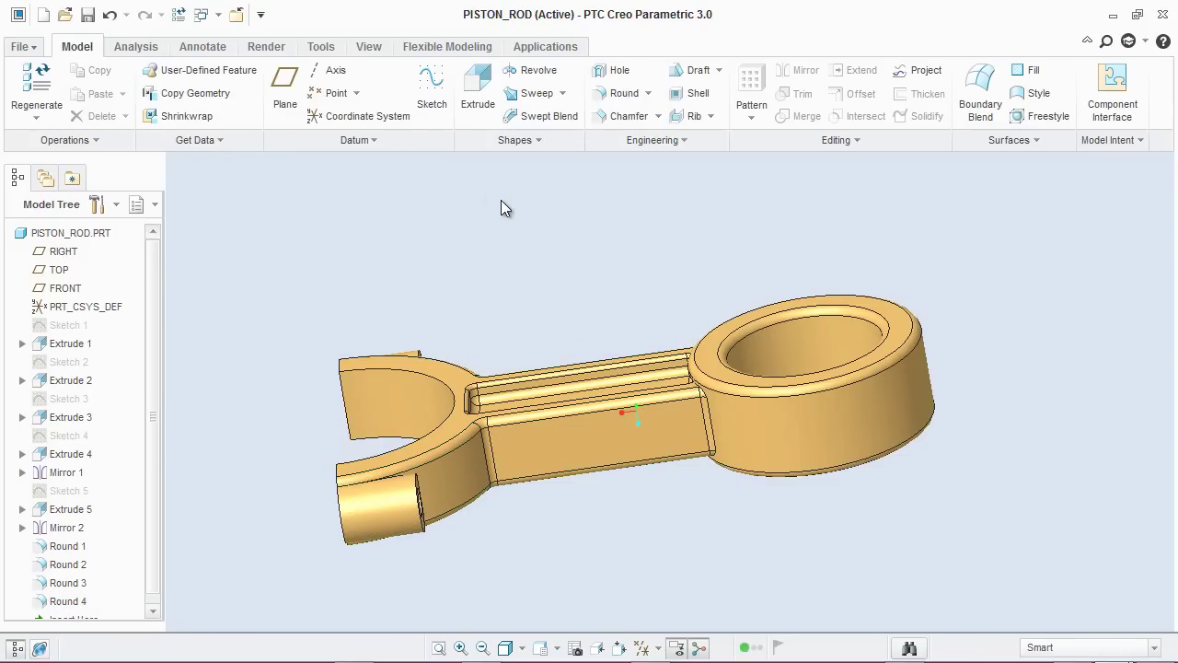
Save the piston rod part with its outer edge rounds.
middle_drag(501, 200, 589, 380)
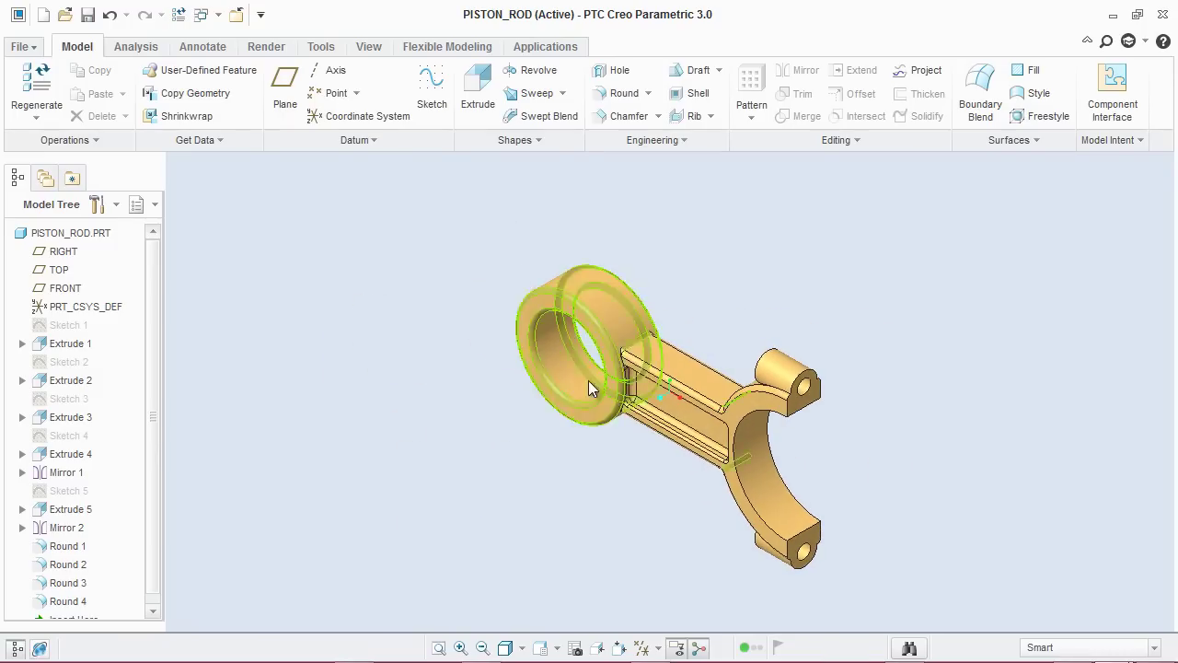
scroll(689, 417, up, 3)
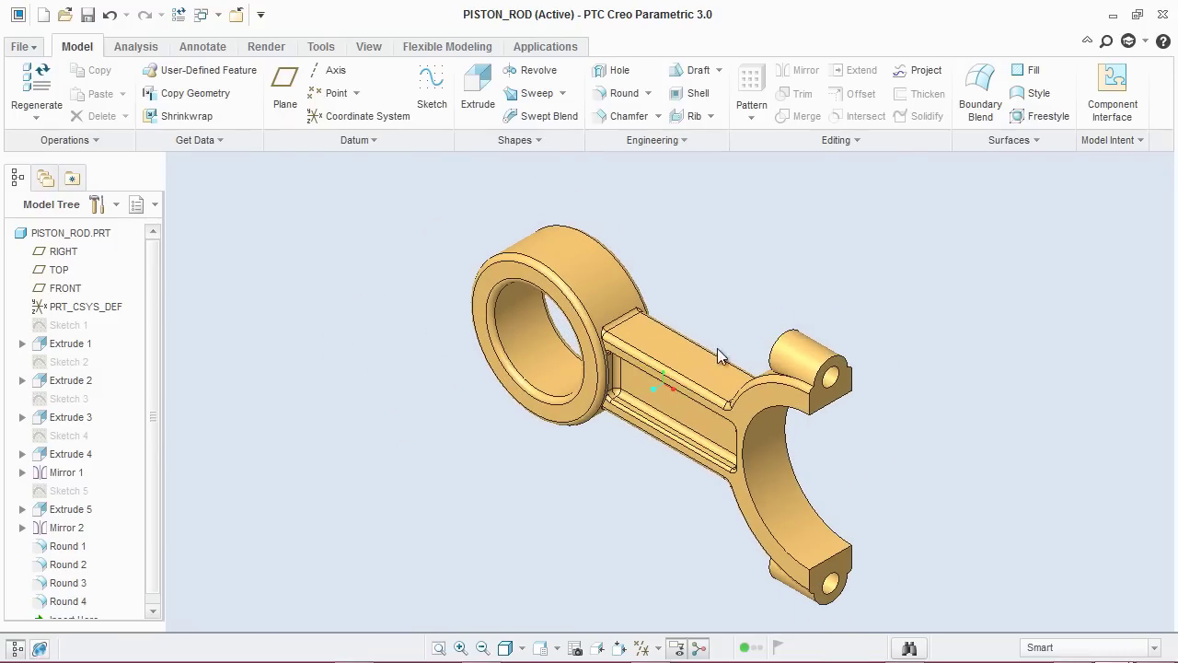
click(88, 16)
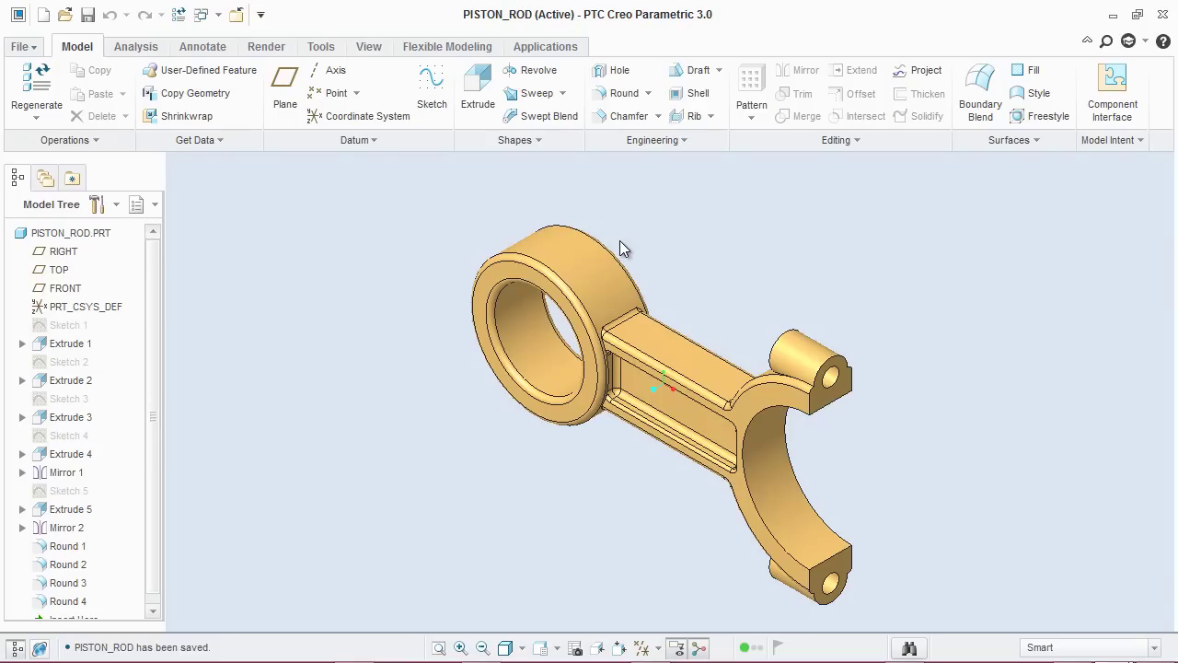
Delete all old versions of the piston rod part from disk, and close the part.
click(19, 46)
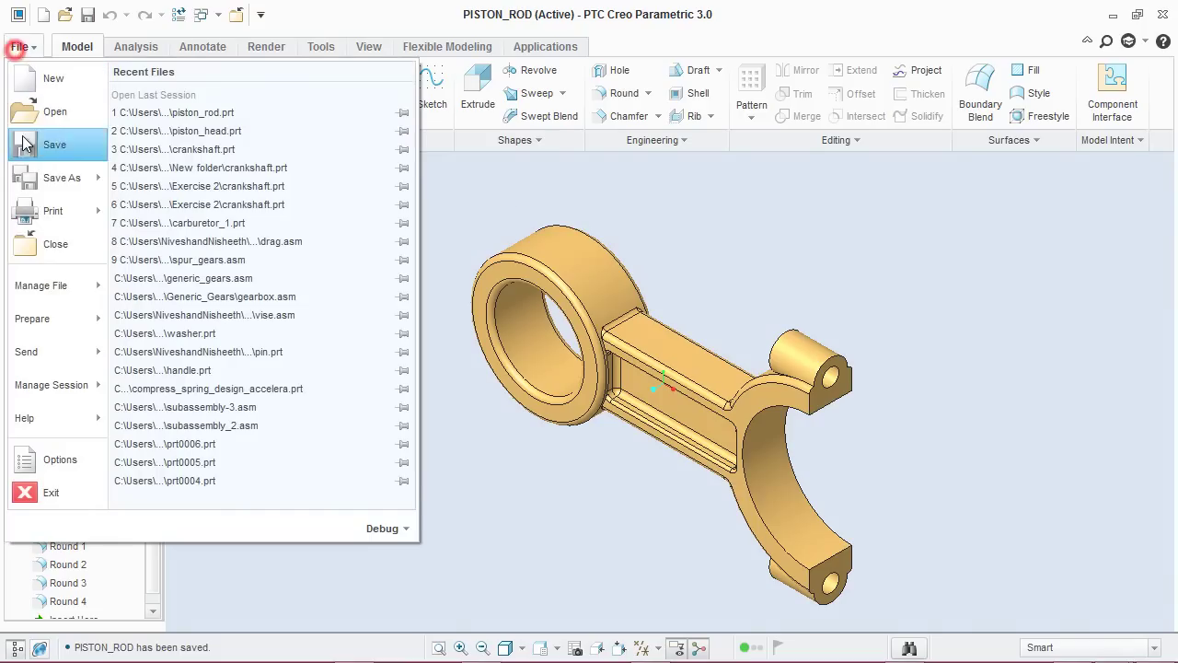
mouse_move(67, 296)
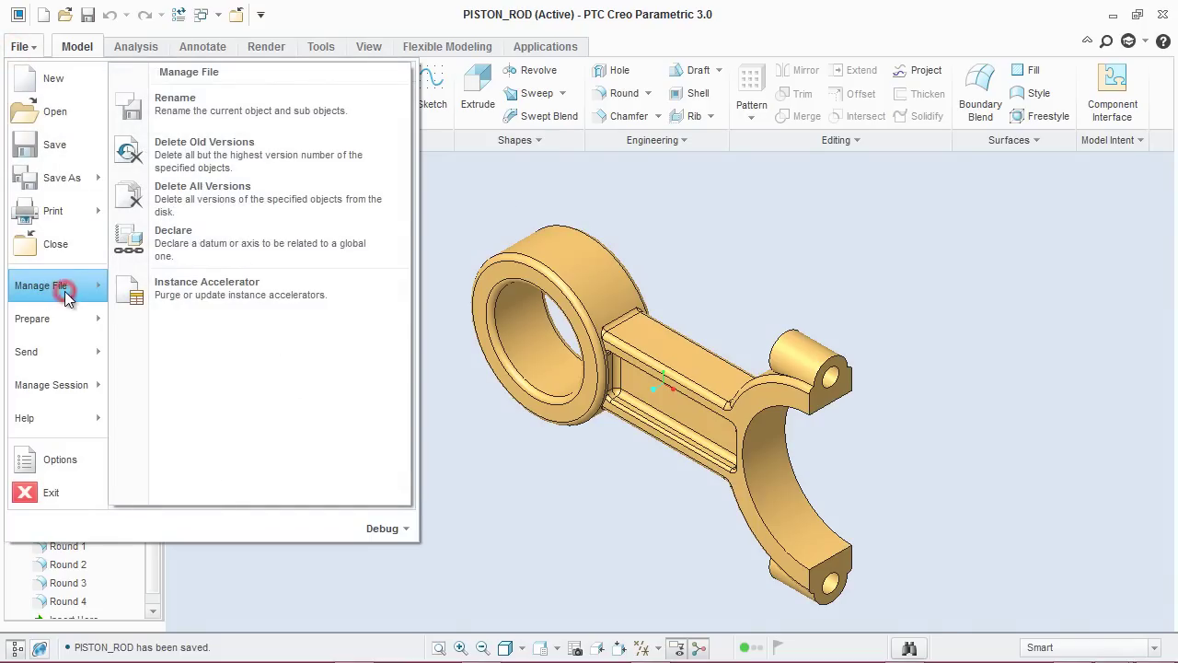
click(166, 162)
click(384, 393)
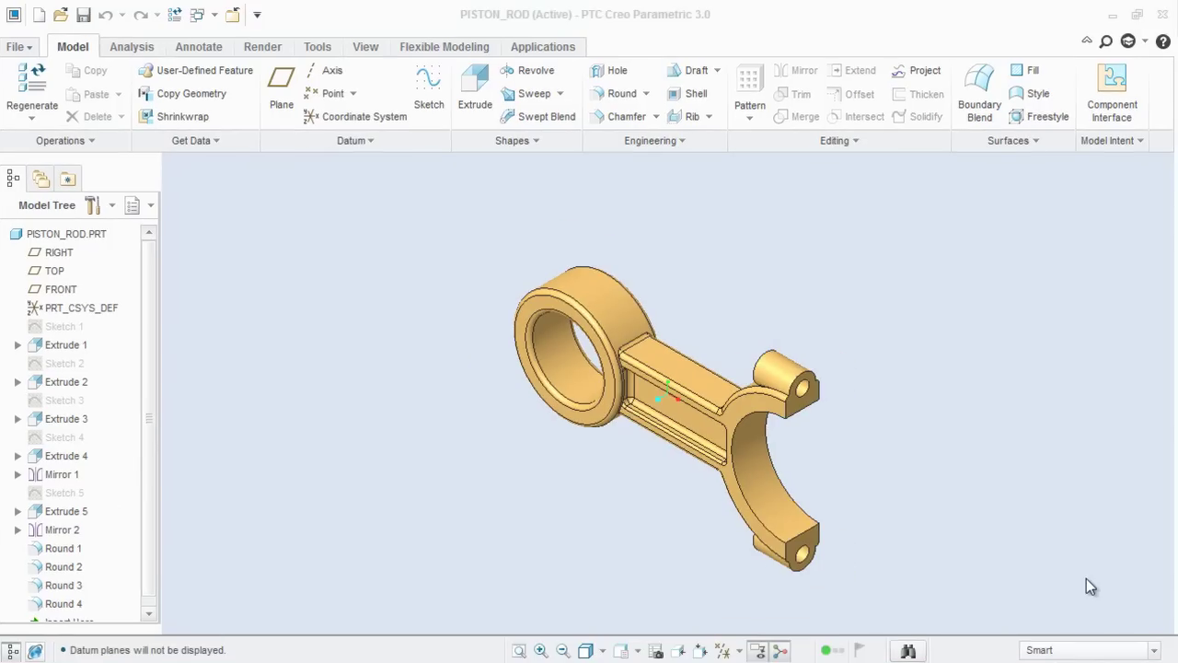
click(1087, 580)
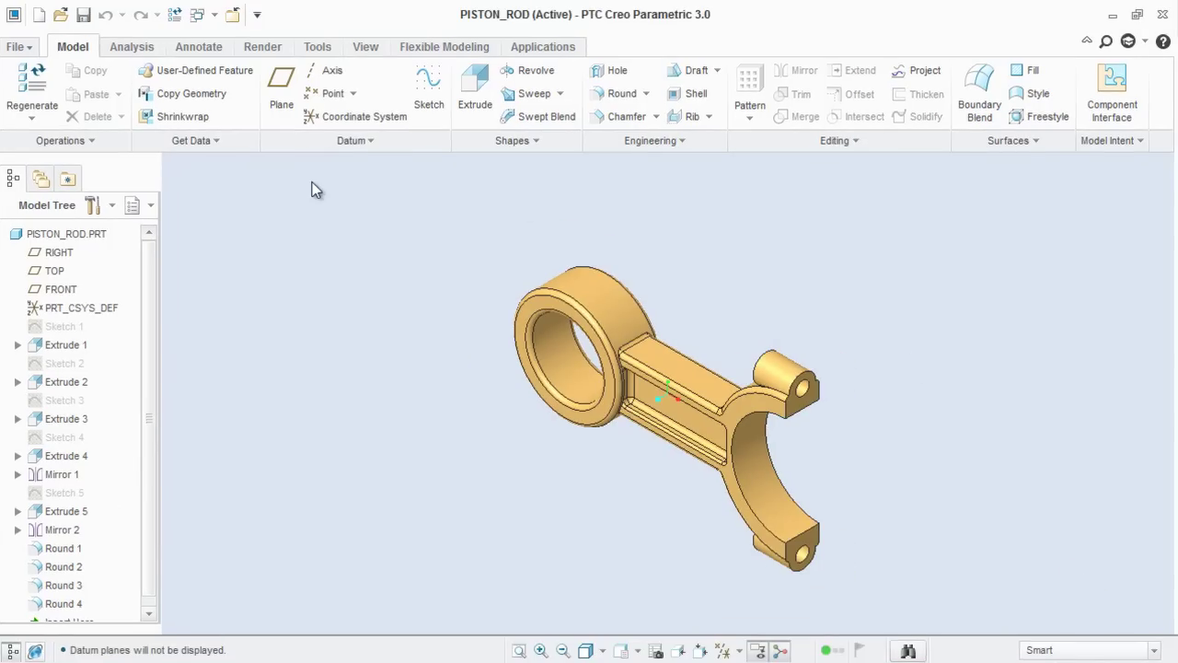
click(233, 18)
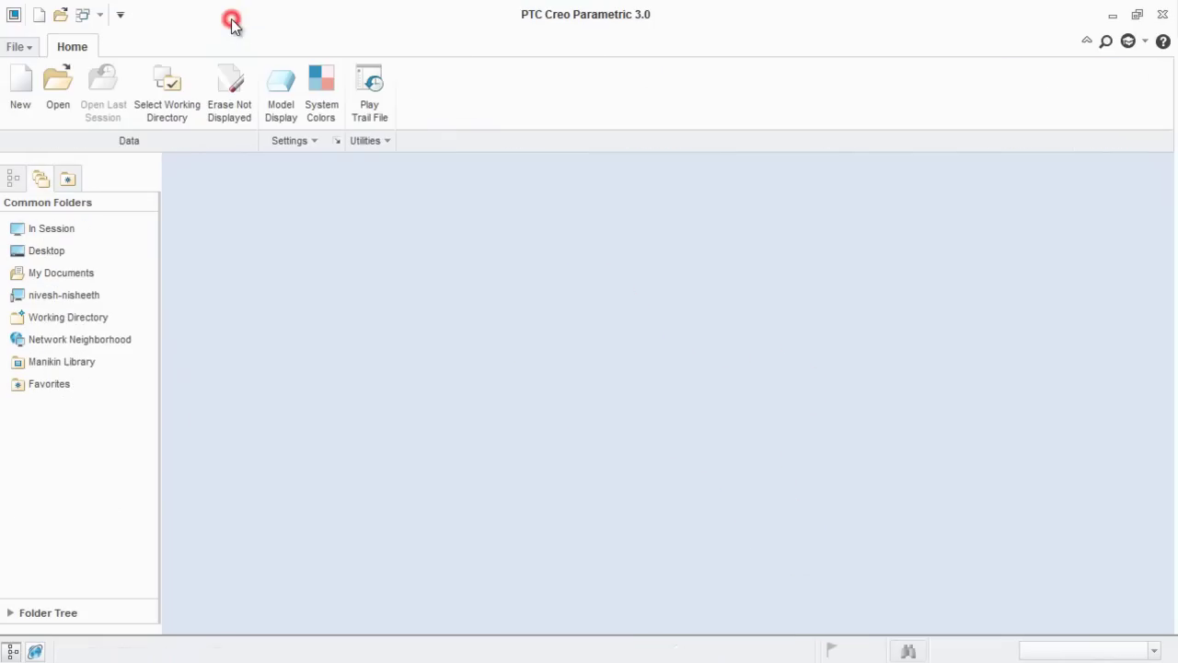
Create a new solid part named Piston_Rod_Cap from the mmns_part_solid template instead of the default one.
click(23, 88)
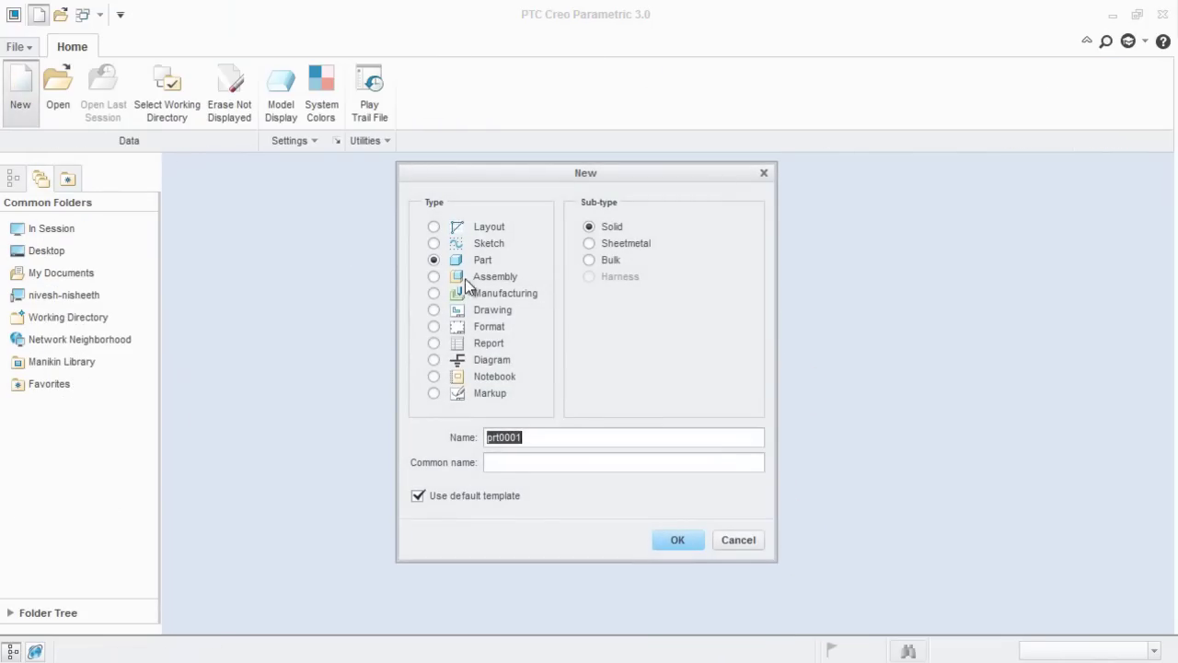
double_click(543, 437)
text(P)
text(_Rod_Cap)
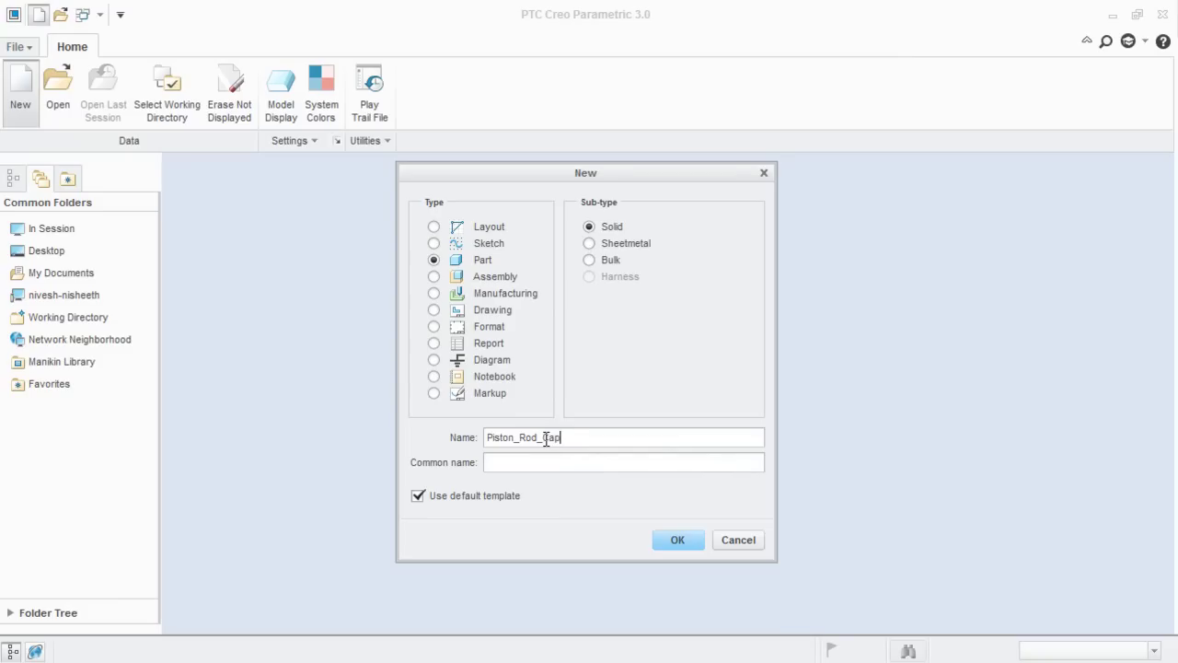
click(418, 496)
click(663, 540)
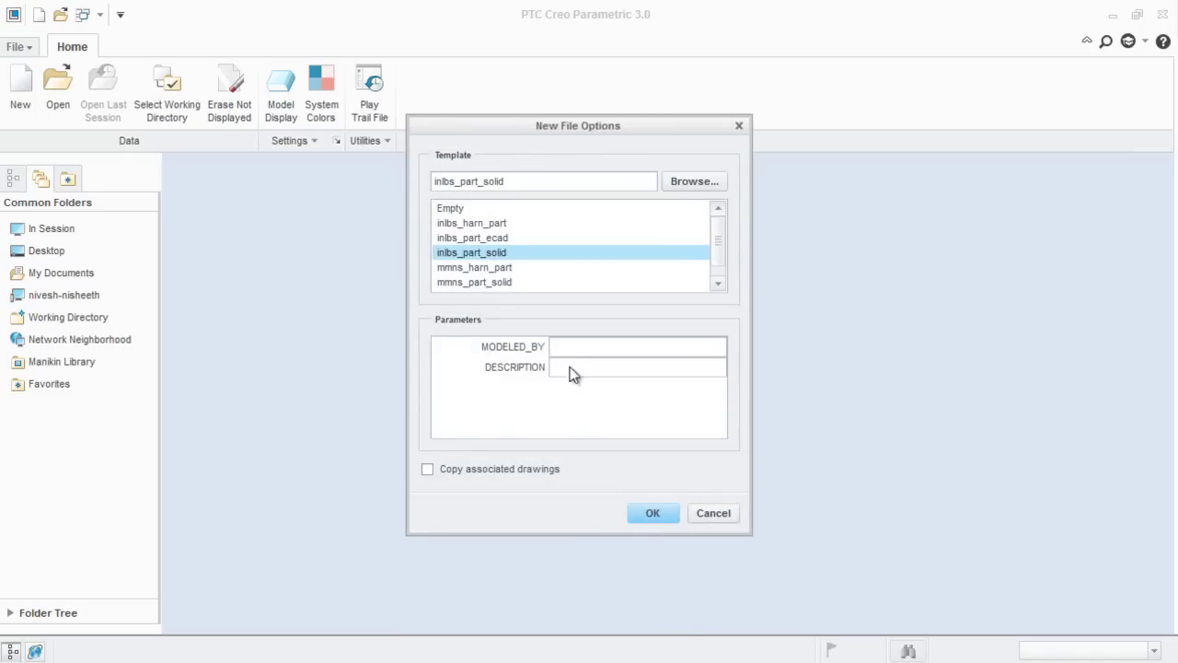
click(500, 282)
click(655, 513)
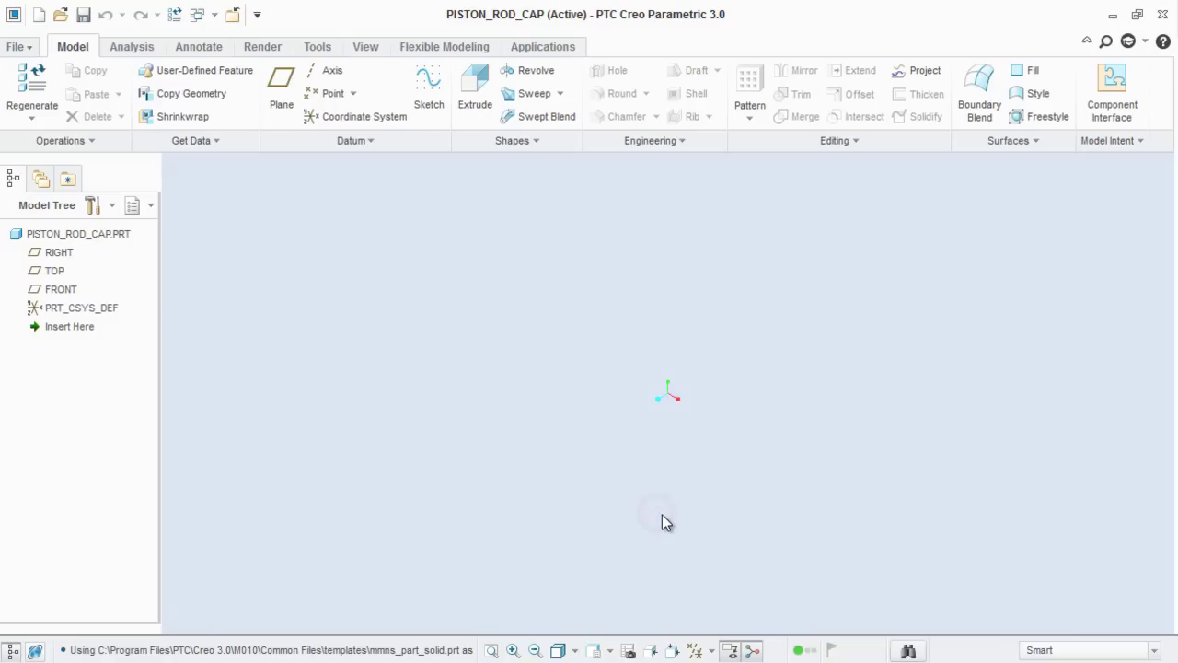
Display the datum planes and start a sketch on the FRONT plane, with RIGHT as the reference oriented right.
click(698, 650)
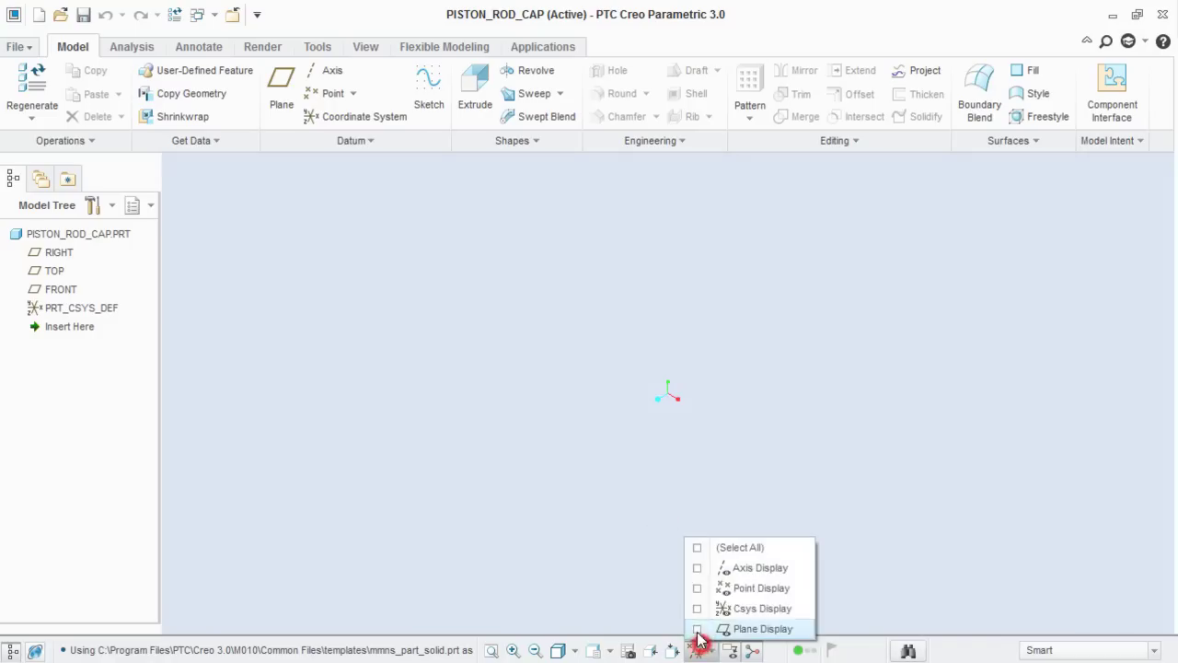
click(698, 630)
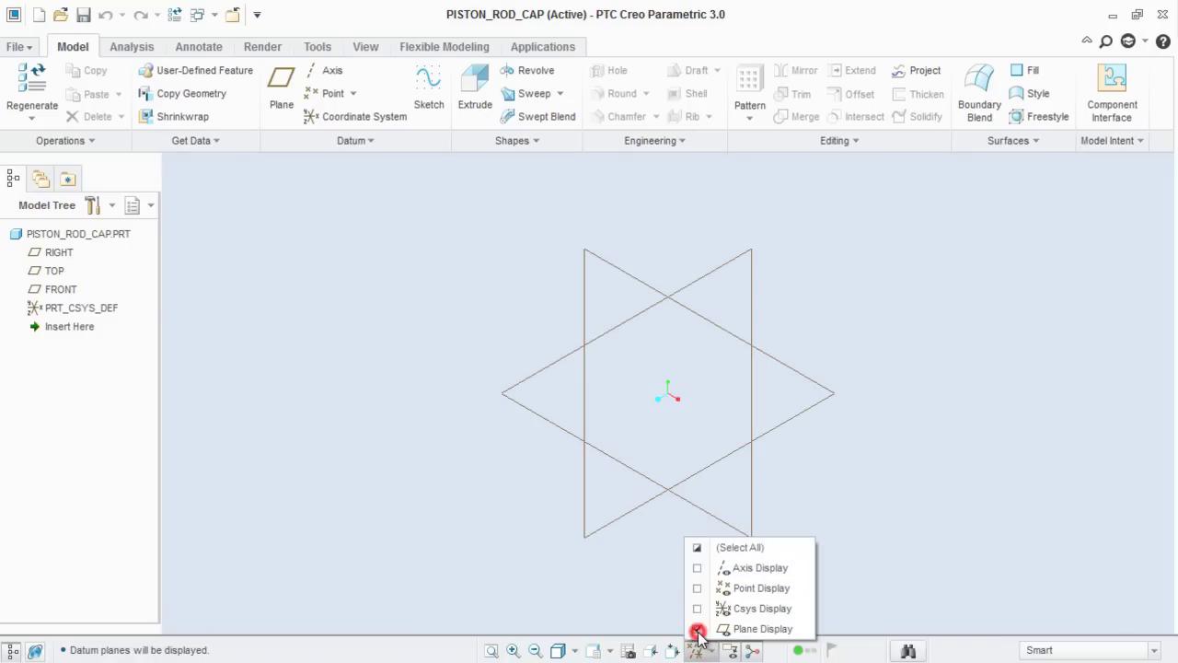
click(285, 235)
click(416, 114)
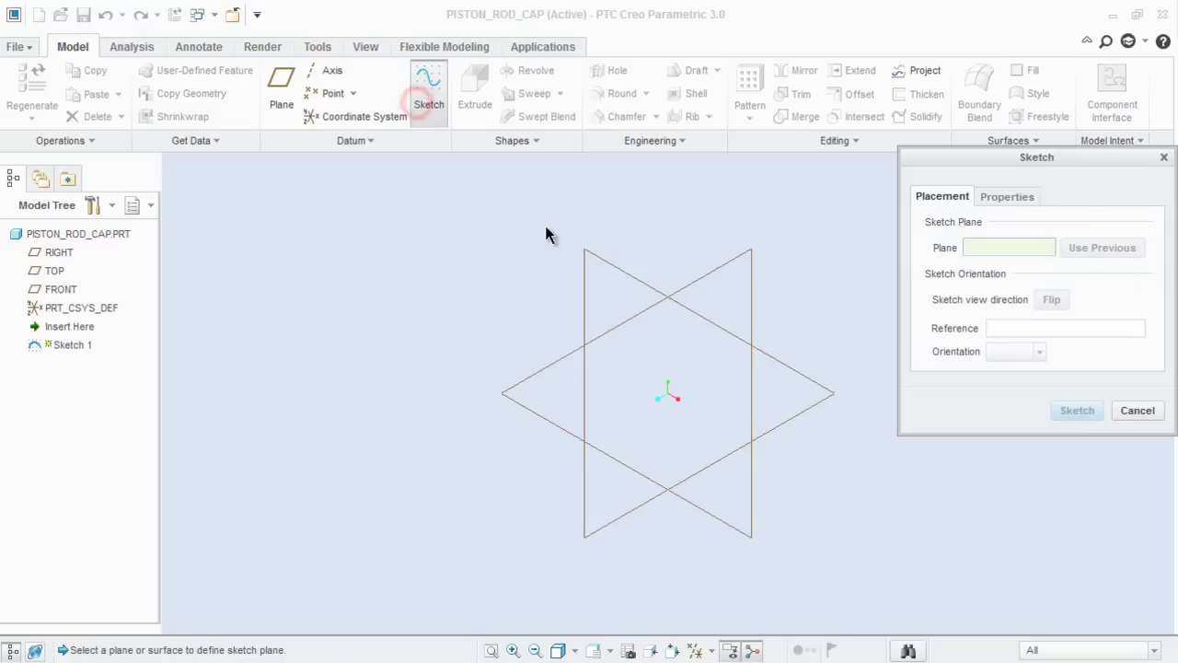
click(596, 261)
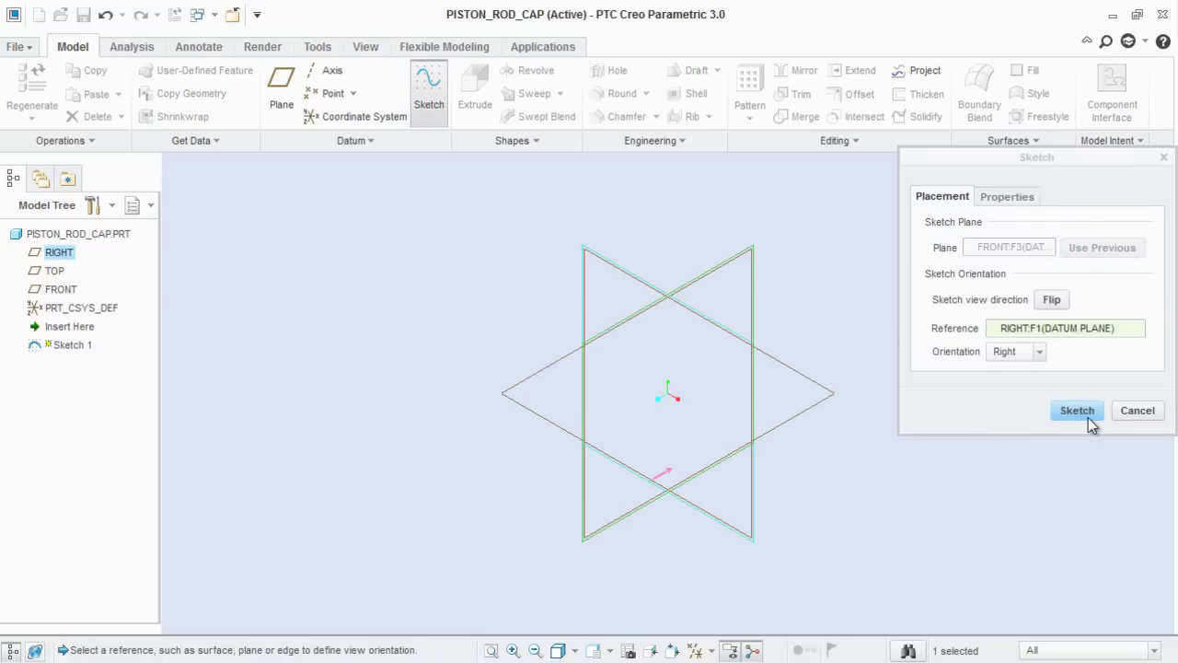
click(1078, 411)
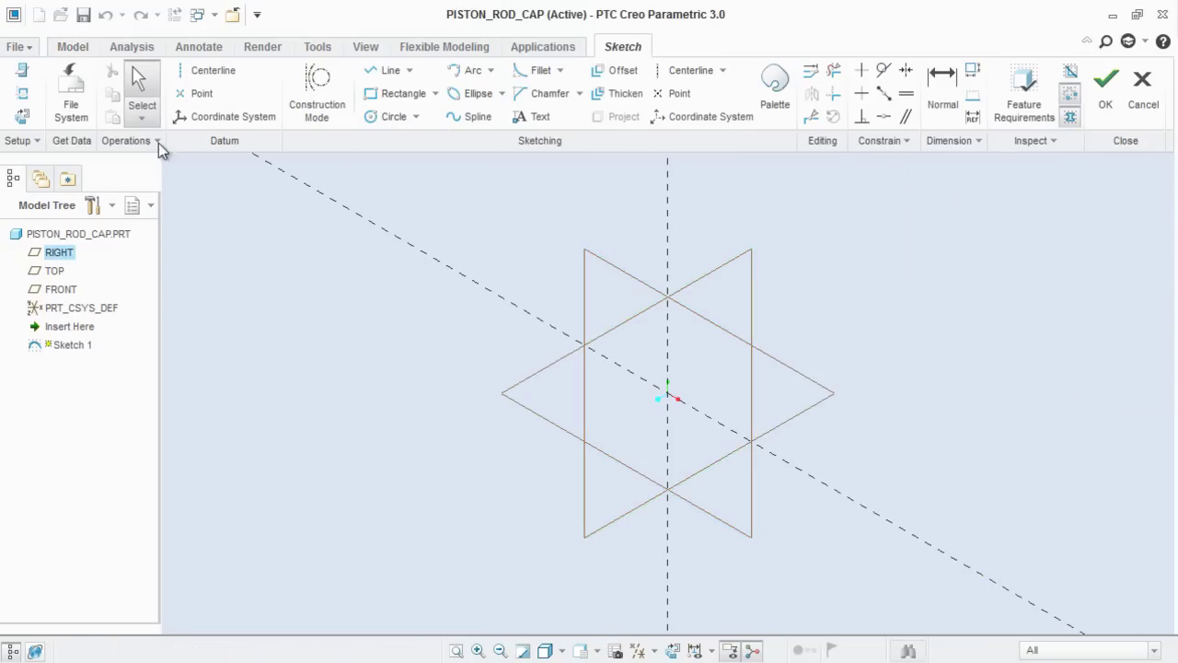
Orient the sketch plane parallel to the screen and hide the datum planes.
click(20, 126)
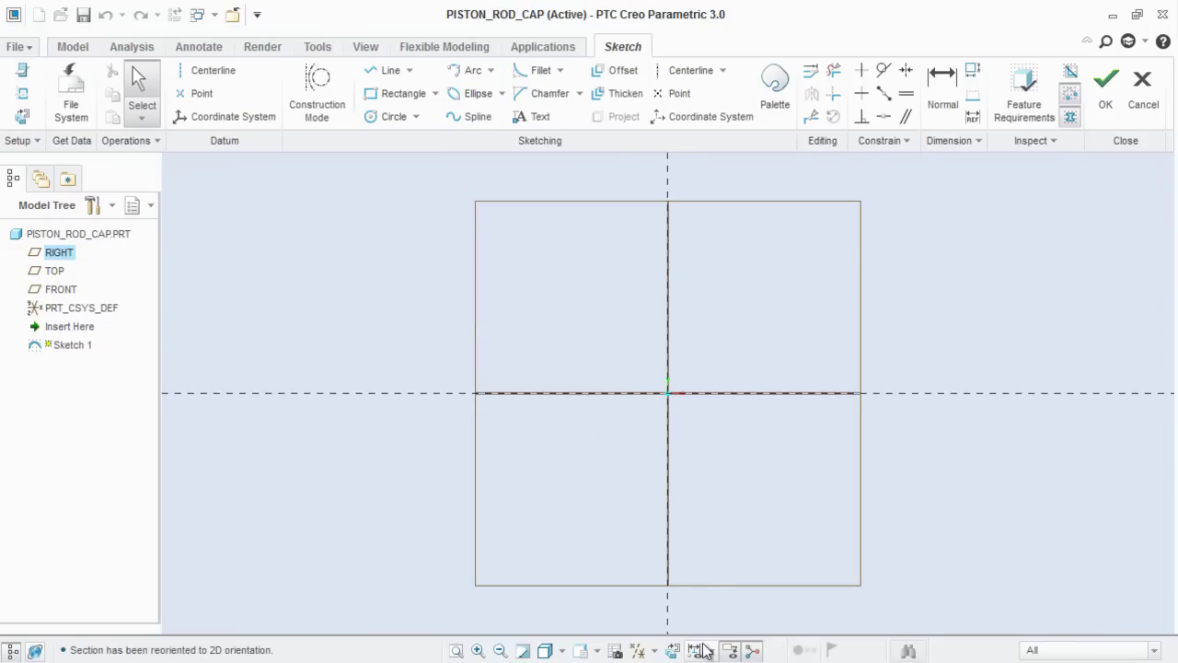
click(641, 650)
click(640, 629)
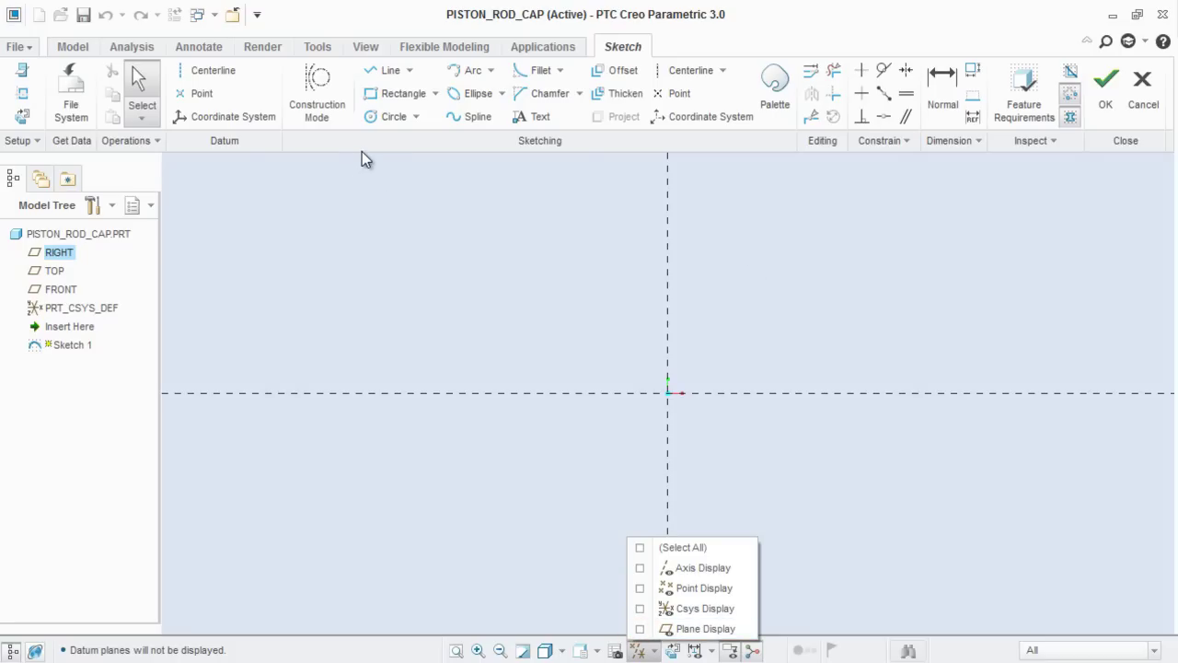
Sketch a center-and-ends semicircular arc above the horizontal reference, centred on the origin, with a radius of about 125.7 mm.
click(492, 69)
click(493, 69)
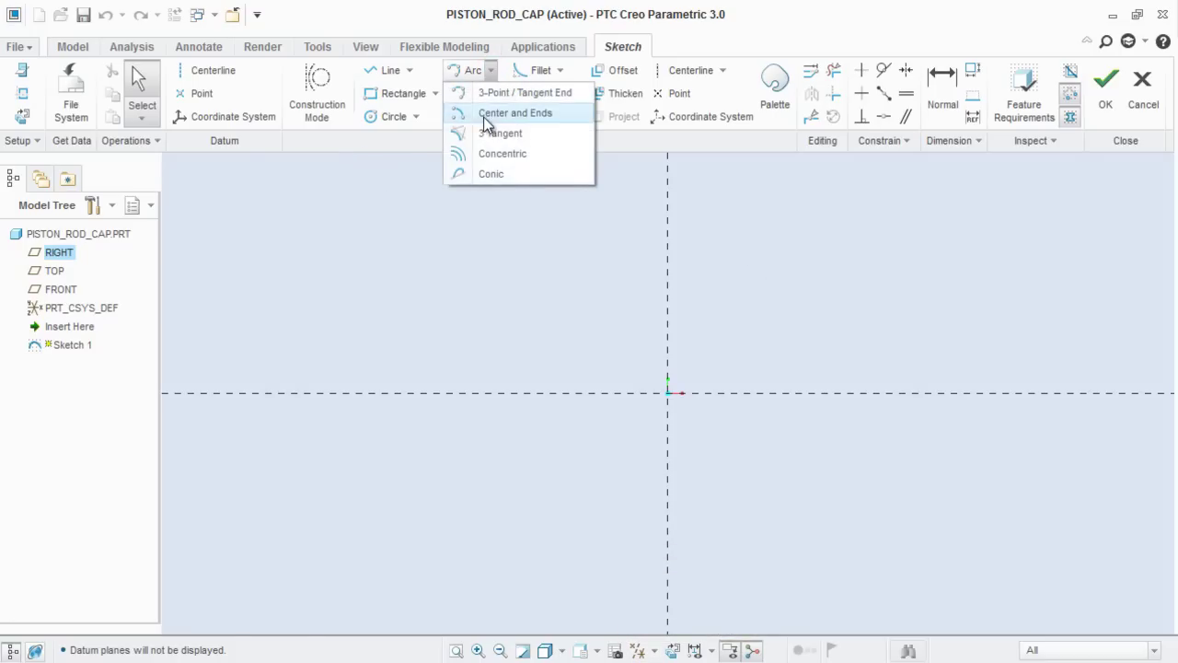
click(483, 115)
click(667, 393)
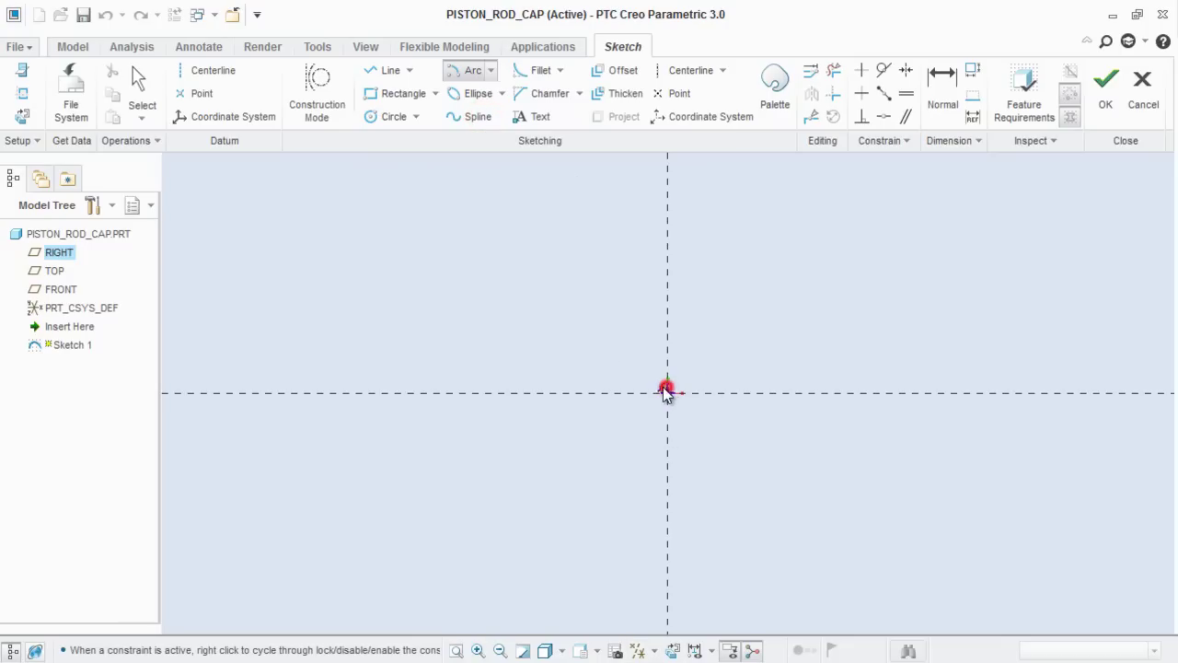
click(574, 394)
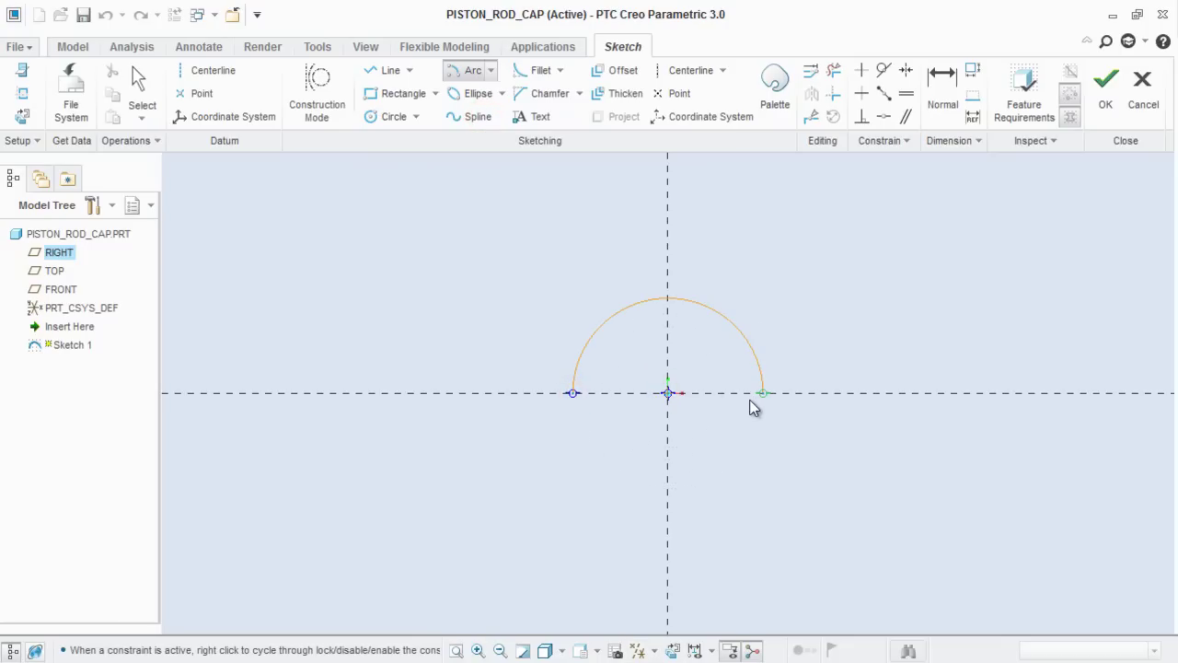
click(755, 404)
middle_click(819, 359)
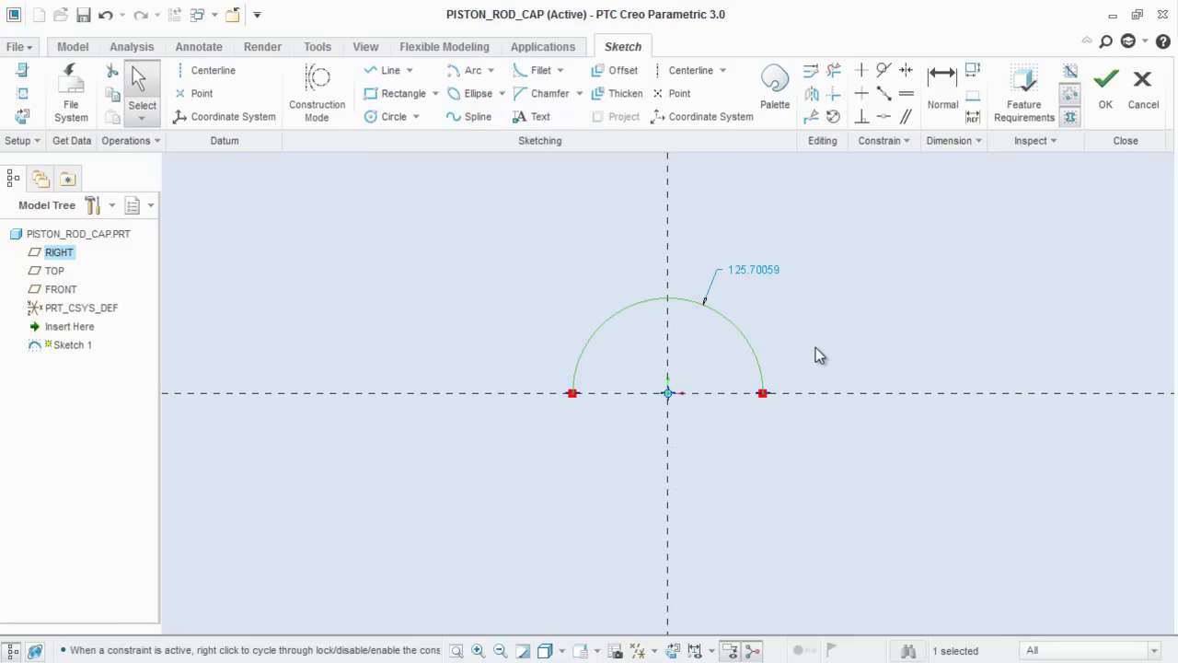
Dimension the distance between the semicircle's two endpoints as 76.2 mm.
click(943, 92)
click(573, 394)
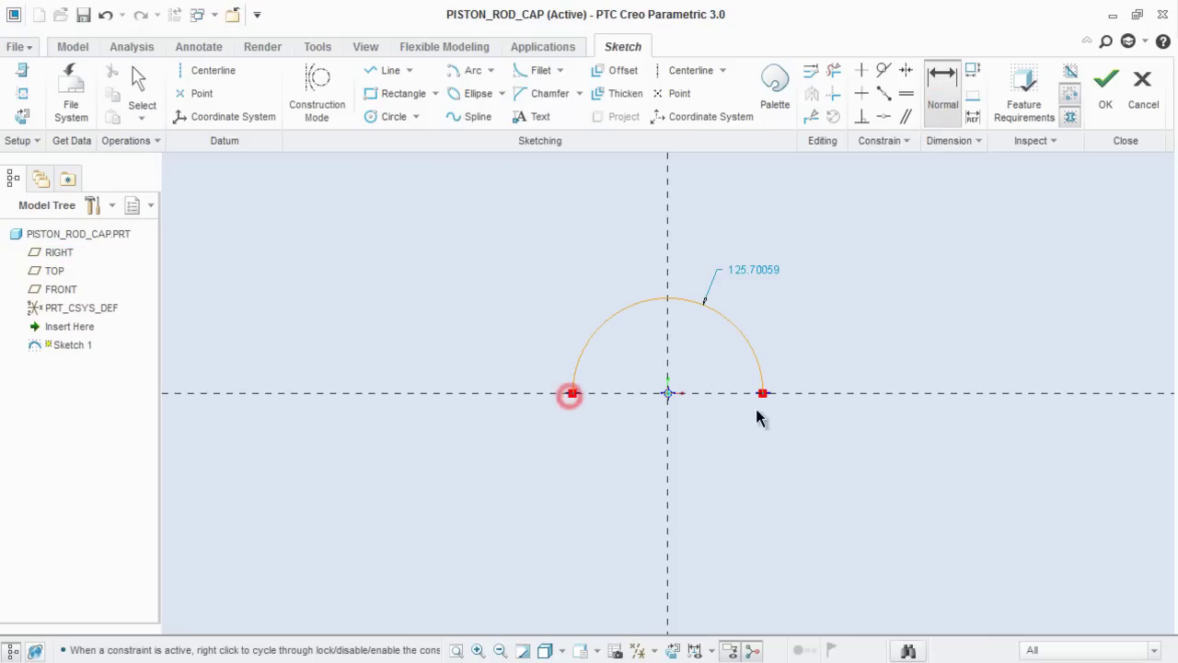
click(763, 396)
middle_click(721, 506)
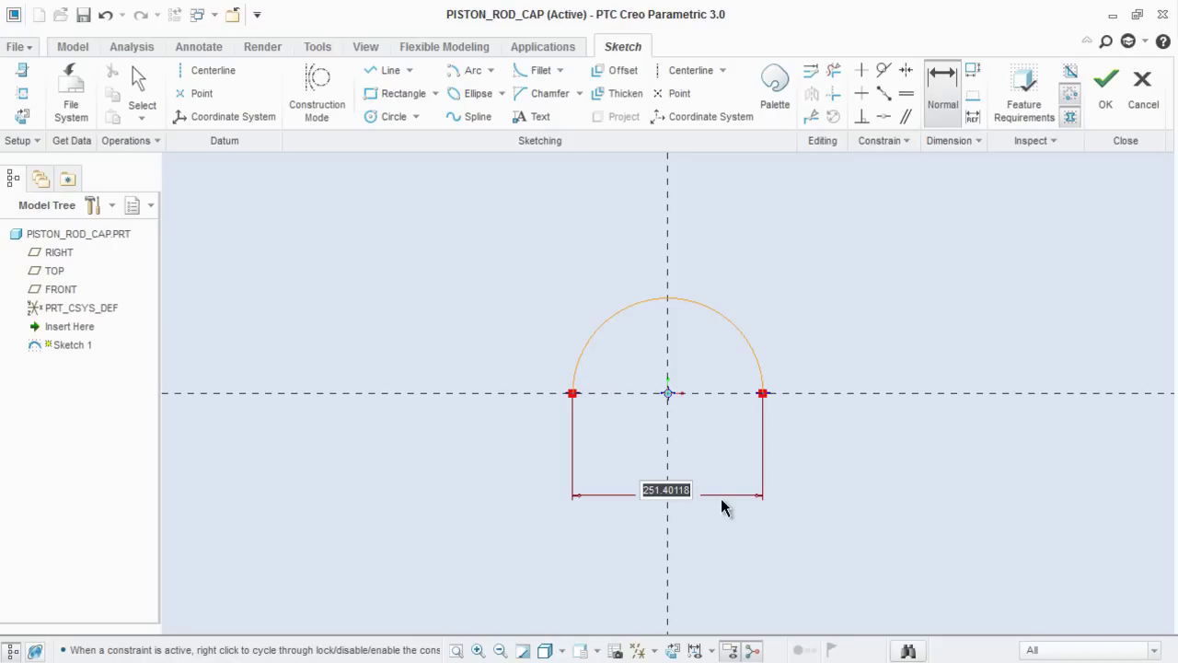
text(76.2)
key(Return)
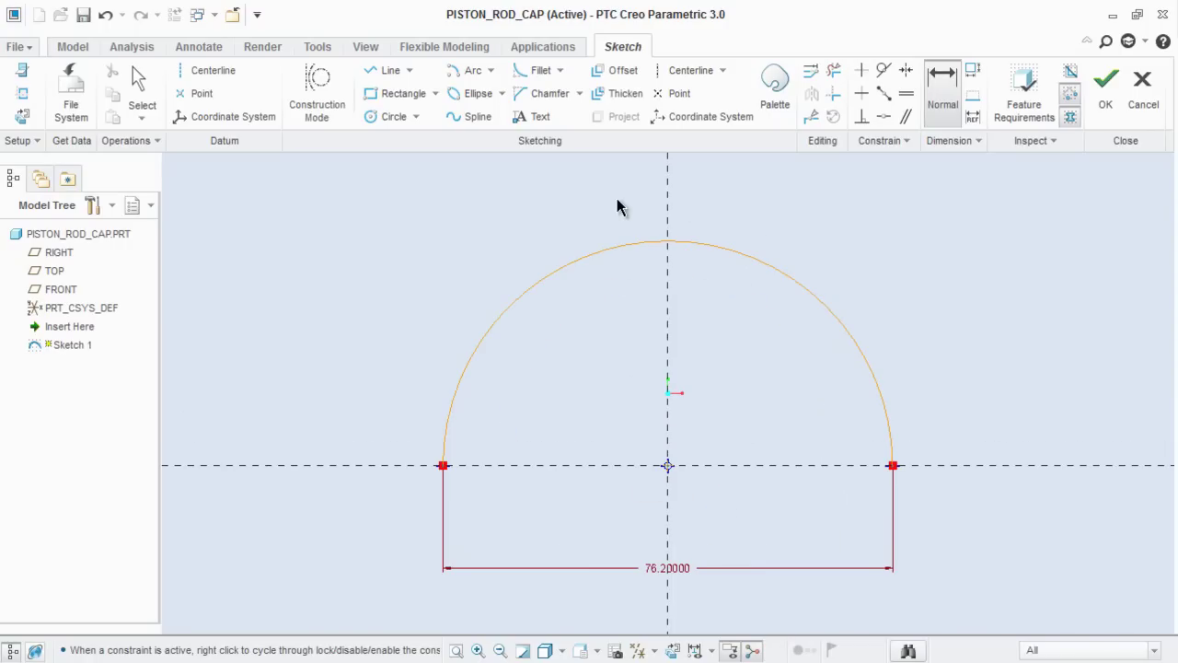
Offset the semicircle outward by 12.7 mm as a single entity.
click(619, 71)
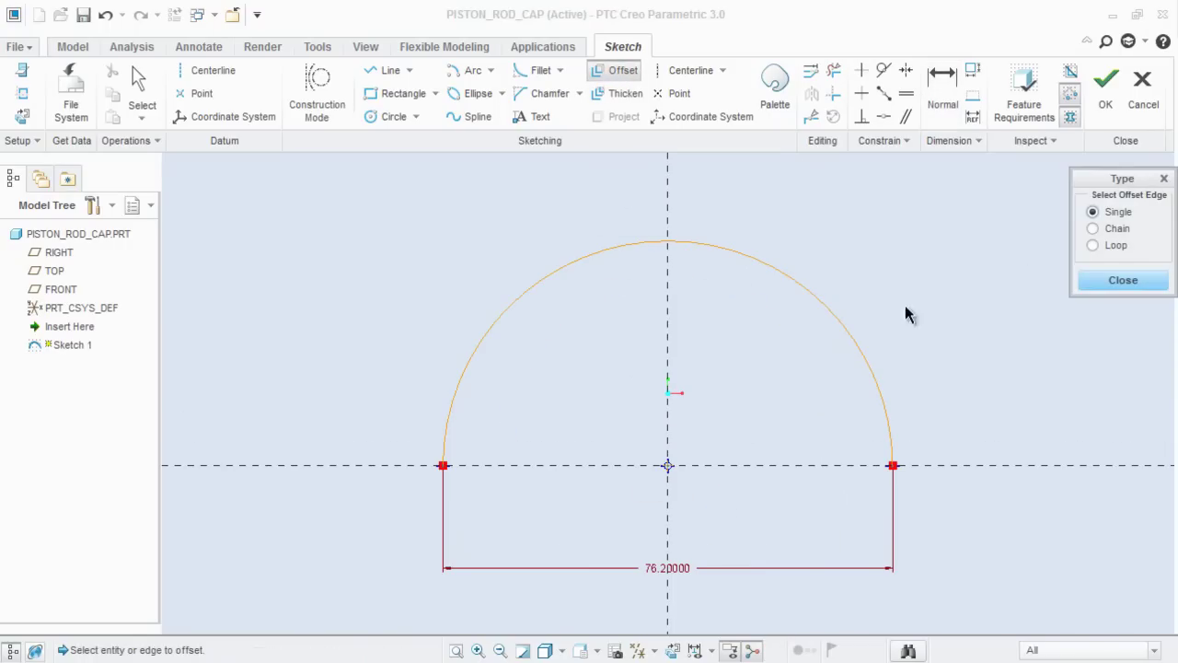
click(857, 343)
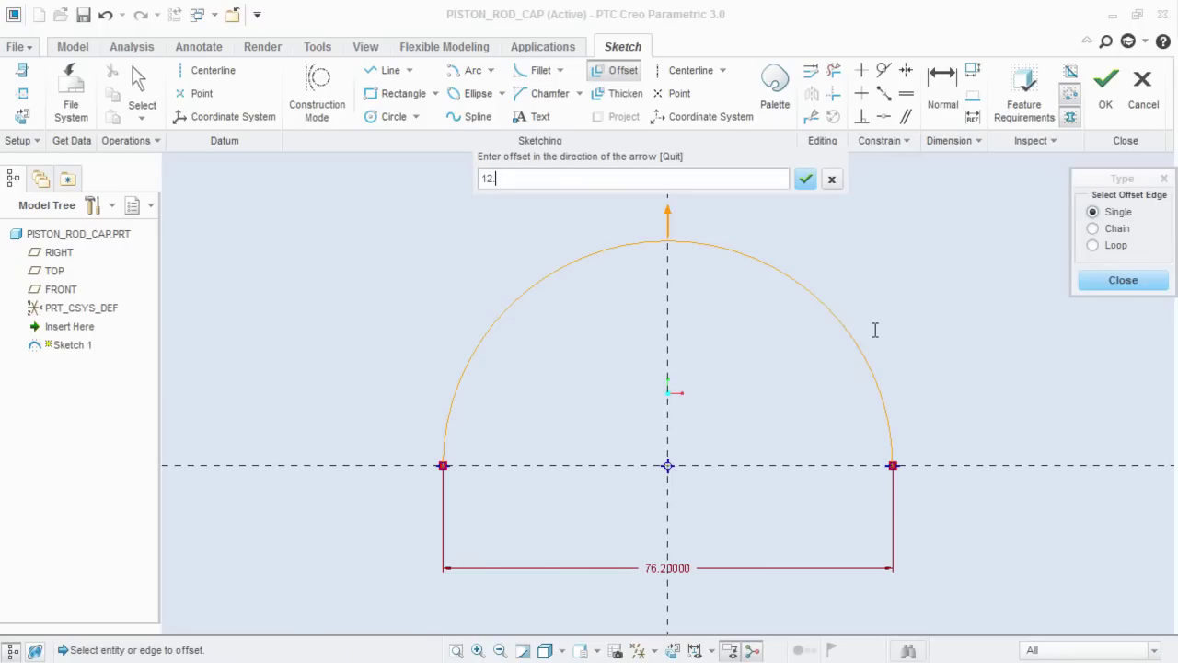
key(Return)
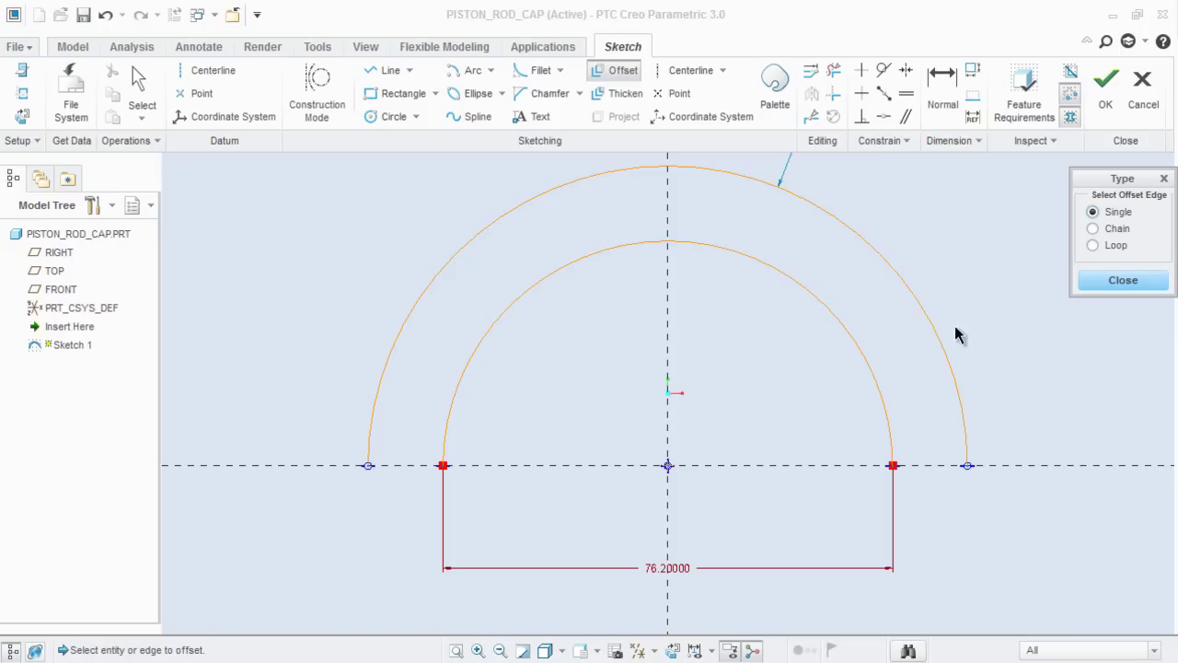
click(1130, 282)
Dimension the gap between the inner and outer arcs' right endpoints, accepting 12.7 mm.
click(941, 90)
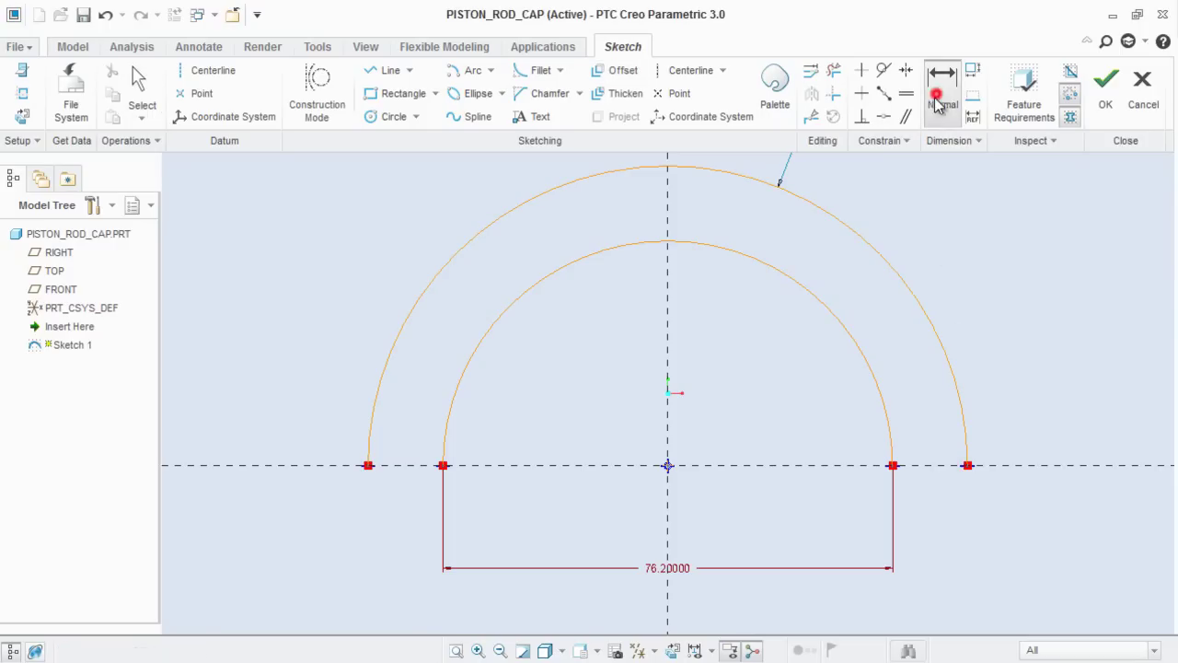
click(892, 466)
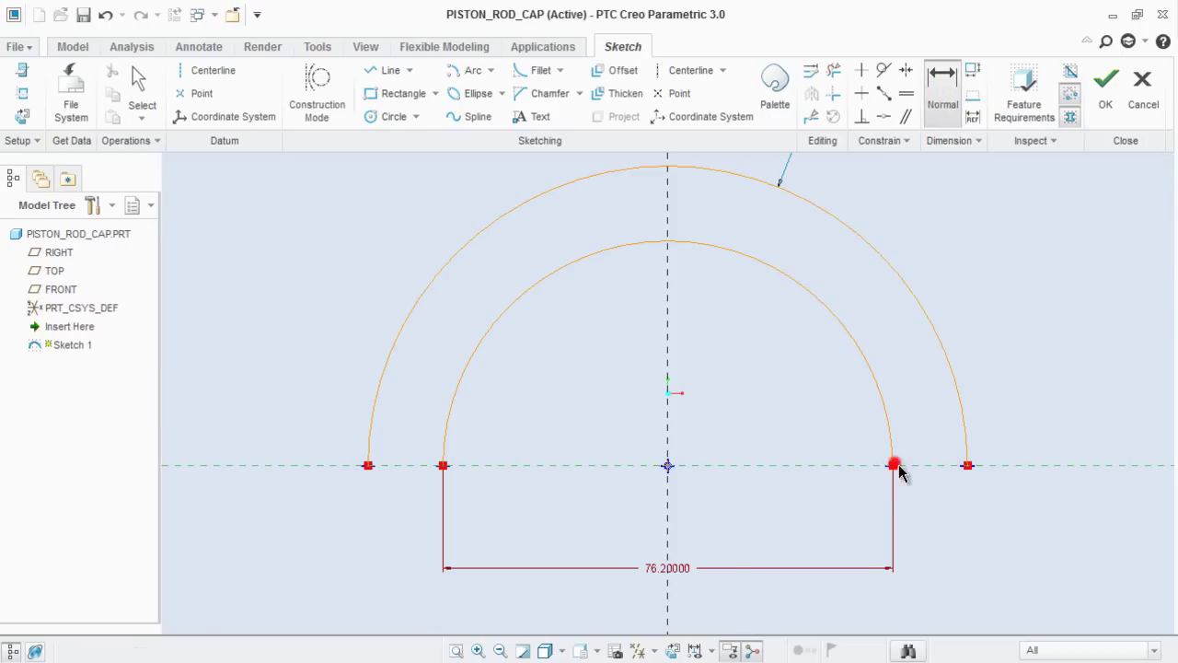
click(968, 466)
middle_click(948, 509)
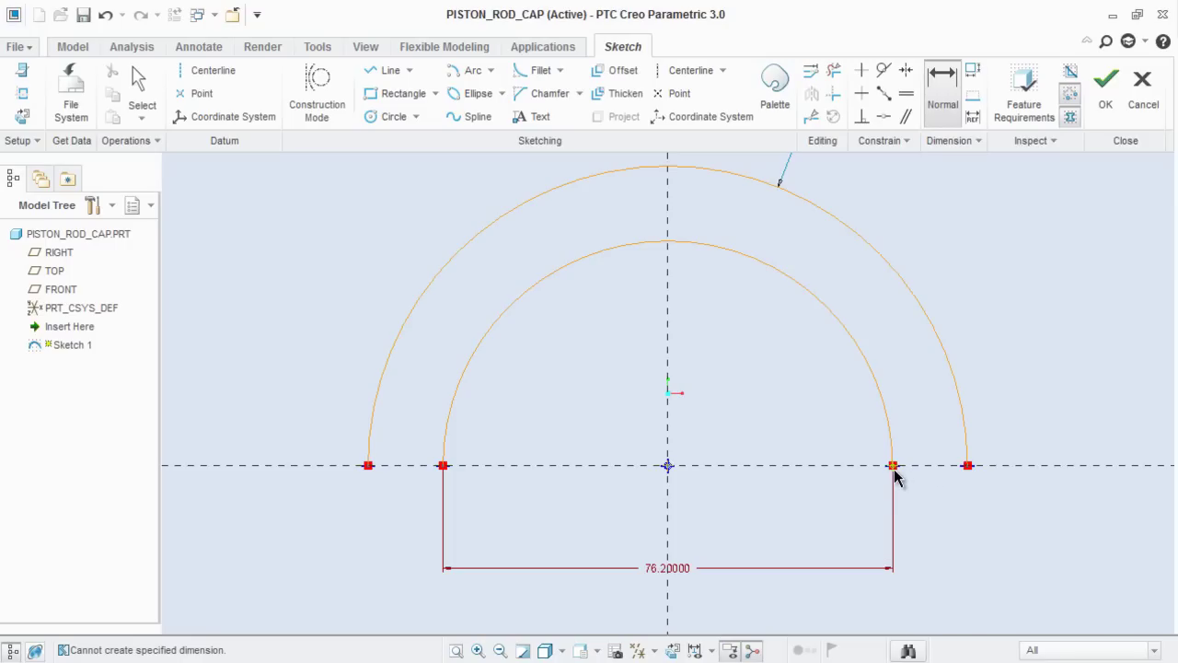
click(894, 467)
click(968, 467)
middle_click(941, 502)
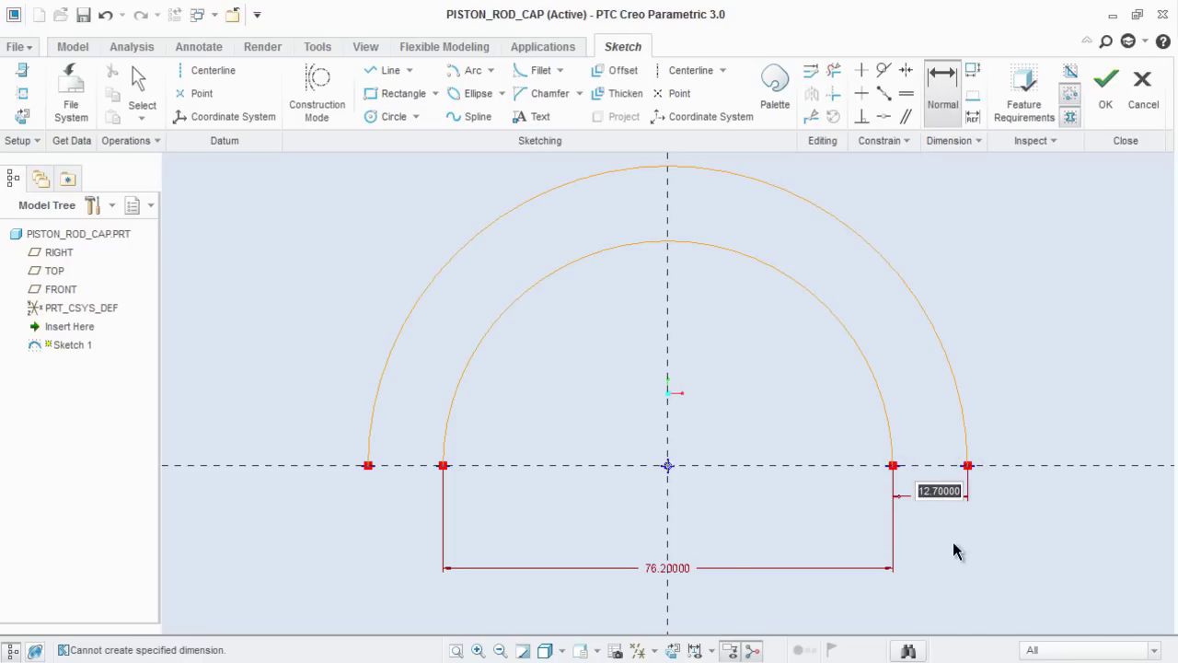
key(Return)
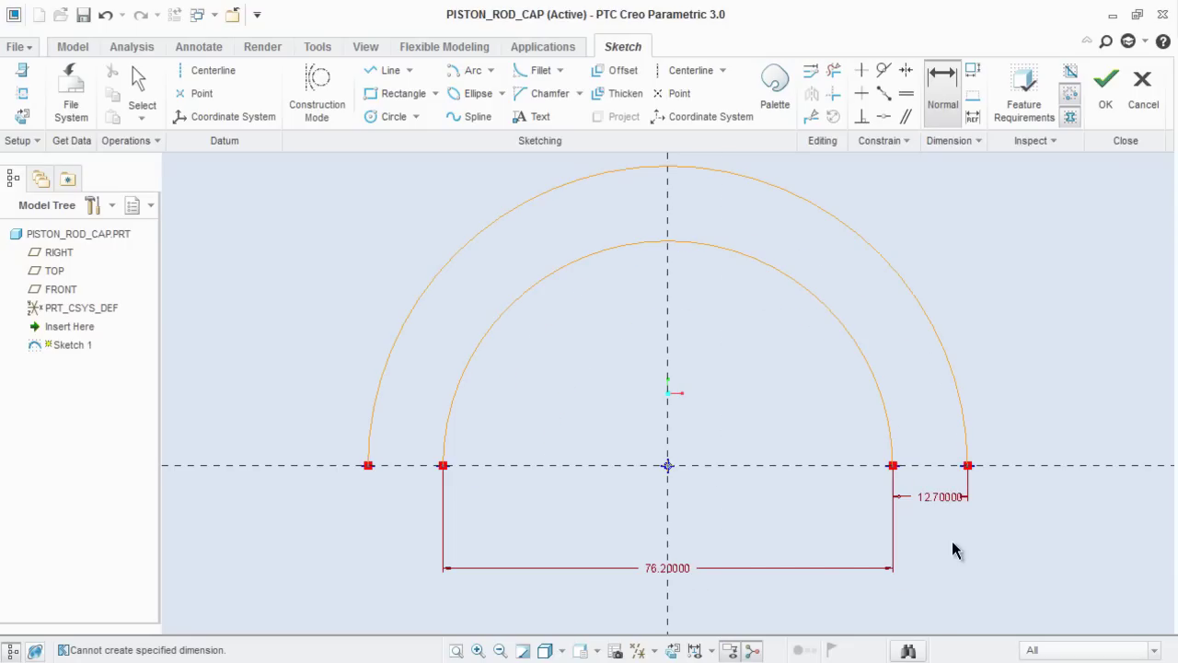
Close the half-ring profile with straight lines joining the arcs' endpoints at both ends, and finish the sketch.
scroll(960, 342, down, 1)
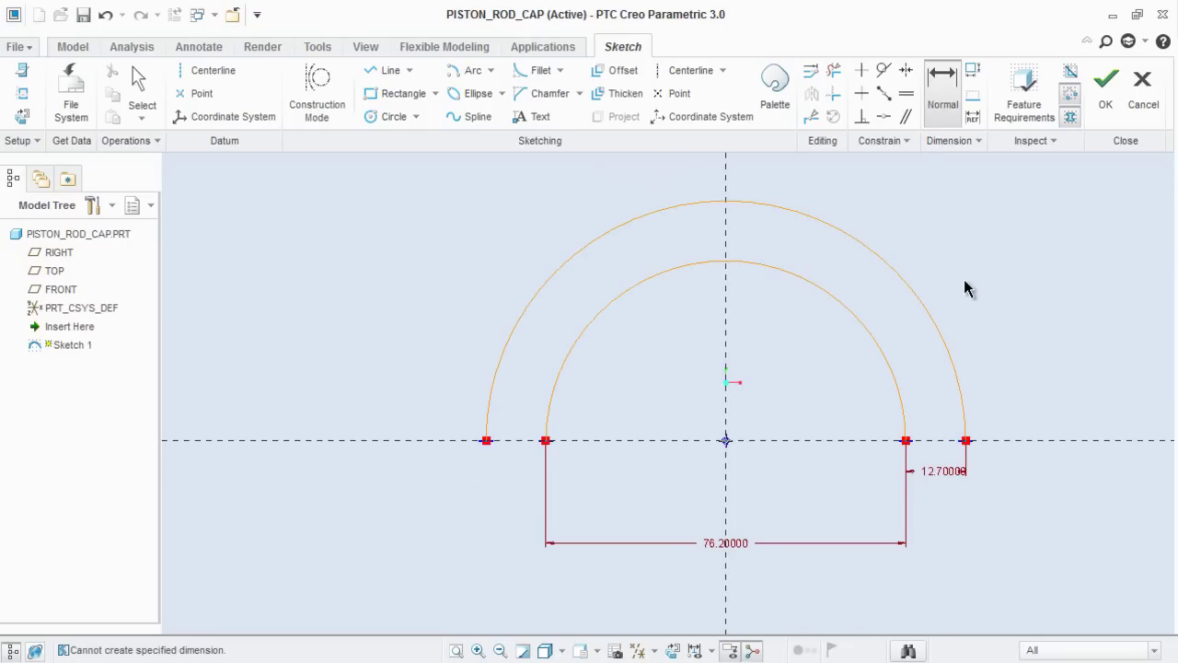
scroll(965, 287, down, 1)
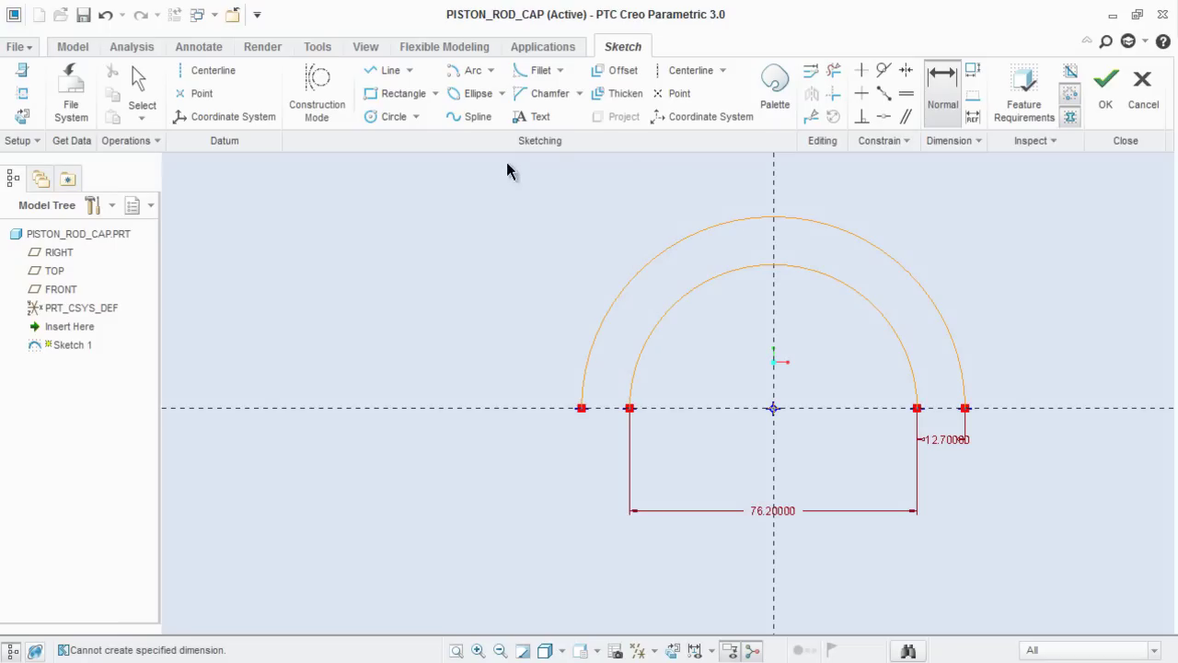
click(391, 72)
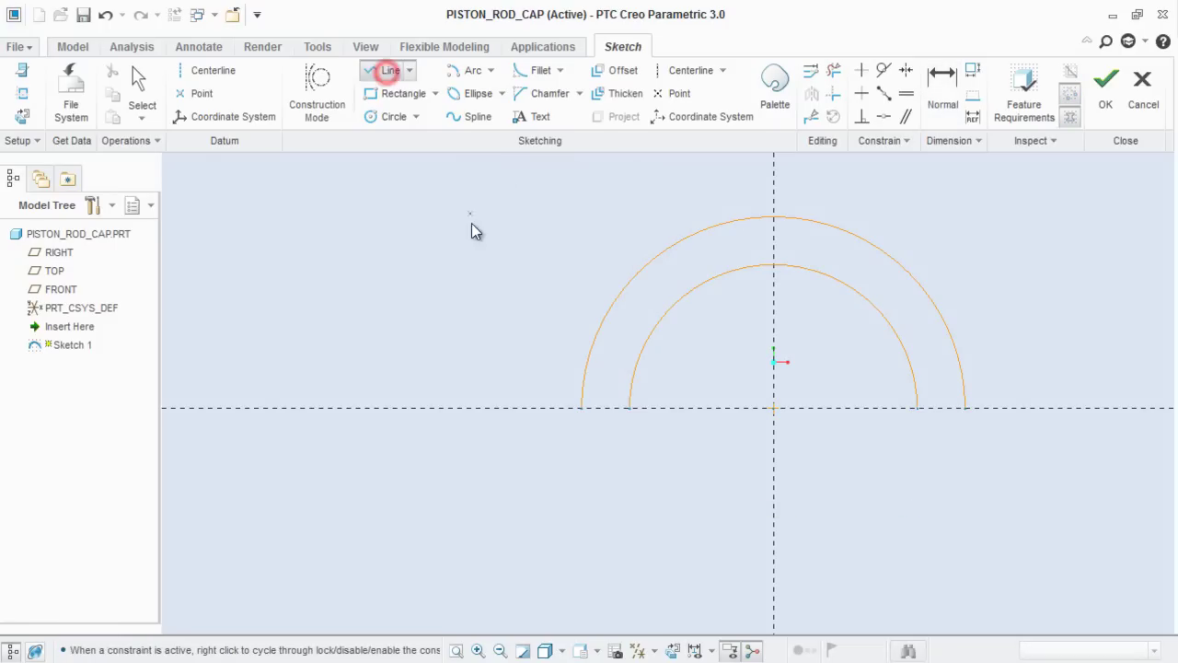
click(583, 410)
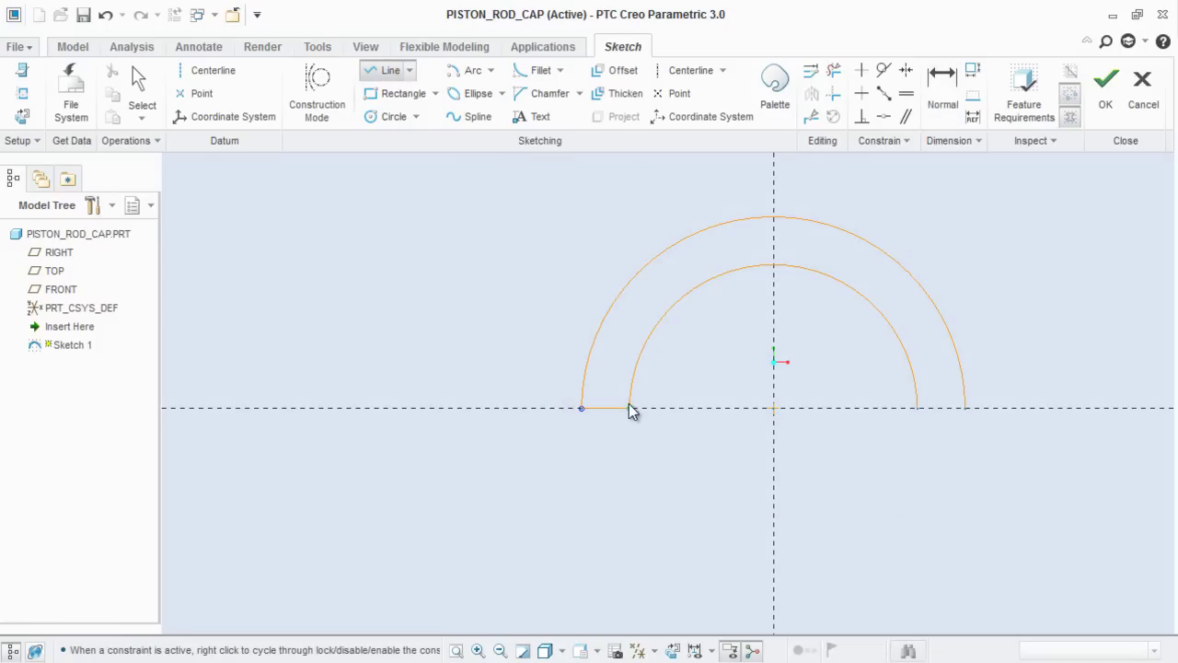
middle_click(587, 458)
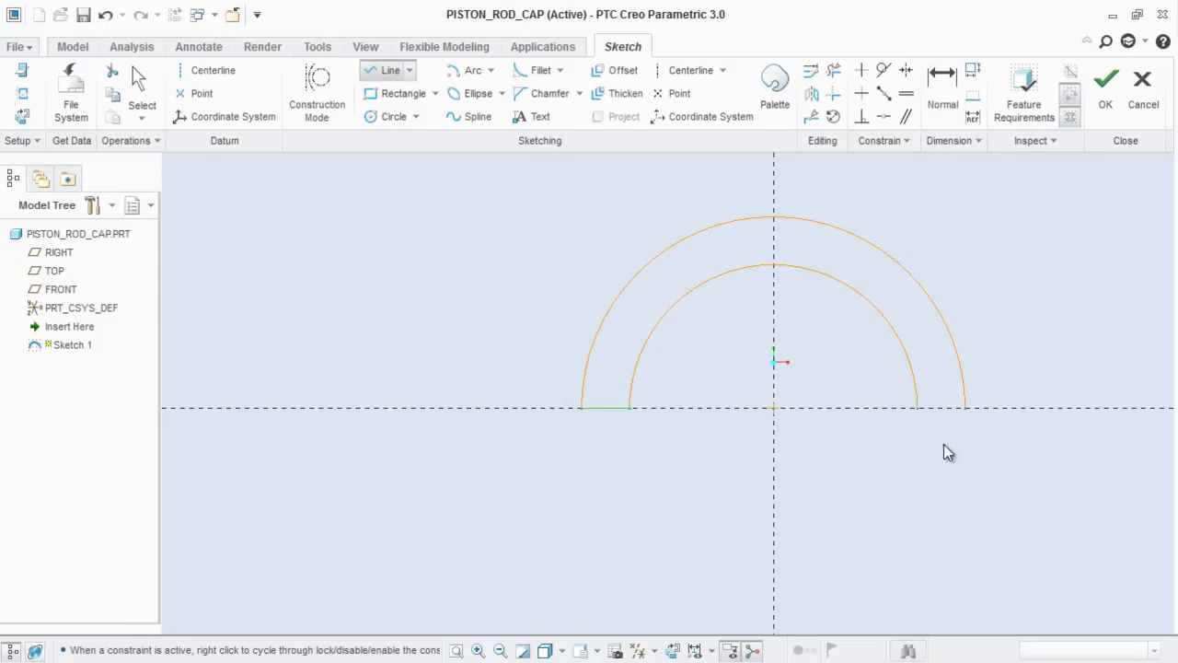
click(966, 407)
middle_click(922, 466)
middle_click(924, 463)
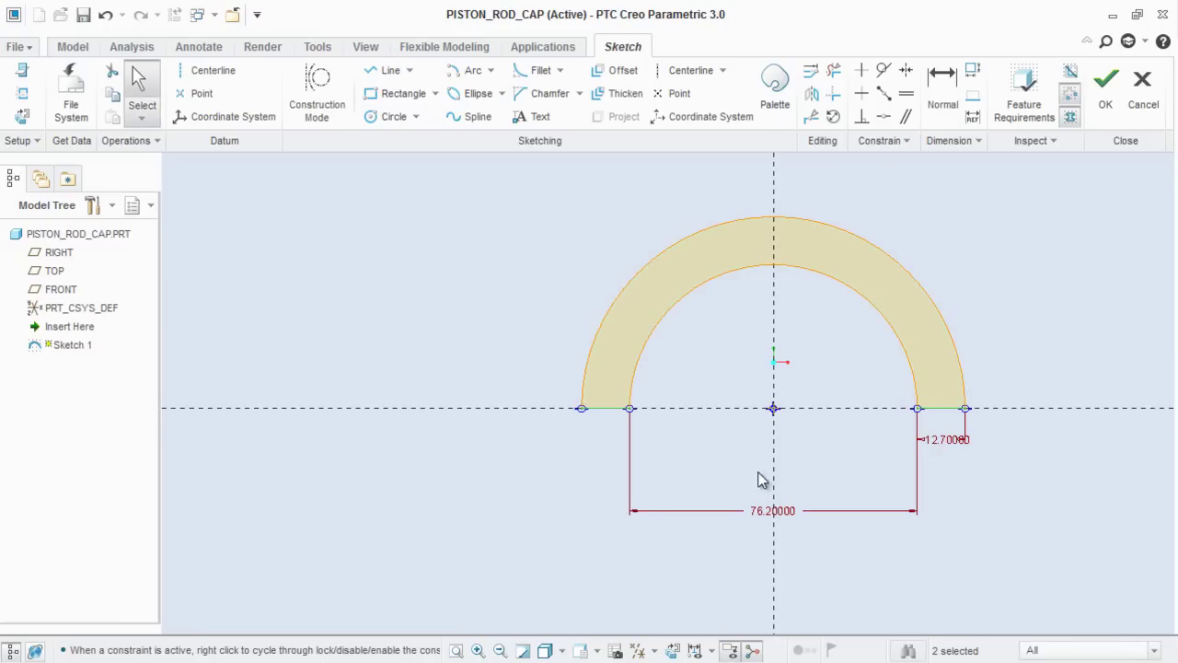
scroll(763, 482, down, 2)
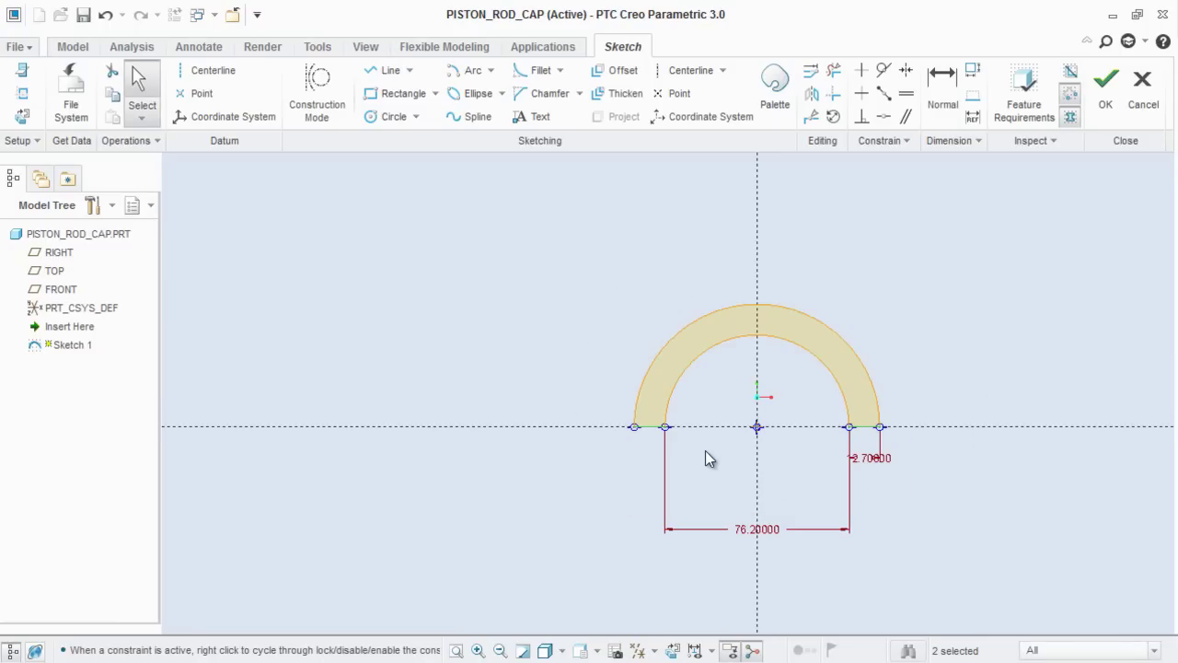
click(1105, 88)
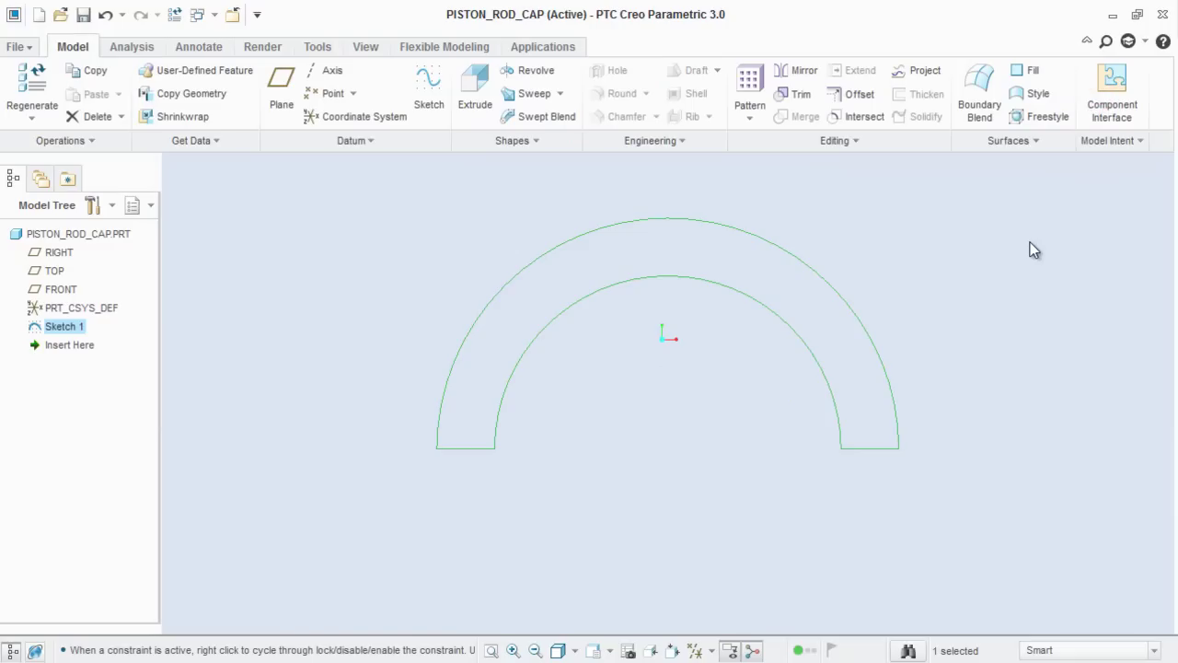
Extrude the half-ring sketch symmetrically to a total depth of 24.13 mm.
key(ctrl+d)
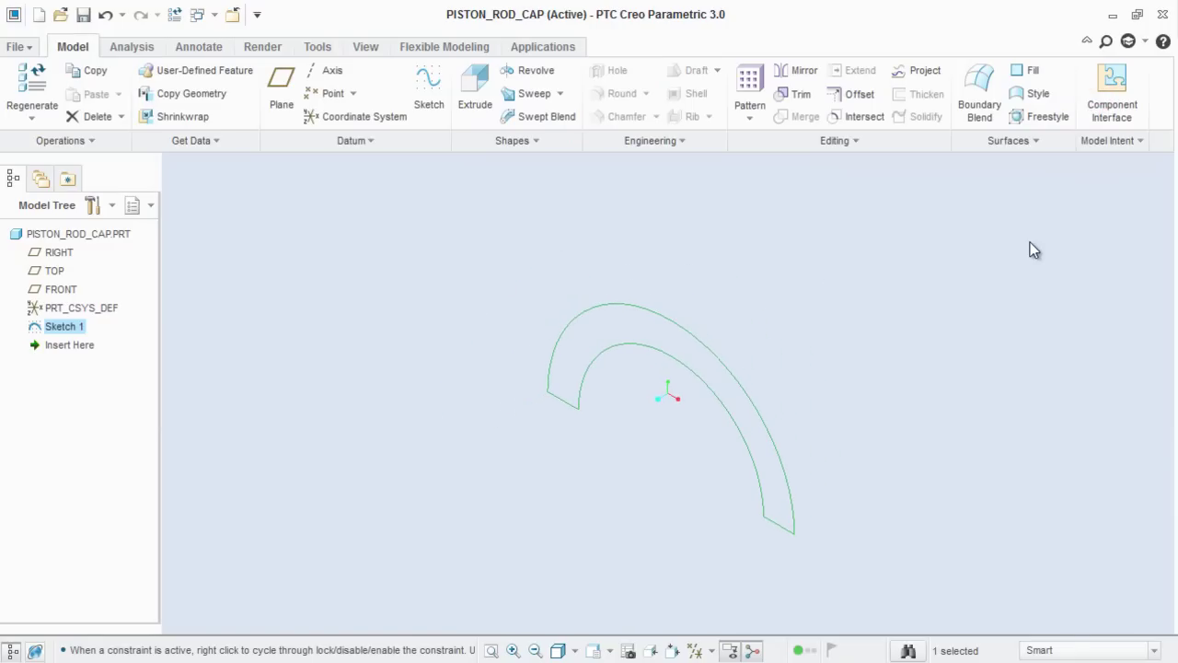
click(472, 106)
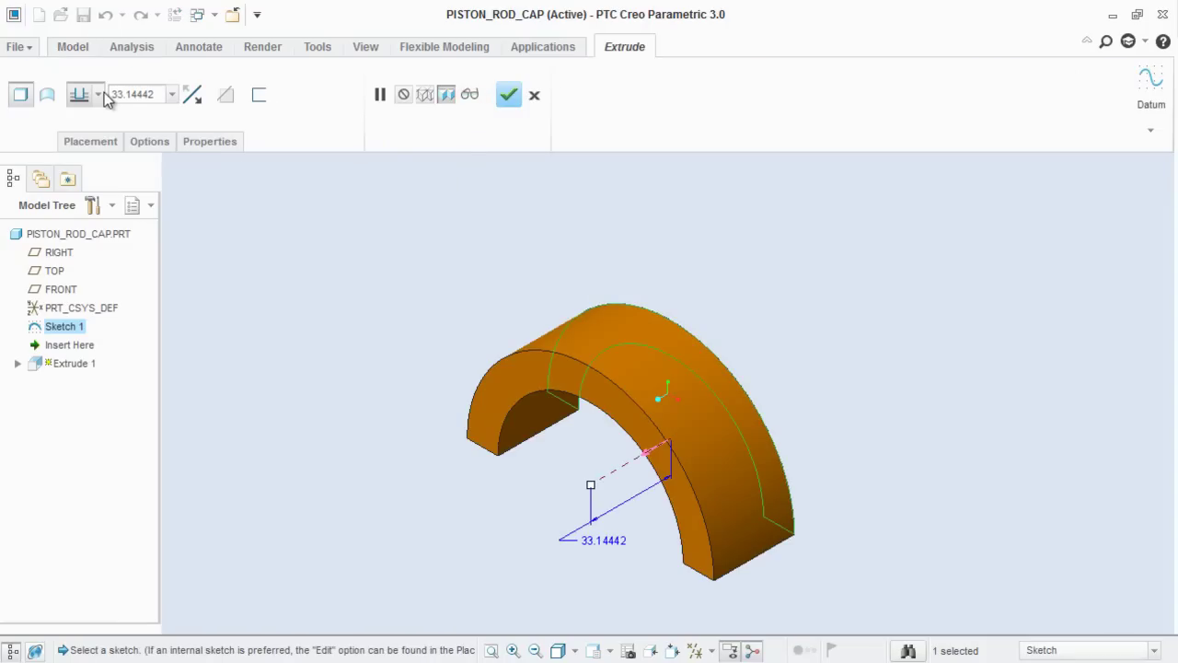
click(99, 94)
click(84, 147)
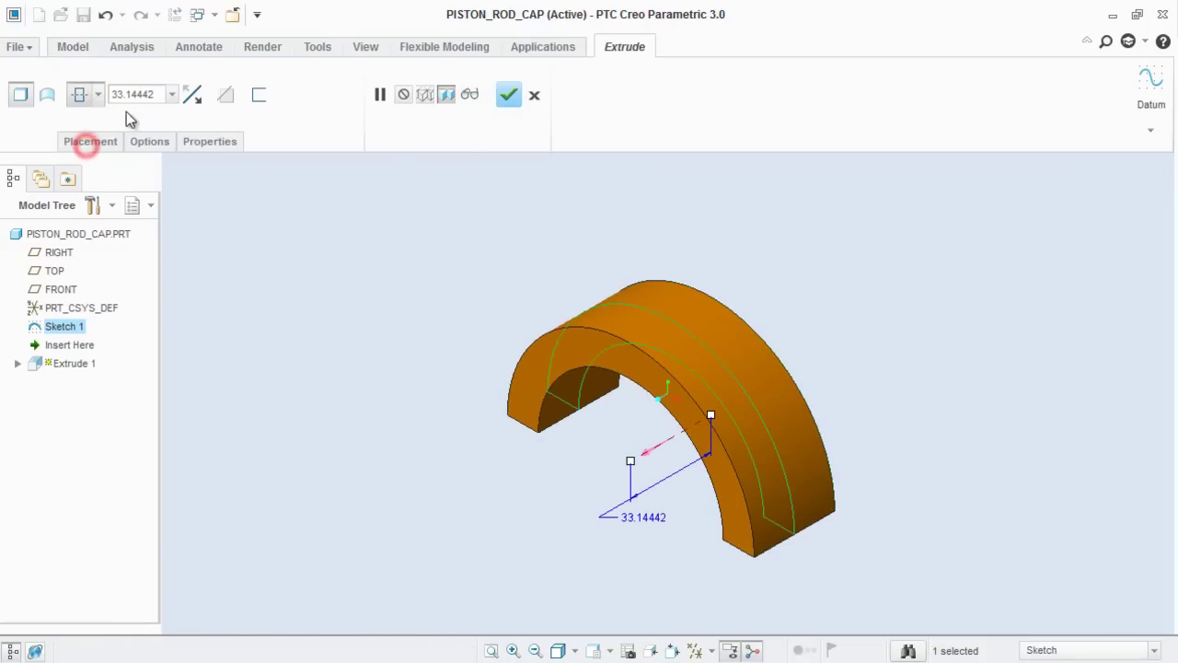
double_click(134, 95)
text(24)
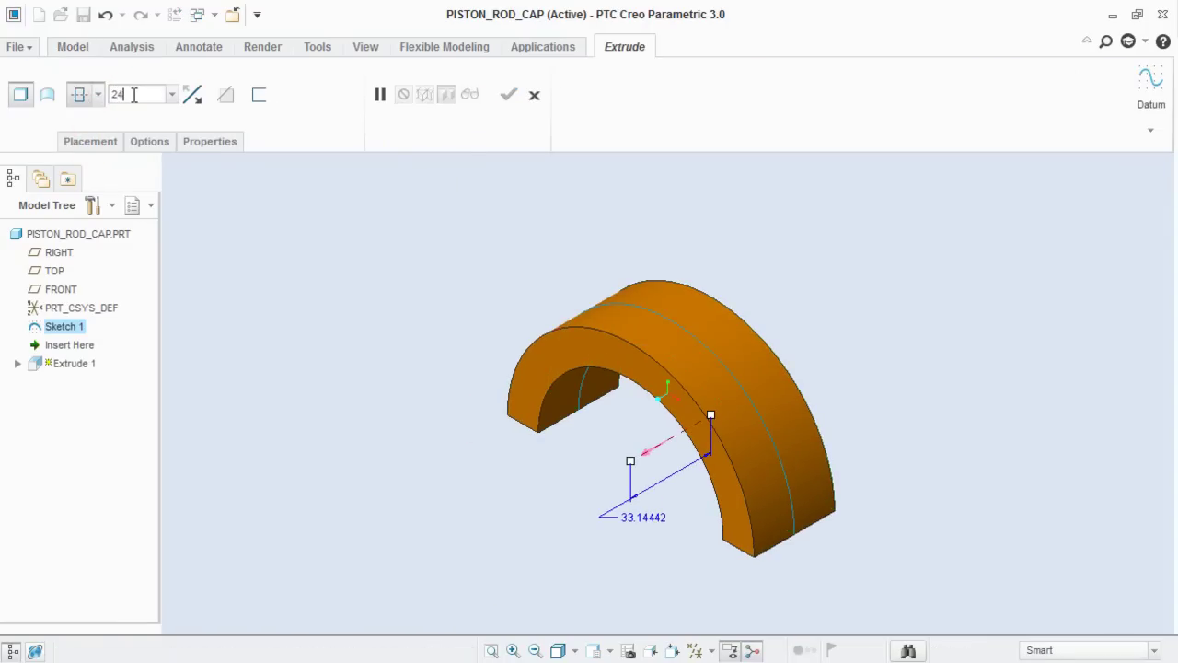
key(Return)
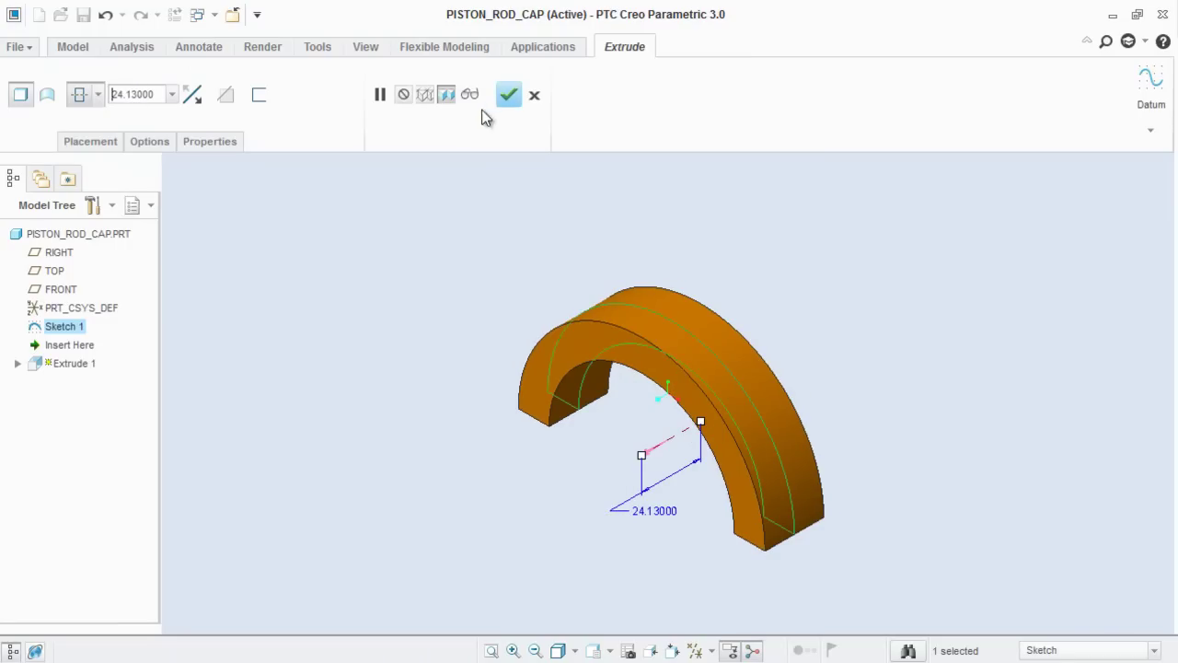
click(509, 95)
click(452, 207)
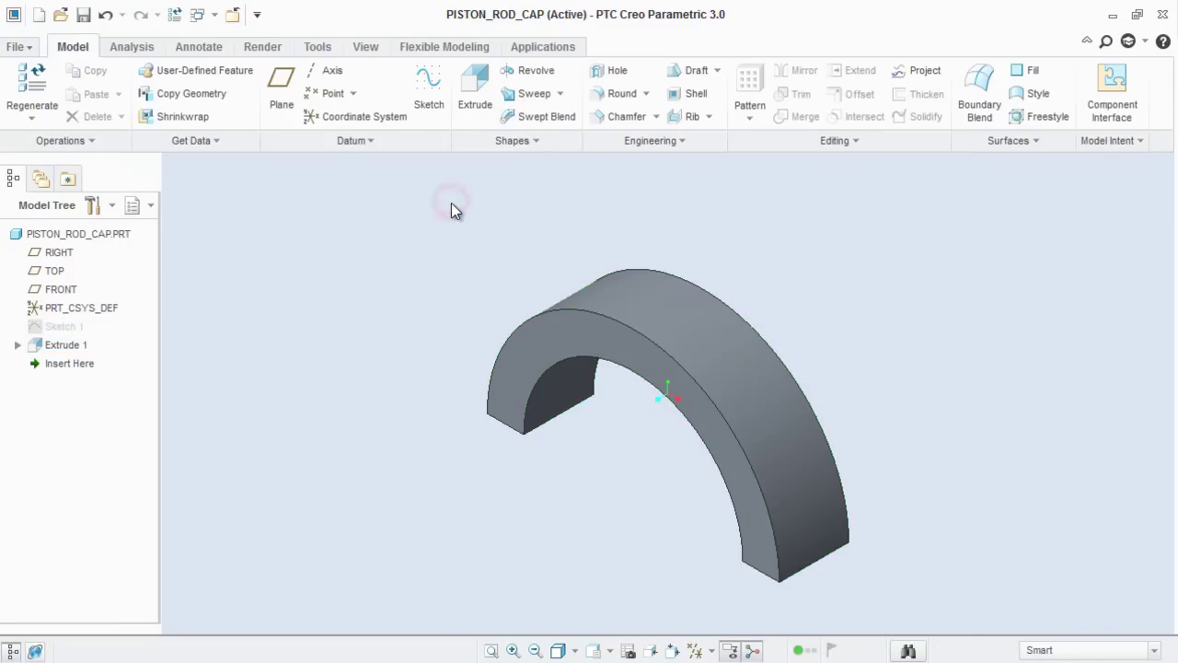
Load the saved appearance file MOUNT_BRACKET.dmt into the Appearances Manager's My Appearances set.
click(140, 238)
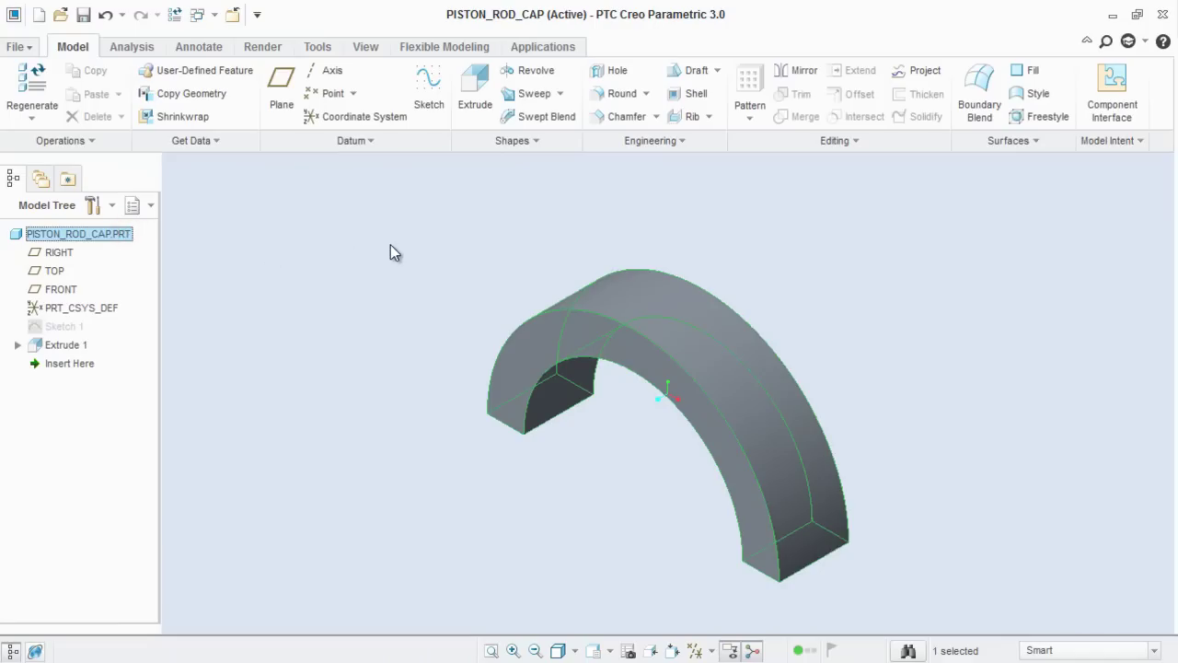
click(366, 46)
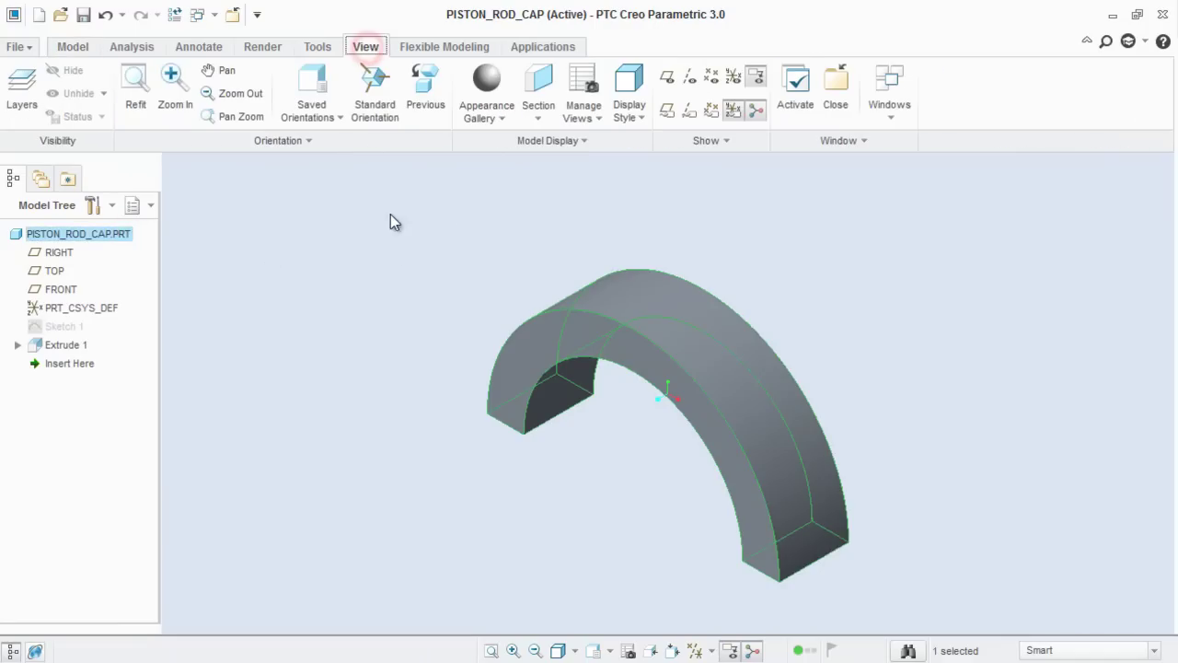
click(469, 120)
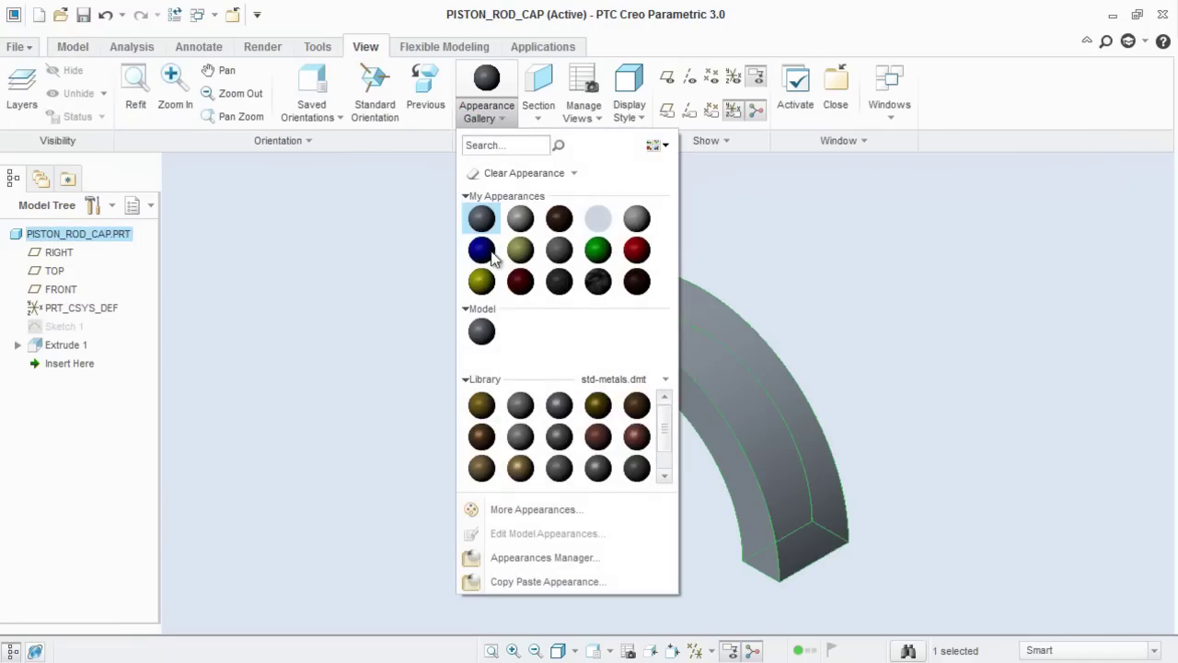
click(545, 557)
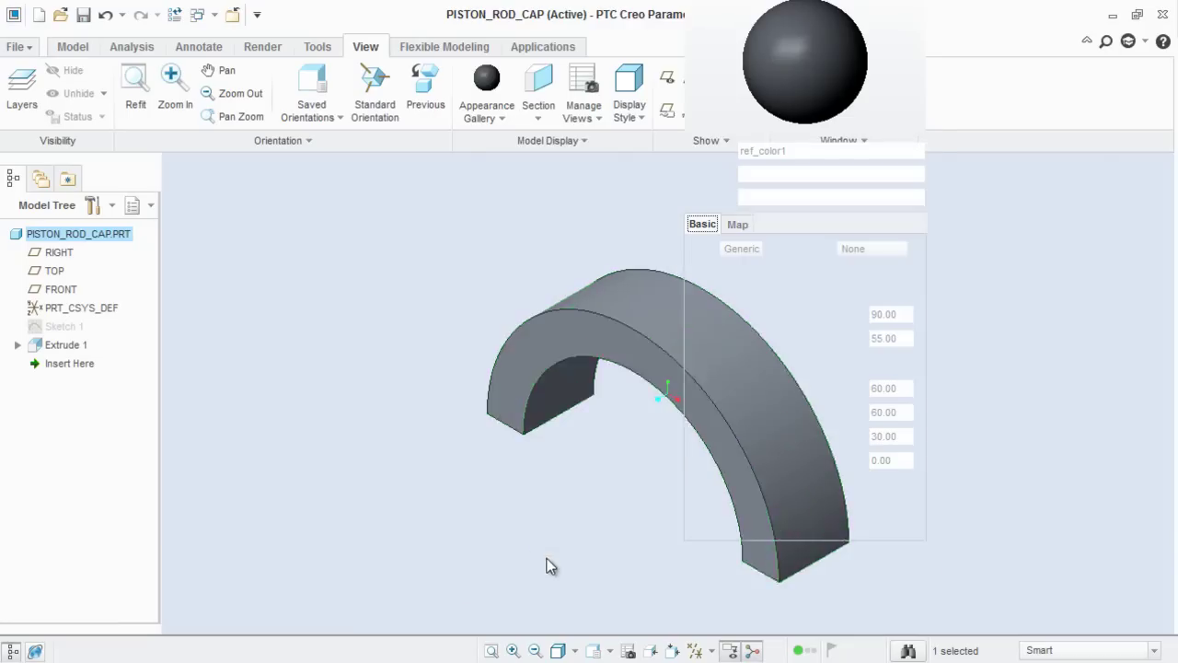
click(641, 33)
click(653, 51)
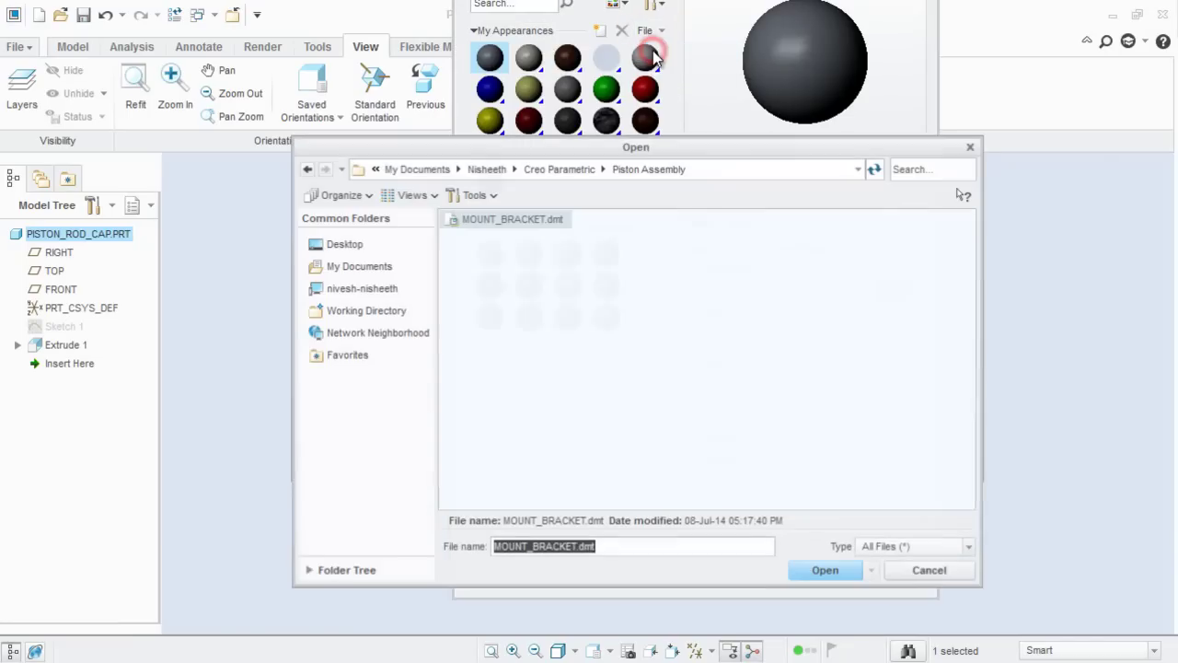
click(820, 576)
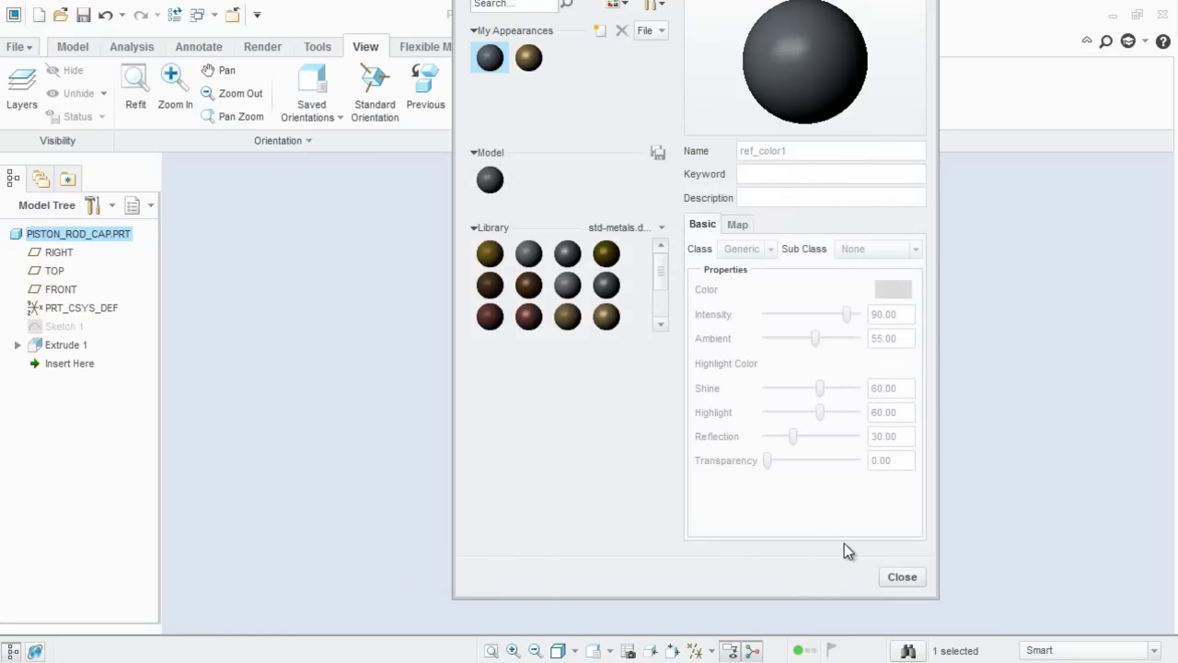
click(898, 576)
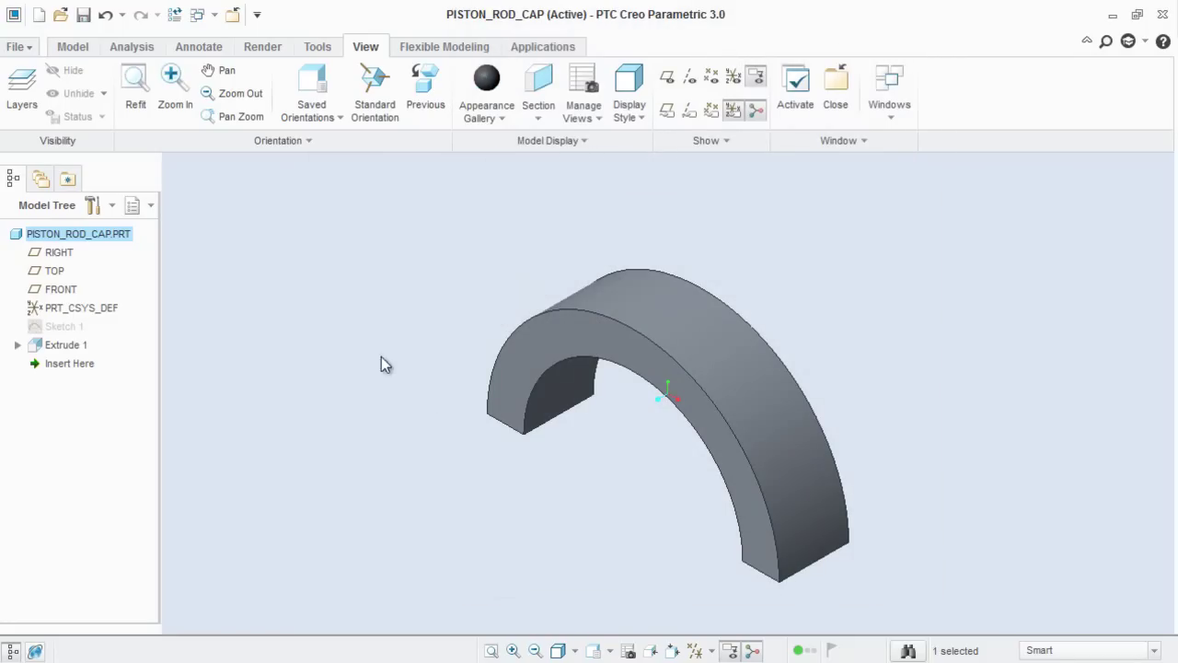
Apply the loaded gold appearance to the whole PISTON_ROD_CAP part and save it in the Piston Assembly folder.
click(504, 122)
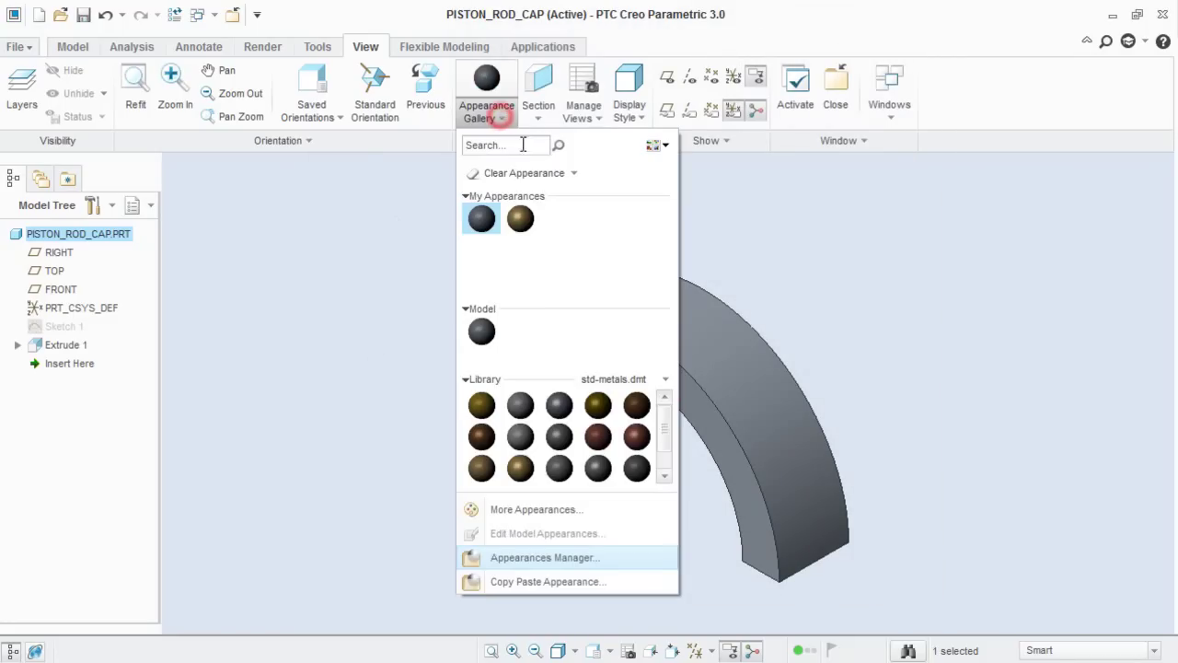
click(521, 219)
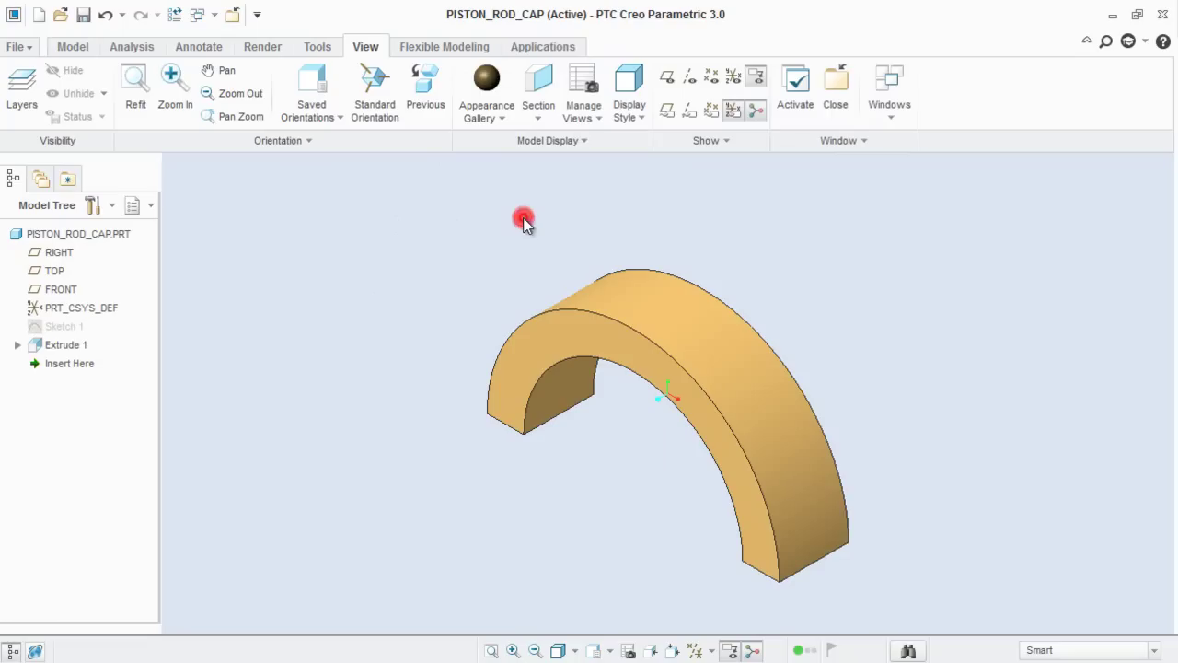
click(74, 46)
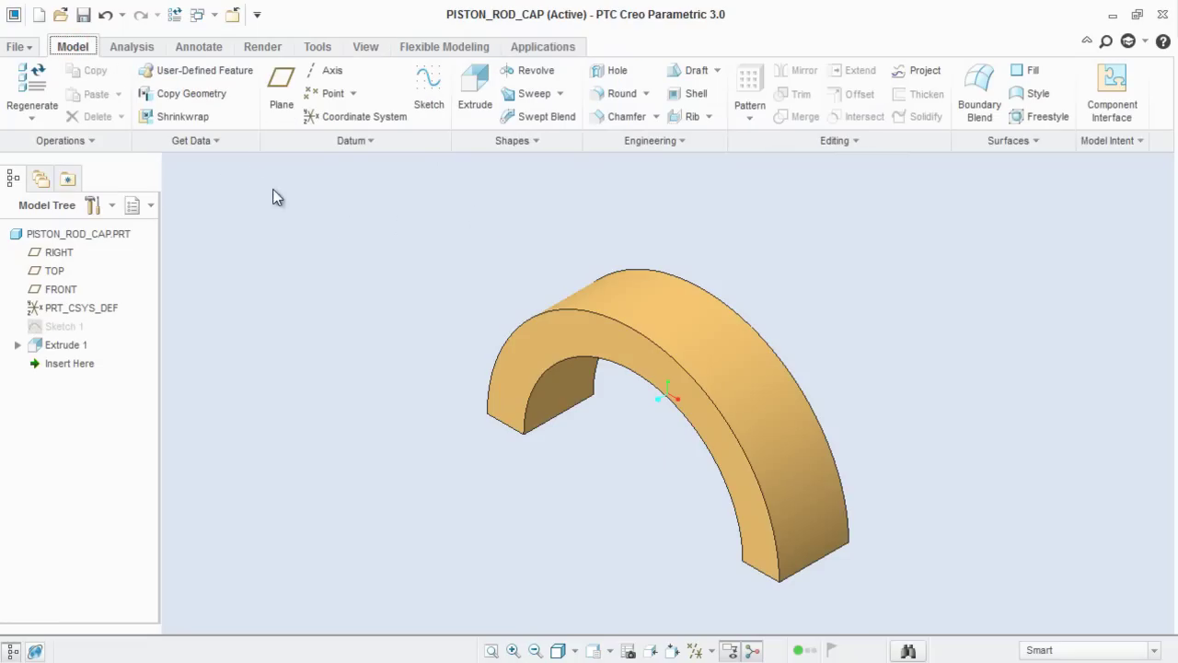
click(84, 16)
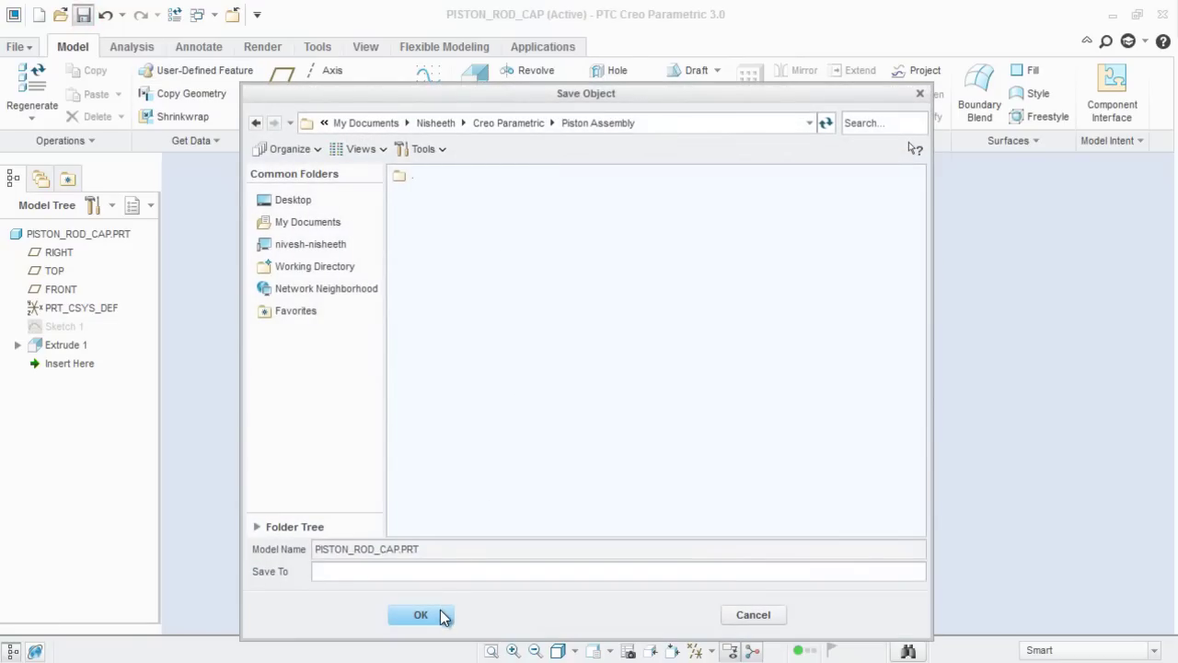
click(422, 615)
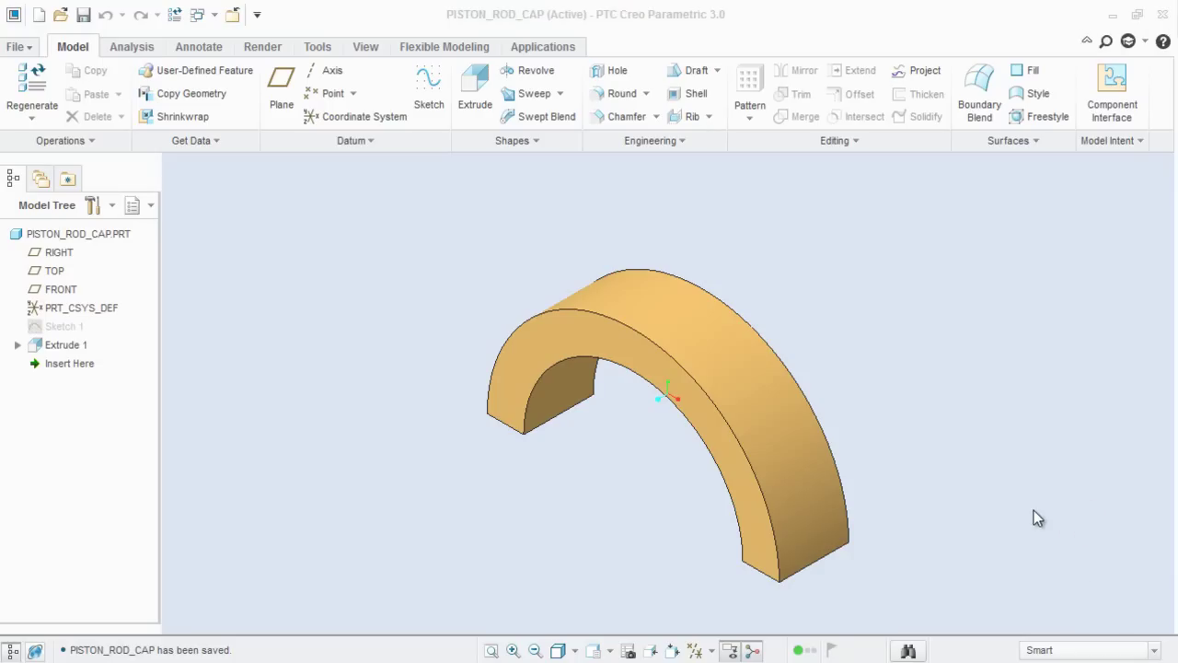
Orient the view normal to the half-ring's flat end faces and start a new sketch on the right end face.
middle_drag(666, 536, 673, 420)
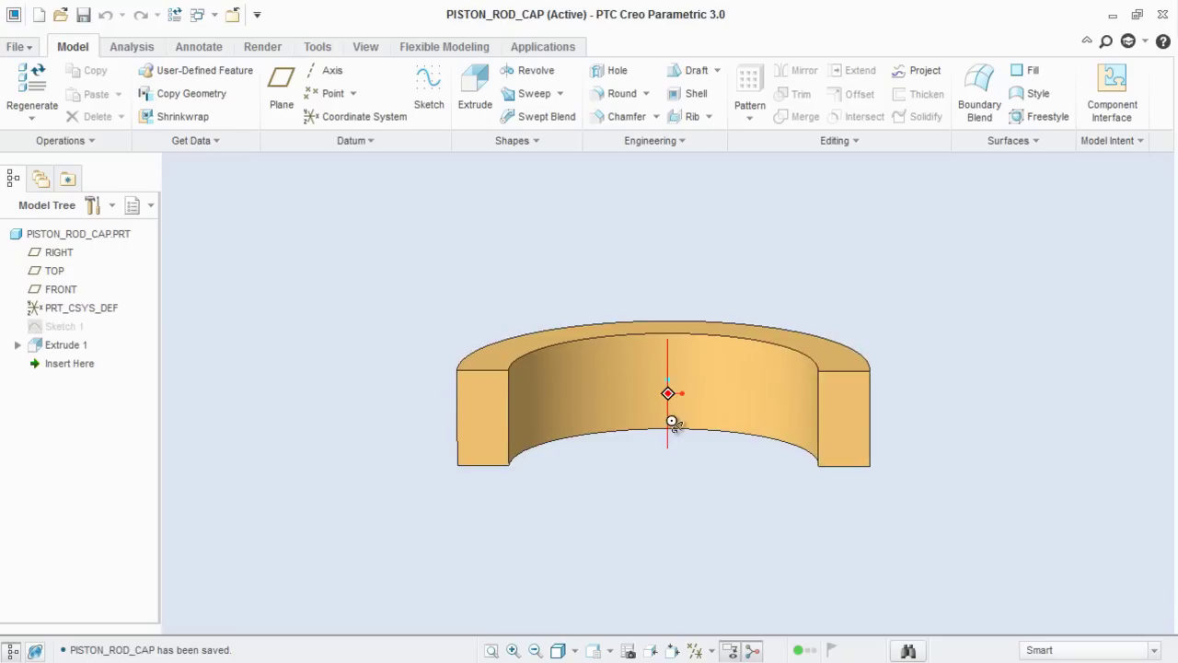
click(651, 648)
click(500, 447)
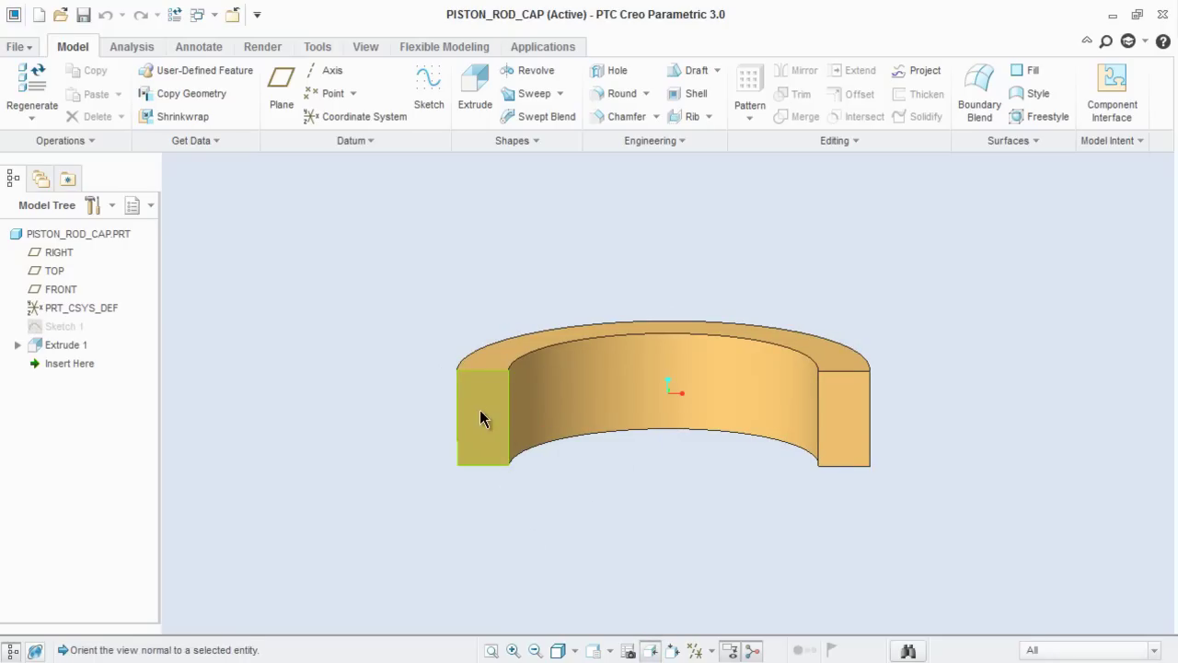
click(476, 409)
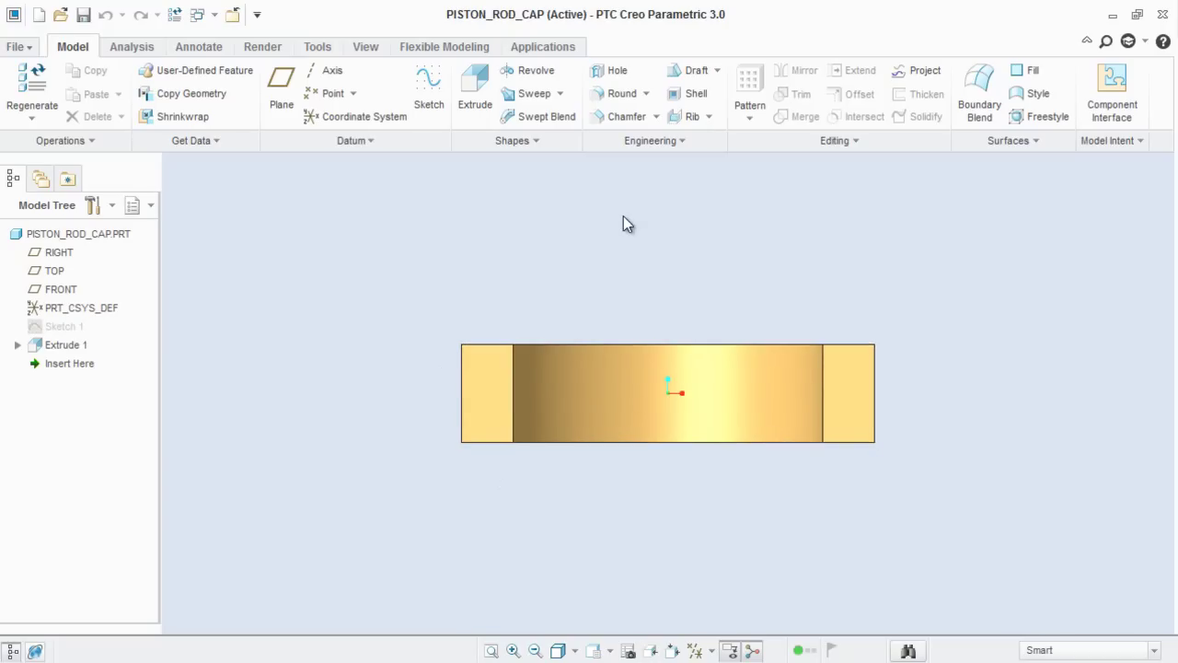
click(428, 93)
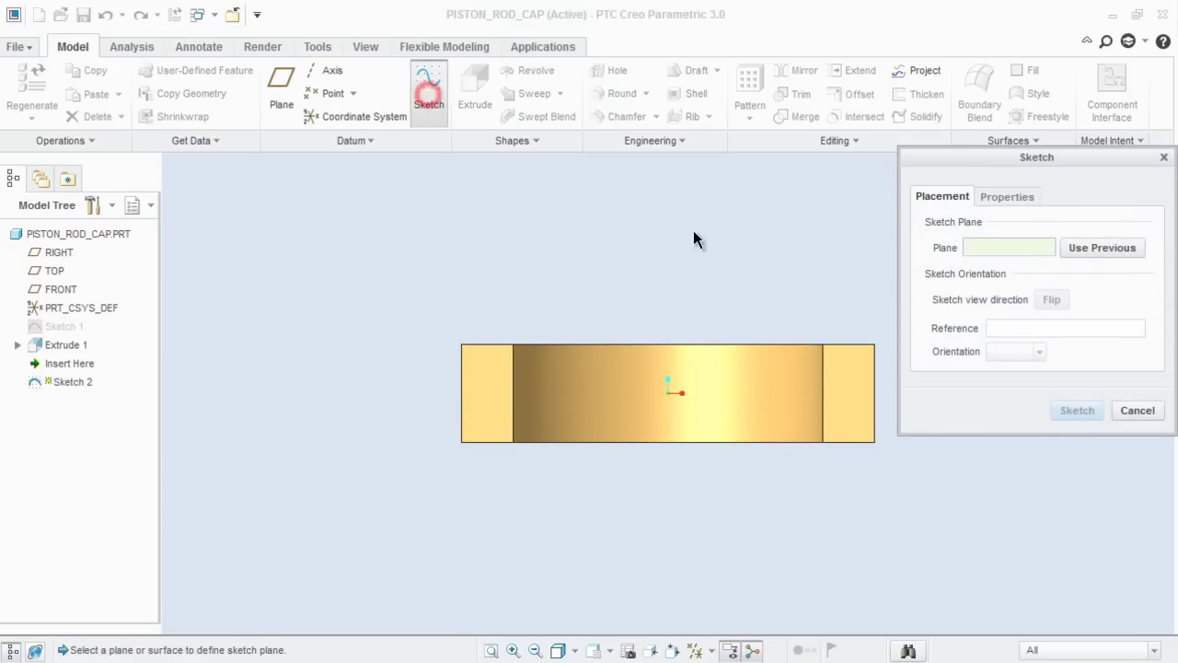
click(858, 388)
click(1073, 416)
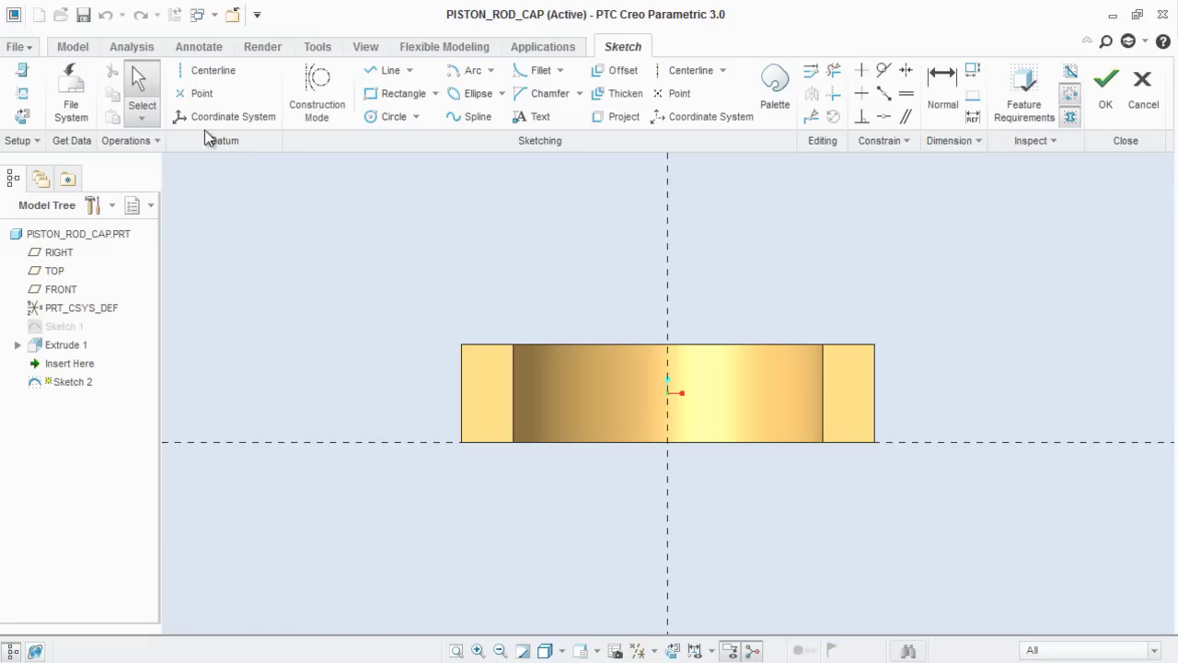
Add the left end face's outer edge and the FRONT plane as sketch references, showing the datum planes only for the selection.
click(22, 93)
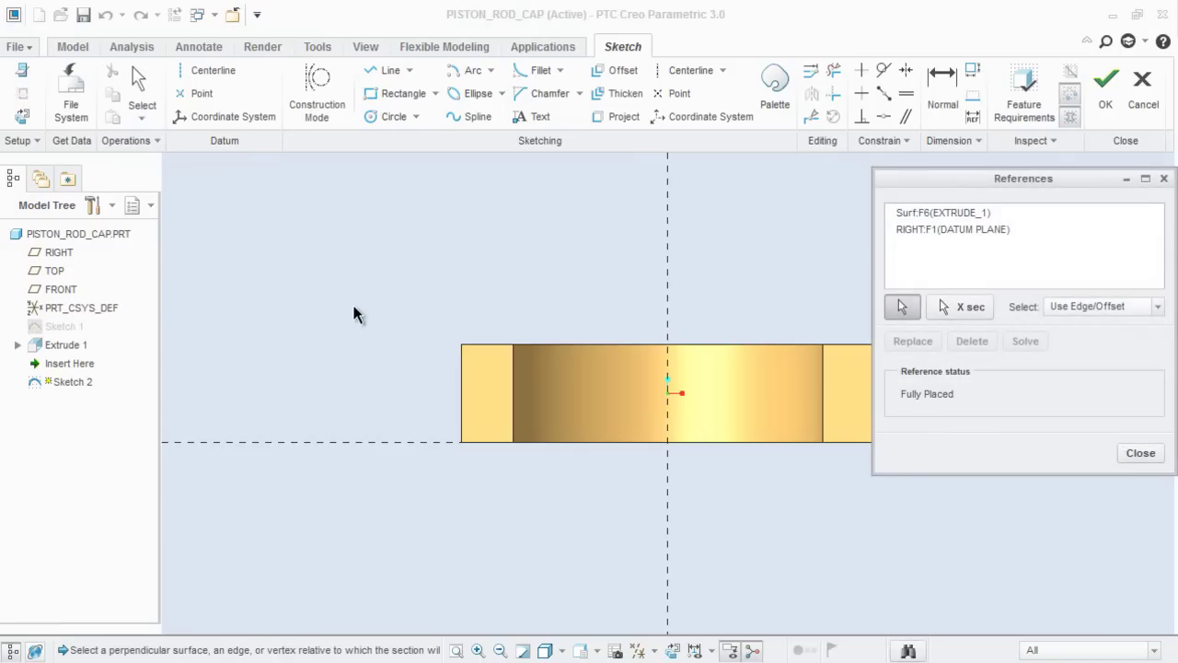
click(462, 388)
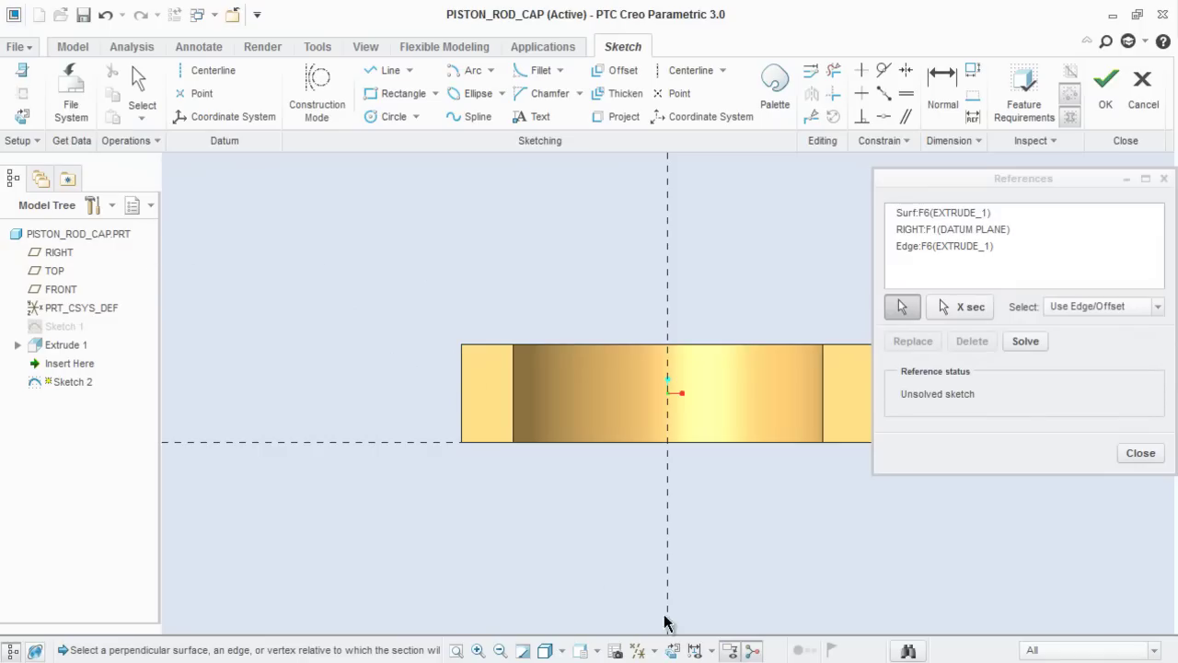
click(650, 652)
click(639, 629)
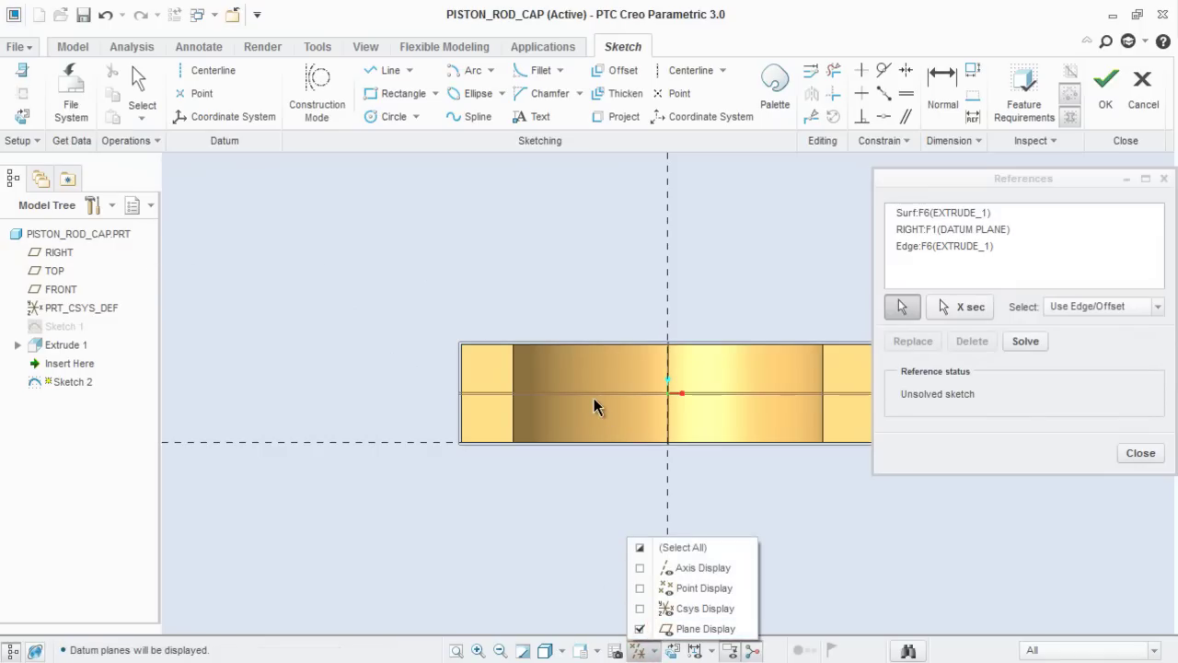
click(679, 14)
click(581, 394)
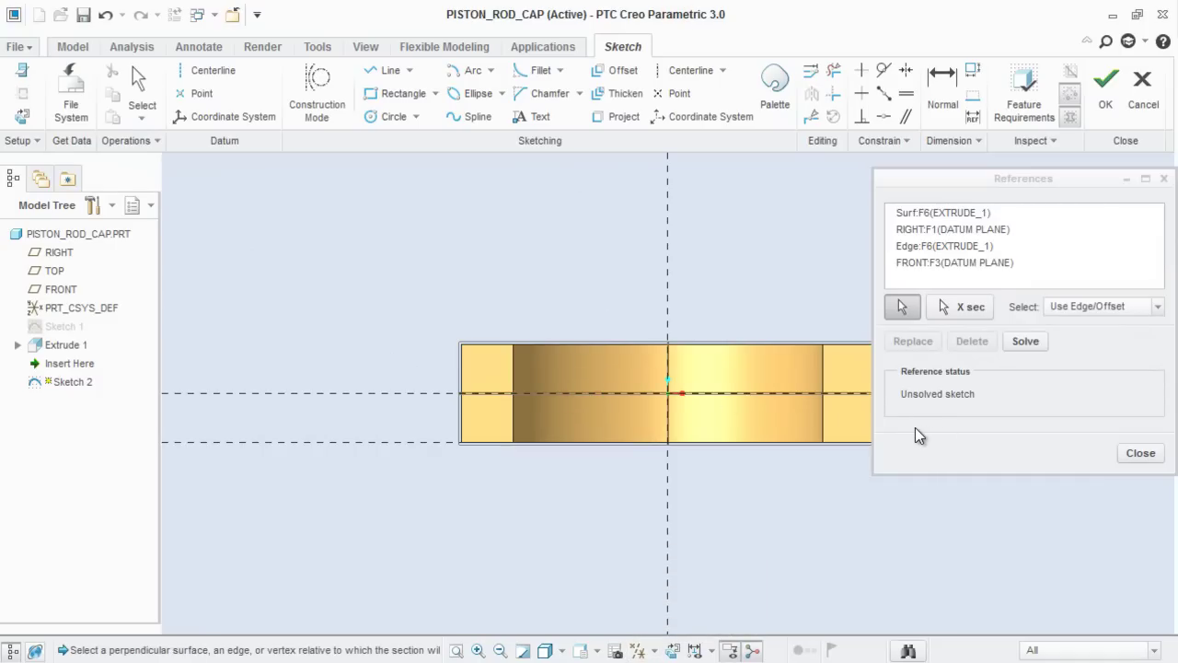
click(464, 362)
click(1141, 453)
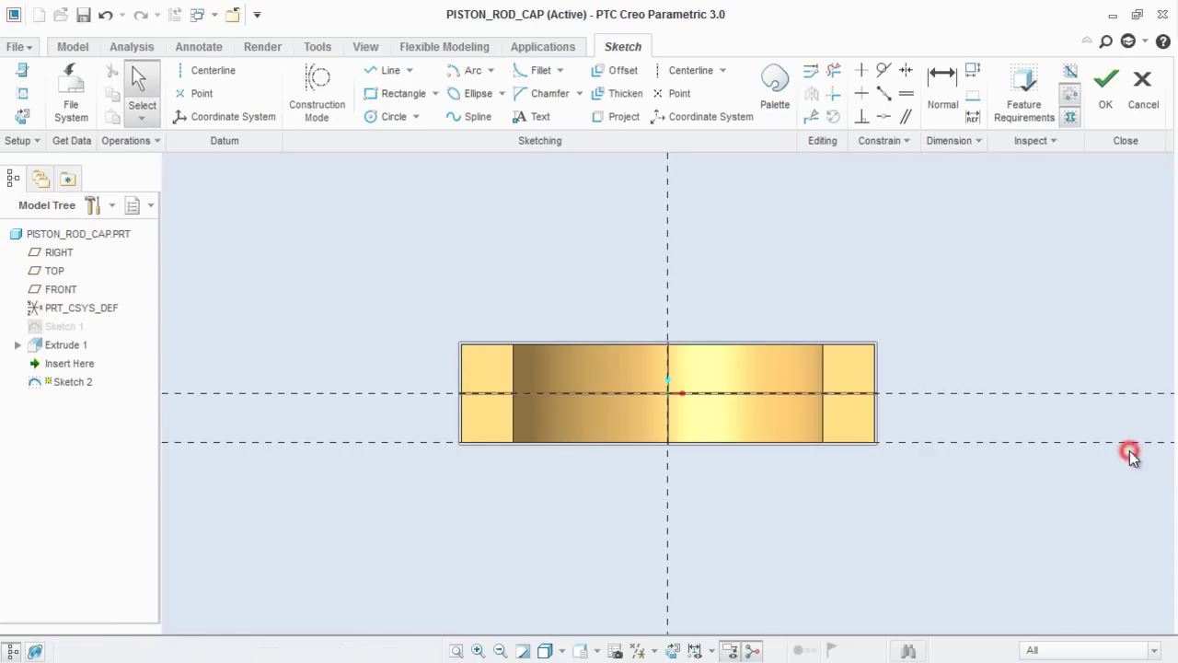
click(659, 653)
click(645, 629)
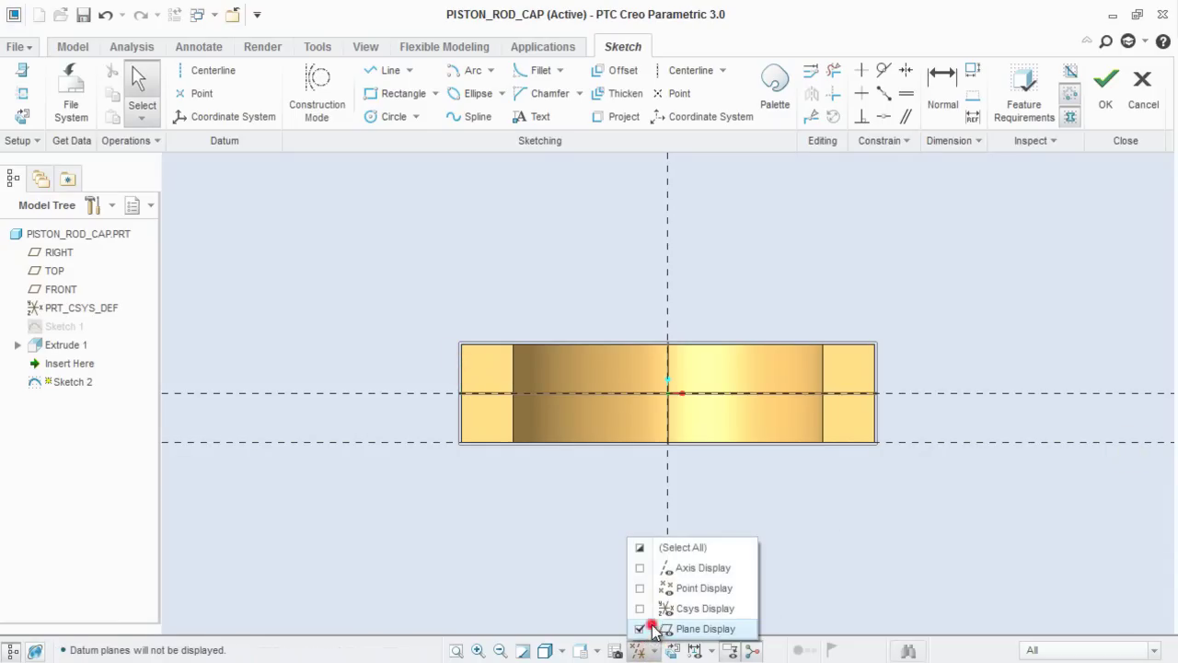
click(446, 536)
Sketch a 19.05 mm diameter circle centred where the left end's outer edge meets the FRONT reference, and finish the sketch.
click(373, 118)
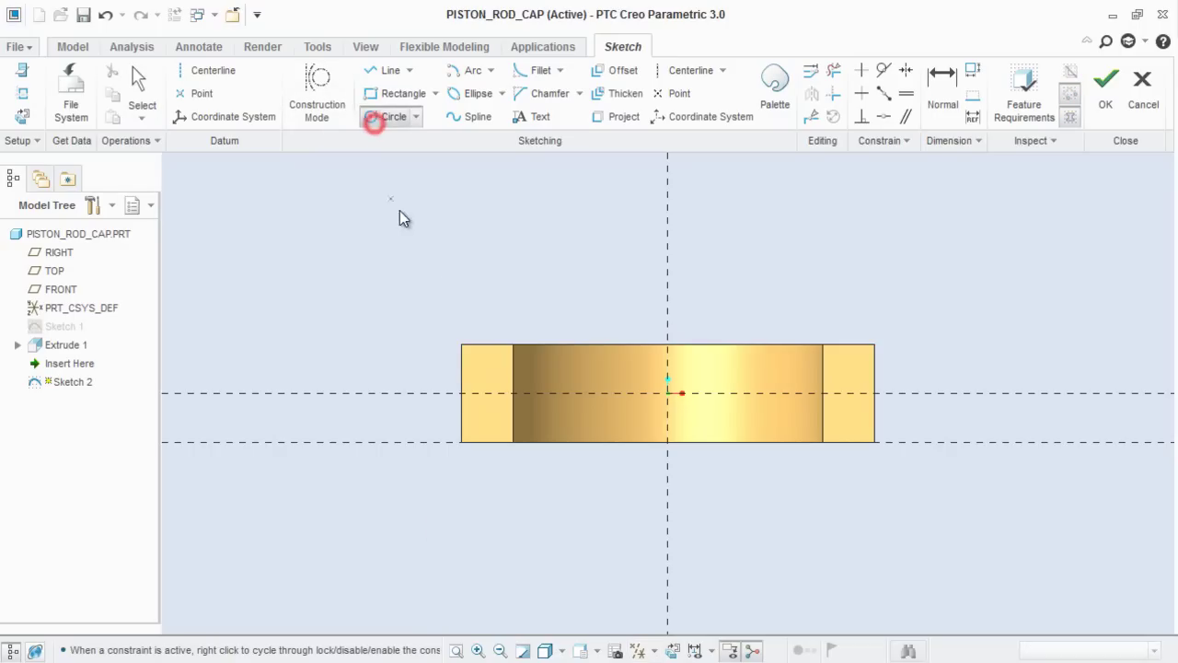
click(460, 395)
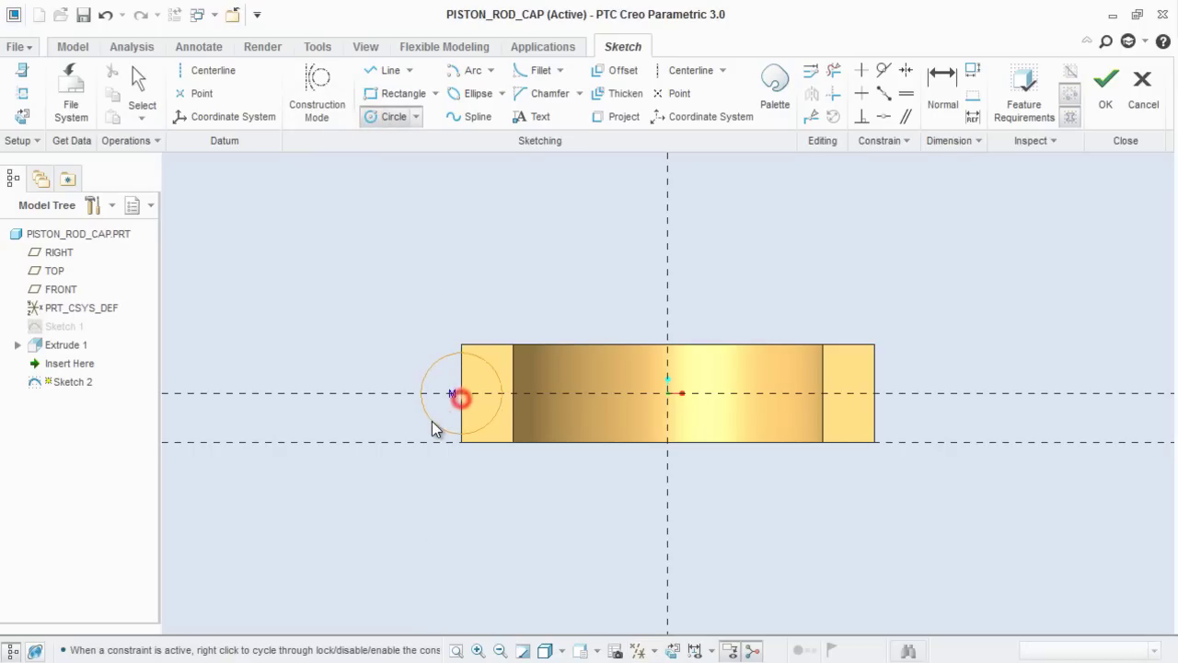
click(429, 418)
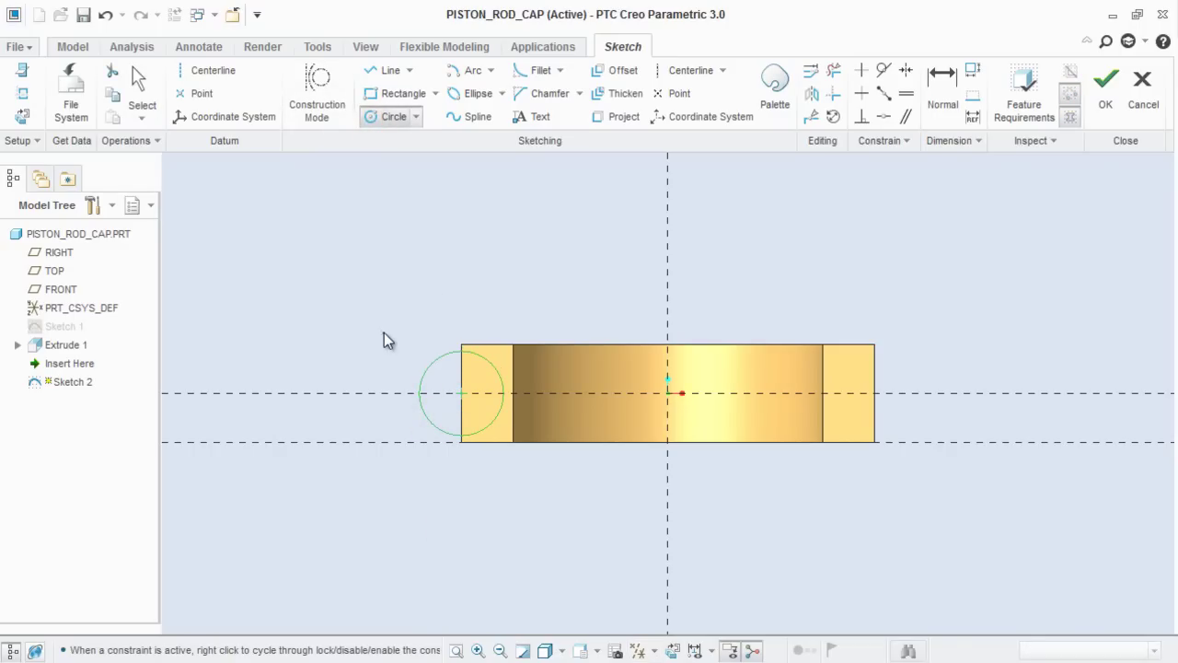
middle_click(383, 332)
double_click(395, 355)
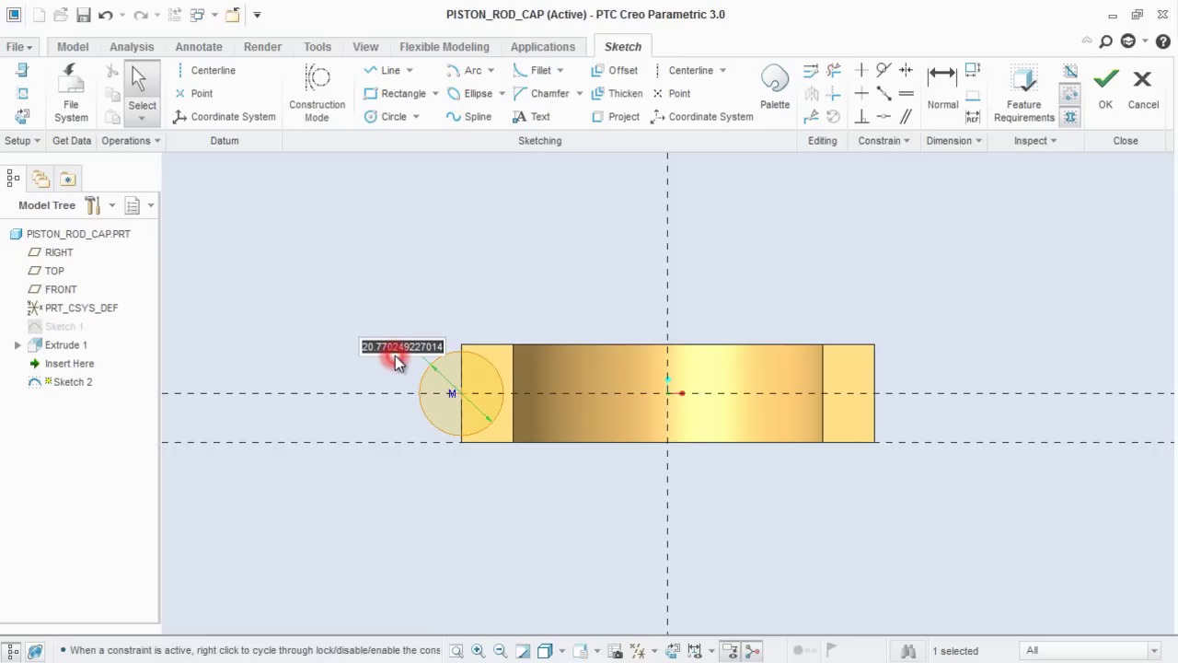
text(19.05)
key(Return)
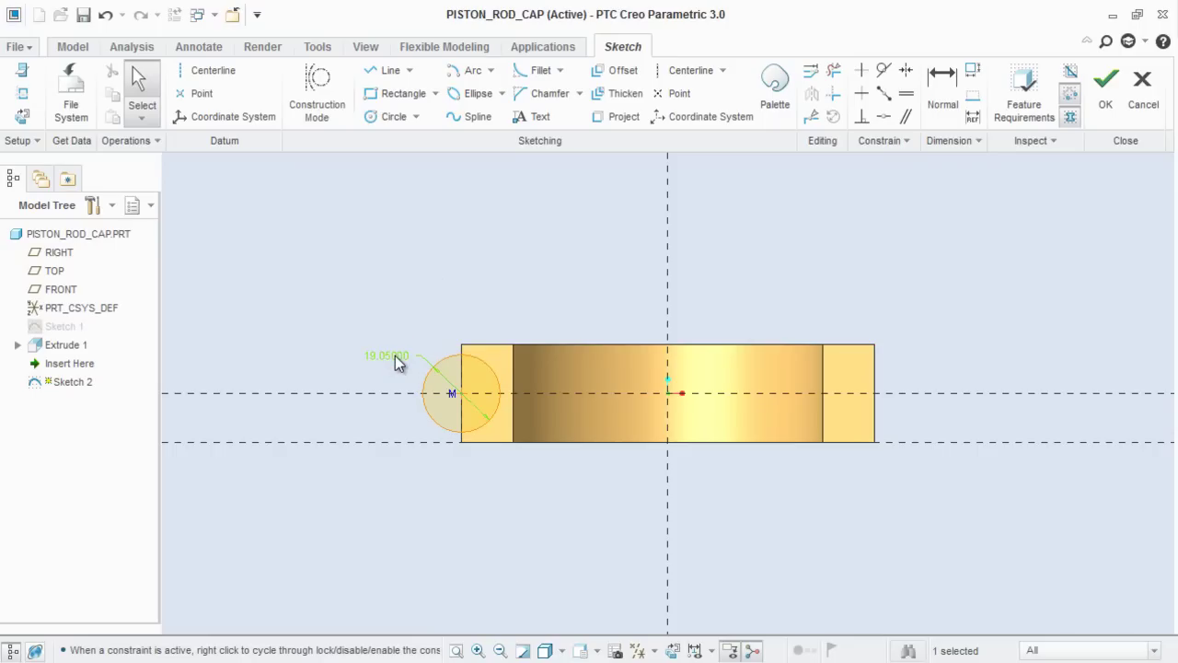
click(1109, 89)
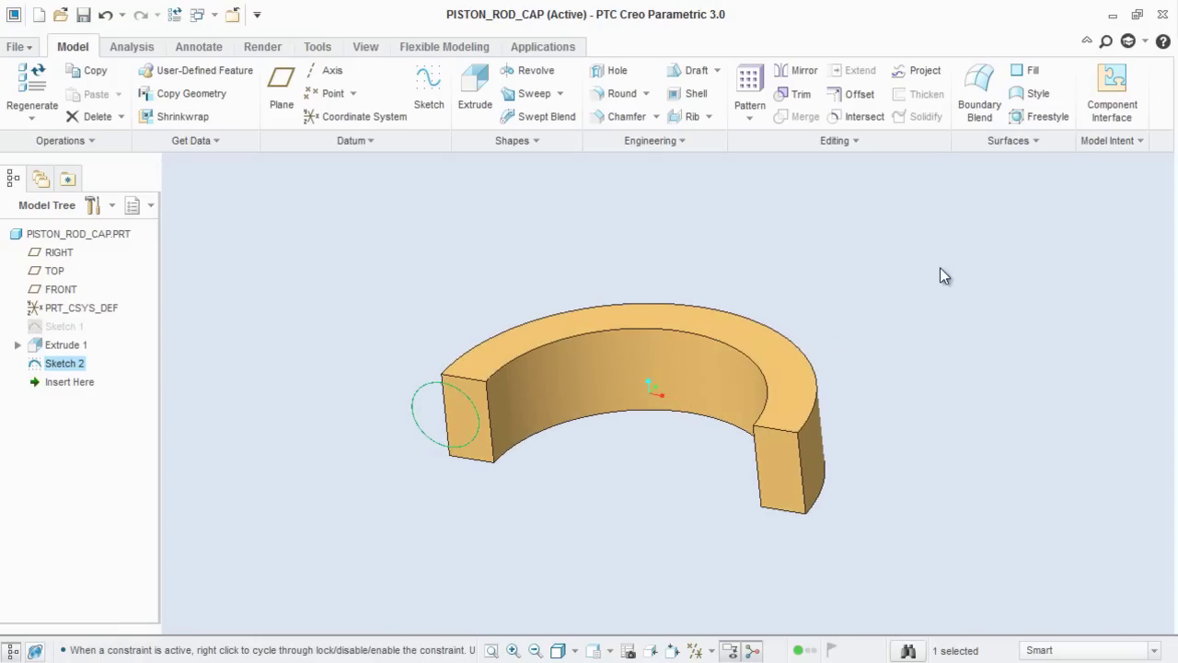
Extrude the circle sketch 15.25 mm in the reversed direction, back alongside the half-ring, as a solid boss.
click(474, 87)
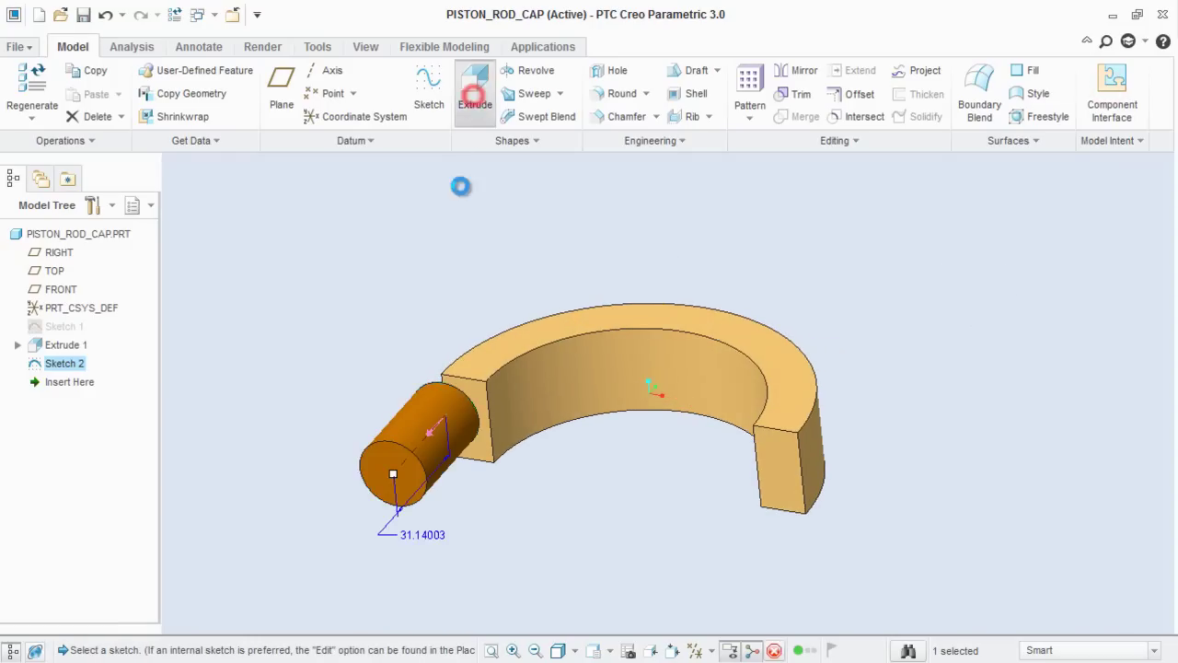
click(194, 98)
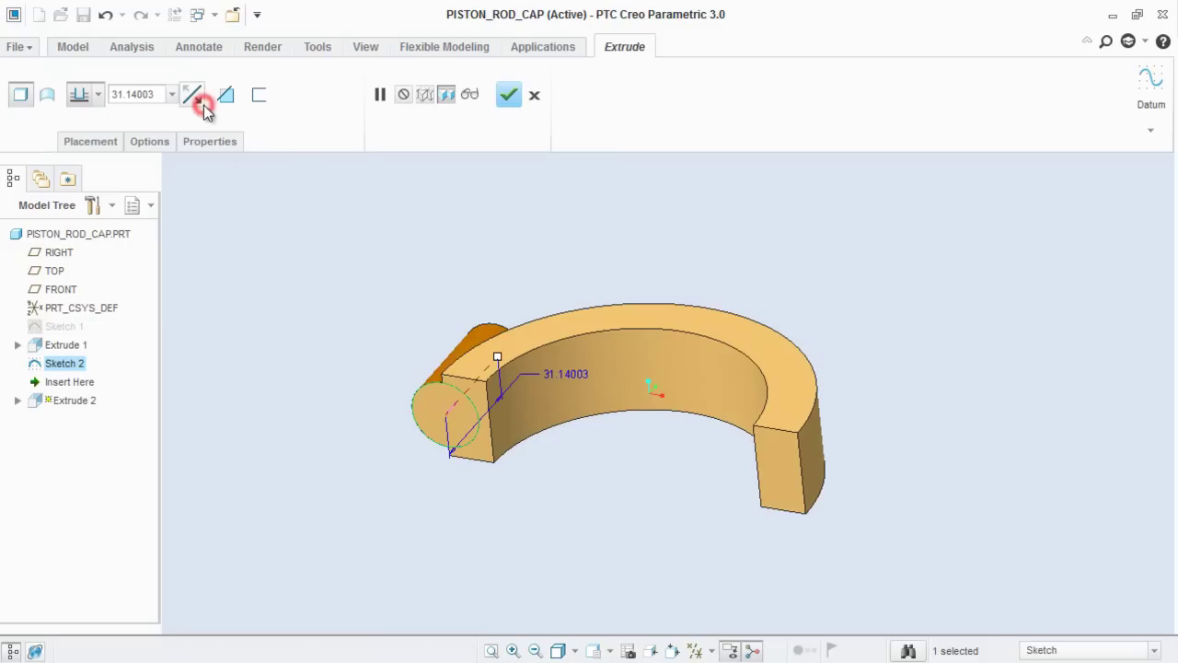
double_click(142, 94)
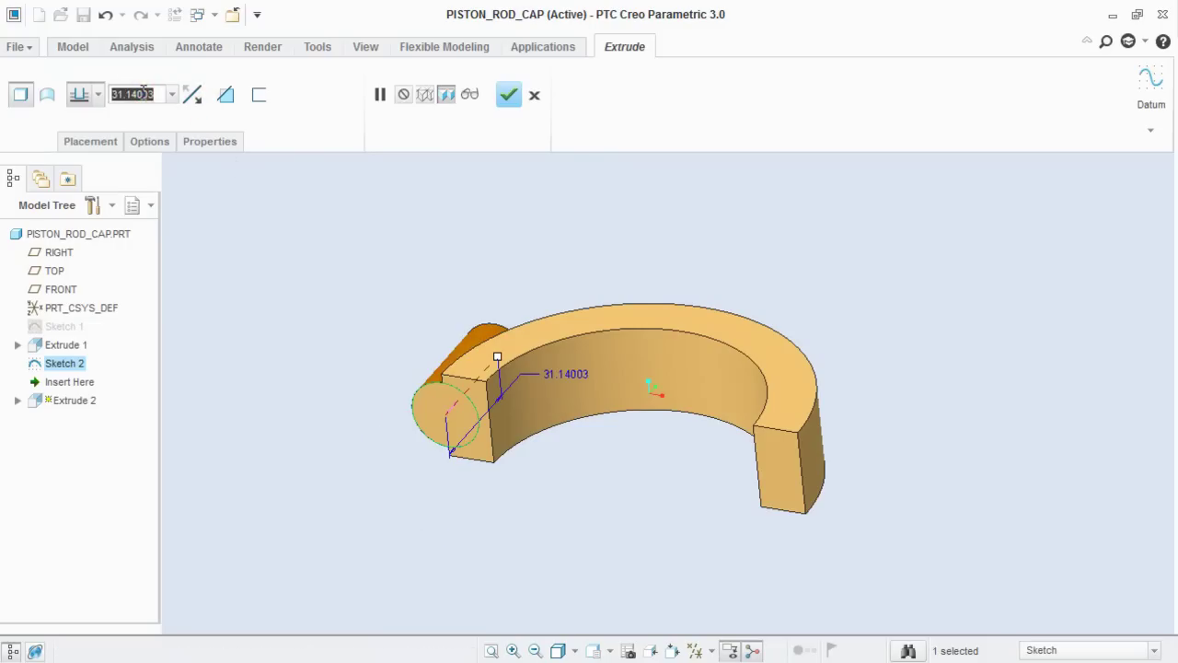
text(15.25)
key(Return)
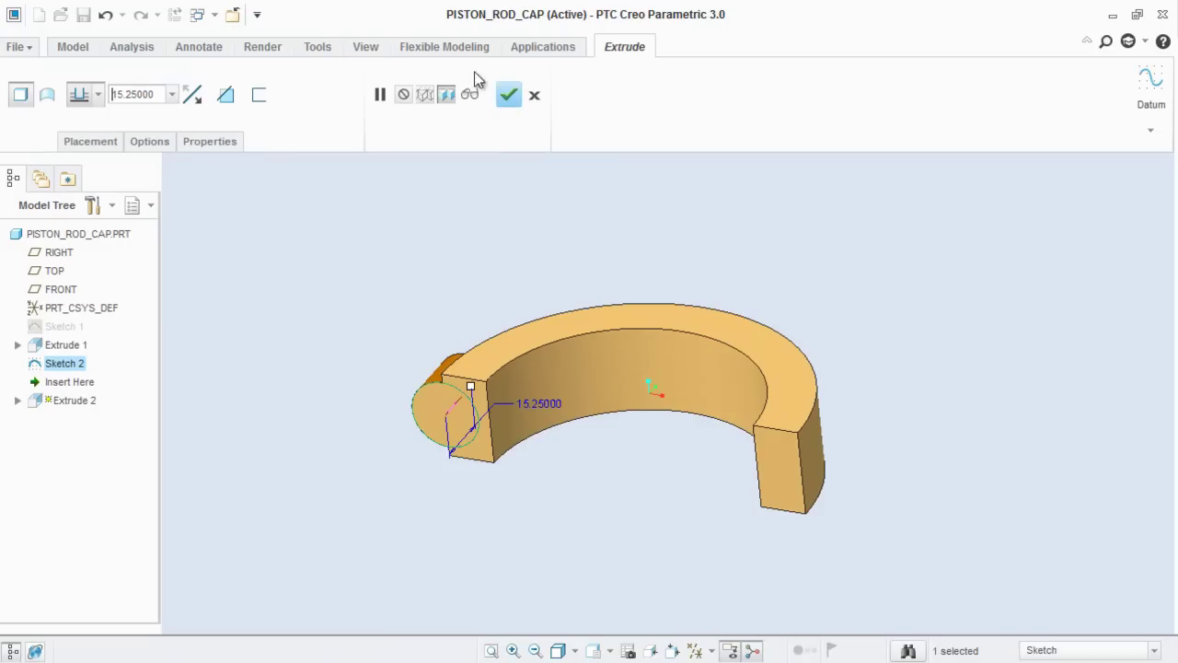
click(509, 96)
click(434, 173)
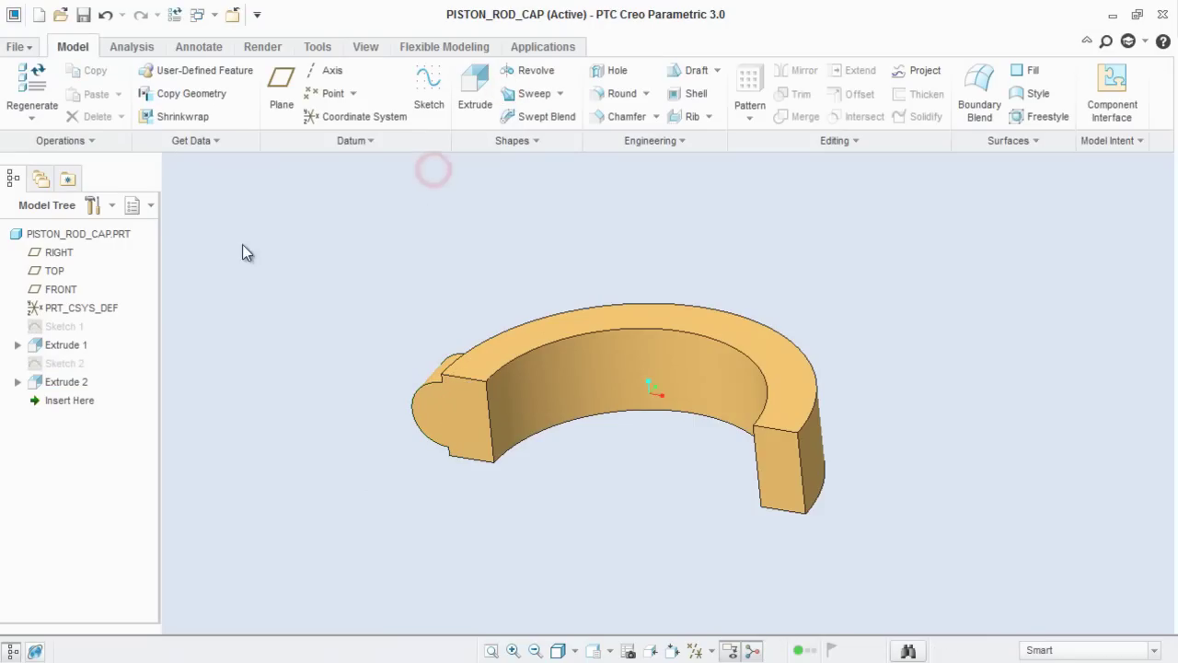
Unhide Sketch 2 so its circle shows on the boss's end.
right_click(68, 363)
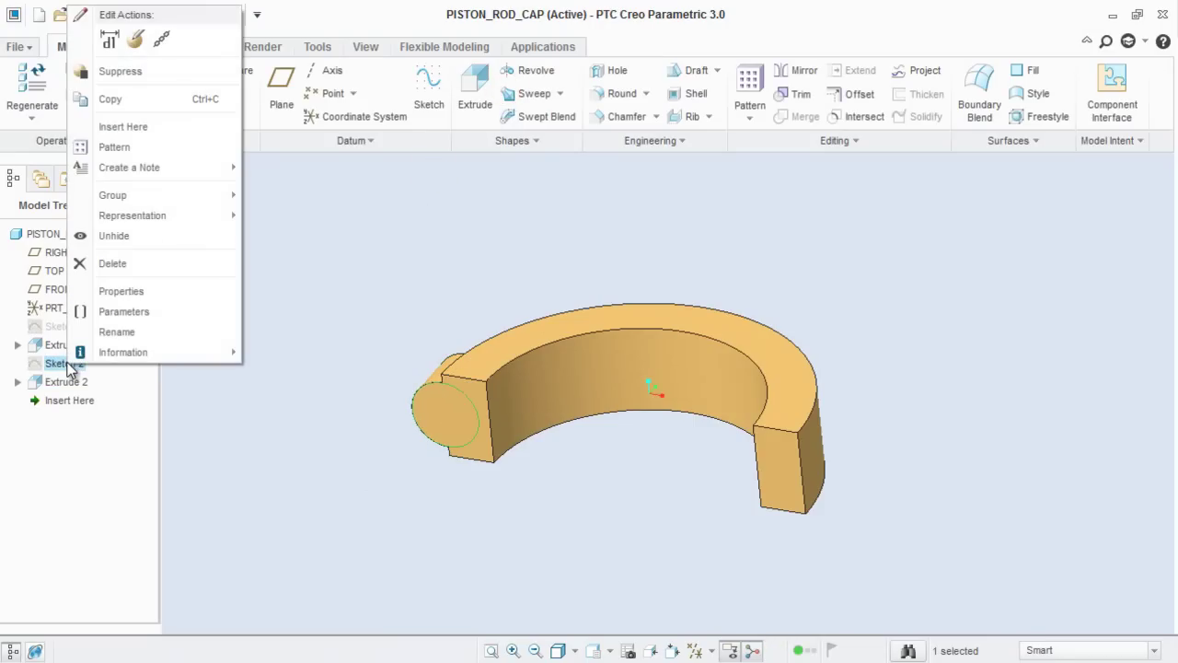
click(129, 237)
click(230, 282)
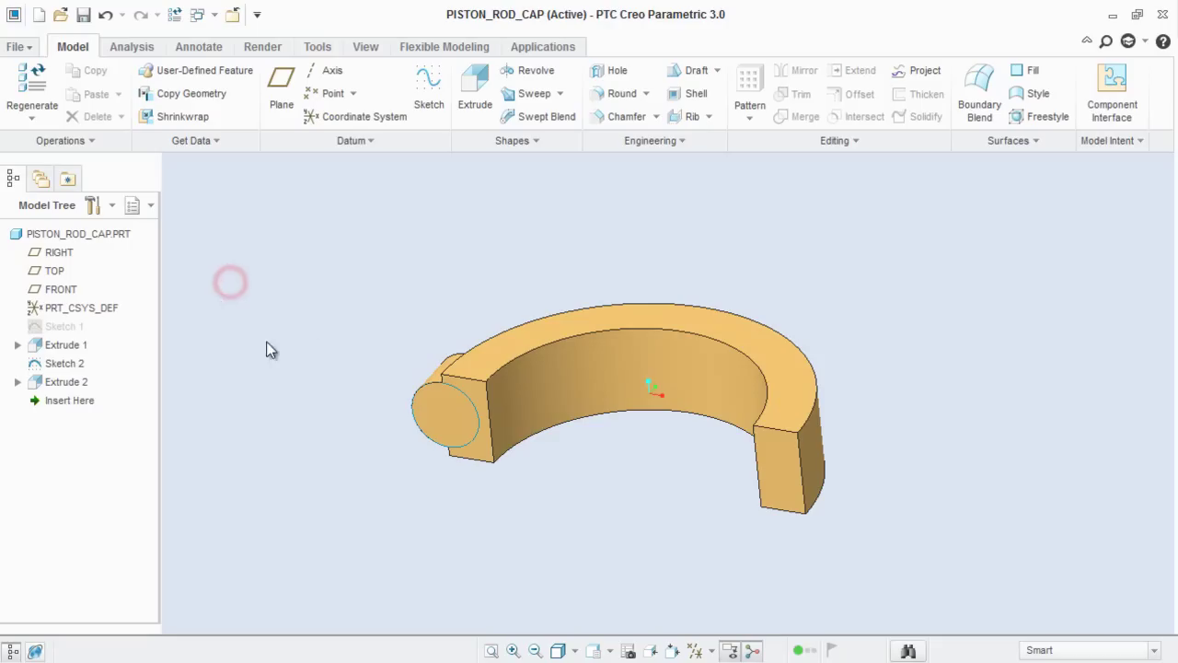
Start a new sketch on the boss's rear flat face, on the outer side of the half-ring.
middle_drag(836, 344, 618, 476)
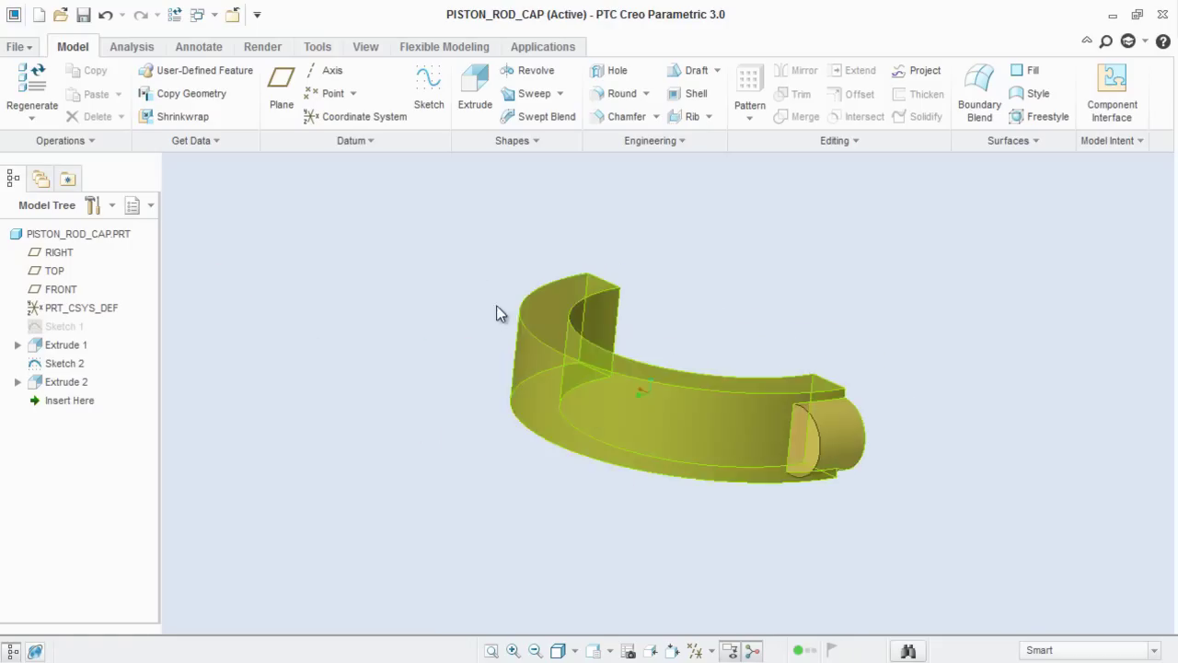
click(428, 88)
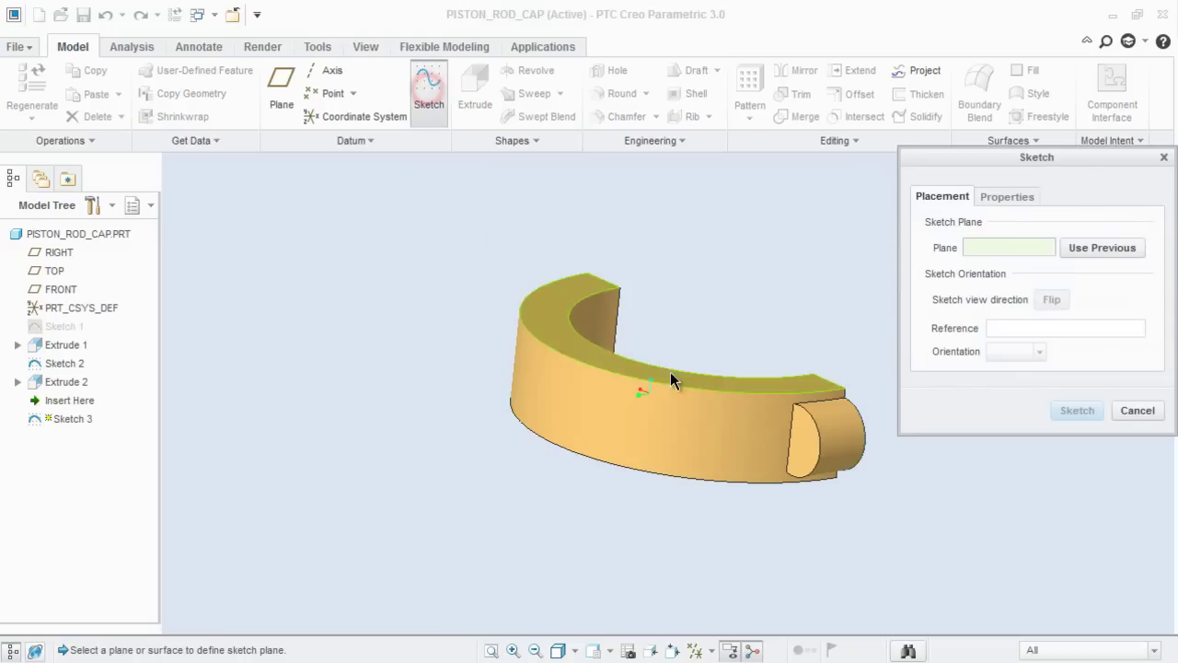
click(810, 445)
click(1052, 413)
Project the Sketch 2 circle into the sketch using the Loop option, and finish the sketch.
middle_drag(932, 444, 904, 450)
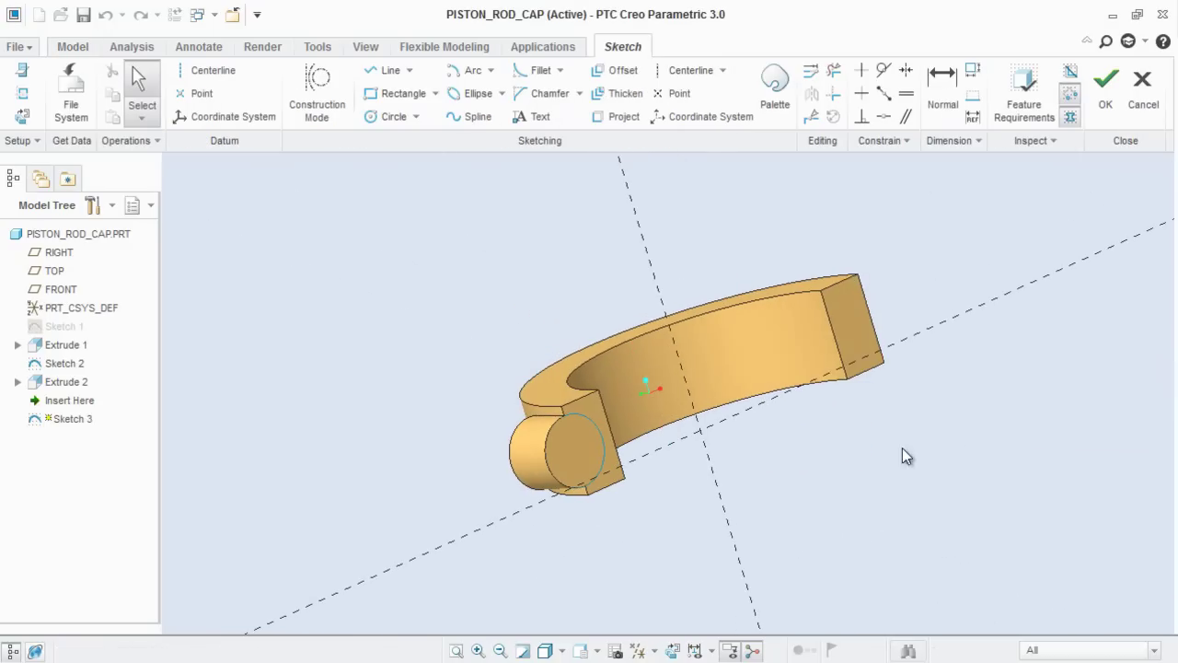
click(615, 124)
click(1093, 245)
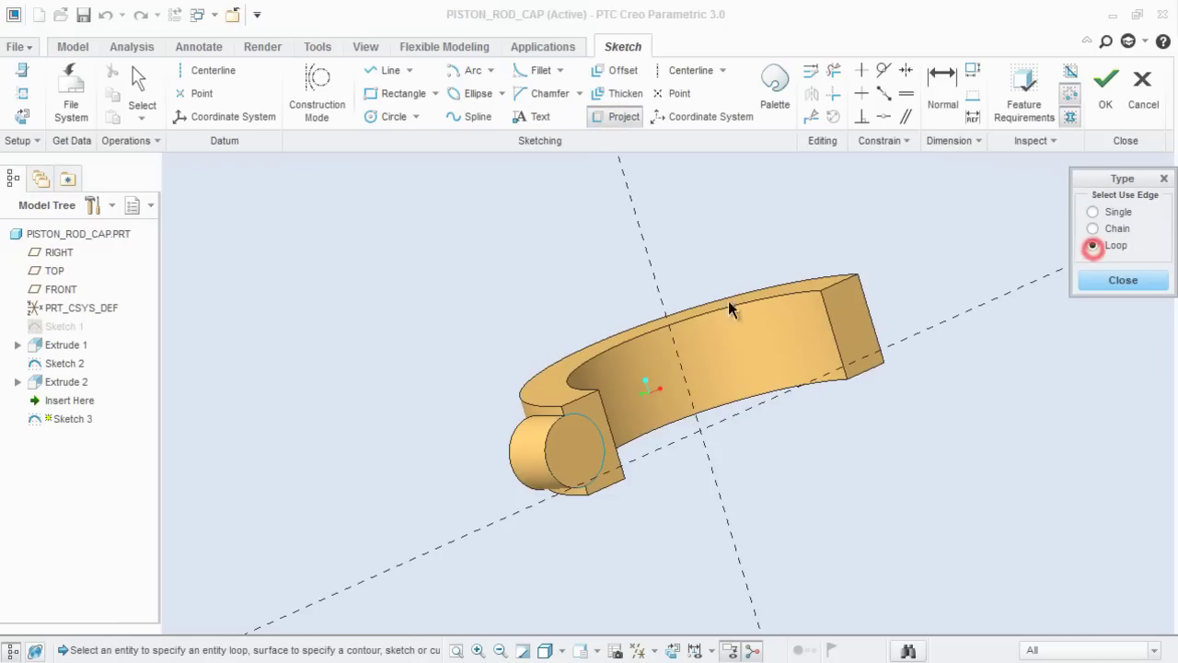
click(595, 427)
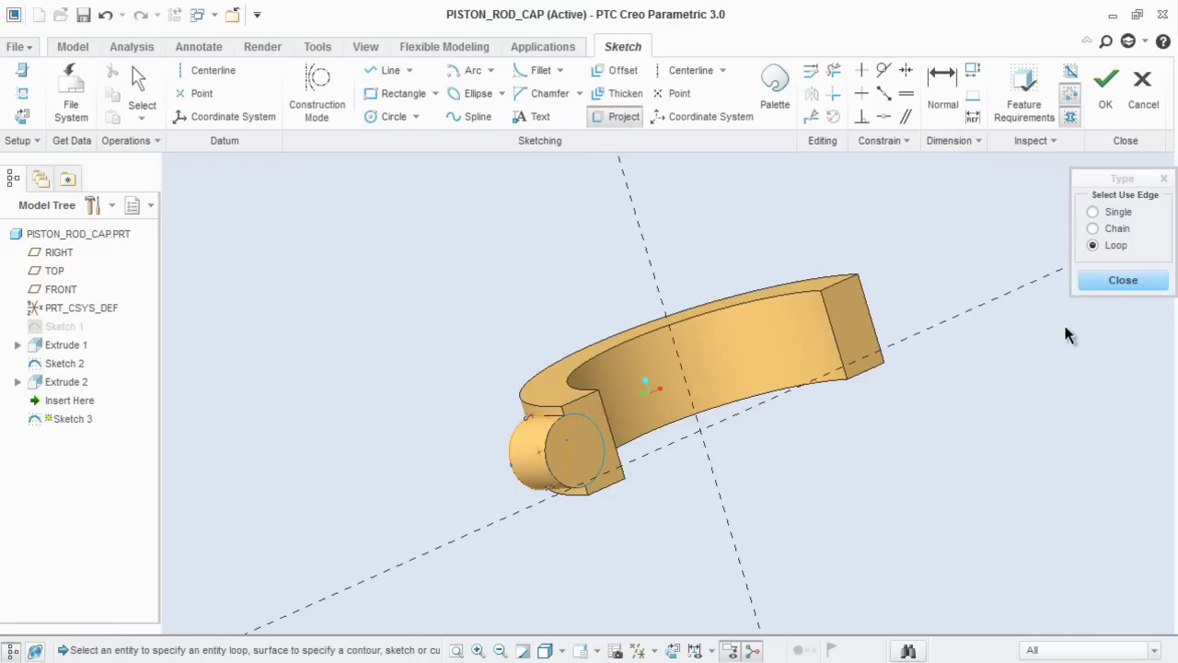
click(1102, 286)
middle_drag(883, 293, 929, 294)
click(1108, 87)
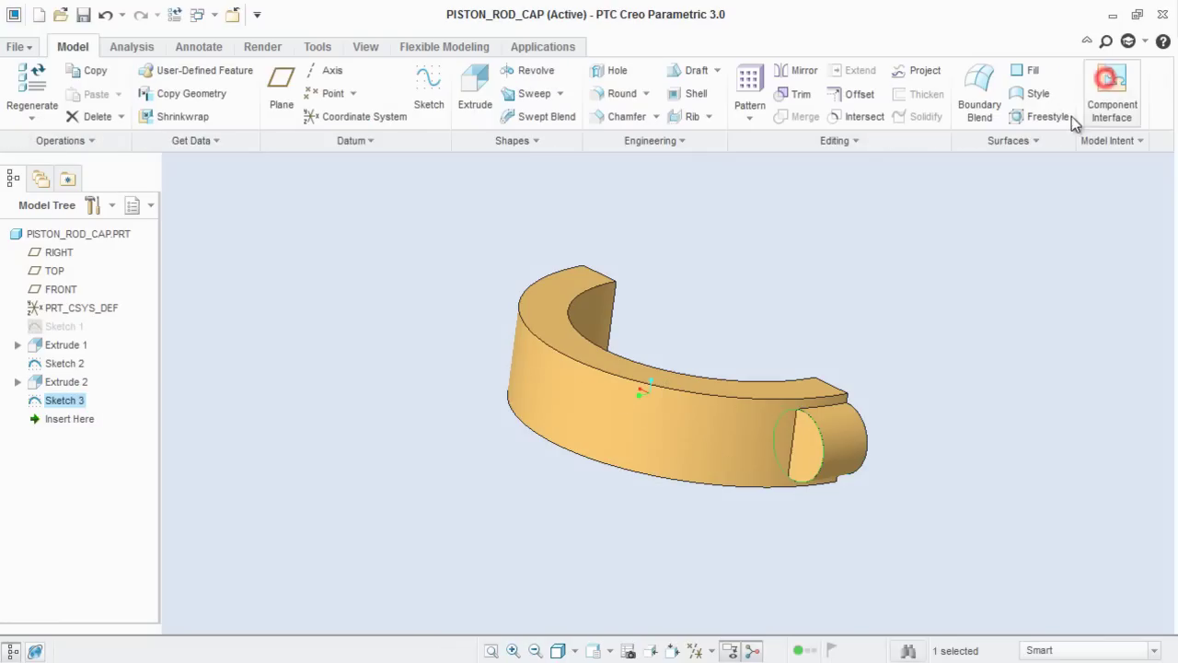
click(1002, 205)
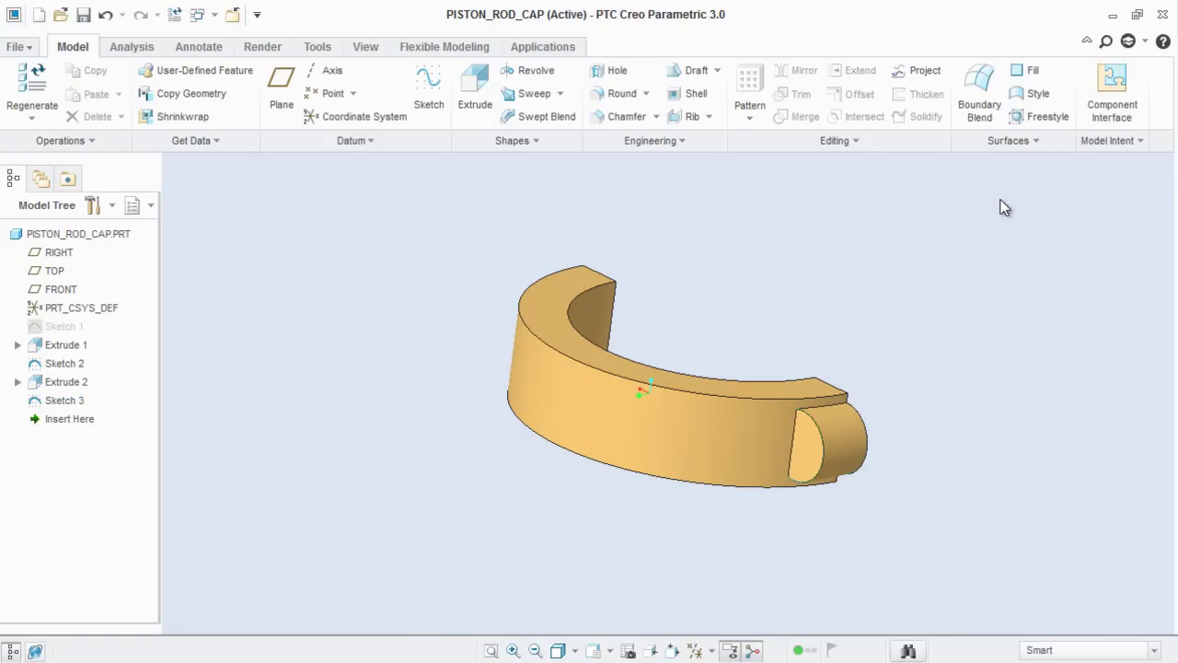
Begin an extrusion of the projected circle away from the boss and add a taper of 3 degrees.
click(475, 92)
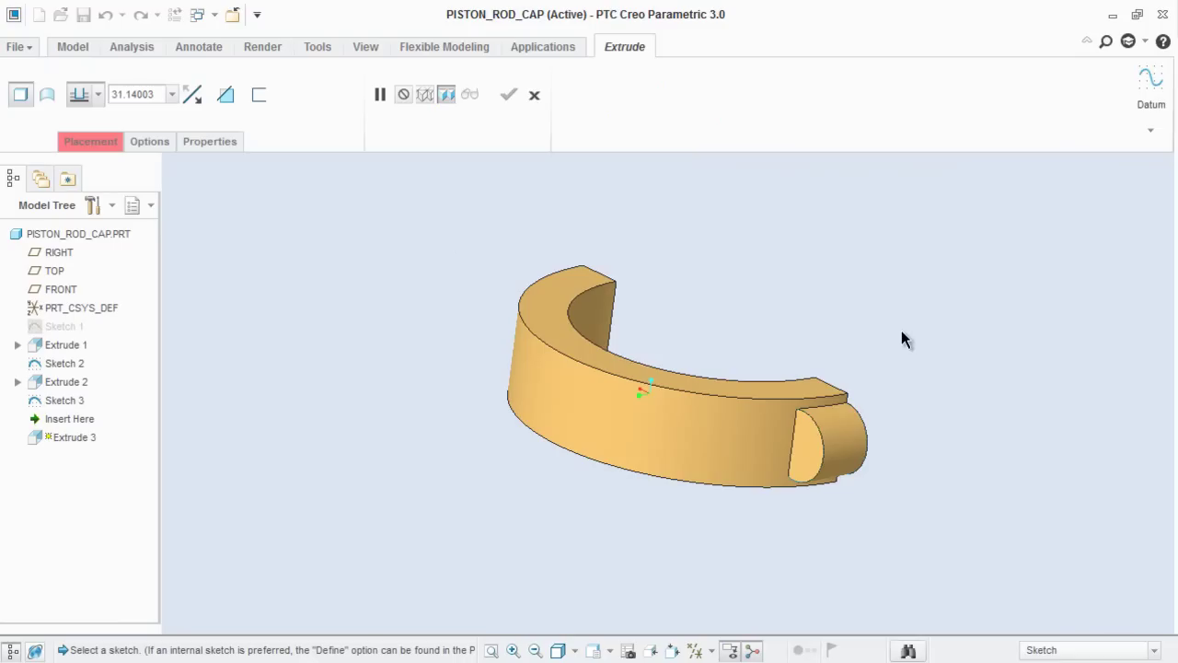
click(826, 451)
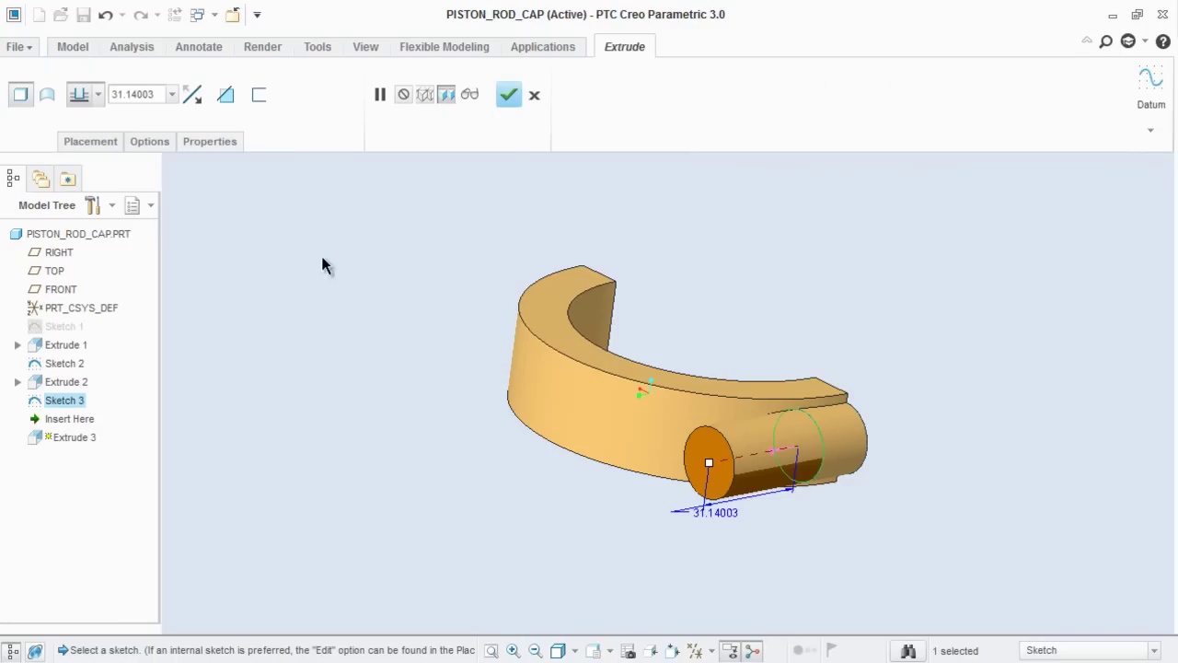
click(135, 143)
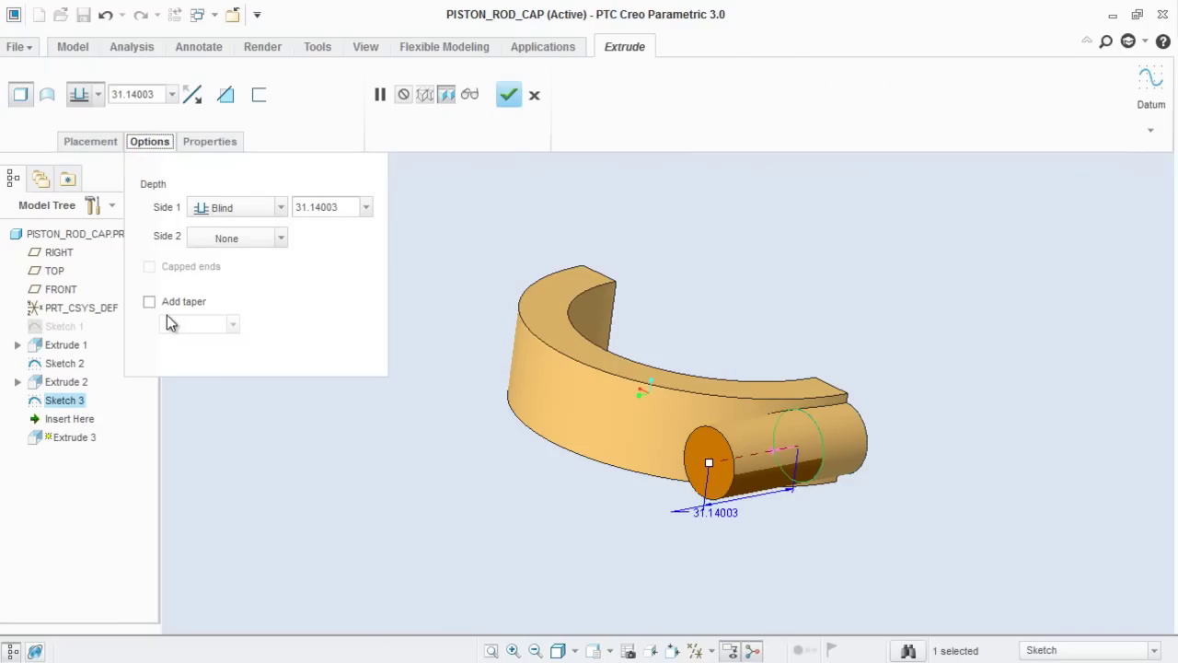
click(150, 302)
click(184, 323)
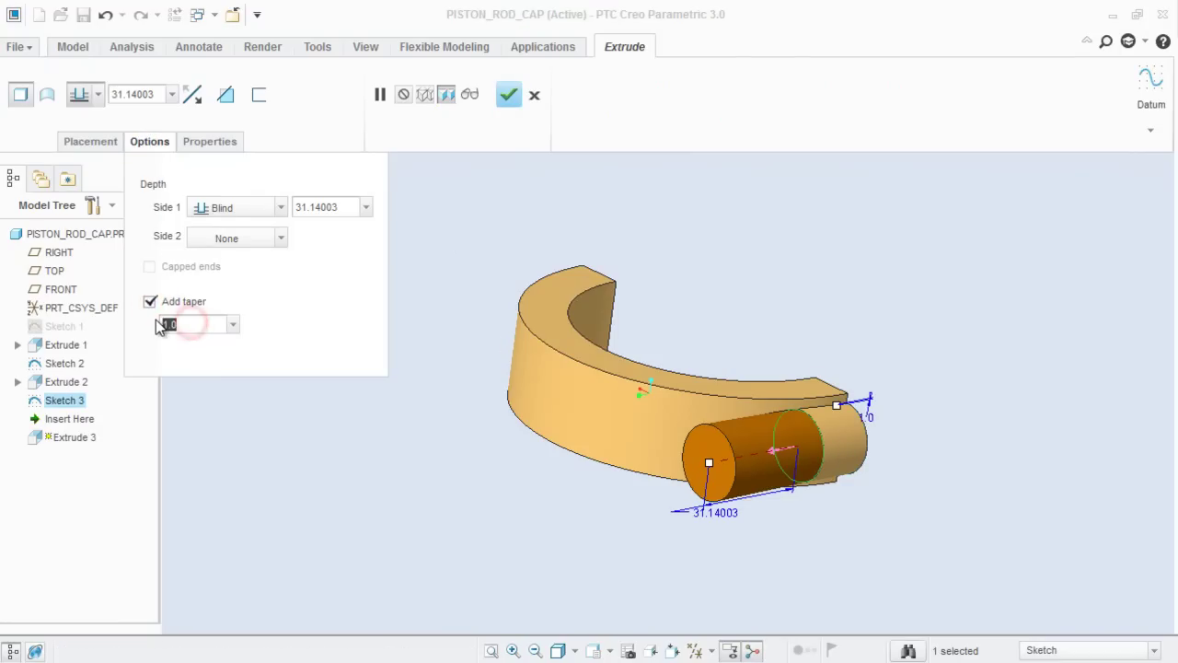
text(3)
key(Return)
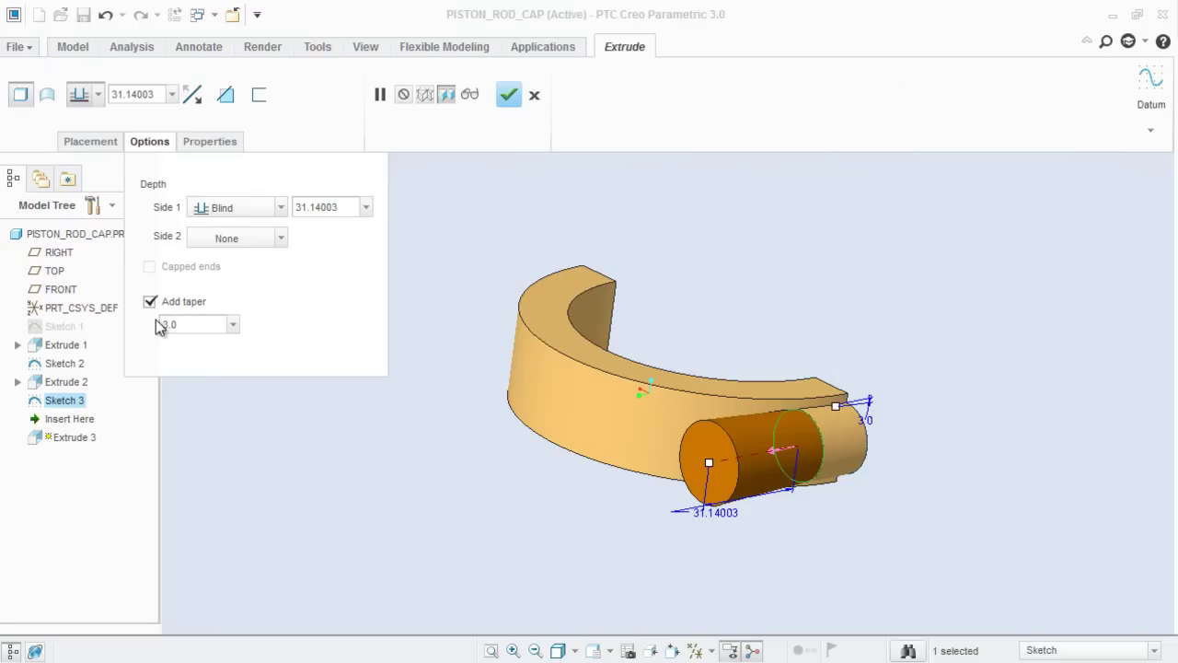
Set the tapered extrusion's depth to 15.25 mm, make it remove material from the half-ring, and complete the cut.
double_click(321, 207)
text(15.25)
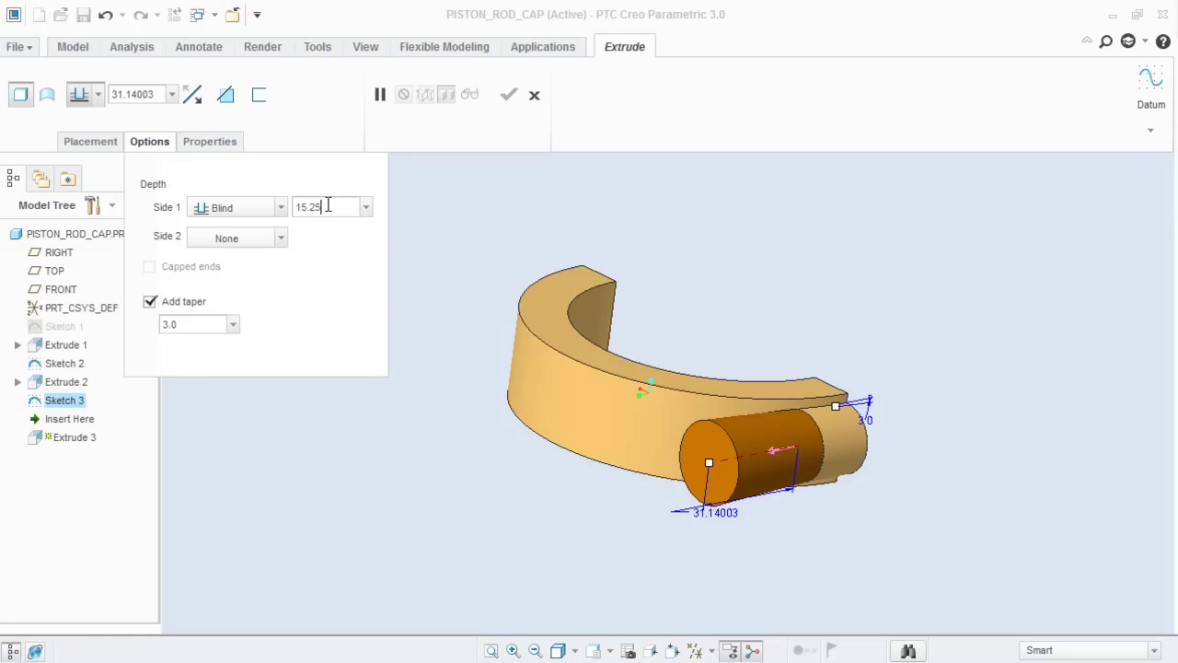
click(226, 95)
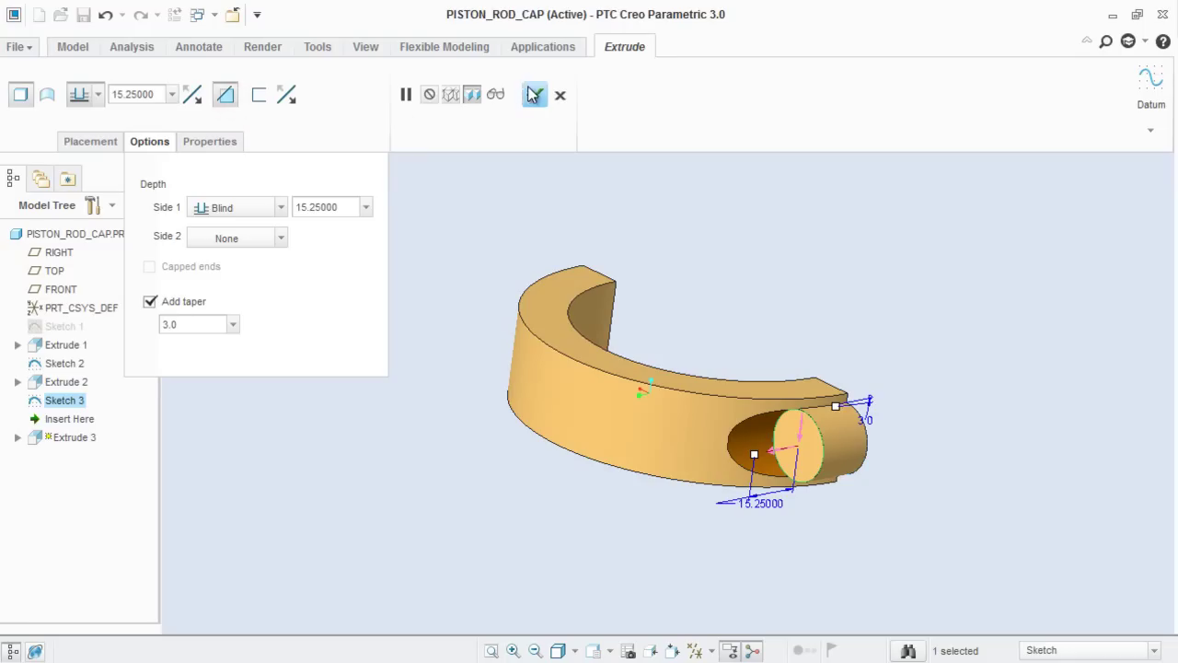
click(535, 95)
click(468, 149)
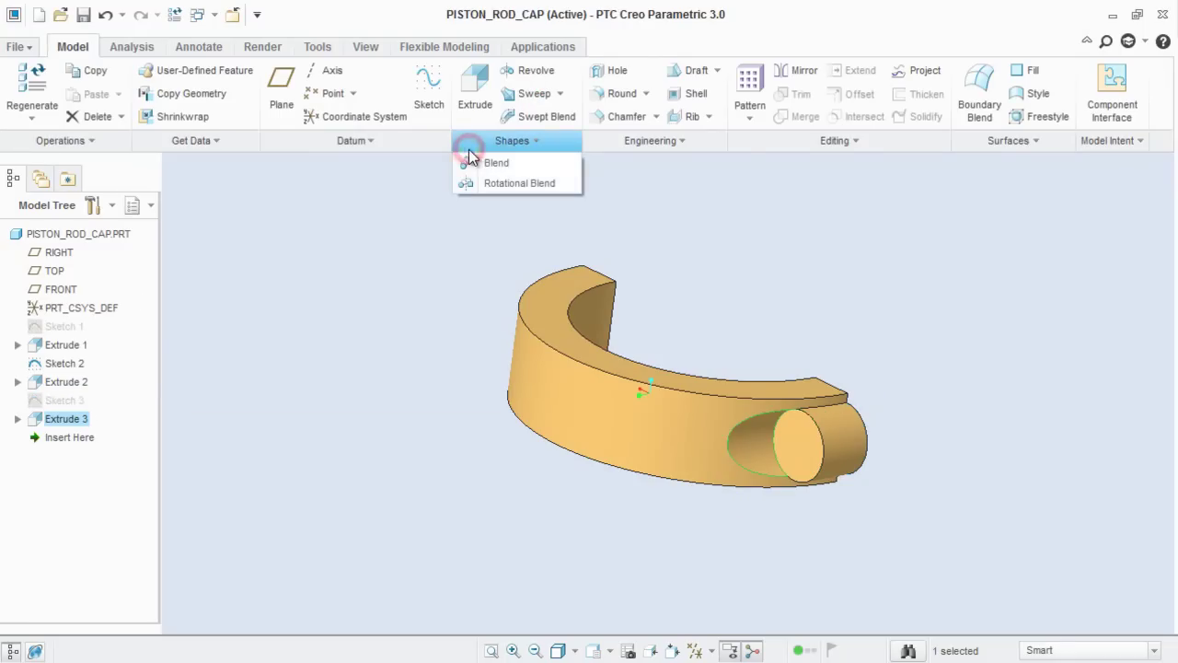
click(391, 221)
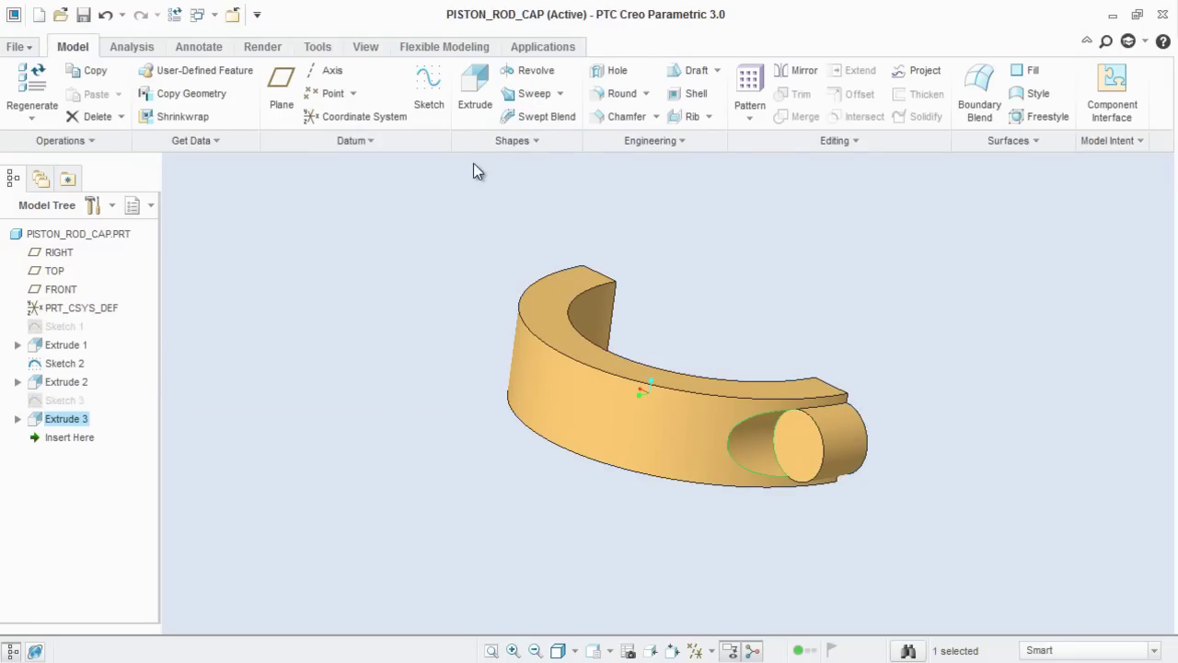
click(473, 164)
Turn on the display of datum axes so the boss's axis is available.
middle_drag(640, 268, 746, 241)
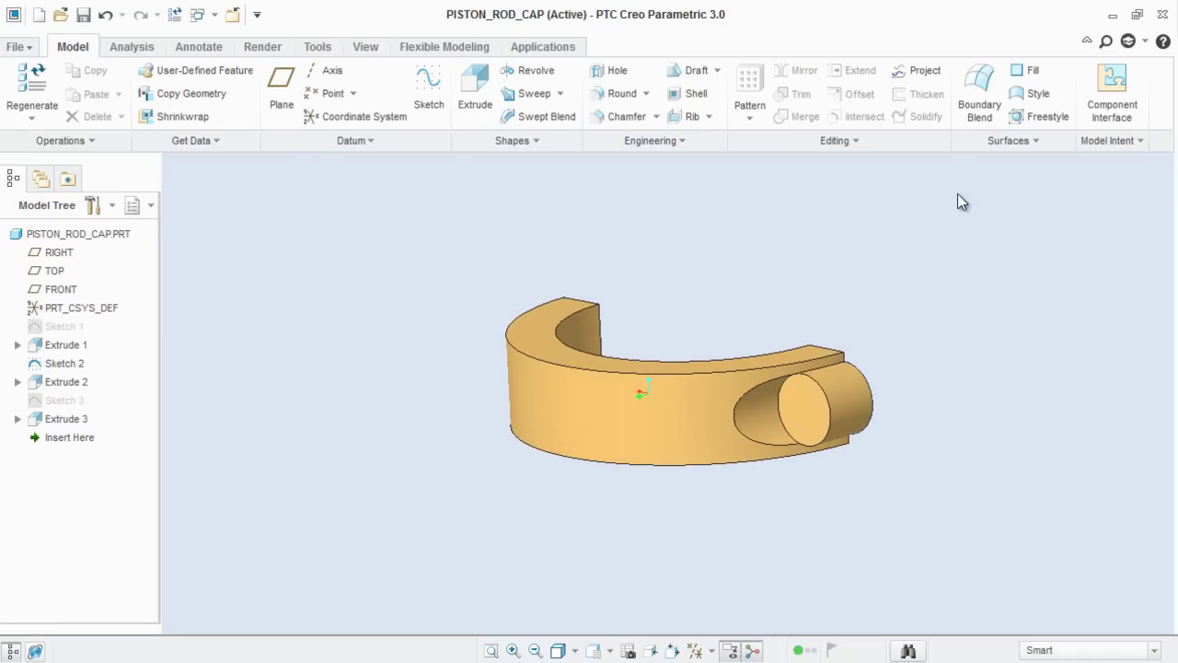
click(697, 650)
click(697, 567)
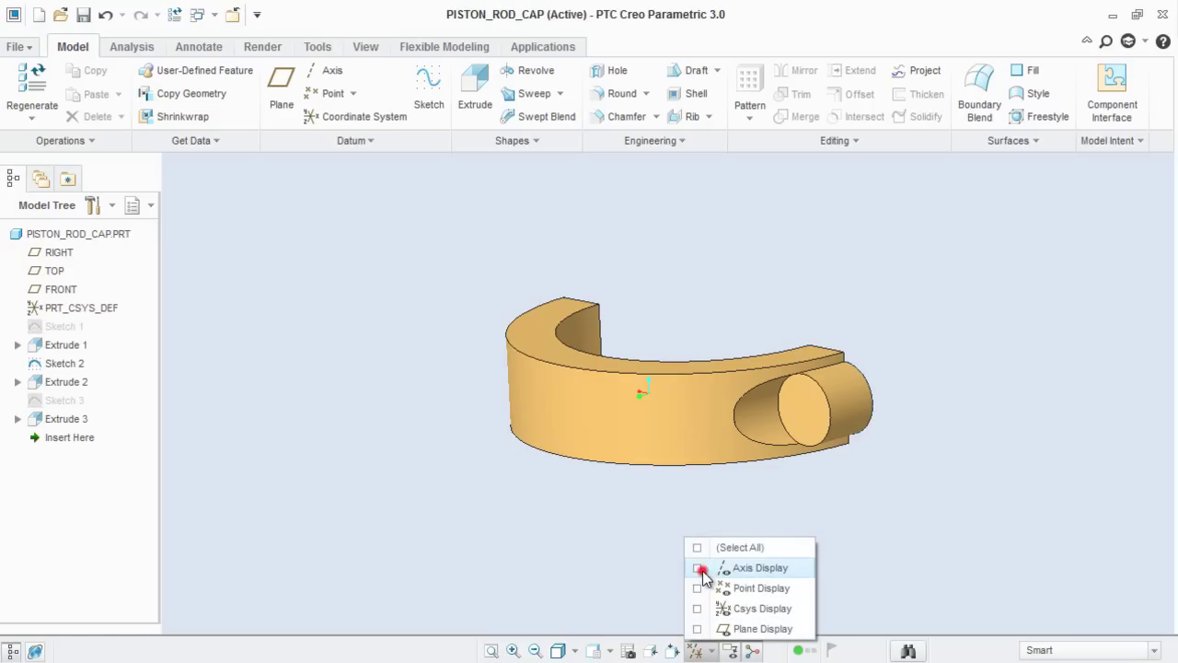
click(971, 454)
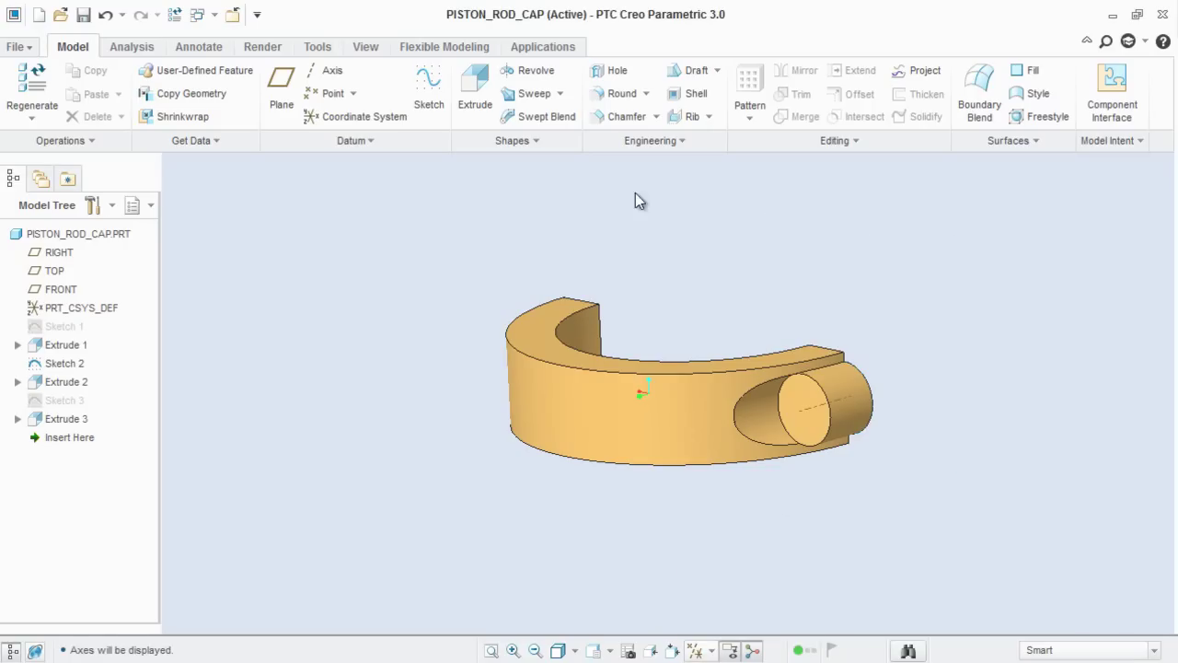
Start a hole with the standard profile and a counterbore, drilled through all, with a diameter of 8.433 mm.
click(617, 71)
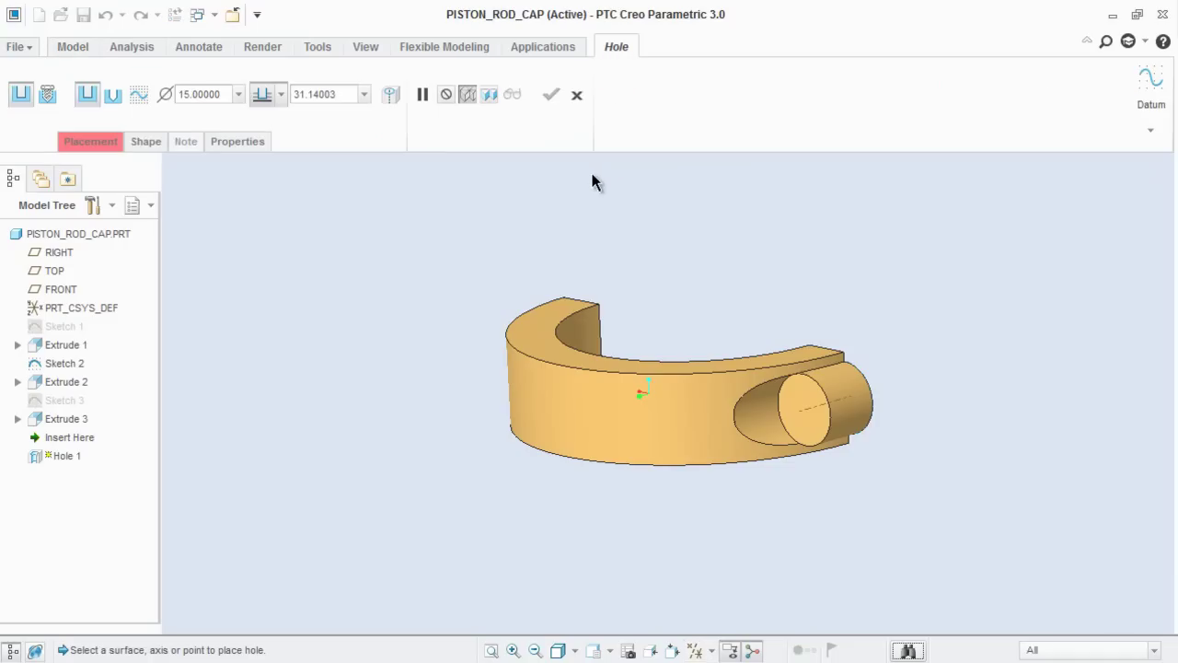
click(111, 95)
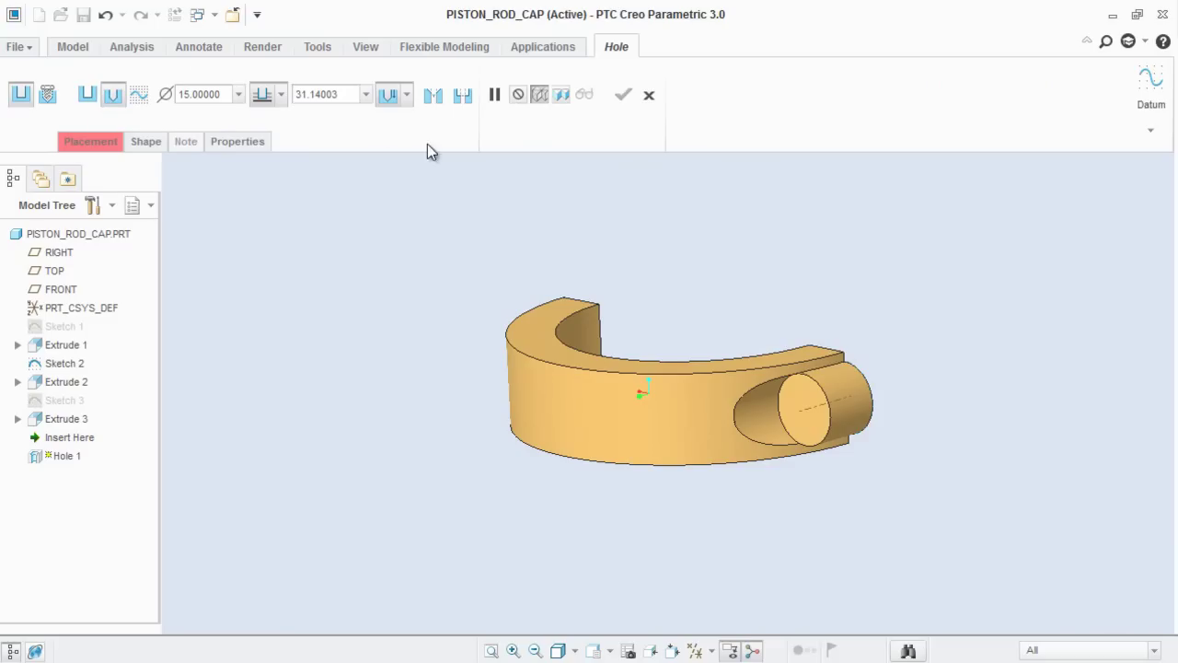
click(457, 98)
click(280, 95)
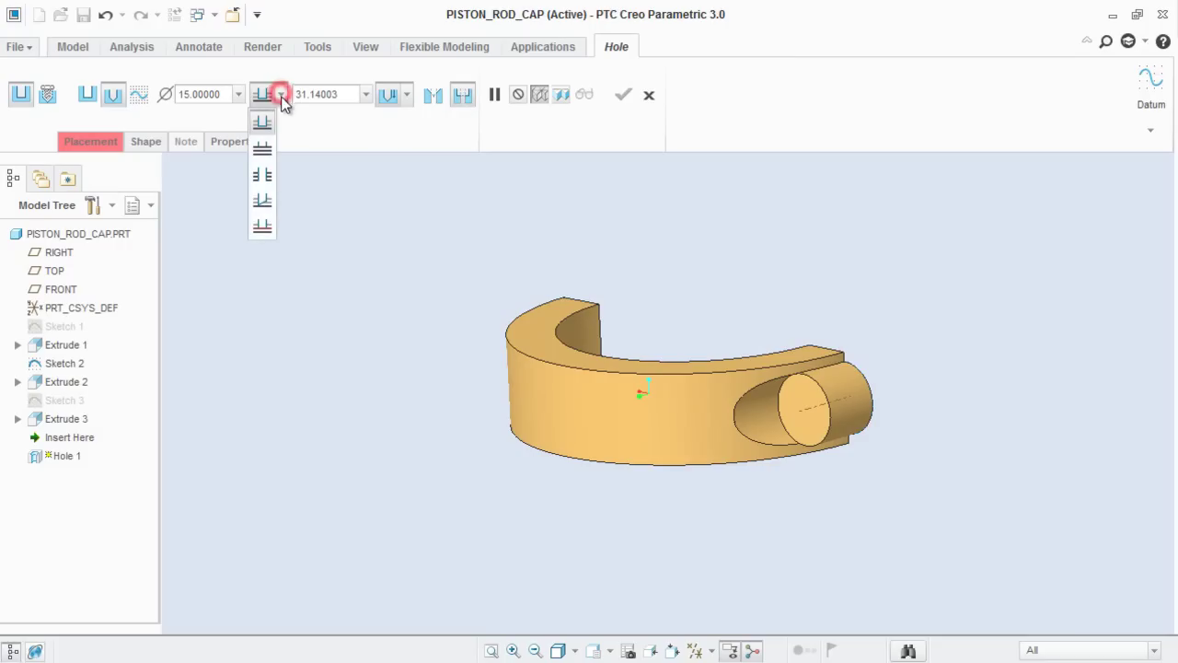
click(262, 179)
double_click(211, 98)
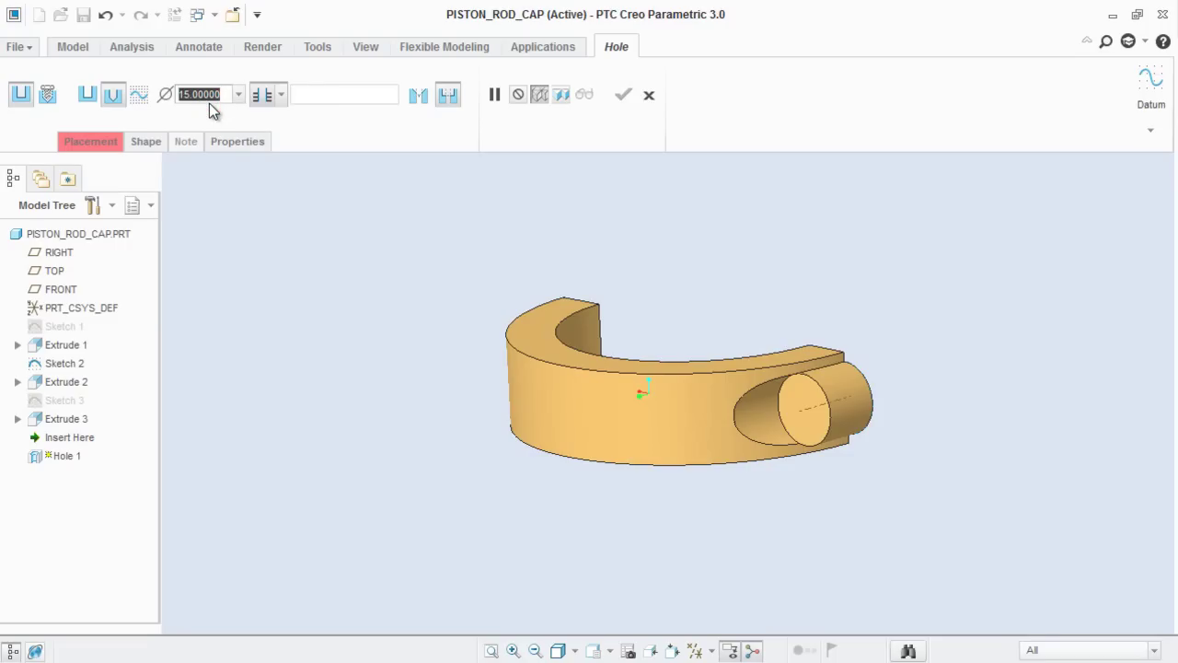
text(8.433)
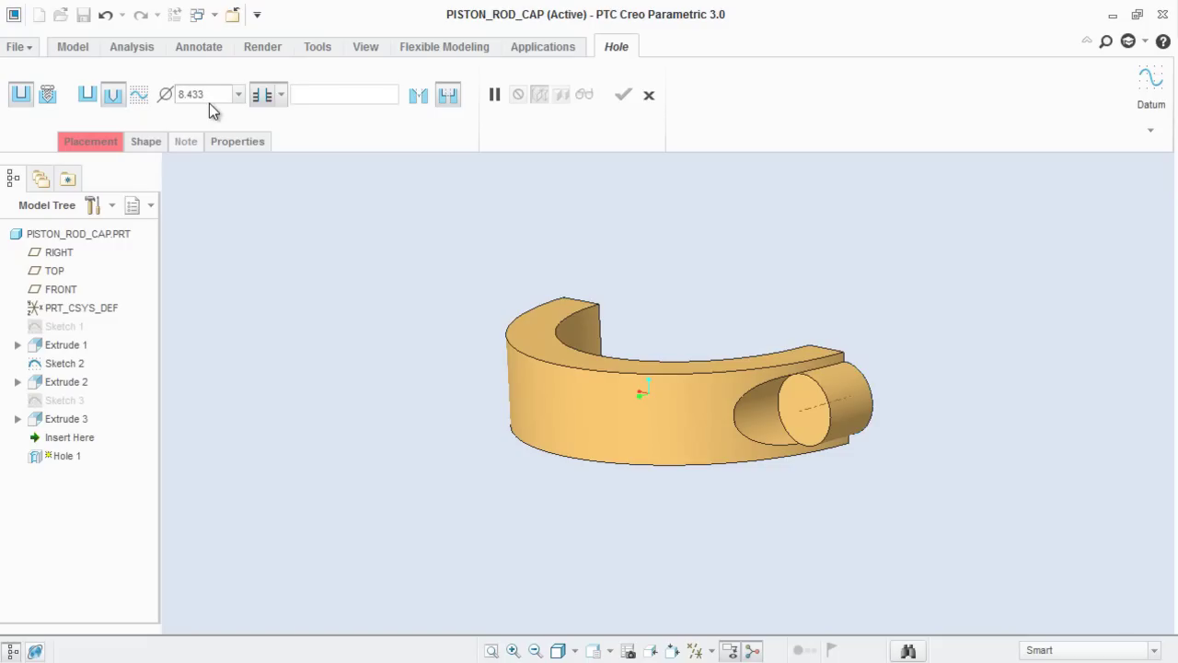
key(Return)
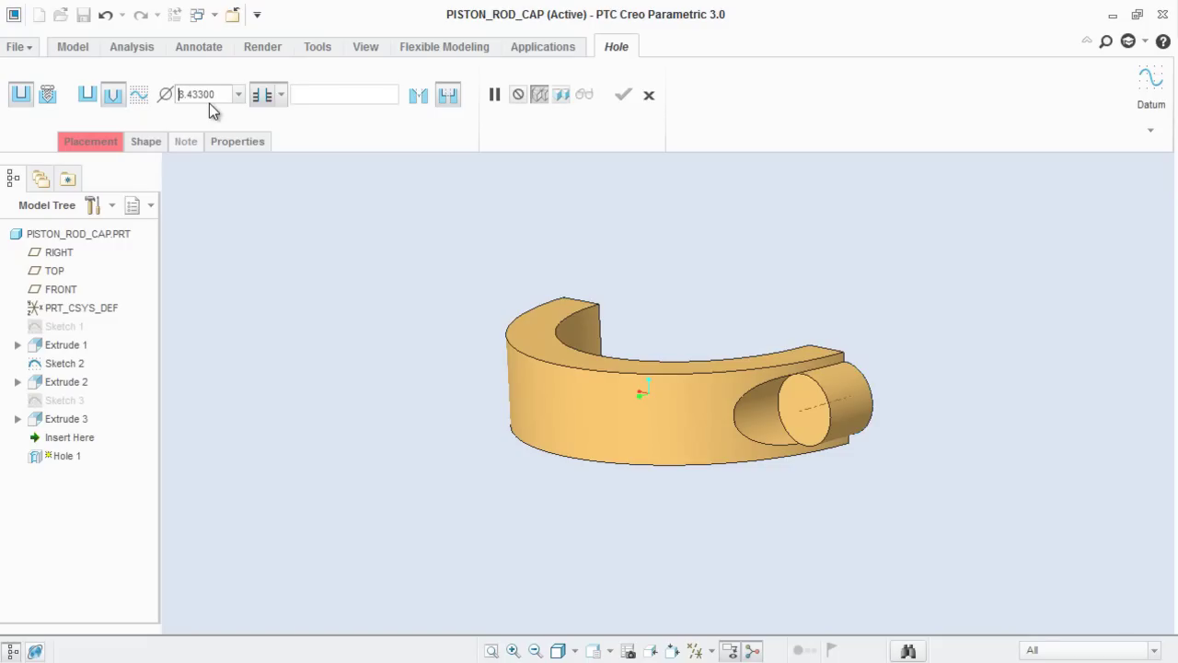
Set the hole's counterbore diameter to 13.495 mm in its shape settings.
click(153, 142)
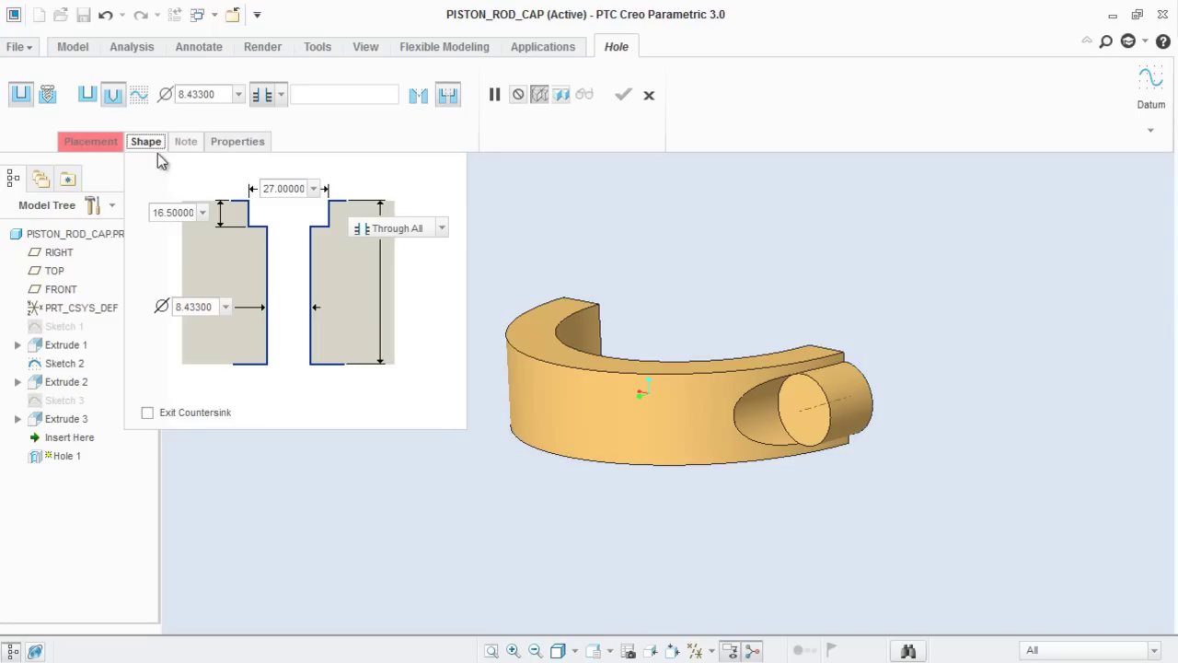
click(275, 184)
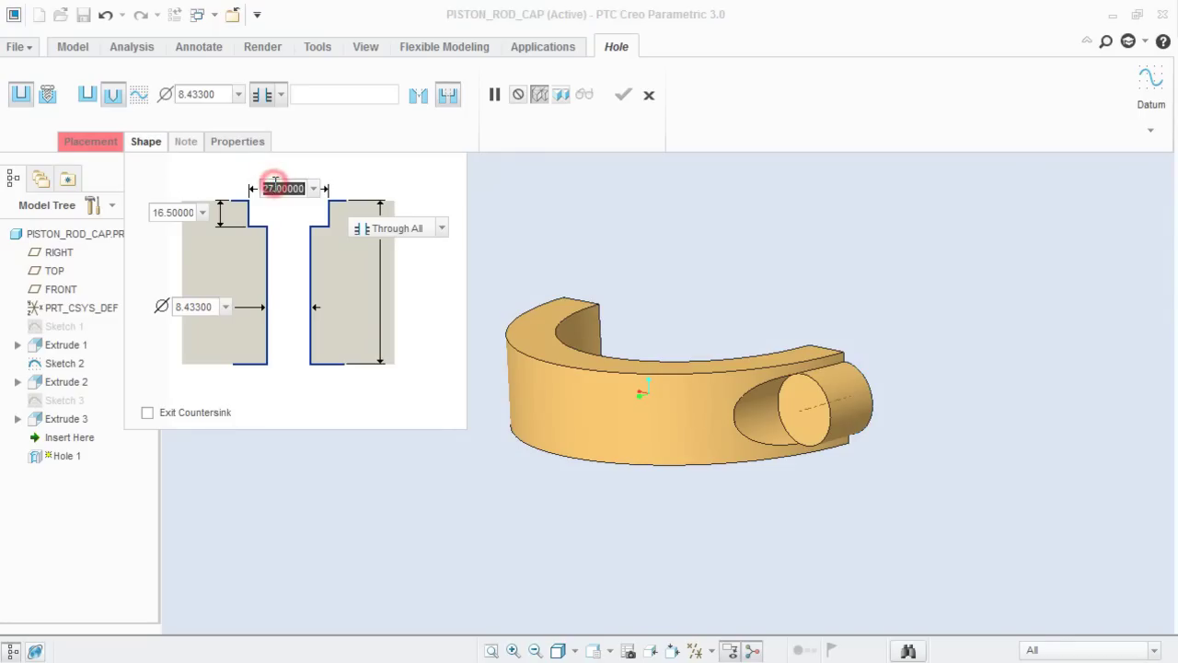
text(13.495)
key(Return)
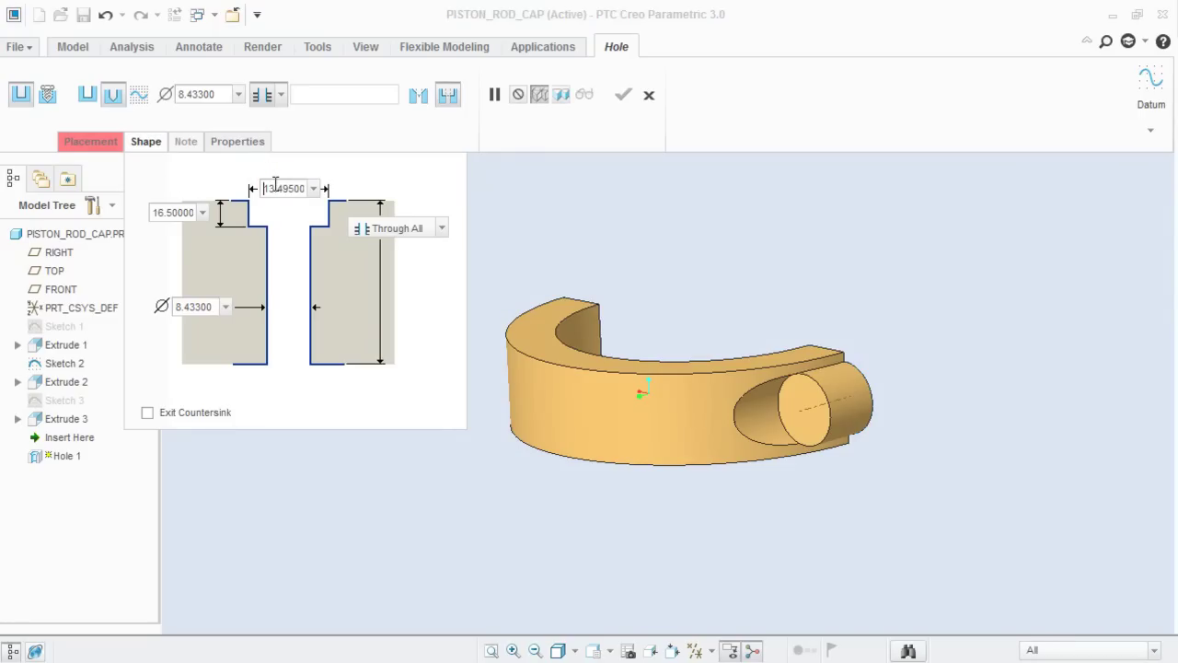
Set the hole's counterbore depth to 7.938 mm in its shape settings.
click(185, 211)
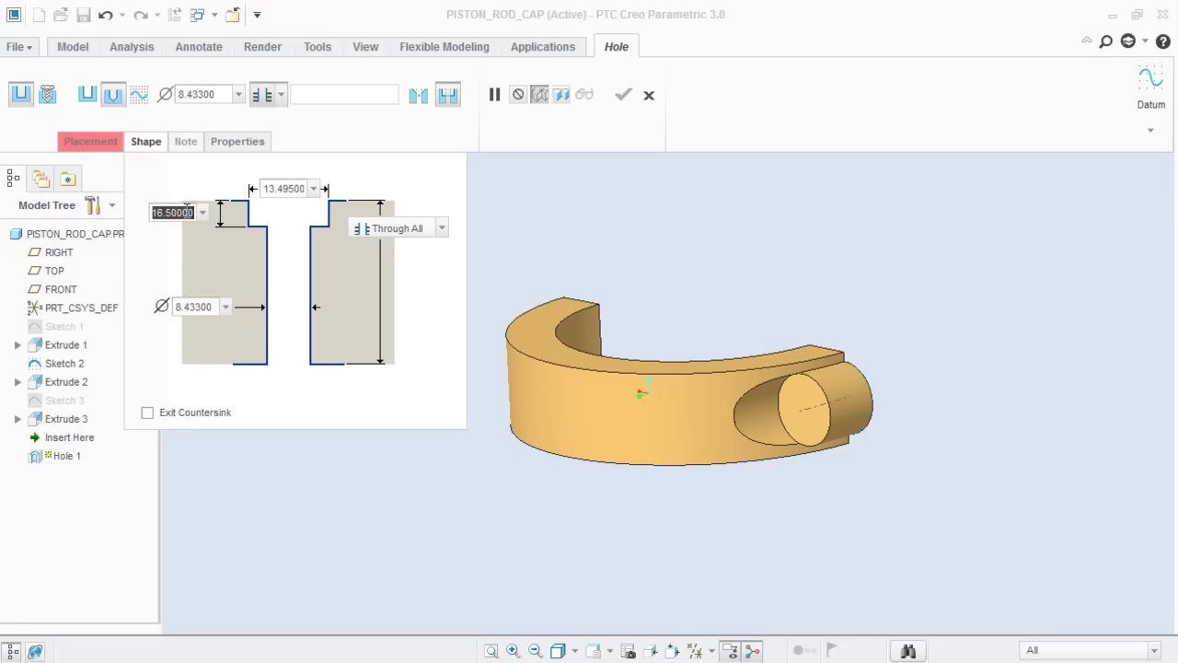
text(7)
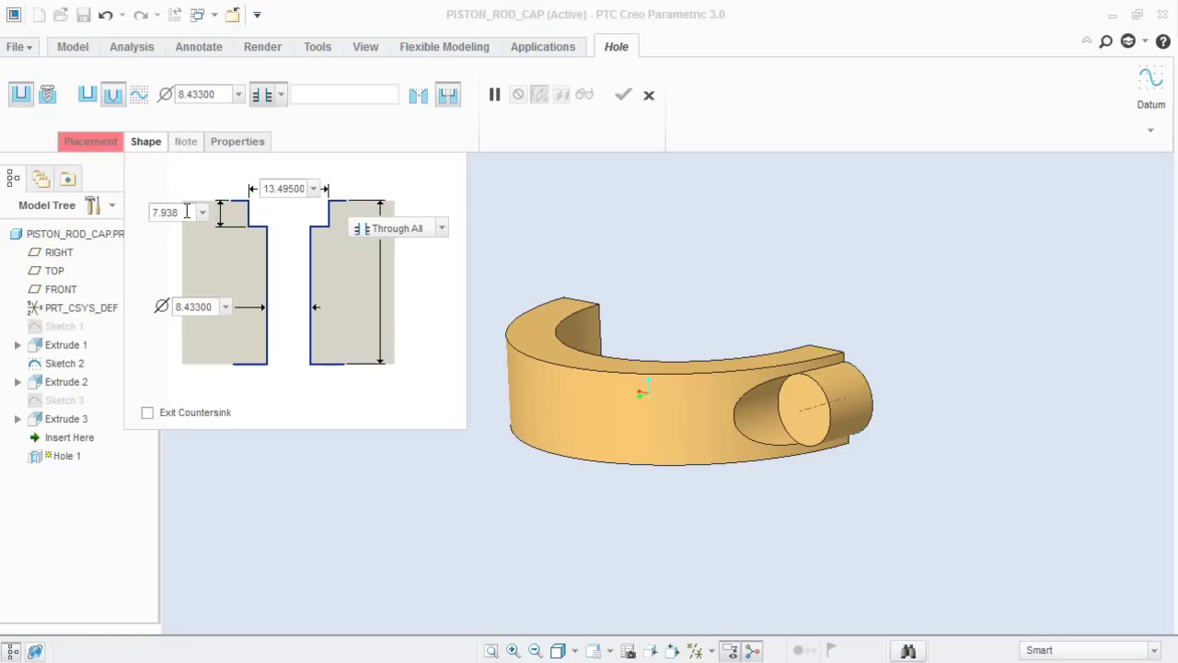
text(.938)
key(Return)
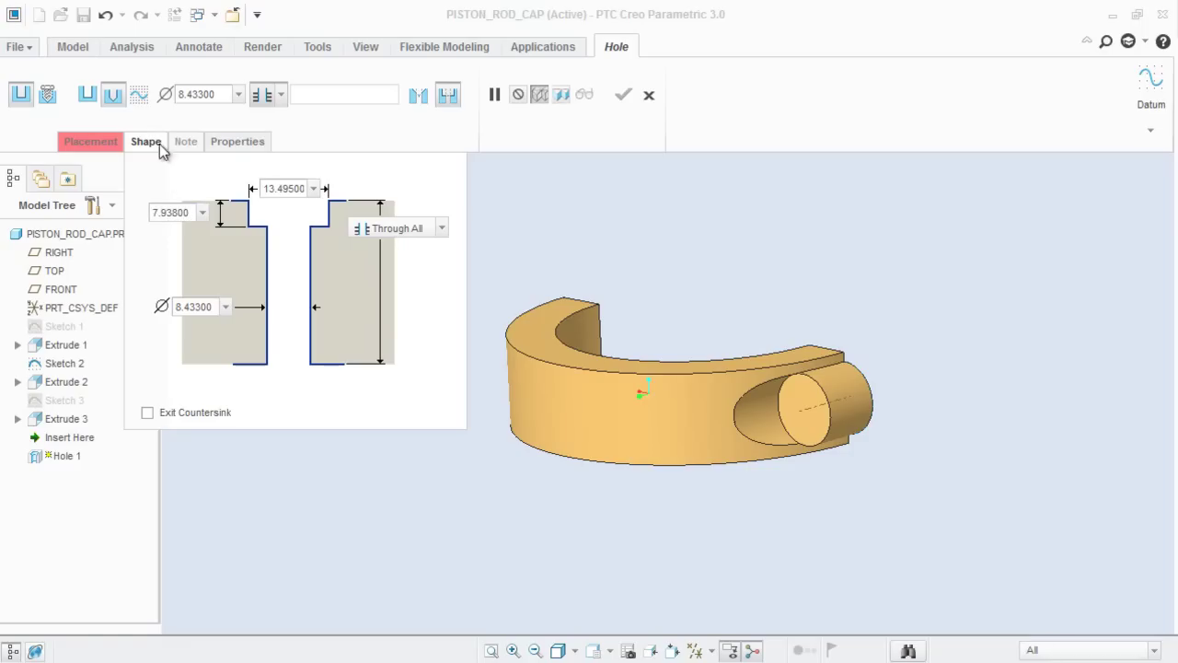
Place the hole coaxially using the boss's end face and its axis A_1, and complete the feature.
click(92, 142)
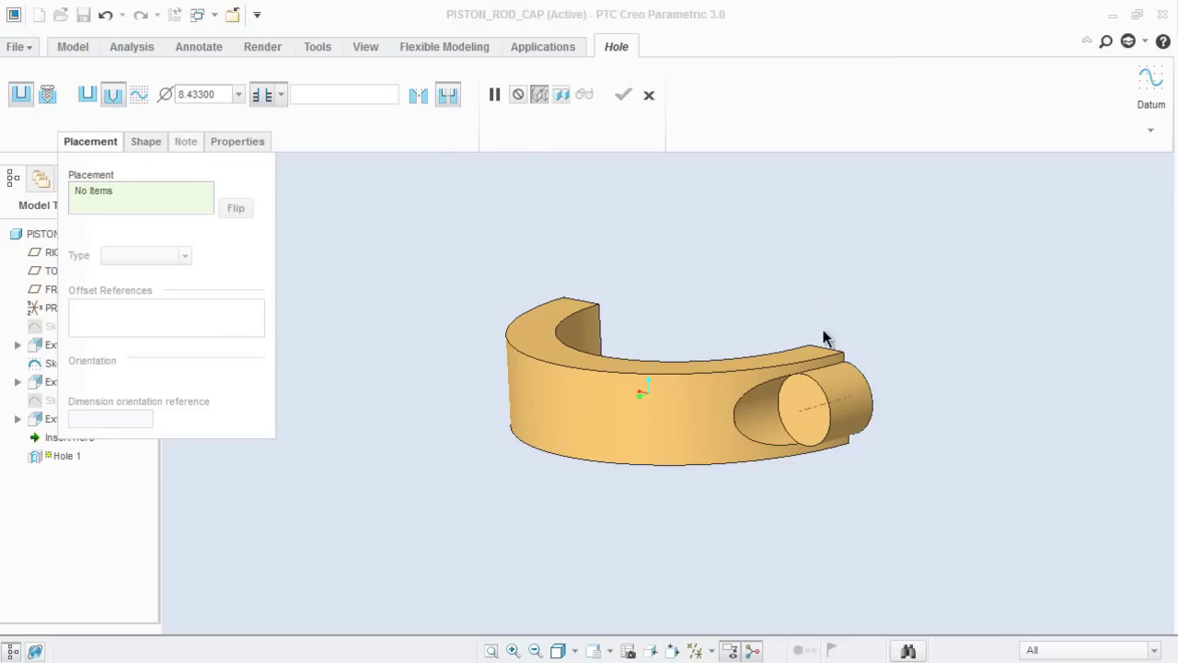
ctrl+click(803, 387)
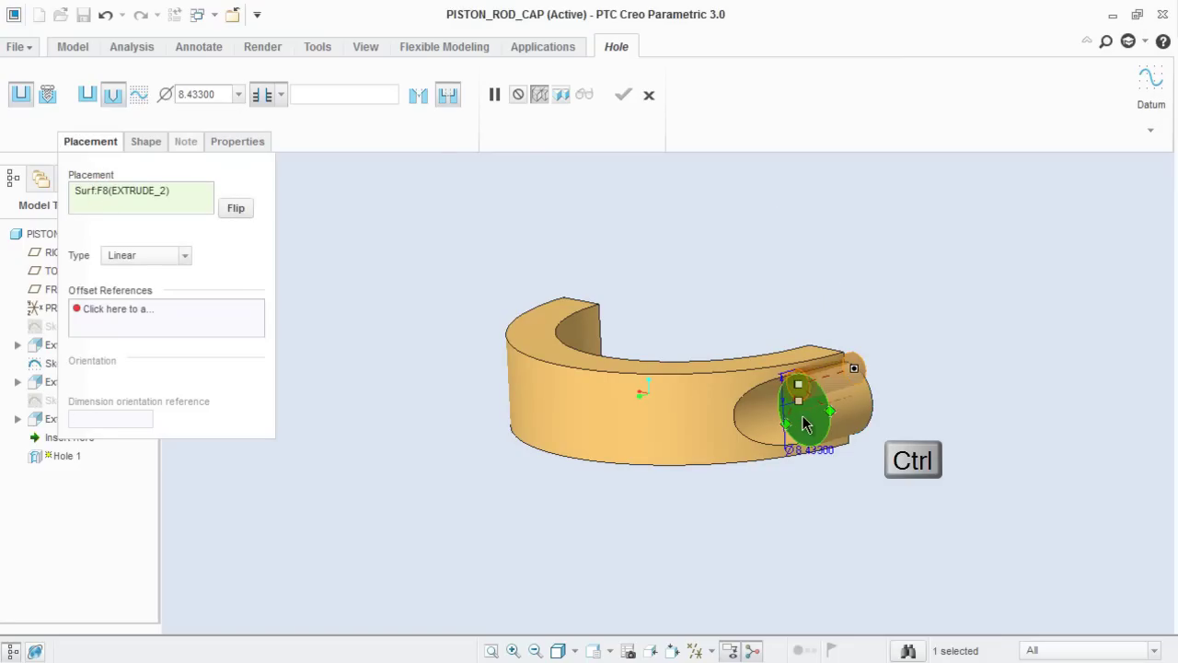
ctrl+click(824, 374)
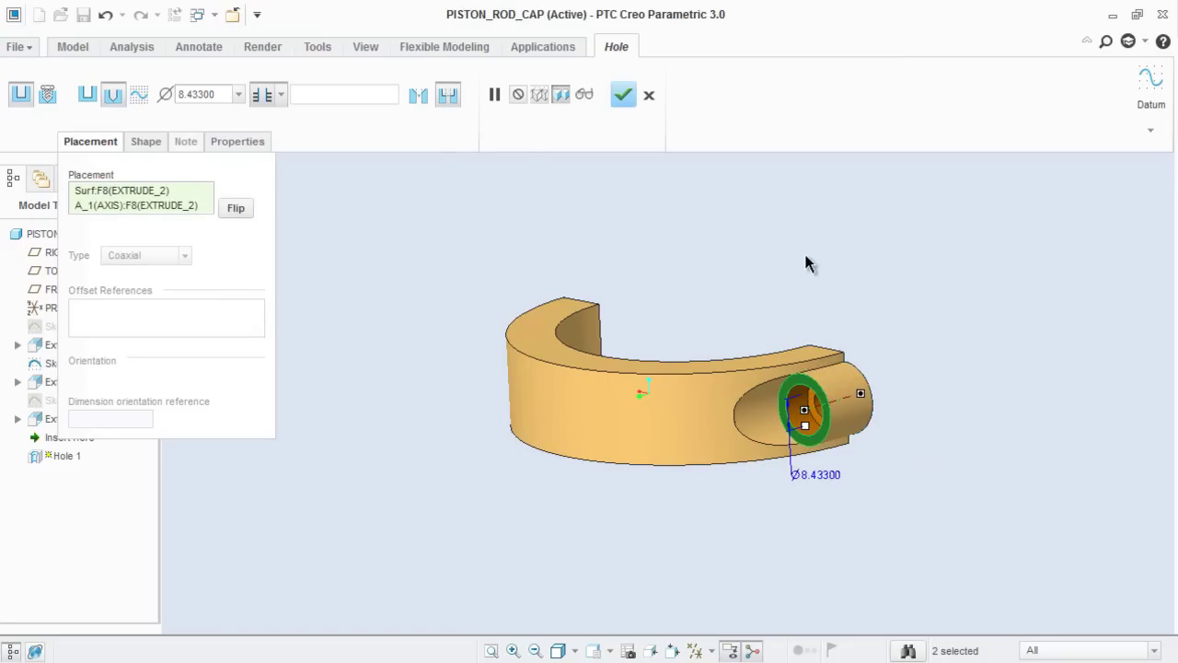
middle_drag(796, 285, 705, 271)
click(622, 96)
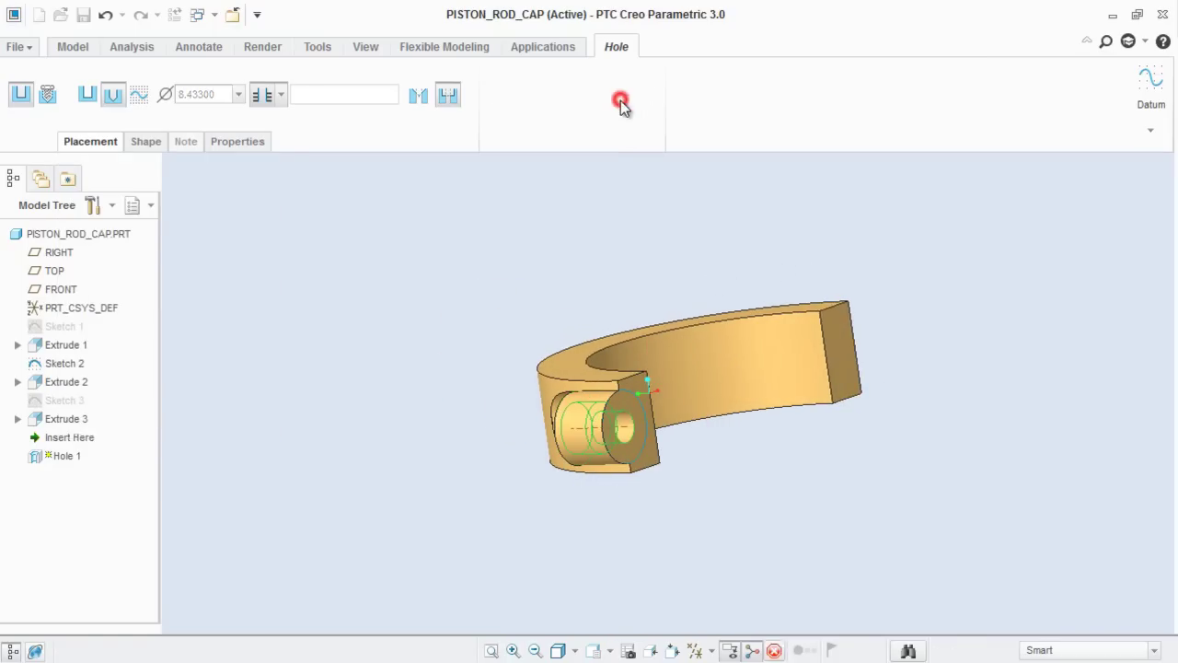
click(449, 263)
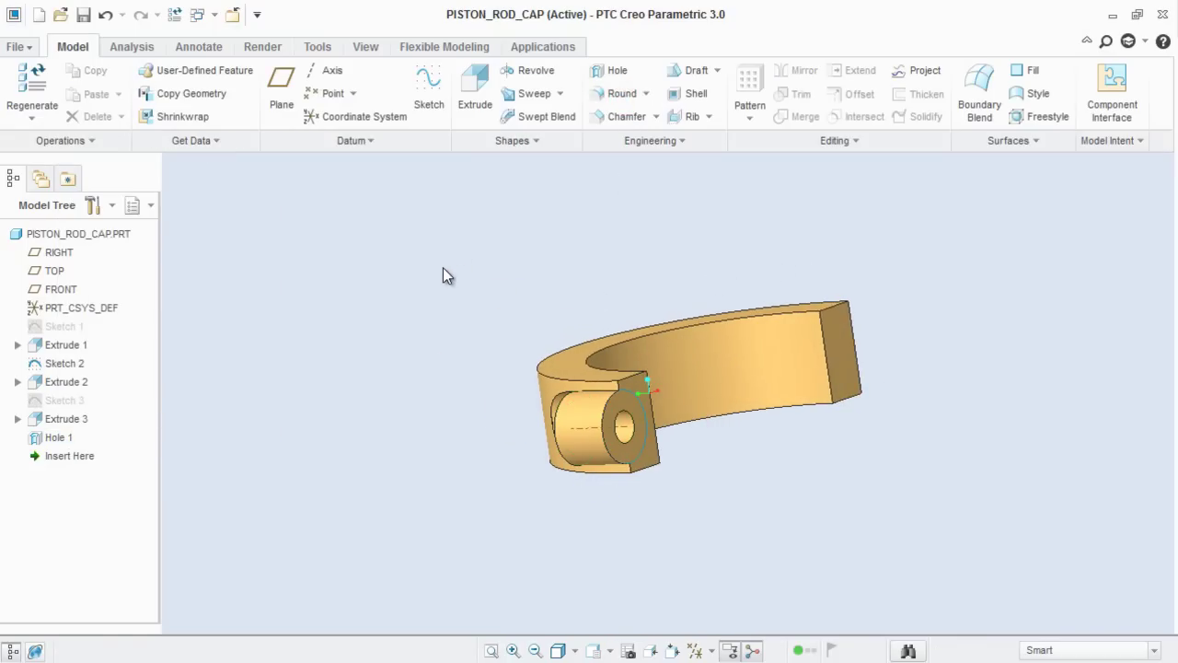
Group Extrude 2, Extrude 3 and Hole 1, including all features in between.
middle_drag(440, 271, 380, 298)
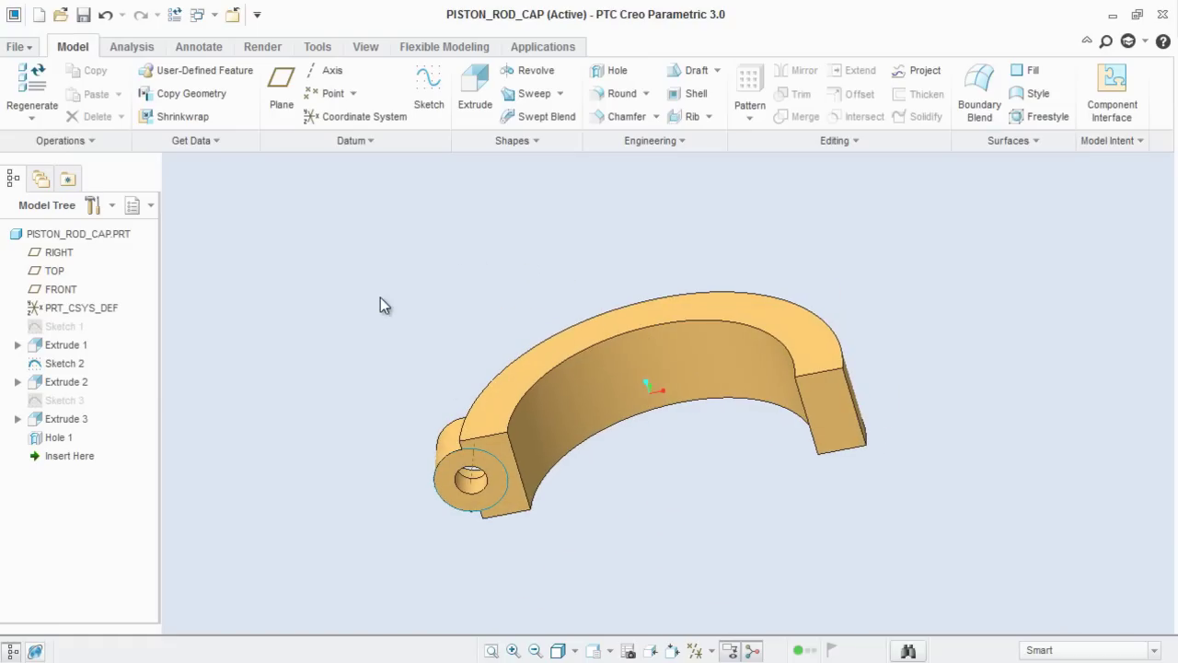
click(69, 384)
ctrl+click(66, 420)
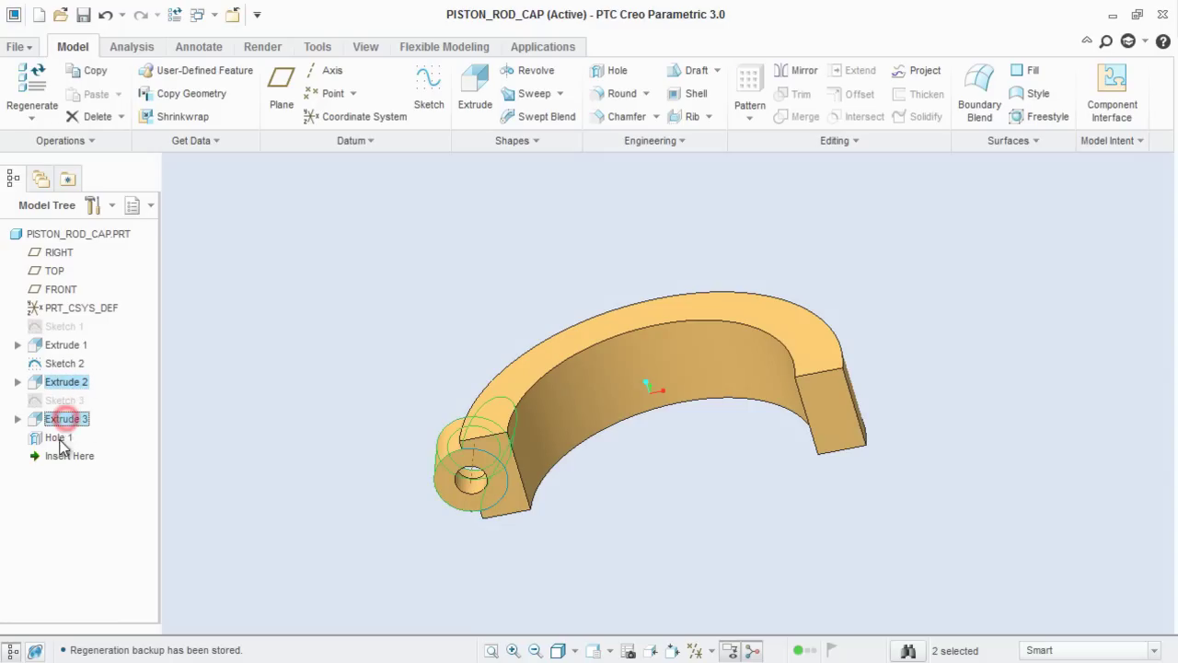
ctrl+click(57, 437)
right_click(65, 442)
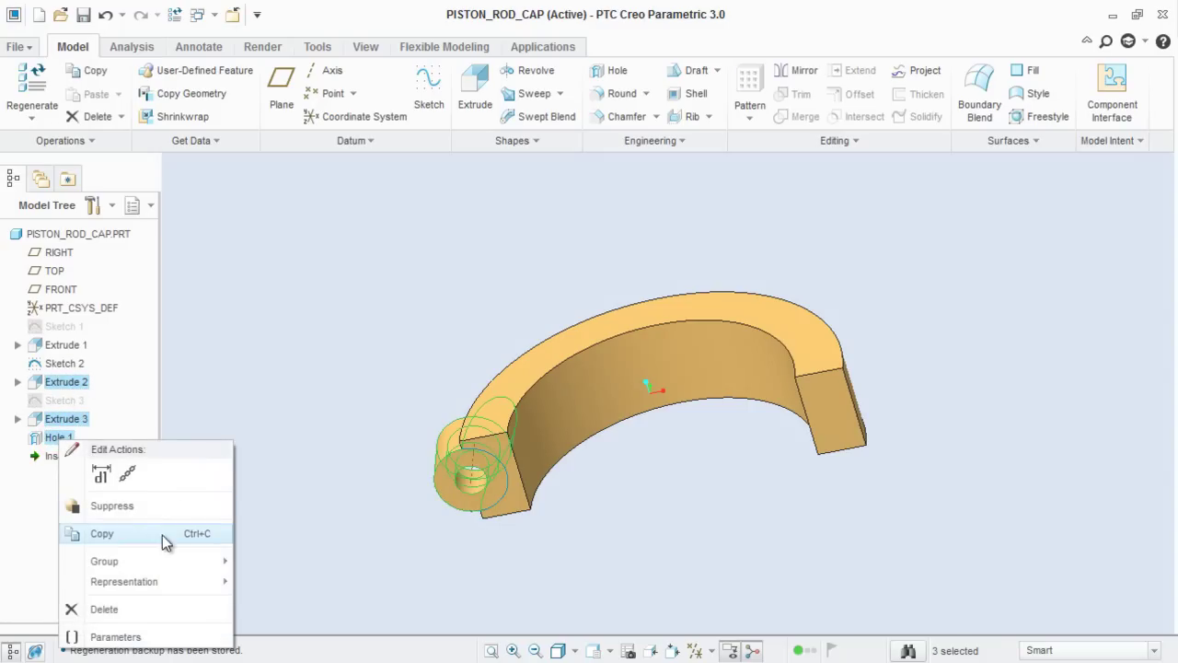
mouse_move(185, 555)
click(275, 555)
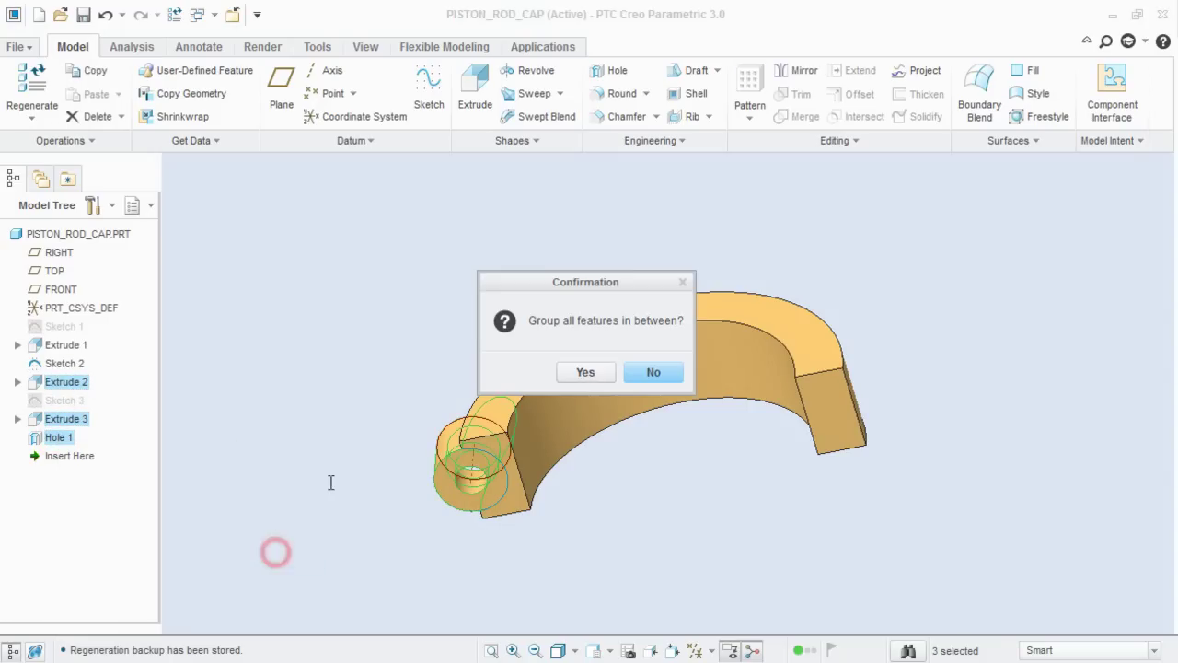
click(585, 372)
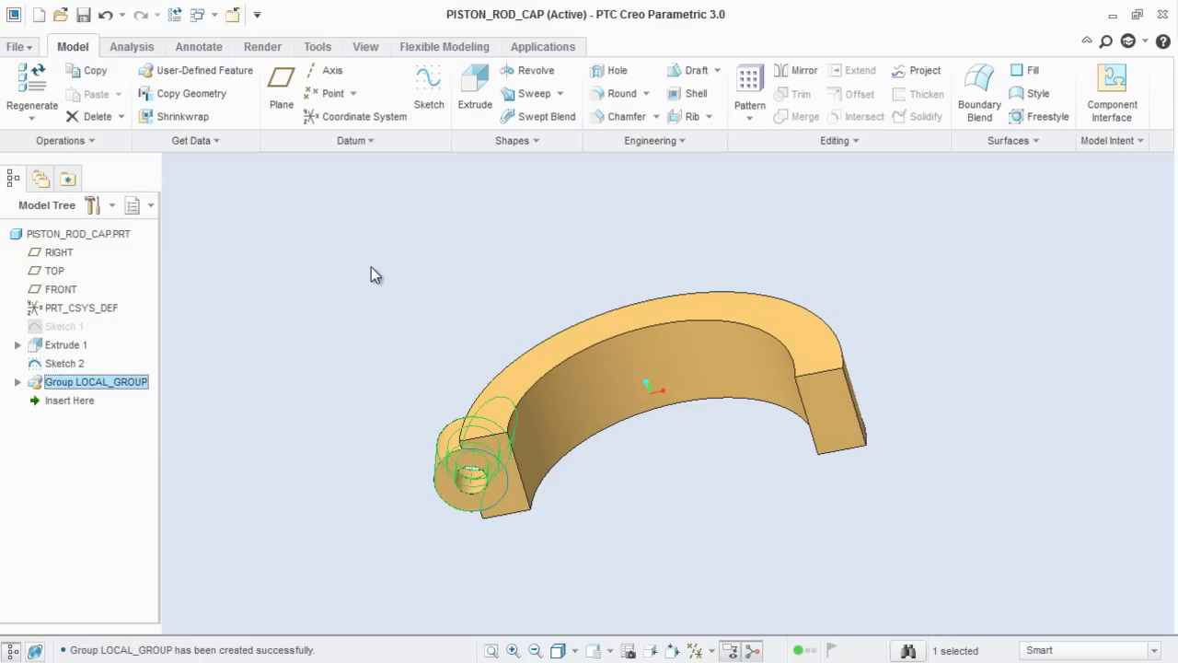
click(267, 295)
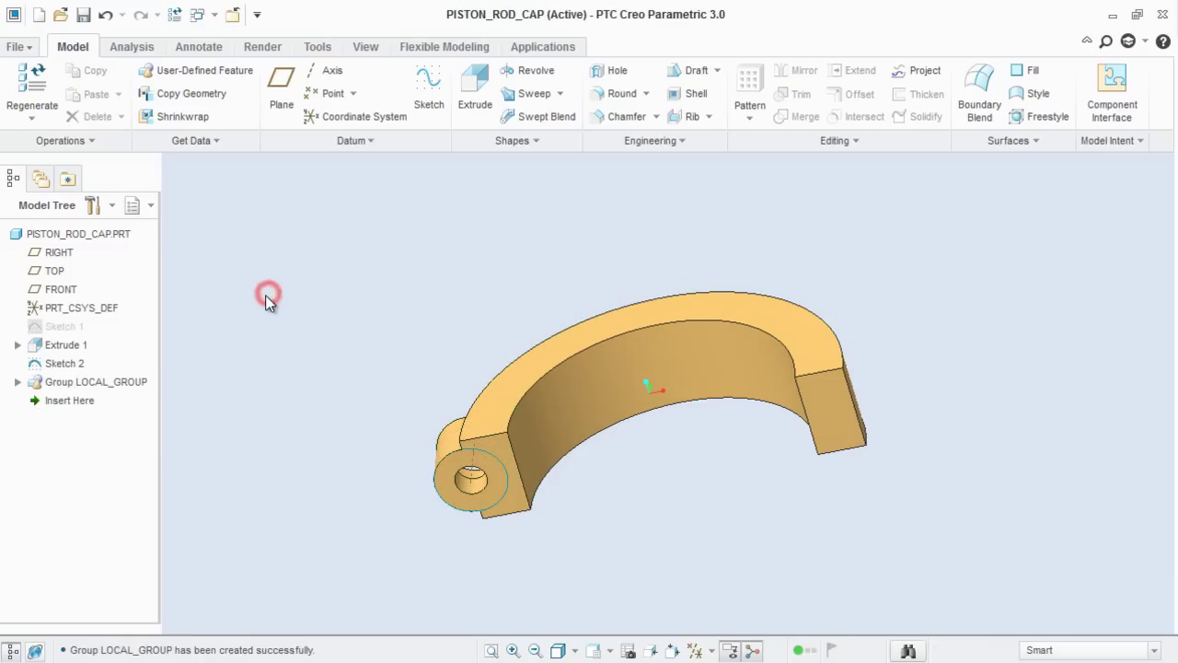
Hide Sketch 2, the boss's profile sketch.
right_click(73, 368)
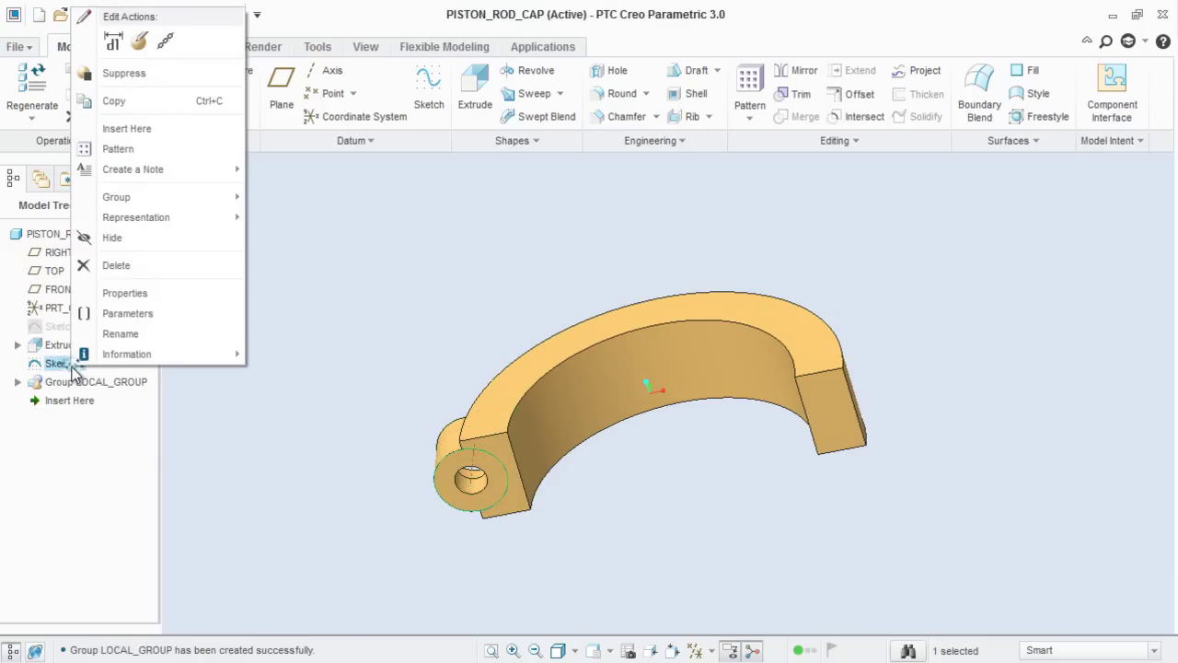
click(125, 239)
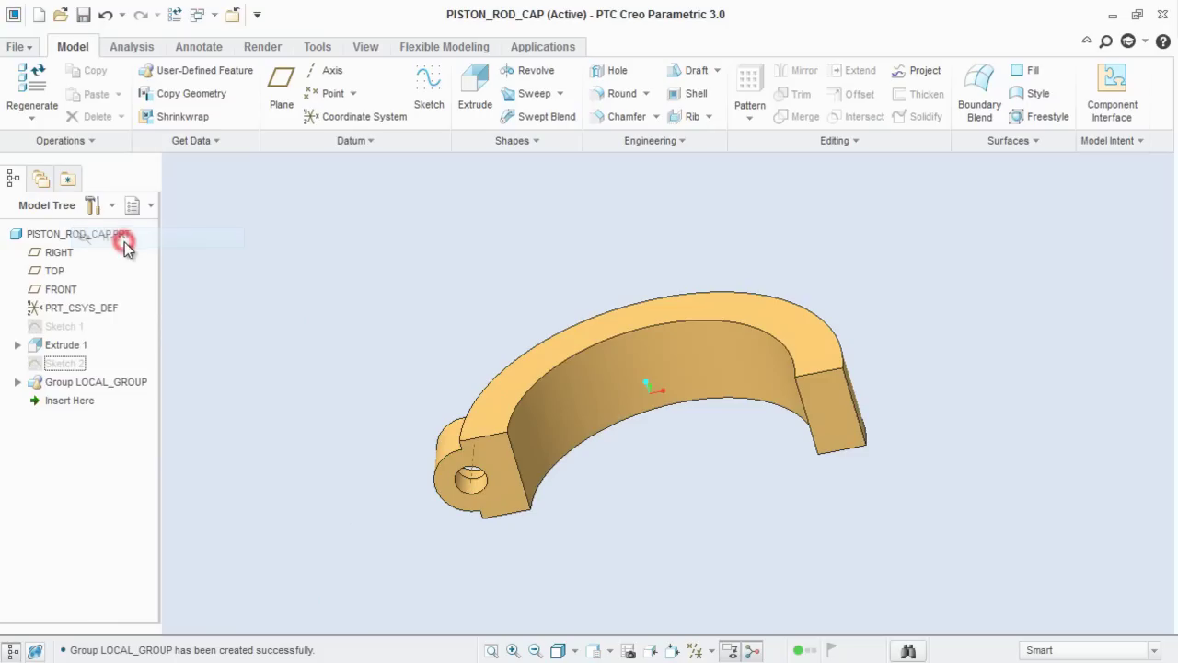
click(197, 333)
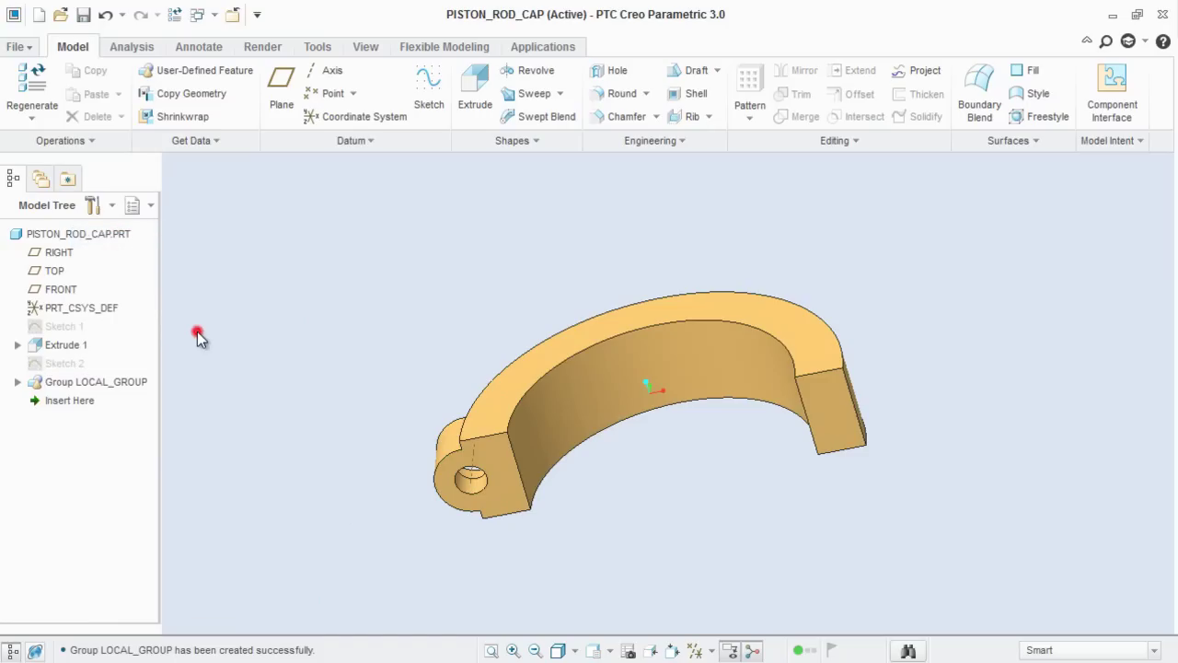
Mirror the grouped boss, cut and hole about the RIGHT plane, displaying the datum planes to select it.
click(88, 382)
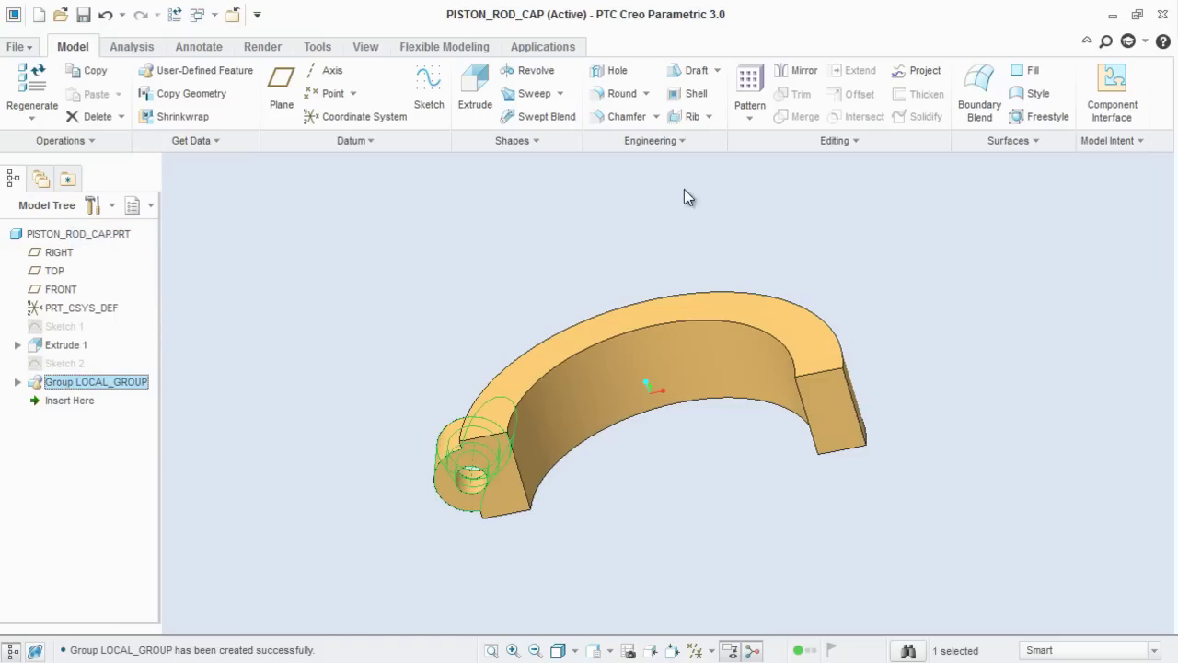
click(792, 72)
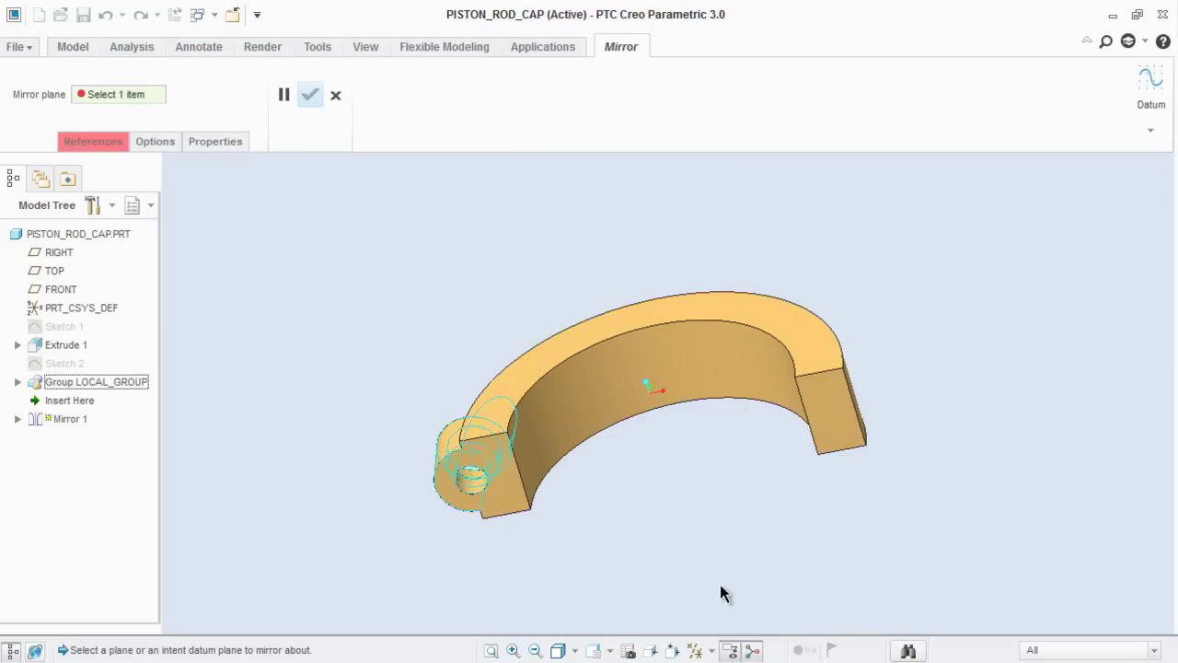
click(697, 650)
click(697, 629)
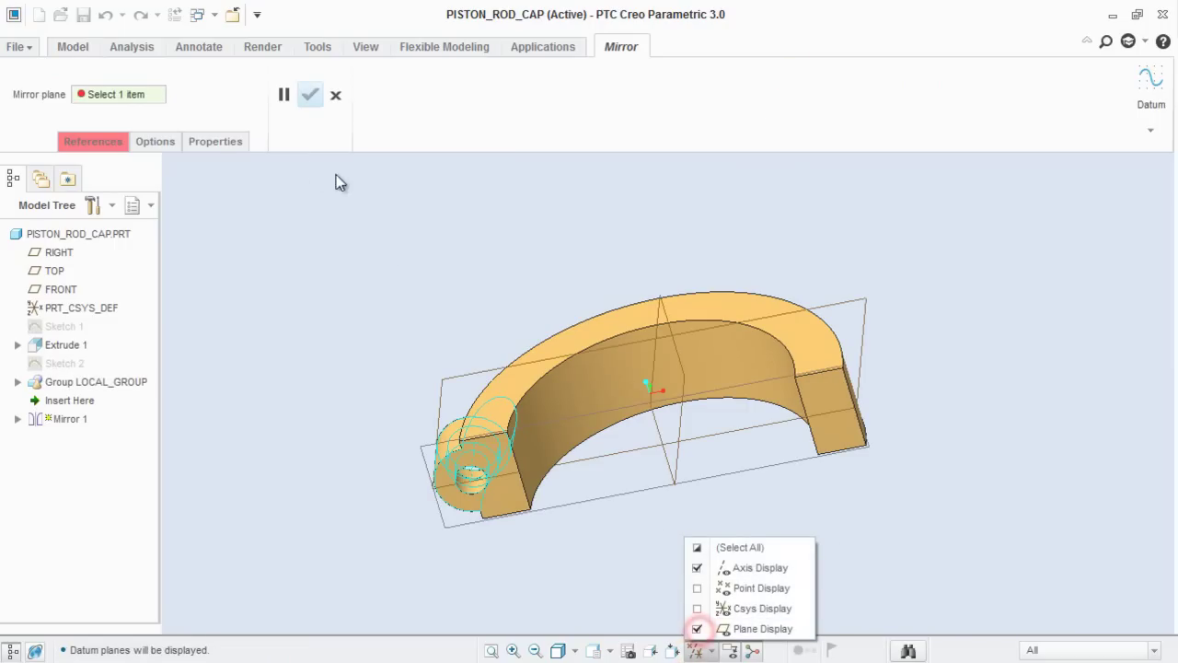
click(125, 102)
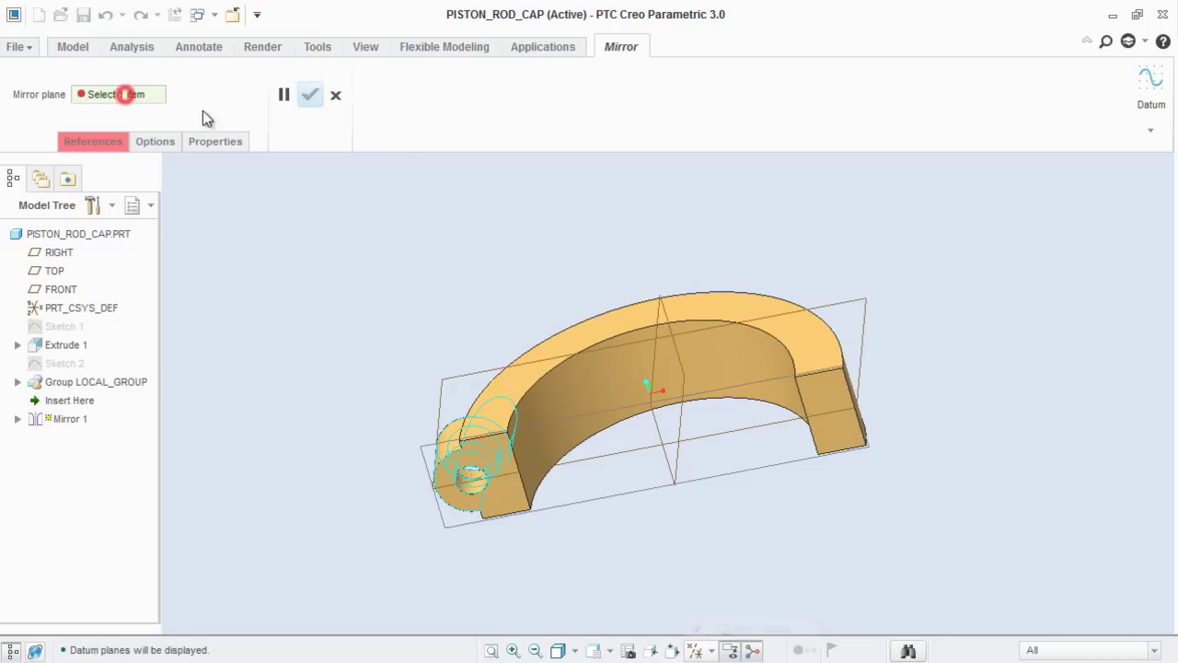
click(661, 324)
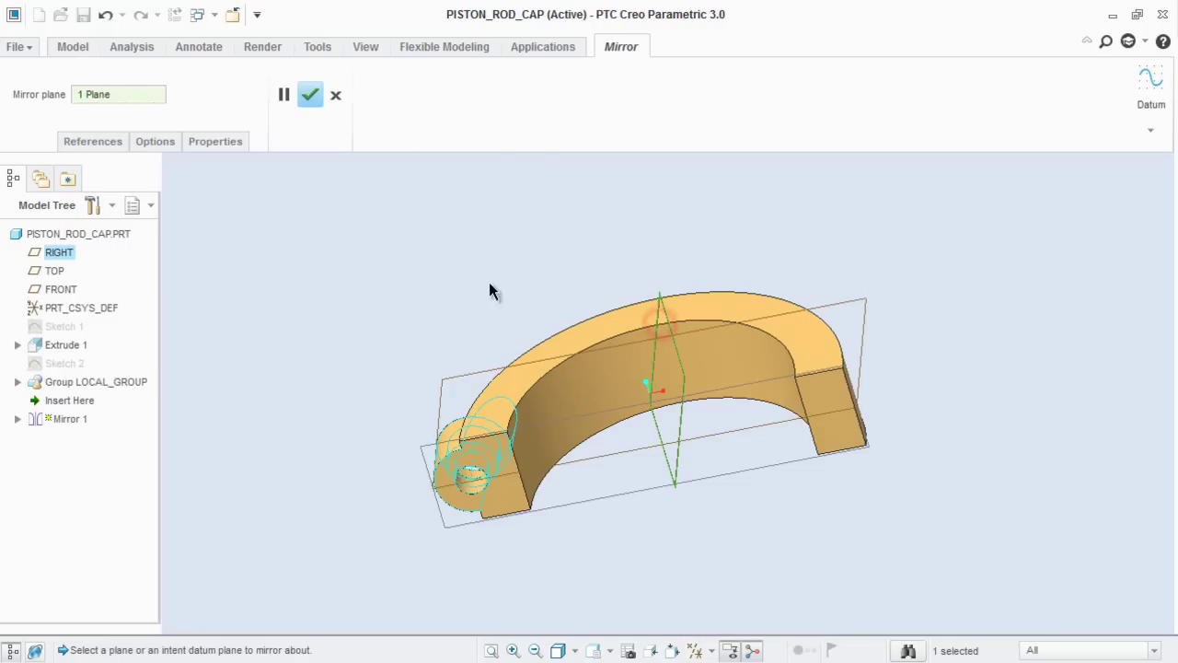
click(309, 95)
click(345, 206)
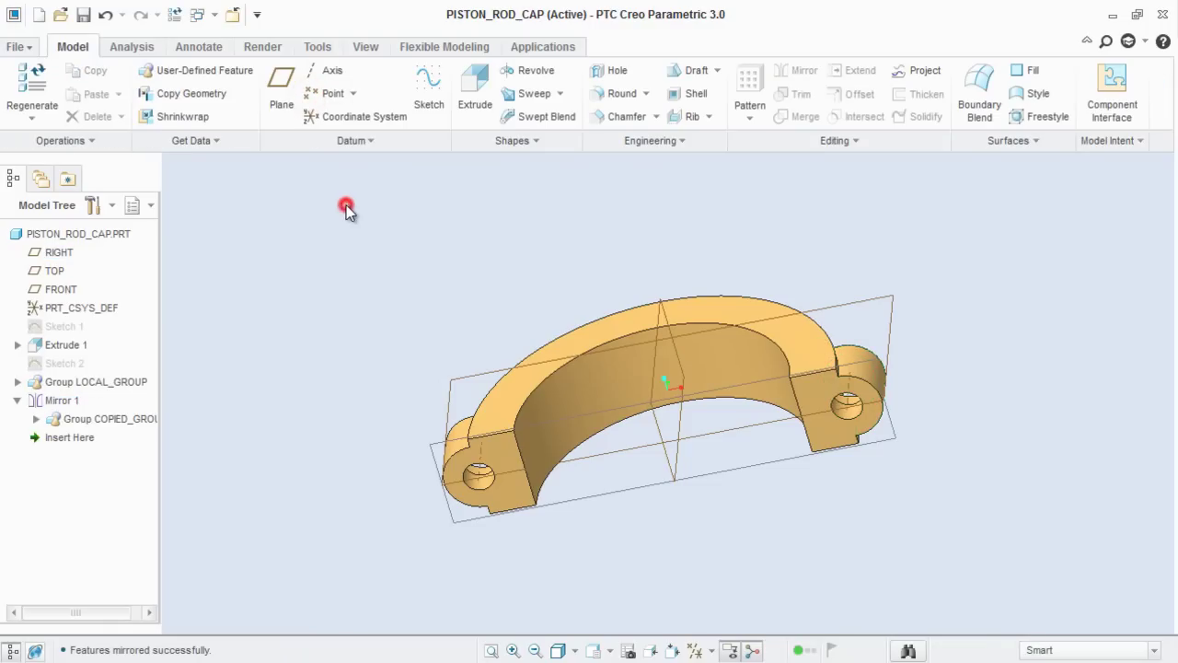
Turn off the display of datum planes.
click(702, 644)
click(697, 629)
click(597, 599)
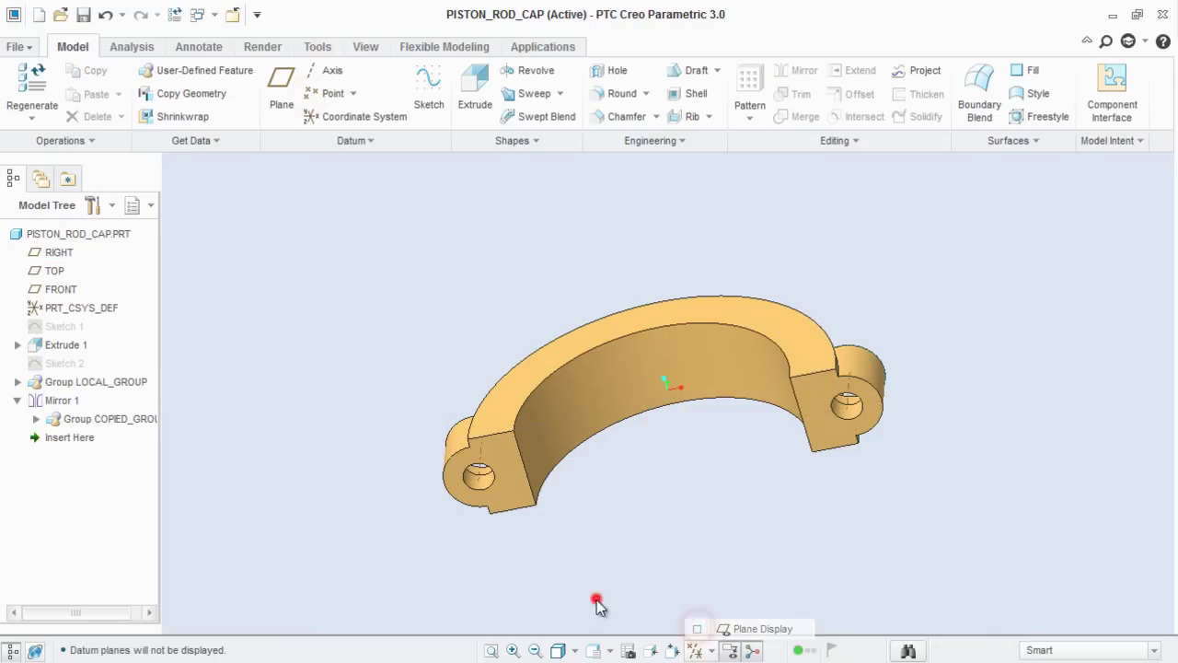
Hide the copied sketch, Sketch 3 (2), inside the mirrored group.
mouse_move(672, 580)
middle_down()
mouse_move(714, 573)
mouse_move(702, 619)
mouse_move(723, 650)
mouse_move(772, 660)
mouse_move(737, 644)
mouse_move(724, 485)
mouse_move(752, 507)
mouse_move(747, 490)
mouse_move(731, 508)
middle_up()
click(31, 402)
click(17, 401)
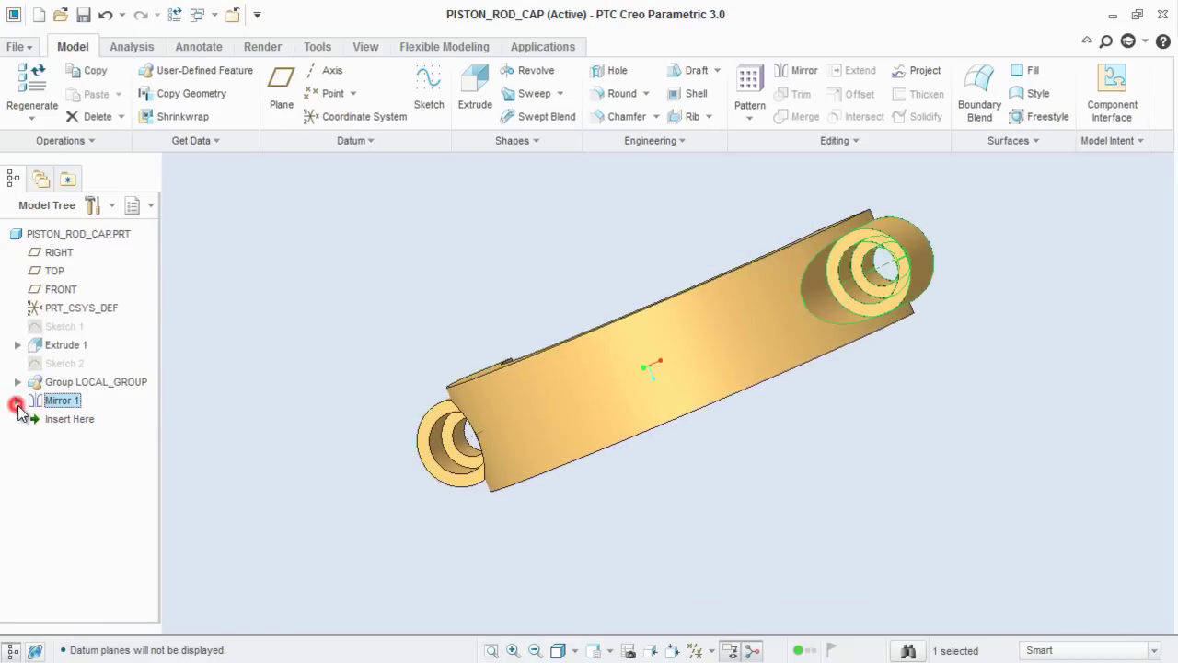
click(36, 419)
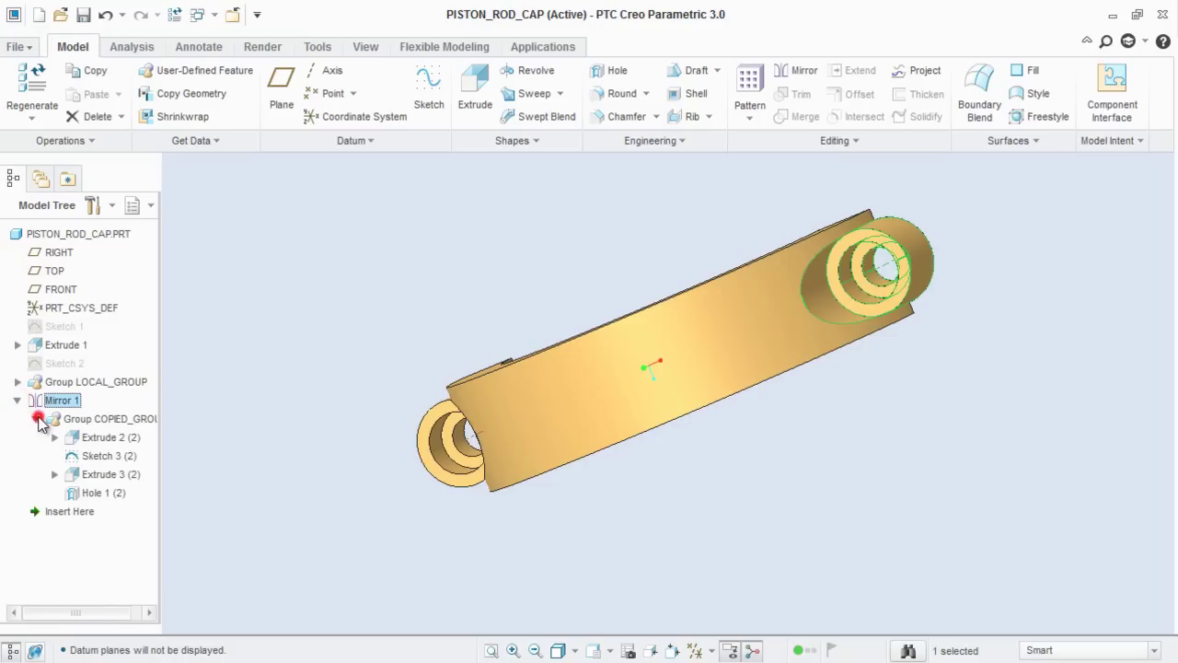
right_click(92, 458)
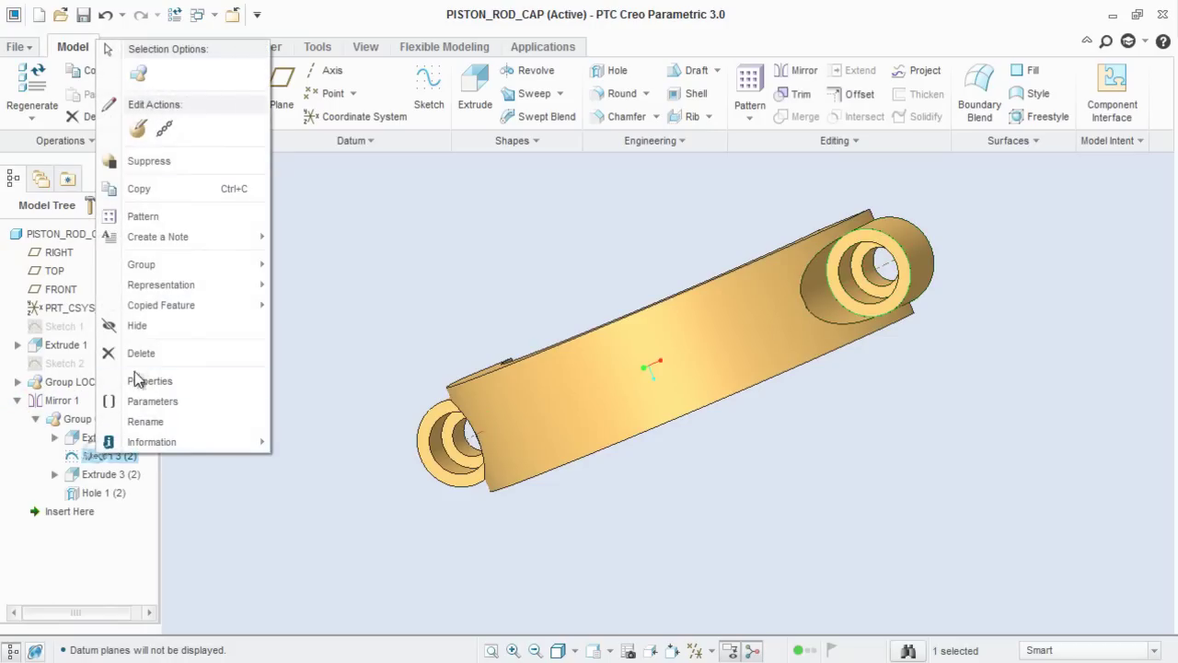
click(148, 328)
click(241, 358)
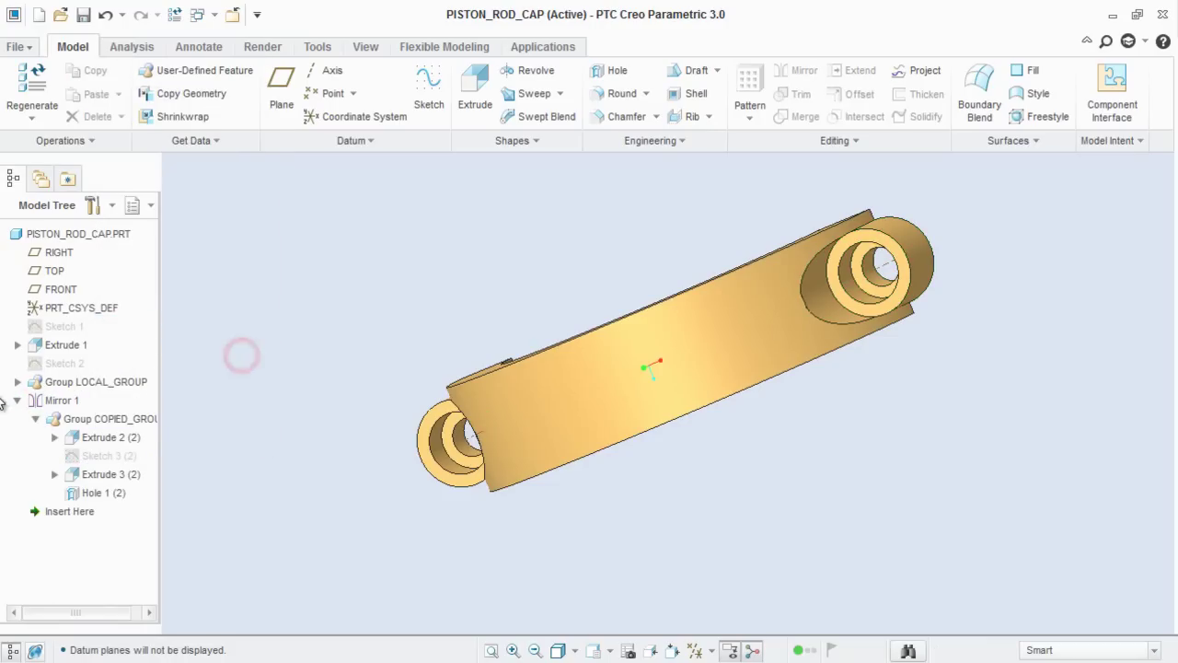
click(17, 401)
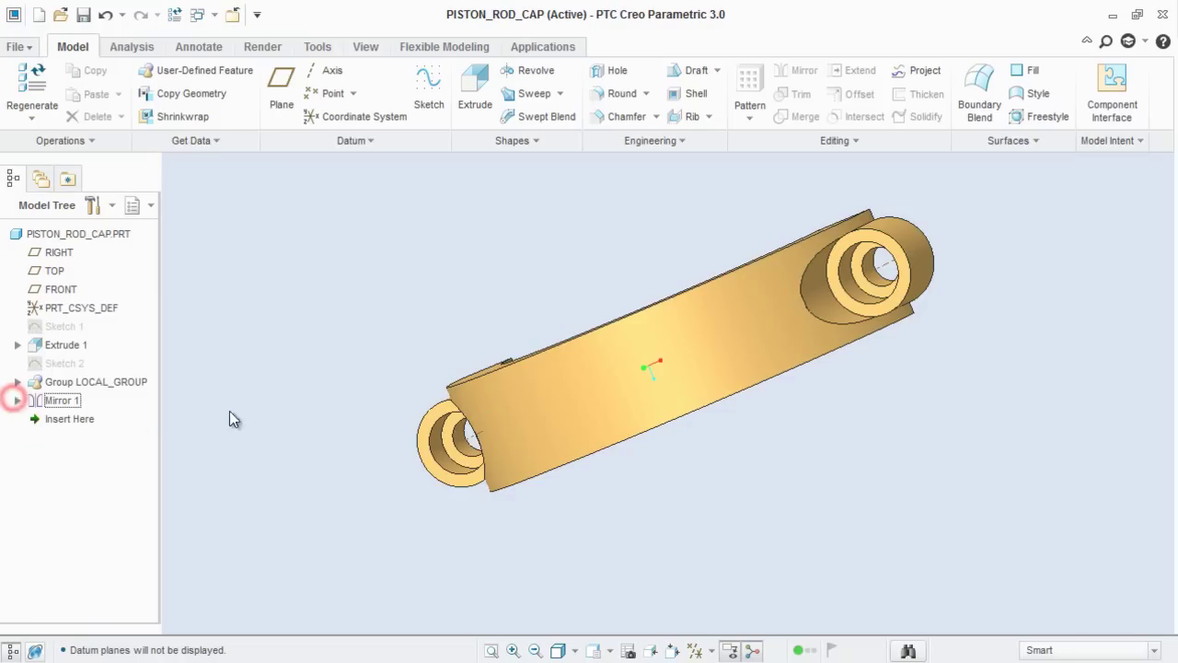
Turn off the display of datum axes.
click(694, 650)
click(699, 568)
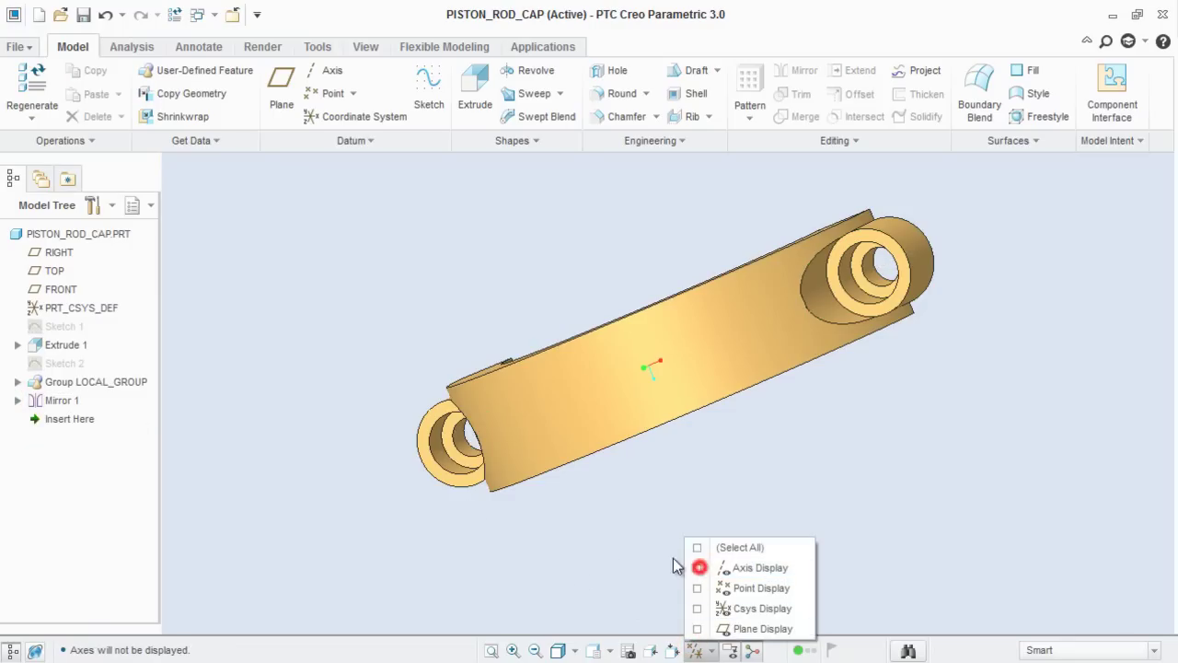
click(525, 562)
Save the layer visibility status and save the PISTON_ROD_CAP part.
click(366, 46)
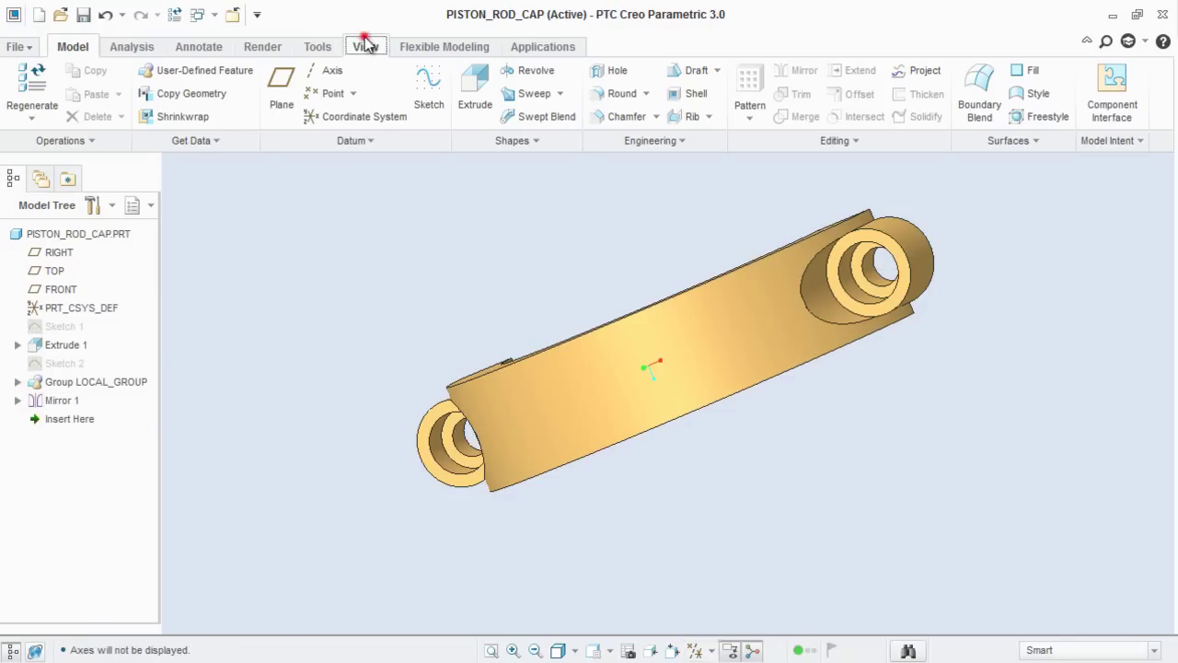
click(83, 116)
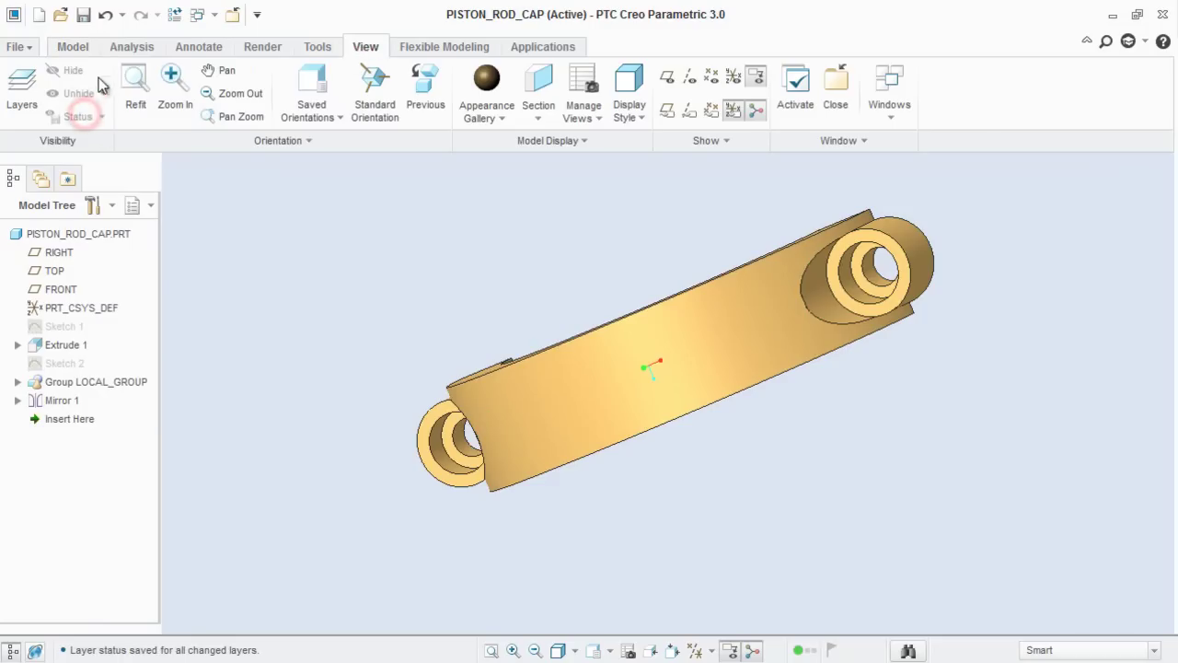
click(73, 46)
click(83, 15)
click(1102, 564)
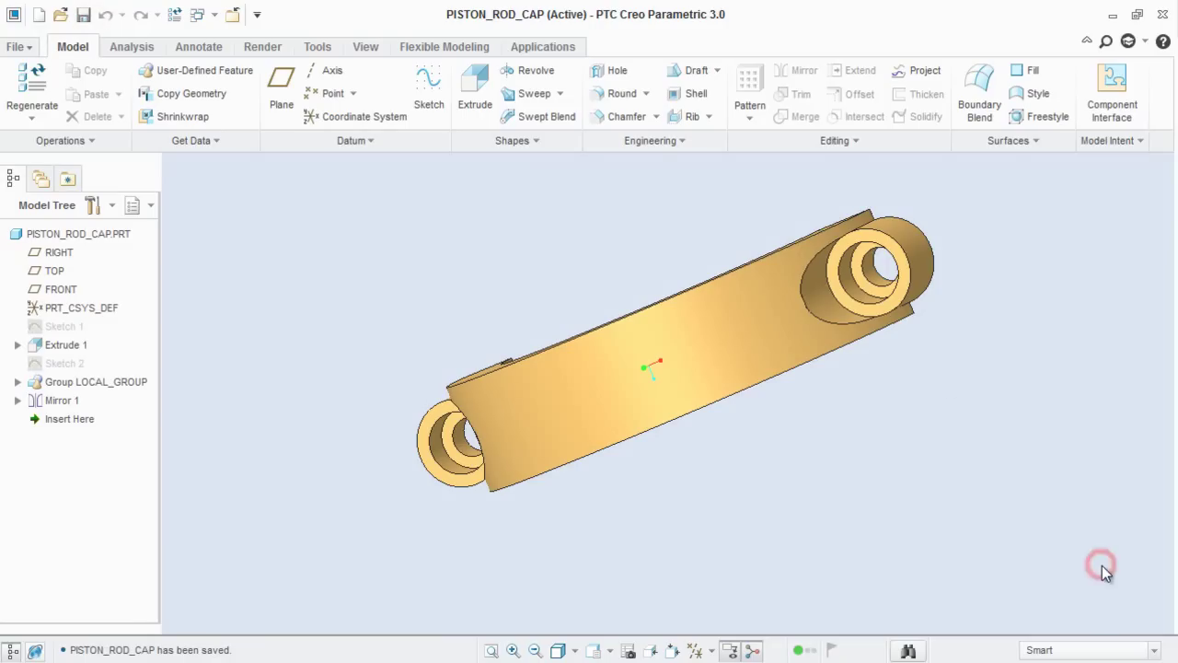
Round the front and back outer arc edges of the rod cap with a 2.535 mm radius and save the part.
click(1081, 541)
middle_drag(1080, 541, 1084, 539)
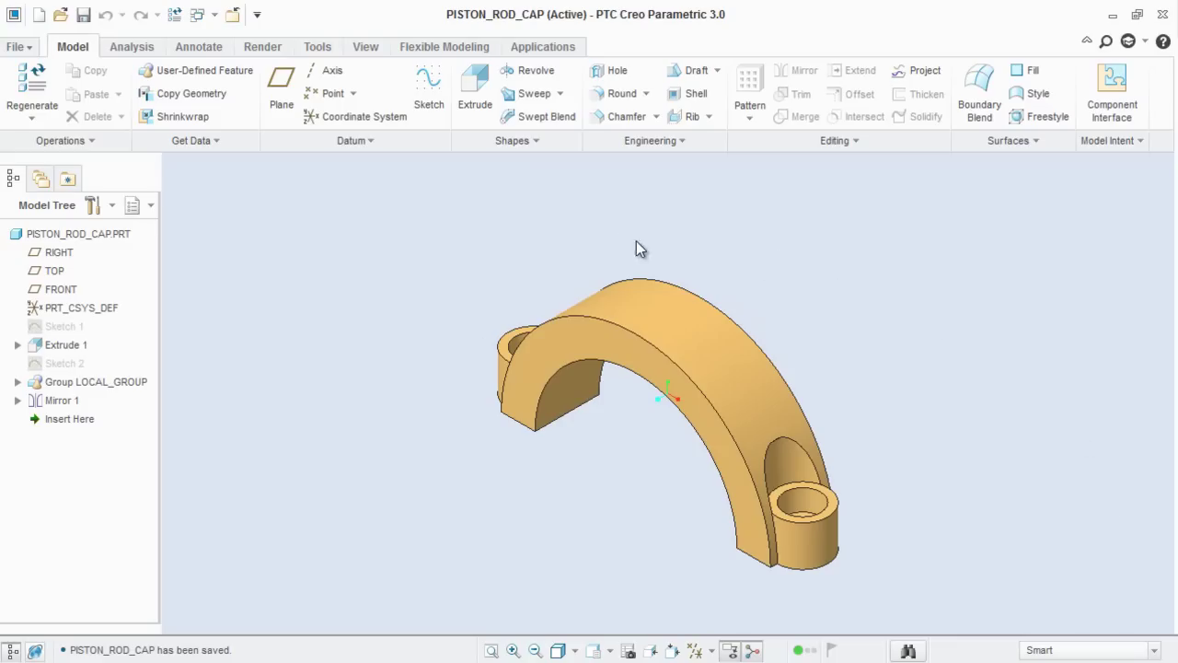
click(619, 94)
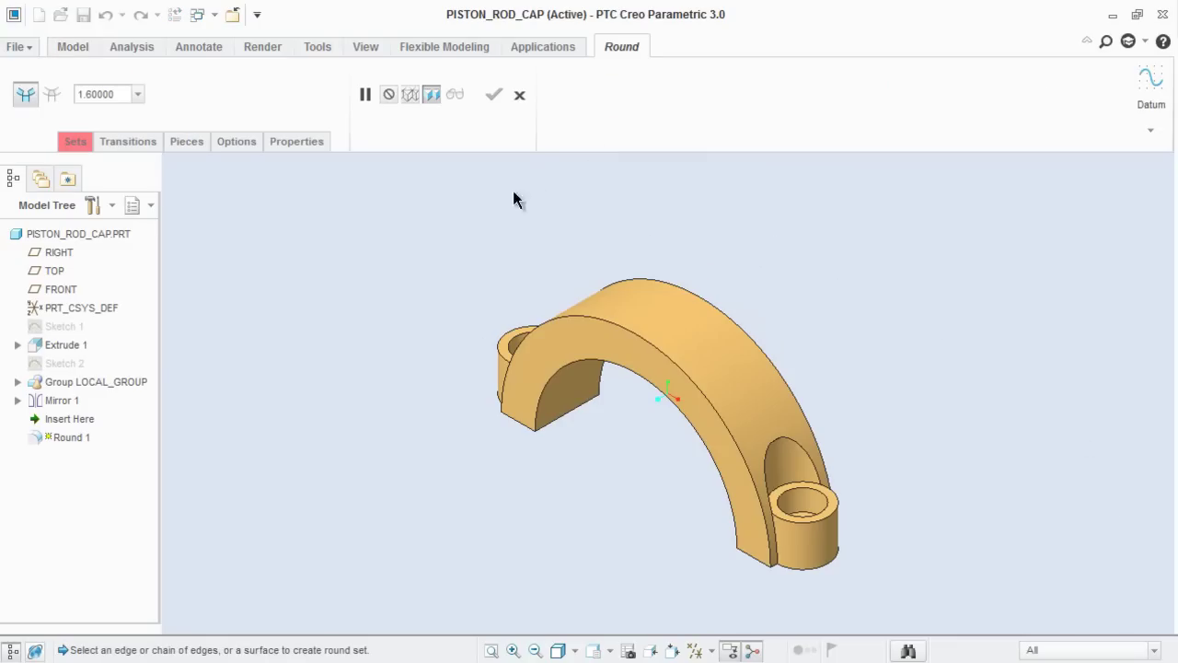
double_click(112, 94)
text(2.535)
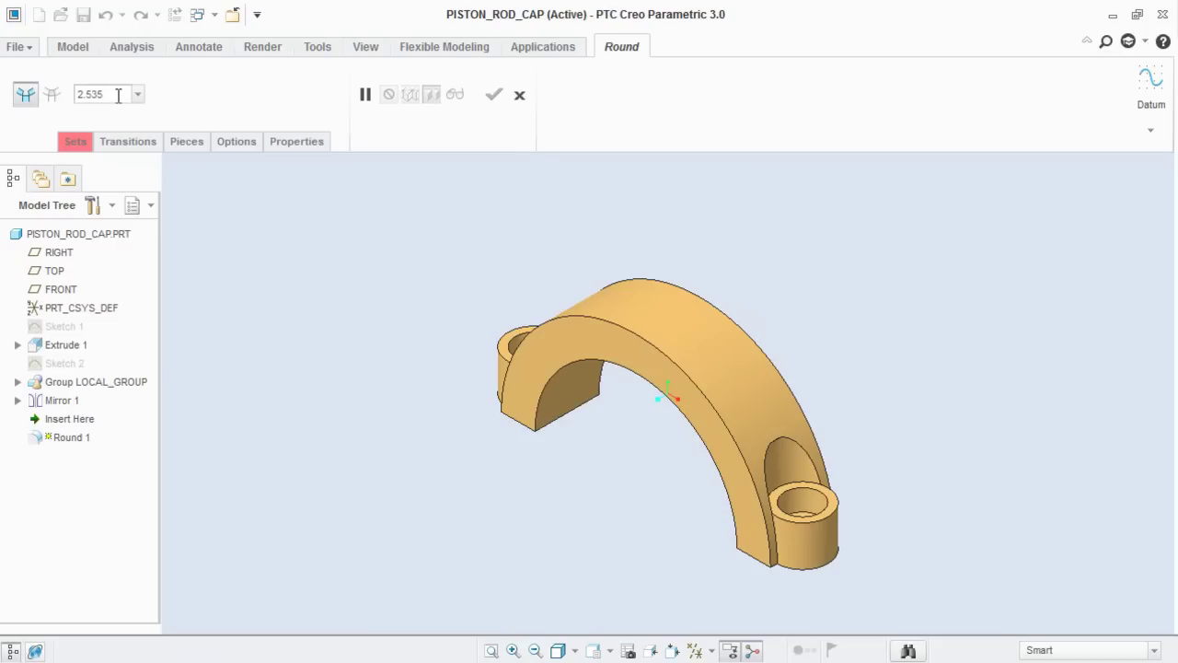
click(544, 268)
click(571, 317)
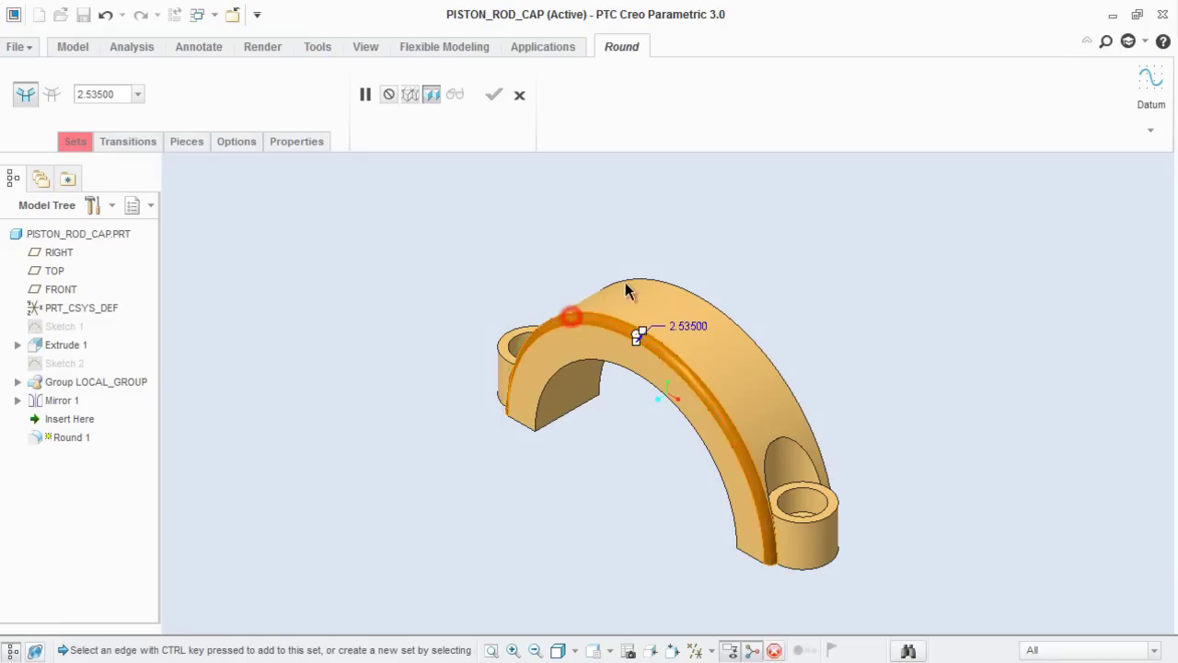
click(673, 279)
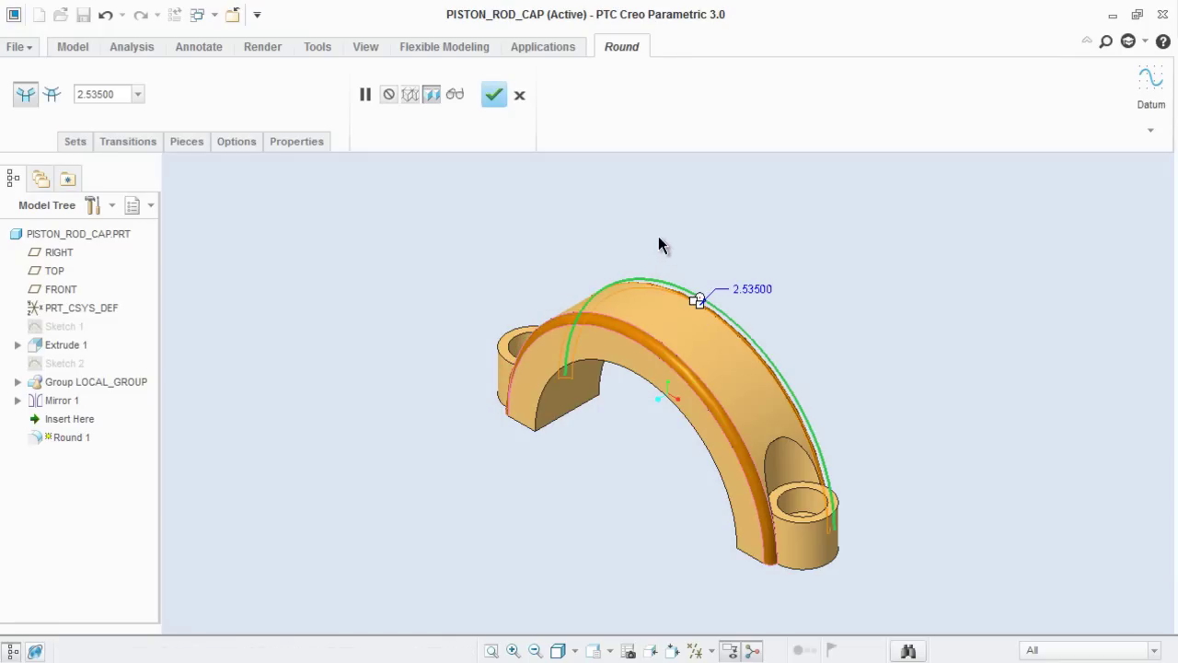
click(494, 94)
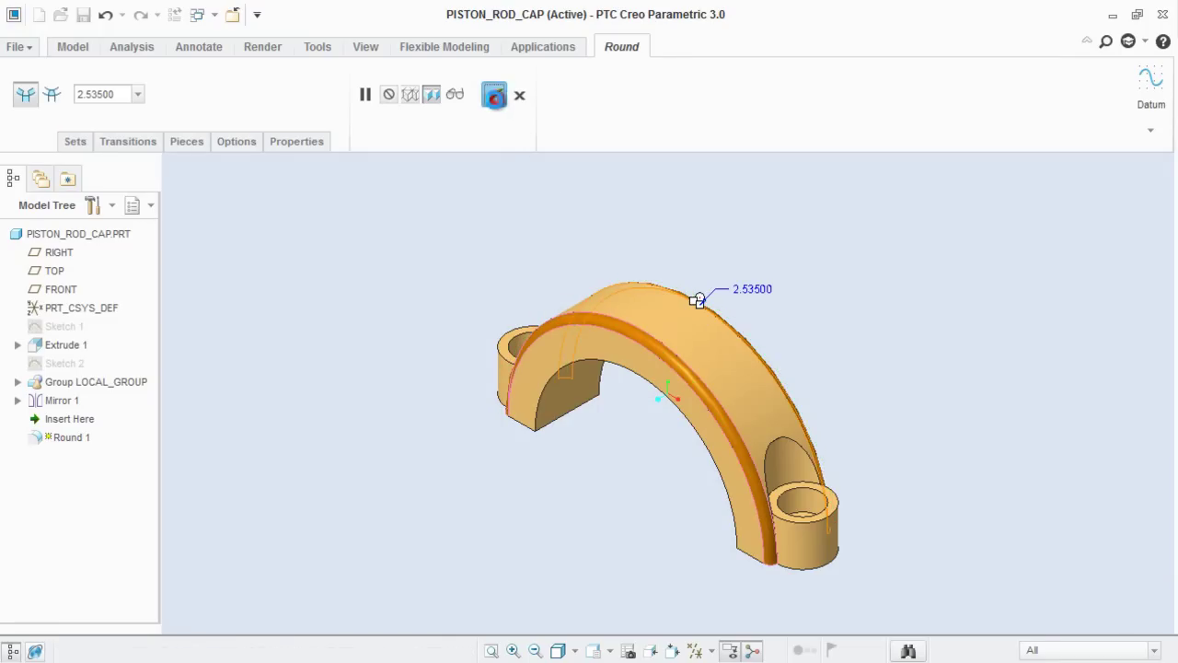
click(473, 224)
mouse_move(472, 225)
middle_down()
mouse_move(369, 231)
mouse_move(452, 232)
mouse_move(455, 212)
mouse_move(424, 180)
middle_up()
click(84, 15)
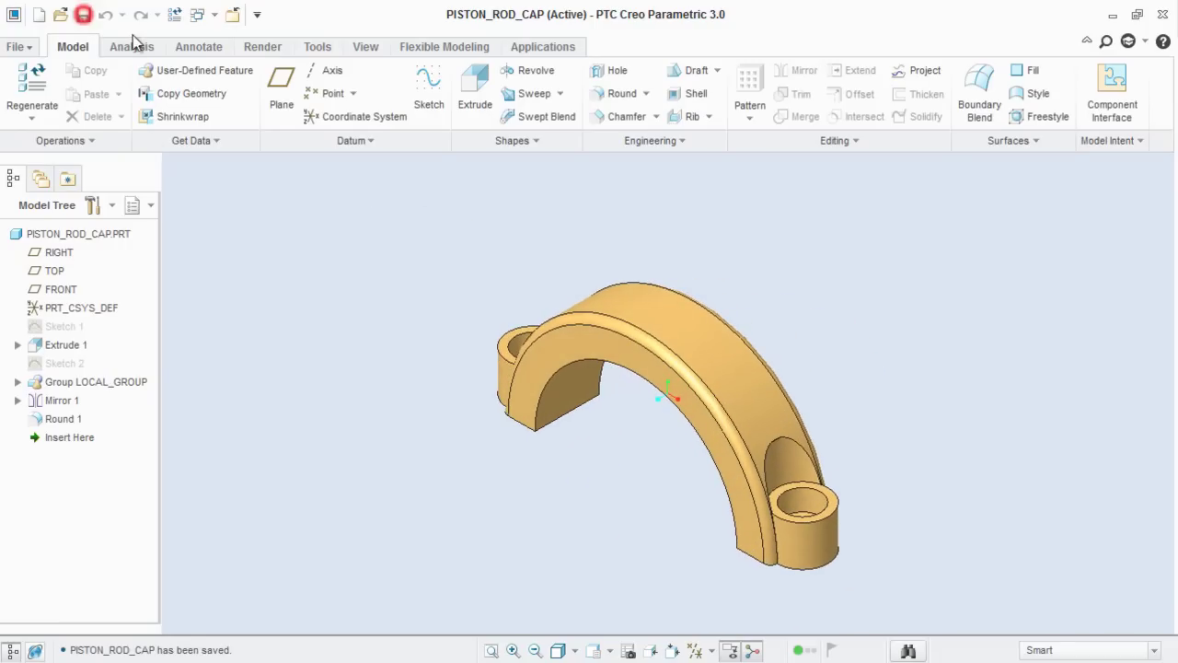
Delete all old versions of PISTON_ROD_CAP, and save and close the part.
click(23, 50)
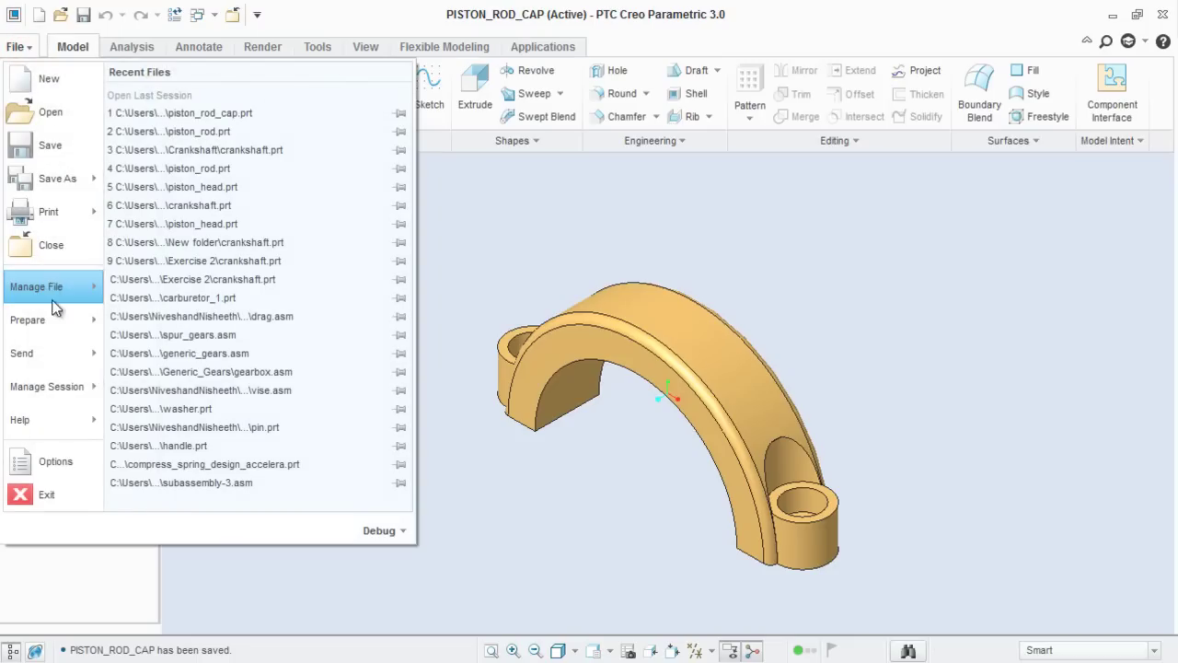
mouse_move(36, 287)
click(215, 157)
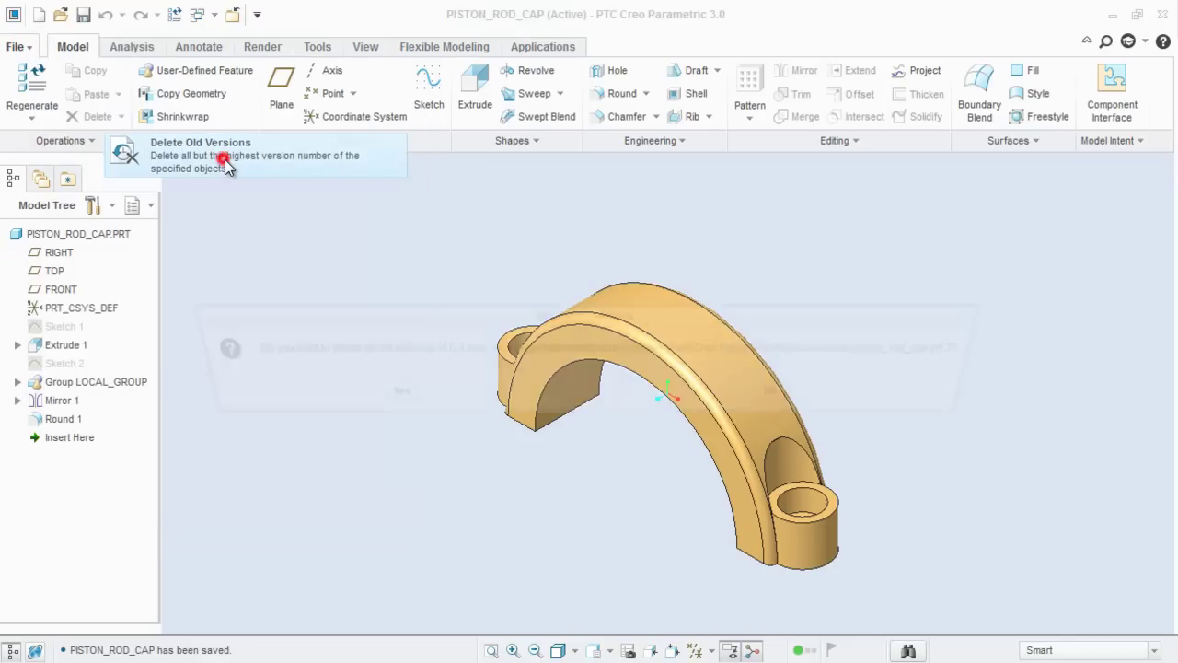
click(388, 397)
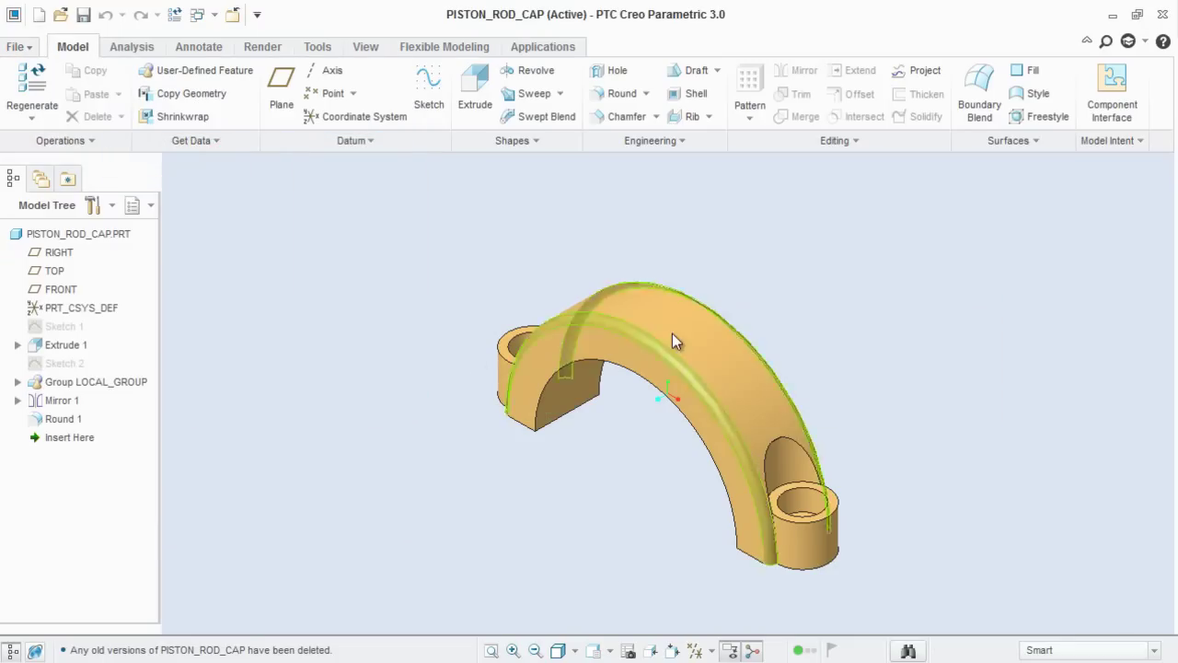
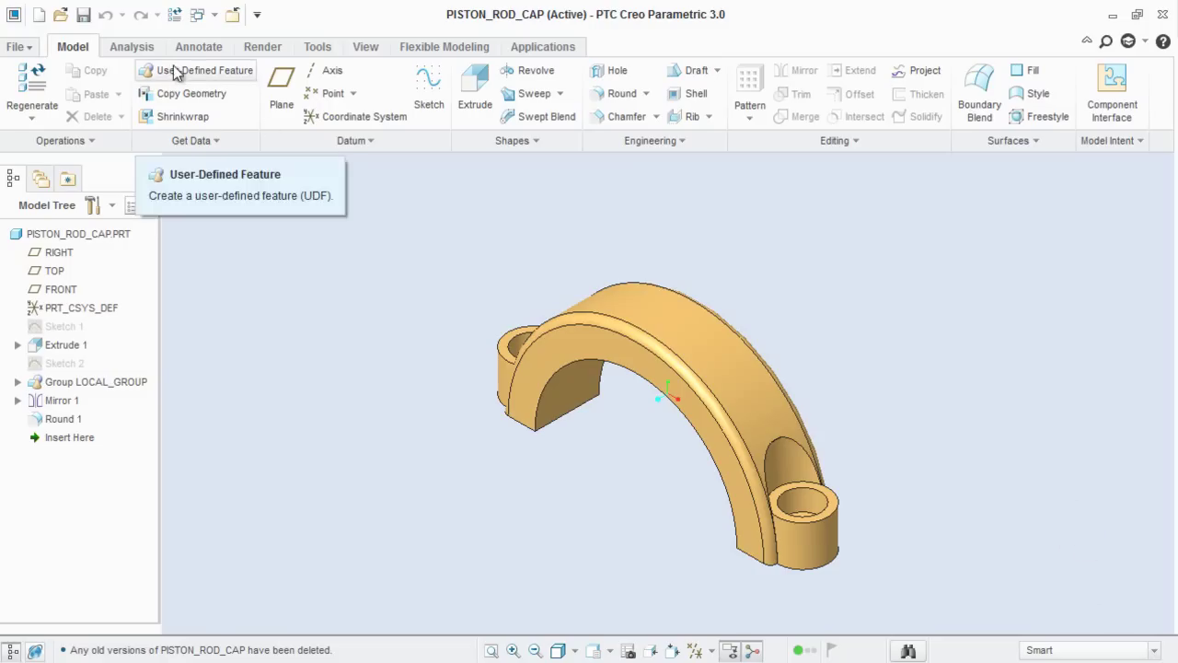
click(83, 15)
click(232, 15)
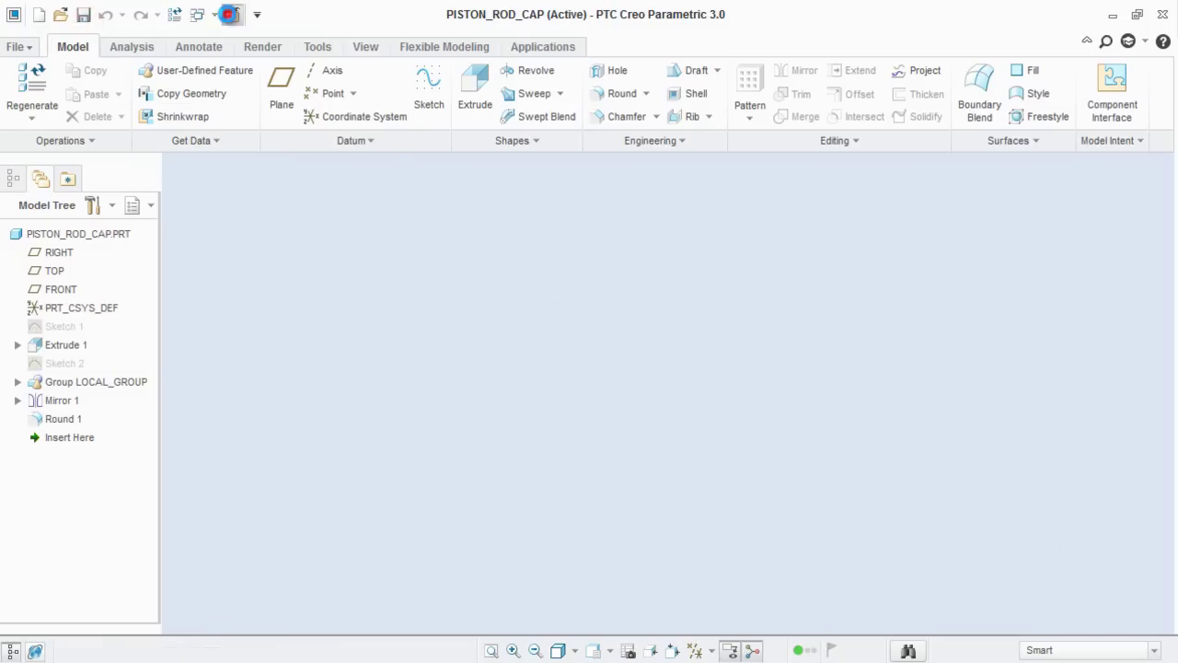
Create a new solid part named Piston_Pin using the mmns_part_solid template instead of the default one.
click(20, 87)
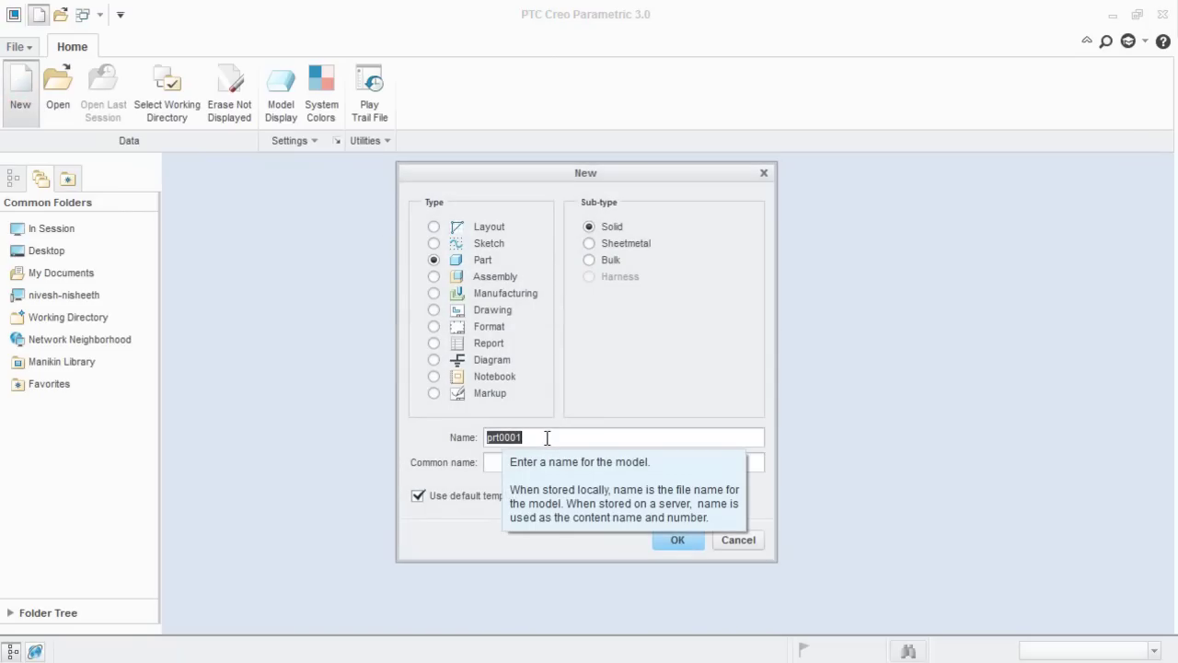
text(Piston)
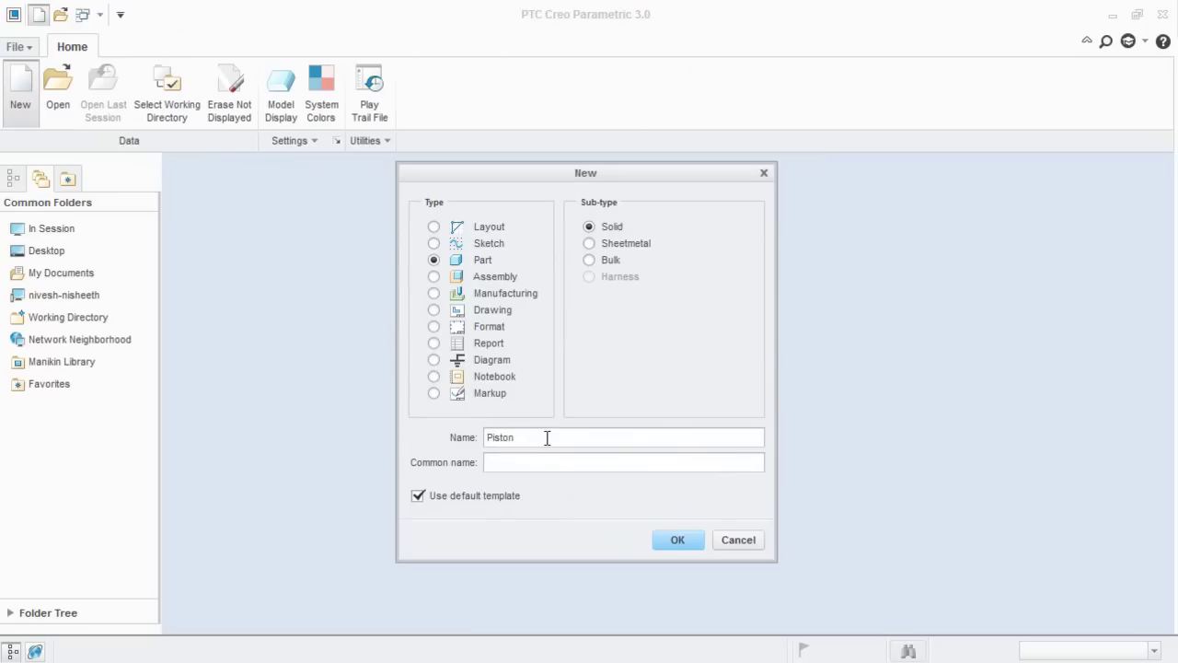
text(Pin)
click(416, 498)
click(667, 548)
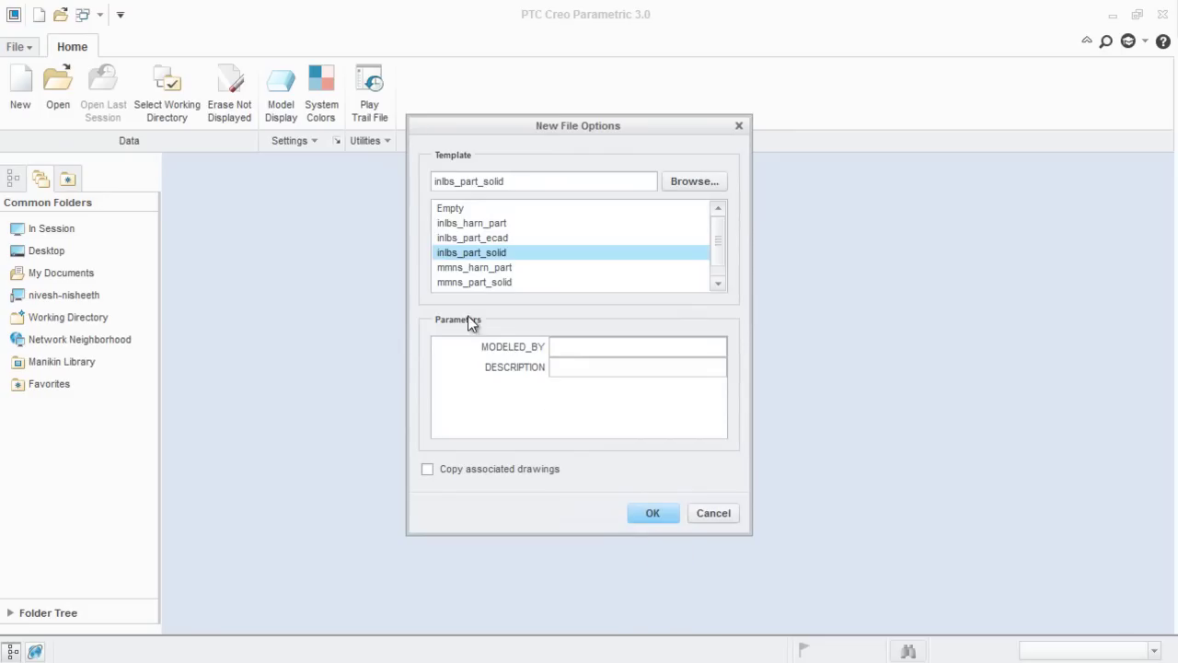
click(465, 282)
click(653, 513)
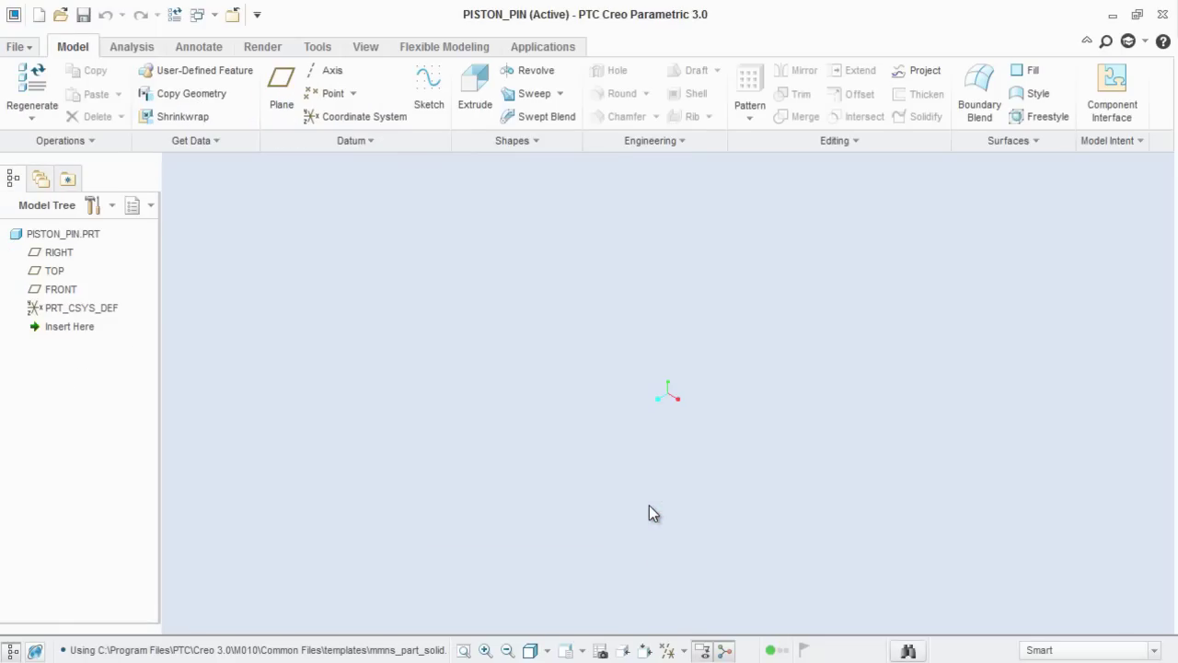
Start a sketch on the FRONT datum plane with RIGHT as the right-hand reference, in 2D orientation with datum planes hidden.
click(669, 649)
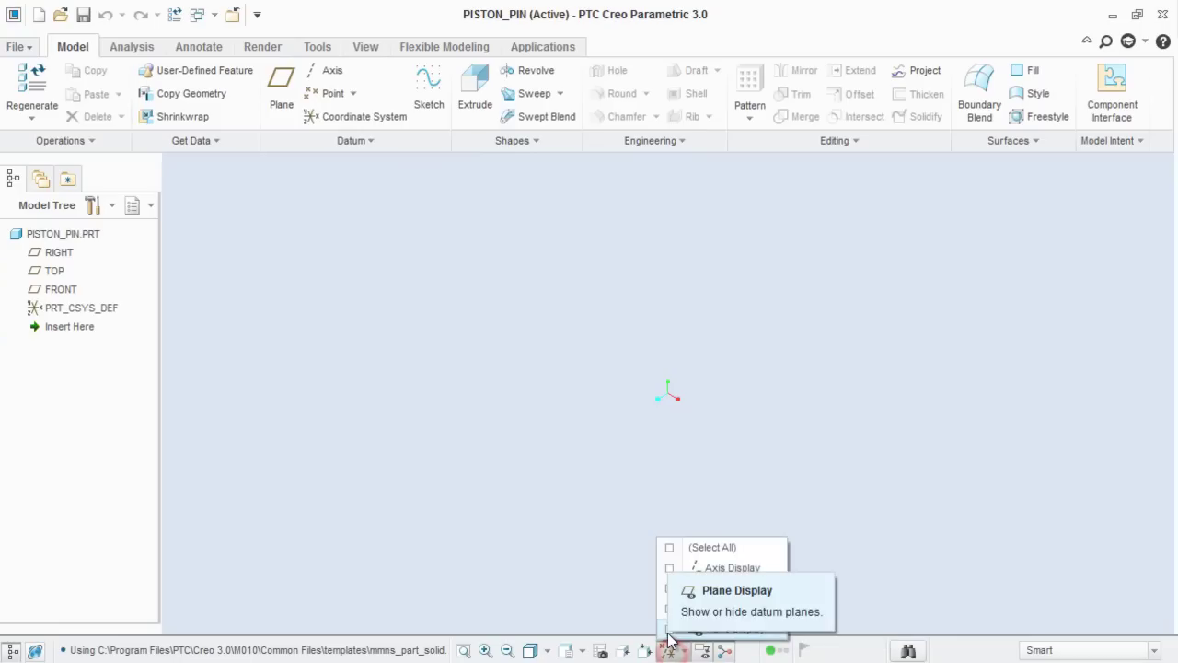
click(669, 631)
click(430, 95)
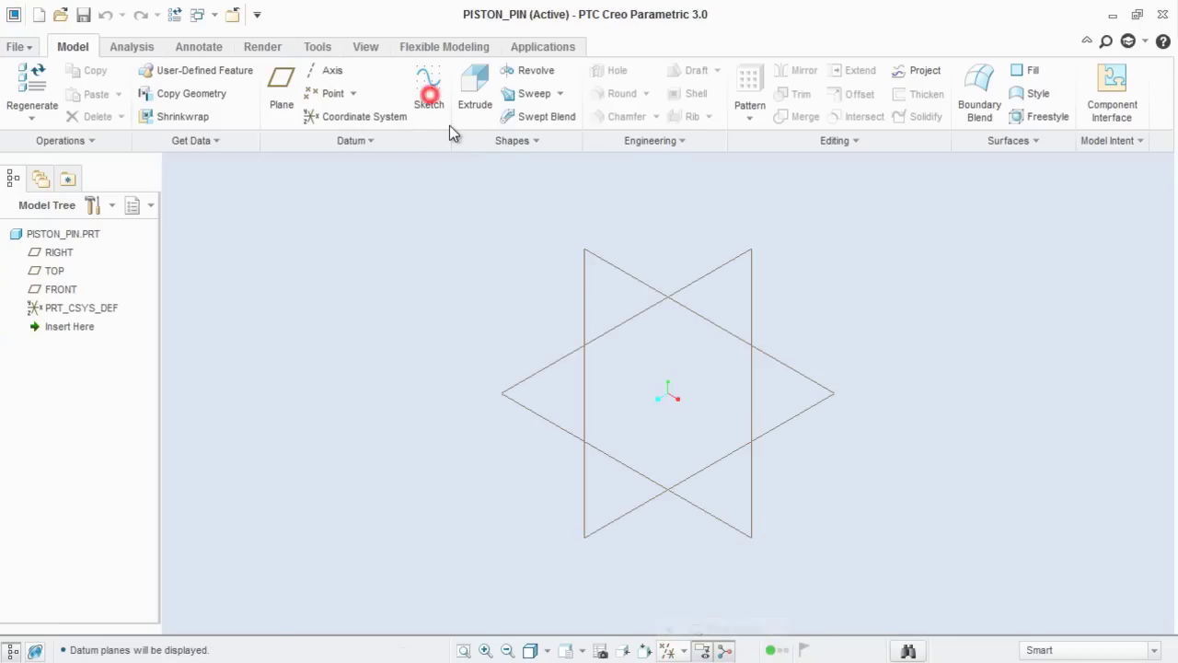
click(430, 104)
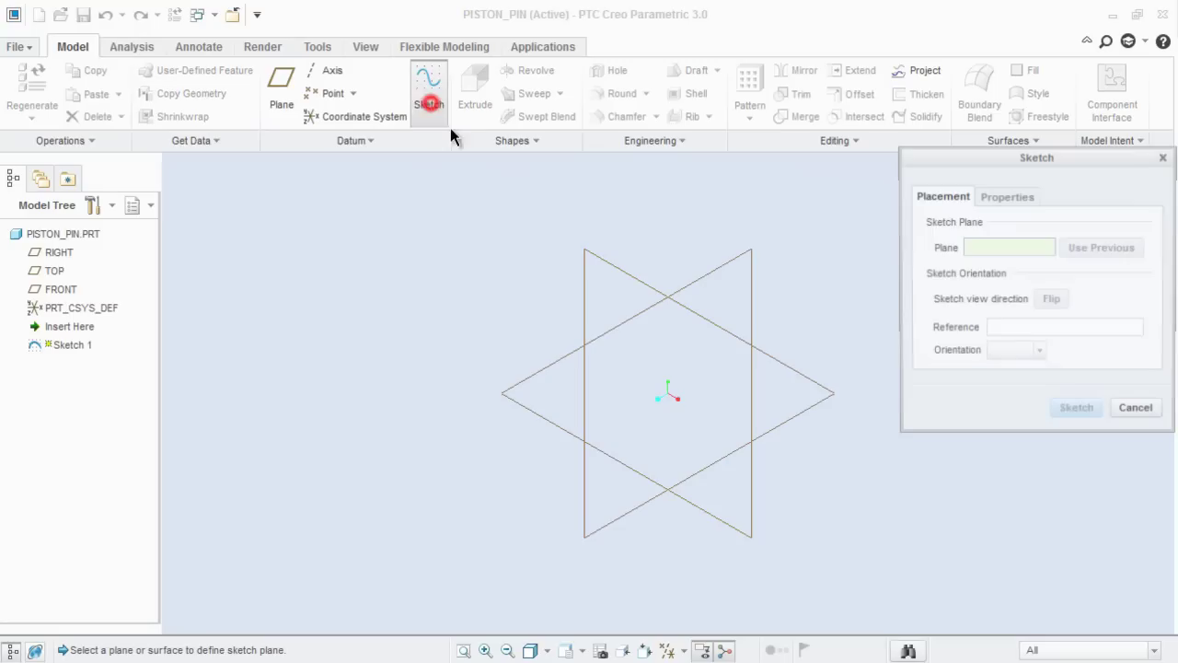
click(585, 274)
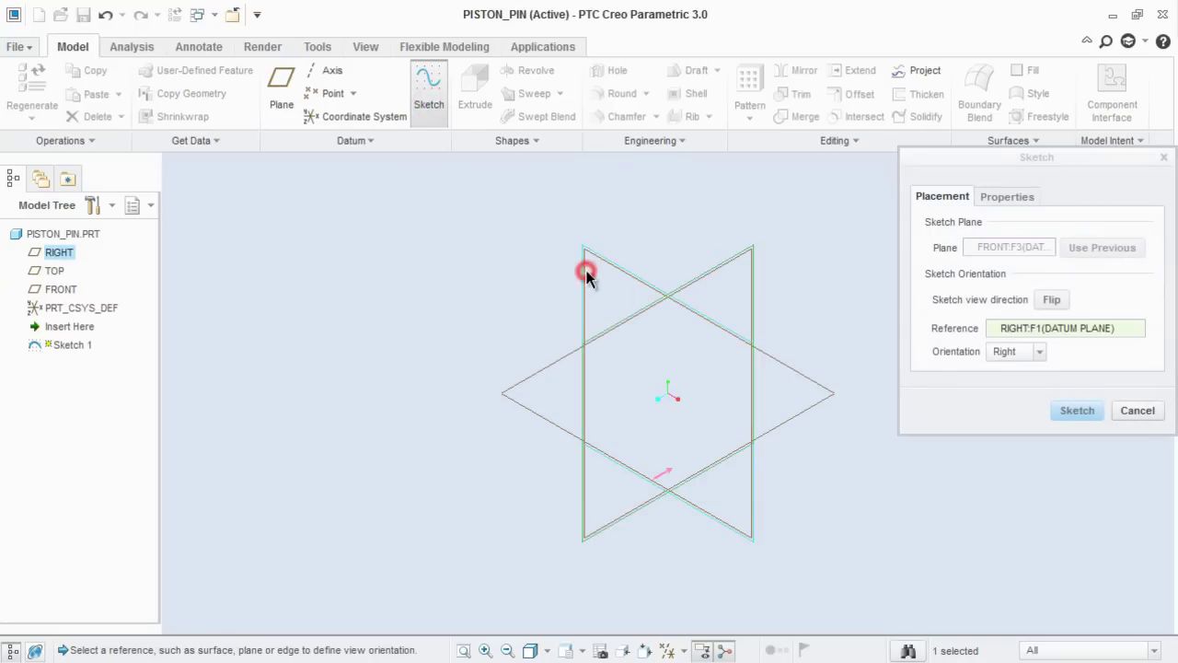
click(1075, 411)
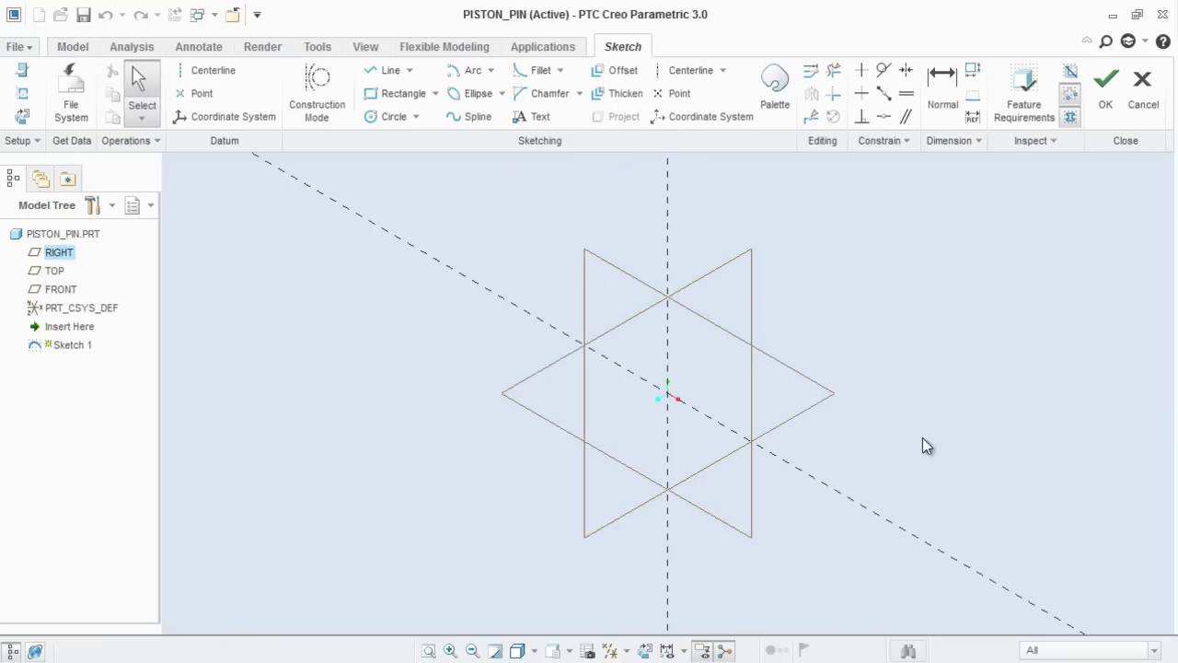
click(646, 650)
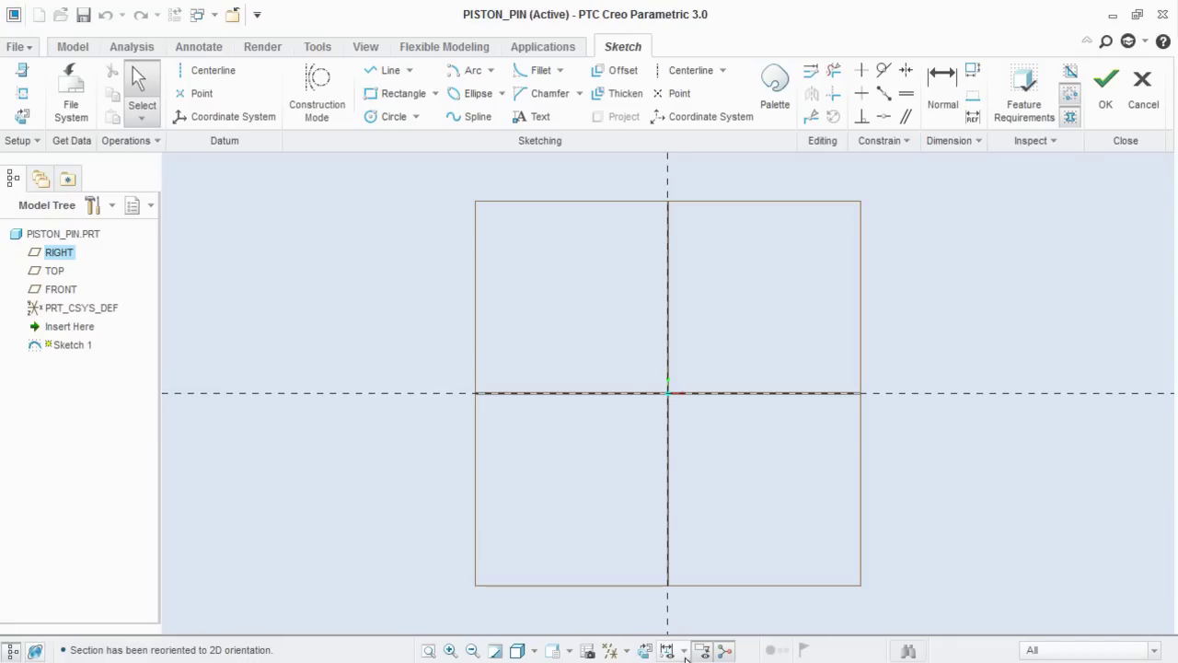
click(627, 651)
click(613, 629)
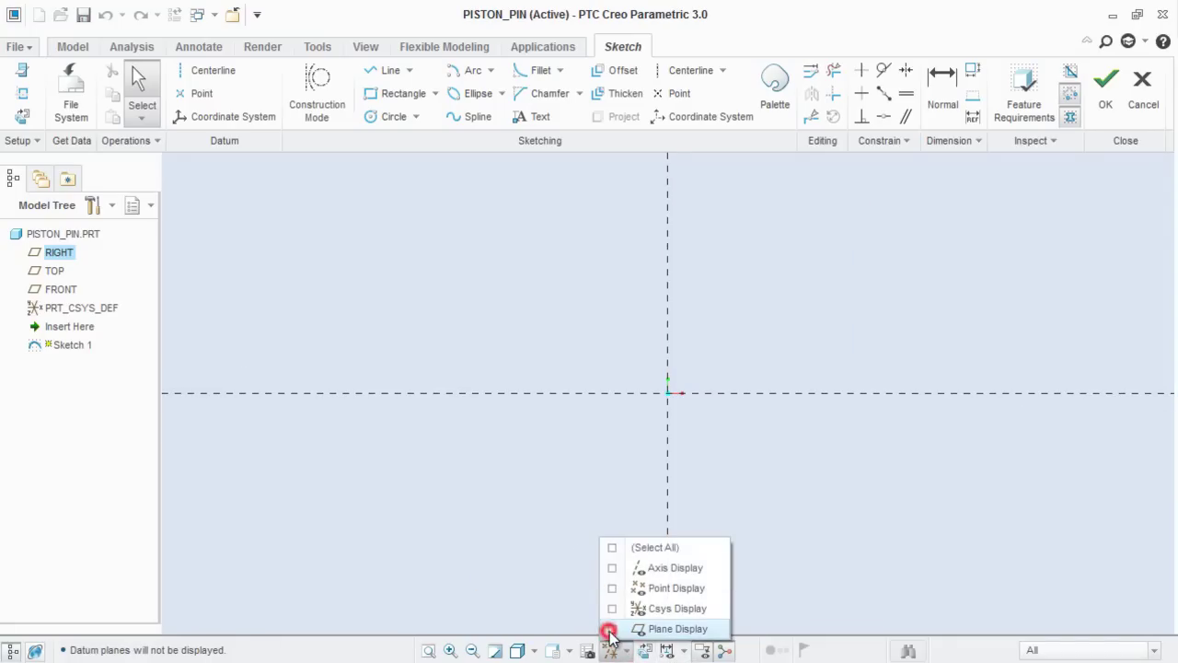
Sketch a circle centred on the origin and set its diameter to 12.7 mm.
click(391, 120)
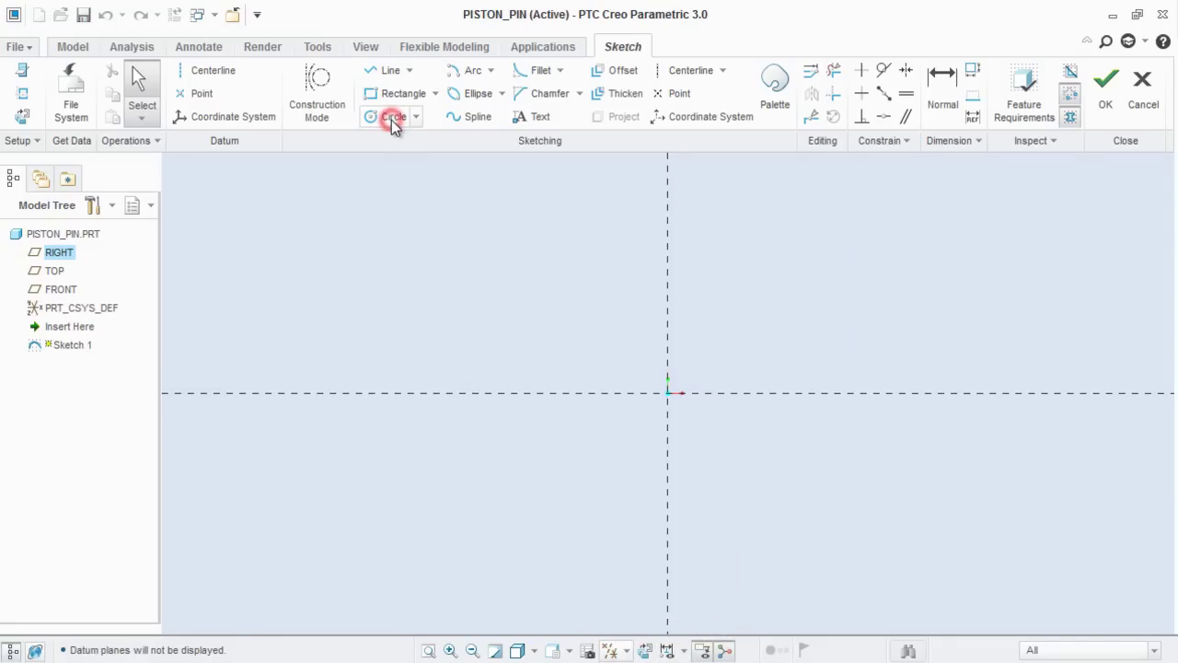
click(391, 120)
click(671, 395)
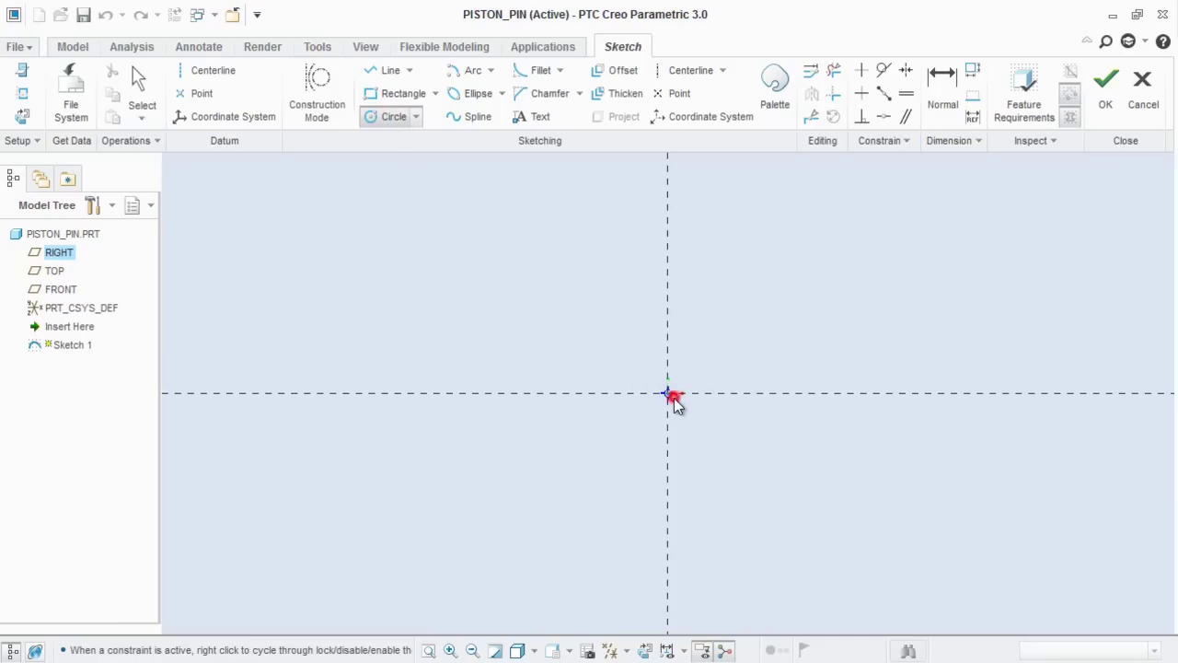
click(604, 335)
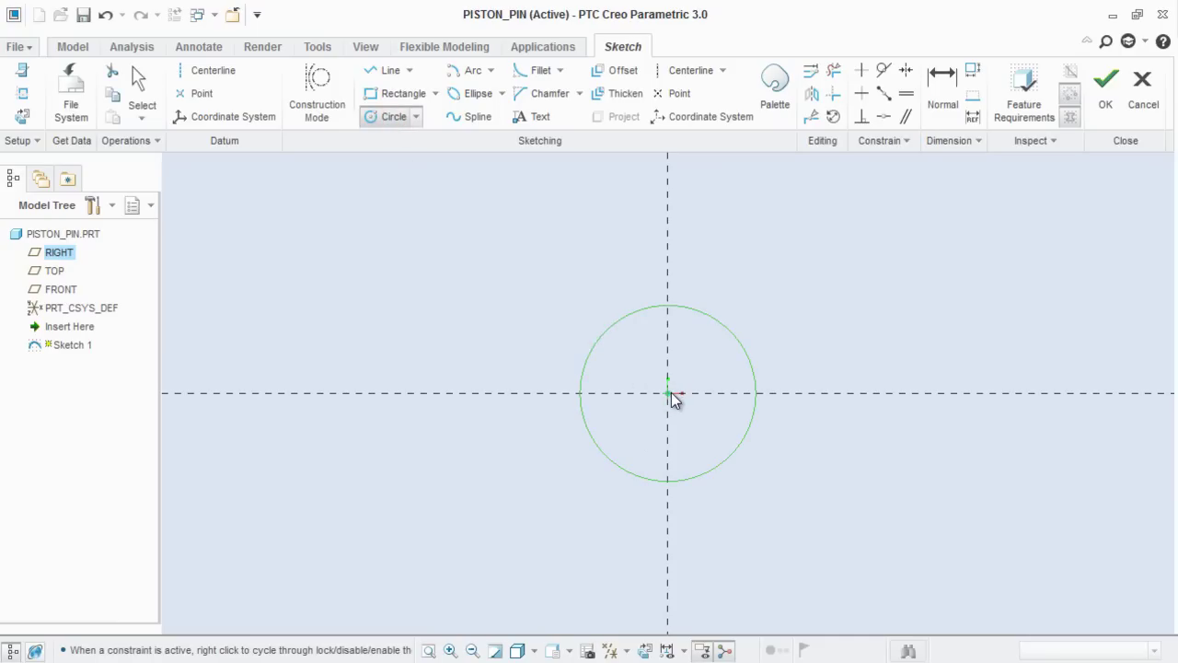
middle_click(641, 408)
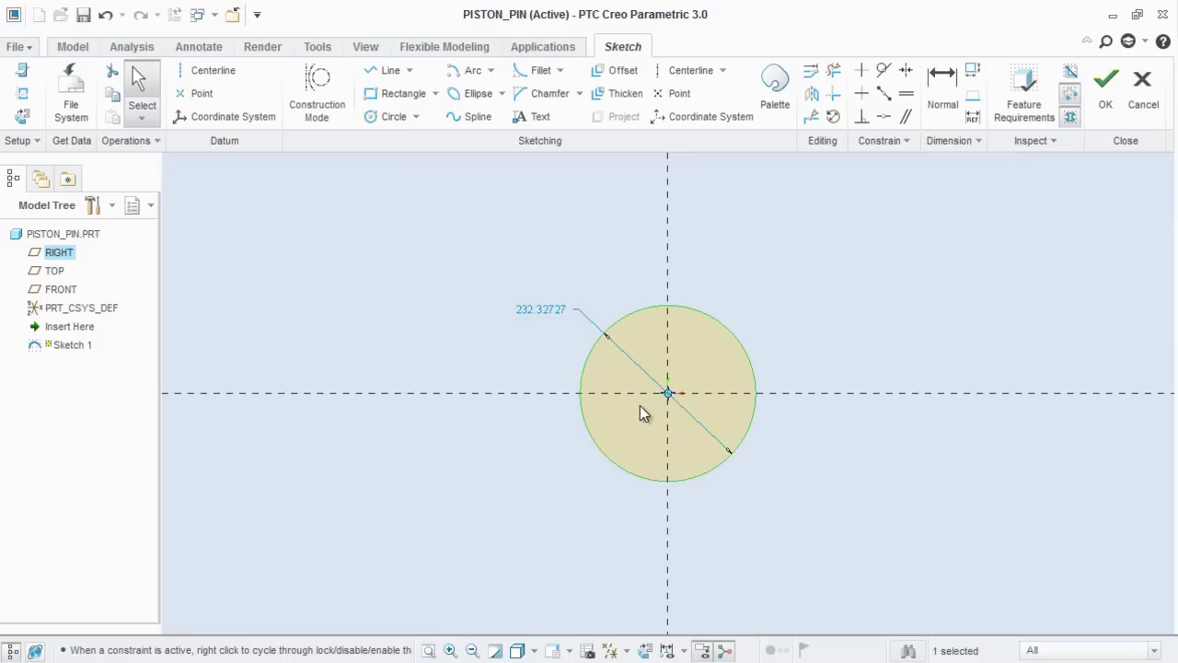
double_click(552, 312)
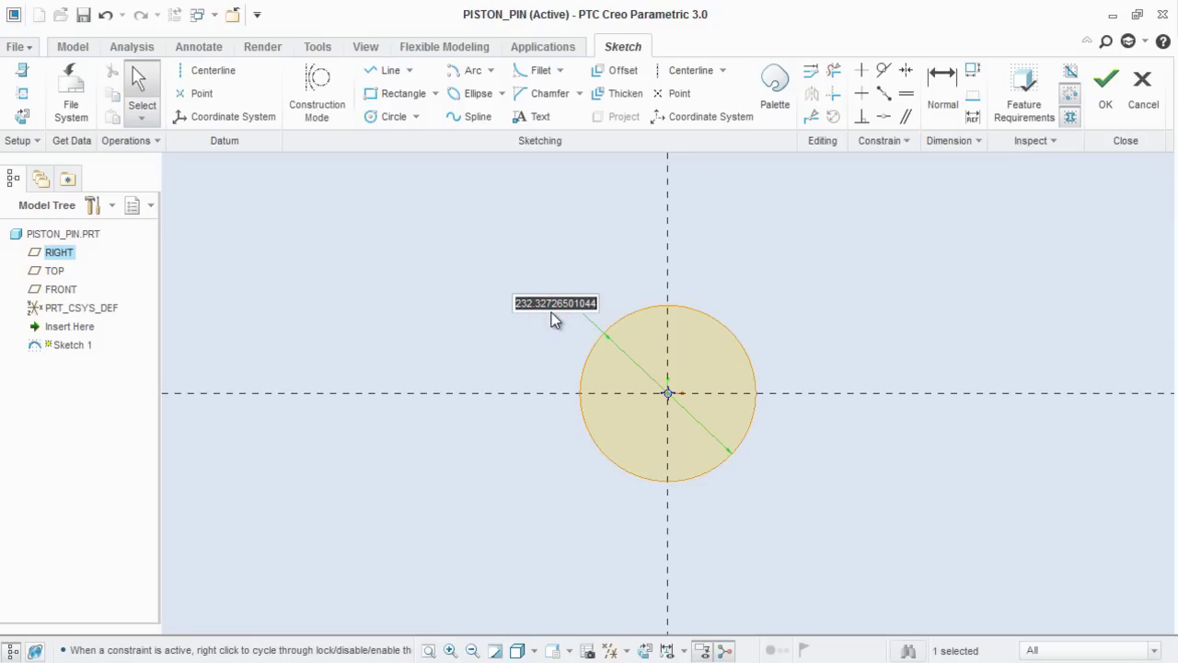
text(12.7)
key(Return)
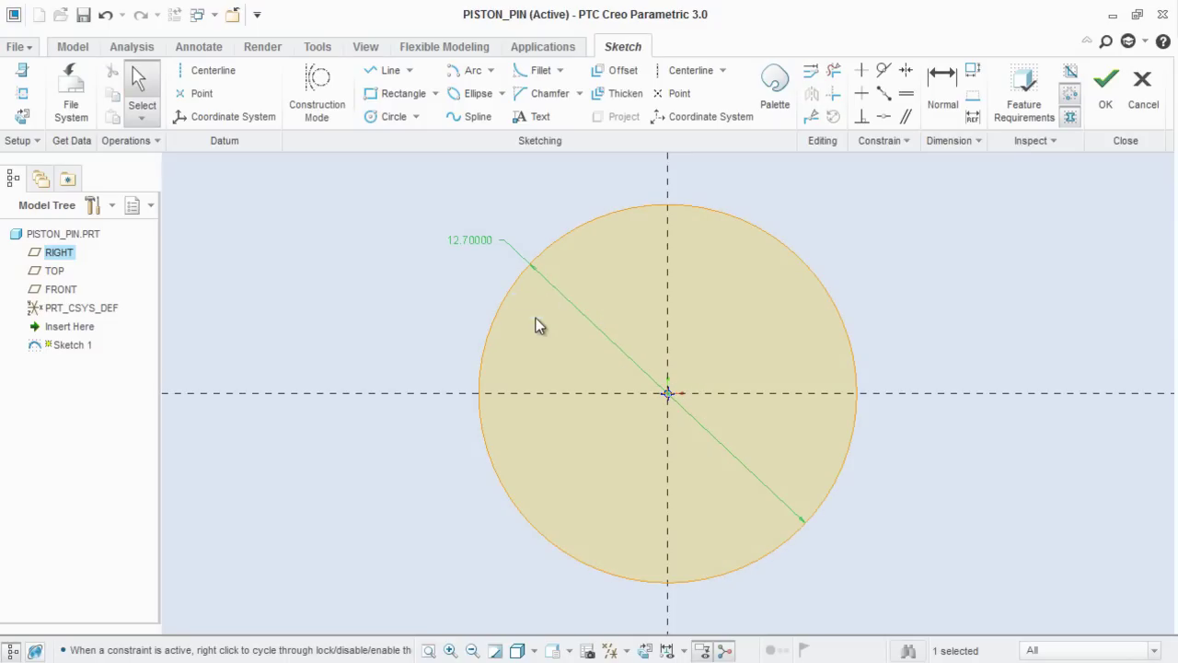
Sketch a concentric outer circle with a 25.4 mm diameter and move its dimension outside the circle, clear of the inner one.
click(394, 117)
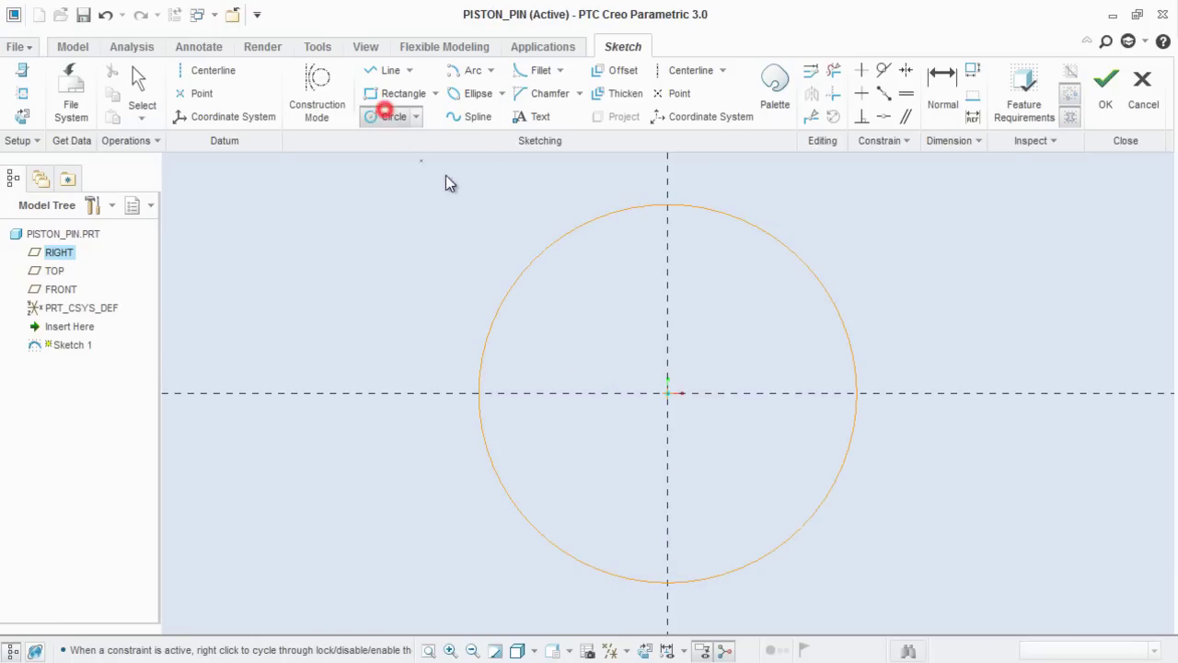
click(668, 398)
click(443, 341)
middle_click(356, 287)
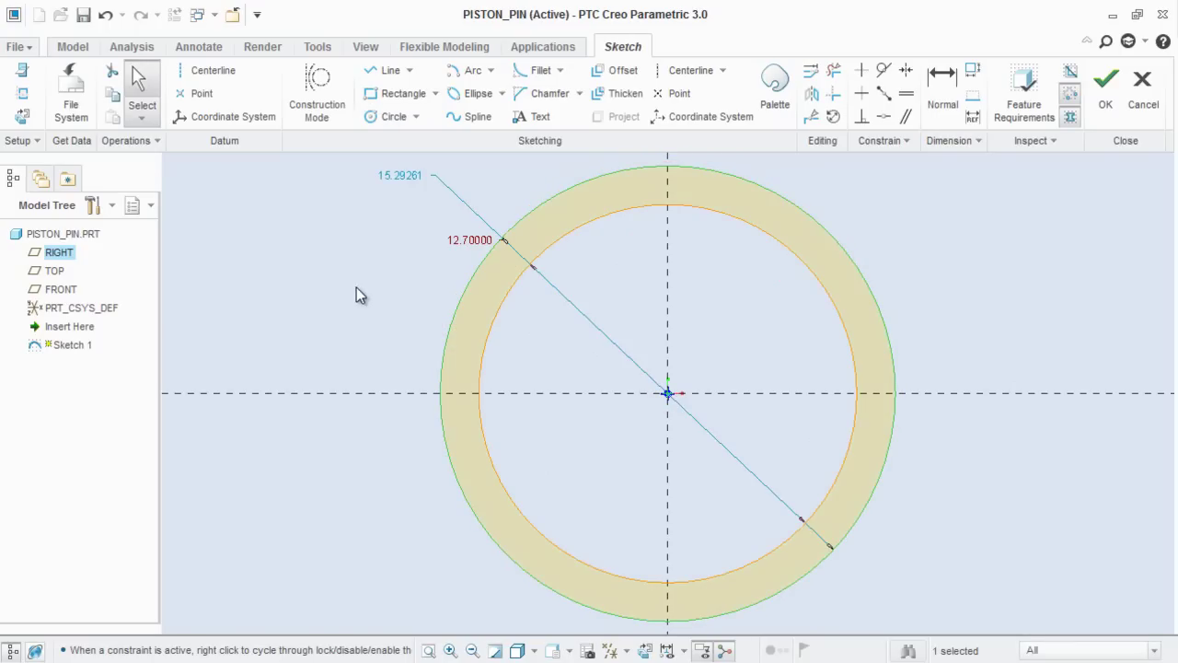
double_click(410, 176)
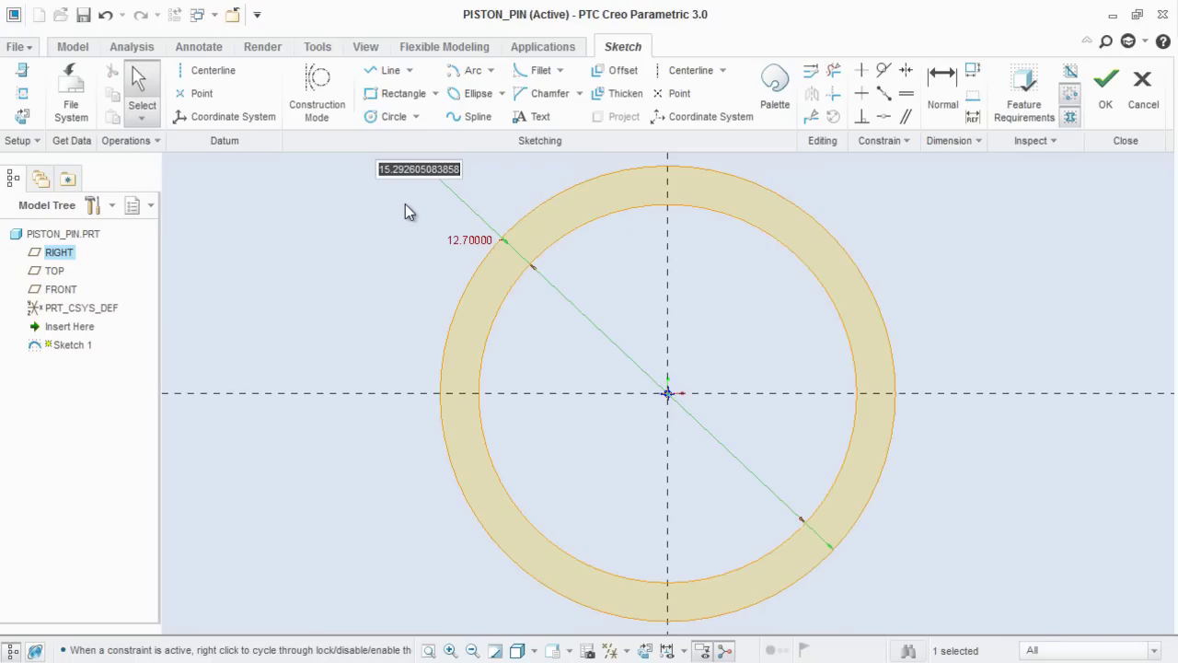
text(25.4)
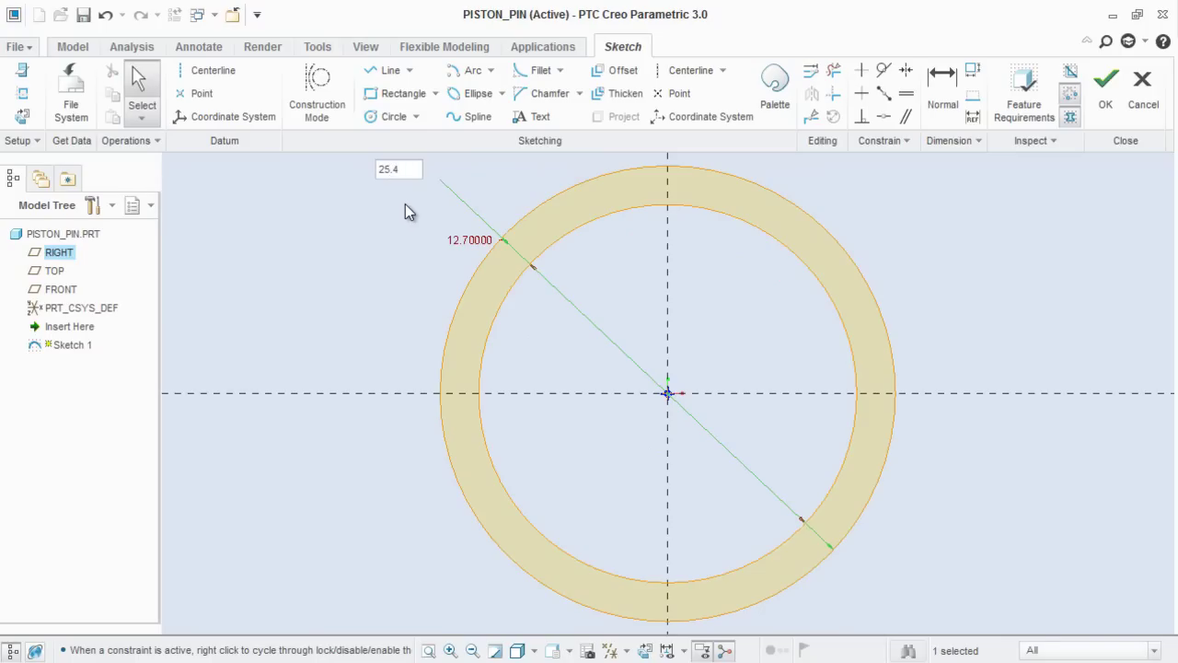
key(Return)
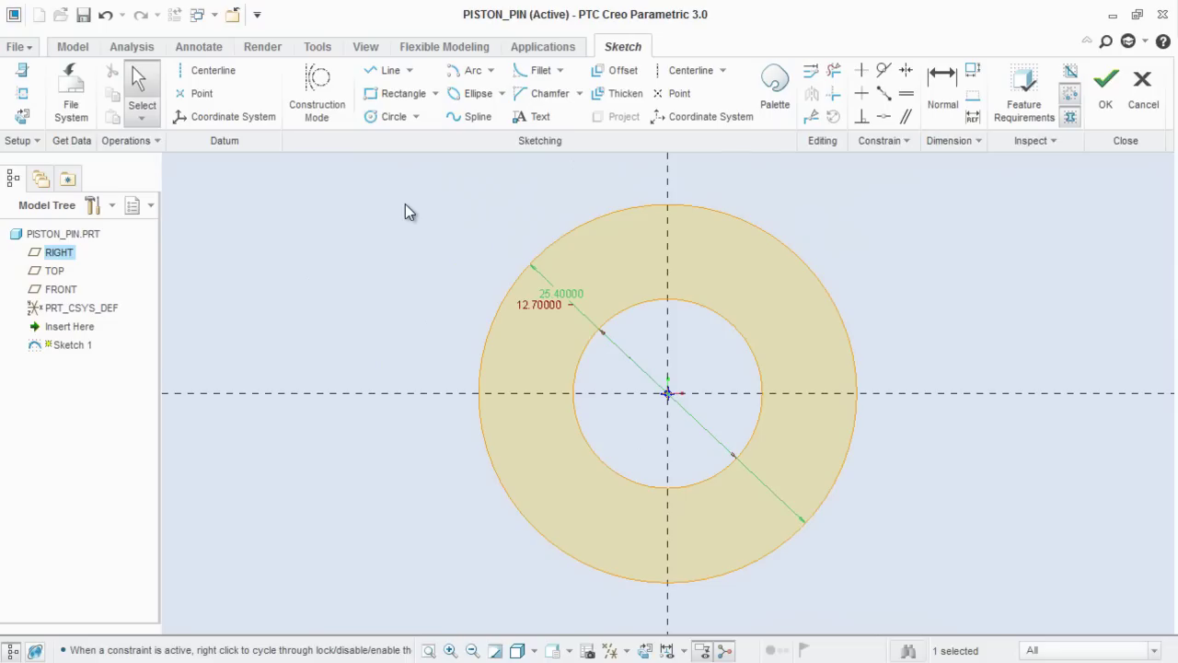
drag(568, 292, 823, 584)
click(940, 268)
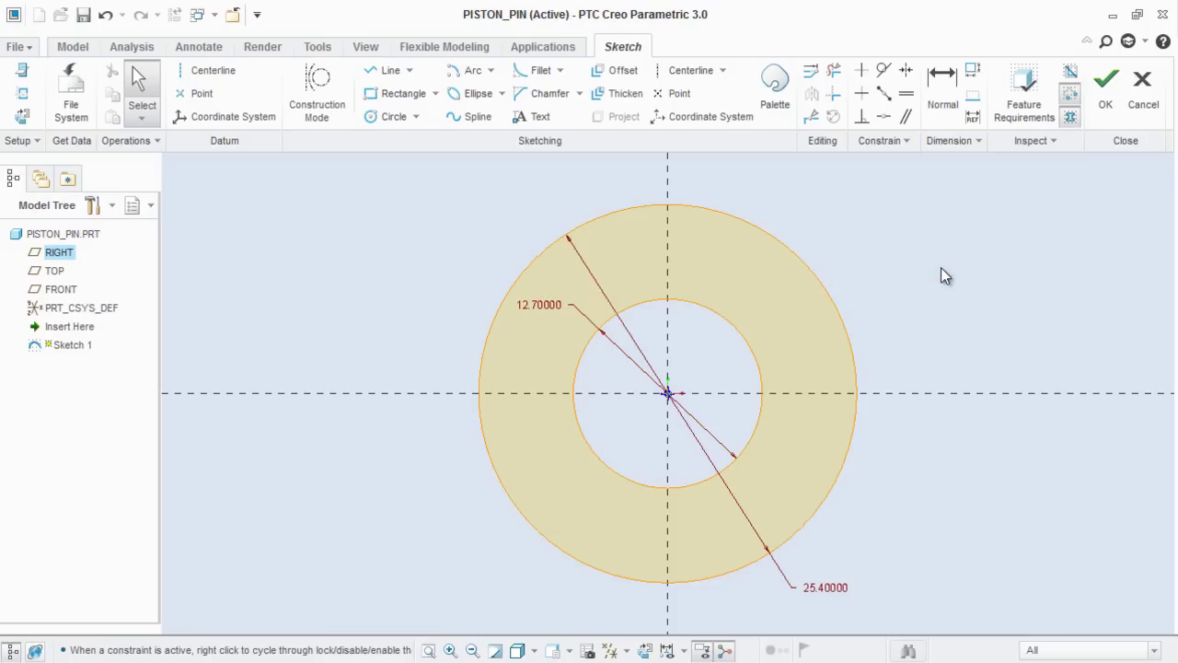
Finish the ring sketch and apply the gold-coloured appearance from My Appearances to the whole Piston_Pin part.
click(1092, 82)
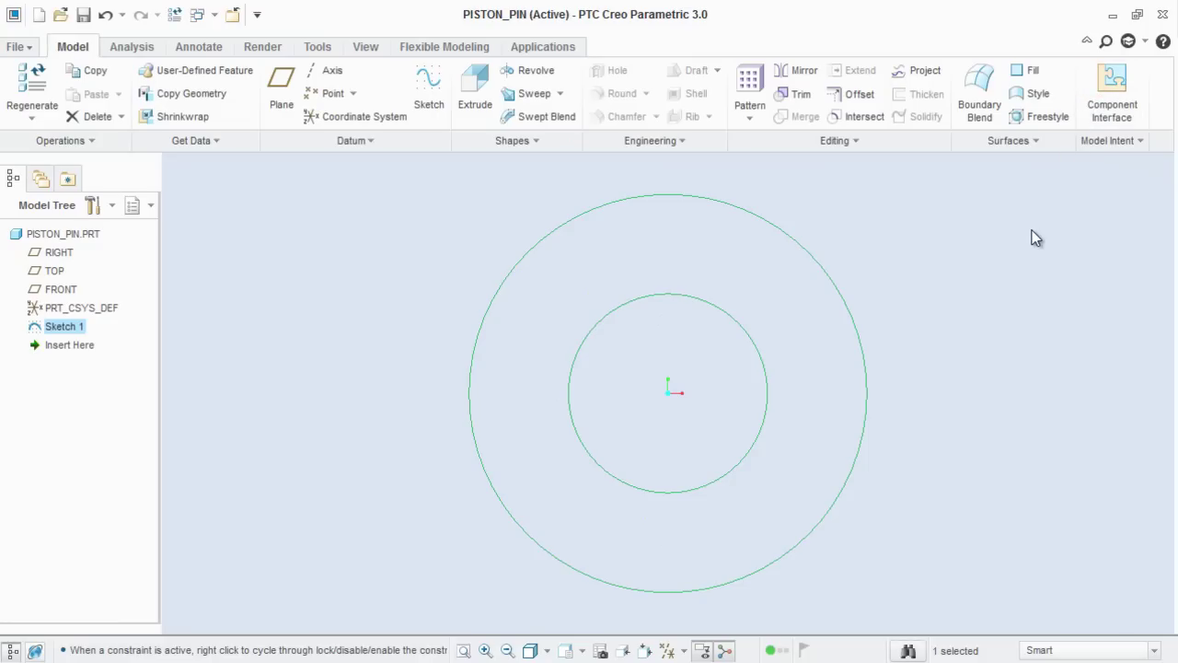
key(ctrl+d)
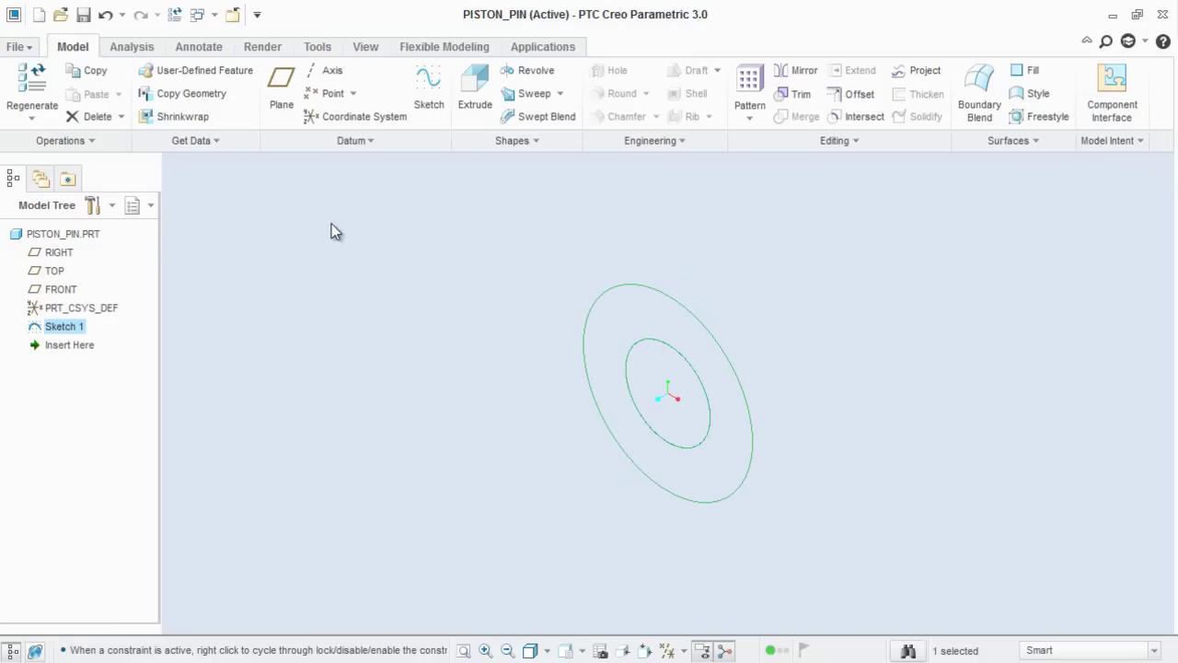
click(64, 234)
click(368, 46)
click(498, 119)
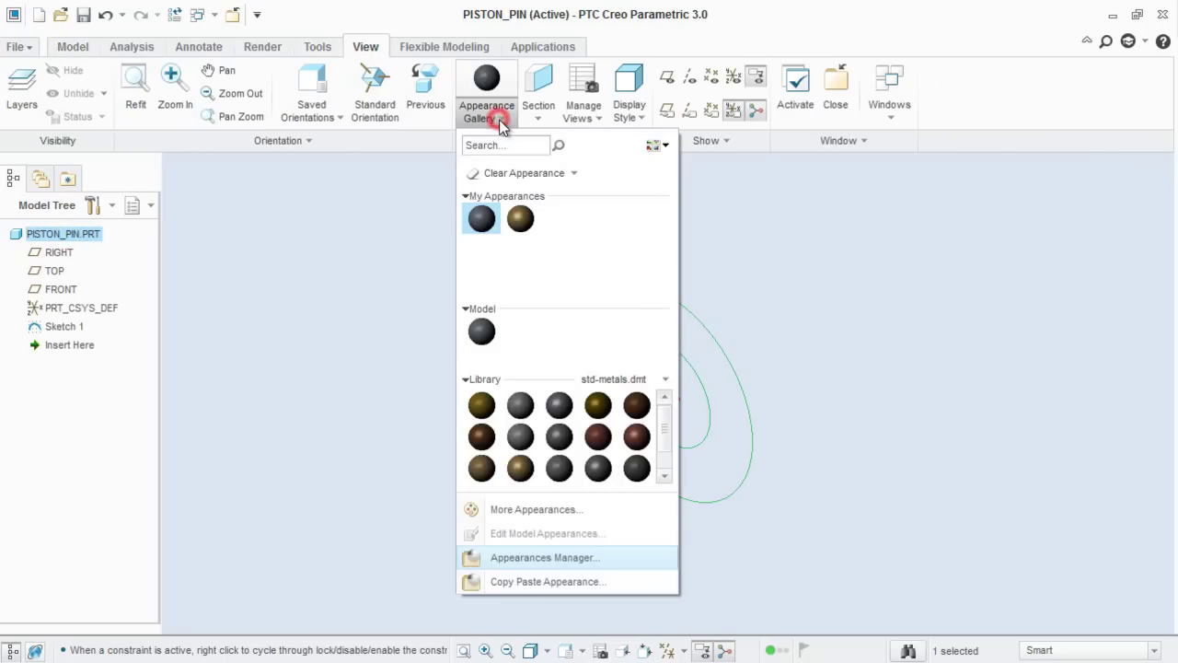
click(520, 218)
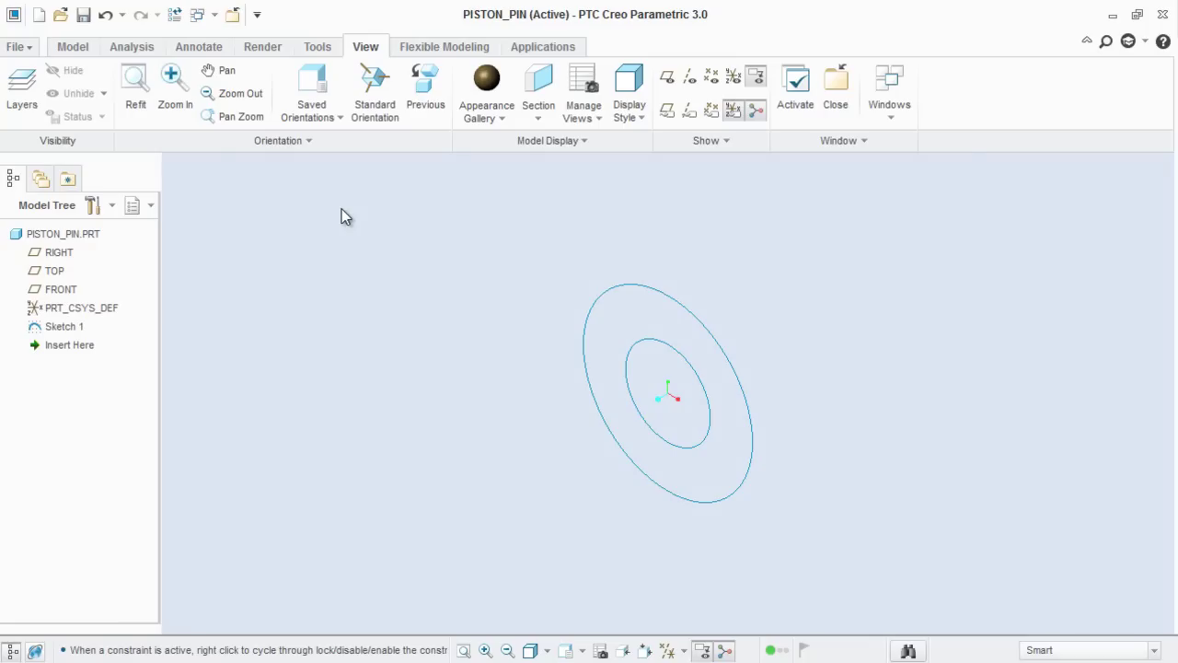
Extrude the ring sketch symmetrically about its sketch plane to a total depth of 69.85 mm.
click(80, 46)
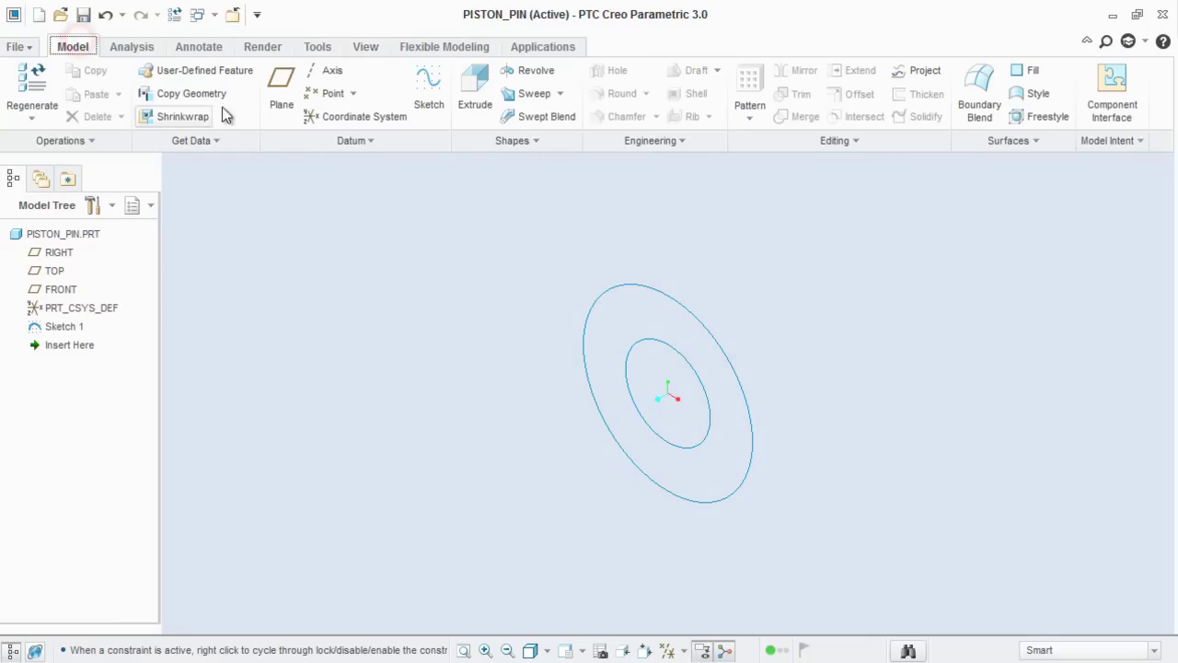
click(477, 96)
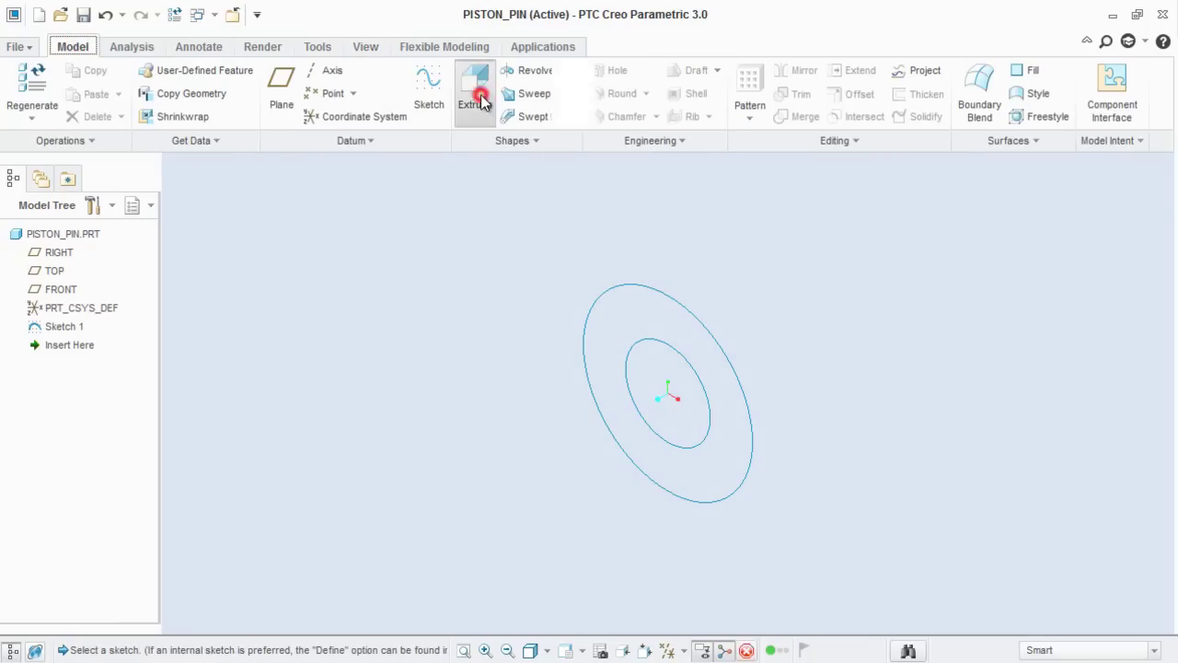
click(622, 286)
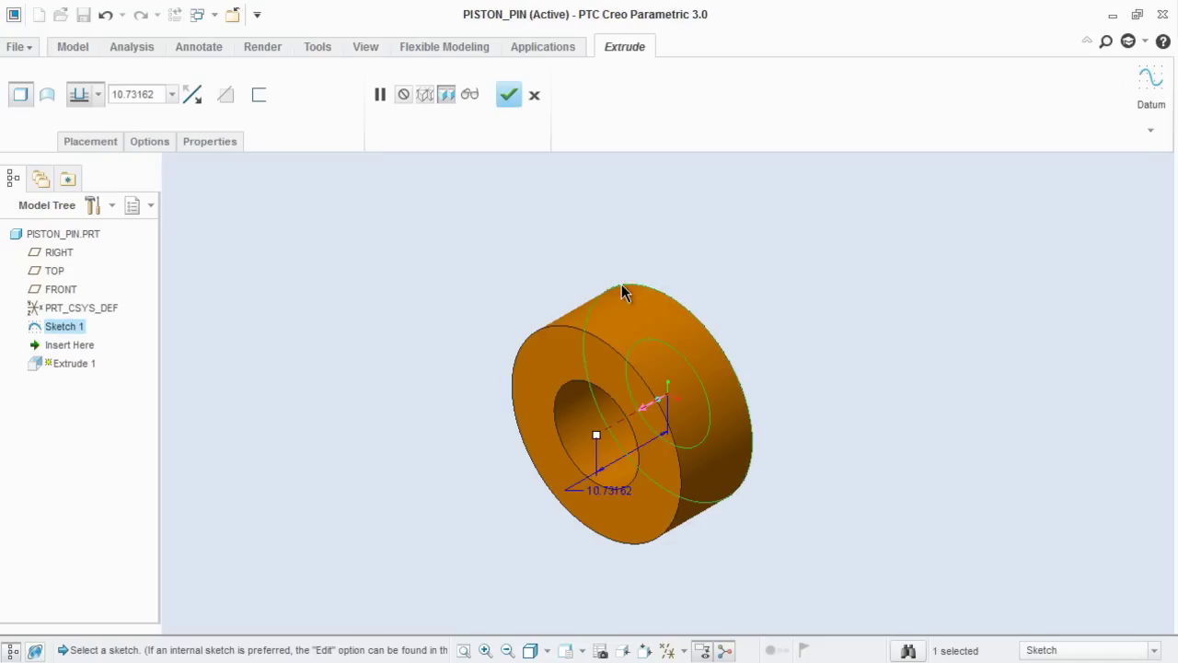
click(98, 94)
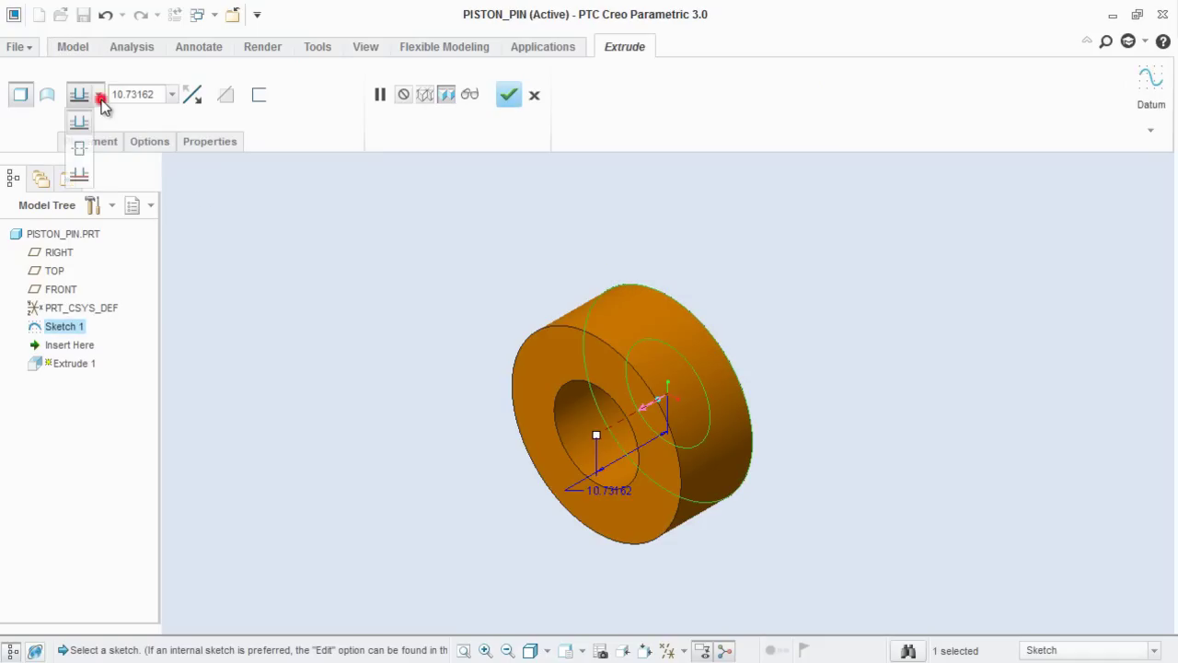
click(86, 140)
click(131, 96)
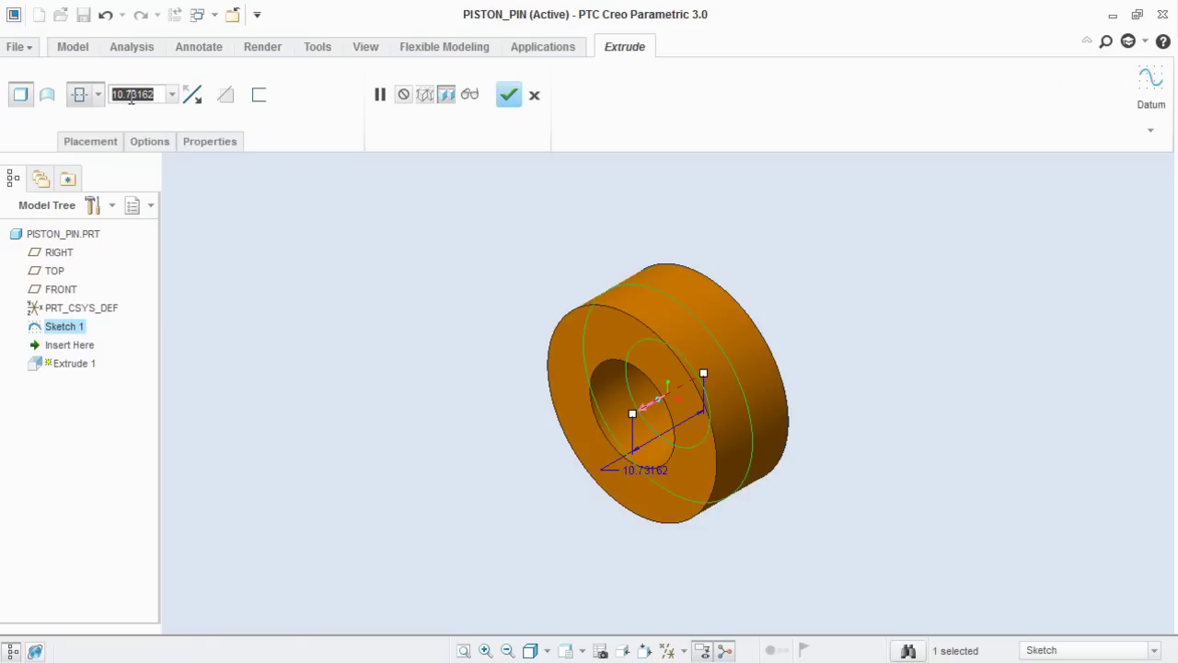
text(69.85)
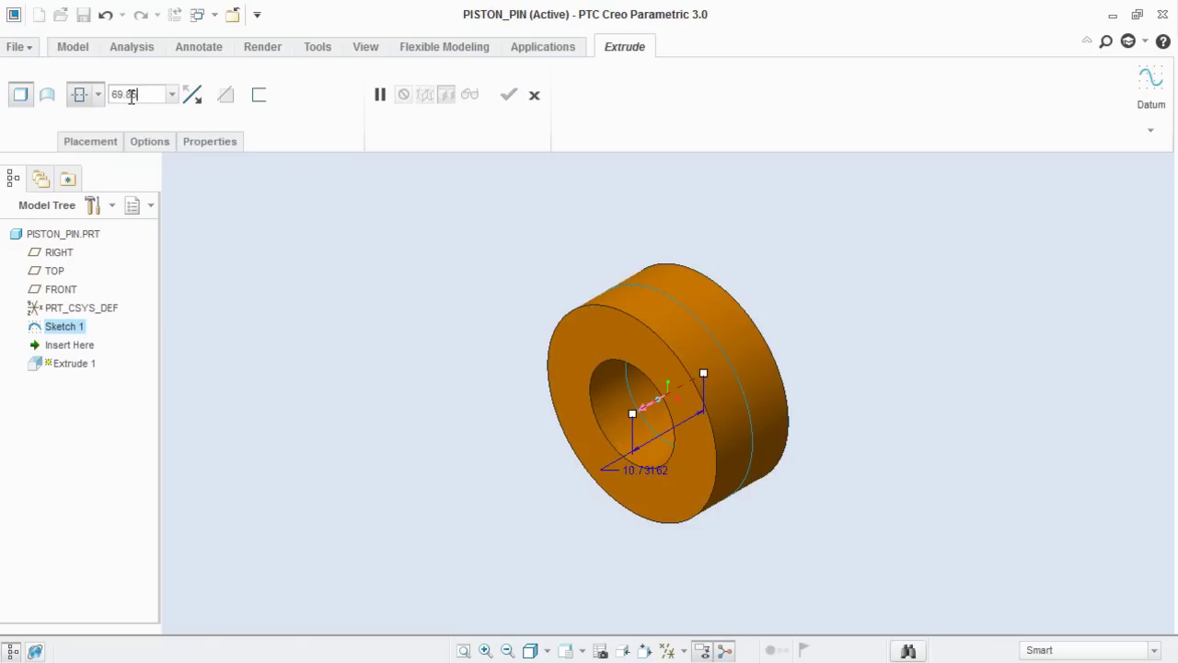
key(Return)
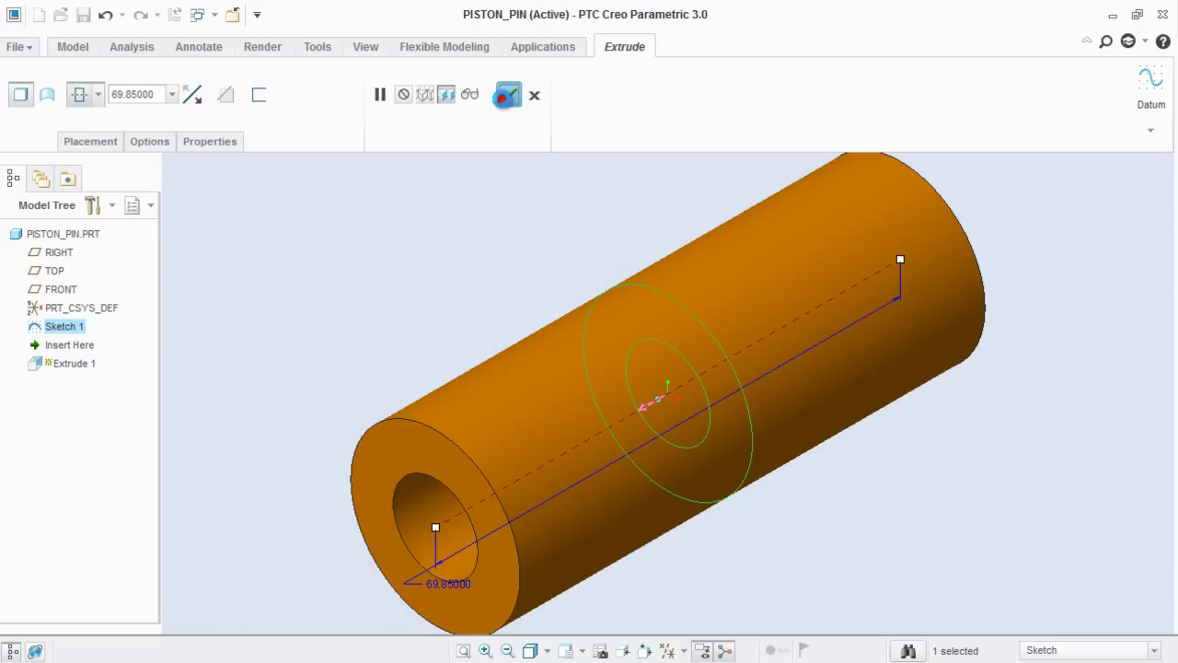
click(508, 96)
click(355, 297)
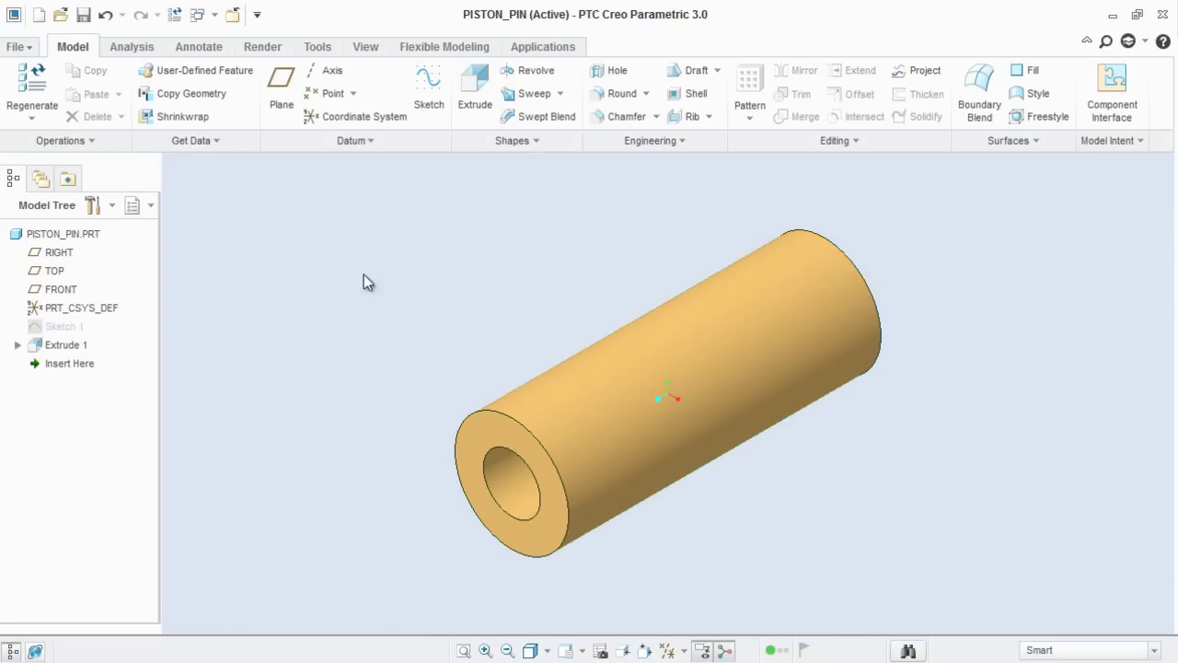
Chamfer the outer circular edges at both ends of the pin using Angle x D, with 45° and a distance of 2.5 mm.
click(621, 117)
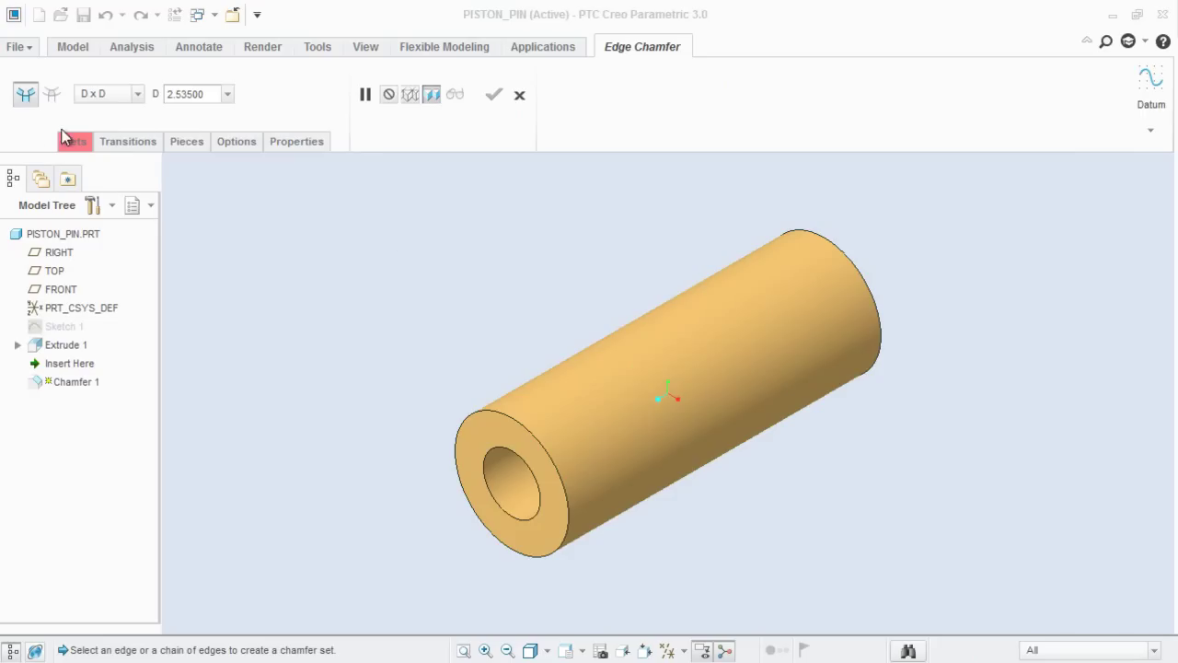
click(135, 94)
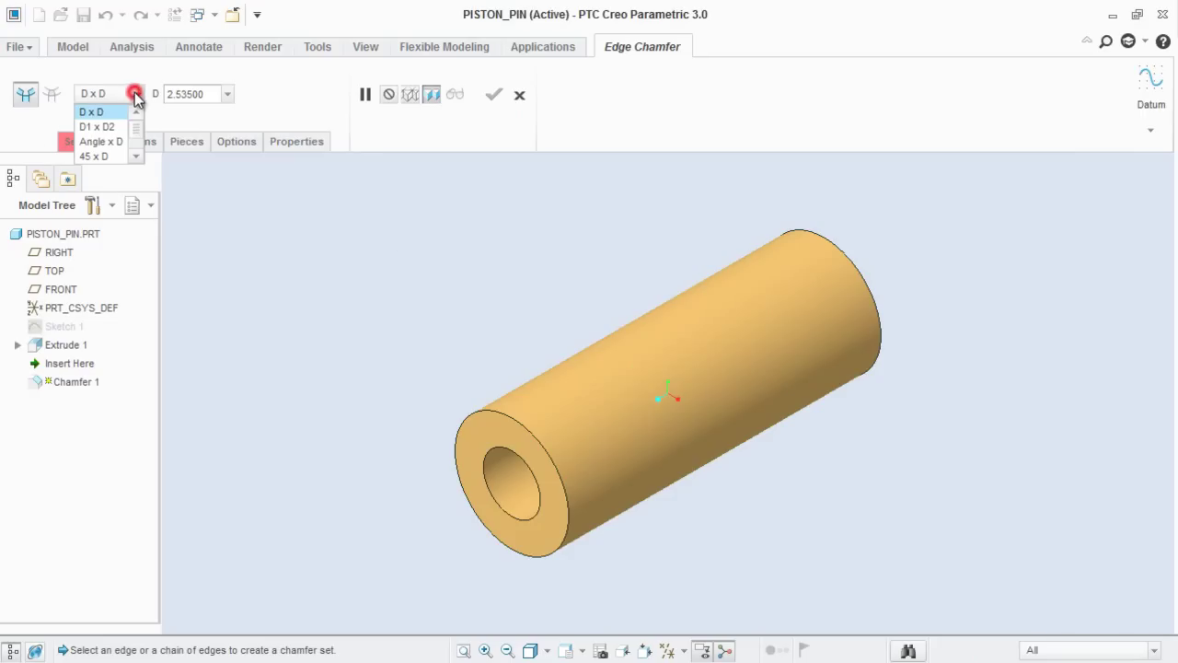
click(120, 144)
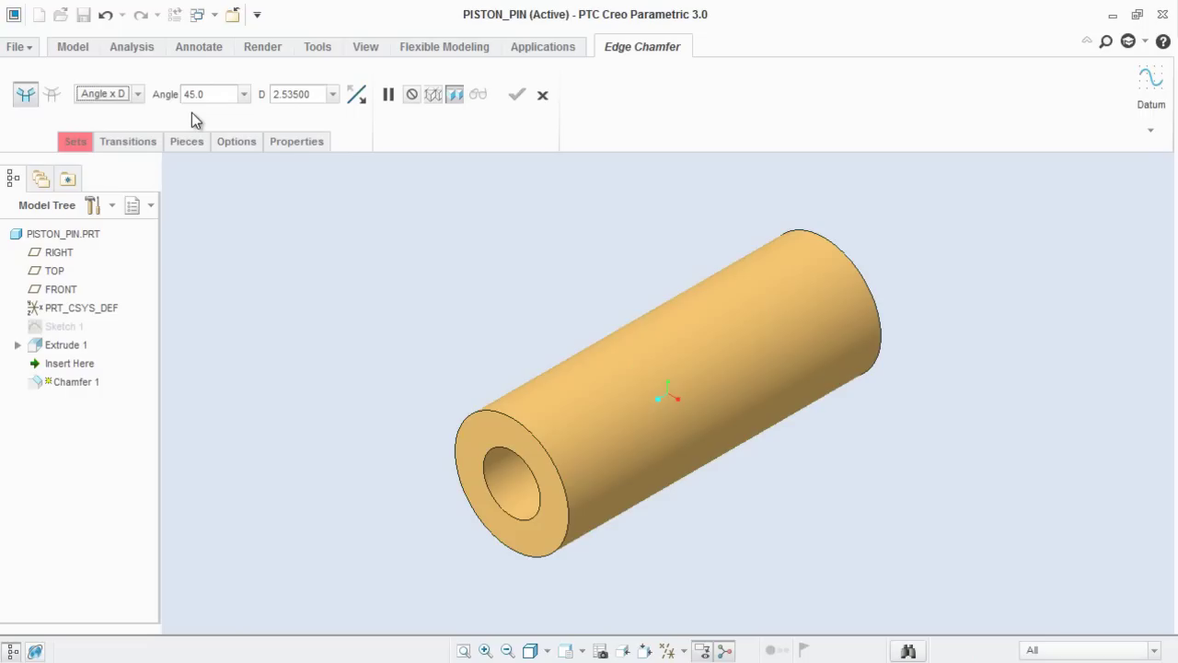
double_click(306, 96)
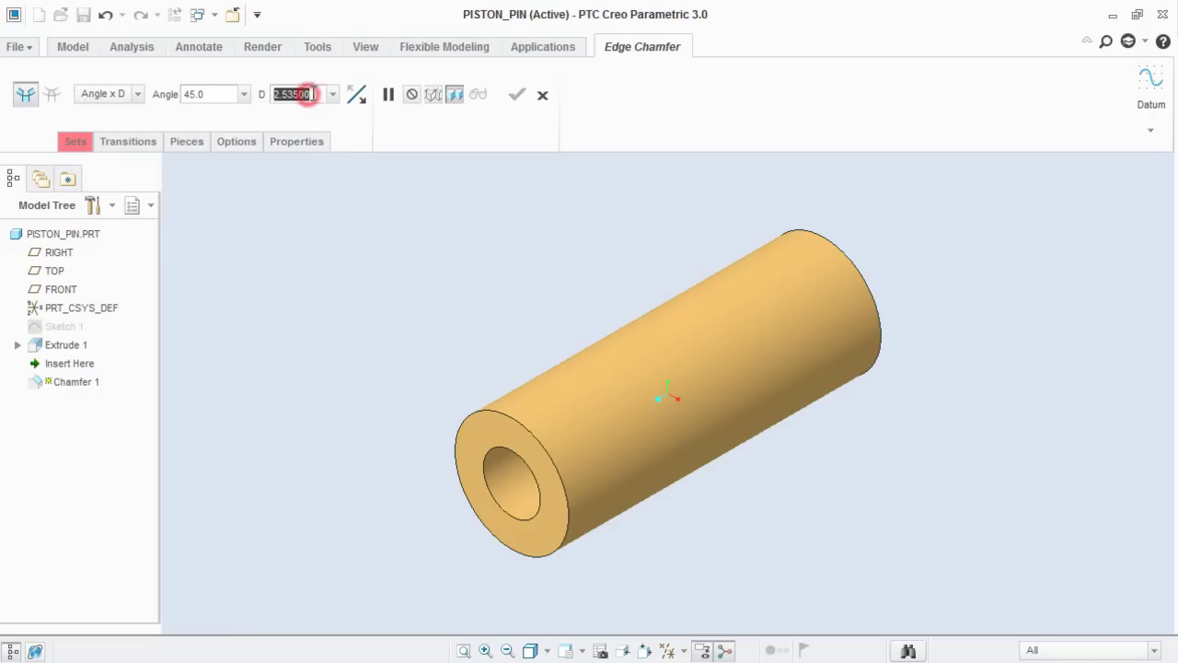
text(2)
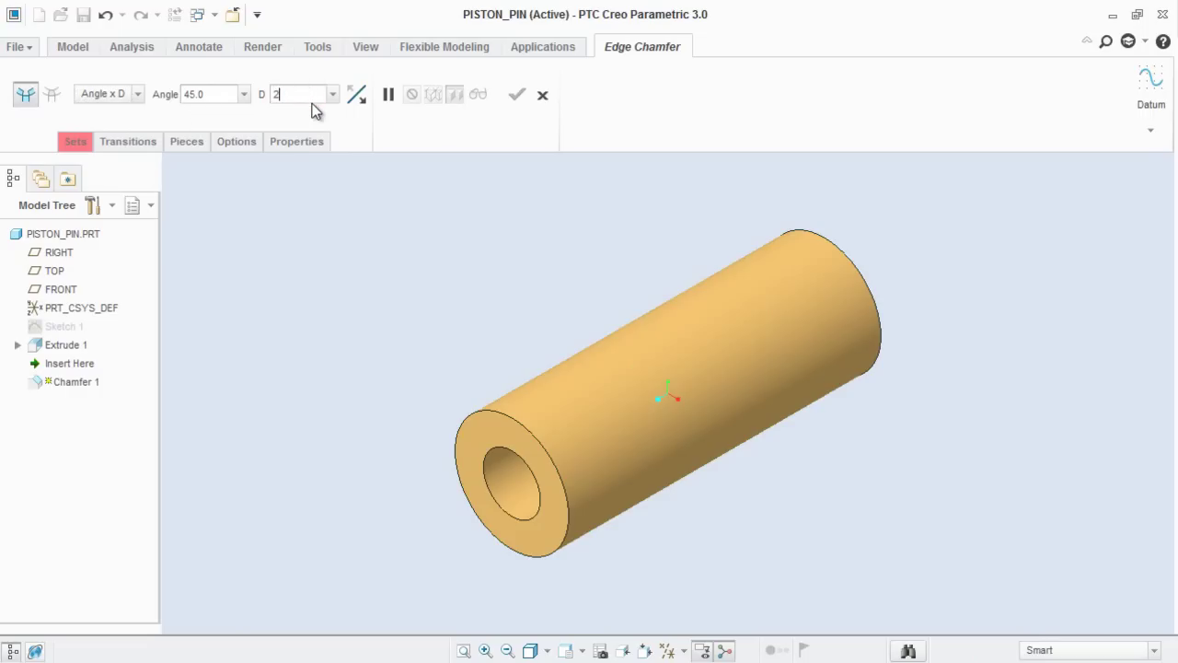
text(.5)
key(Return)
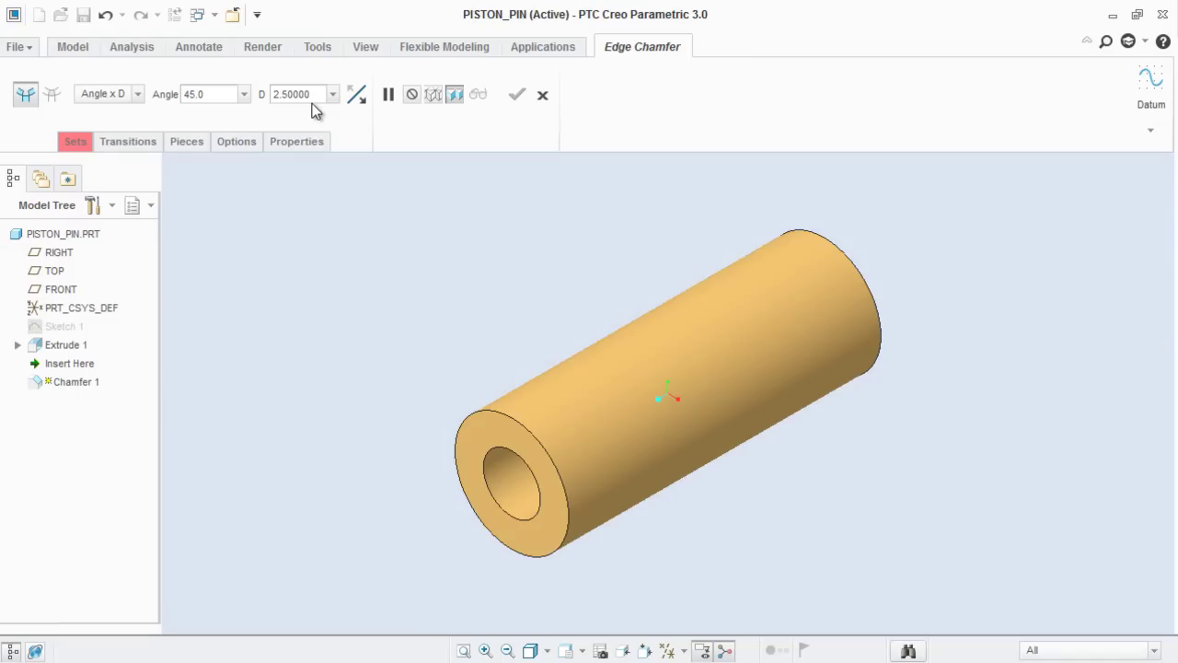
click(76, 141)
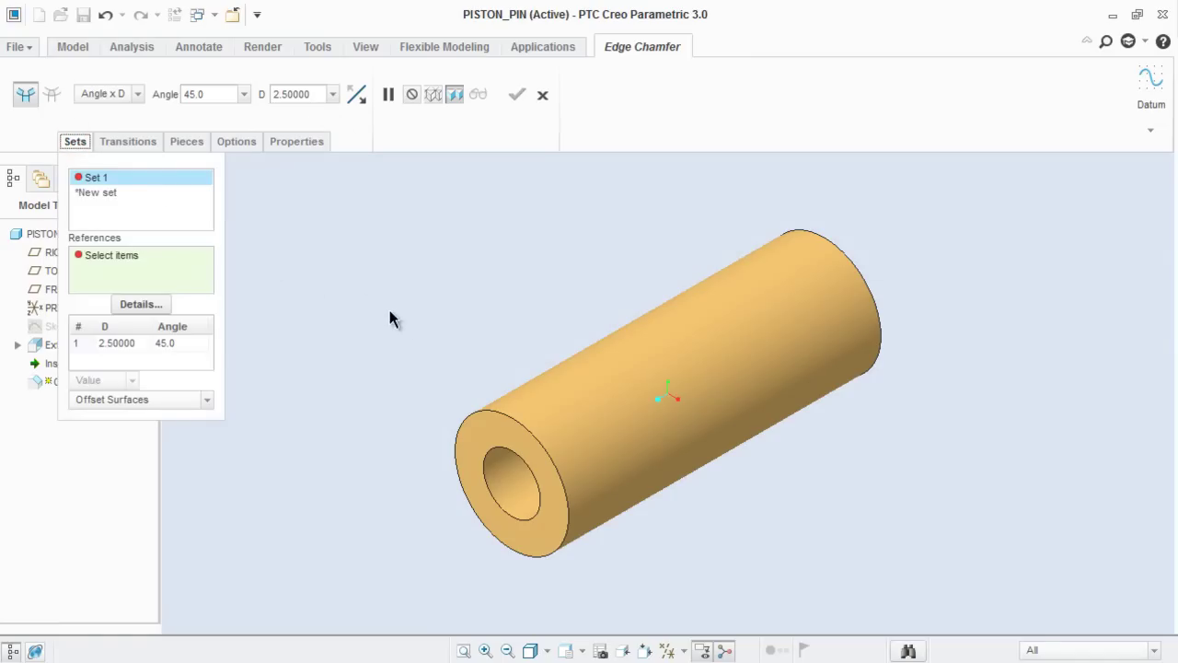
click(478, 415)
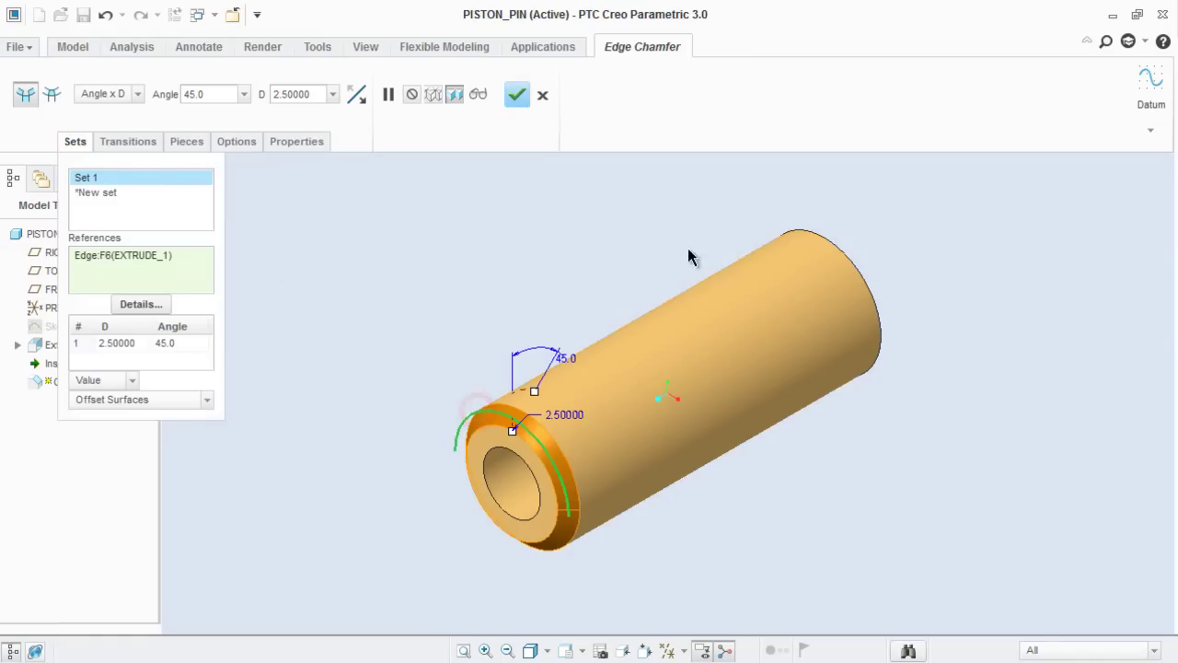
click(822, 243)
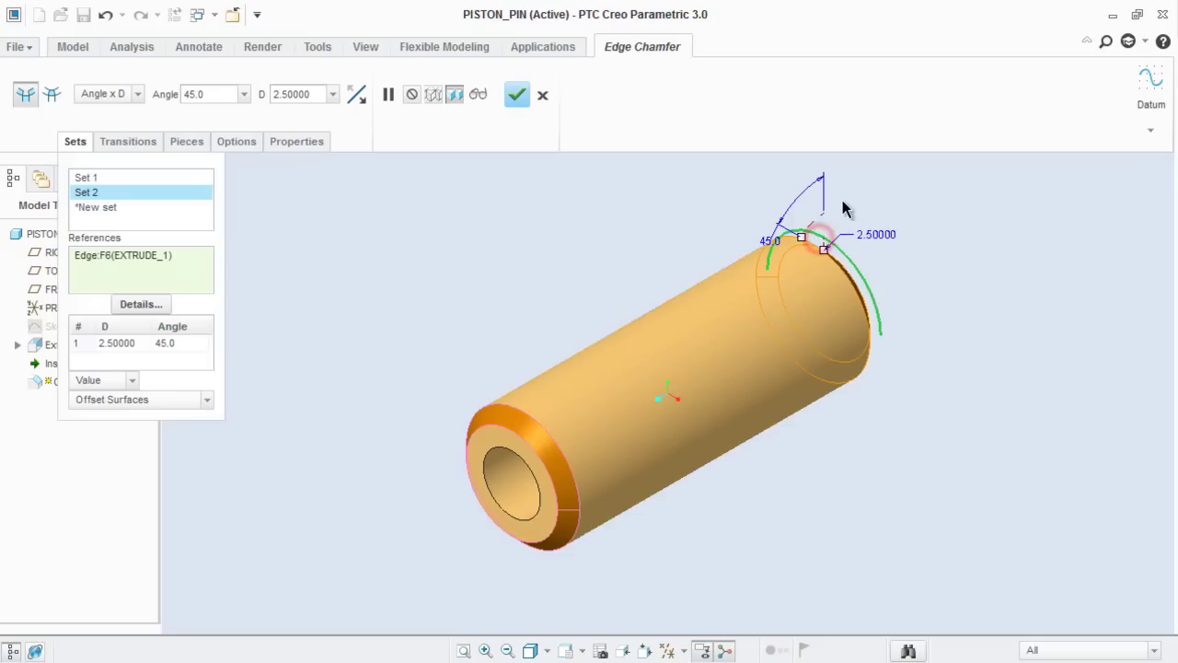
click(521, 105)
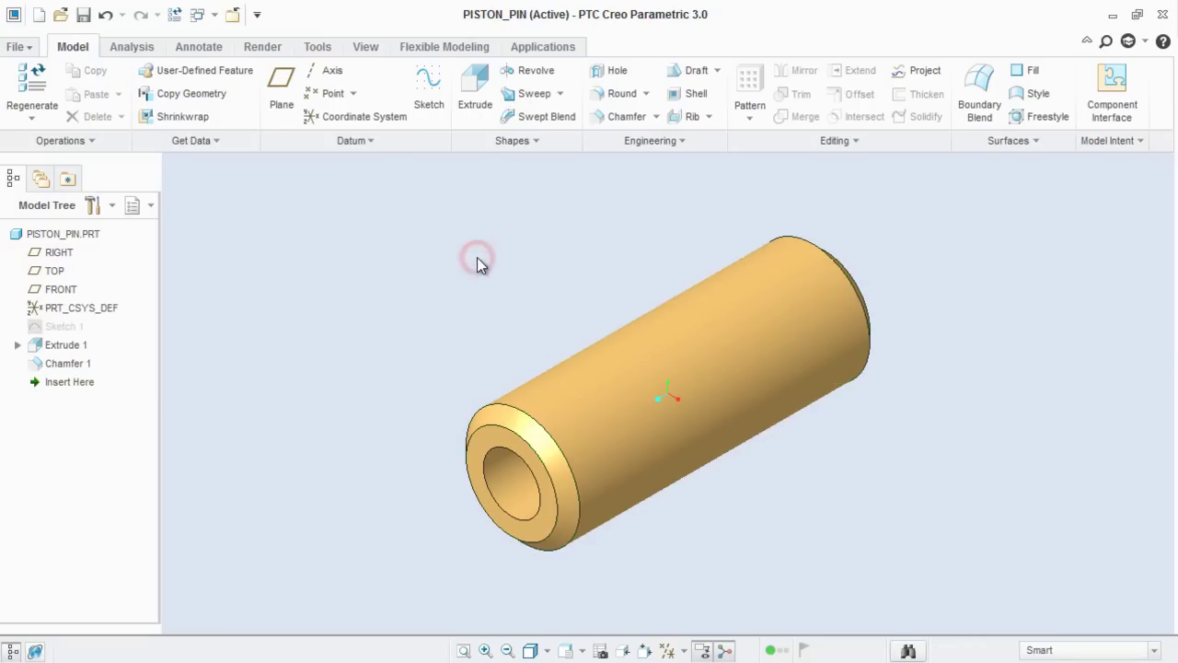
Save the pin part in the Piston Assembly folder, delete its old versions and close it.
click(83, 15)
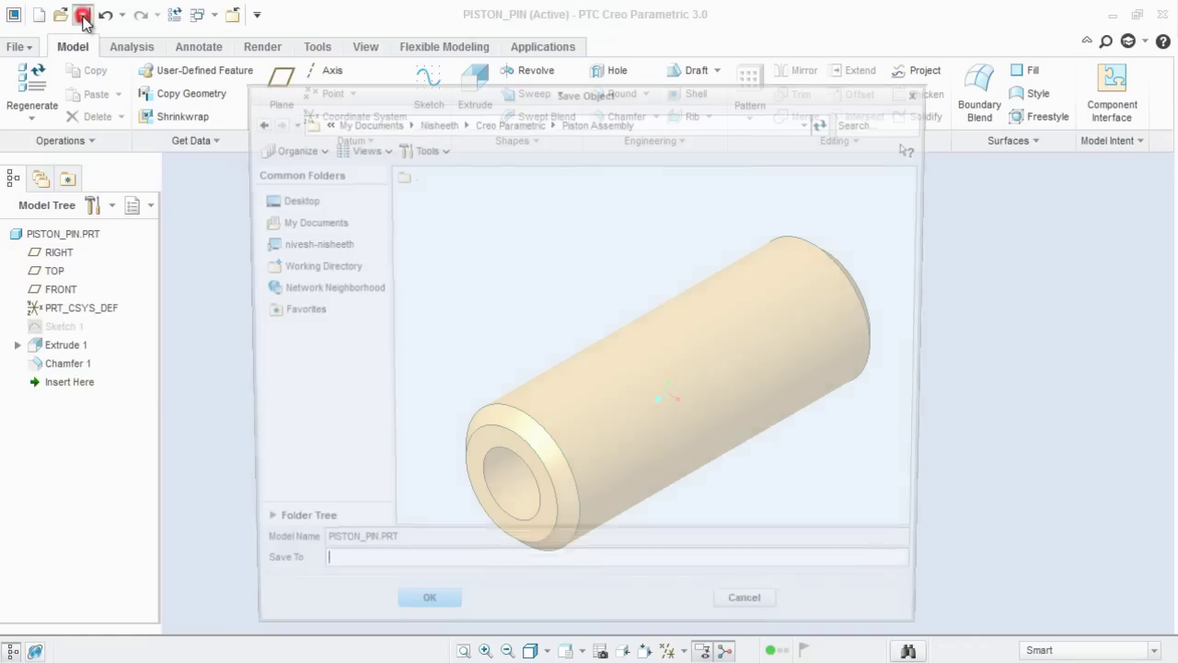
click(444, 617)
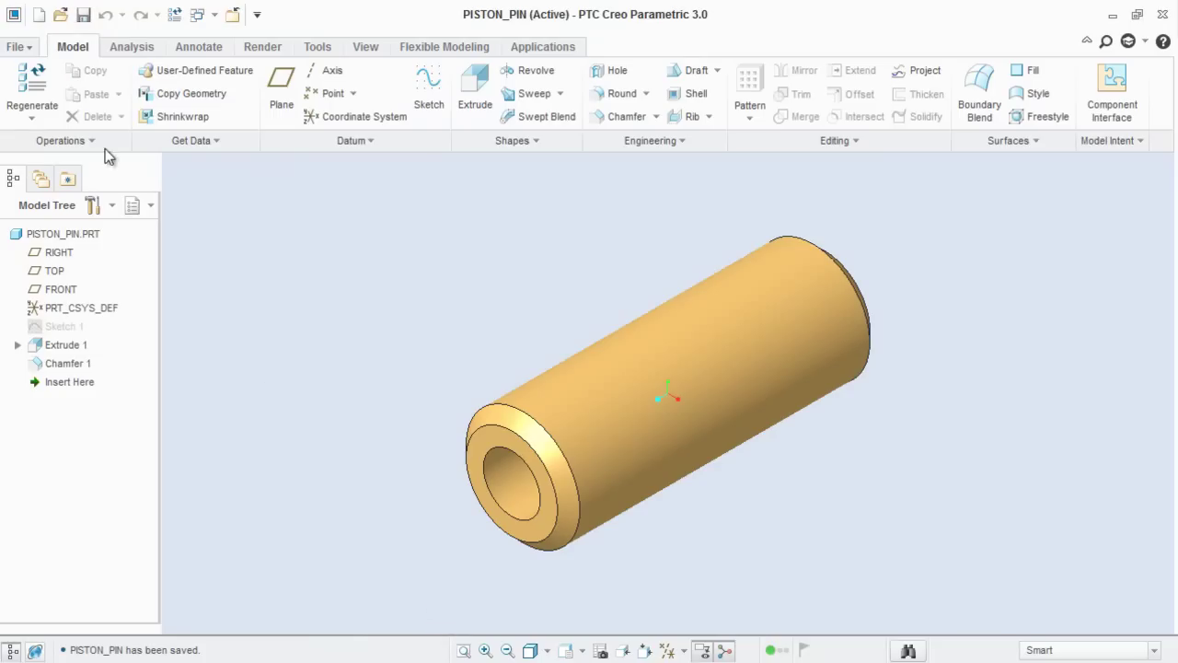
click(19, 46)
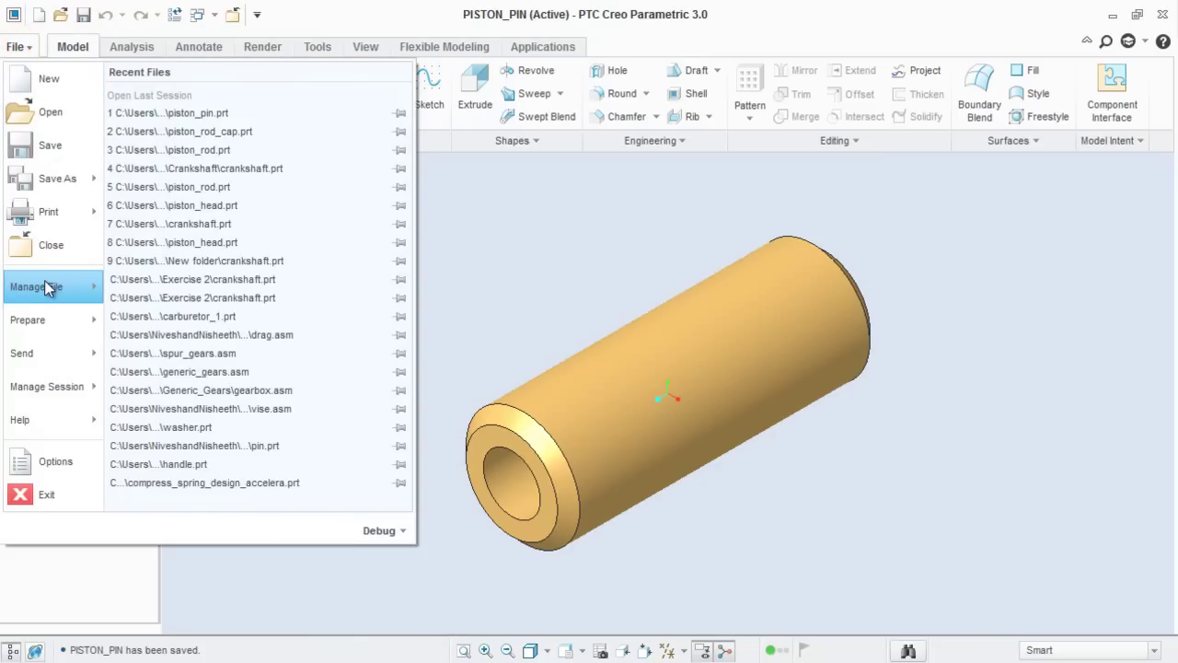
mouse_move(47, 281)
click(181, 163)
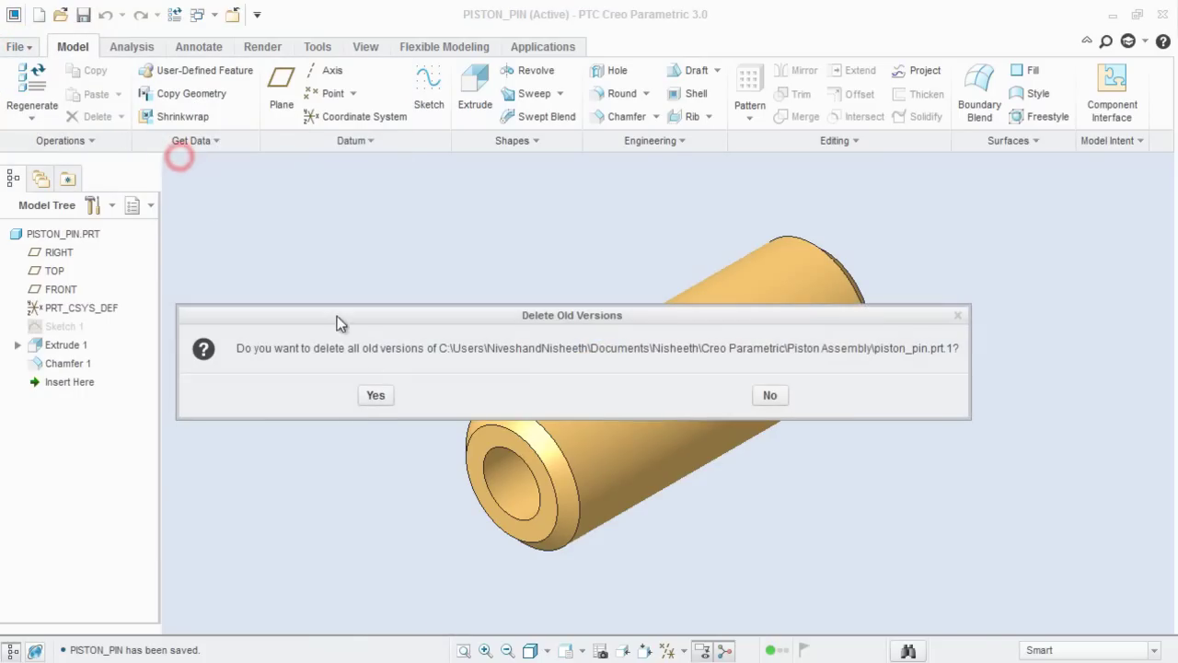
click(368, 396)
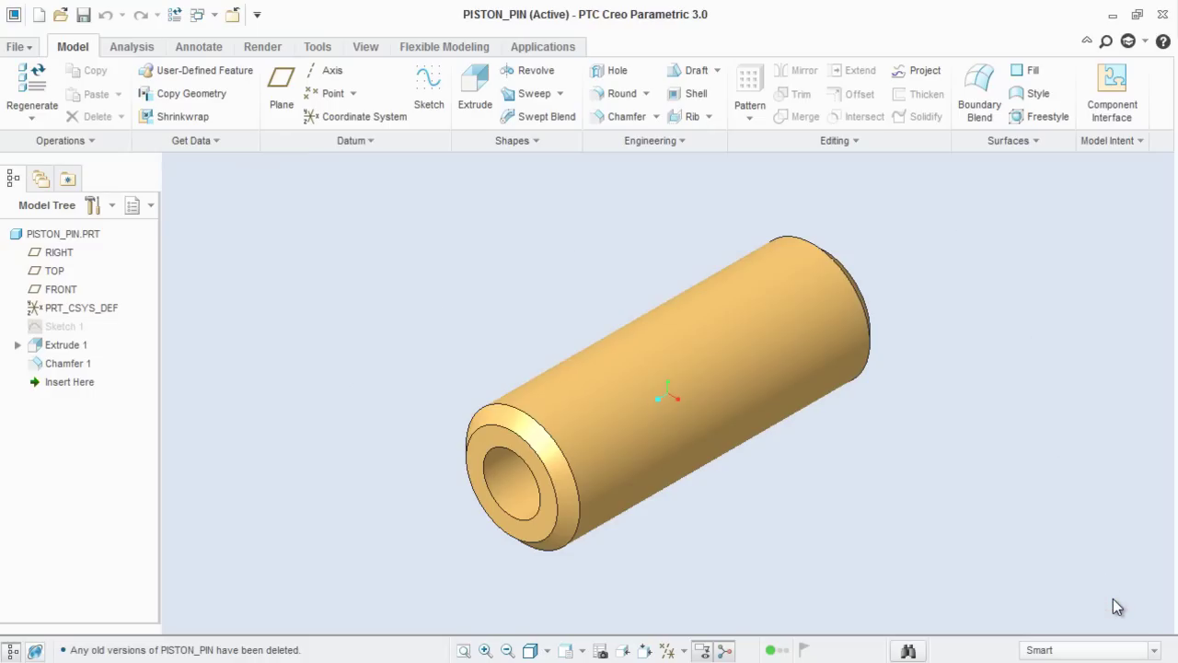
click(231, 14)
Start a new Design assembly named Piston with the default template turned off, and browse the available assembly templates.
click(21, 84)
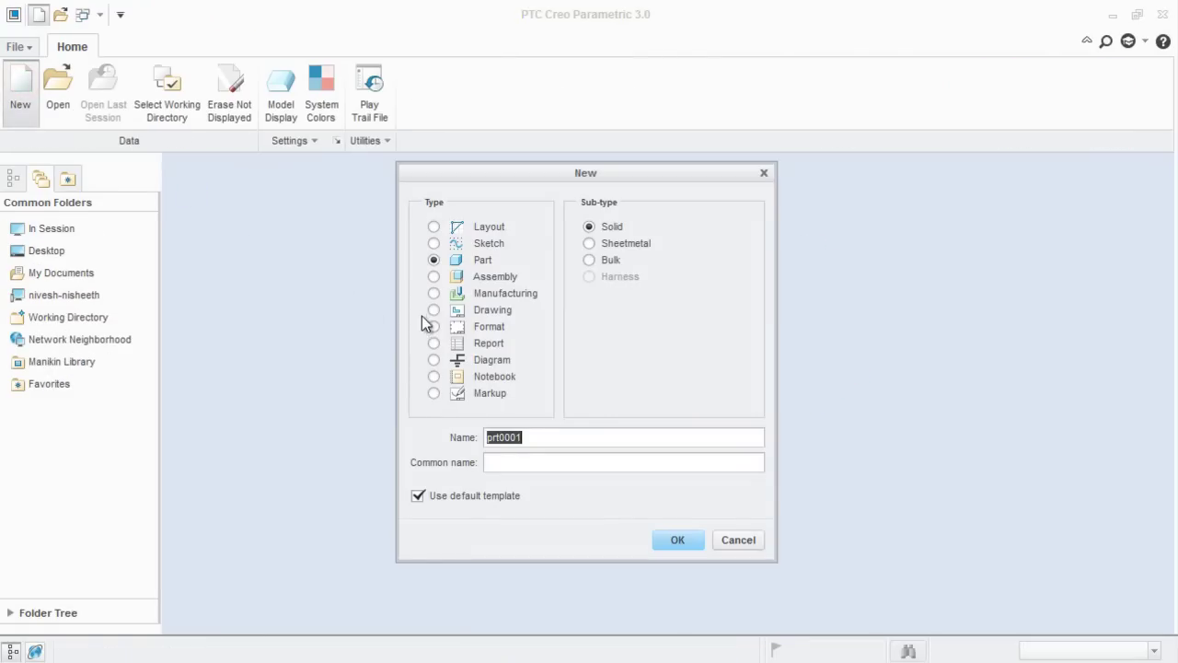
click(434, 276)
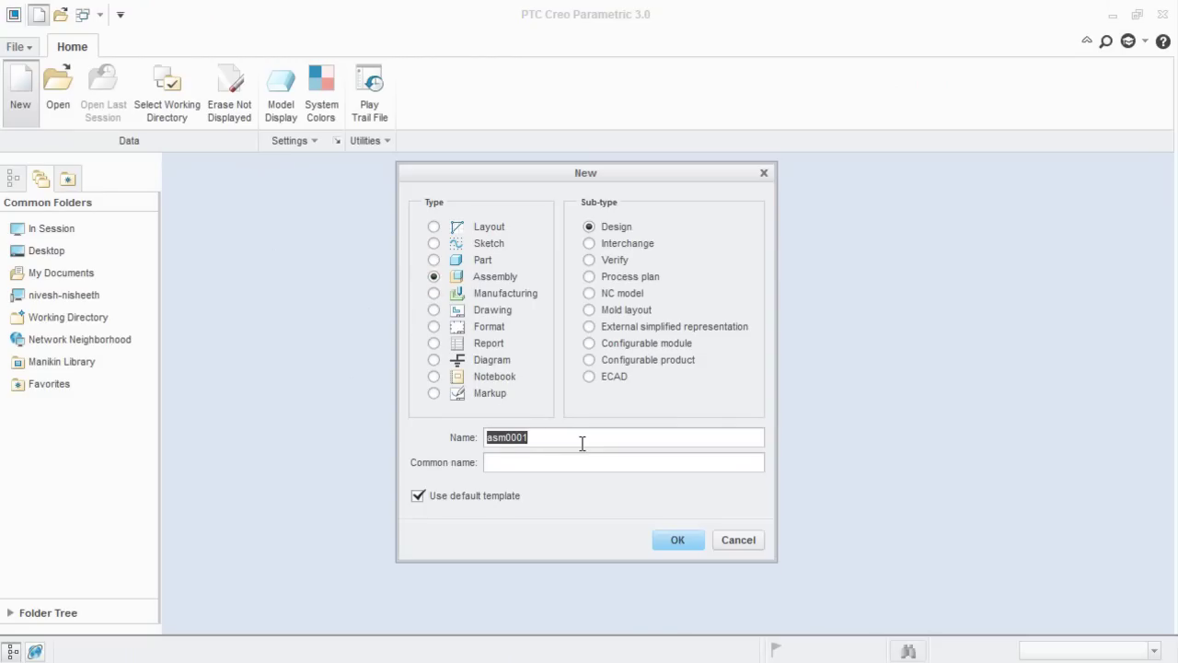
text(Piston)
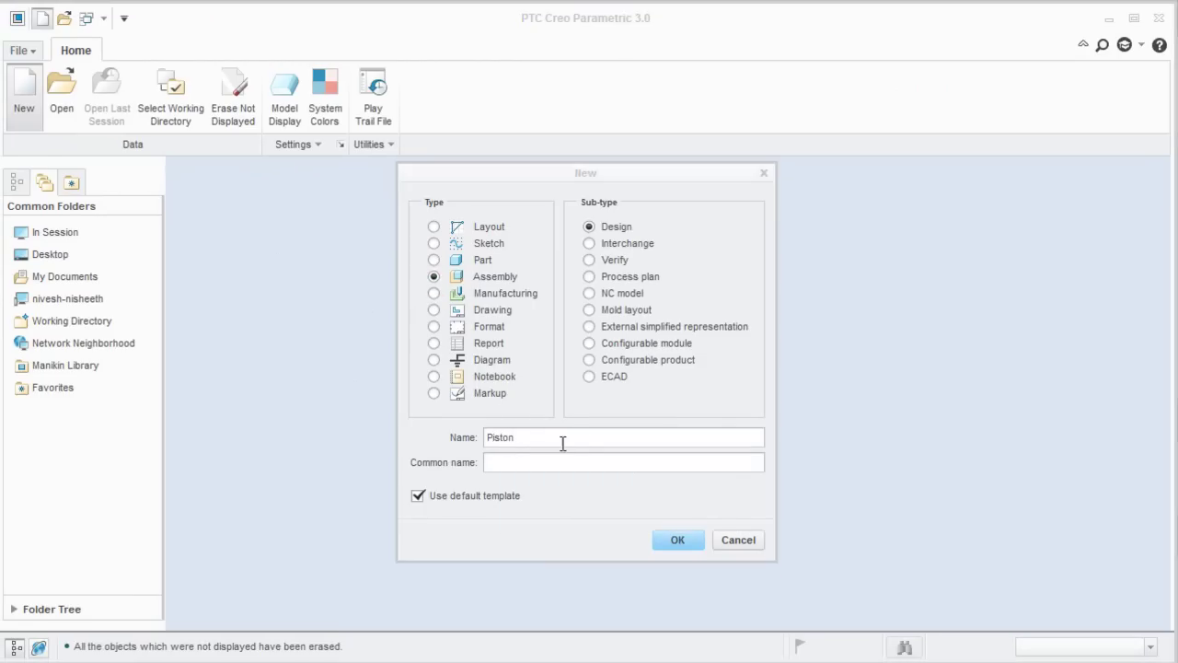
click(424, 495)
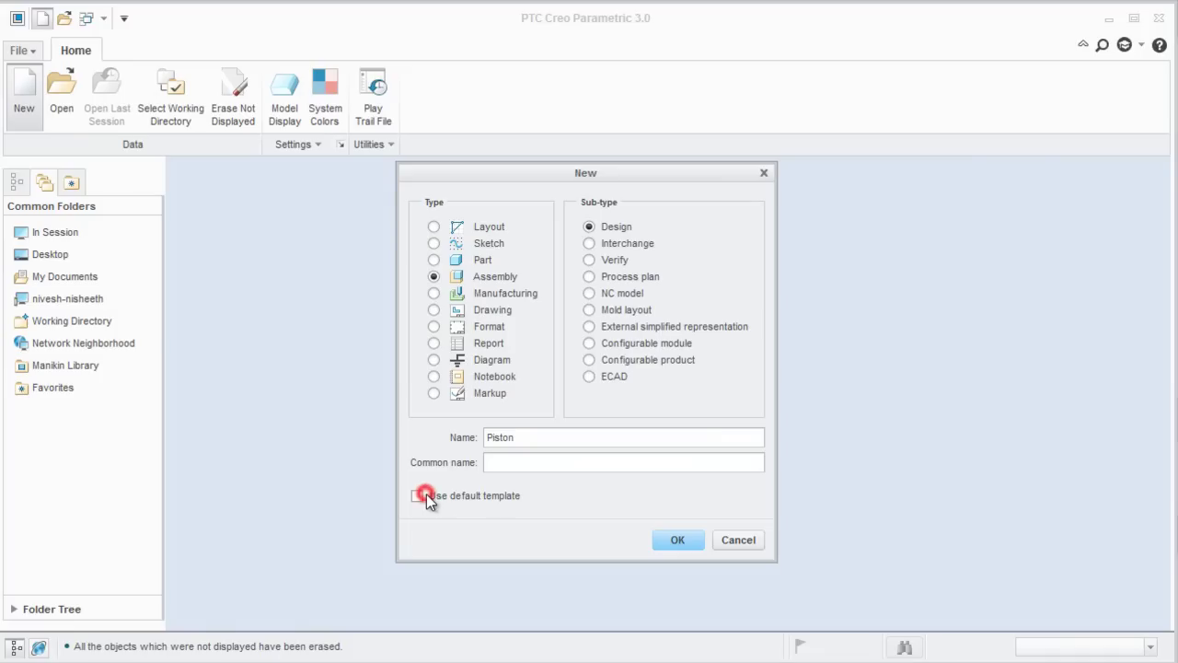
click(692, 540)
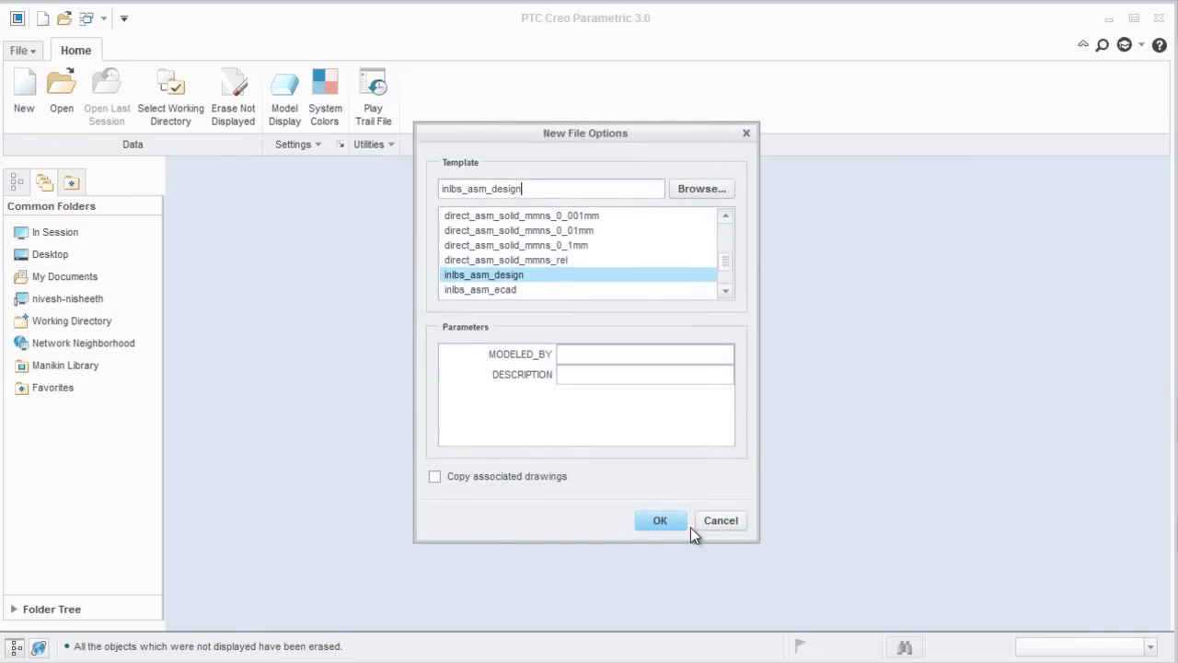
click(727, 295)
click(727, 295)
click(728, 295)
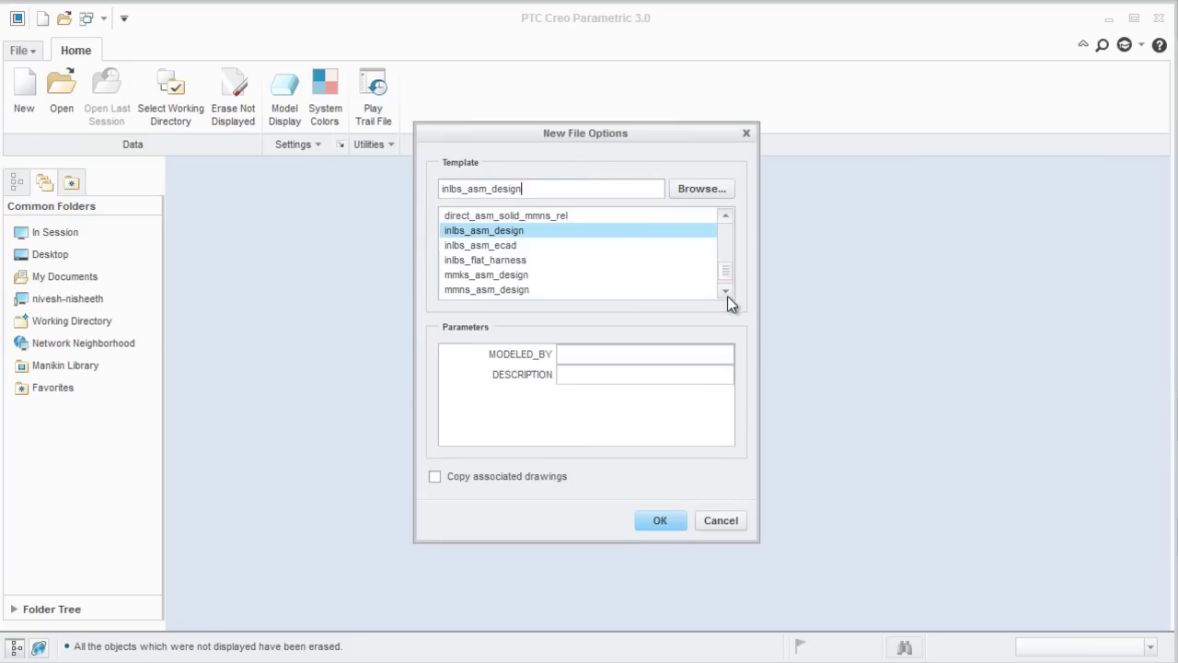
click(726, 294)
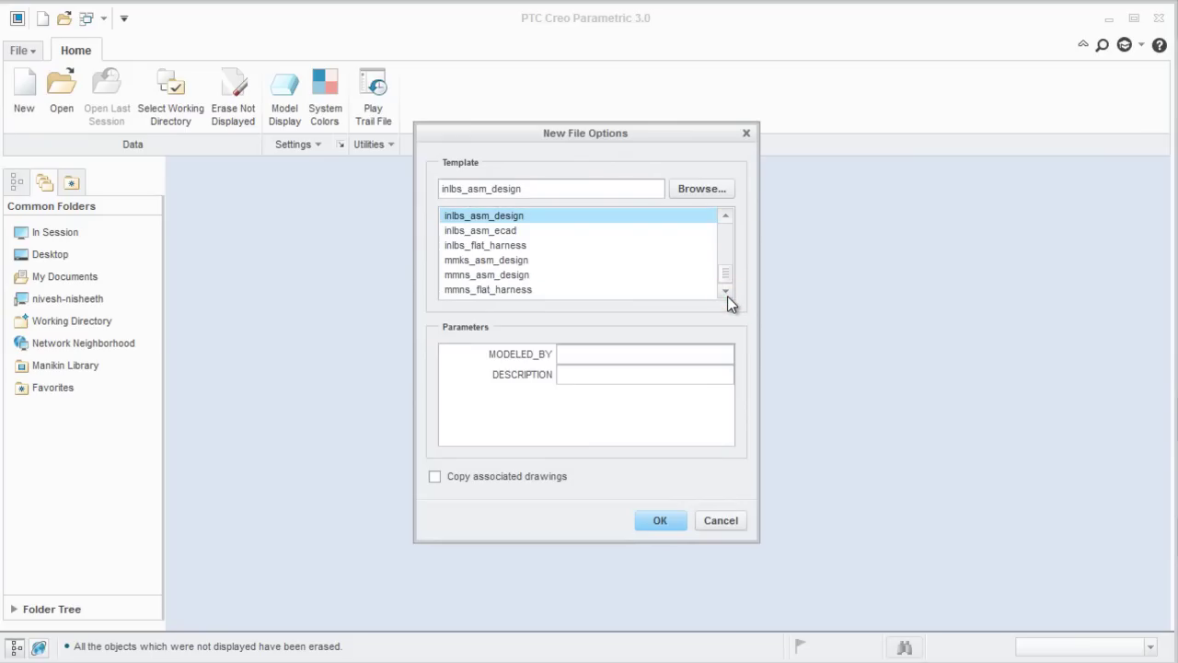